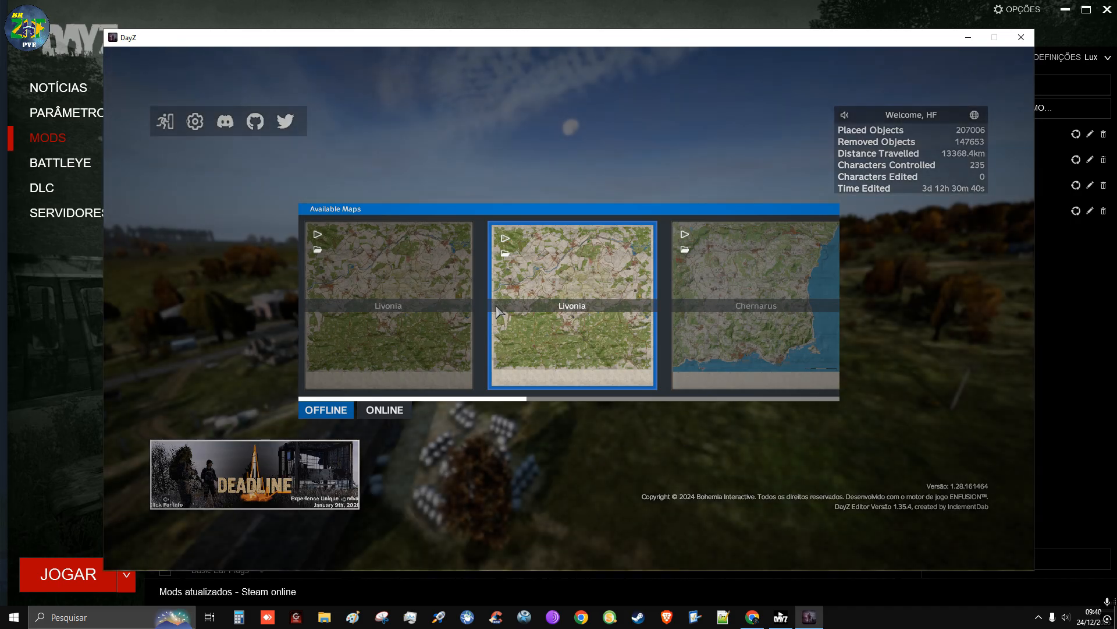
Open the saved file Lux_HeliPonto.dze for the Lux map and dismiss the editor changelog
scroll(711, 303, "down", 4)
scroll(707, 306, "down", 3)
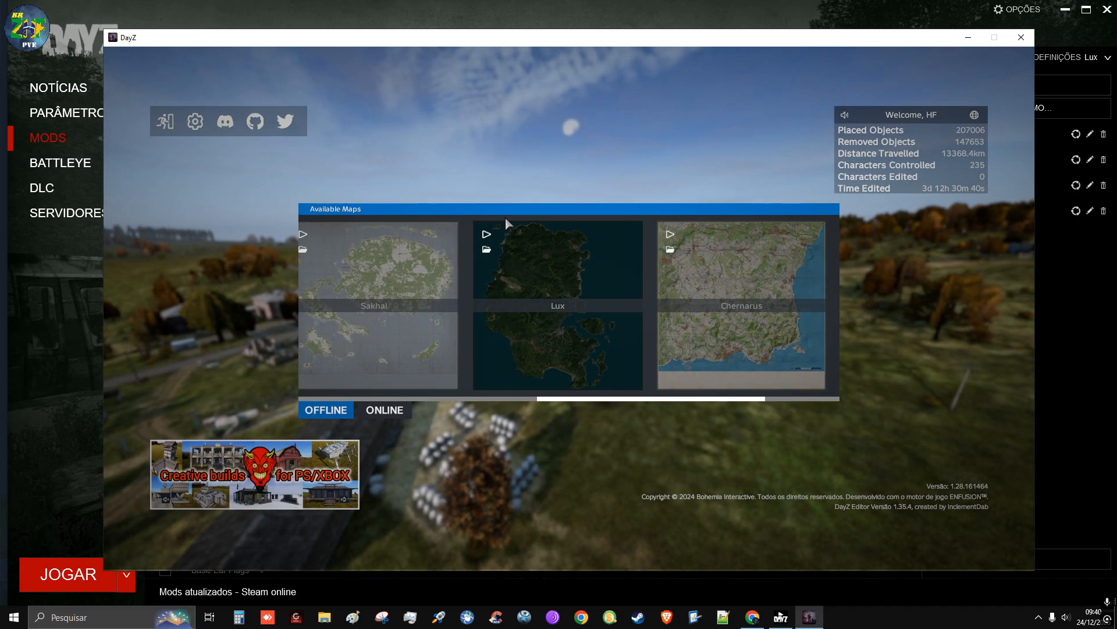
left_click(490, 249)
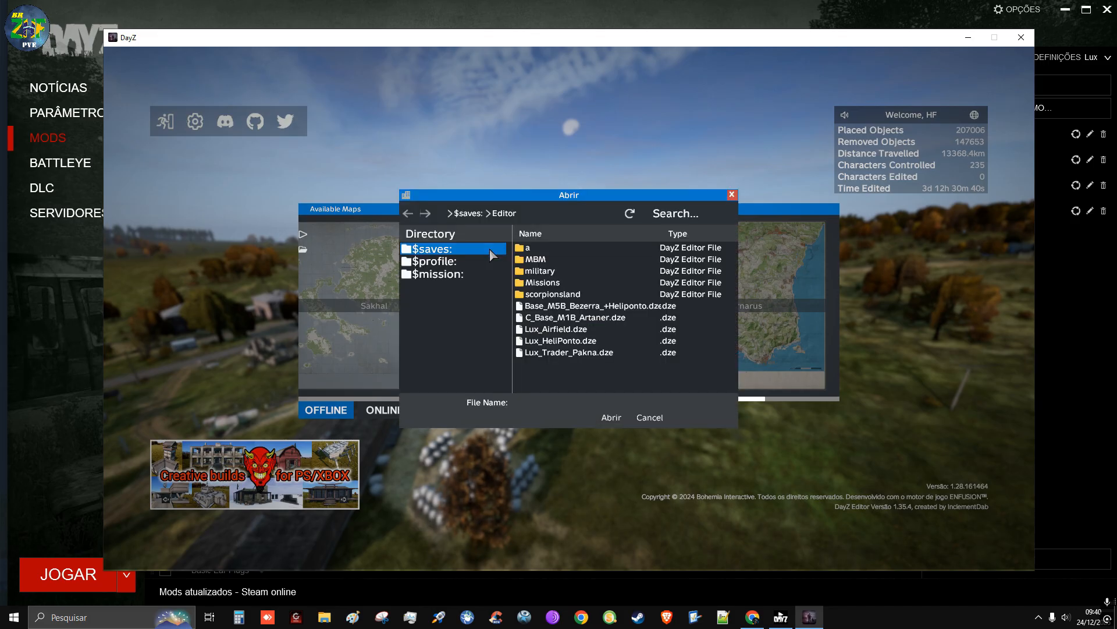
left_click(560, 330)
left_click(560, 341)
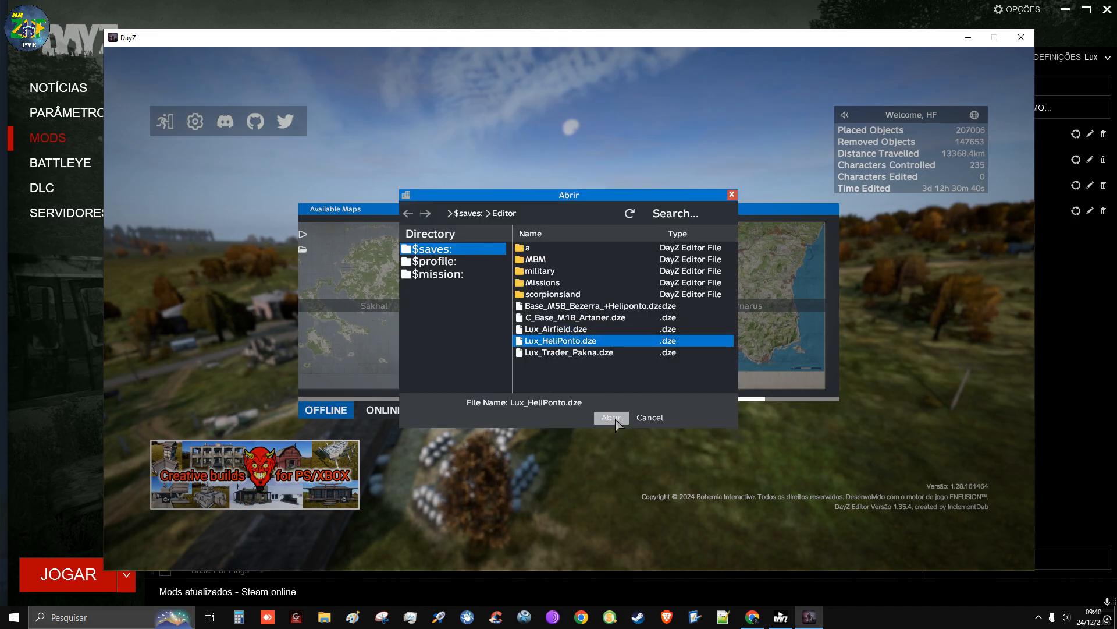
left_click(608, 417)
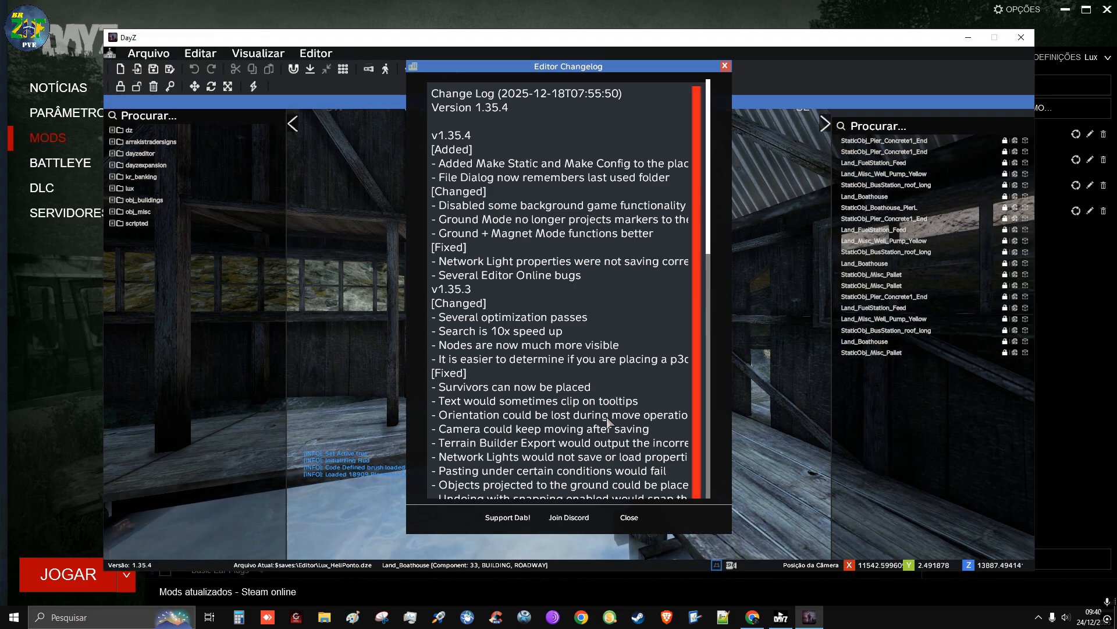
left_click(631, 517)
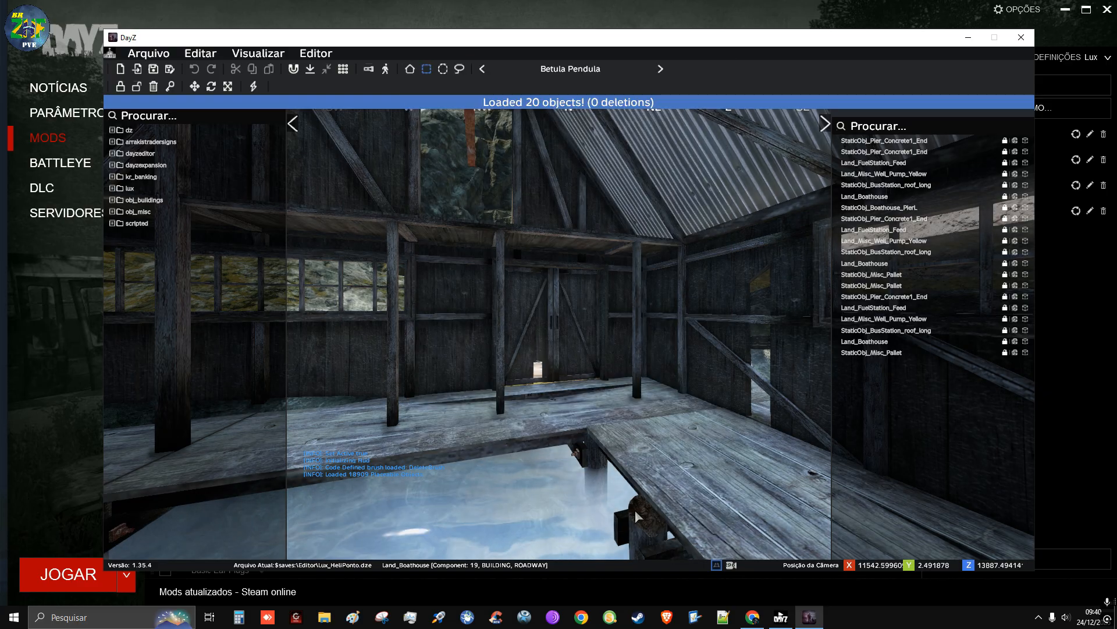
Hide the placed-objects list and use the map to move the camera to the shipwreck out at sea
left_click(825, 123)
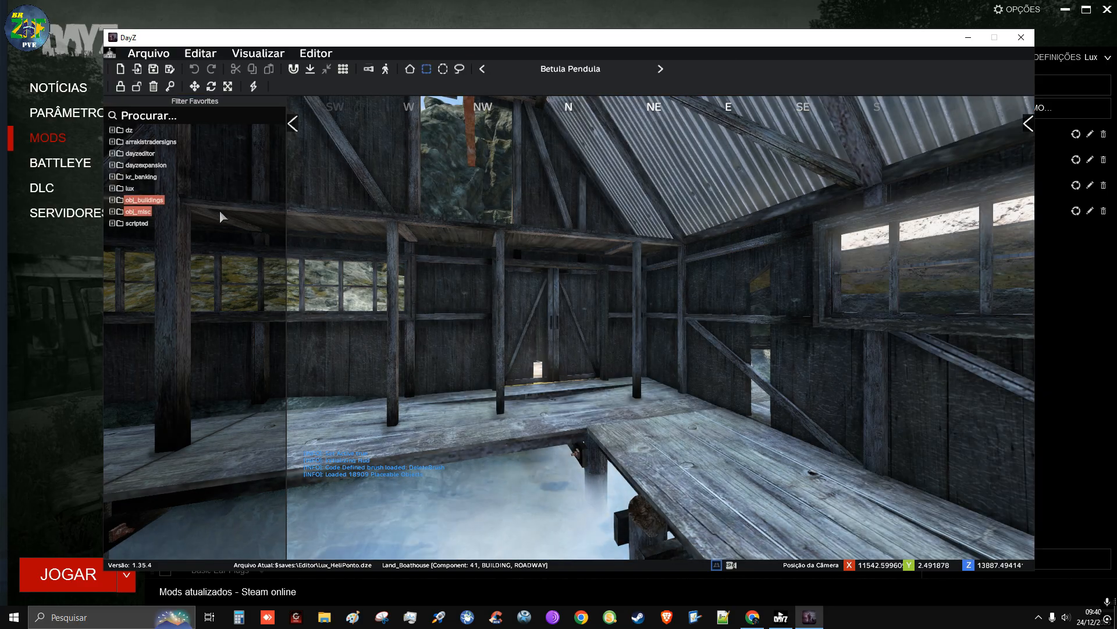
right_click_drag(573, 346, 396, 402)
key("s")
key("q")
key("m")
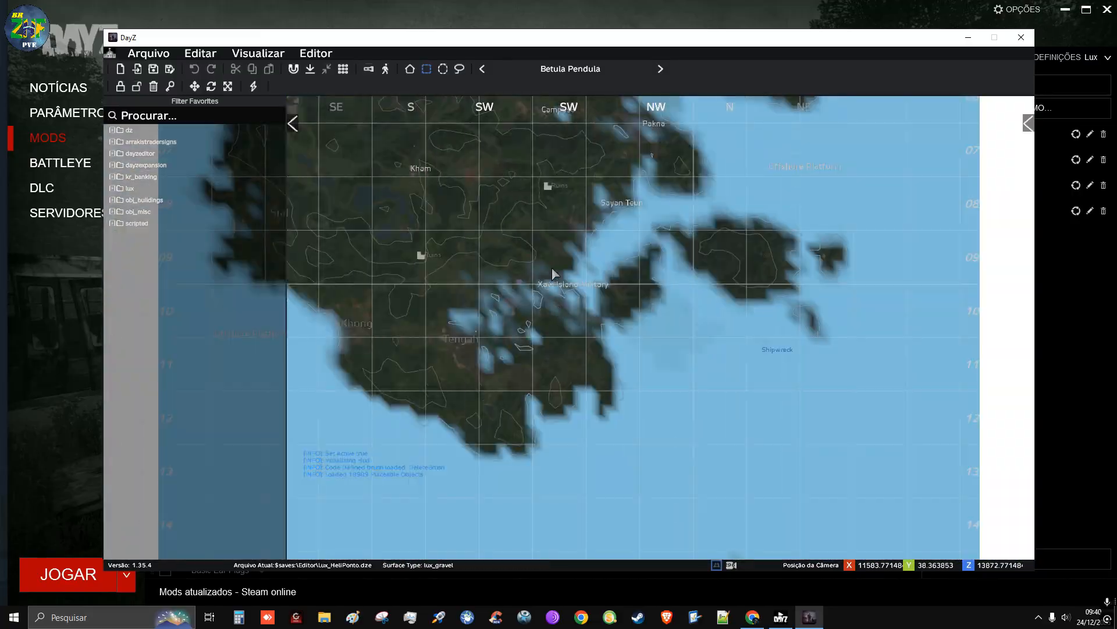
right_click_drag(679, 363, 679, 209)
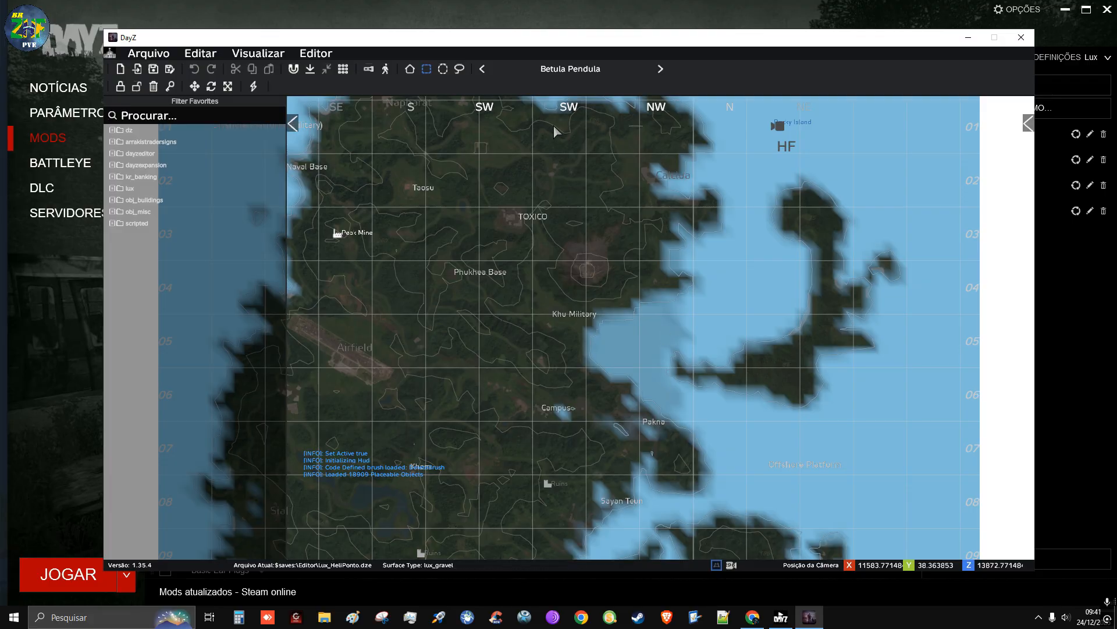
scroll(553, 125, "up", 6)
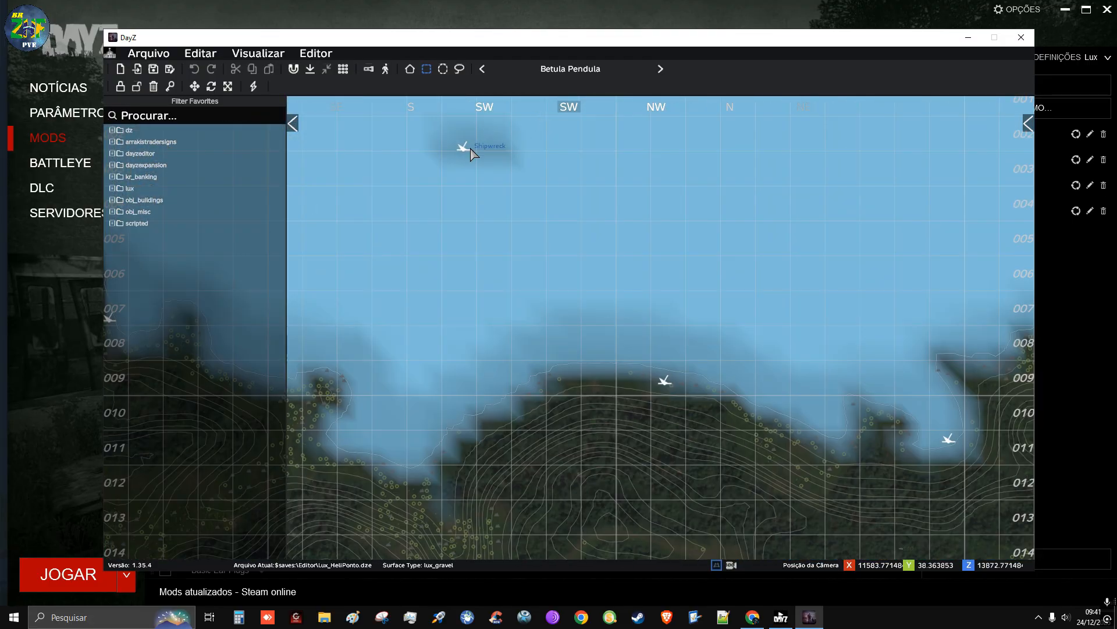
scroll(473, 153, "up", 2)
key("m")
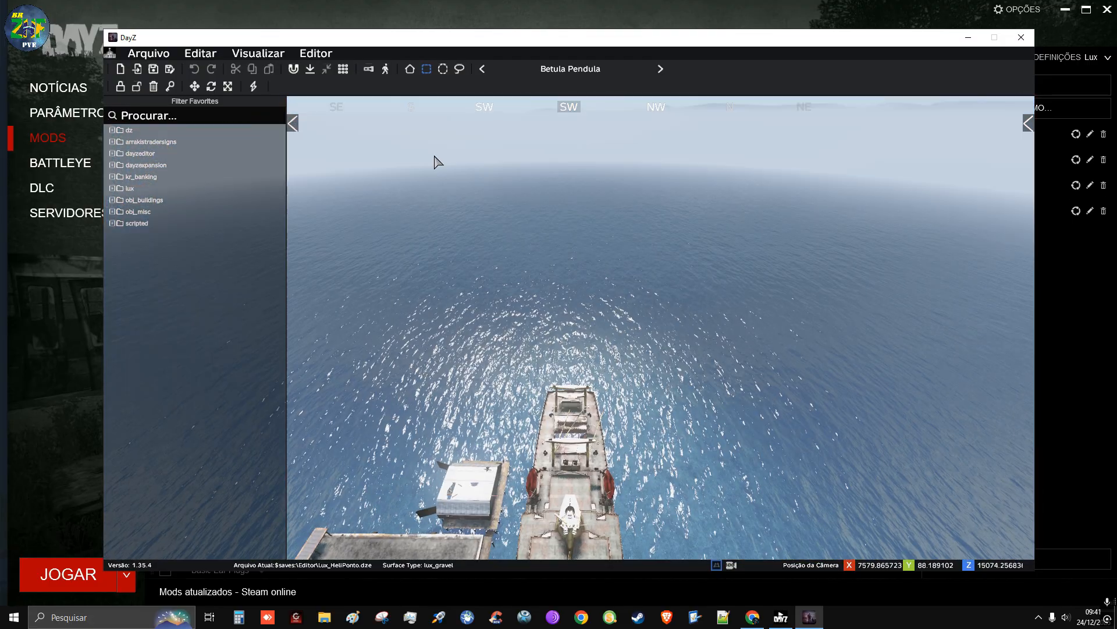
Fly the camera down to the shipwreck's deck, facing the low wall along the edge of the concrete platform
key("d")
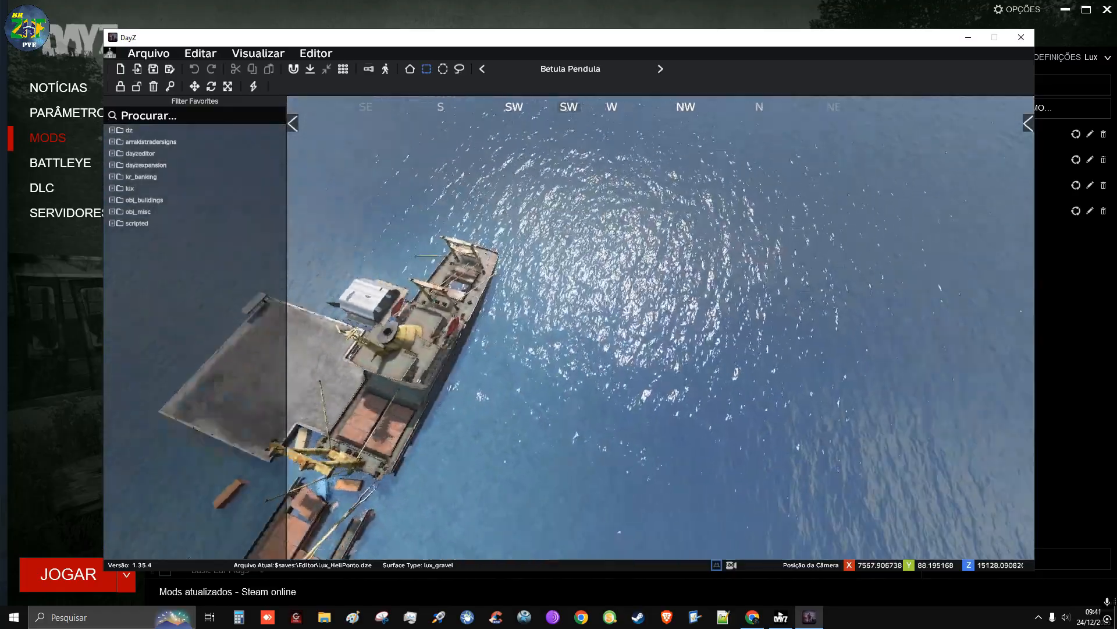
key("w")
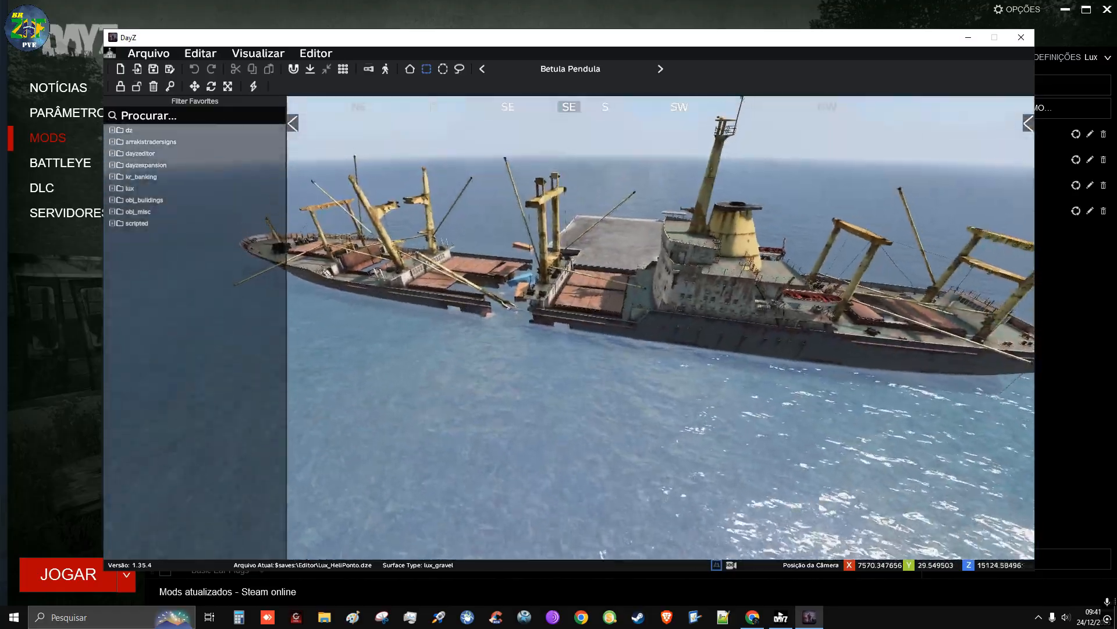
key("w")
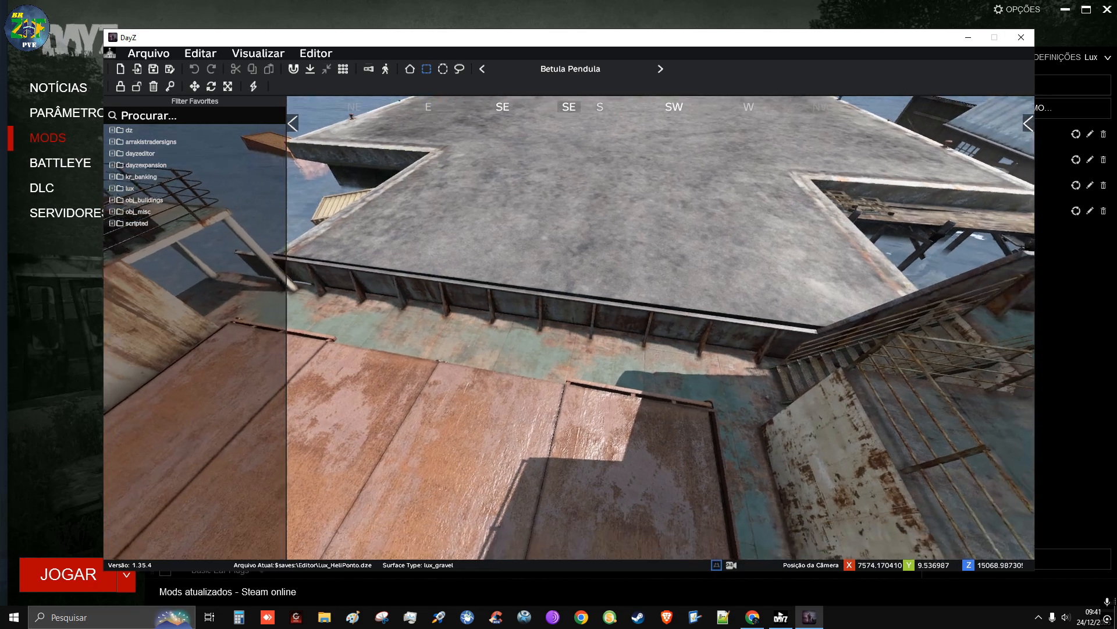
key("a")
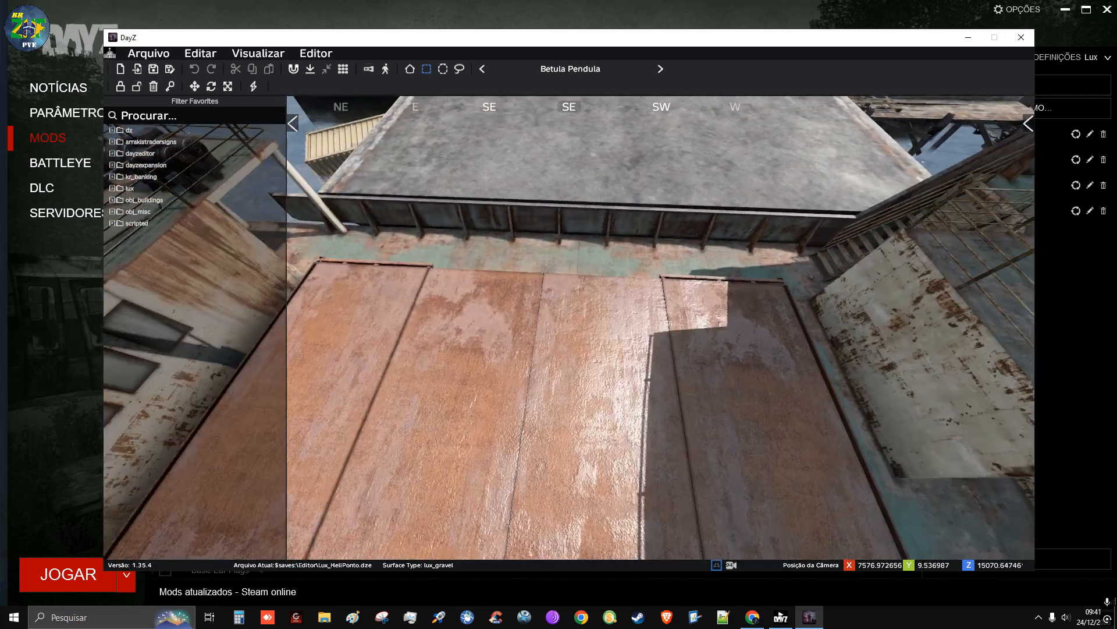
key("w")
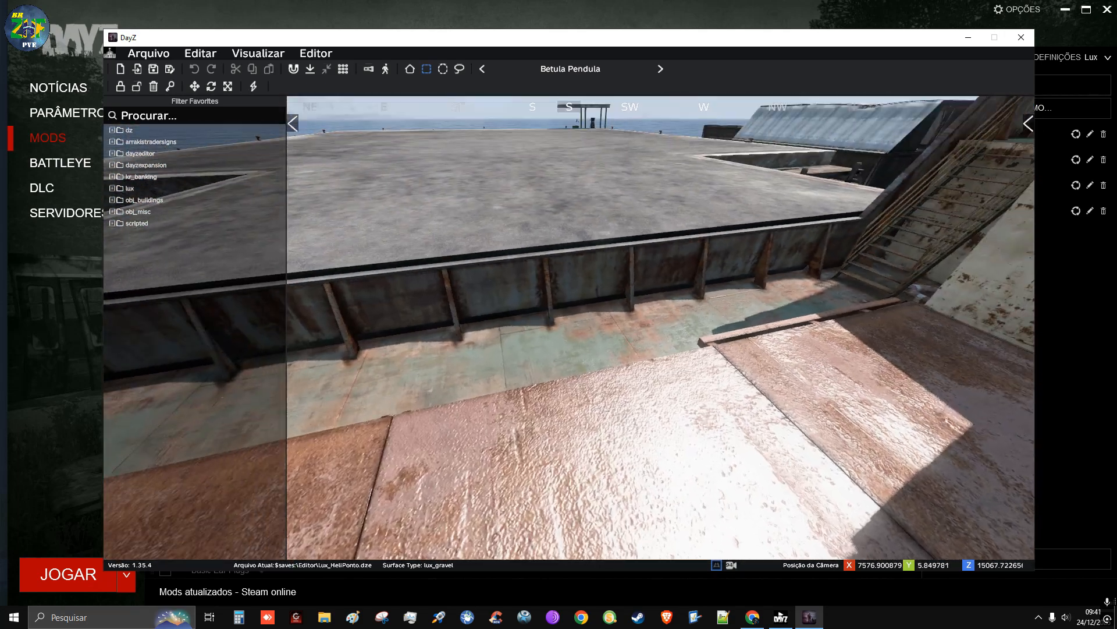
key("d")
key("a")
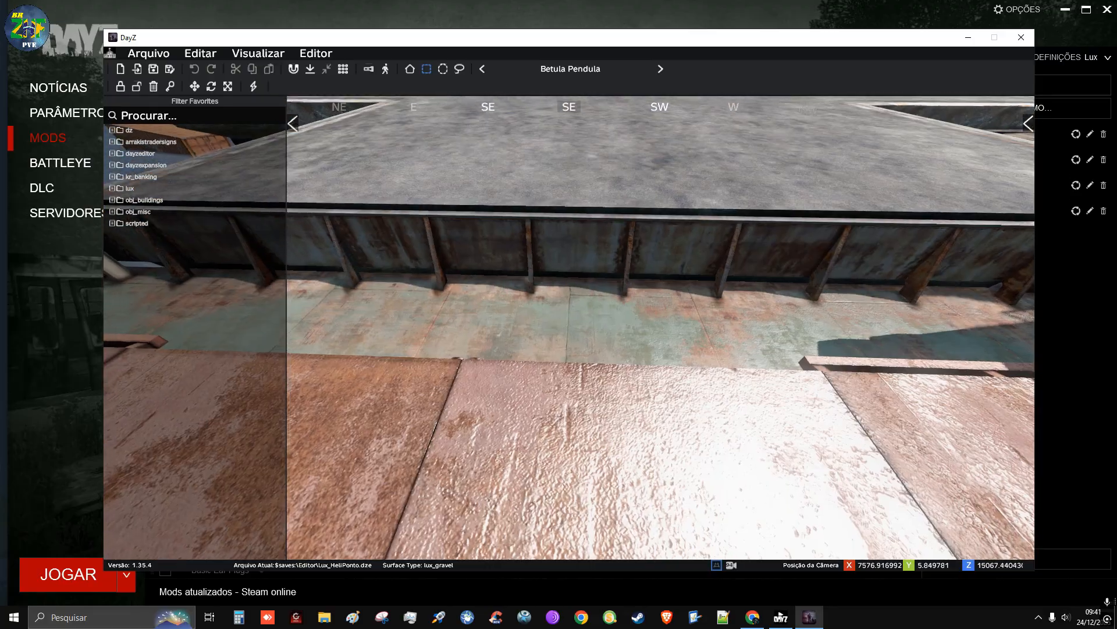
Search the object library for "stair" and examine the previews of the stair models
left_click(162, 116)
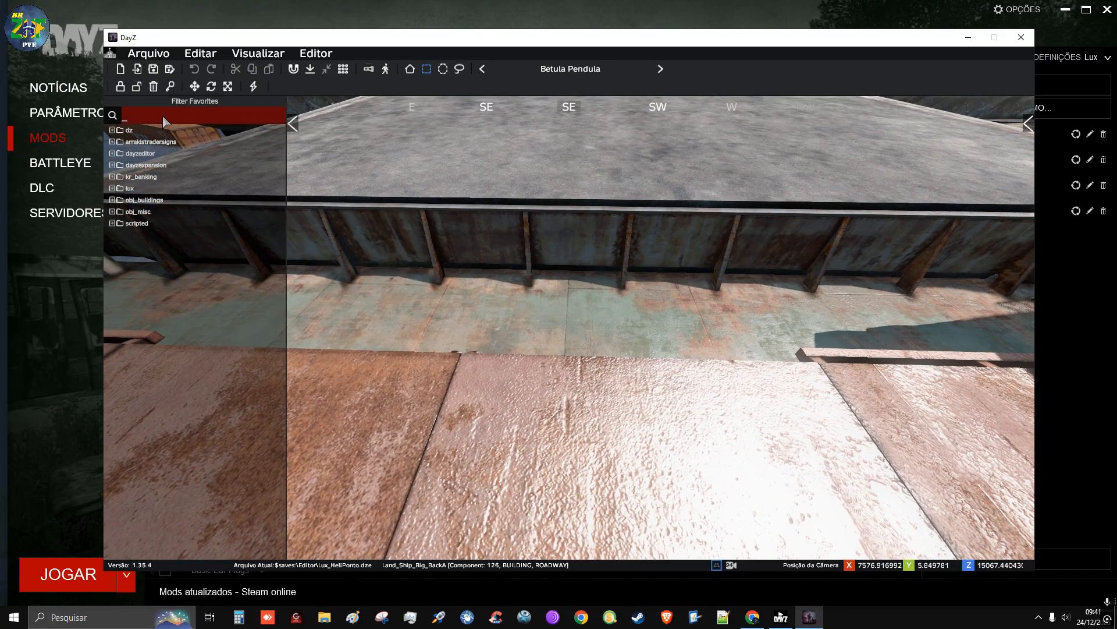
type("s")
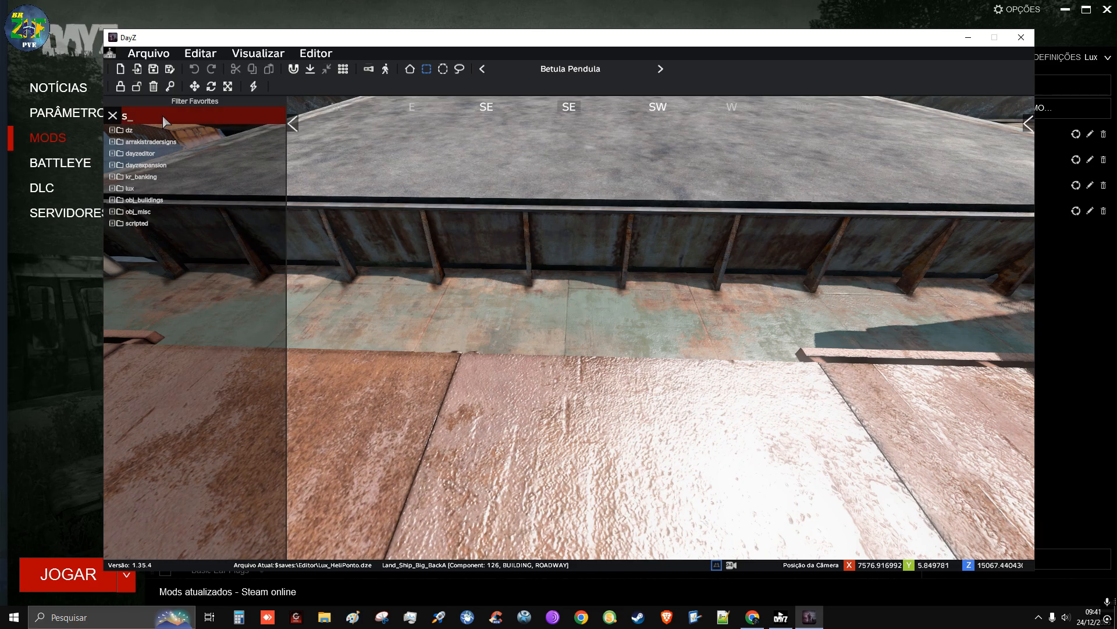
type("tair")
mouse_move(146, 163)
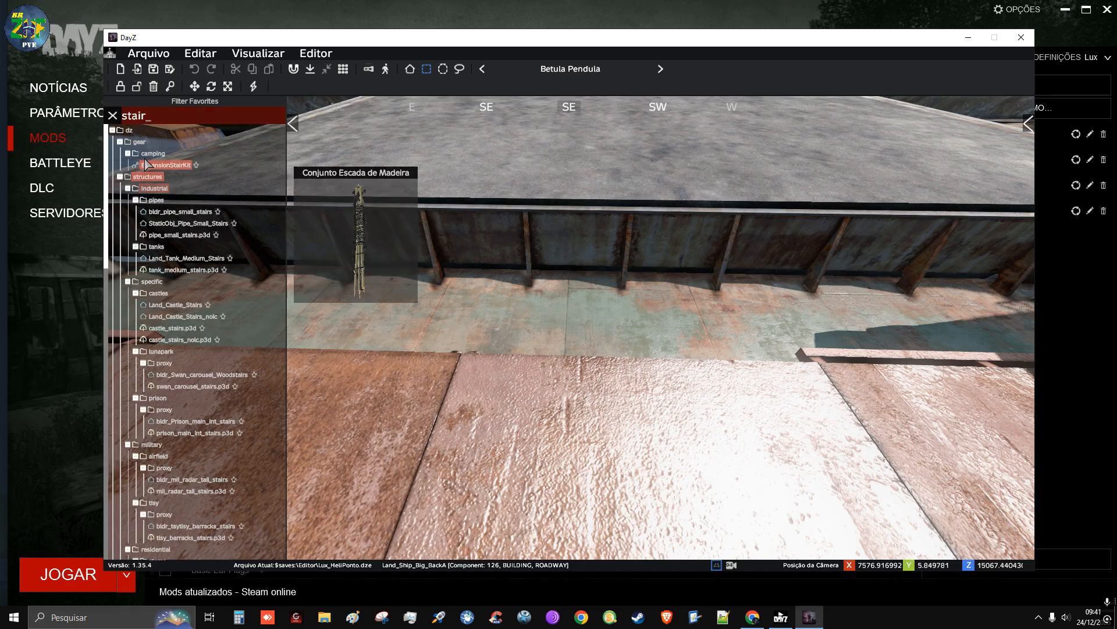
mouse_move(203, 226)
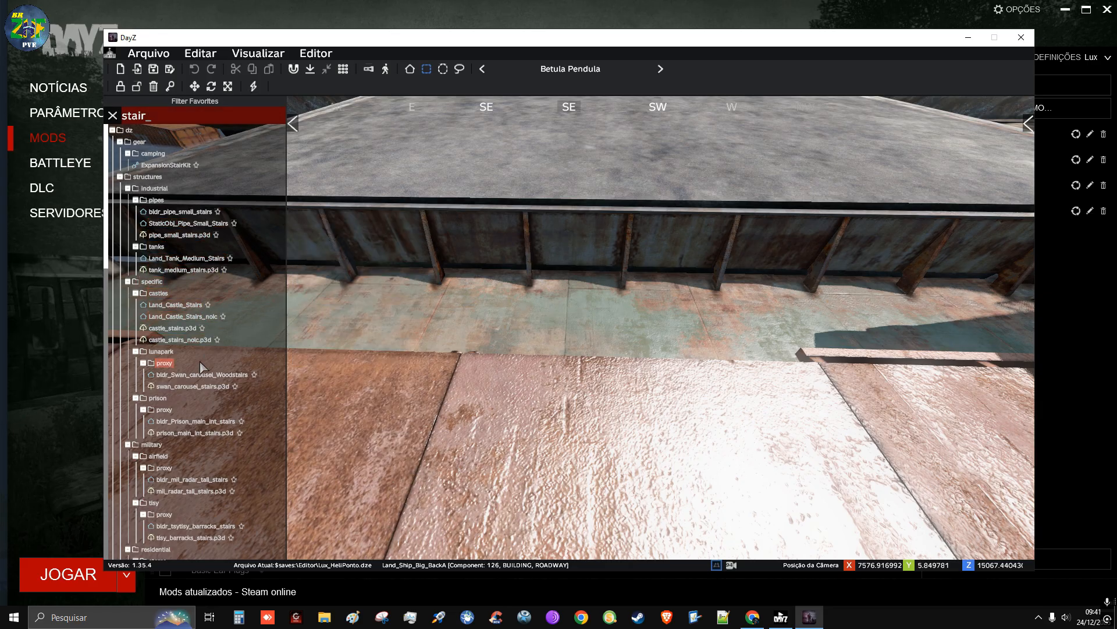
scroll(222, 259, "down", 5)
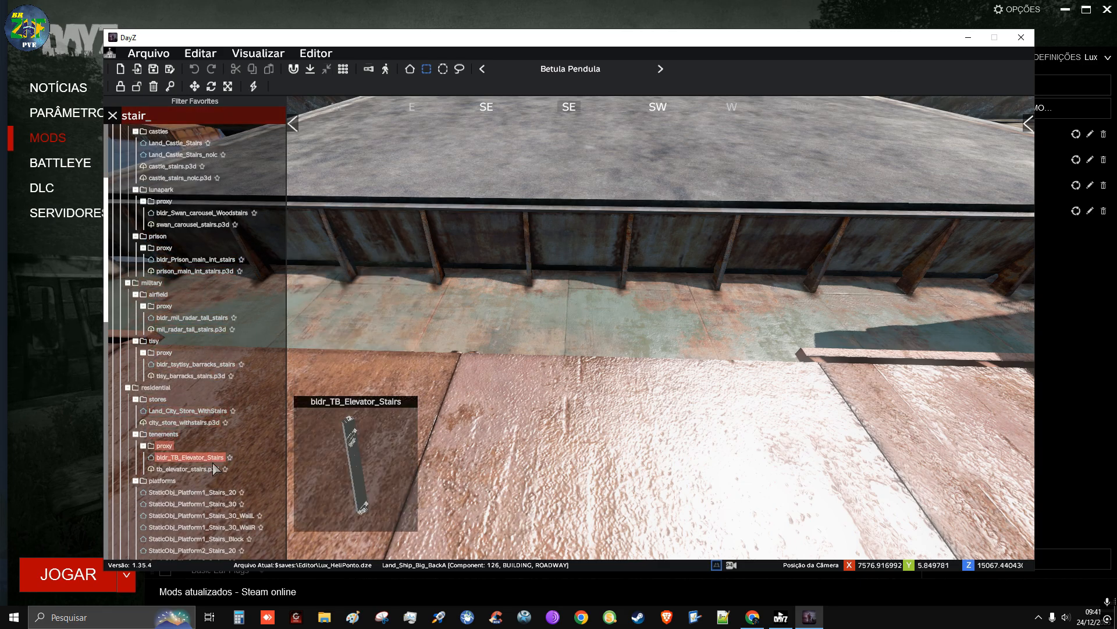
mouse_move(213, 496)
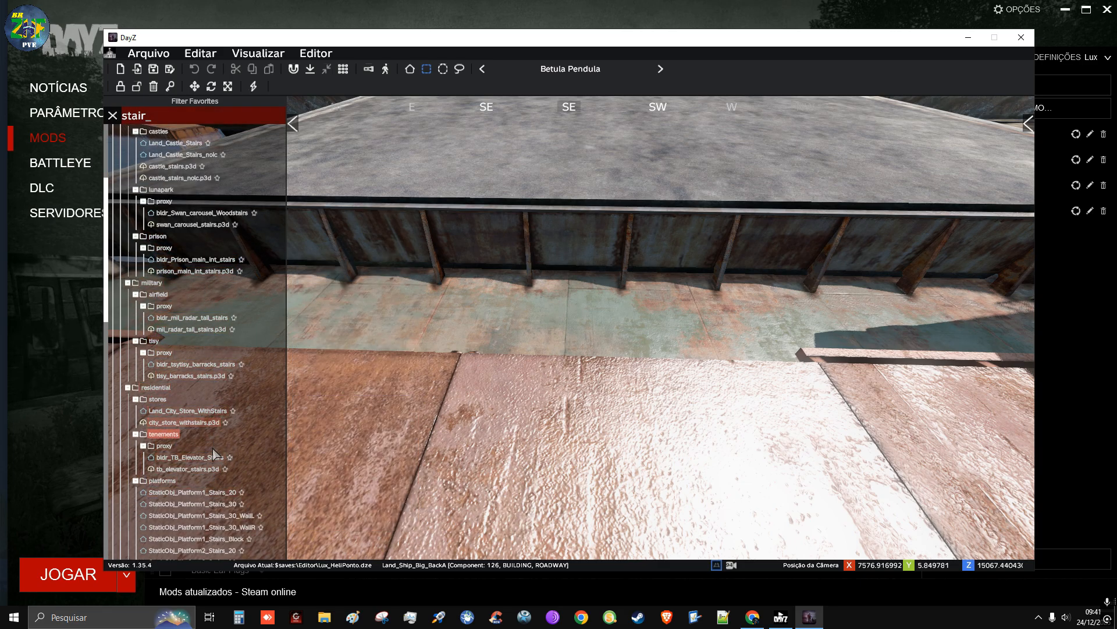
scroll(198, 262, "down", 5)
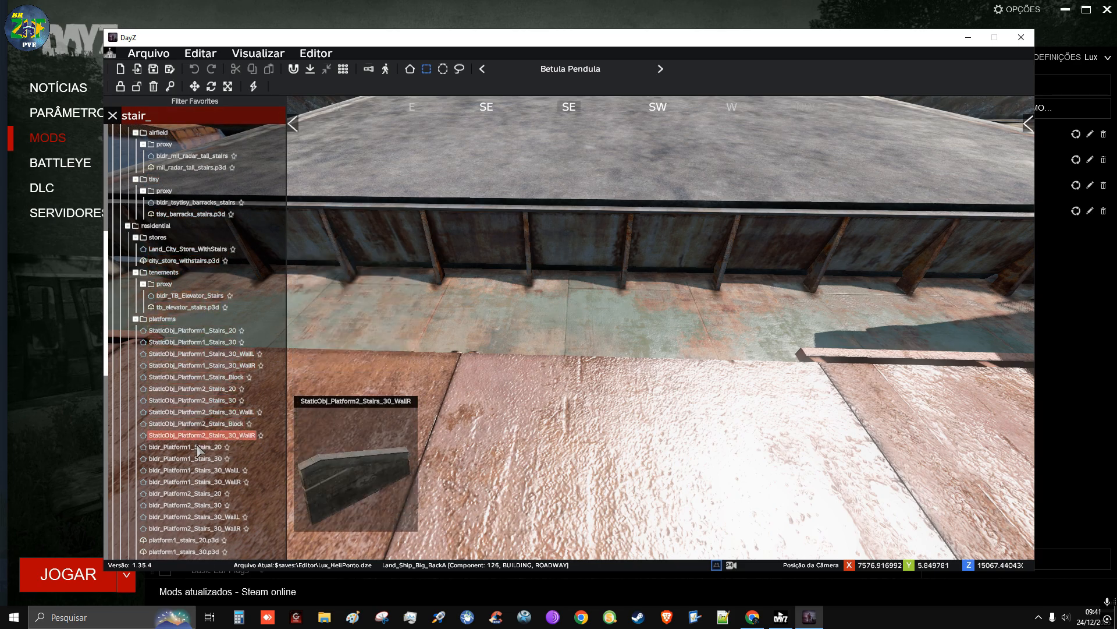
scroll(192, 349, "down", 5)
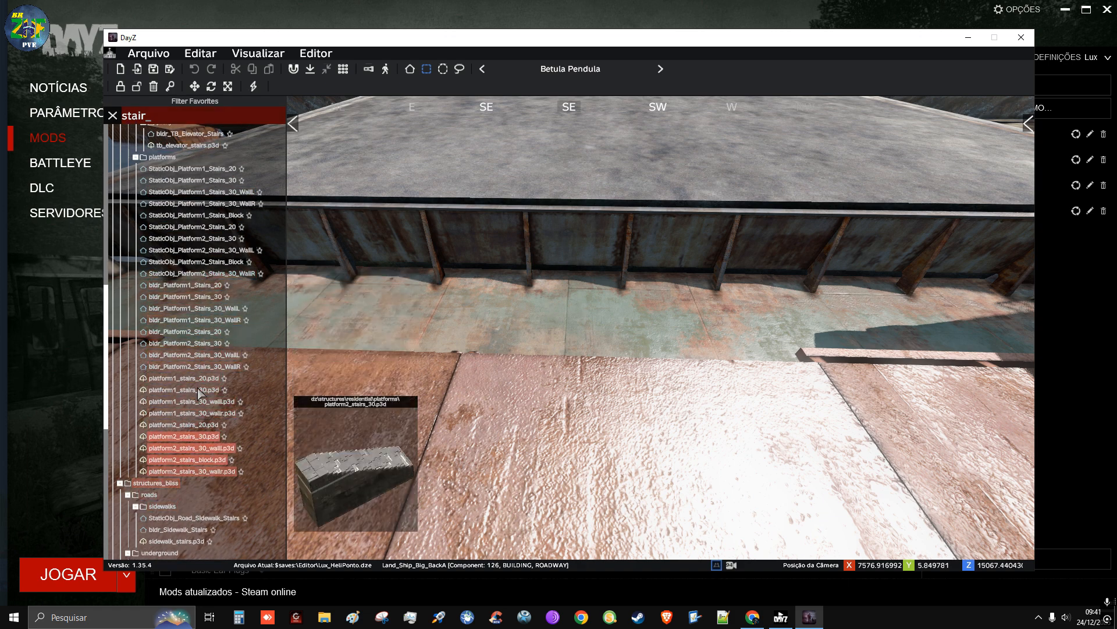
scroll(191, 265, "down", 5)
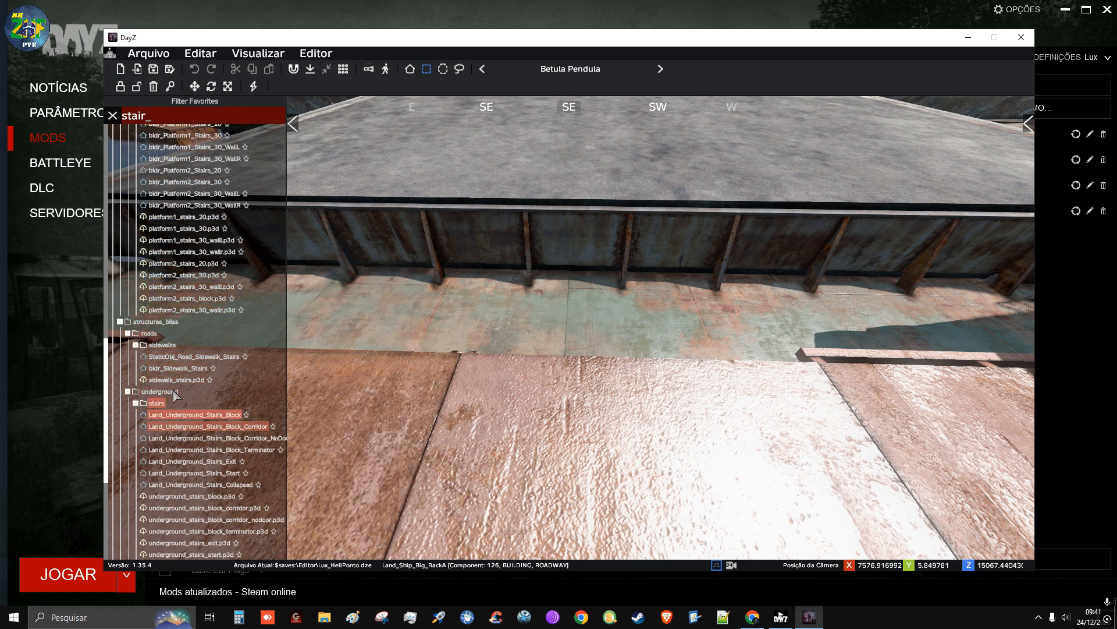
scroll(182, 449, "down", 6)
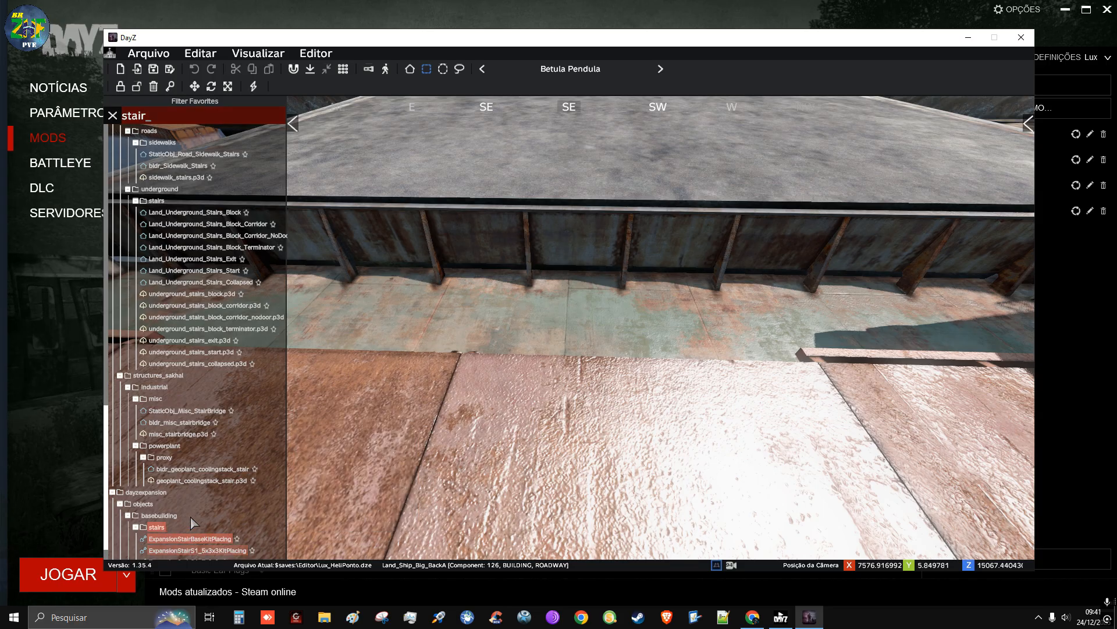
scroll(196, 324, "down", 1)
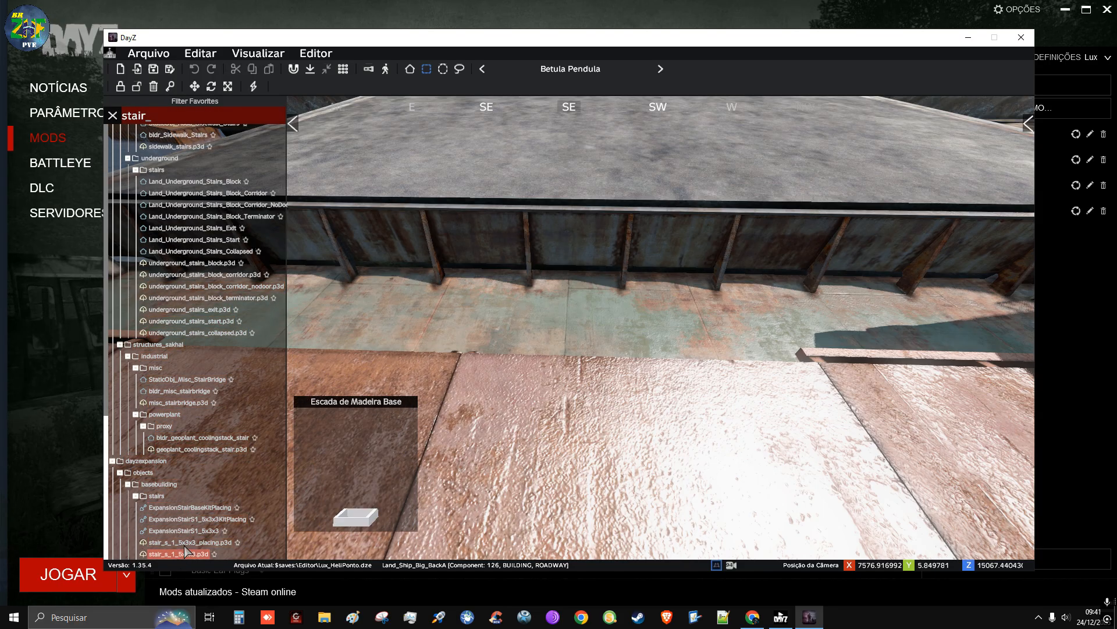
scroll(195, 413, "up", 15)
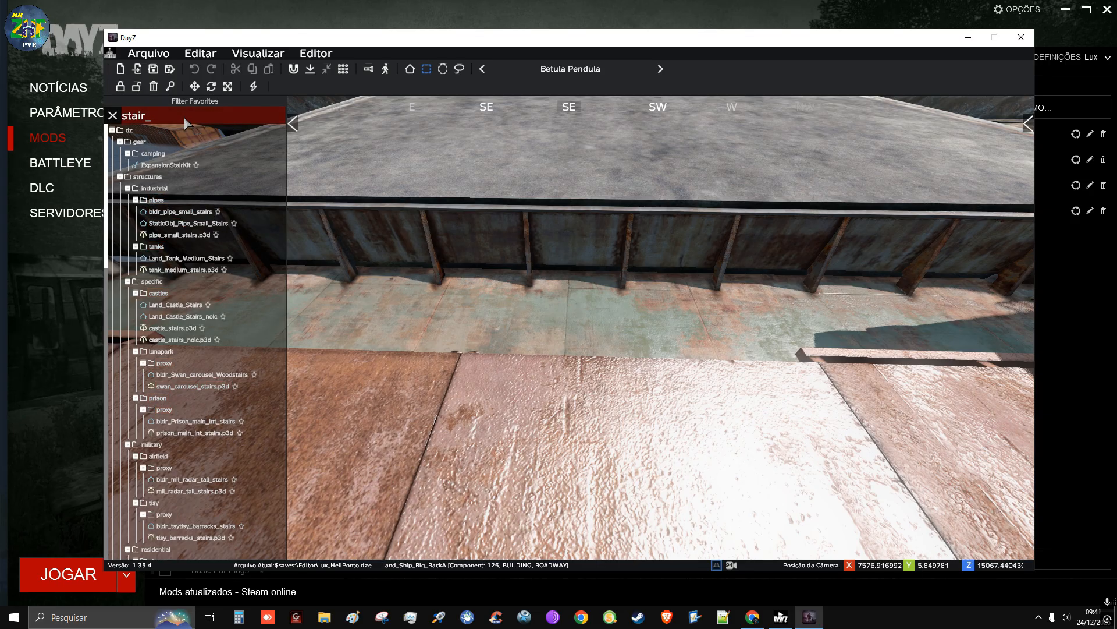
Search the object library for "ramp" and place StaticObj_Misc_Obstacle_Ramp on the ship's deck beside the platform wall
key("BackSpace")
key("BackSpace")
key("BackSpace")
key("BackSpace")
key("BackSpace")
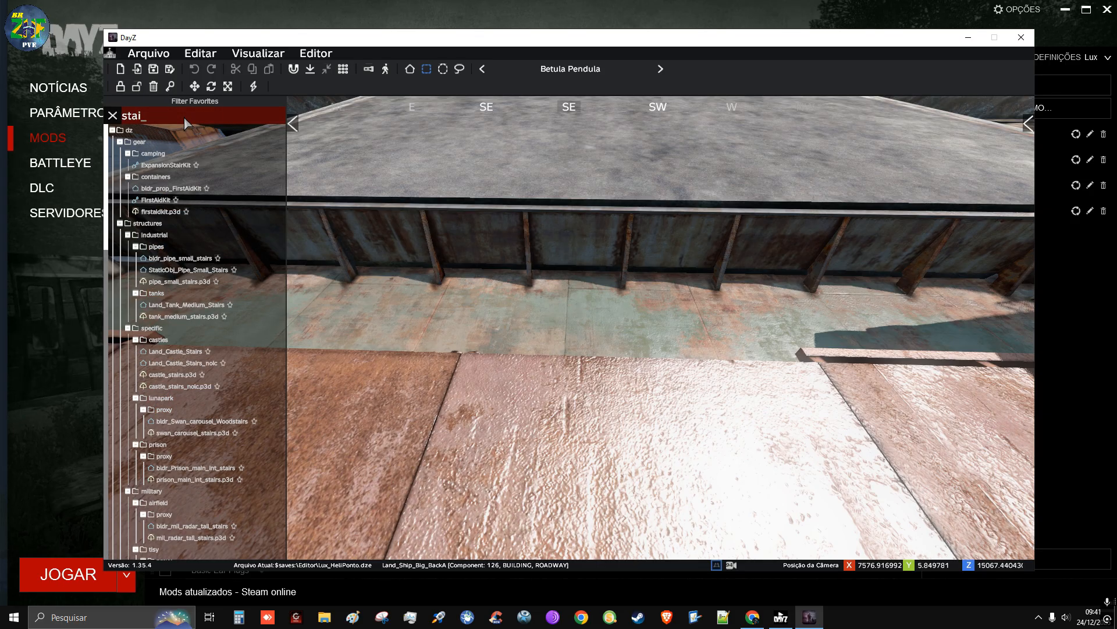
type("ramp")
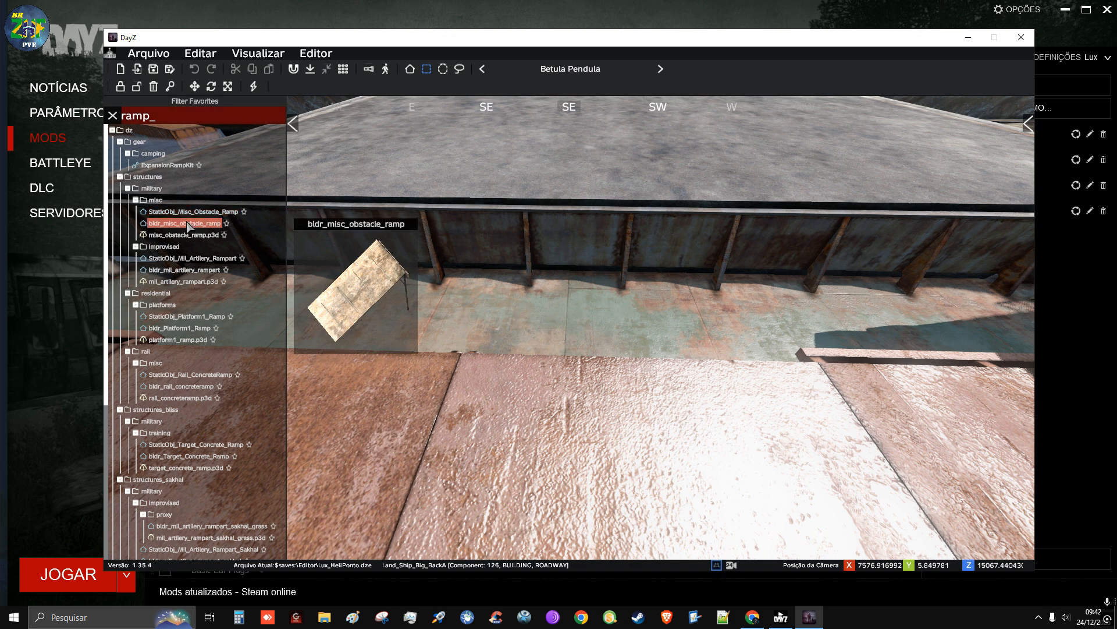
left_click_drag(201, 216, 547, 319)
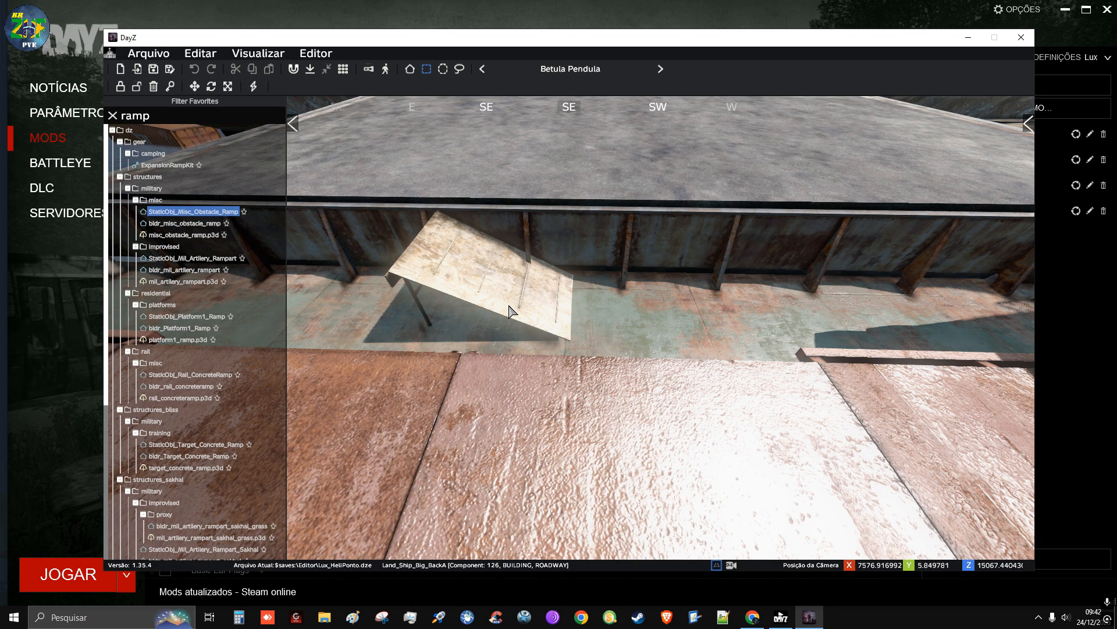
left_click(687, 323)
Turn the obstacle ramp so it rises toward the concrete platform and move it up against the platform's edge wall
right_click_drag(686, 322, 513, 324)
key("a")
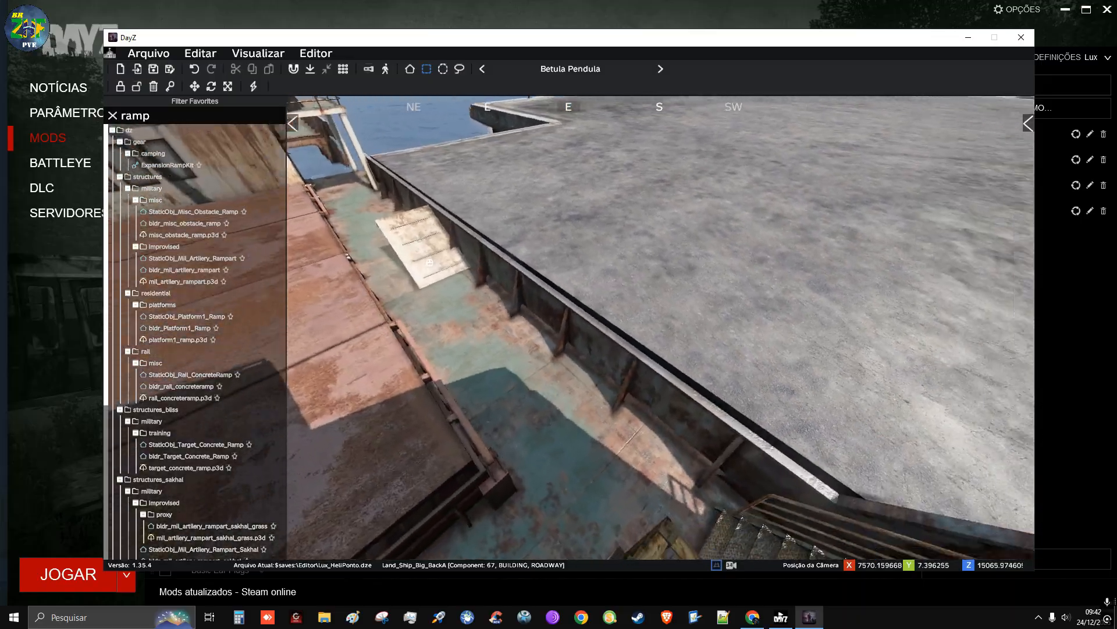
right_click_drag(512, 324, 804, 376)
key("a")
key("a")
key("d")
key("w")
key("a")
key("q")
right_click_drag(699, 282, 628, 316)
key("w")
key("d")
key("s")
key("d")
key("w")
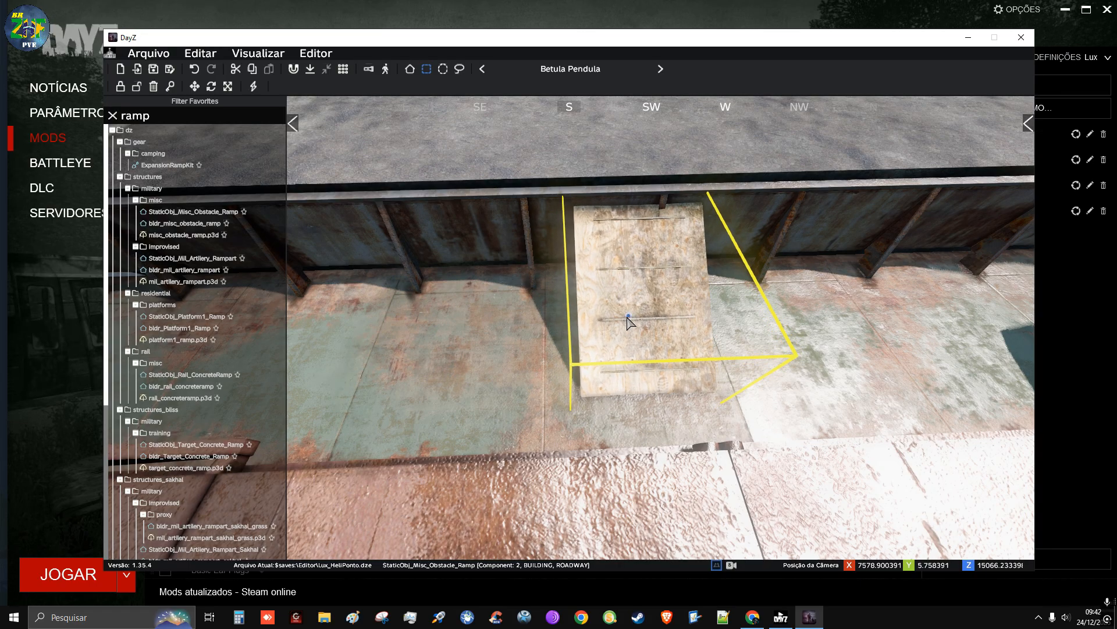
left_click_drag(627, 316, 651, 301, "alt")
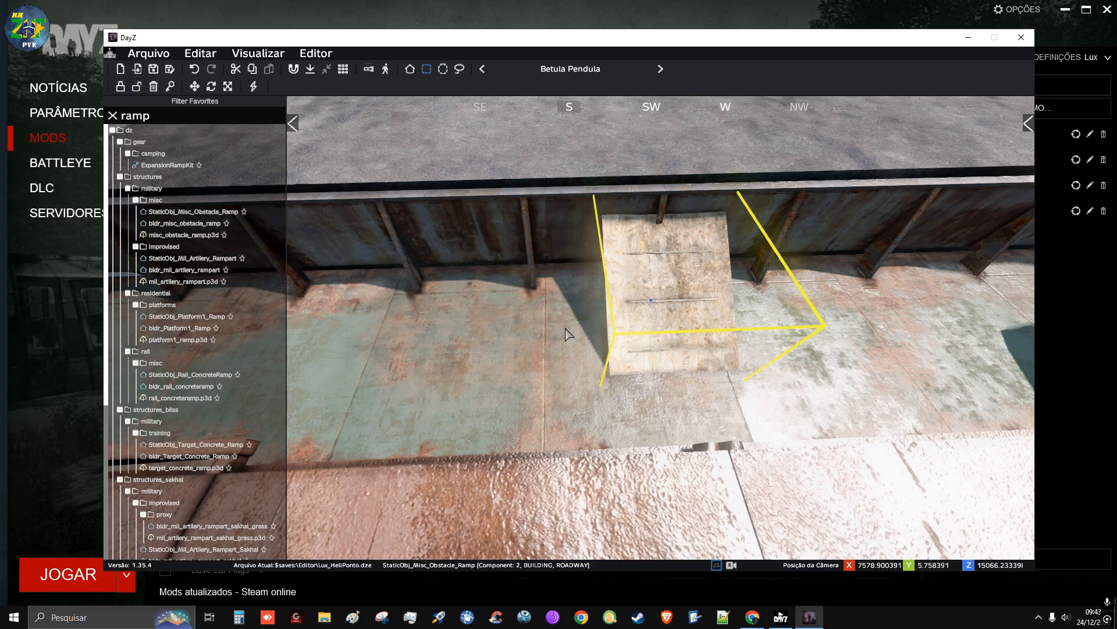
Look through the remaining ramp models and search the object library for "pallet" instead
scroll(182, 355, "down", 3)
scroll(182, 355, "down", 3)
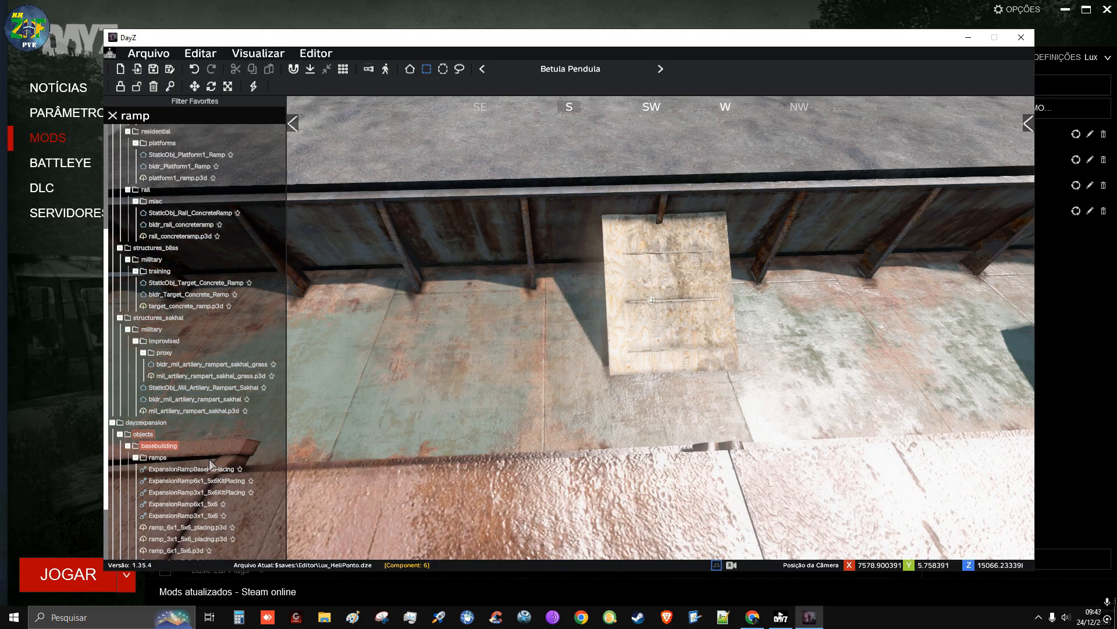
scroll(207, 326, "down", 3)
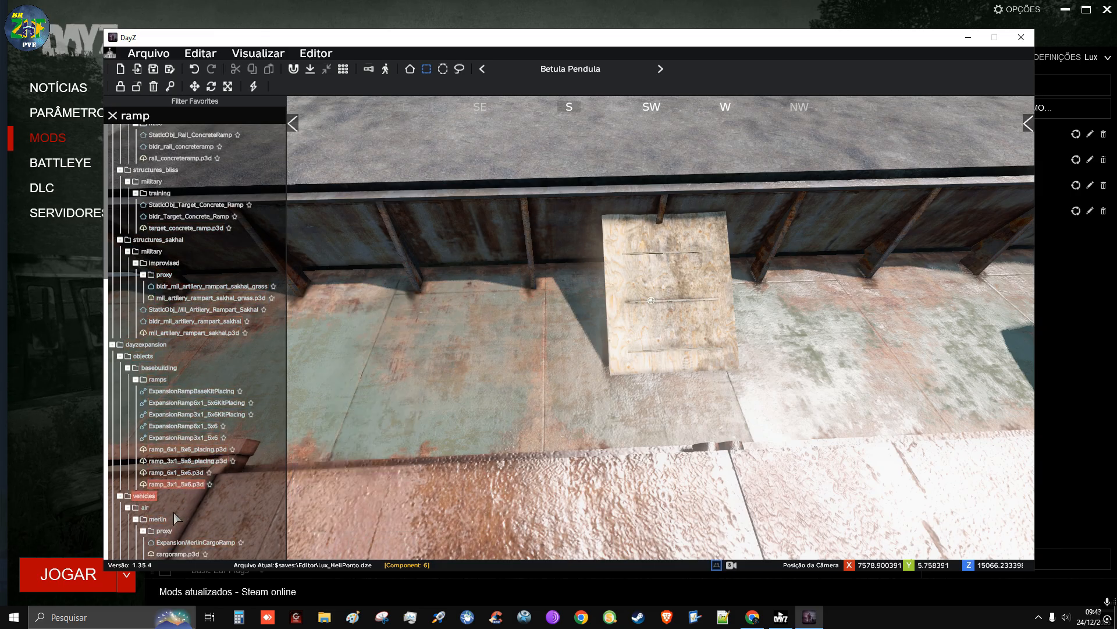
left_click(184, 117)
key("BackSpace")
key("BackSpace")
key("BackSpace")
key("BackSpace")
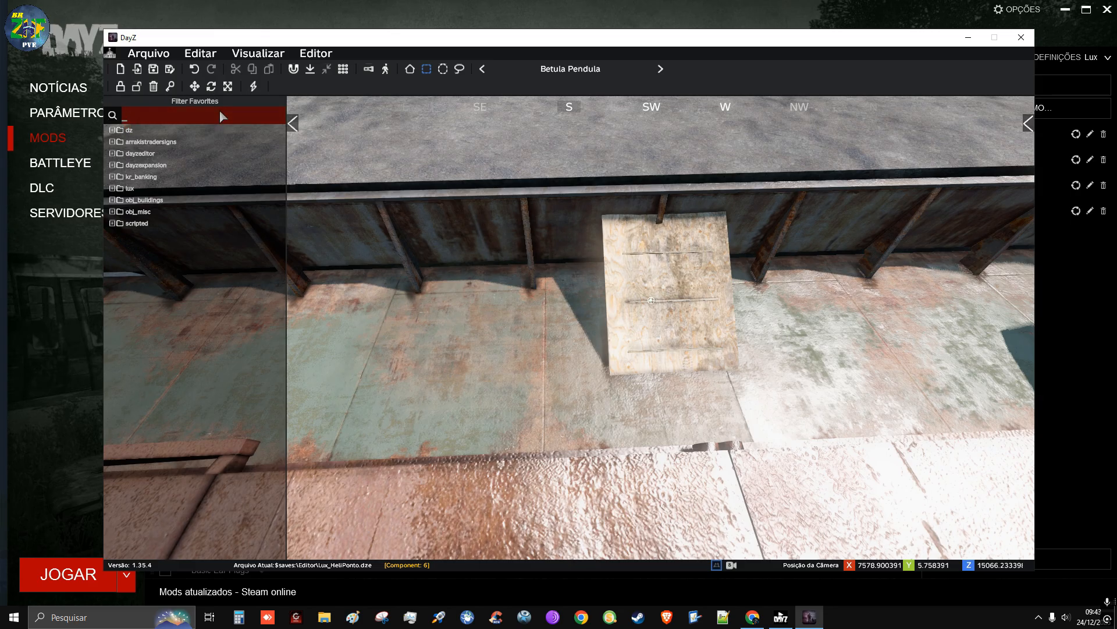
type("pallet")
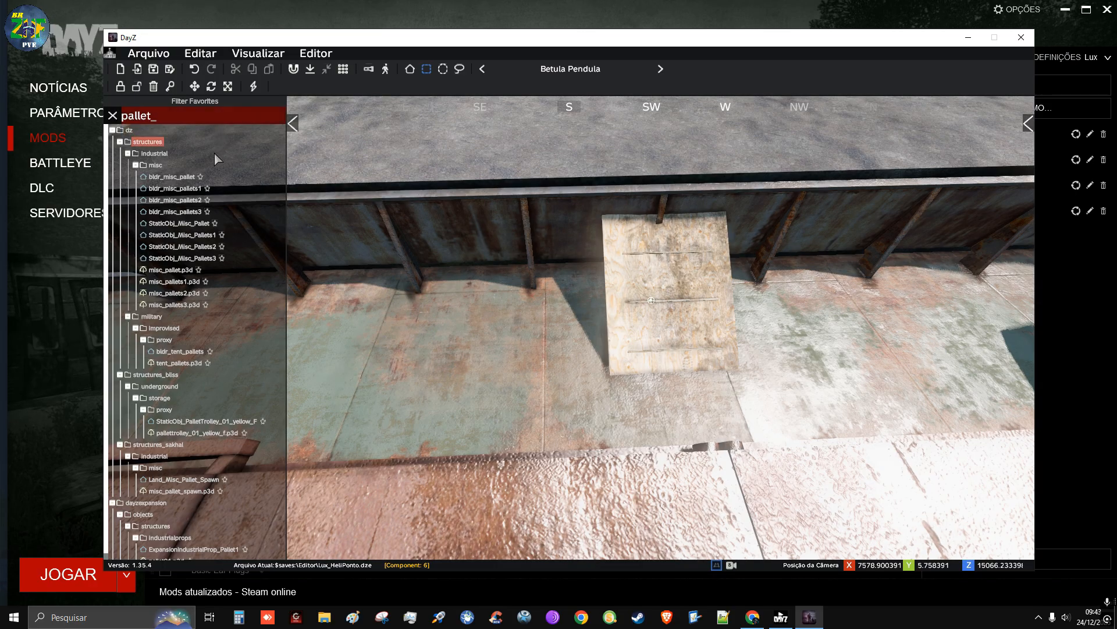
mouse_move(191, 192)
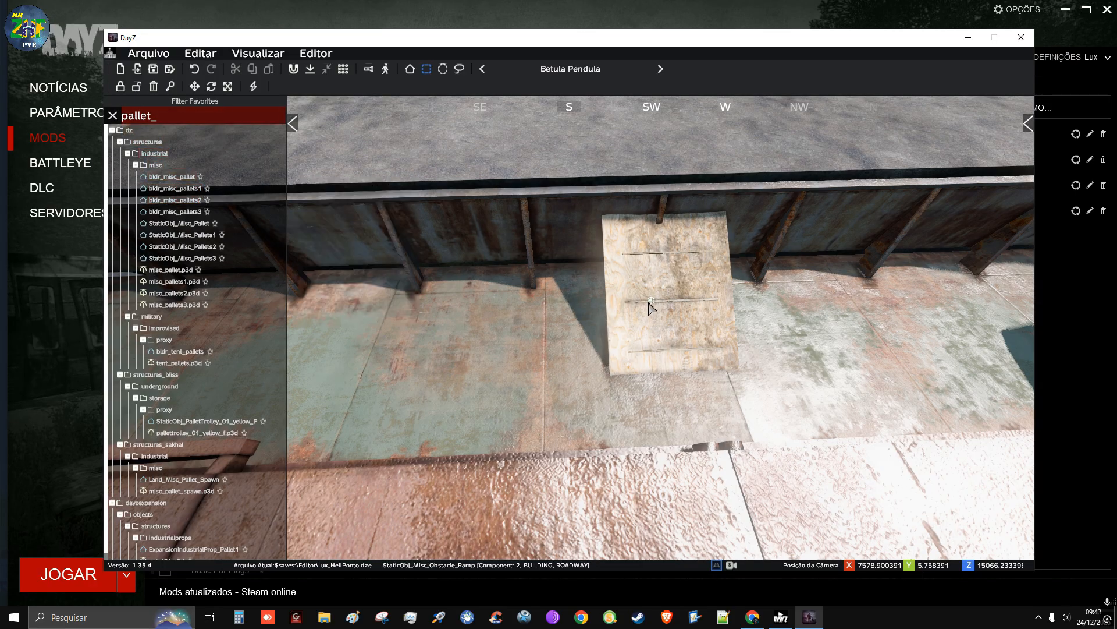
Delete the obstacle ramp standing against the platform's edge wall
left_click(650, 304)
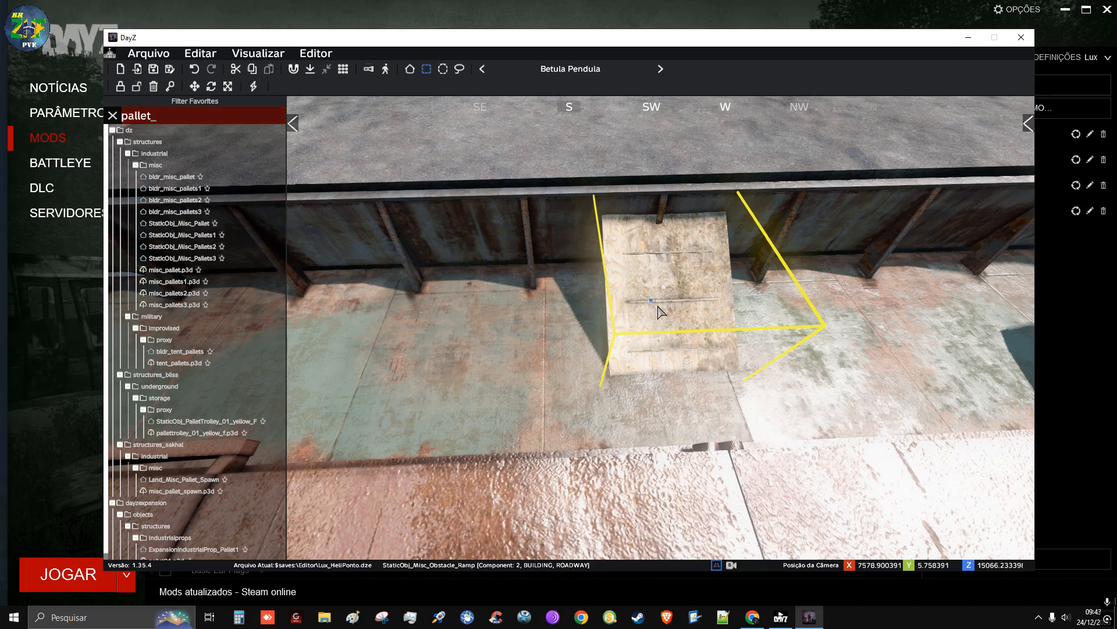
left_click(639, 313)
left_click(651, 301)
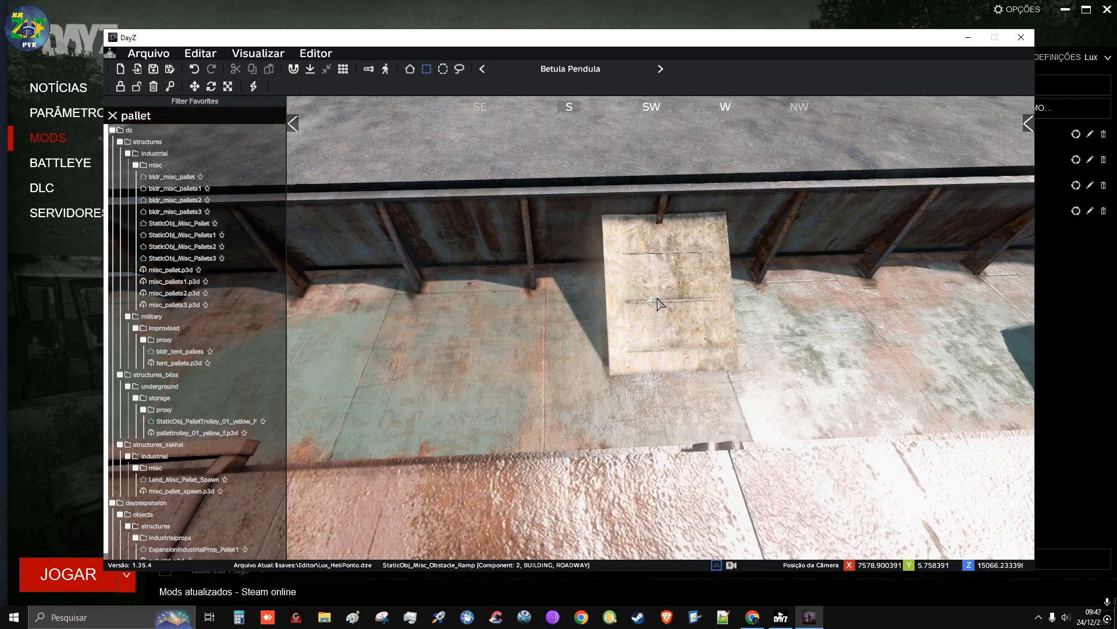
key("Delete")
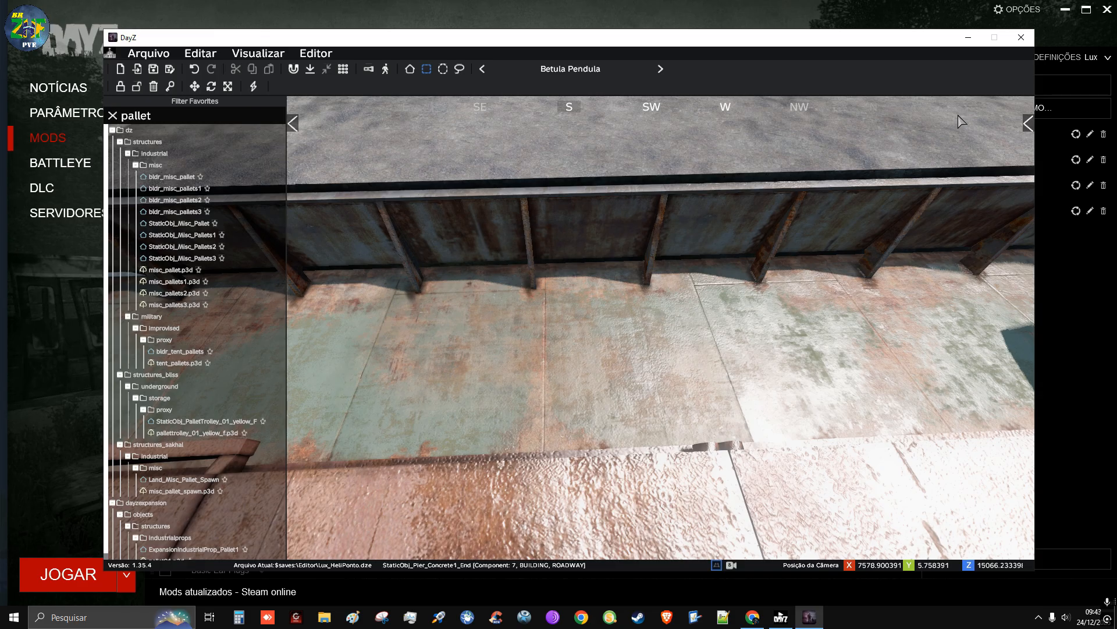
Place StaticObj_Misc_Pallets1 on the ship's deck beside the platform wall, near the metal staircase
right_click_drag(639, 337, 699, 317)
key("d")
key("a")
key("d")
key("a")
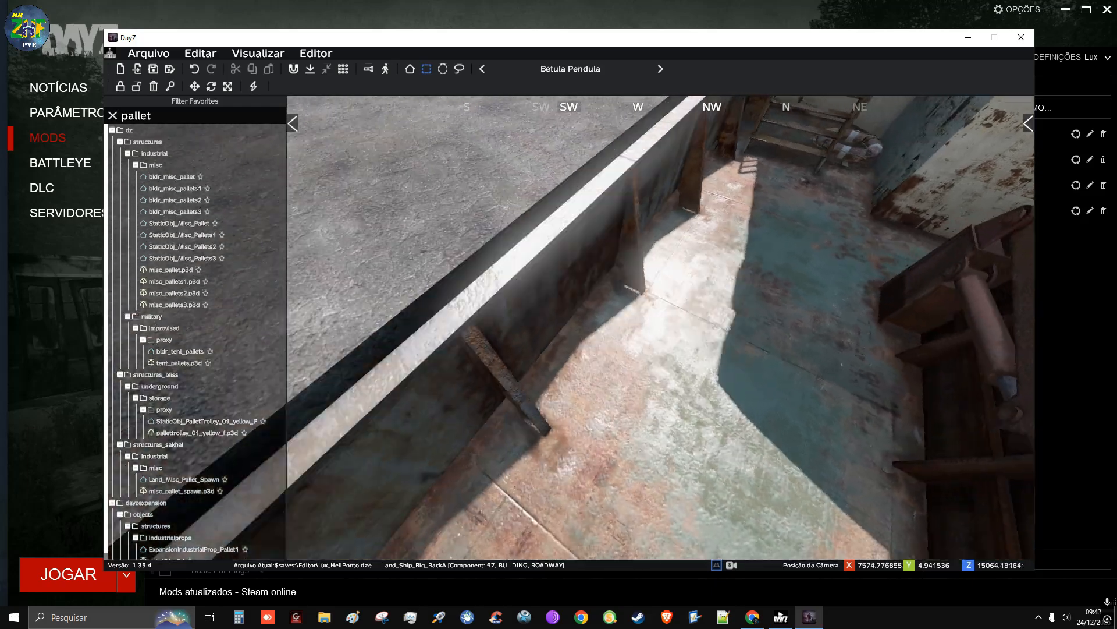
key("s")
key("d")
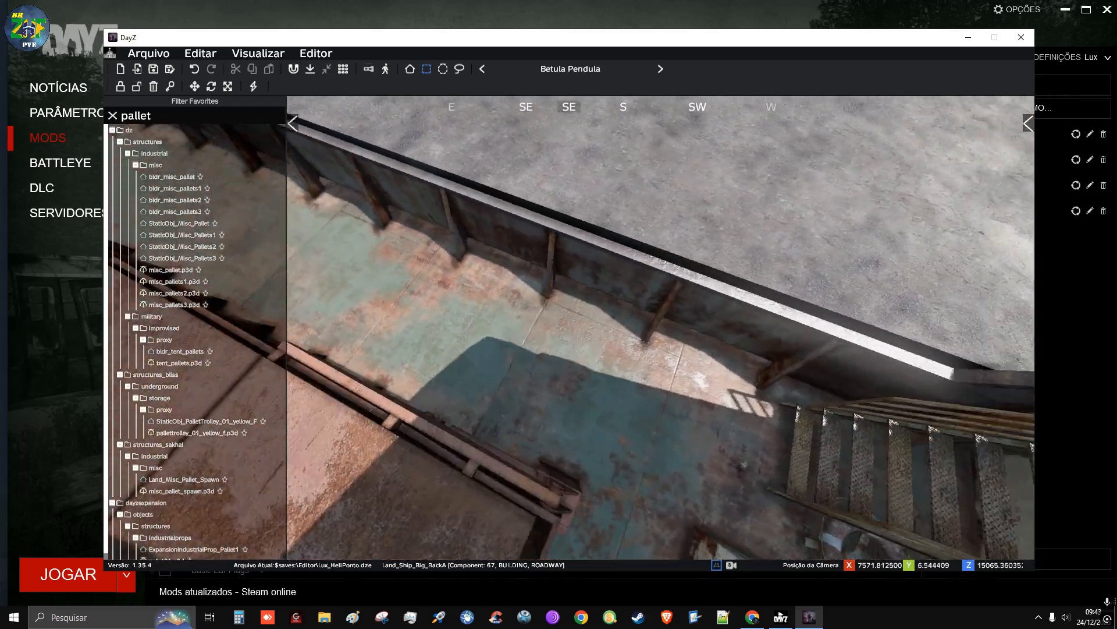
key("w")
key("a")
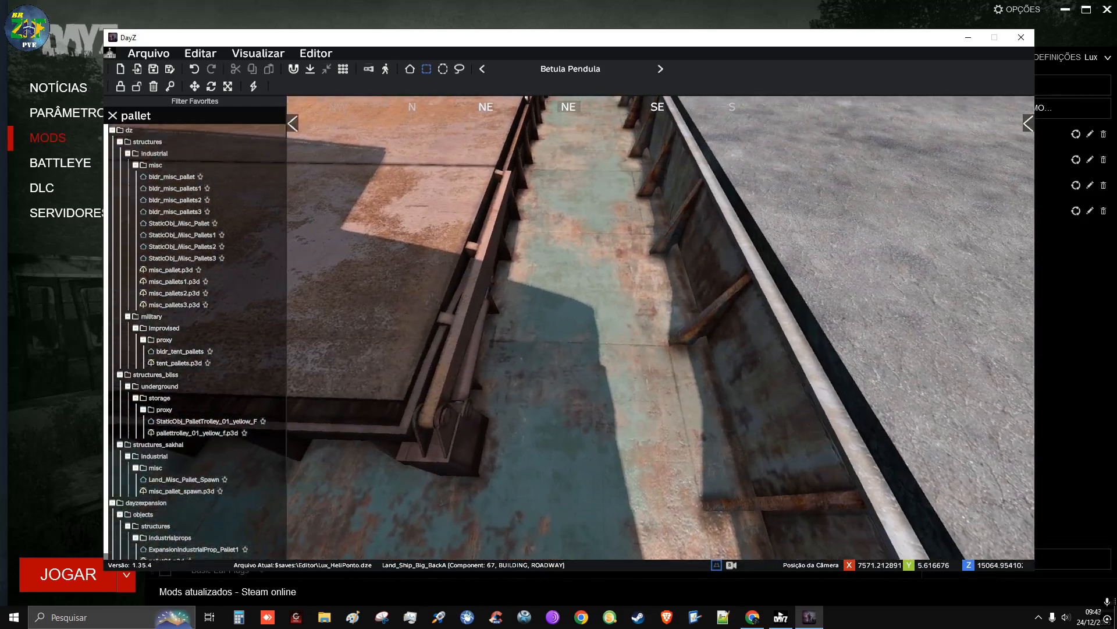
mouse_move(188, 177)
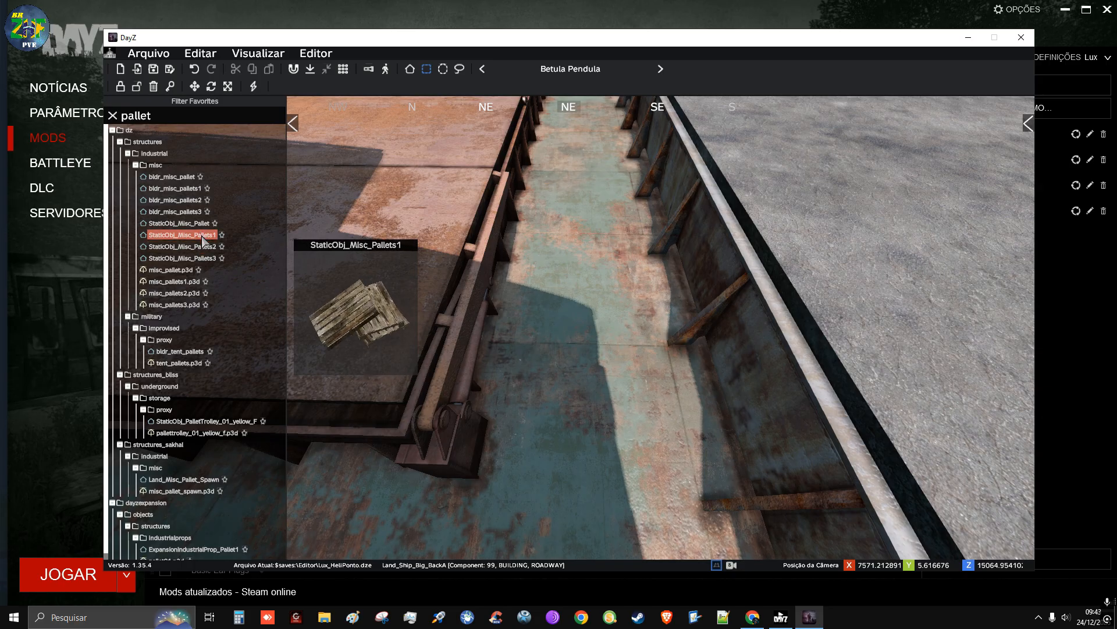
left_click_drag(203, 240, 652, 428)
left_click(643, 257)
mouse_move(643, 258)
right_mouse_down()
mouse_move(748, 291)
mouse_move(622, 250)
right_mouse_up()
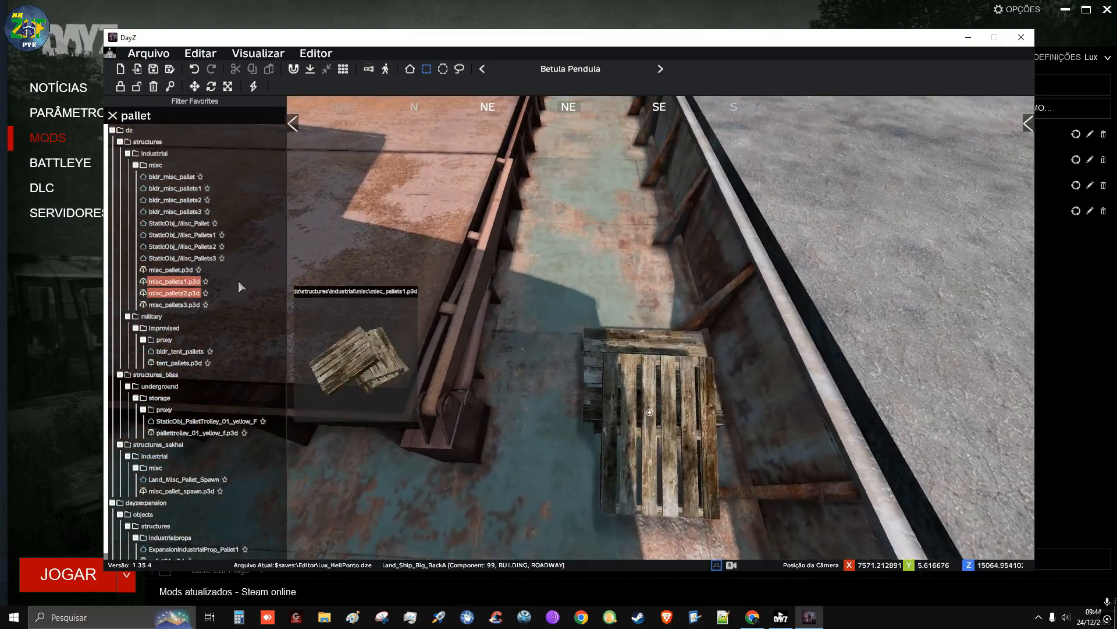
Place the StaticObj_Misc_Pallets3 stack against the platform wall and move the leaning pallets up next to it
left_click_drag(177, 223, 632, 285)
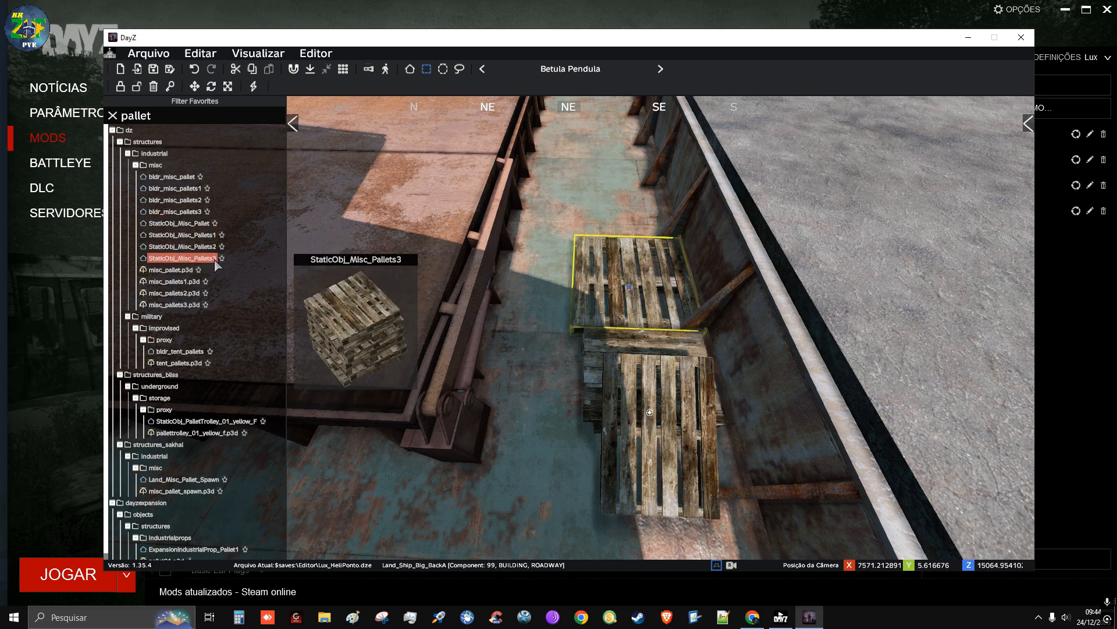
left_click_drag(216, 264, 598, 209)
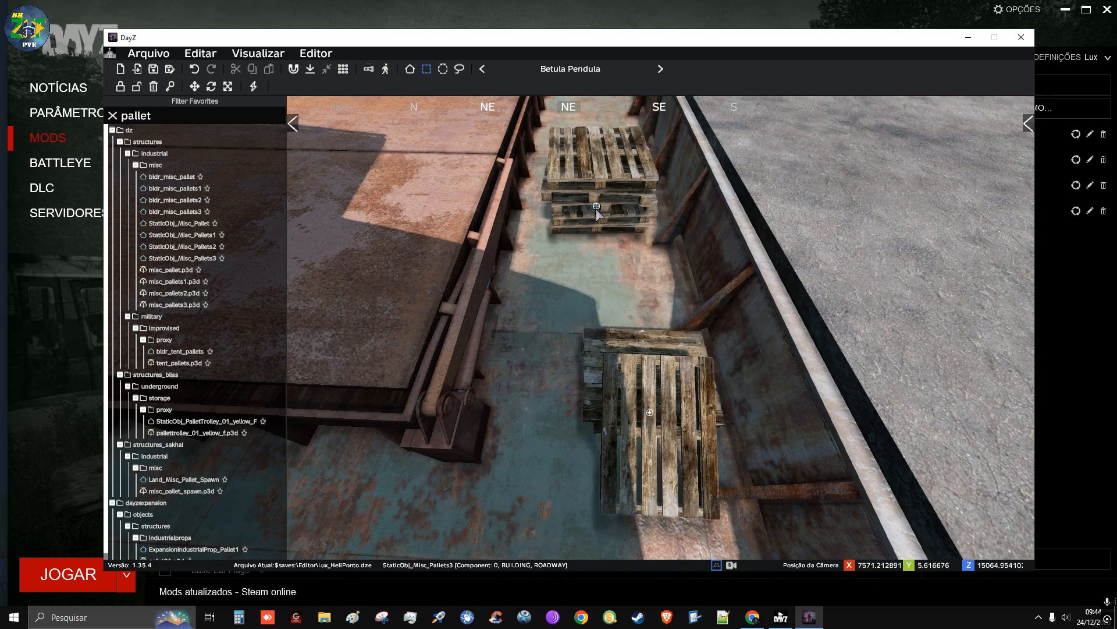
left_click_drag(596, 210, 632, 279)
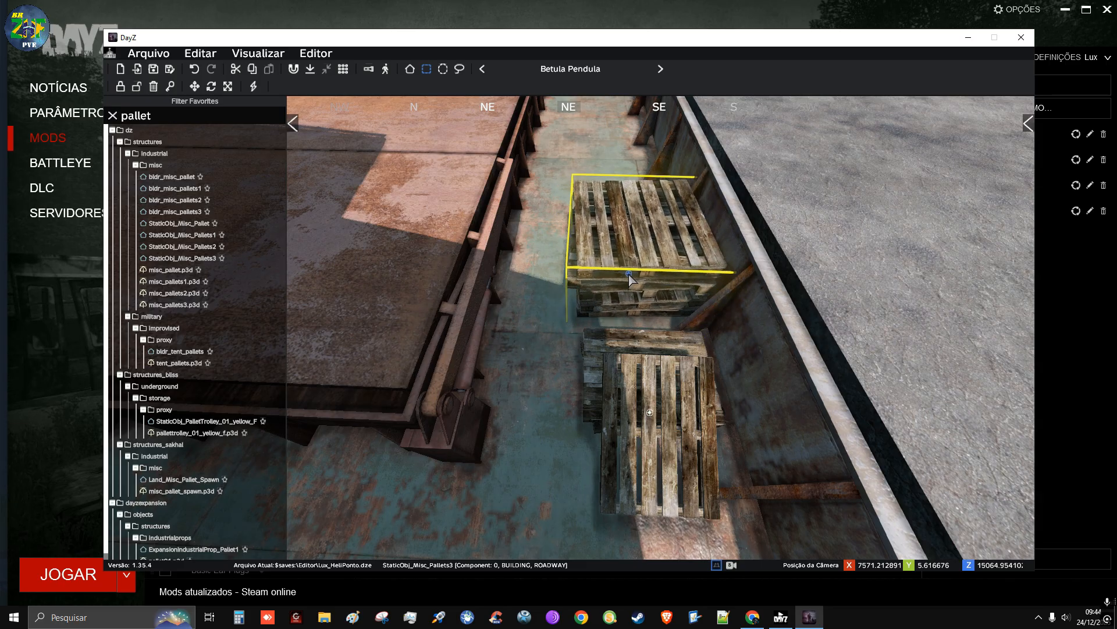
left_click_drag(652, 417, 633, 396)
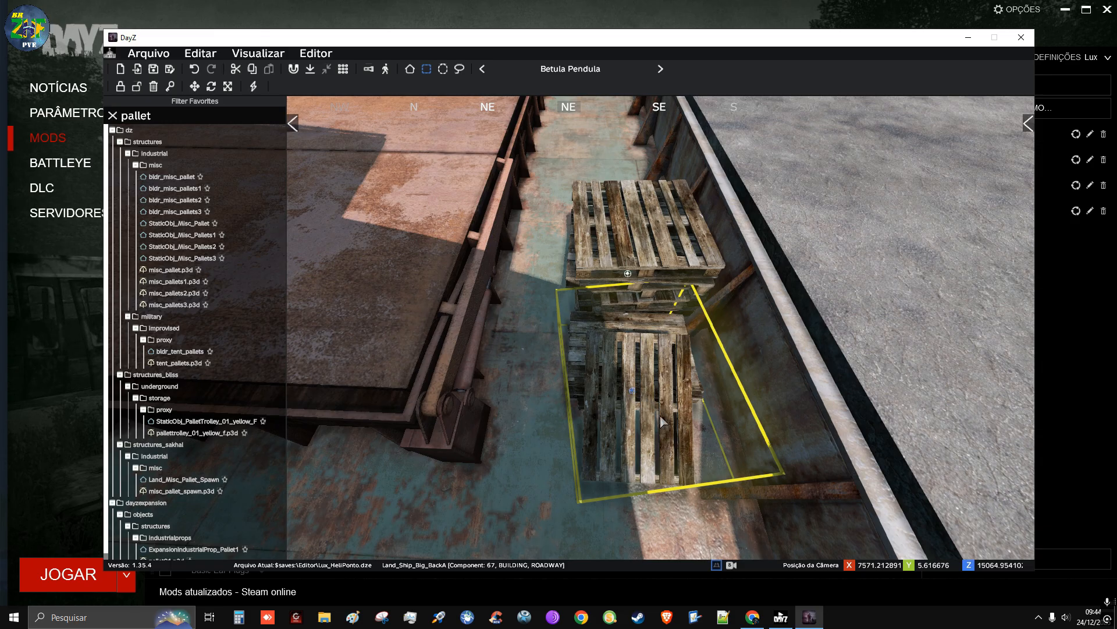
Move the leaning pallets away from the tall stack and place StaticObj_Misc_Pallet in the gap between them
right_click_drag(646, 420, 751, 409)
key("a")
key("w")
key("s")
key("w")
key("d")
key("s")
key("w")
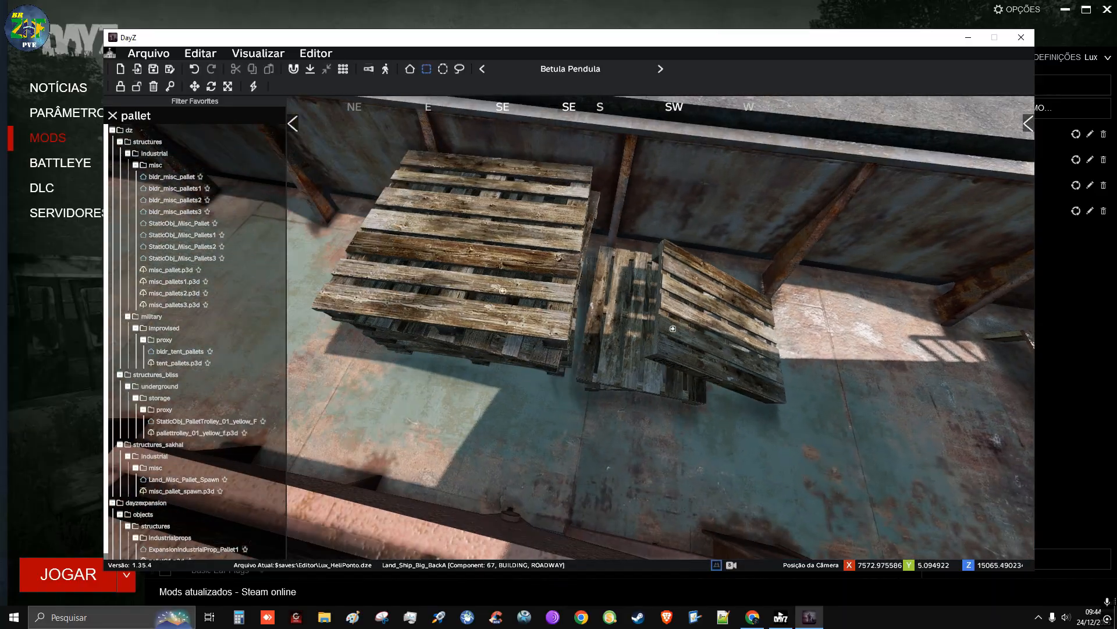
key("s")
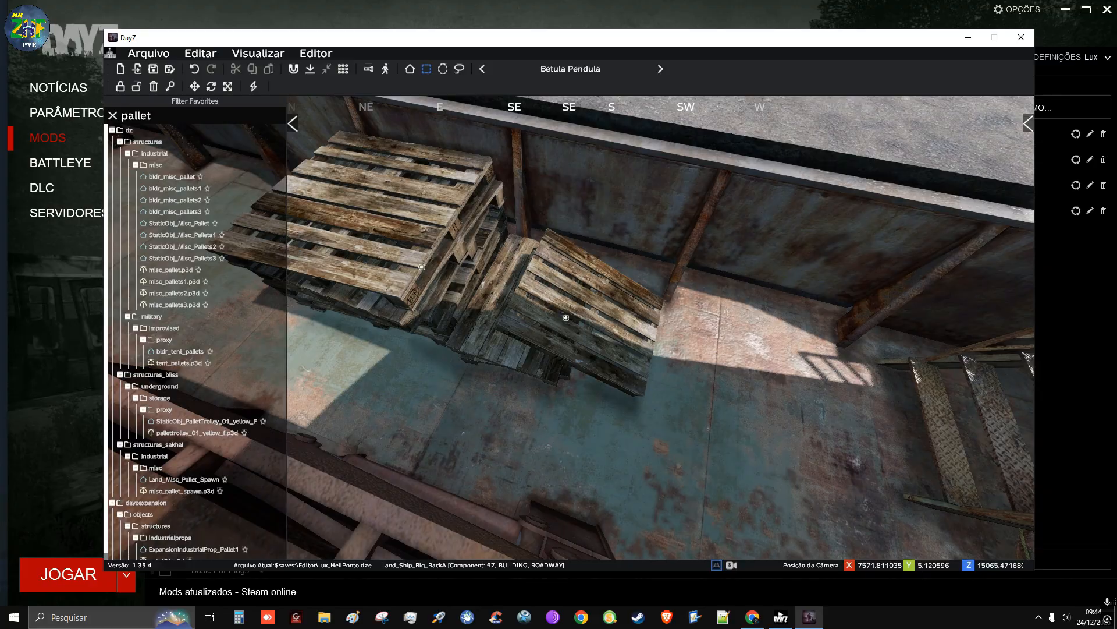
key("a")
right_click_drag(553, 324, 563, 322)
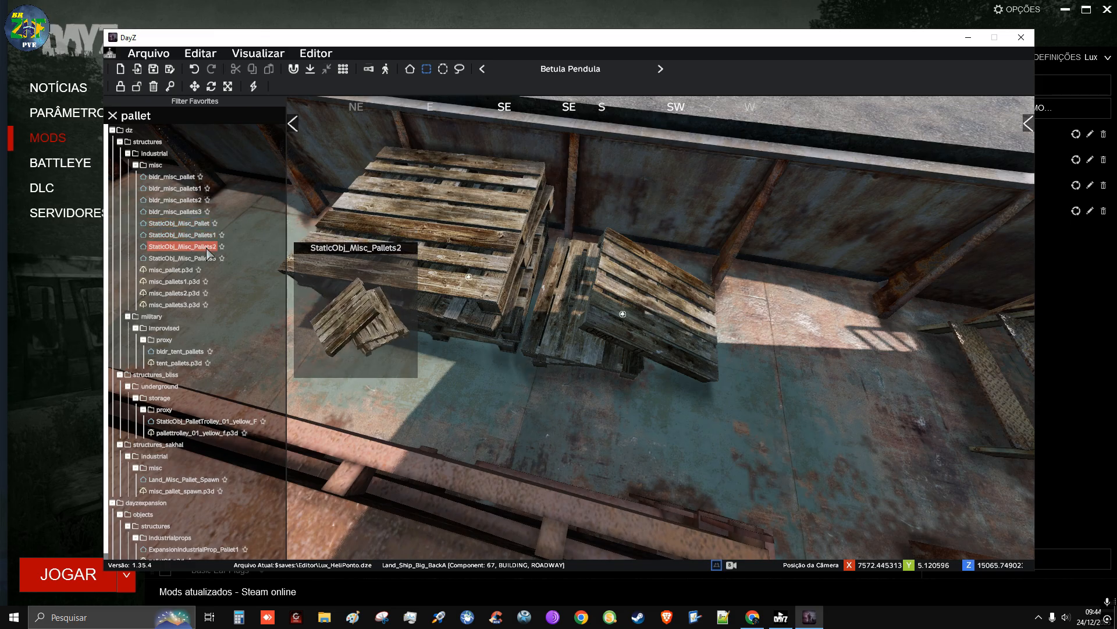
left_click(616, 323)
left_click_drag(623, 315, 772, 337)
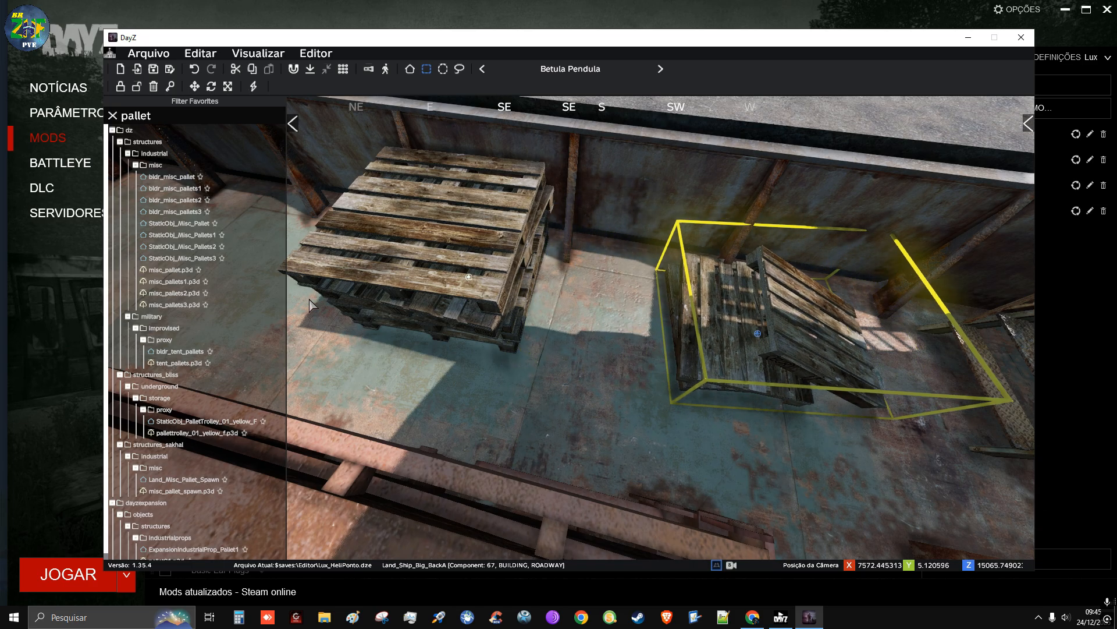
left_click(203, 230)
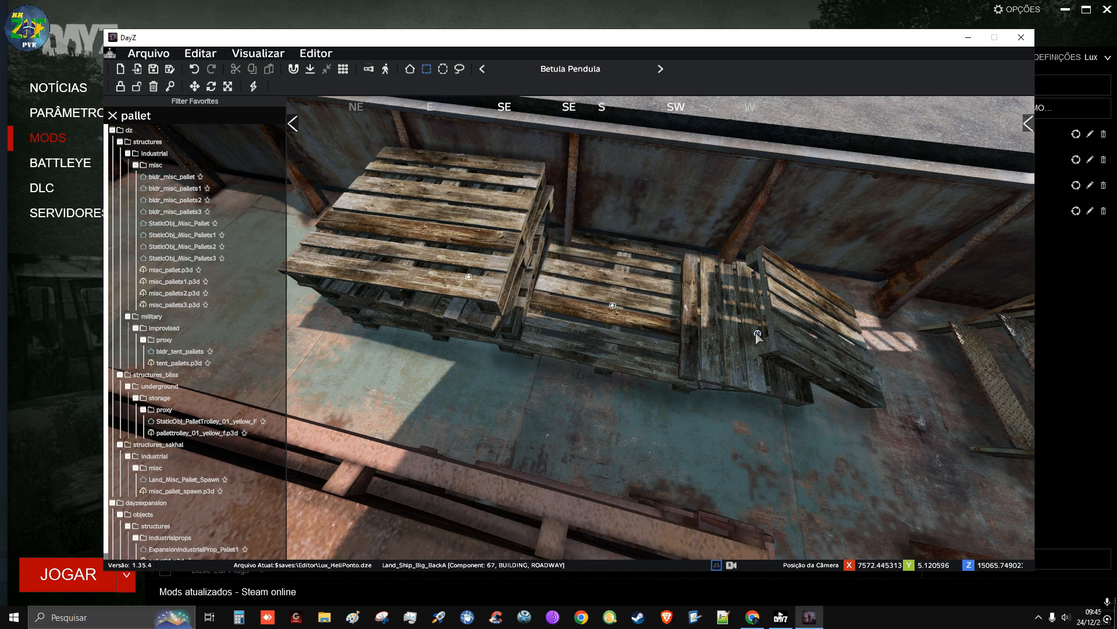
Set the leaning pallets over the flat pallet against the tall stack, and shift the flat pallet underneath to form a stepped ramp
left_click_drag(756, 332, 574, 293)
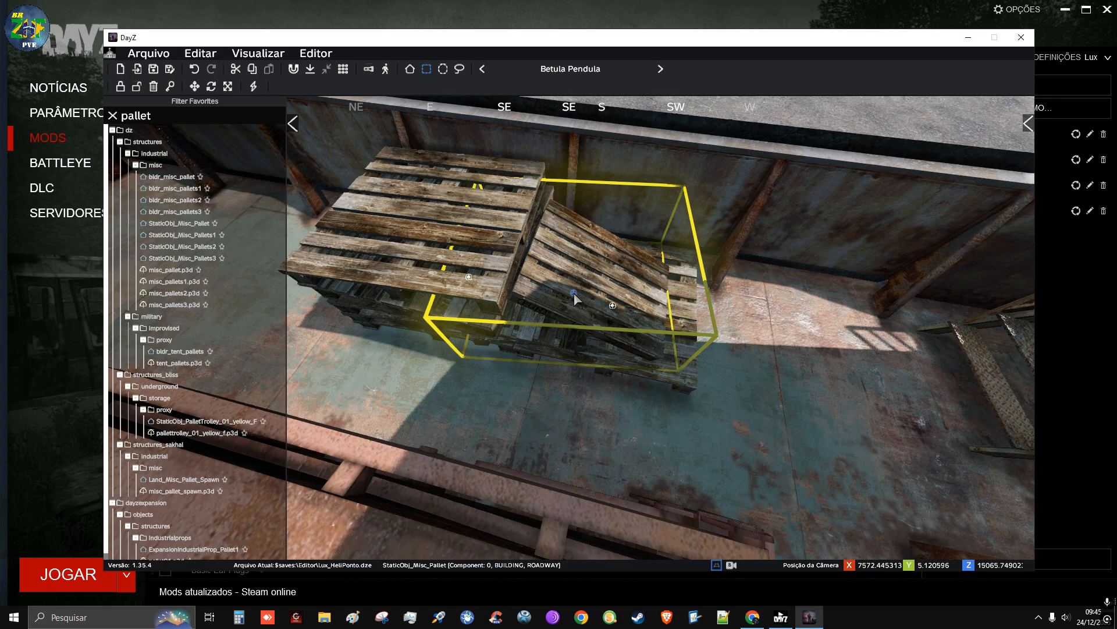
left_click(649, 424)
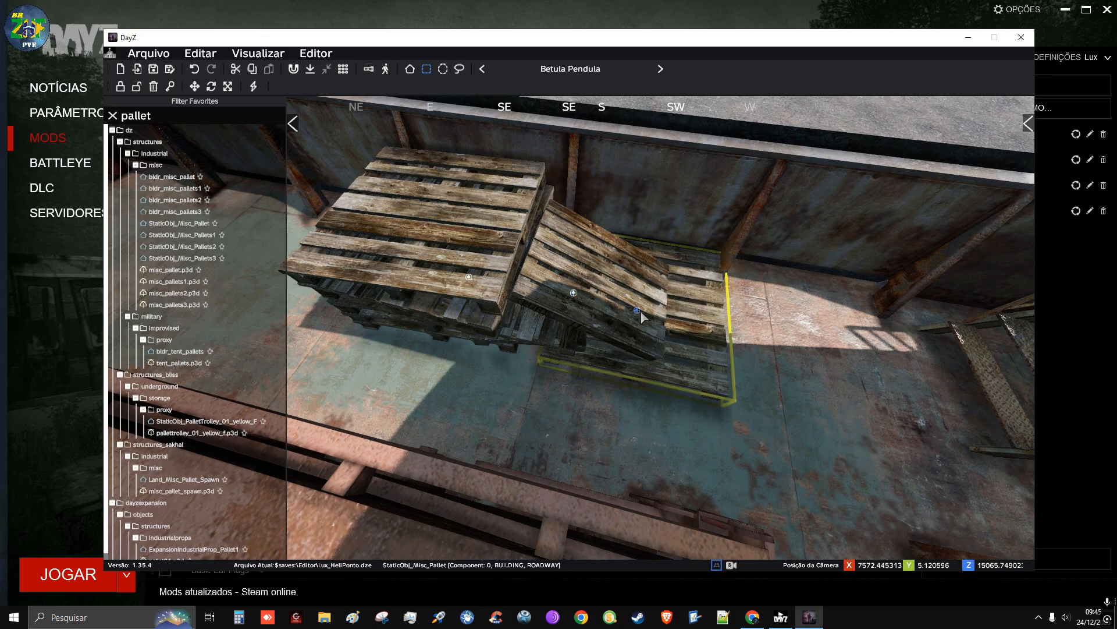
left_click_drag(641, 309, 619, 307)
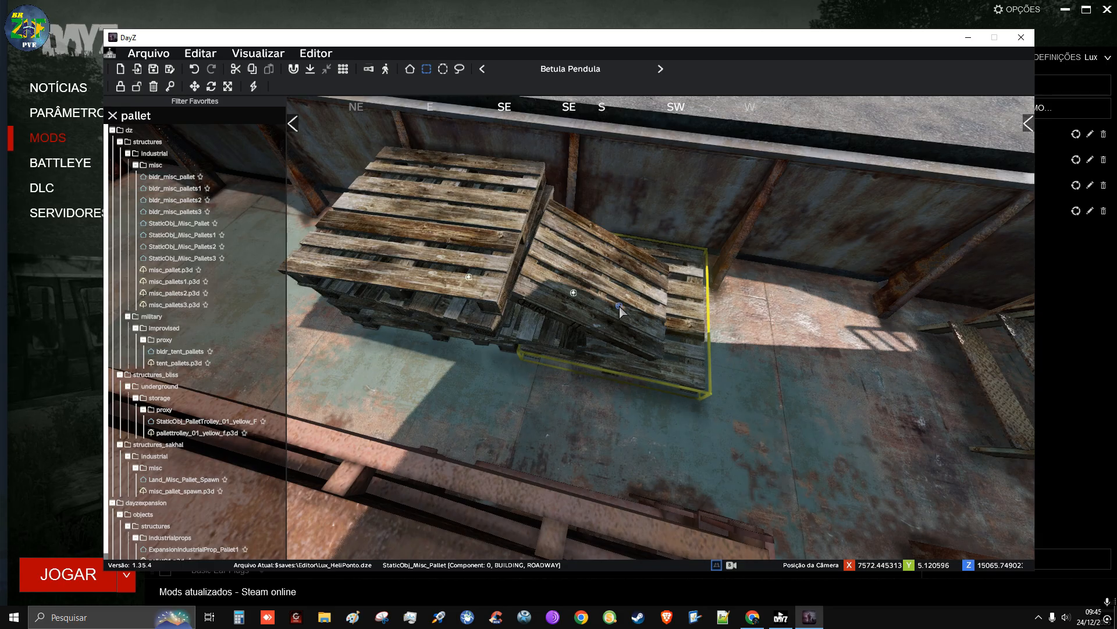
left_click(549, 372)
Fly back over the metal staircase and platform edge, and switch to controlling the survivor character in third-person view
right_click_drag(757, 396, 494, 425)
key("d")
key("s")
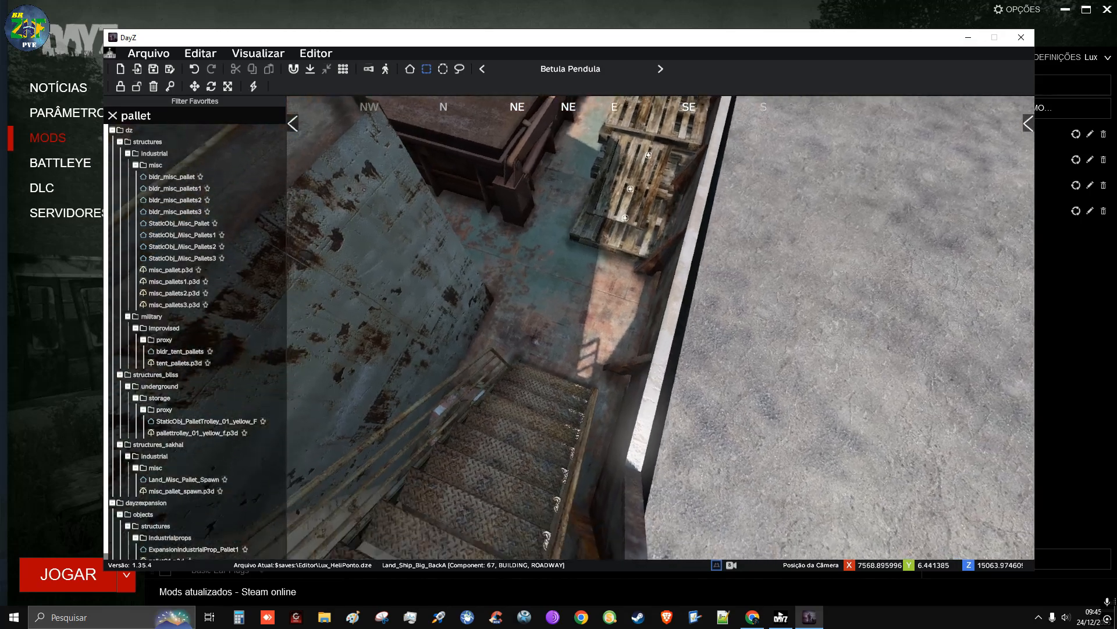
right_click_drag(580, 309, 574, 320)
key("w")
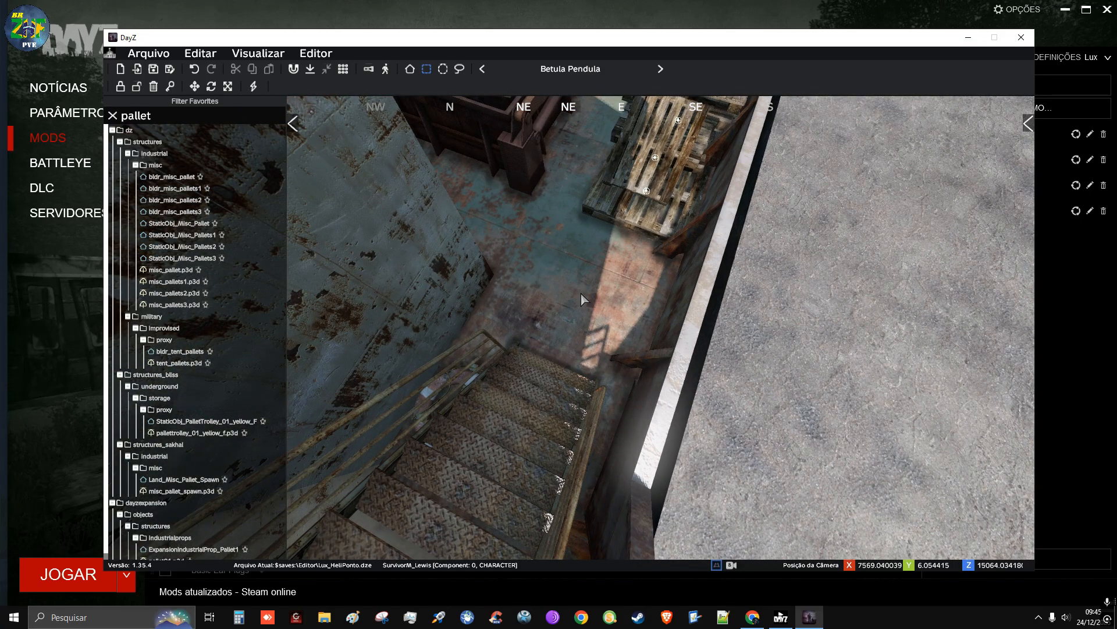
right_click_drag(582, 293, 575, 321)
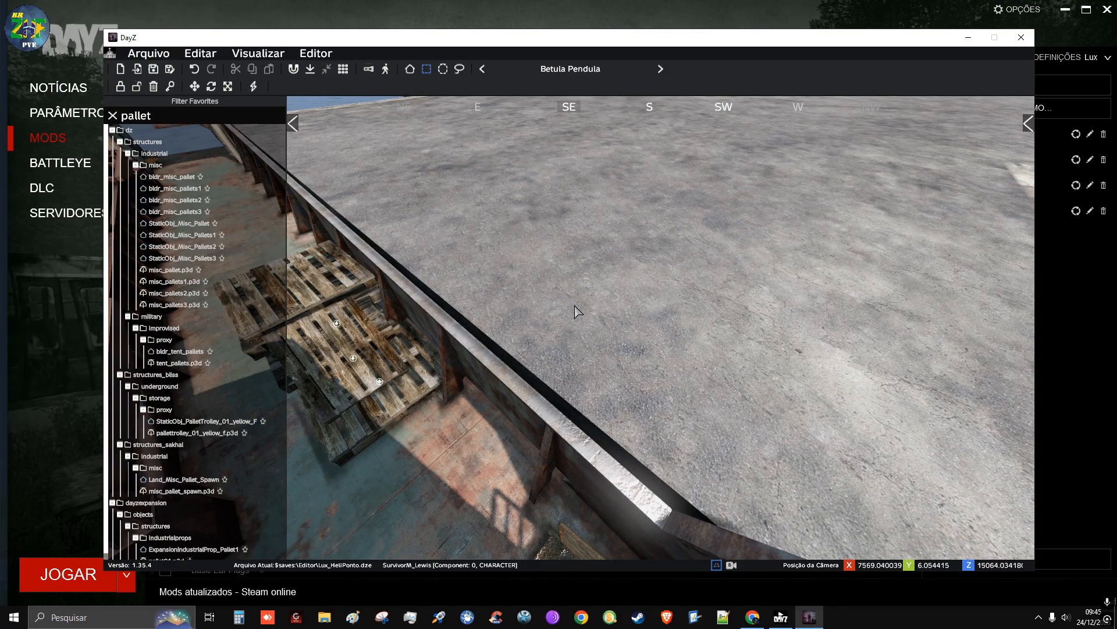
key("y")
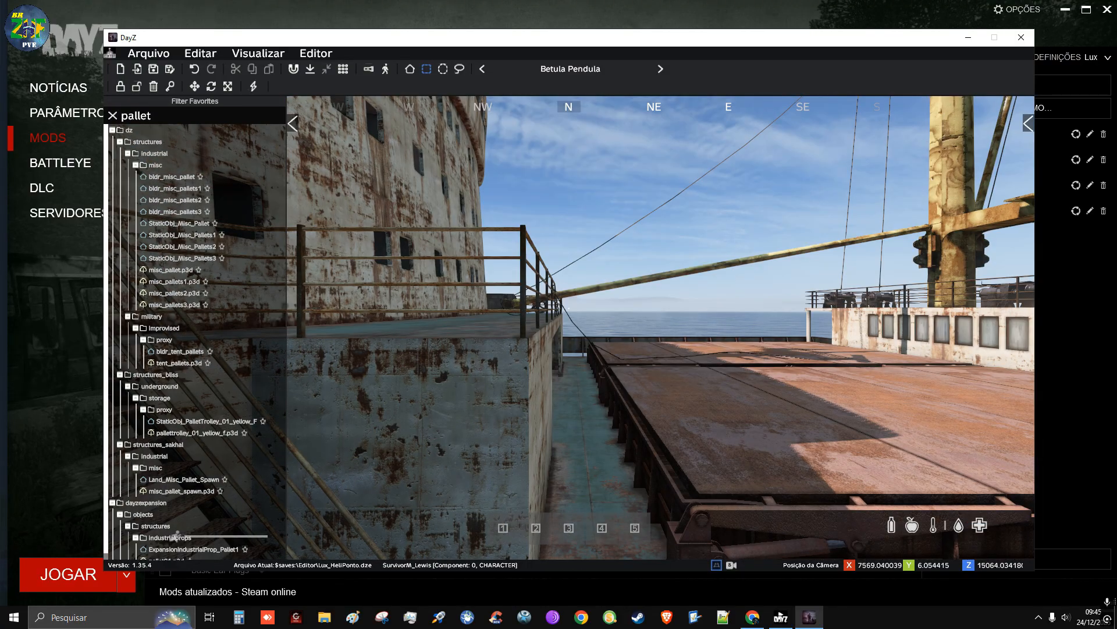
key("v")
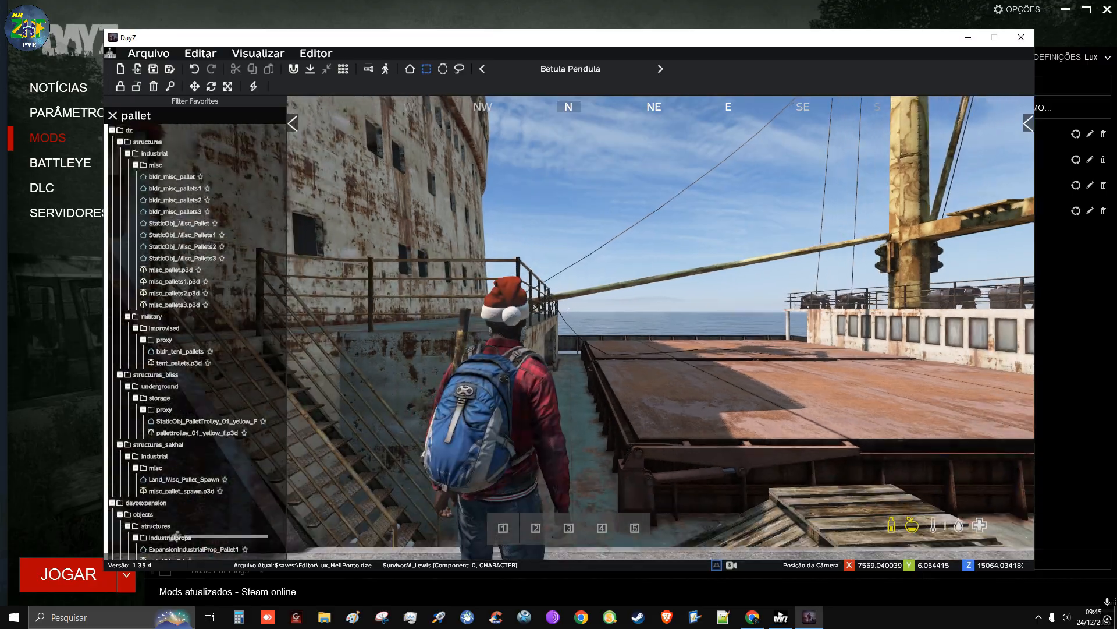
Walk the character between the deck and the concrete platform over the pallets to test the access in both directions
key("w")
key("w")
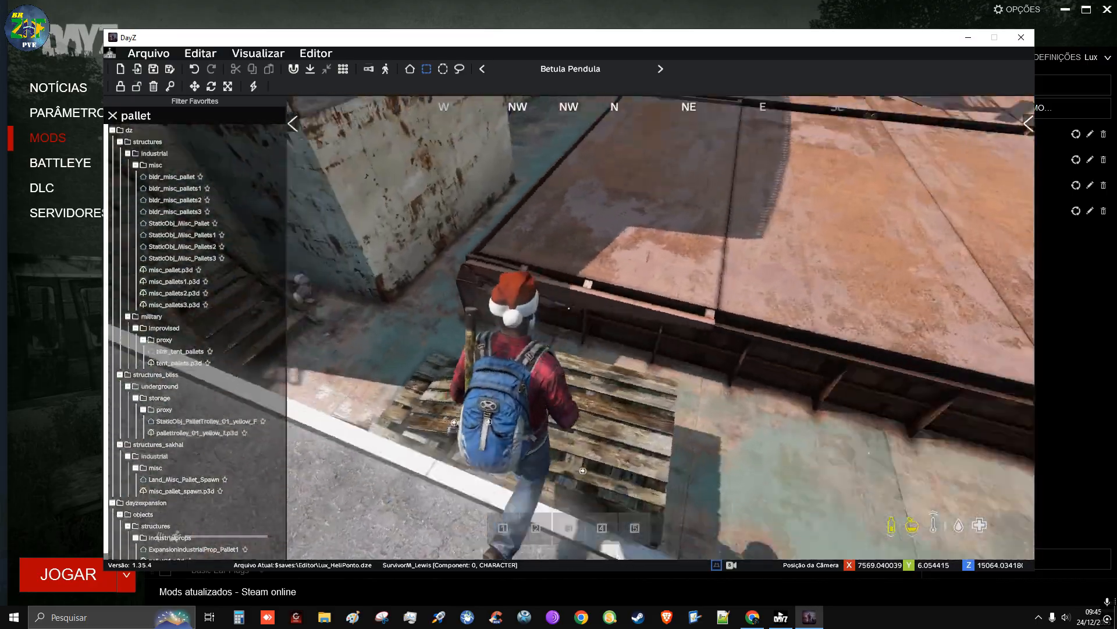
key("w")
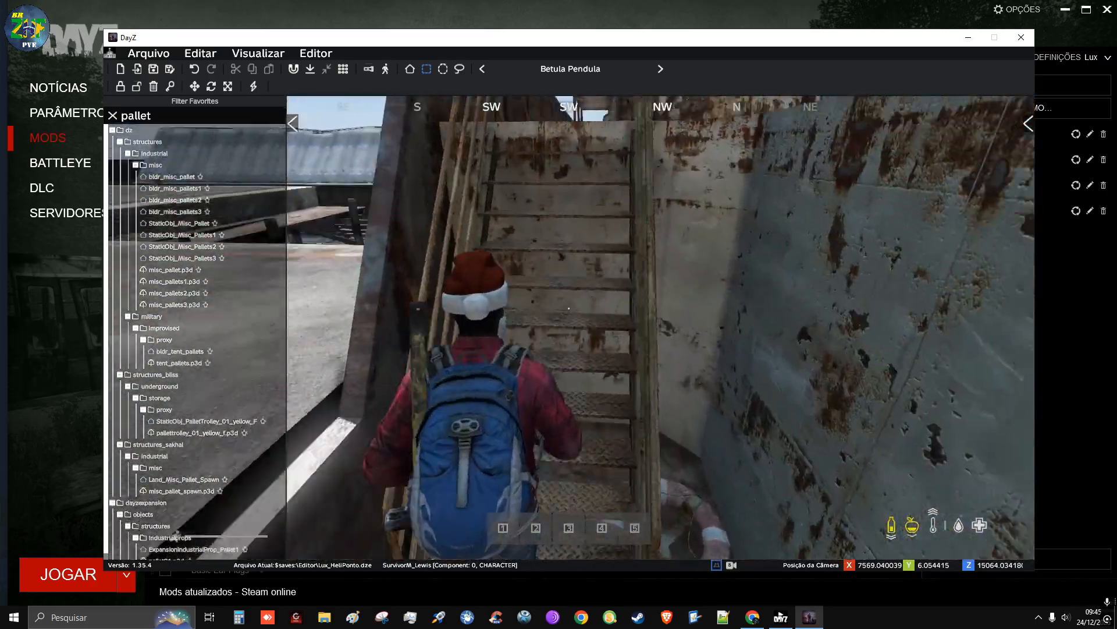
key("w")
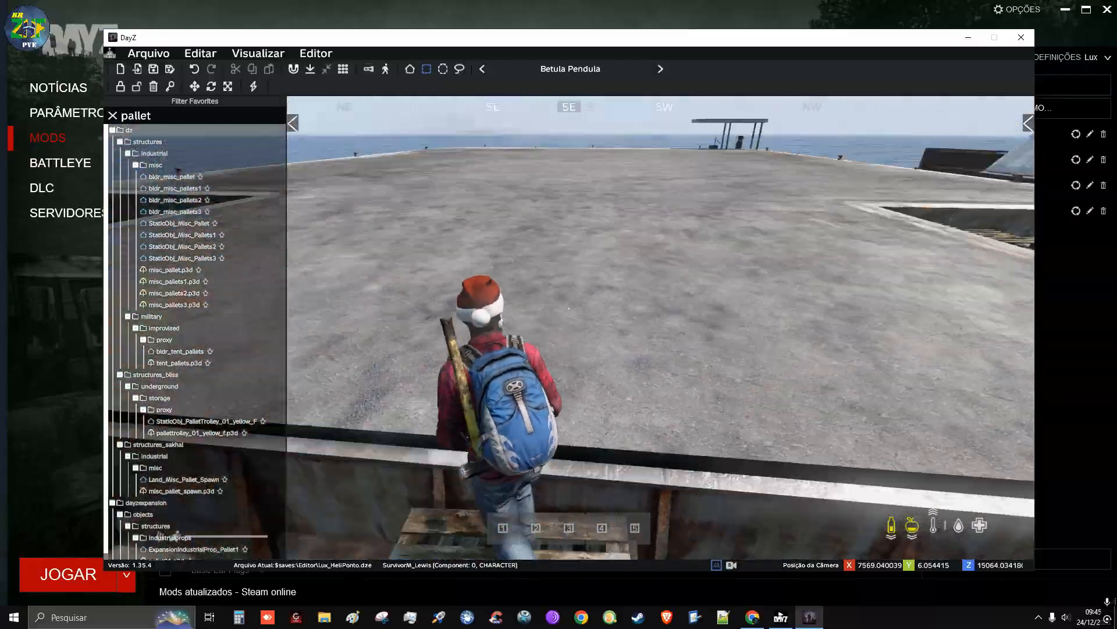
key("w")
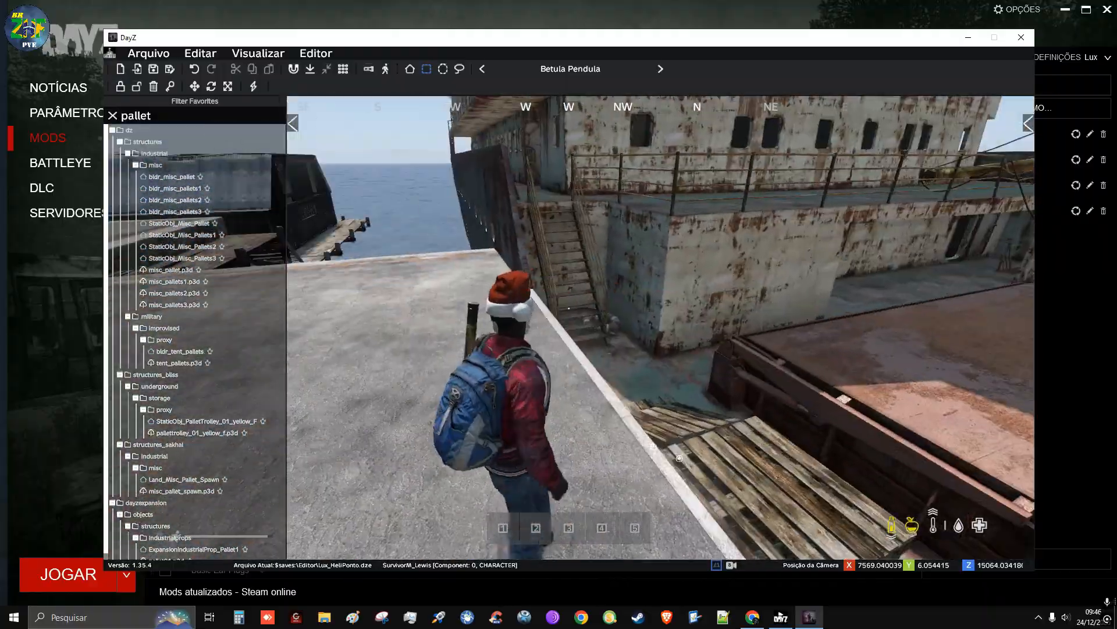
key("w")
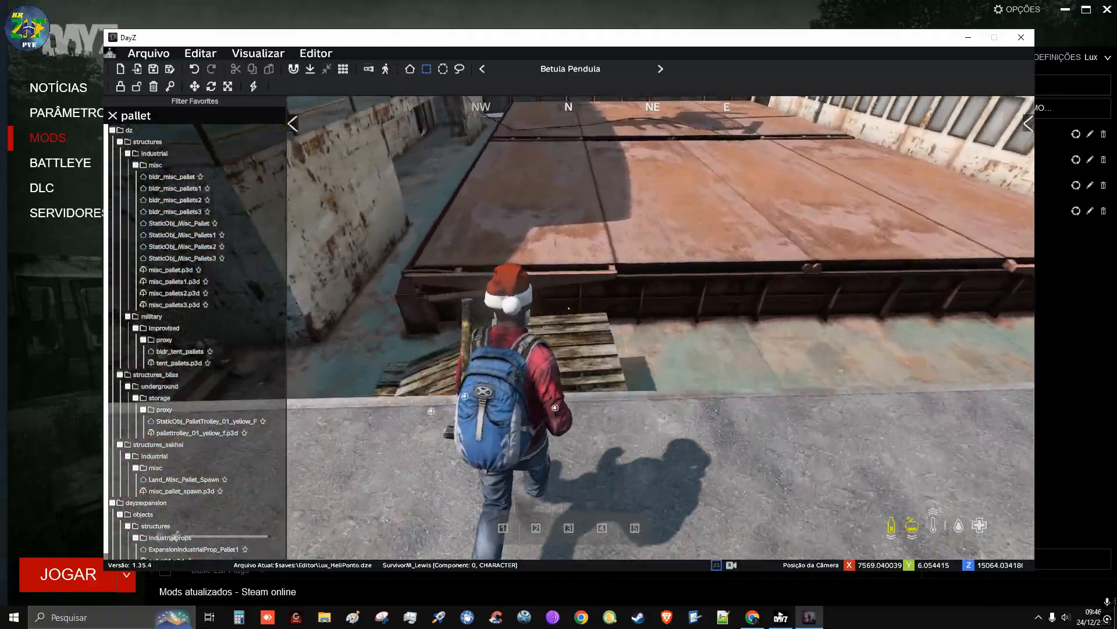
Walk the character from the platform back to the deck beside the pallet ramp, and release character control to view the ramp
key("w")
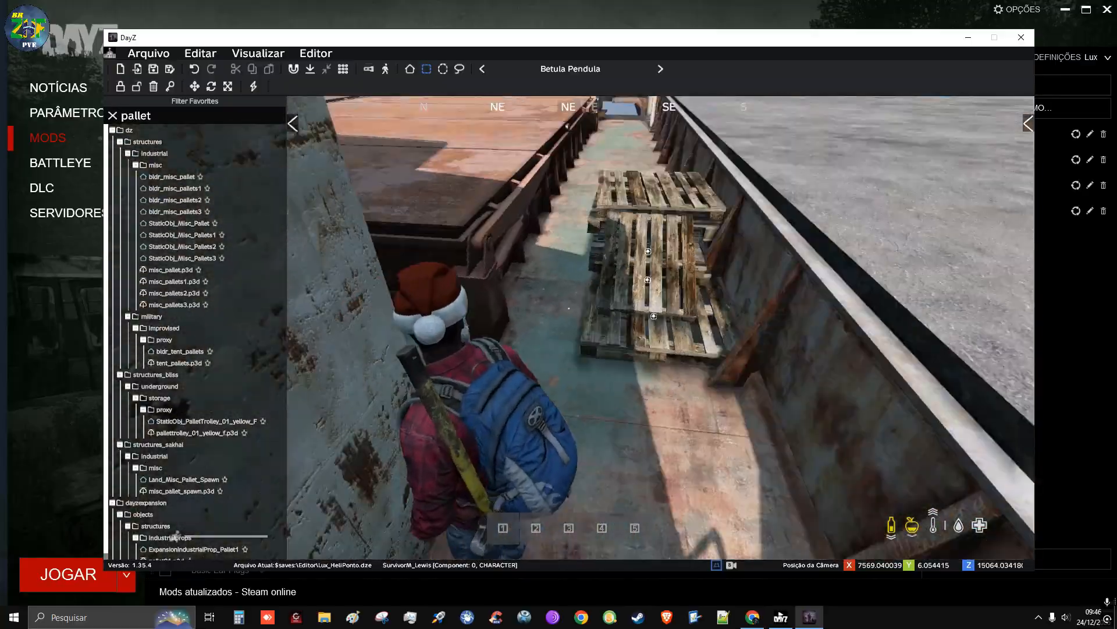
key("w")
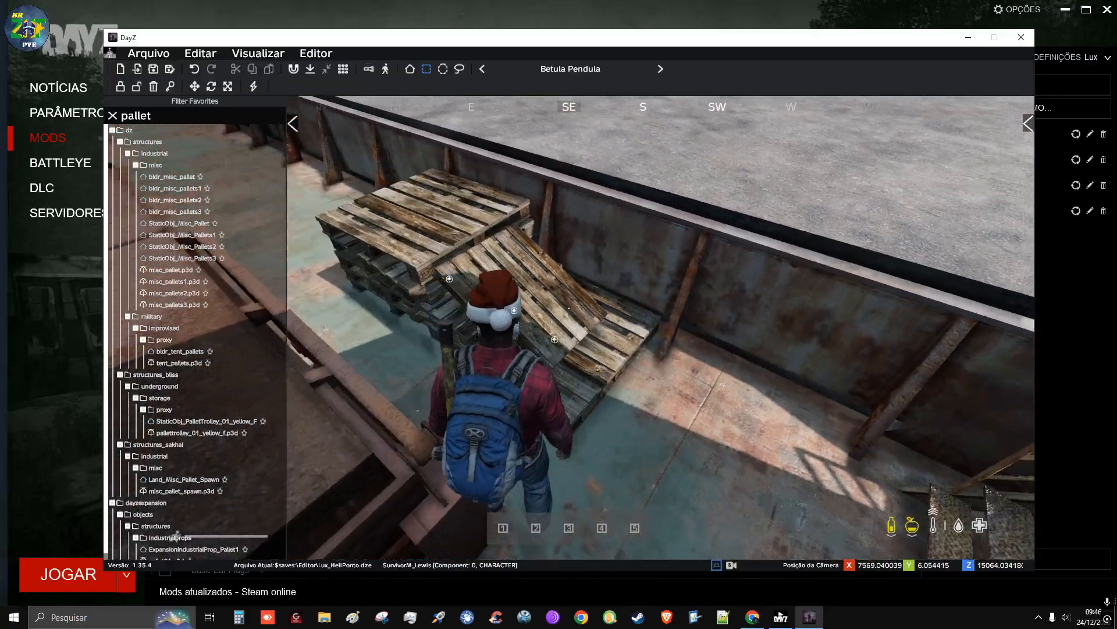
key("s")
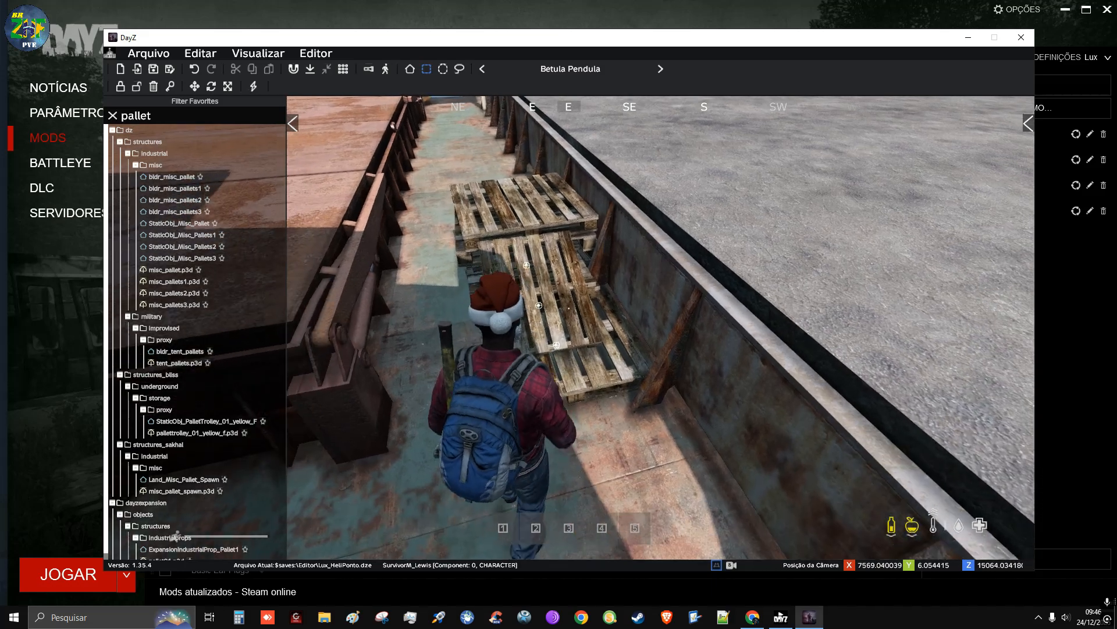
key("p")
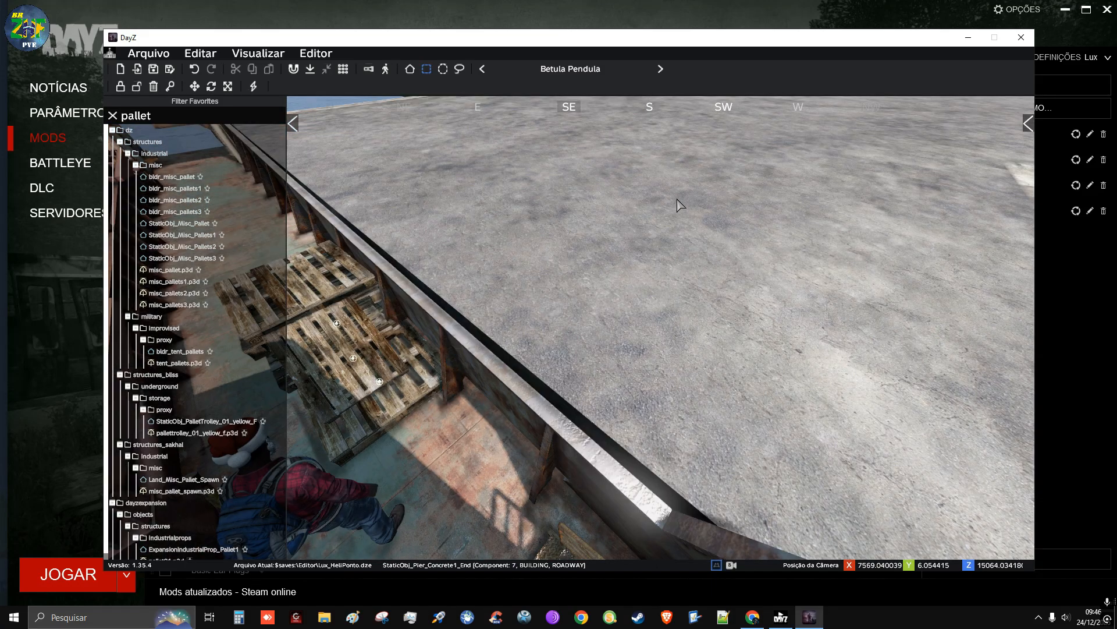
right_click_drag(555, 359, 559, 264)
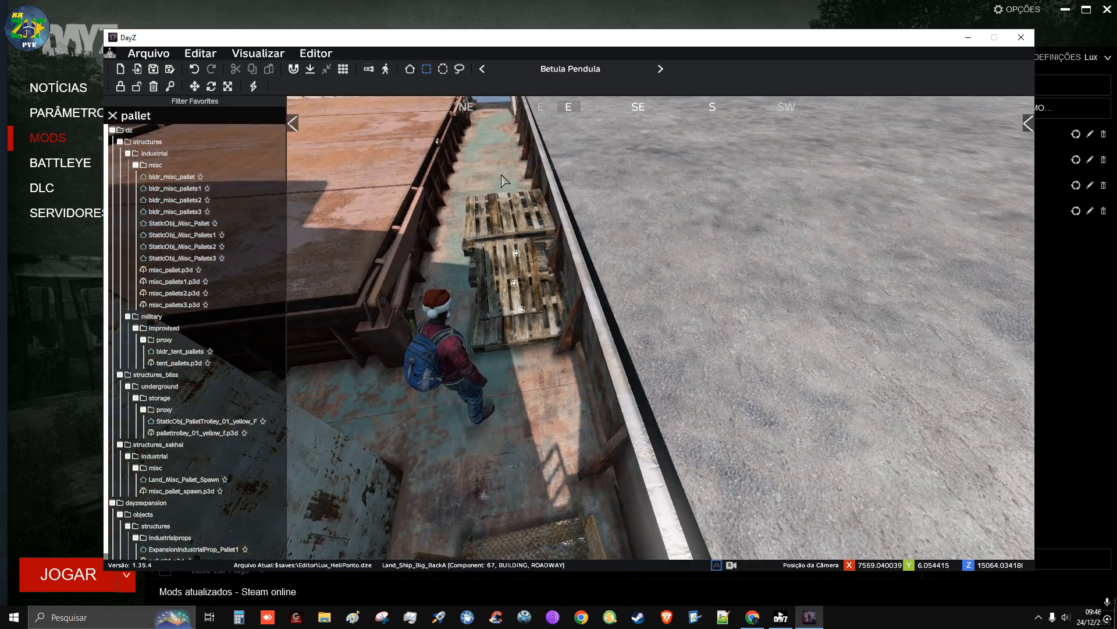
left_click_drag(447, 170, 589, 375)
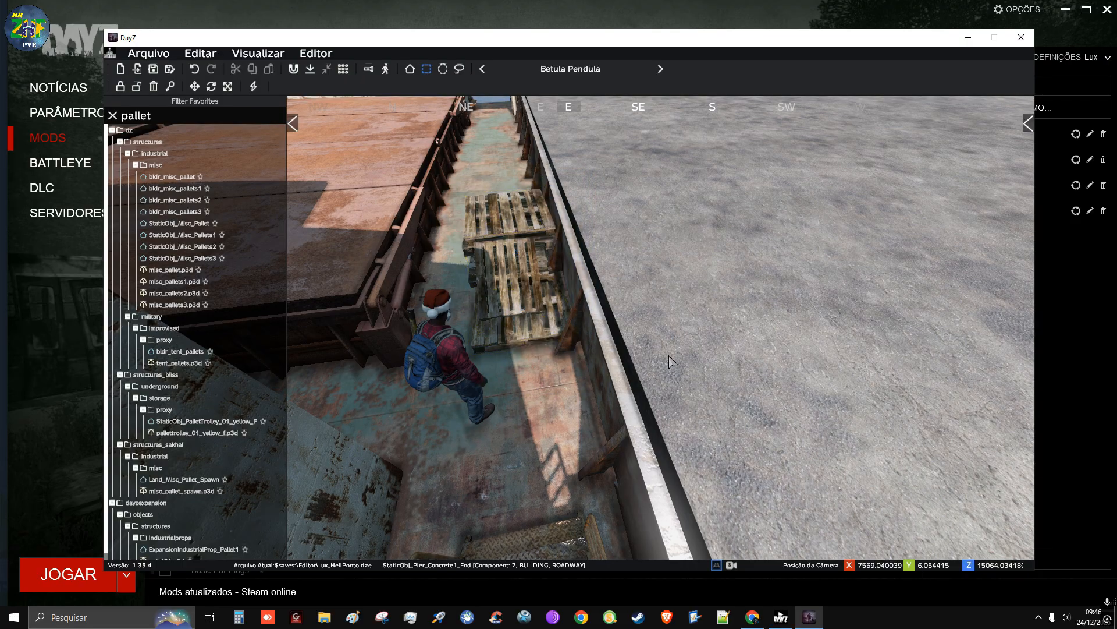
right_click_drag(669, 356, 574, 321)
Open the terrain map, look over the island south of the shipwreck, and return to the 3D view
key("m")
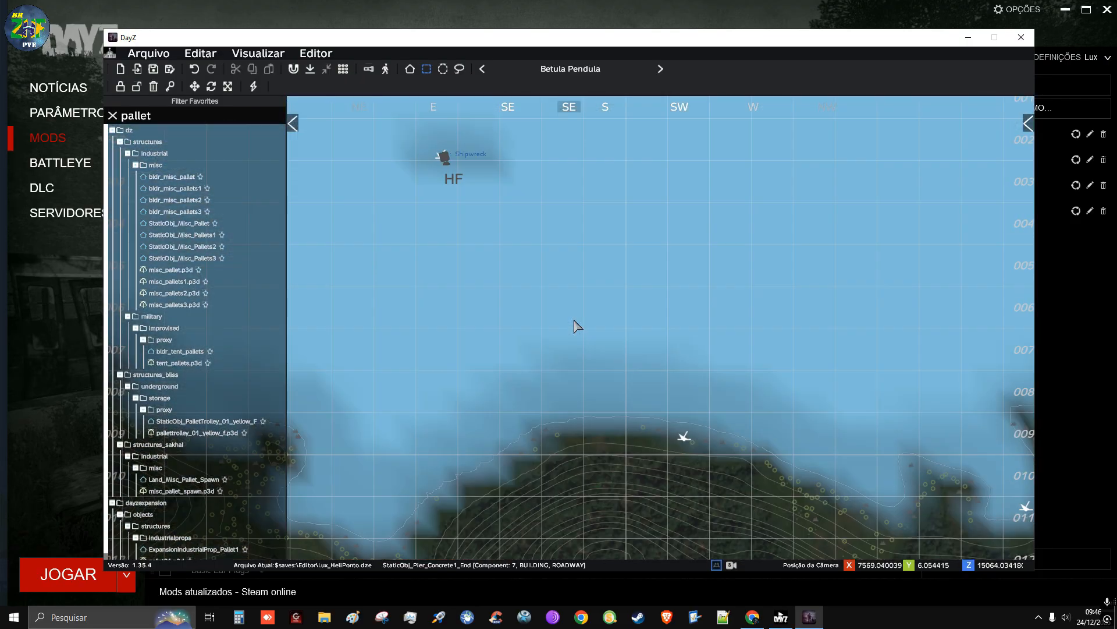
scroll(573, 326, "down", 5)
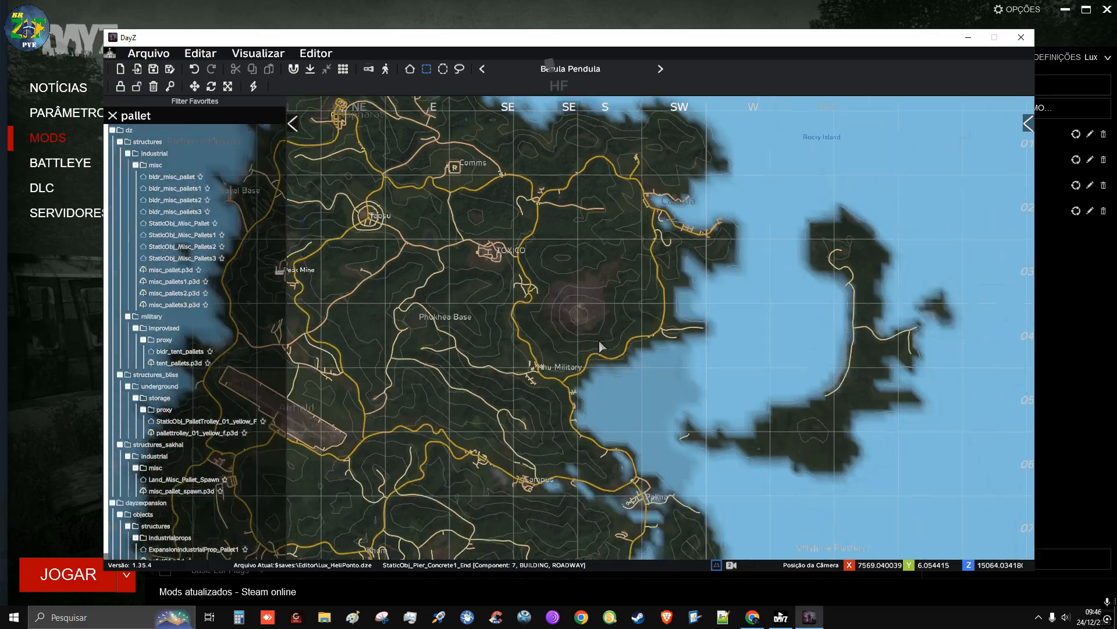
left_click_drag(658, 543, 669, 253)
left_click_drag(602, 285, 585, 506)
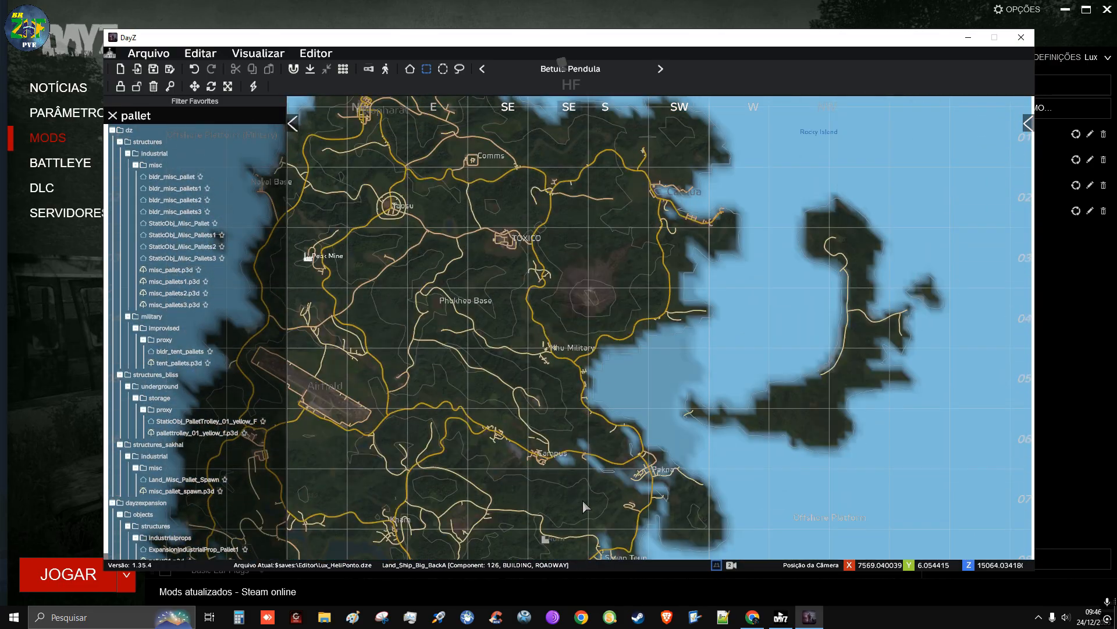
key("m")
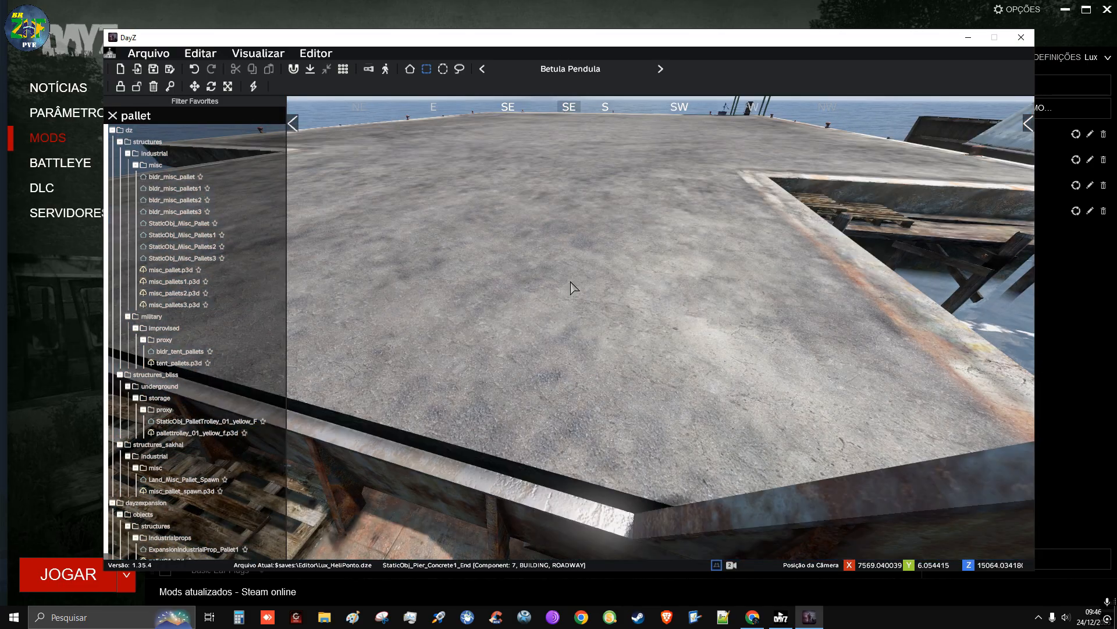
Fly the camera up and away from the deck to examine the concrete helipad platform and the shipwreck from above
right_click_drag(606, 295, 774, 272)
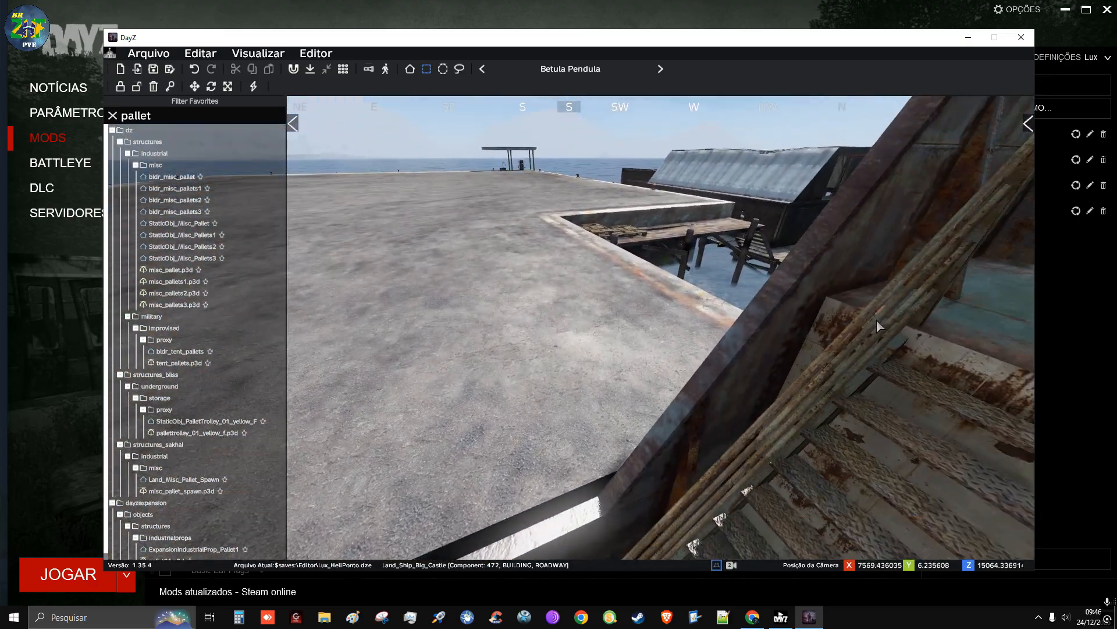
right_click_drag(877, 325, 187, 363)
key("s")
scroll(396, 307, "up", 10)
key("s")
scroll(168, 362, "up", 4)
key("w")
key("s")
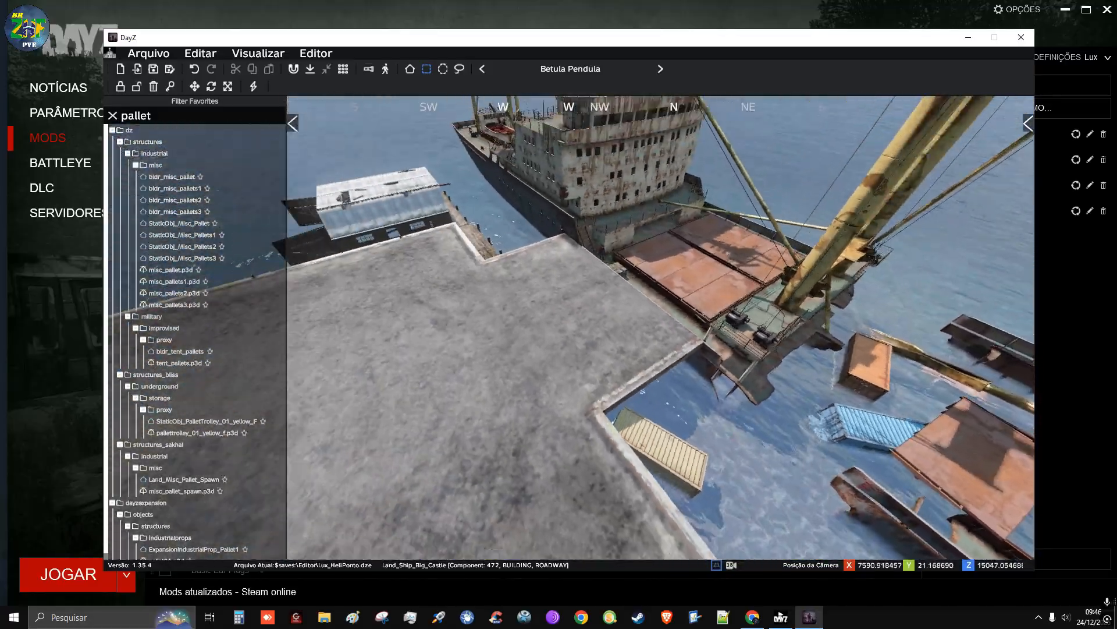
mouse_move(573, 327)
right_mouse_down()
mouse_move(547, 324)
mouse_move(574, 320)
right_mouse_up()
key("w")
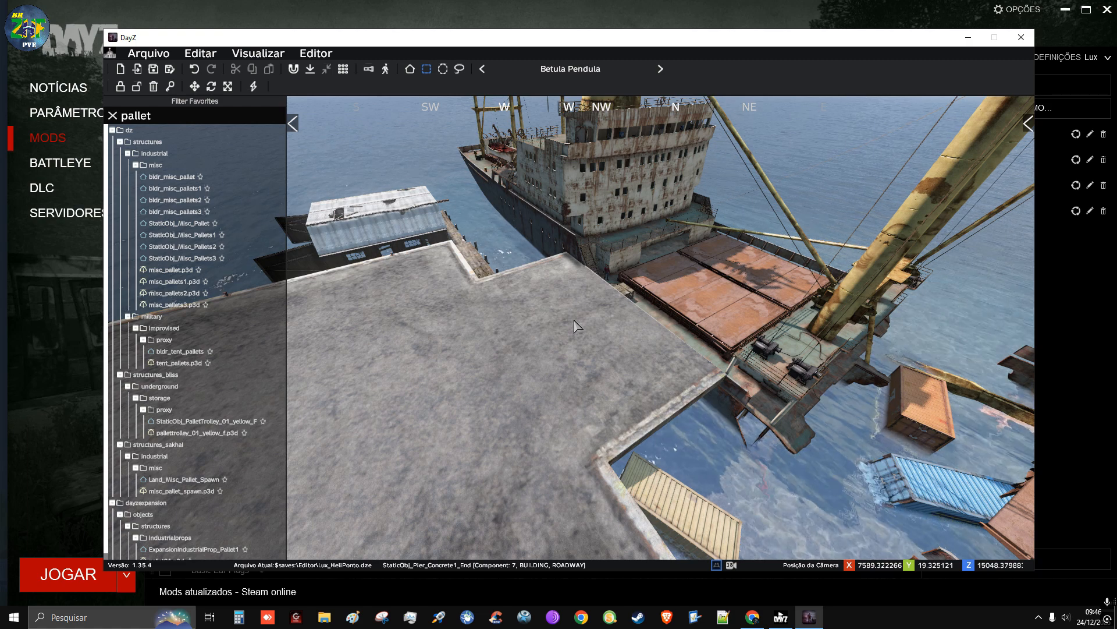
Save and close the Lux_HeliPonto project, and exit the editor
left_click(154, 69)
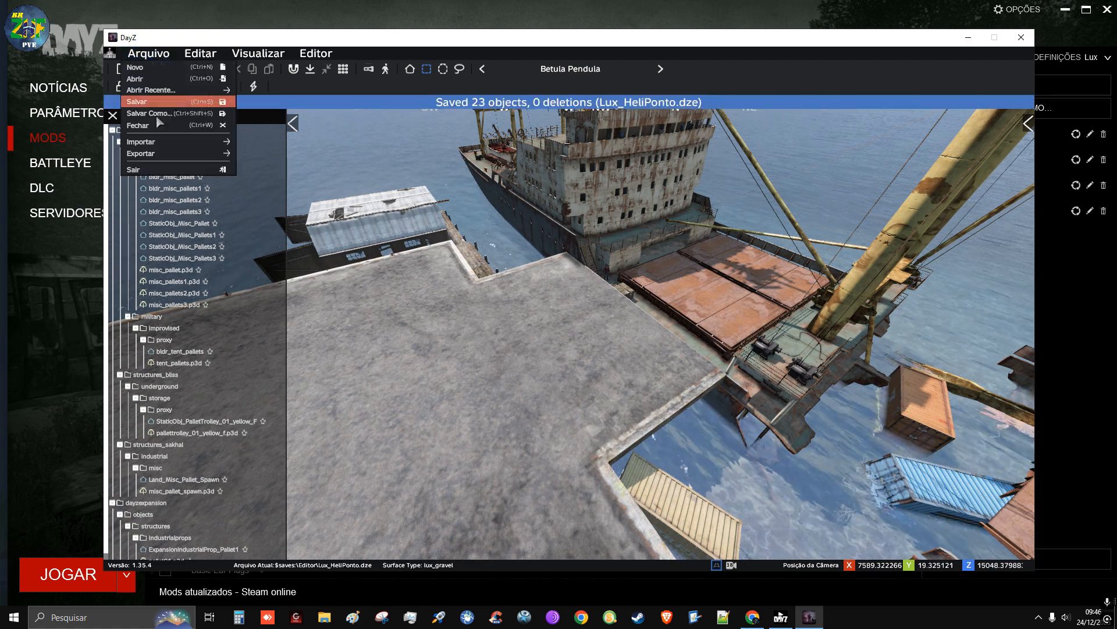
left_click(155, 125)
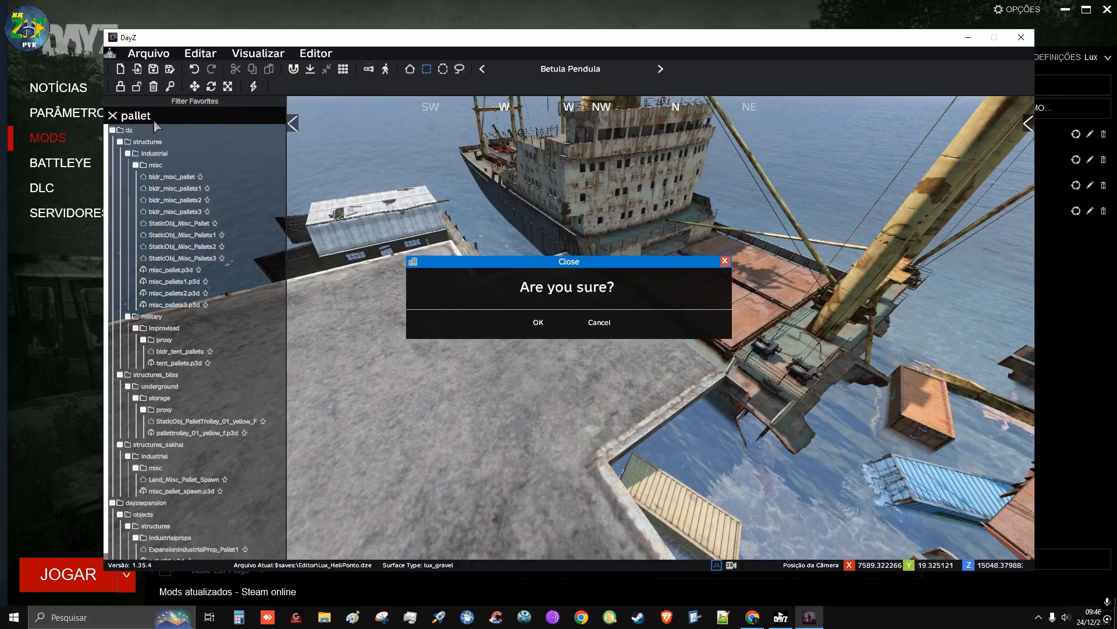
left_click(520, 320)
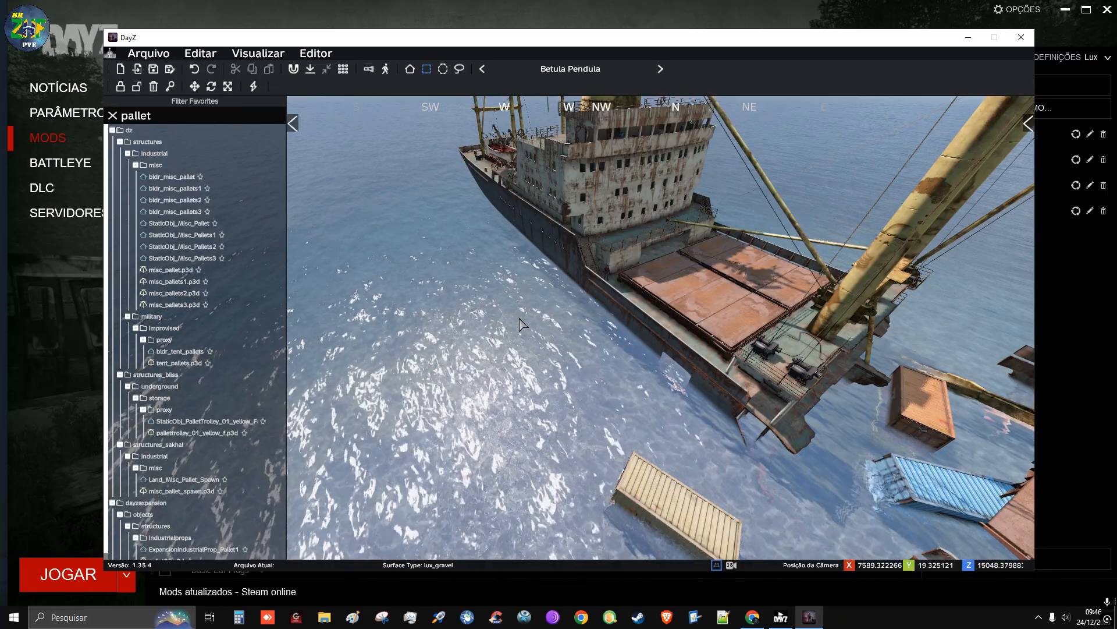
left_click(151, 57)
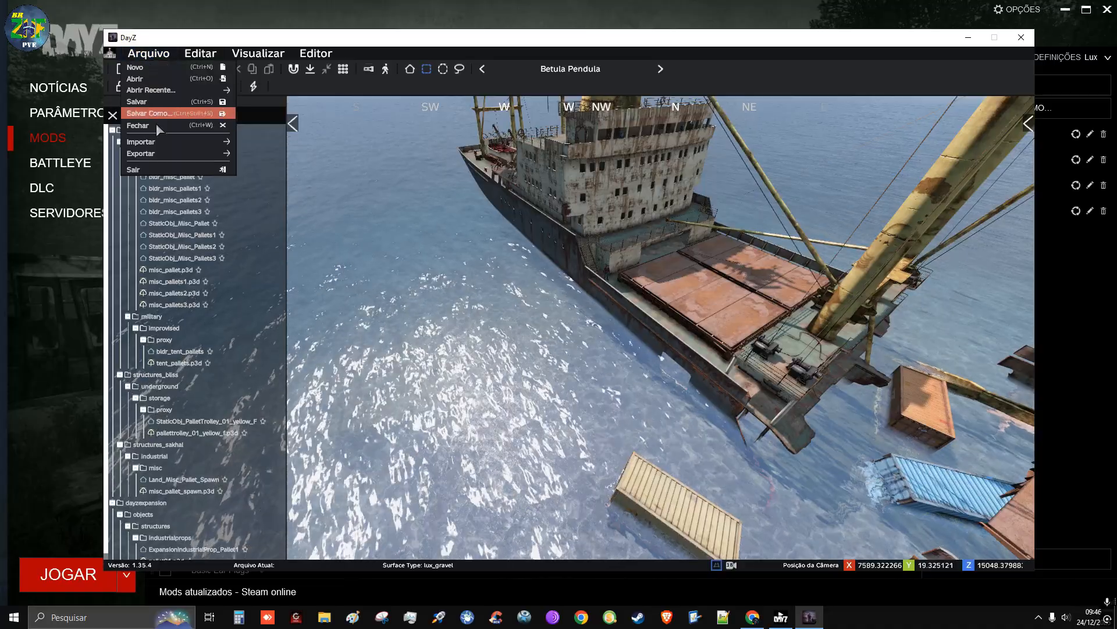
left_click(147, 168)
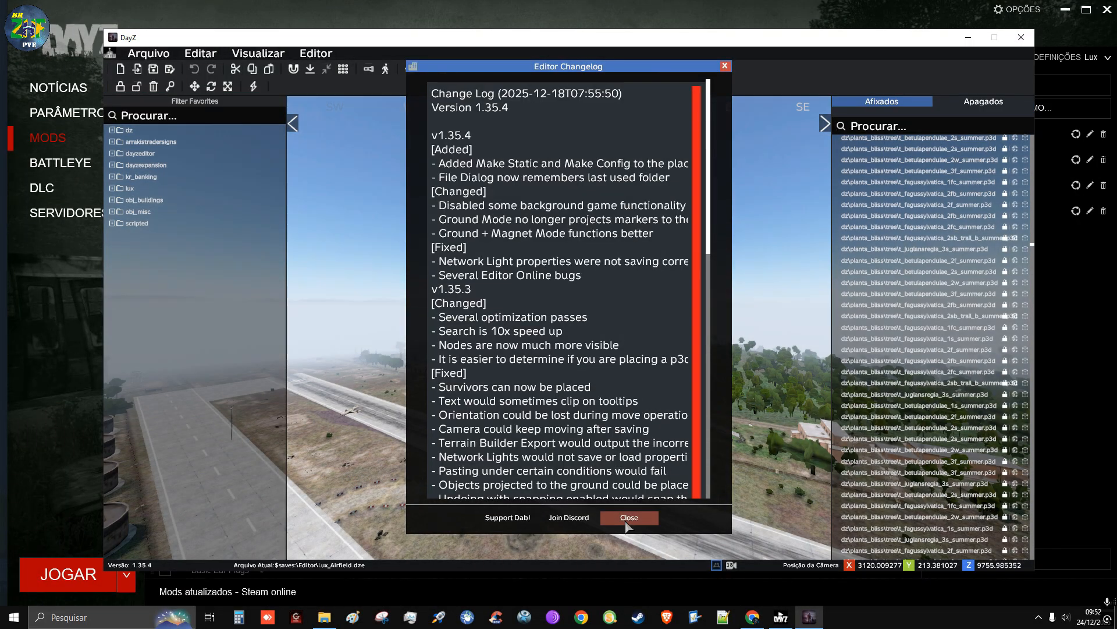
Dismiss the editor changelog and fly over the Lux_Airfield project to examine the runway, storage tanks and military buildings
left_click(628, 520)
key("space")
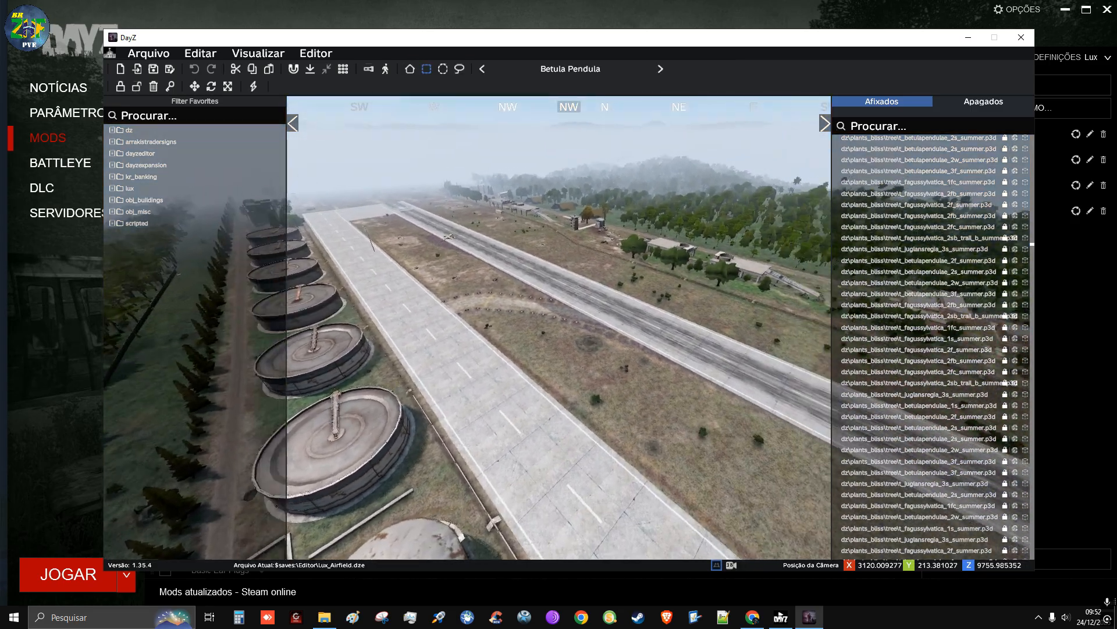
key("w")
key("w")
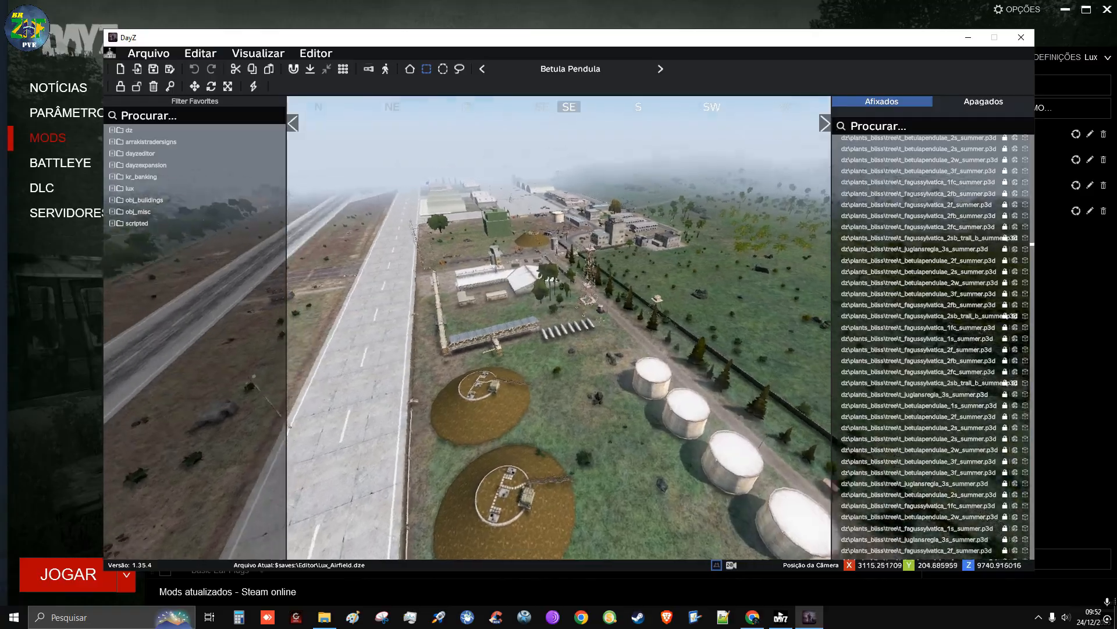
key("w")
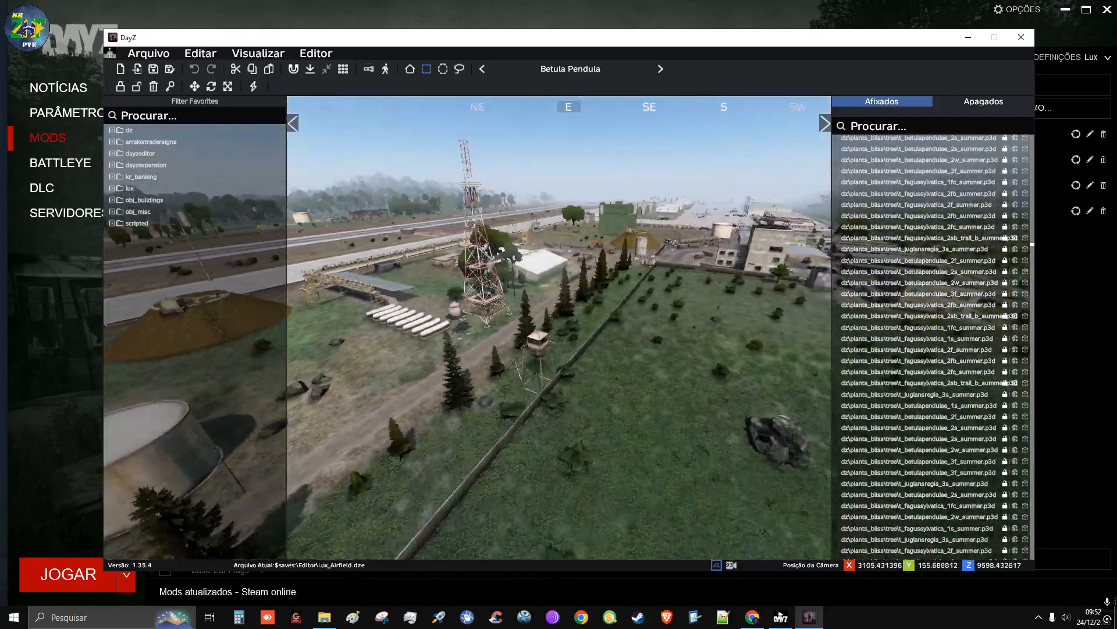
key("w")
key("d")
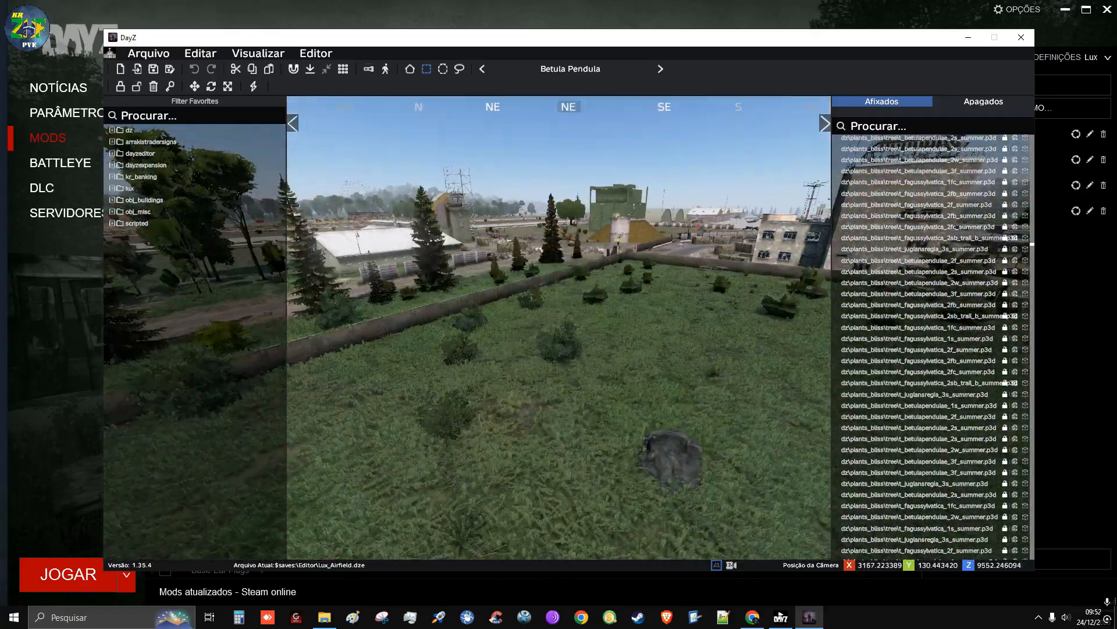
key("q")
key("d")
key("w")
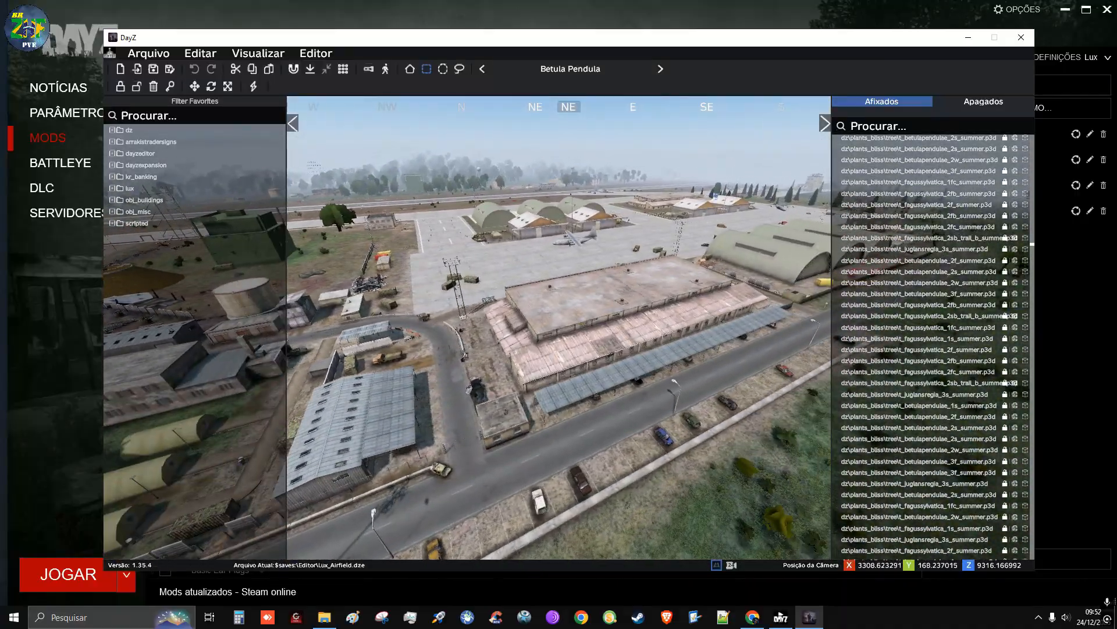
right_click_drag(570, 327, 579, 318)
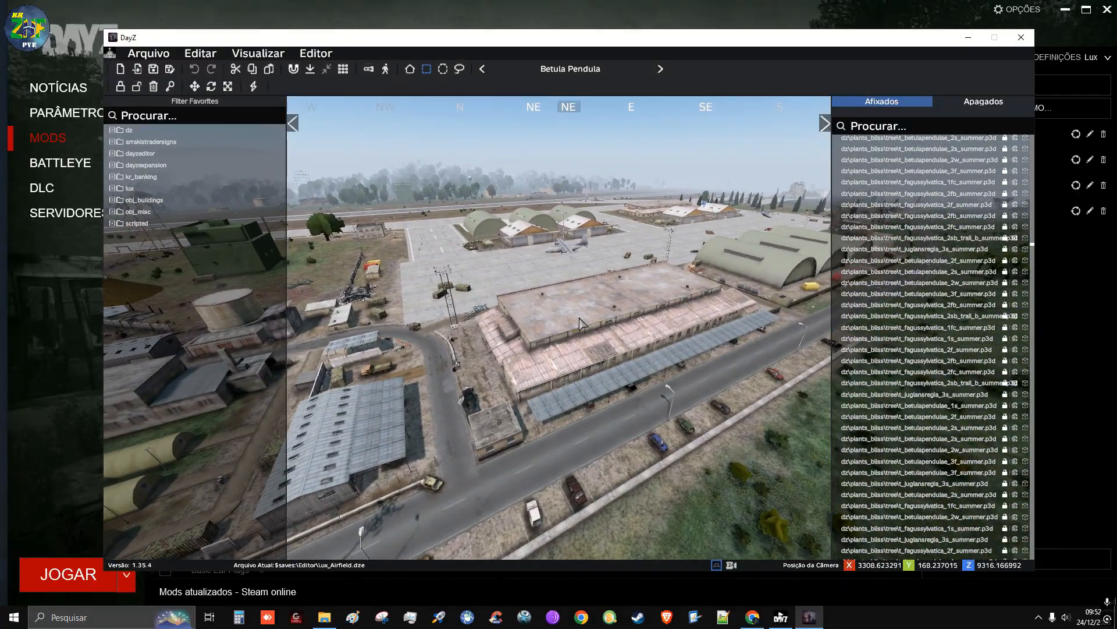
Hide the placed-objects list and the object catalogue, and fly past the hangars and parked aircraft to the airfield's far end
left_click(827, 125)
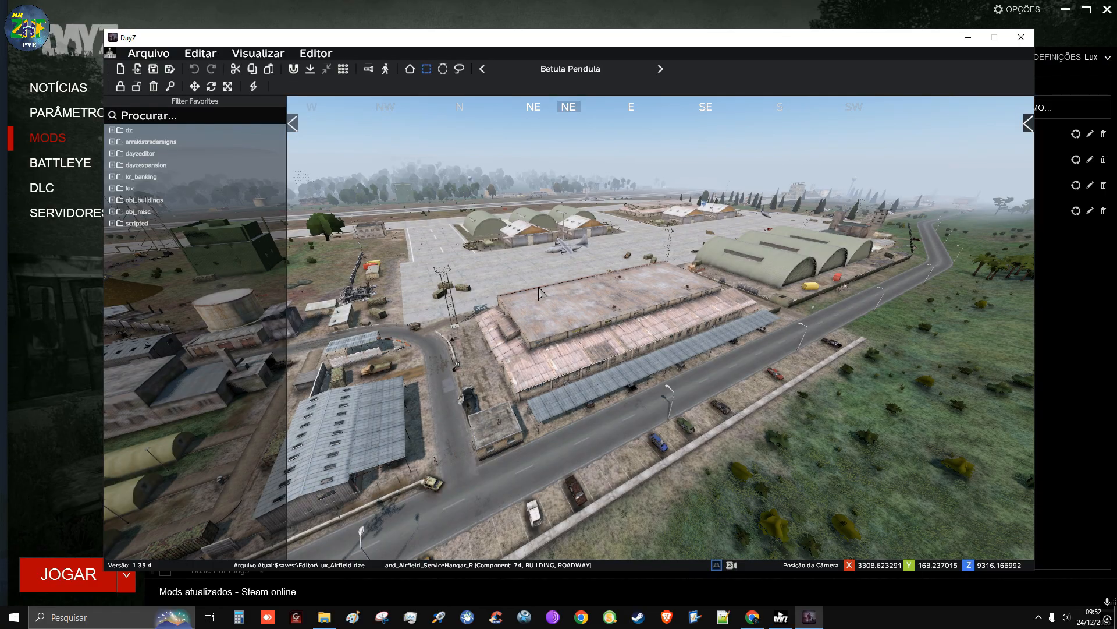
left_click(293, 124)
right_click_drag(571, 328, 663, 299)
key("w")
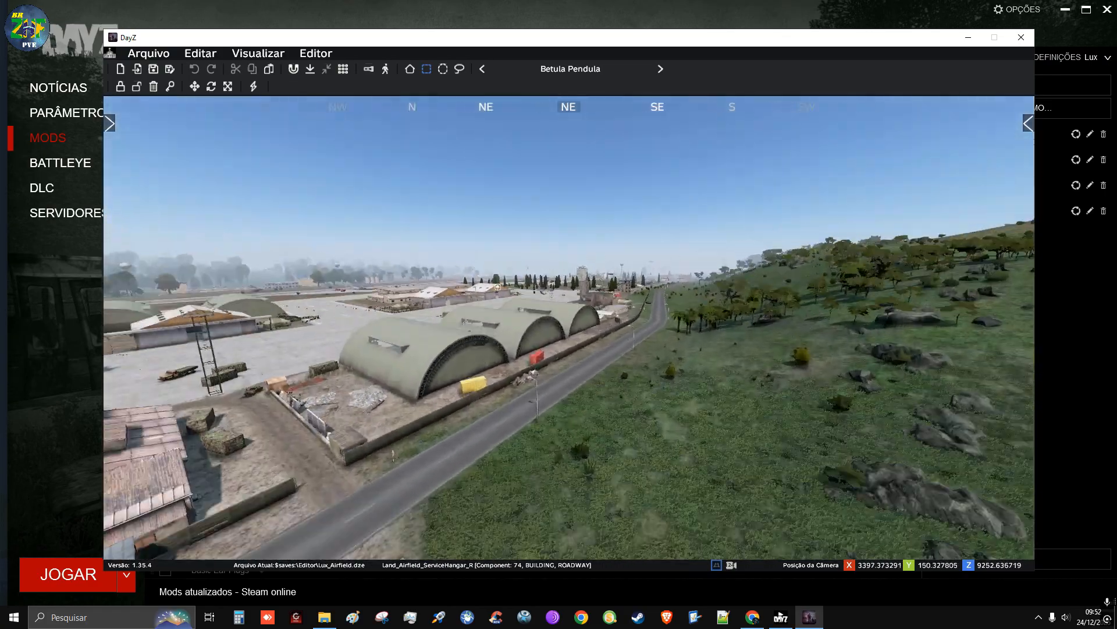
key("w")
key("q")
right_click_drag(571, 327, 710, 329)
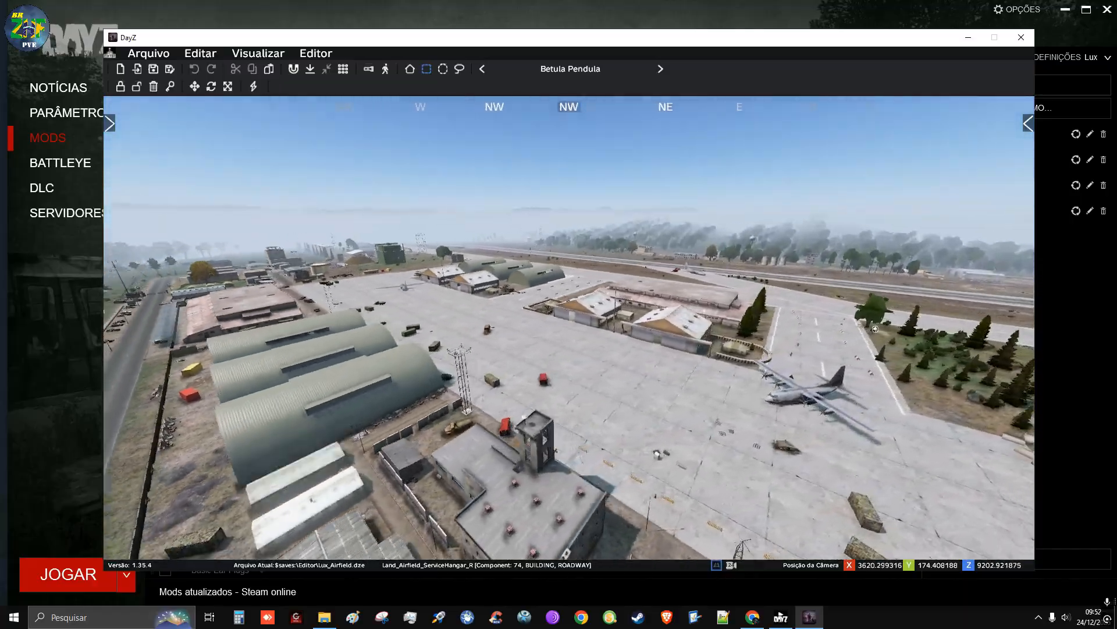
right_click_drag(569, 327, 657, 337)
key("d")
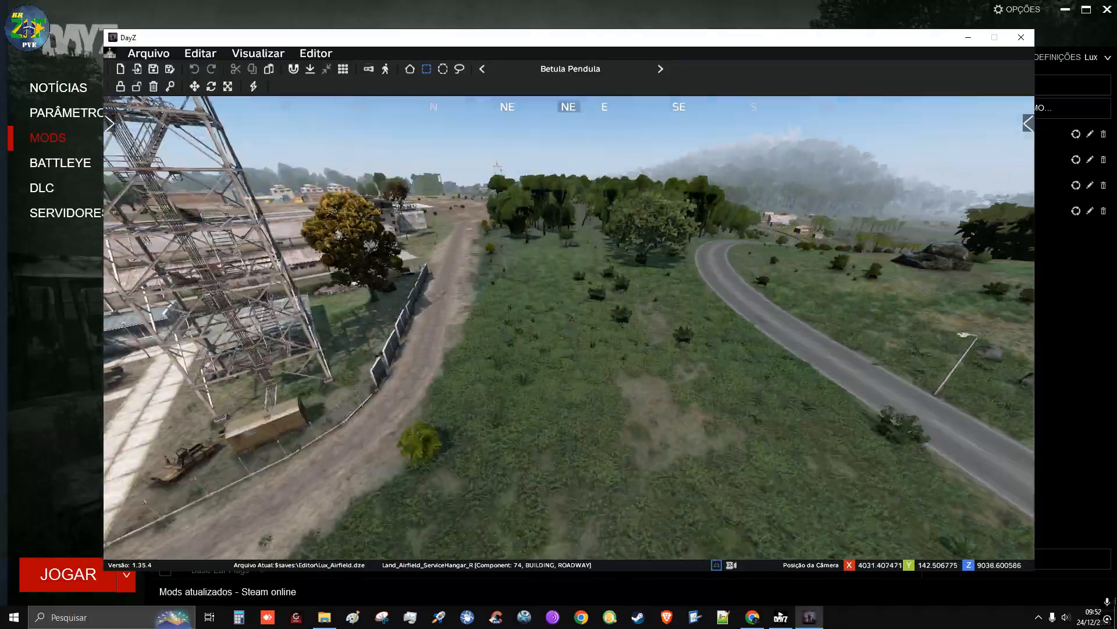
Examine the red-topped radar tower, the tent camp and the brick warehouse yard from different heights and angles
key("s")
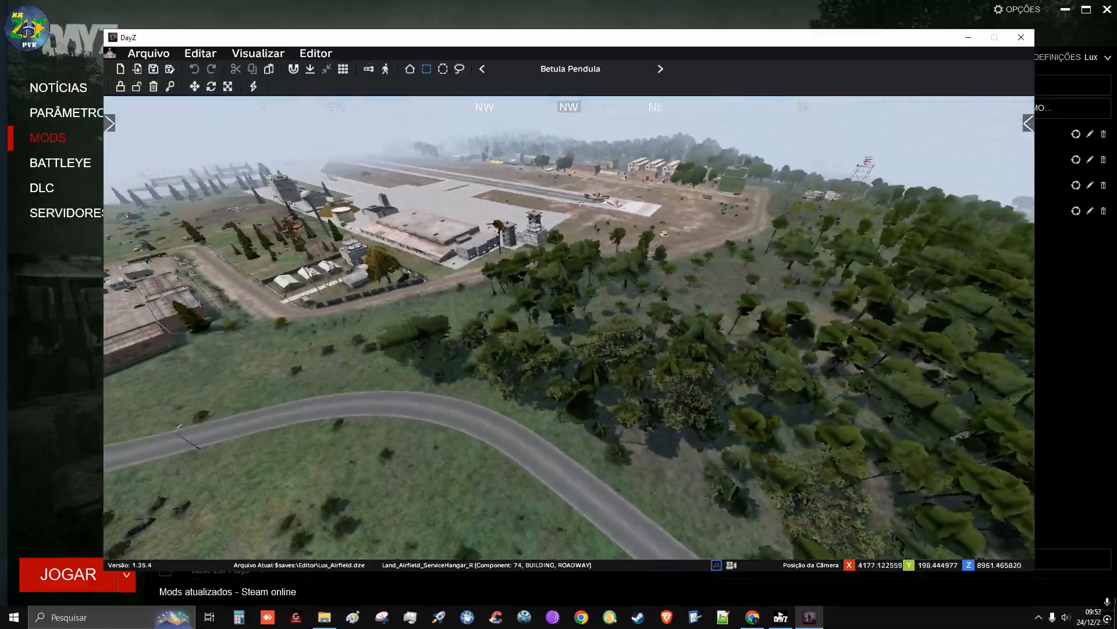
key("w")
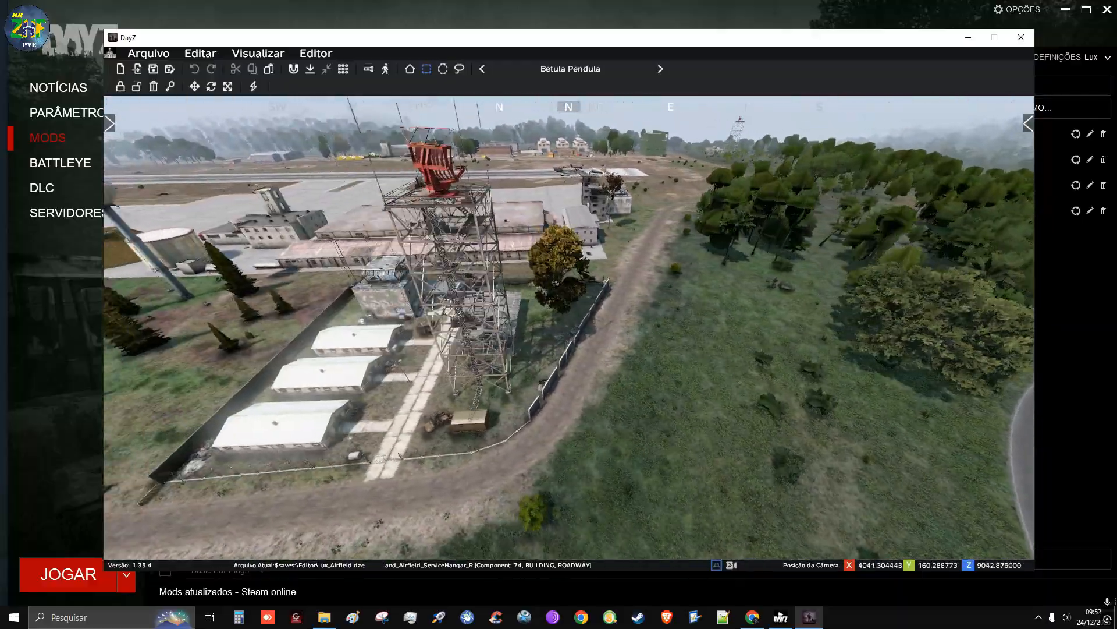
key("s")
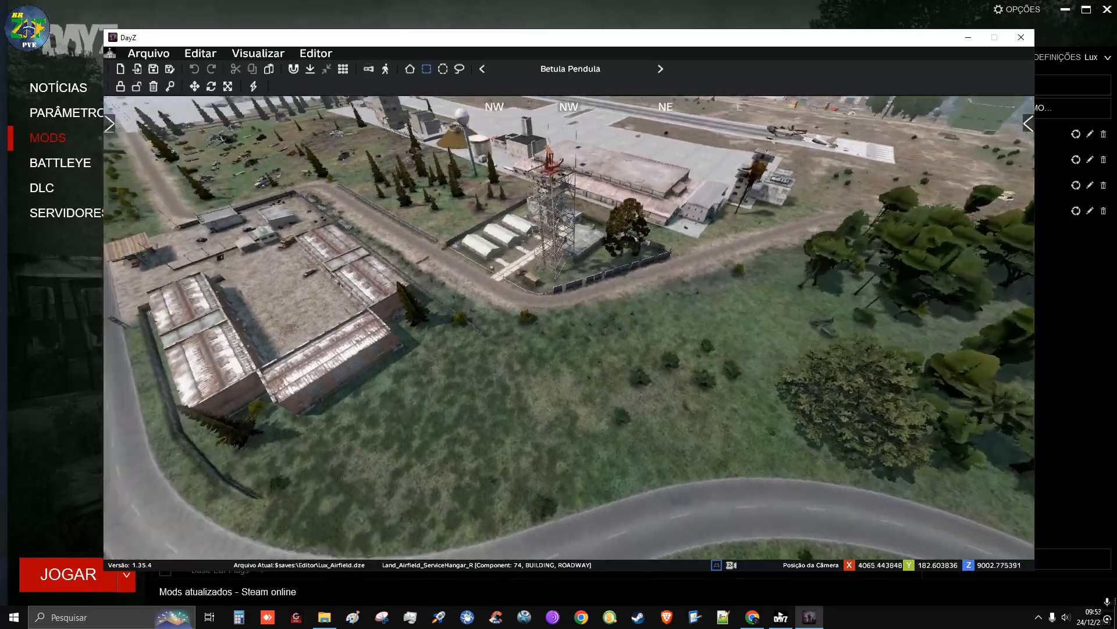
key("w")
key("a")
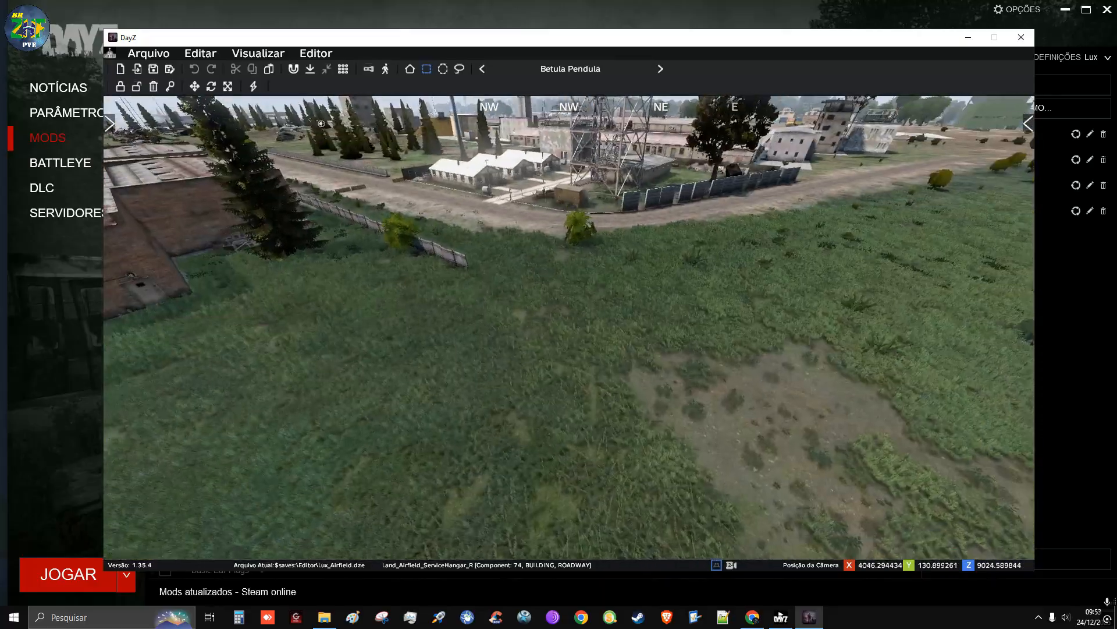
key("w")
key("q")
key("d")
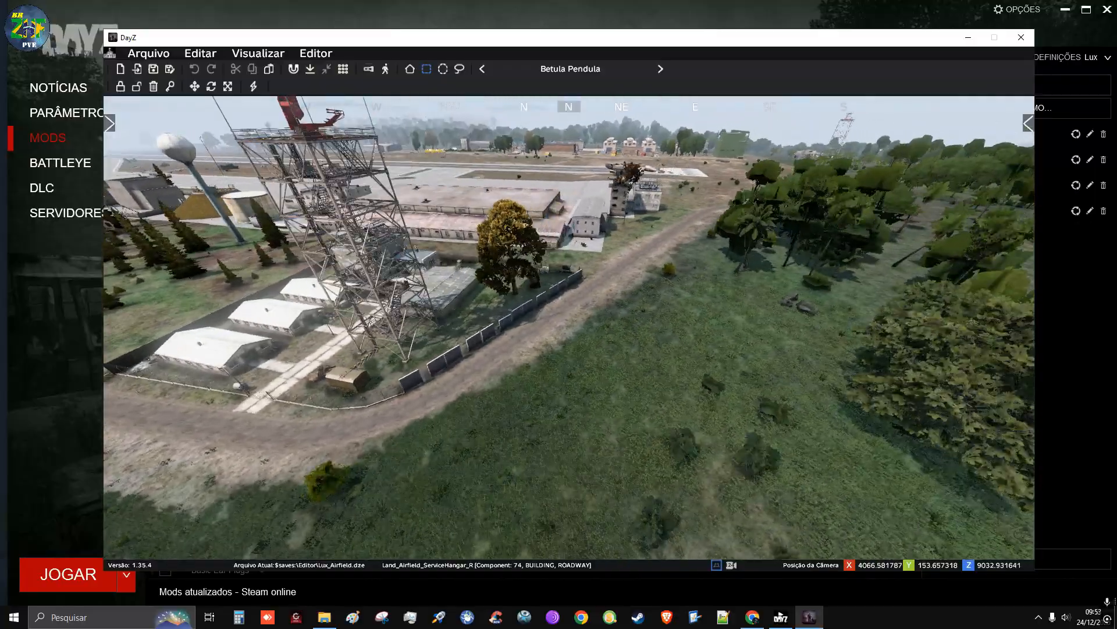
key("a")
key("w")
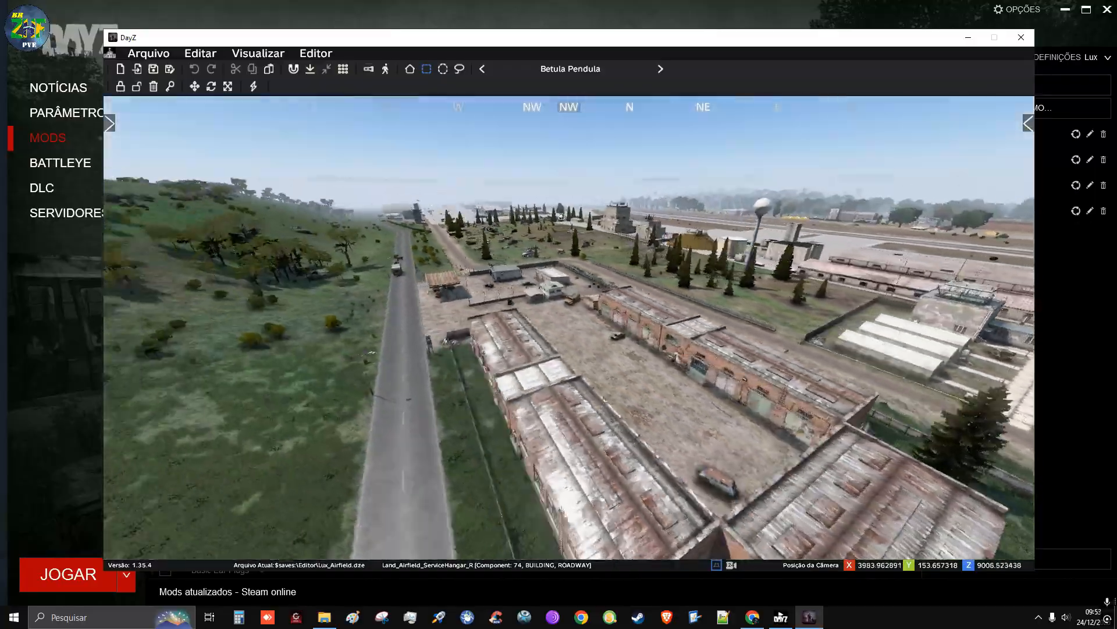
Fly along the road outside the airfield and descend to the concrete perimeter wall to inspect it
key("q")
key("w")
key("a")
key("z")
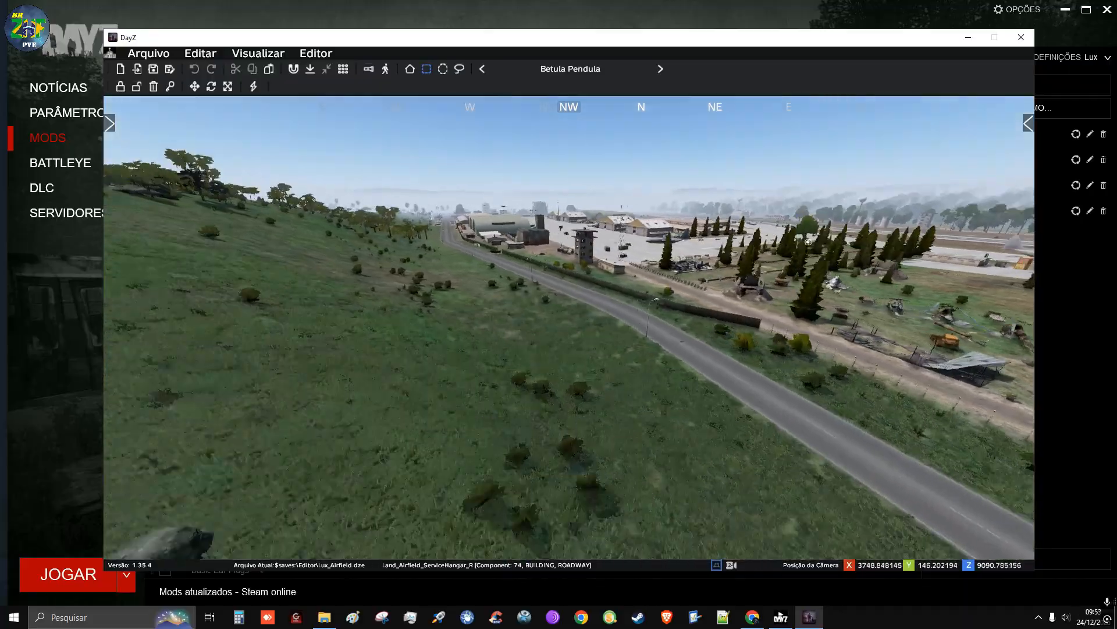
key("w")
key("space")
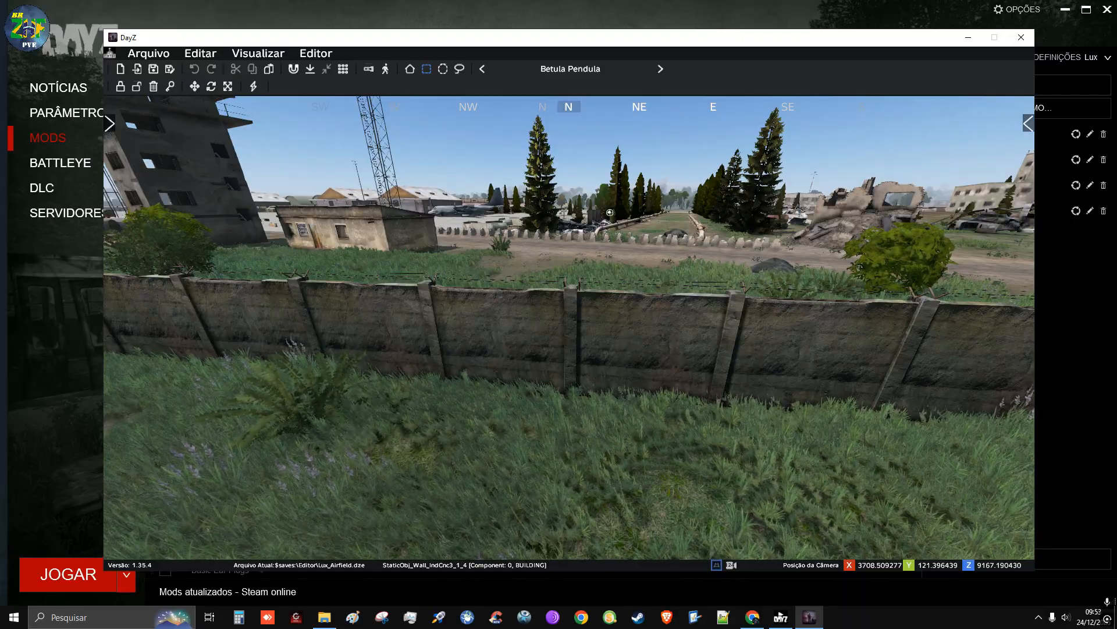
Examine the concrete perimeter wall, its open end beside the dirt track and the road verge next to it
right_click_drag(630, 337, 506, 344)
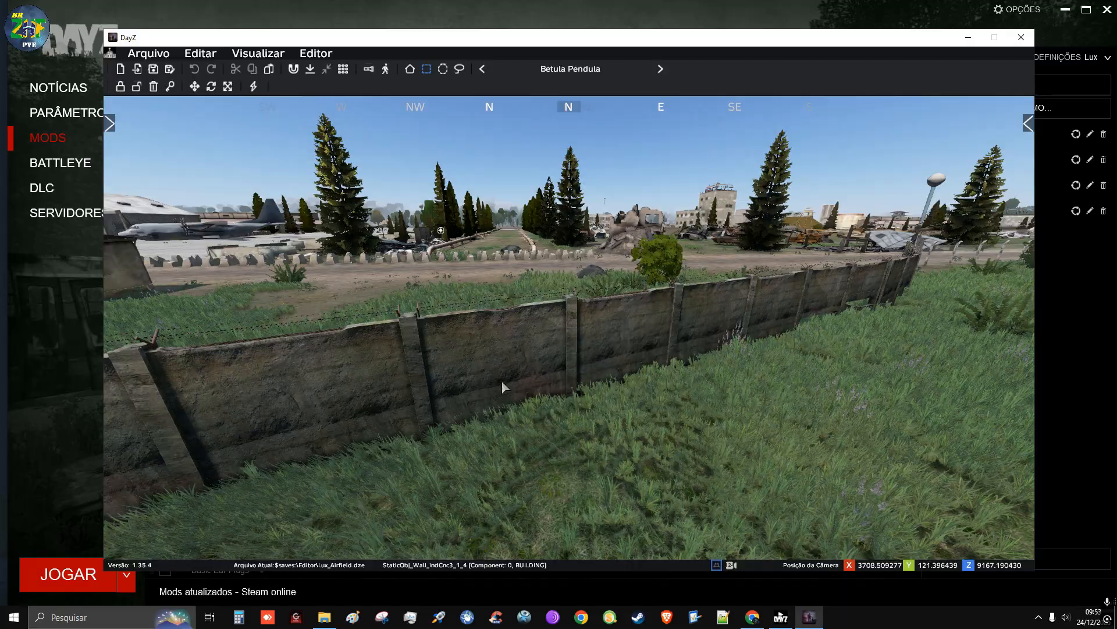
key("d")
key("q")
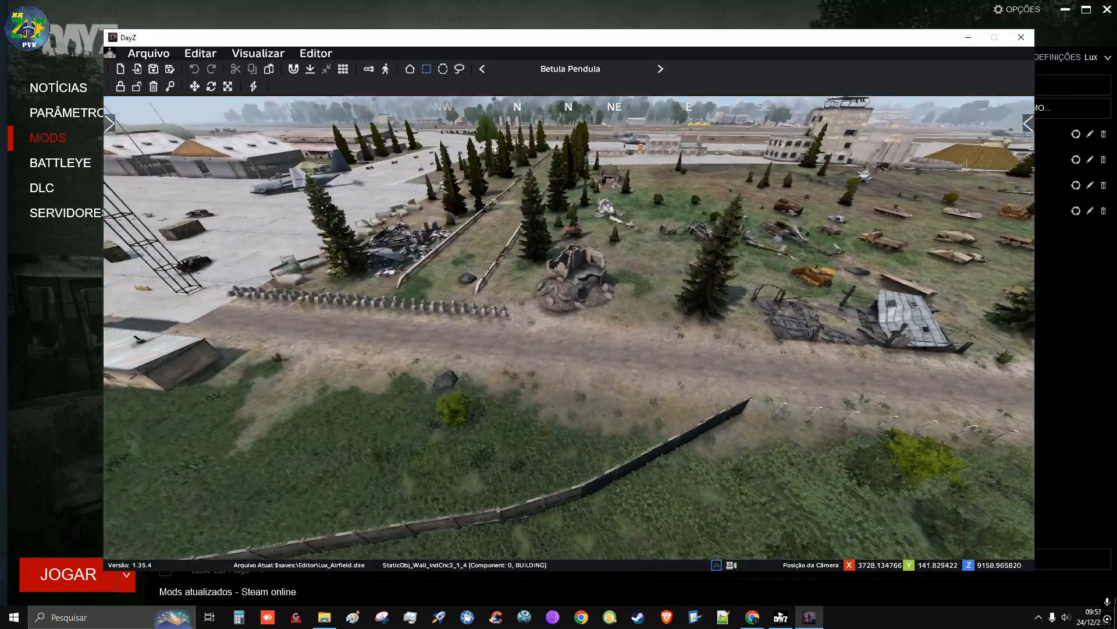
right_click_drag(465, 326, 517, 340)
key("d")
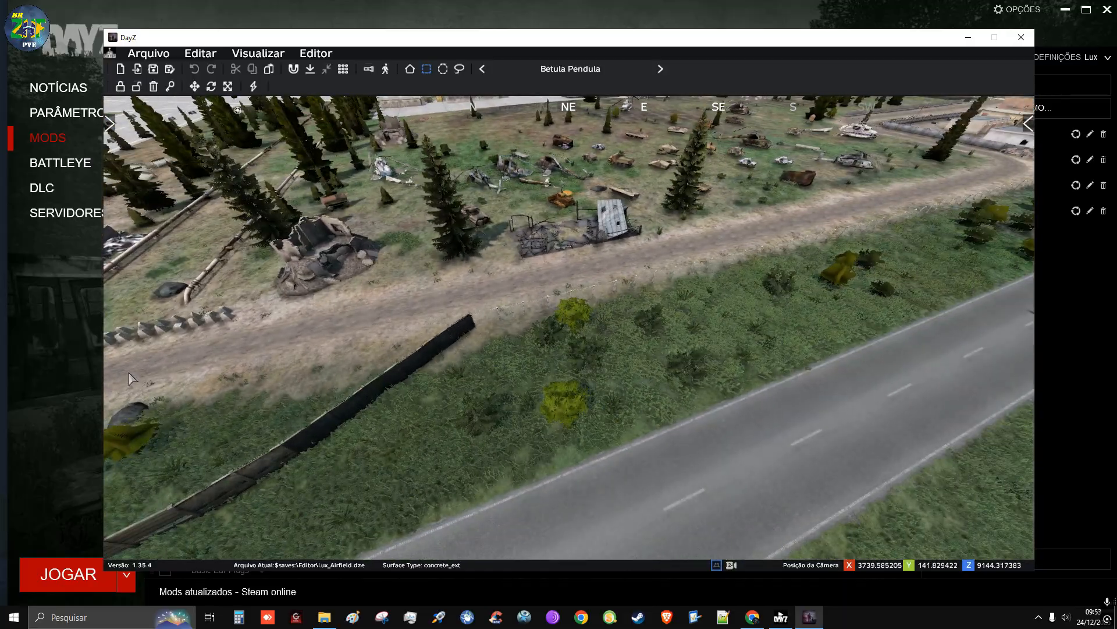
right_click_drag(163, 368, 111, 372)
key("a")
key("w")
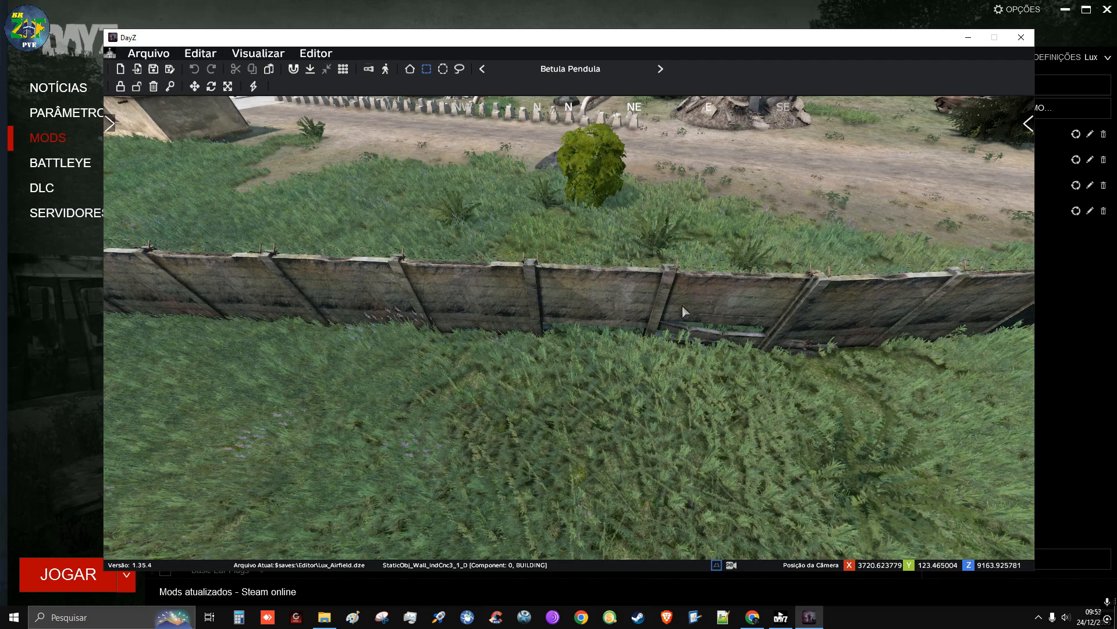
Pick up a copy of the damaged wall section StaticObj_Wall_IndCnc3_1_D and carry it along the road to the brick warehouses
middle_click(533, 299, "ctrl")
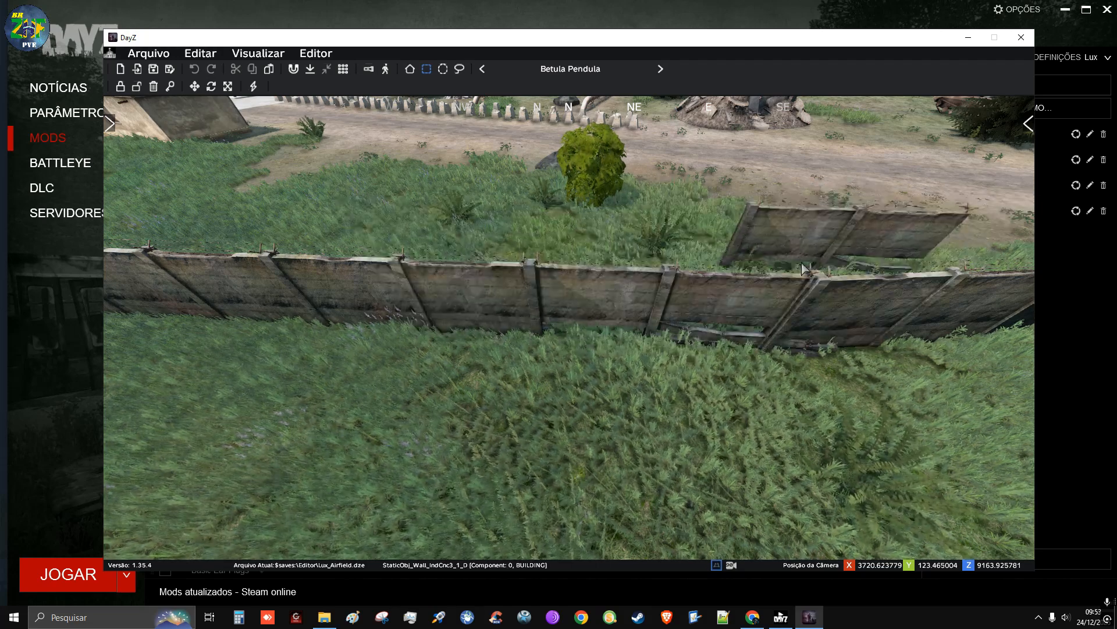
right_click_drag(794, 285, 722, 280)
key("w")
key("w")
key("q")
key("d")
key("z")
key("a")
key("w")
key("z")
key("w")
key("d")
key("a")
key("s")
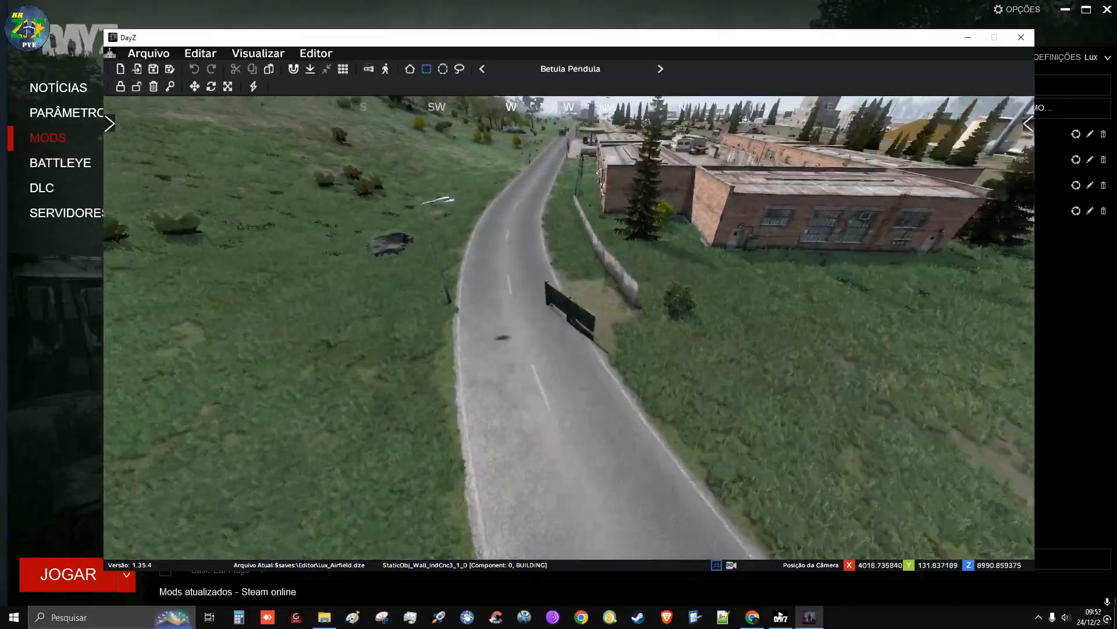
Place the damaged wall section on the grass near the open end of the corrugated fence by the brick warehouse
key("d")
key("a")
right_click_drag(569, 306, 721, 311)
key("a")
key("w")
key("a")
key("w")
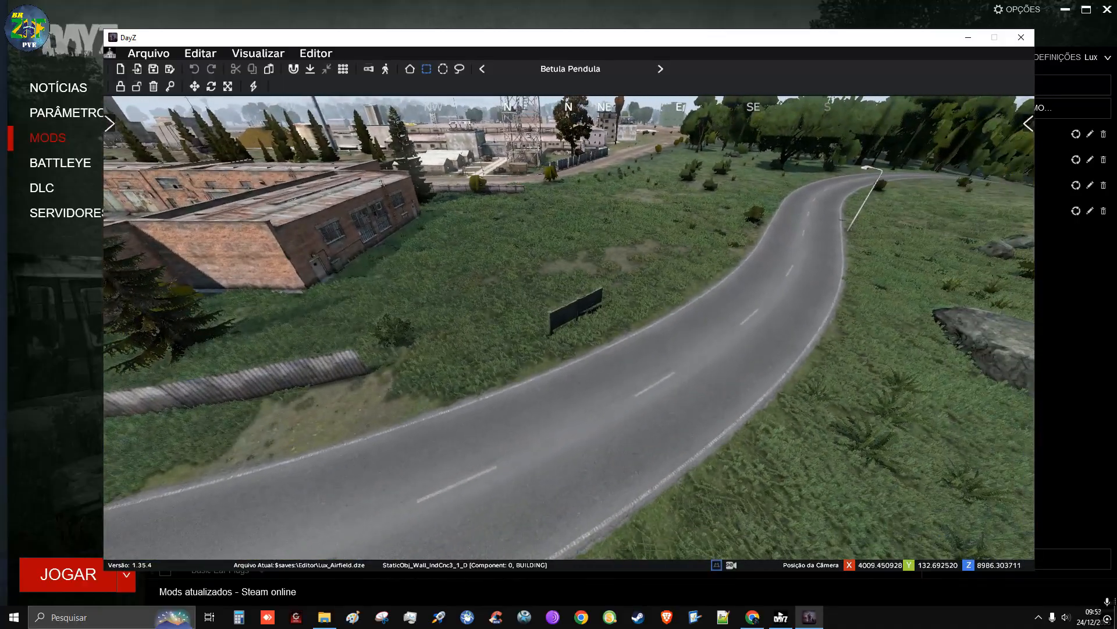
key("a")
key("w")
key("d")
right_click_drag(570, 309, 541, 294)
key("a")
left_click(650, 320)
Move the placed wall section so that it continues from the end of the corrugated fence, and check it from above
key("s")
right_click_drag(685, 321, 558, 342)
key("w")
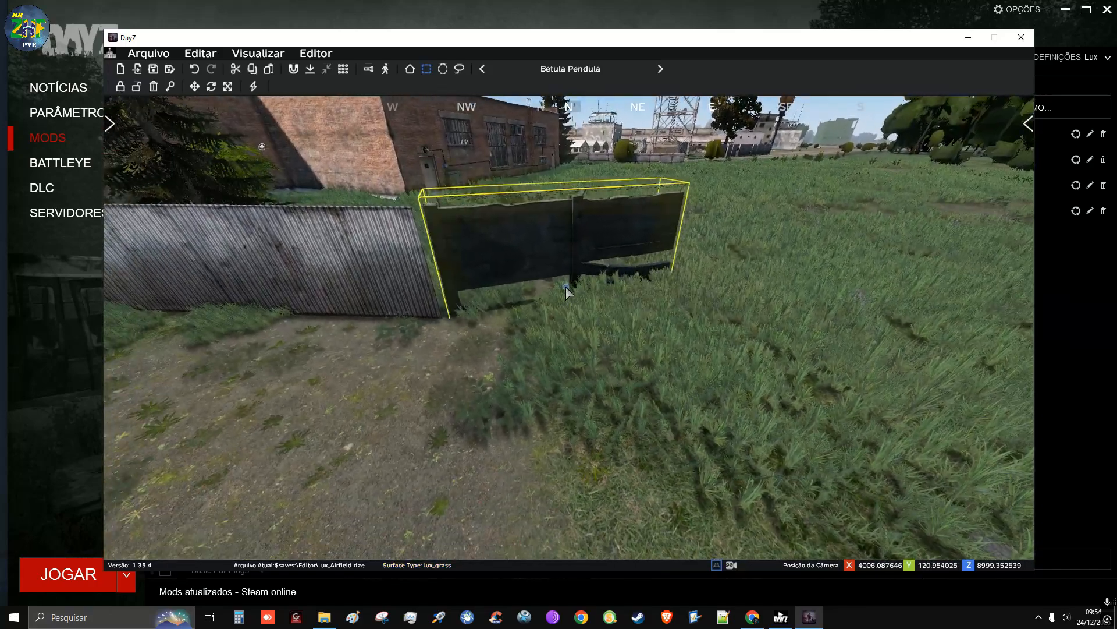
left_click(578, 334)
mouse_move(578, 334)
right_mouse_down()
mouse_move(646, 327)
mouse_move(647, 346)
mouse_move(616, 344)
mouse_move(586, 381)
right_mouse_up()
key("a")
key("q")
key("d")
Filter the list of placed objects by "indcnc3" and unlock the first StaticObj_Wall_IndCnc3_1_4 entries
left_click(1027, 125)
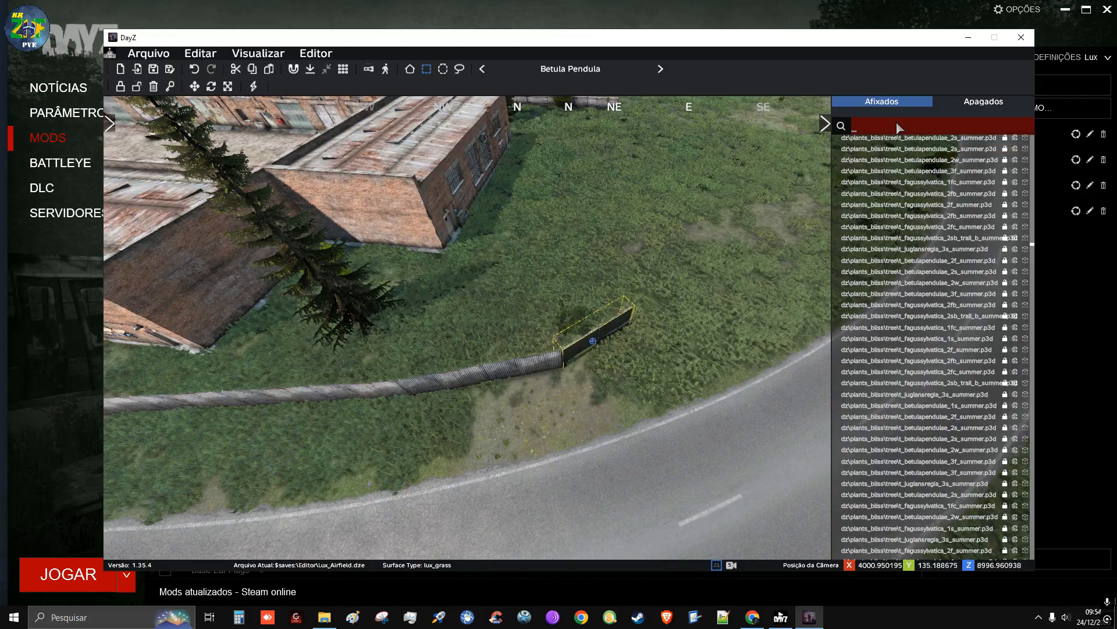
type("ind")
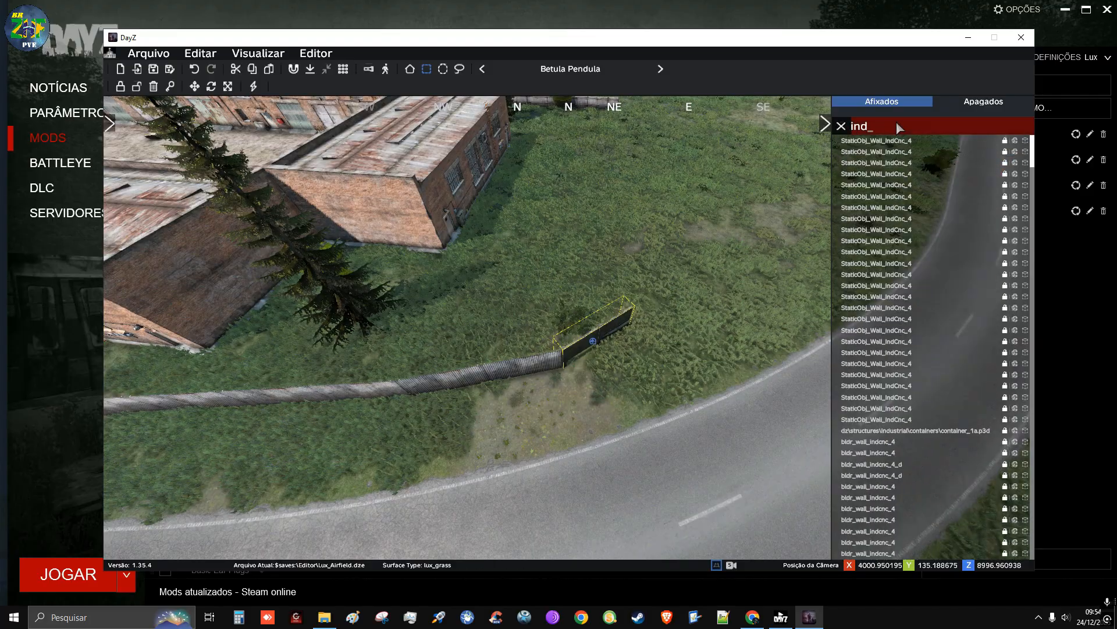
type("cnc3")
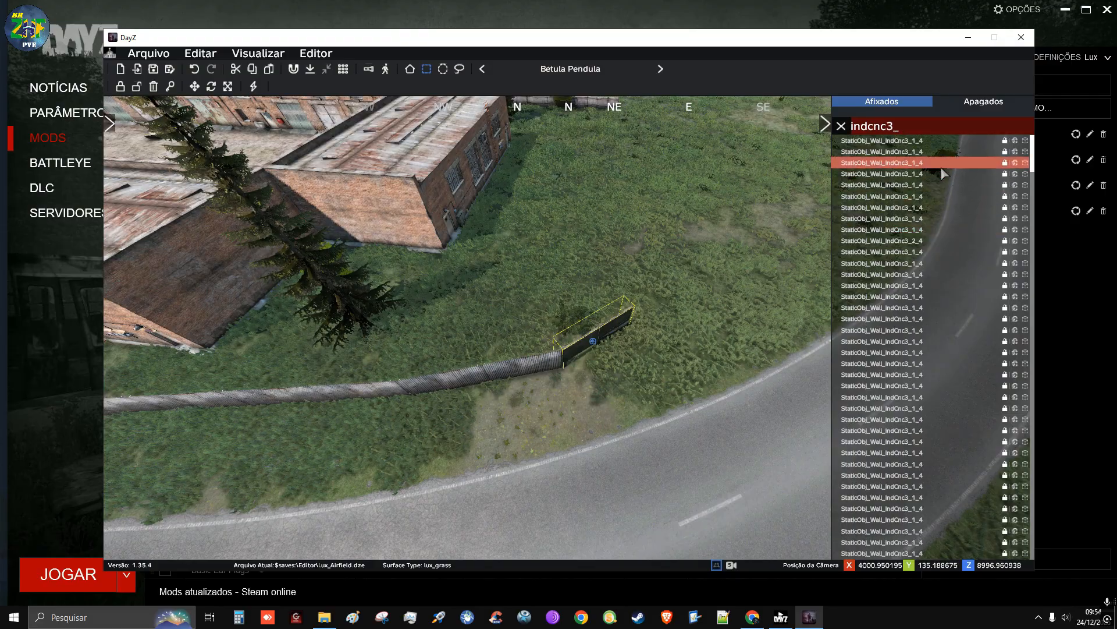
left_click(1004, 140)
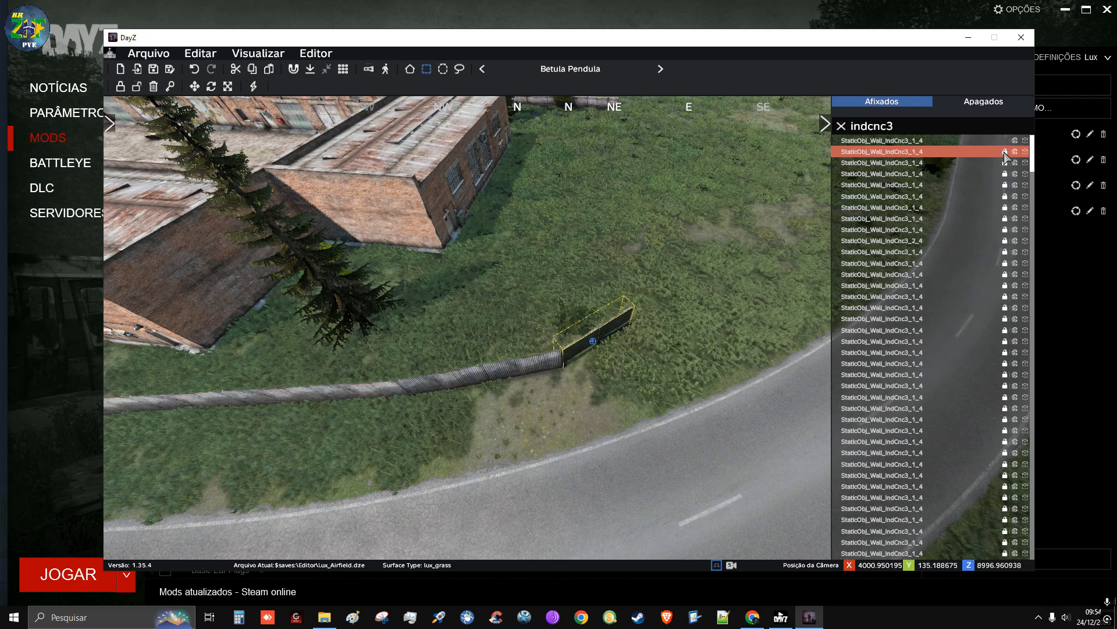
left_click(1004, 151)
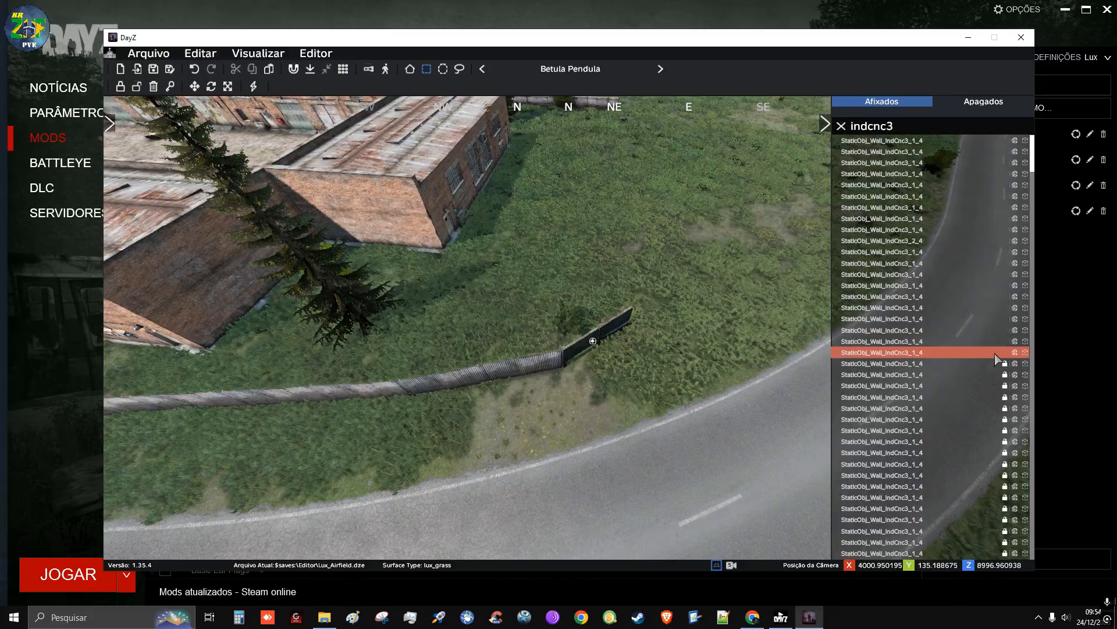
Return to the end of the concrete perimeter wall beside the road and lock its unlocked sections again
right_click_drag(716, 322, 373, 175)
key("w")
key("q")
key("w")
right_click_drag(465, 325, 683, 472)
key("w")
key("w")
key("s")
key("s")
key("w")
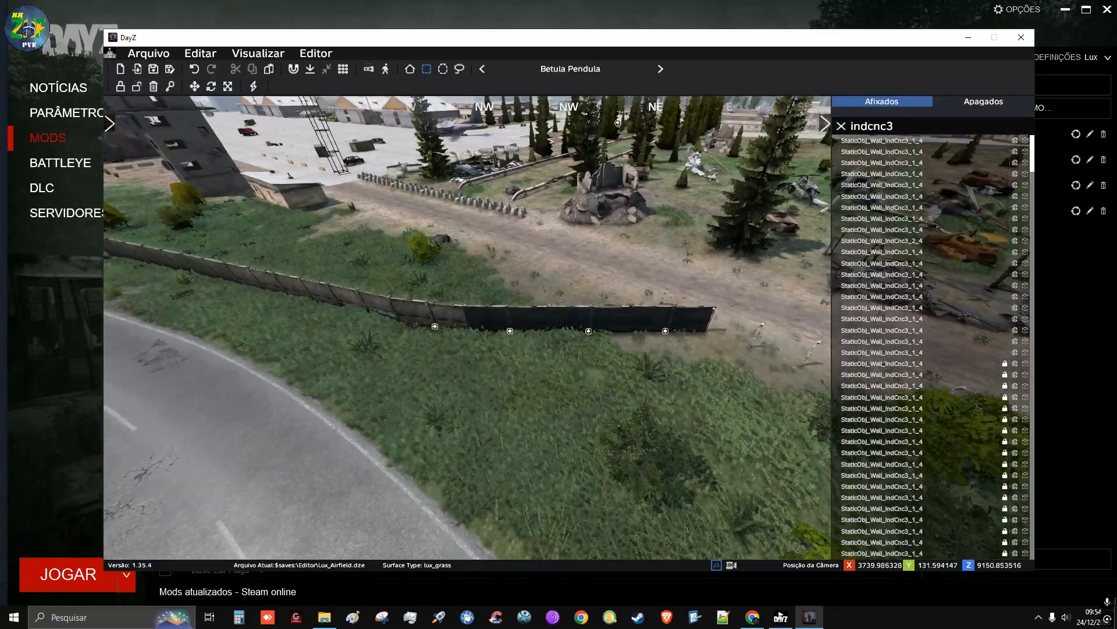
key("s")
left_click_drag(471, 265, 671, 377)
key("ctrl+l")
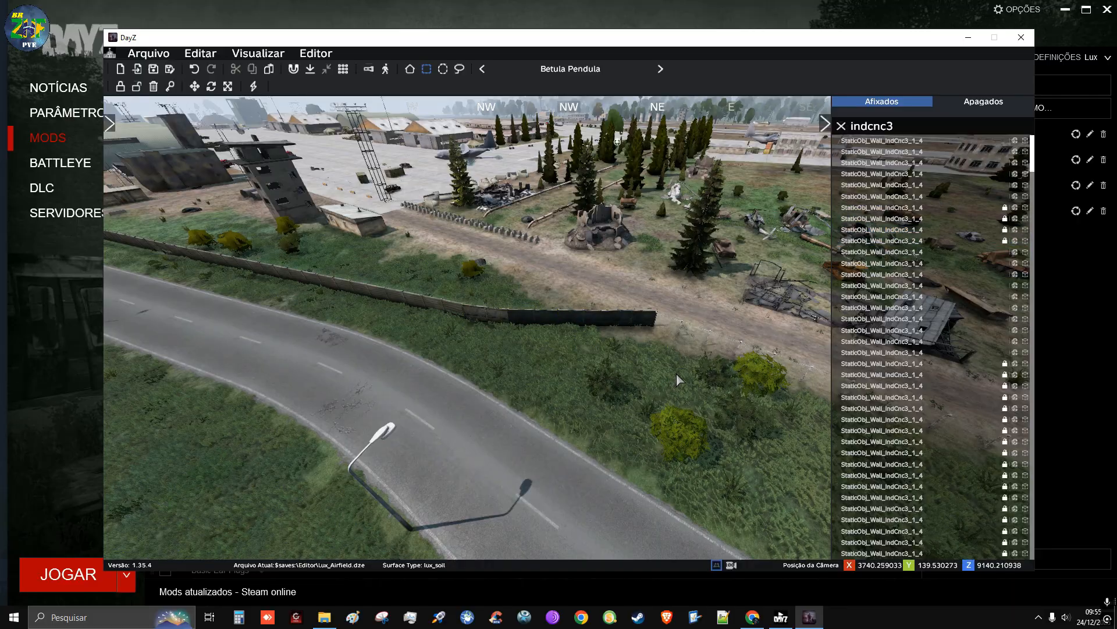
Fly across the airfield to locate the other unlocked wall sections, following the perimeter to the wall behind the tent camp
key("space")
key("w")
key("q")
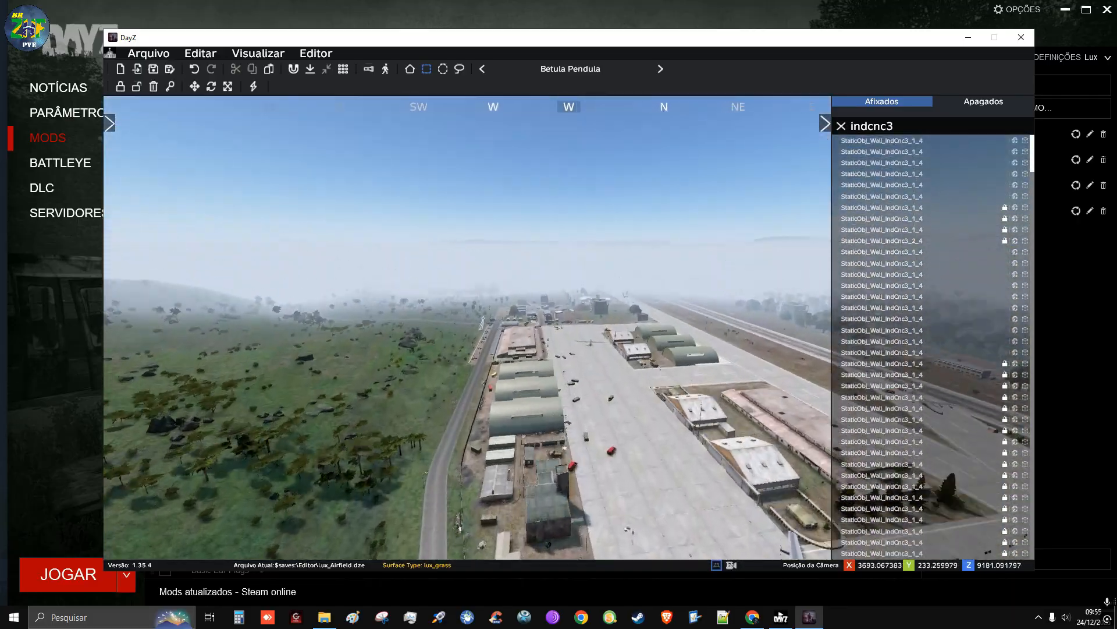
key("w")
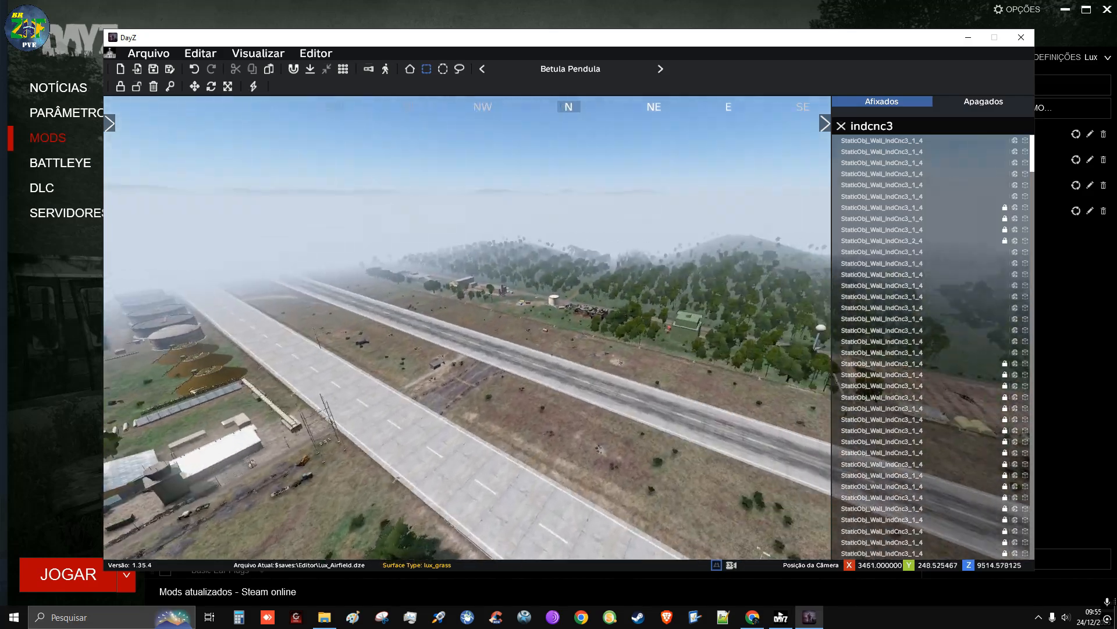
key("d")
key("w")
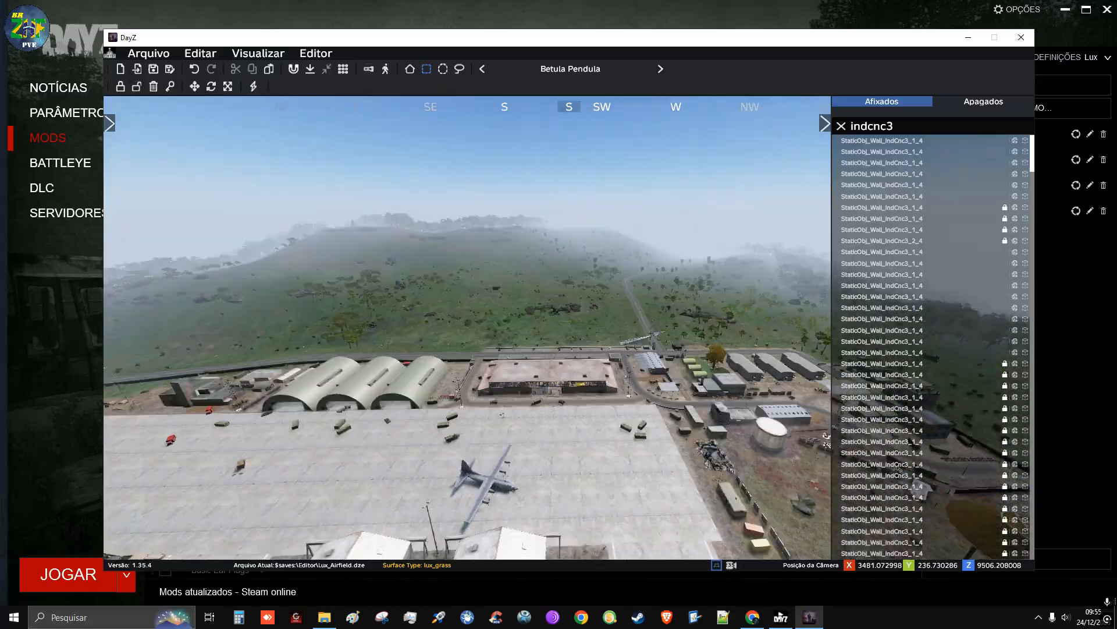
key("w")
key("w")
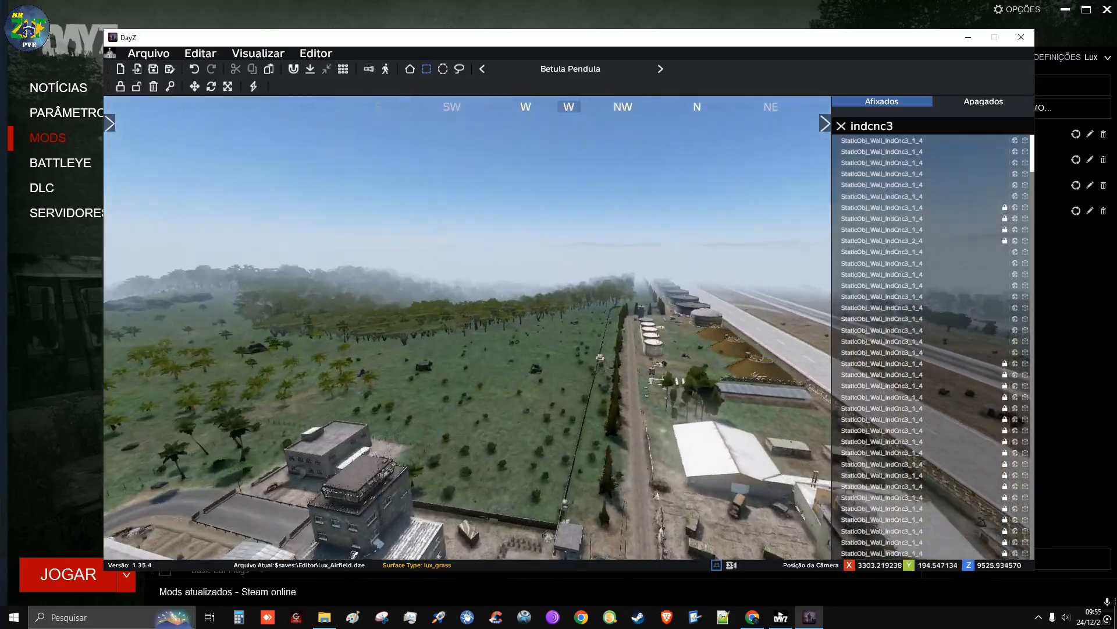
key("w")
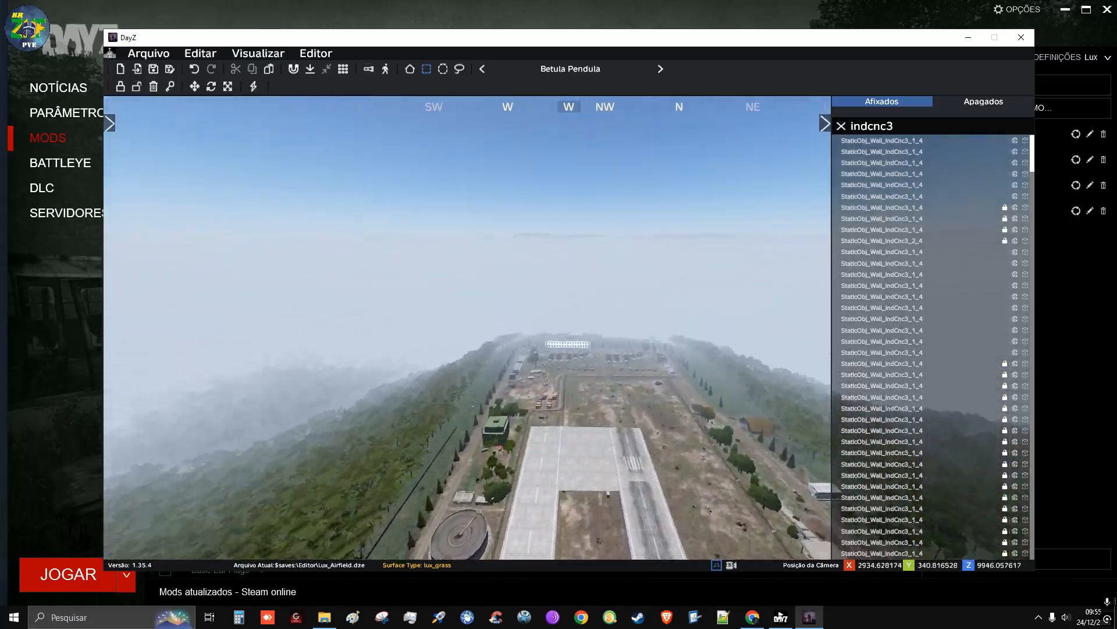
key("w")
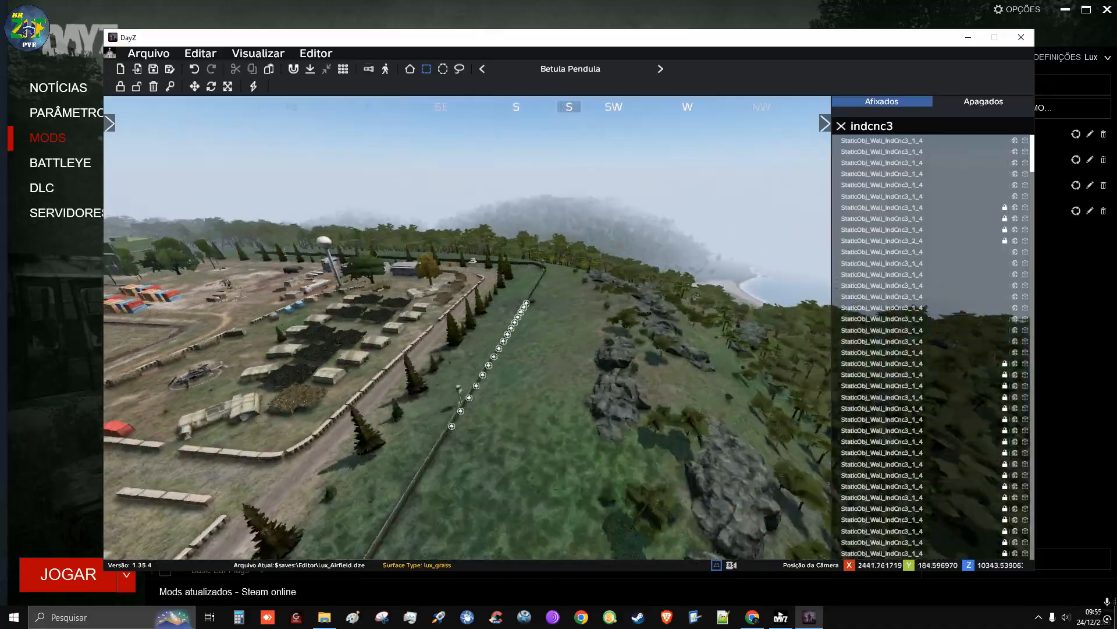
key("w")
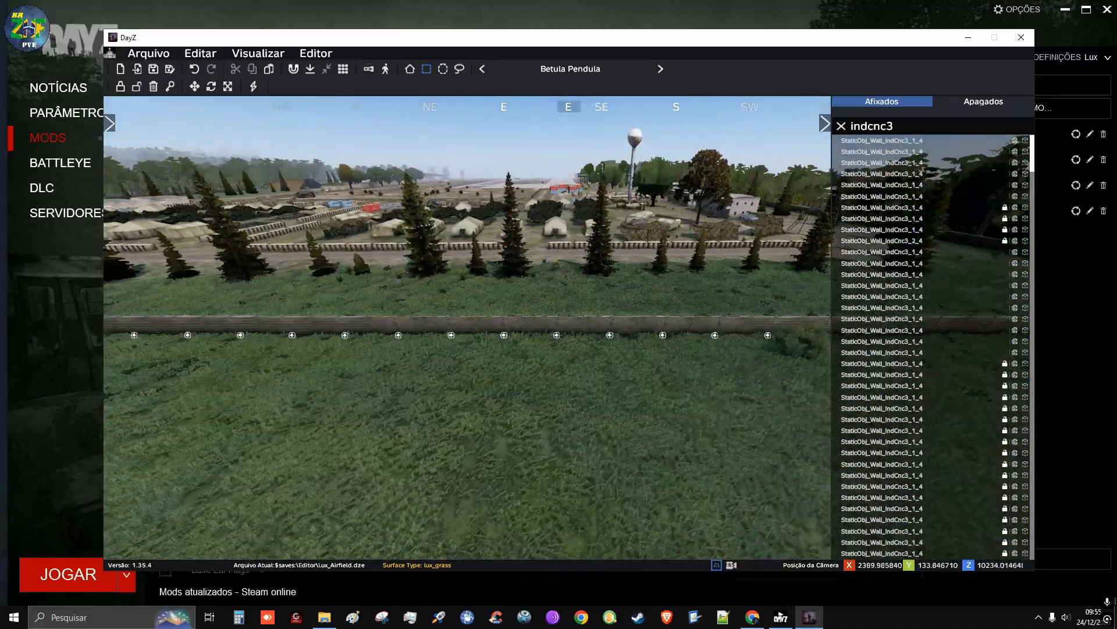
key("s")
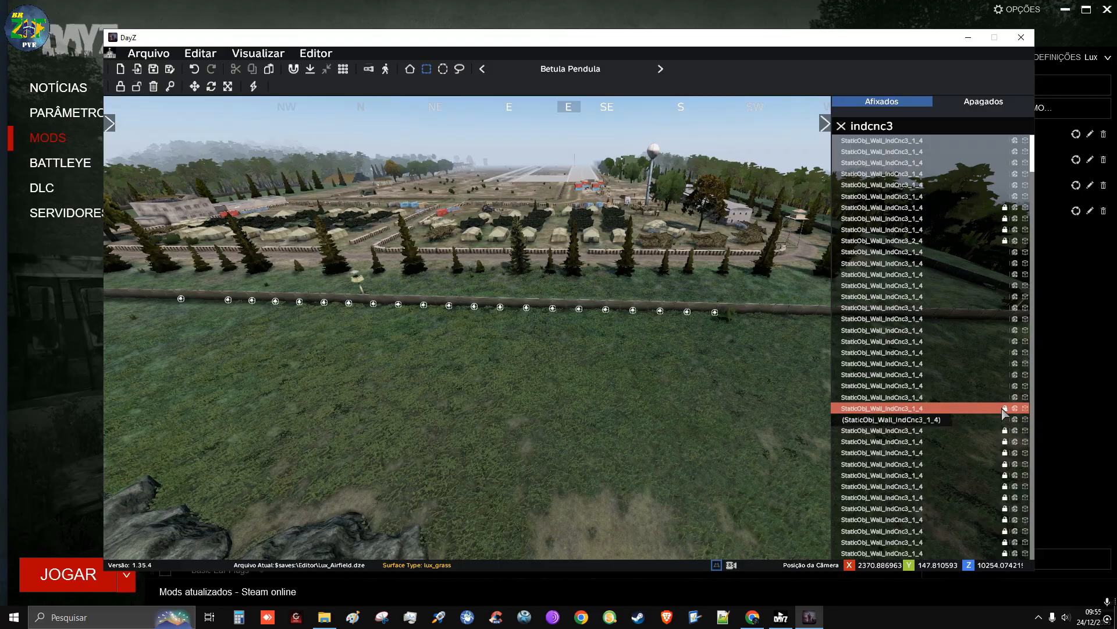
Unlock further listed wall sections and try the Destravar brush along the perimeter wall behind the tent camp
key("space")
key("a")
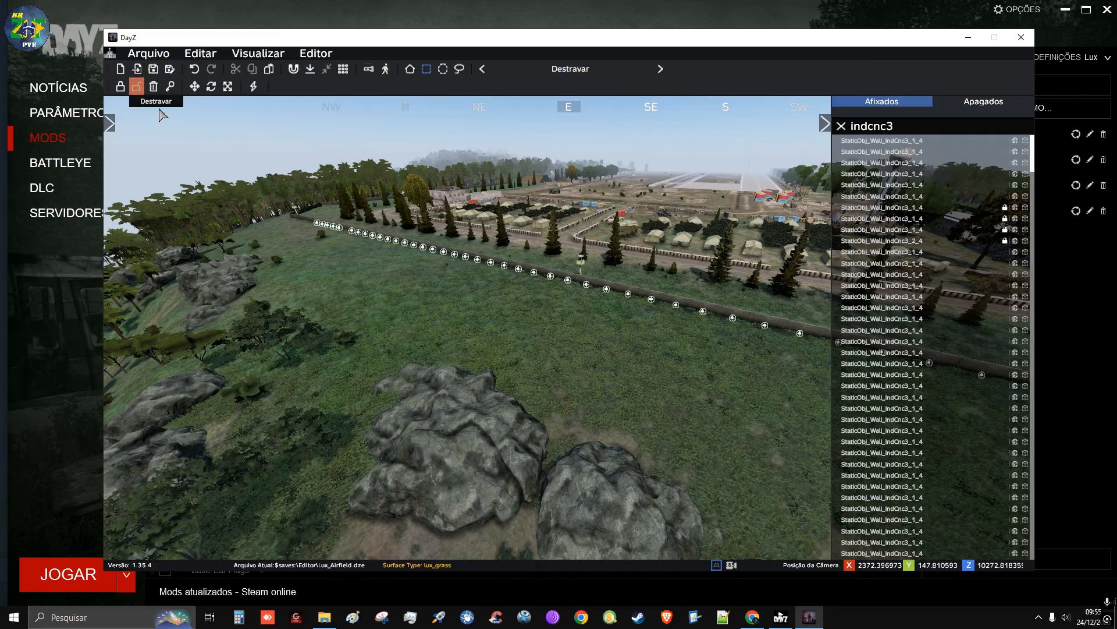
key("w")
key("a")
right_click_drag(391, 265, 481, 270)
key("w")
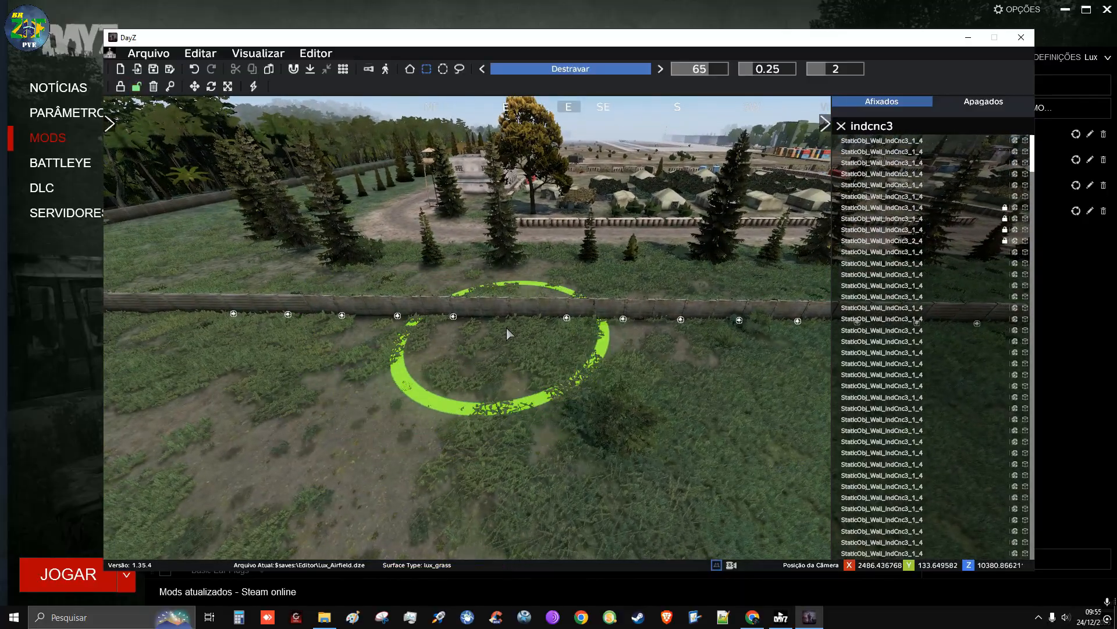
right_click_drag(559, 367, 573, 333)
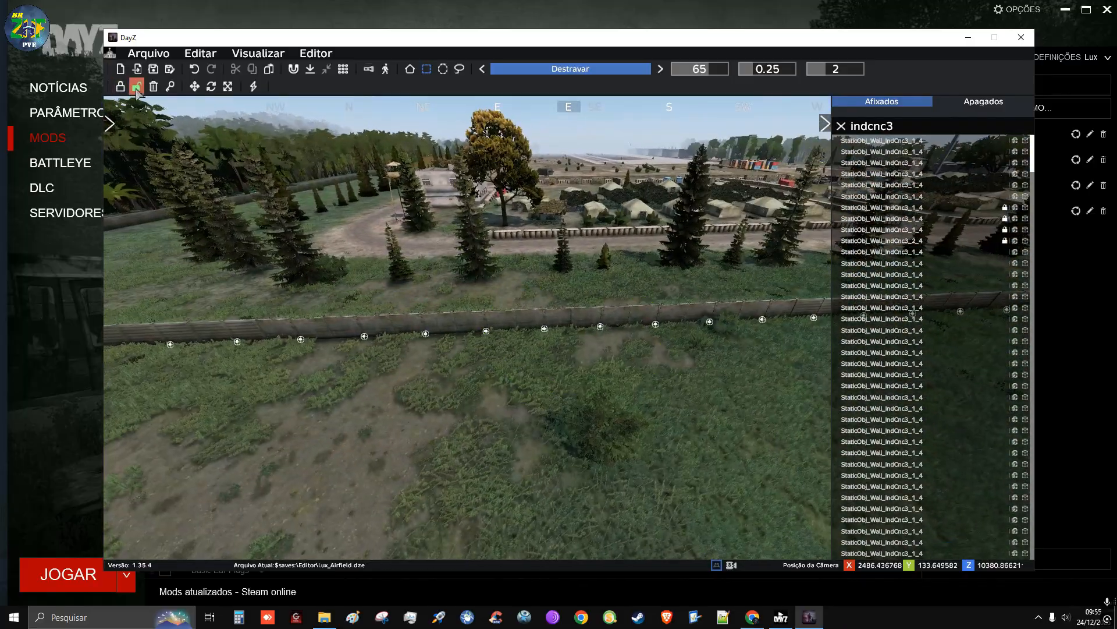
Leave the Destravar brush, select all the unlocked perimeter wall sections behind the tent camp and lock them
key("d")
right_click_drag(442, 274, 448, 332)
key("s")
key("q")
key("s")
right_click_drag(569, 309, 577, 327)
key("w")
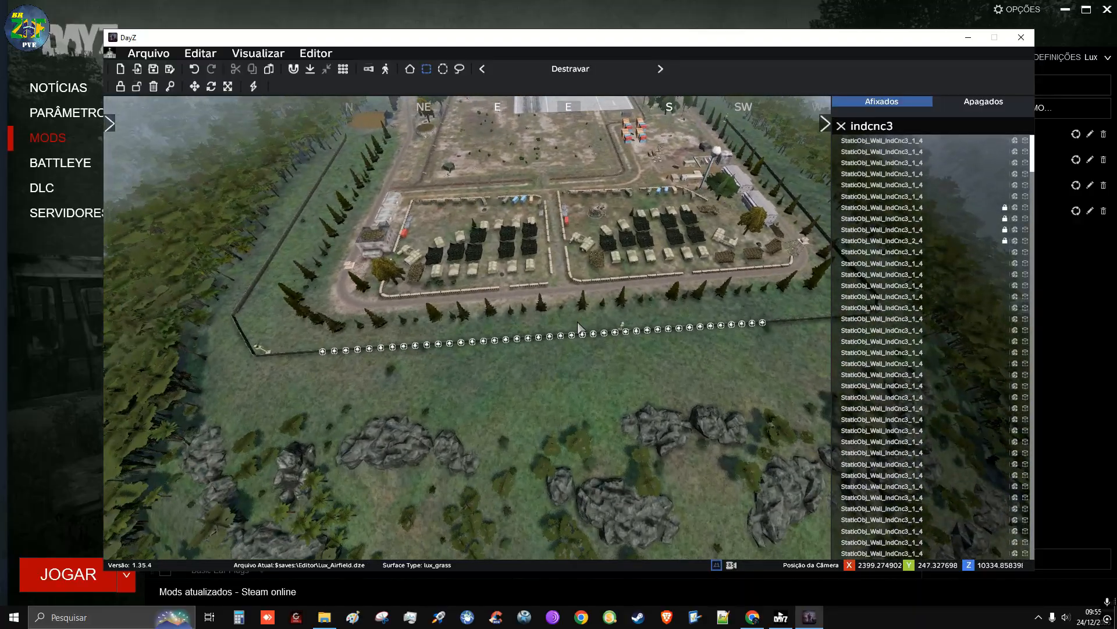
left_click_drag(680, 412, 782, 437)
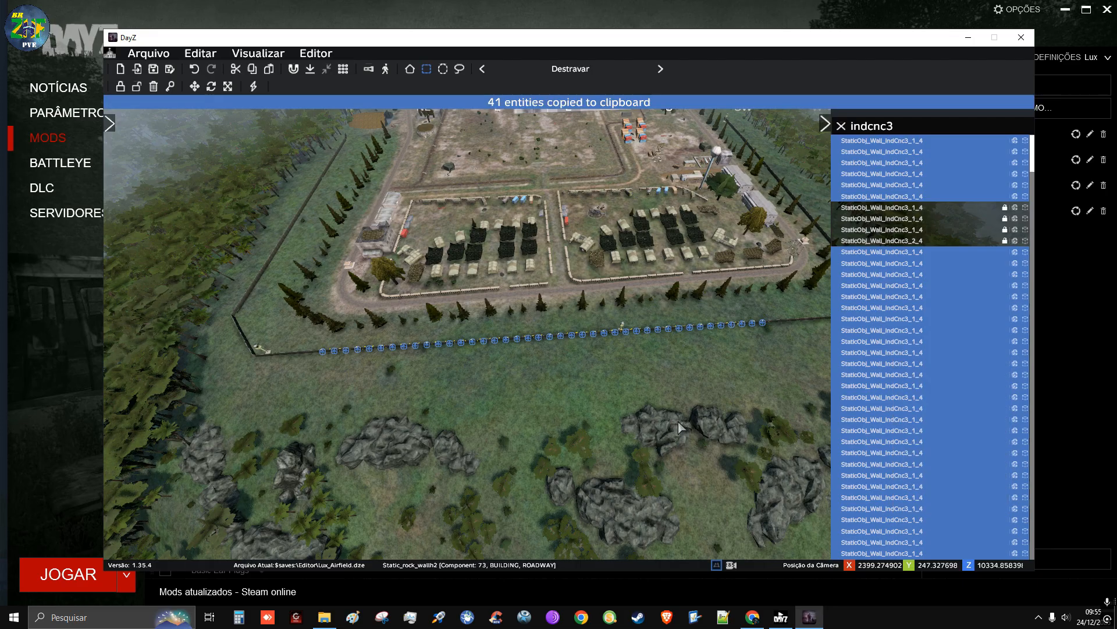
key("ctrl+l")
Fly back along the runway and apron to the brick warehouses and examine the added wall section beside the road
right_click_drag(689, 420, 699, 309)
key("w")
key("w")
key("w")
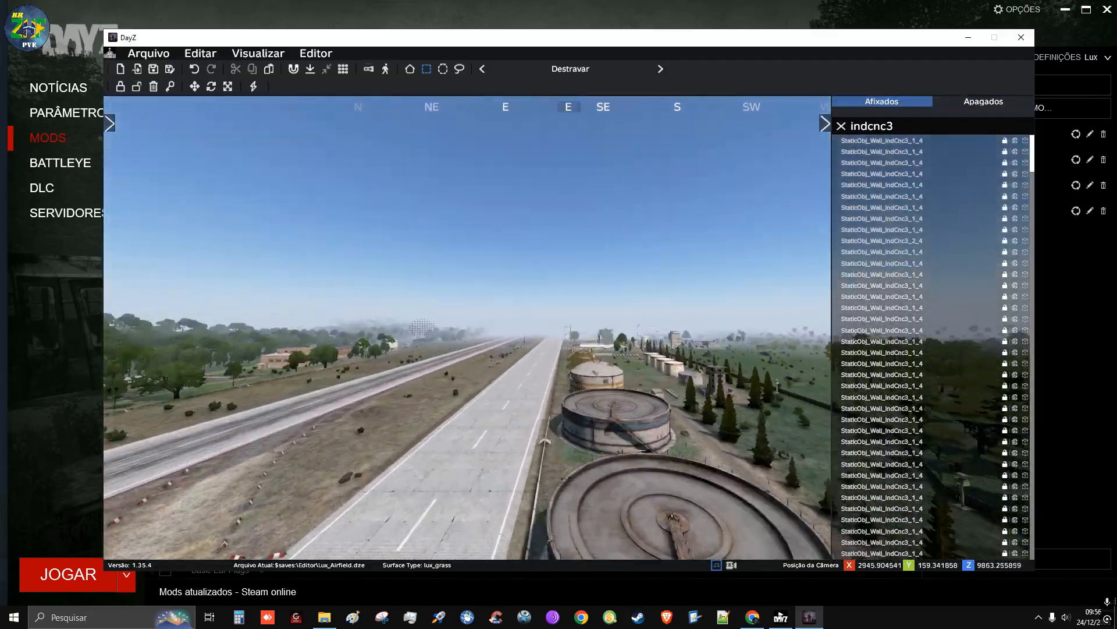
key("w")
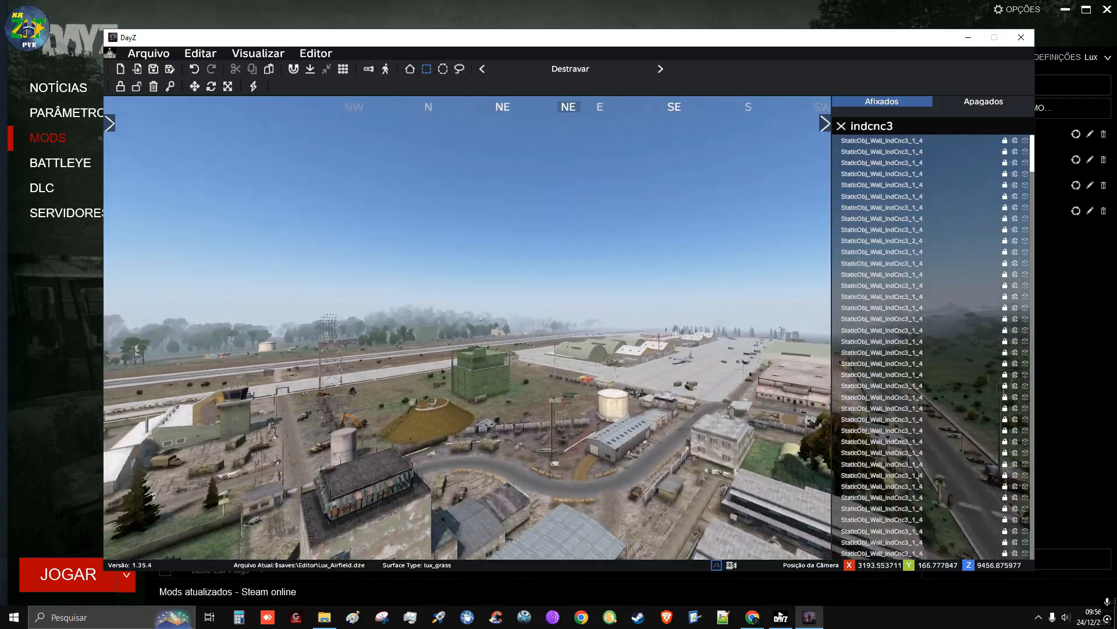
key("w")
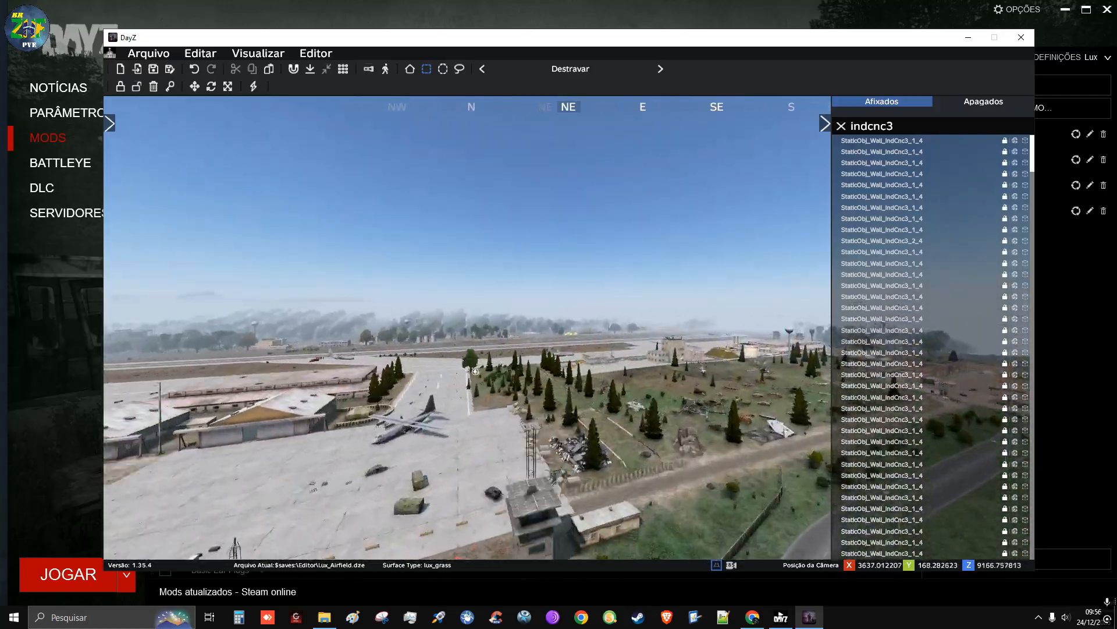
key("d")
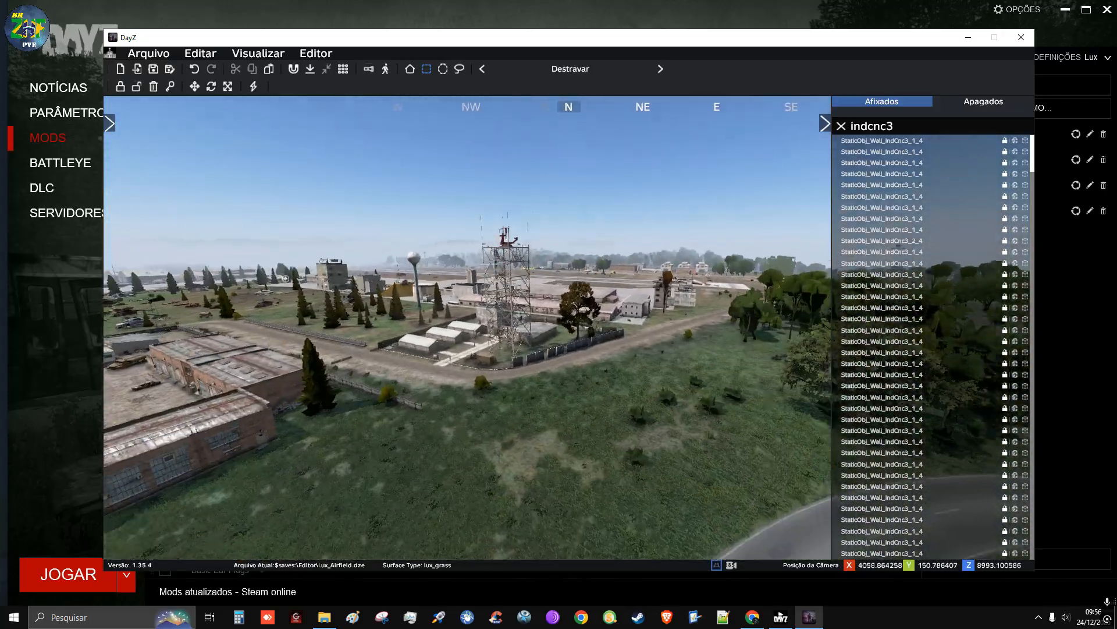
key("s")
key("w")
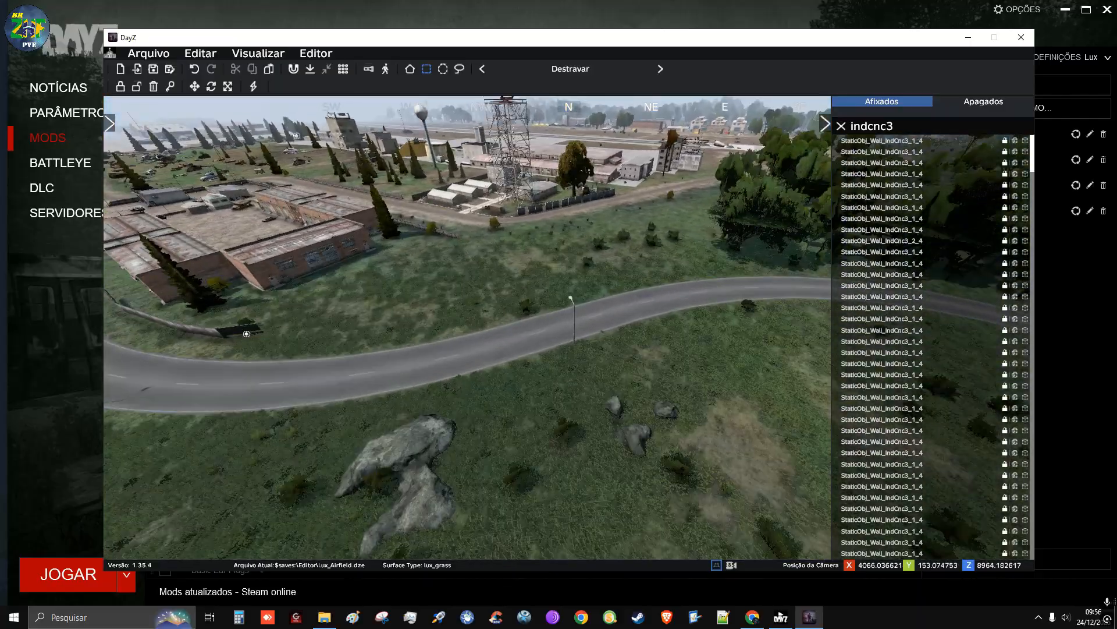
key("w")
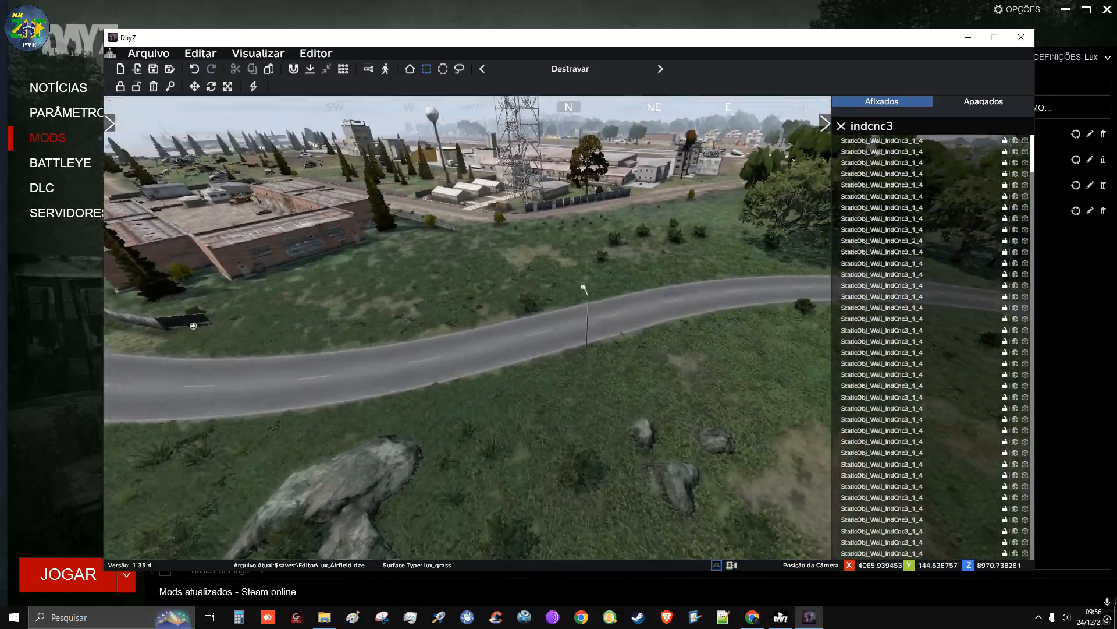
key("a")
key("s")
key("w")
key("s")
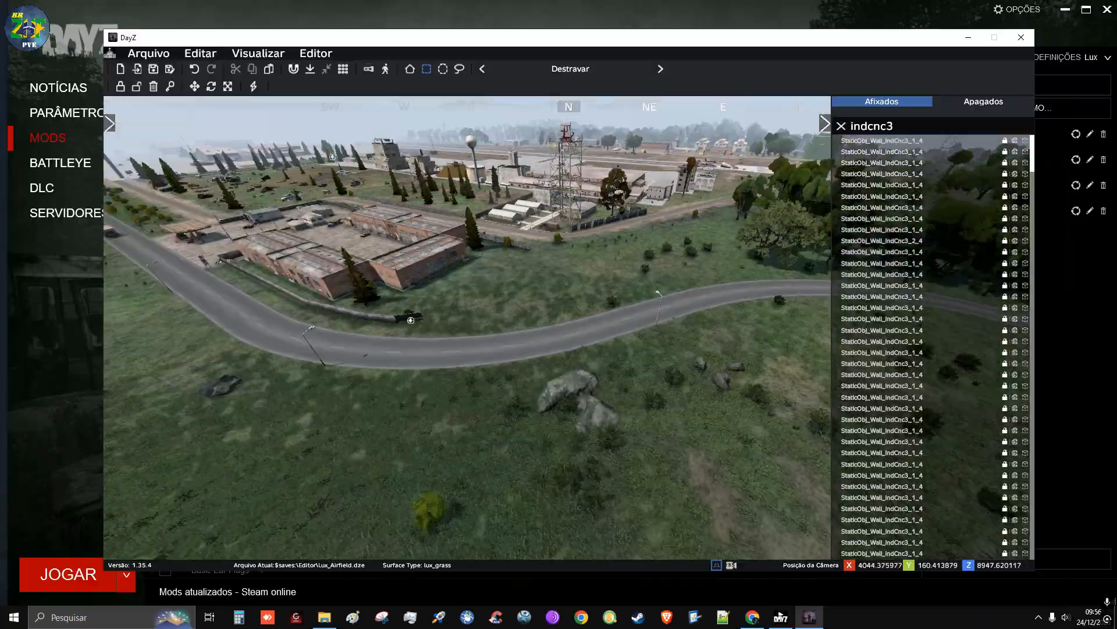
Paste the copied wall sections near the road and rotate the row to run between the brick warehouses and the road
key("a")
key("w")
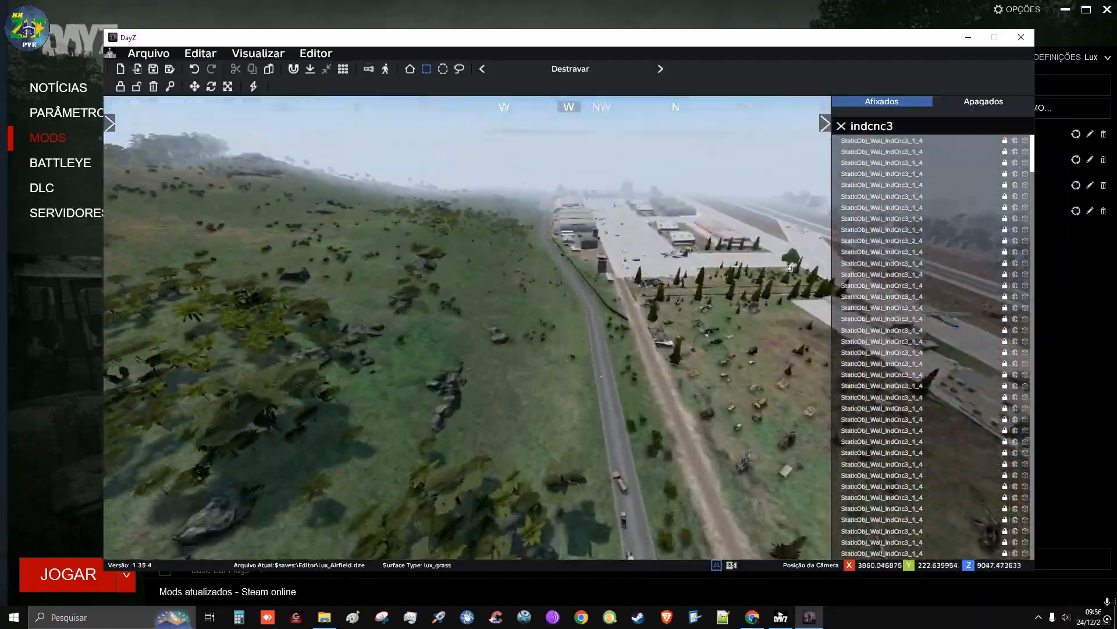
key("d")
key("s")
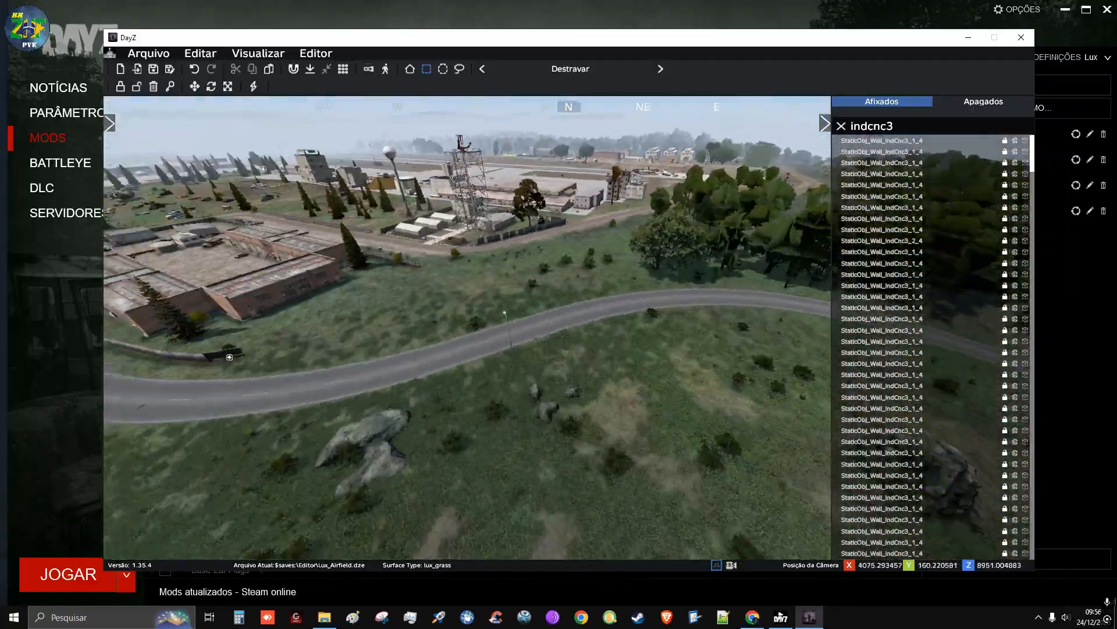
key("w")
key("a")
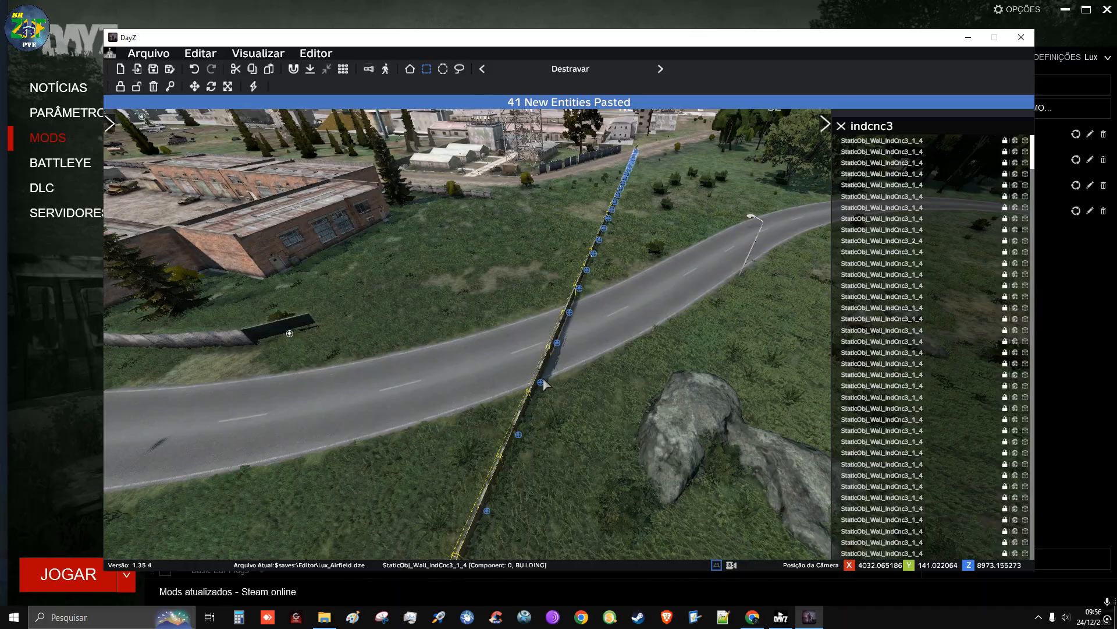
left_click_drag(543, 377, 807, 169)
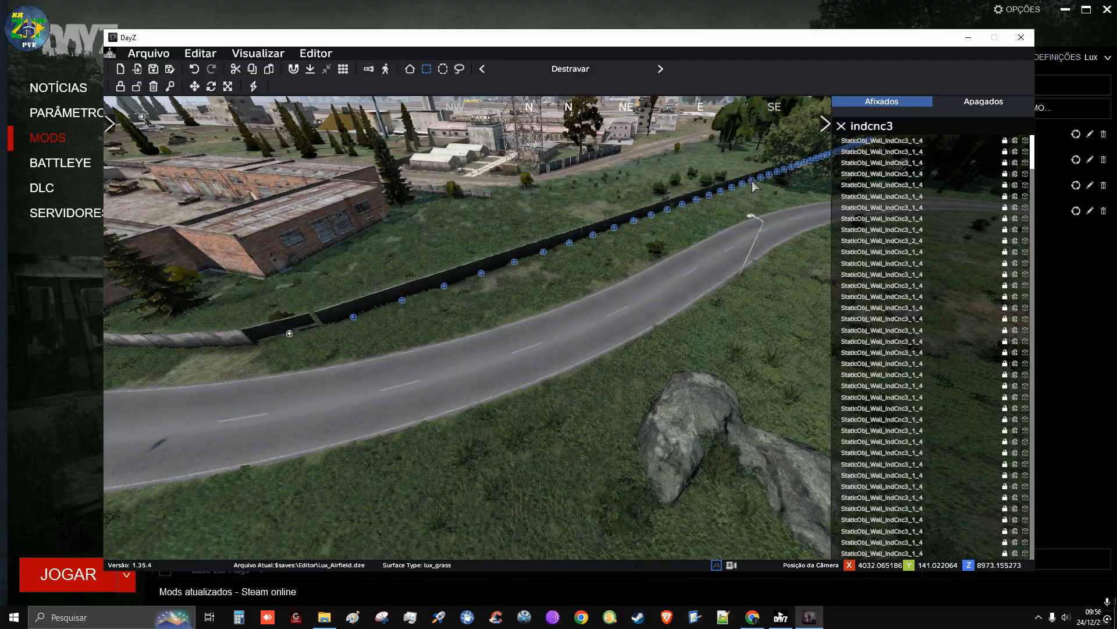
Move the pasted wall row so its near end joins the existing wall section beside the road
key("s")
mouse_move(570, 277)
right_mouse_down()
mouse_move(634, 265)
mouse_move(565, 315)
mouse_move(582, 317)
mouse_move(524, 285)
mouse_move(518, 251)
mouse_move(634, 233)
mouse_move(635, 262)
mouse_move(636, 250)
mouse_move(559, 279)
right_mouse_up()
key("w")
key("w")
key("d")
right_click_drag(739, 233, 665, 303)
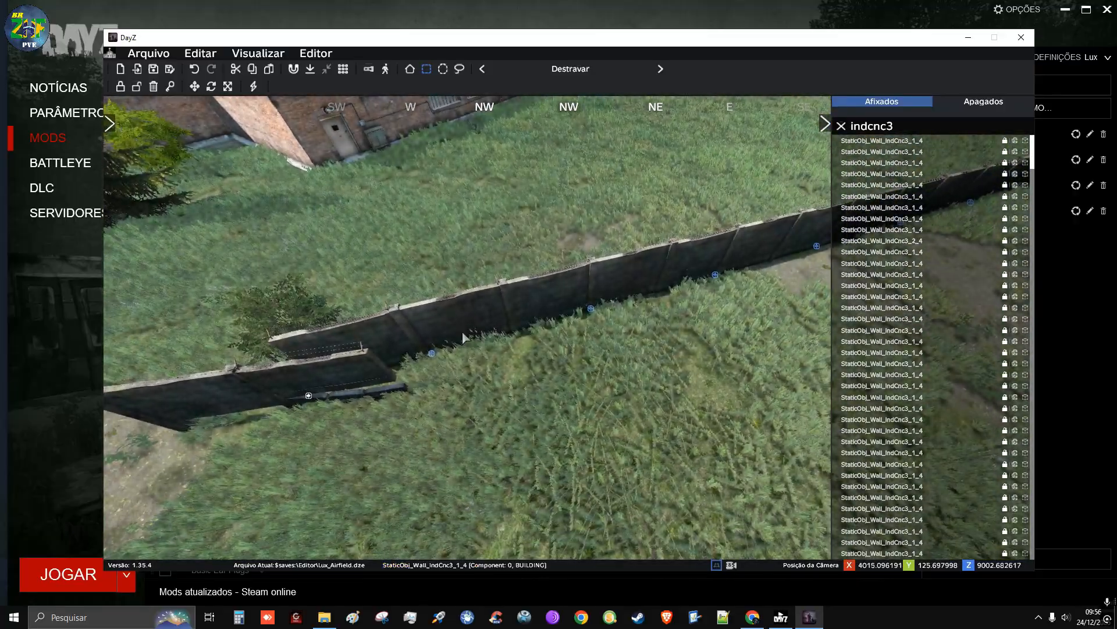
left_click_drag(461, 352, 502, 362)
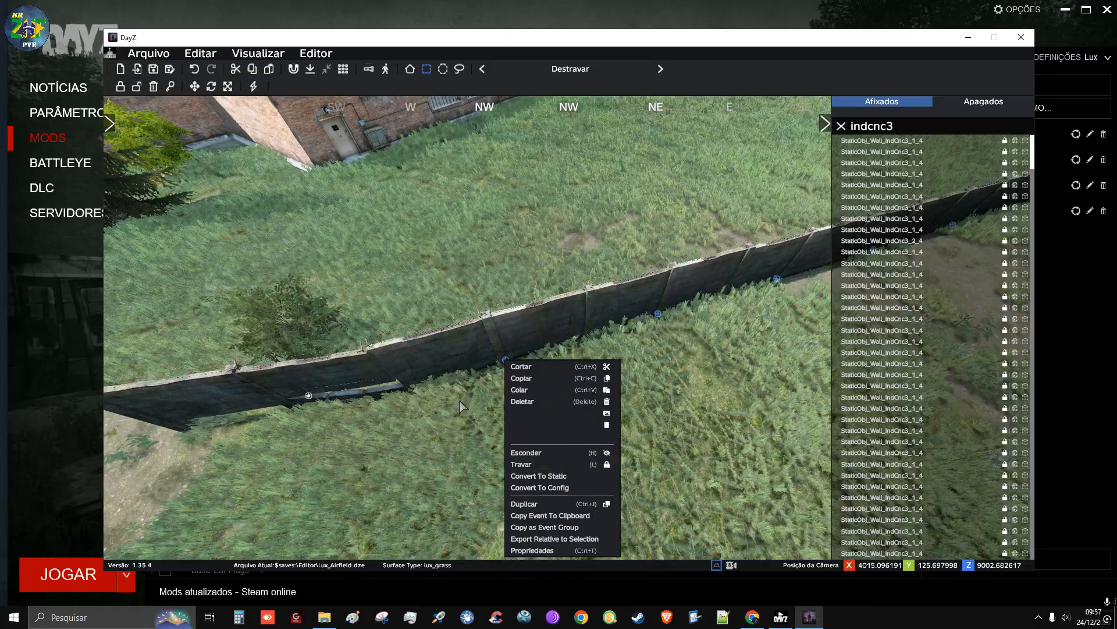
right_click_drag(541, 409, 690, 337)
Fly along the new wall row from the warehouses to its far end in the woods and examine its alignment
key("s")
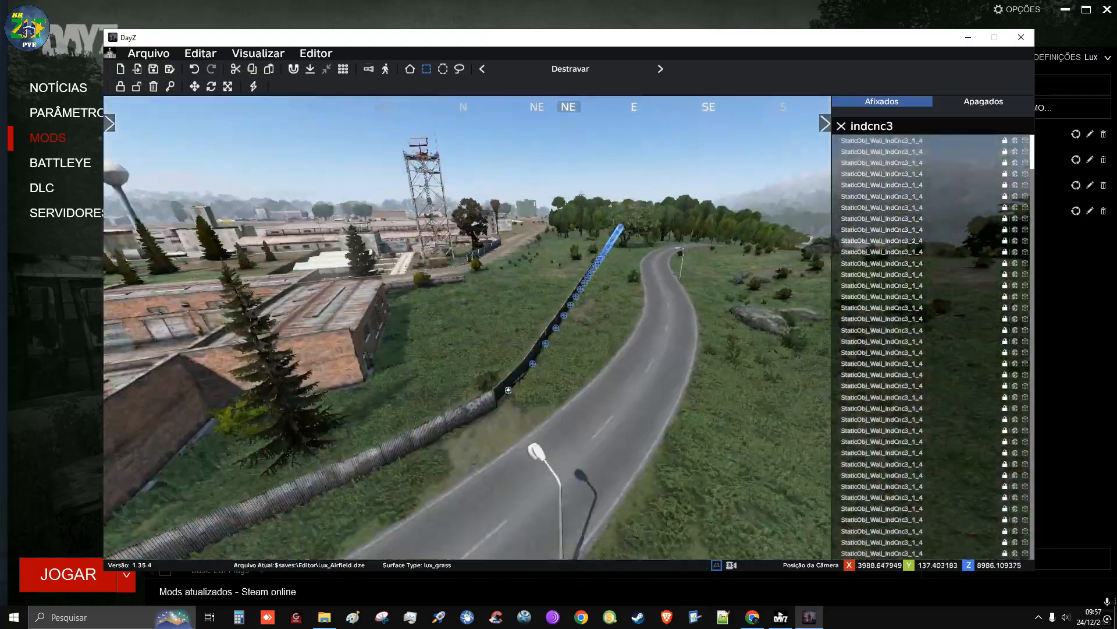
key("a")
key("d")
key("w")
key("w")
key("q")
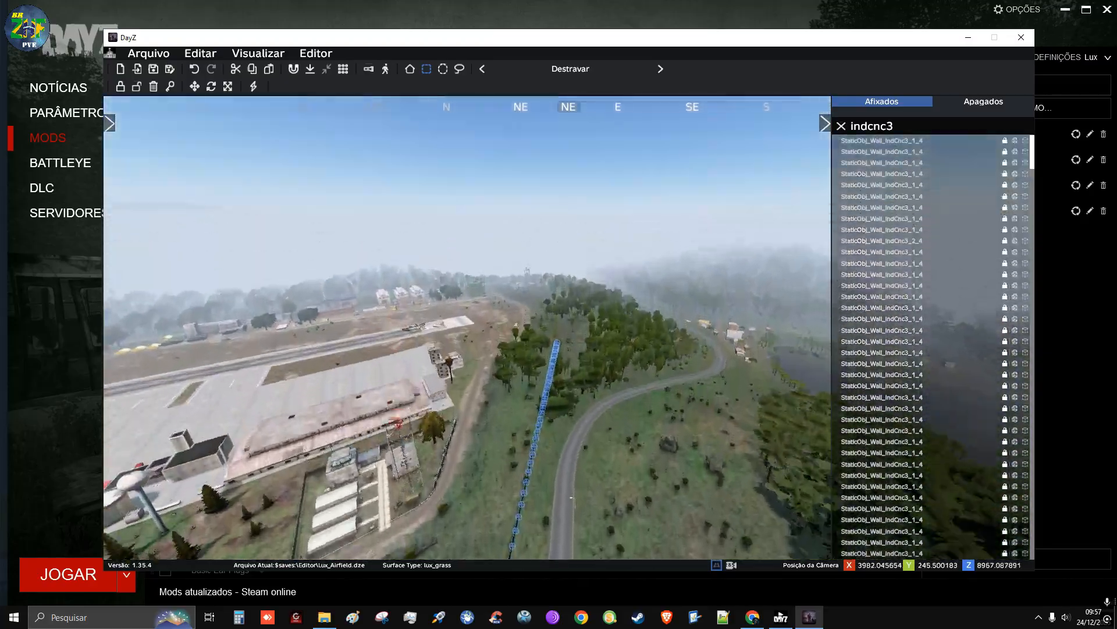
key("d")
right_click_drag(569, 314, 457, 279)
key("d")
key("w")
Select several wall sections near the row's far end and paste a copy of them beyond it as an extension
key("w")
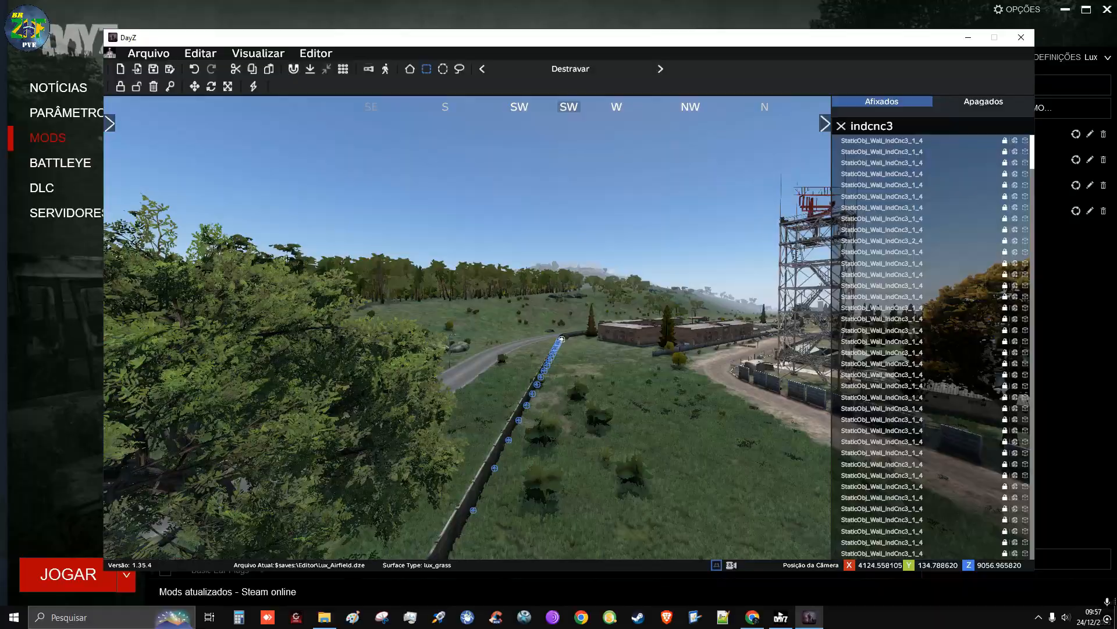
key("w")
right_click_drag(570, 314, 298, 331)
key("d")
key("w")
key("q")
key("d")
key("a")
right_click_drag(537, 403, 541, 403)
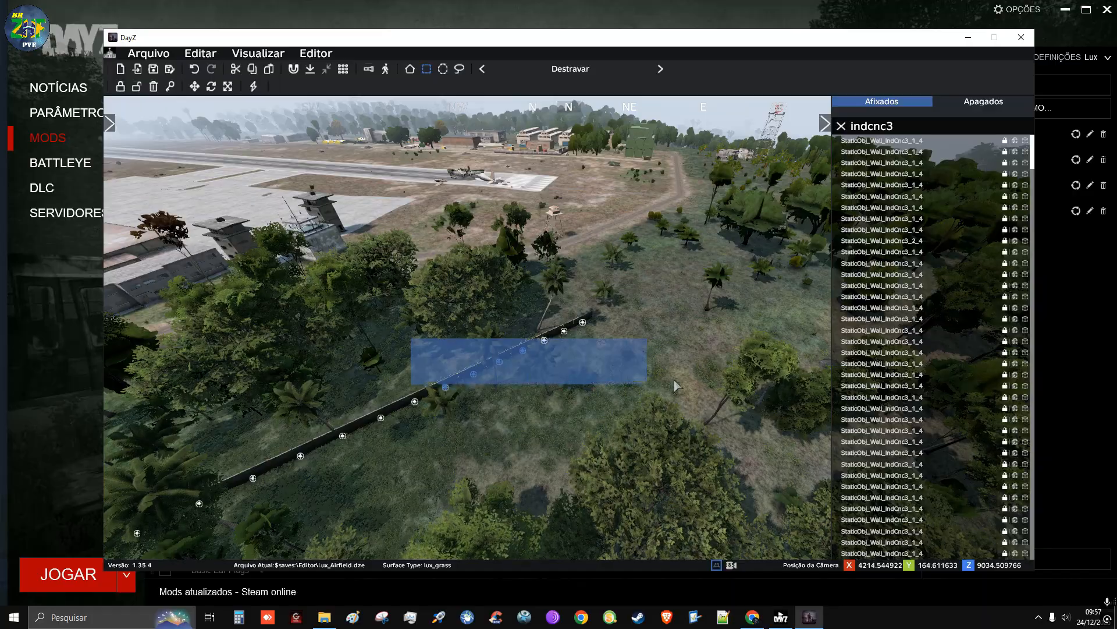
left_click_drag(596, 376, 637, 414)
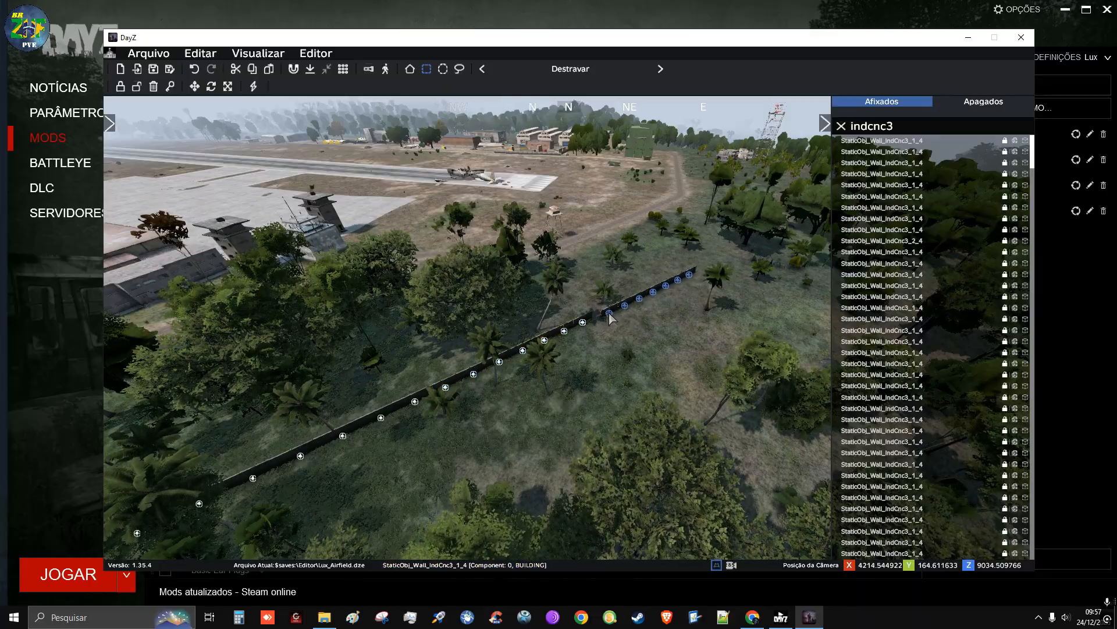
Move the pasted extension to close the gap with the last section of the wall row
key("w")
right_click_drag(621, 323, 629, 361)
key("w")
right_click_drag(507, 323, 548, 330)
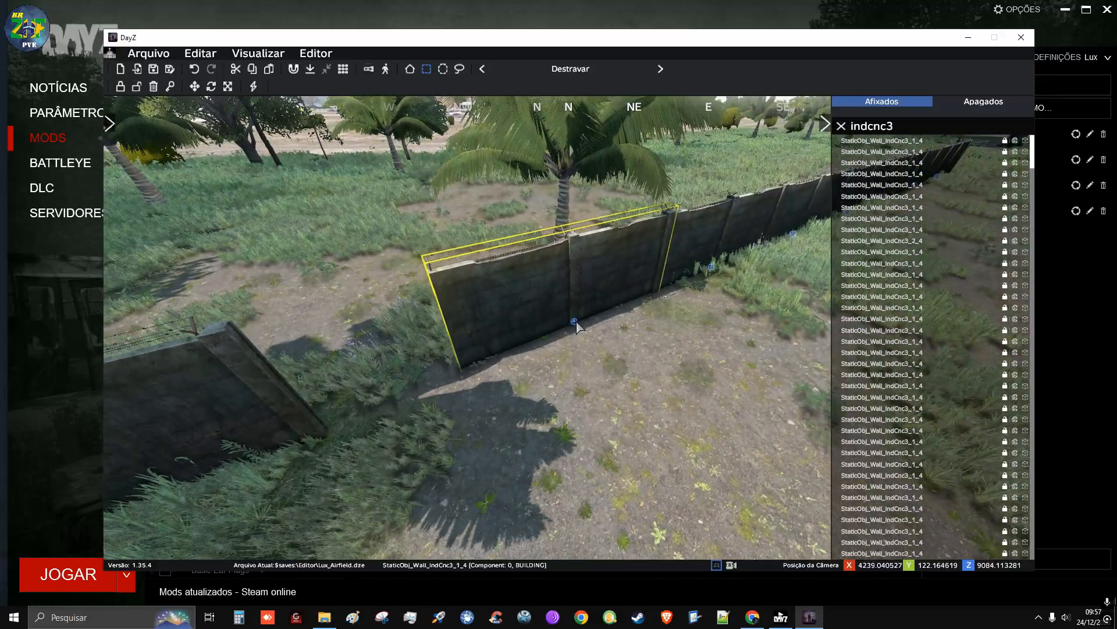
left_click_drag(527, 342, 520, 365)
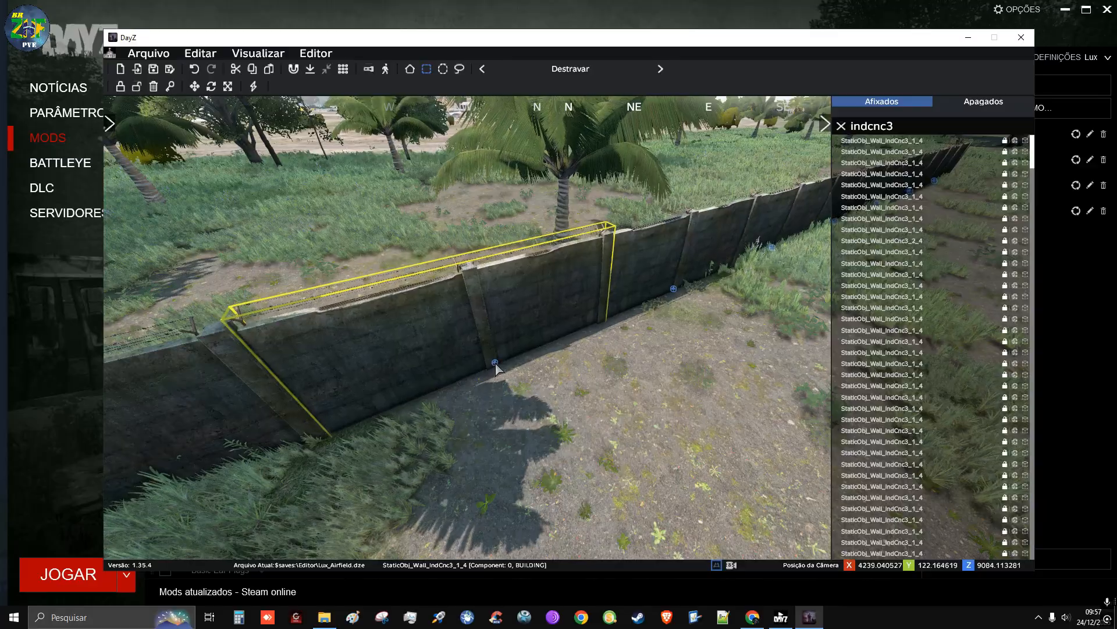
Paste another batch of wall sections past the palm, extending the row towards the large tree
key("w")
mouse_move(535, 428)
right_mouse_down()
mouse_move(606, 396)
mouse_move(591, 410)
mouse_move(598, 433)
mouse_move(459, 442)
mouse_move(573, 423)
mouse_move(518, 436)
mouse_move(541, 435)
right_mouse_up()
key("q")
key("w")
key("d")
key("a")
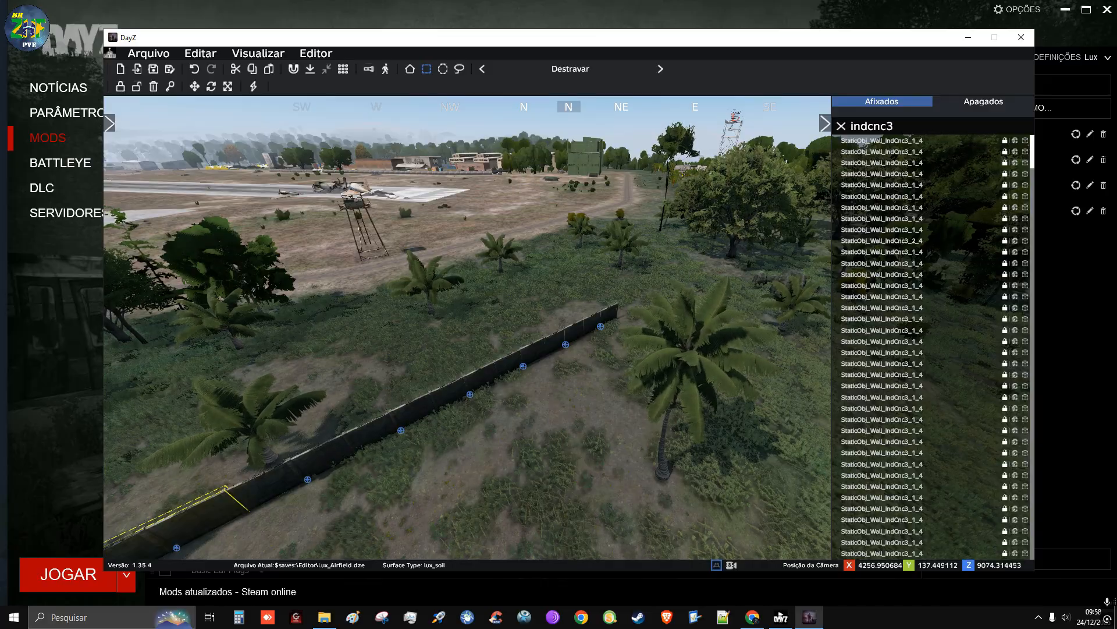
right_click_drag(542, 434, 577, 421)
key("q")
key("w")
key("d")
key("d")
key("a")
key("a")
key("w")
key("a")
key("d")
key("s")
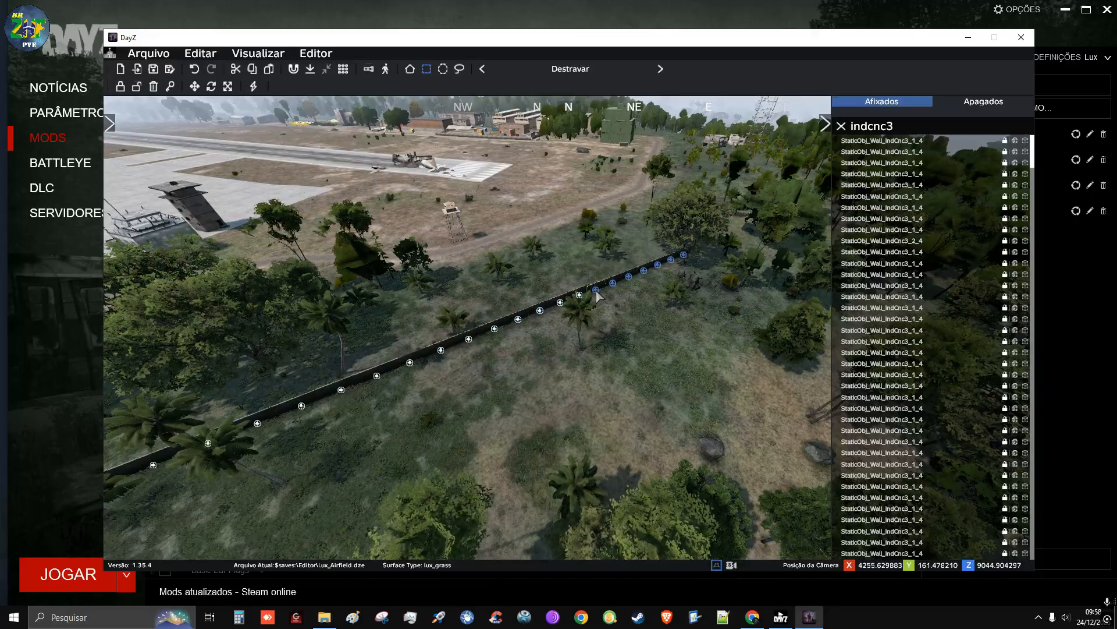
Line up the second extension with the wall's end beside the palms and clear the selection
key("w")
right_click_drag(598, 288, 533, 312)
key("d")
key("w")
key("d")
key("a")
key("d")
key("d")
key("w")
key("a")
key("s")
key("a")
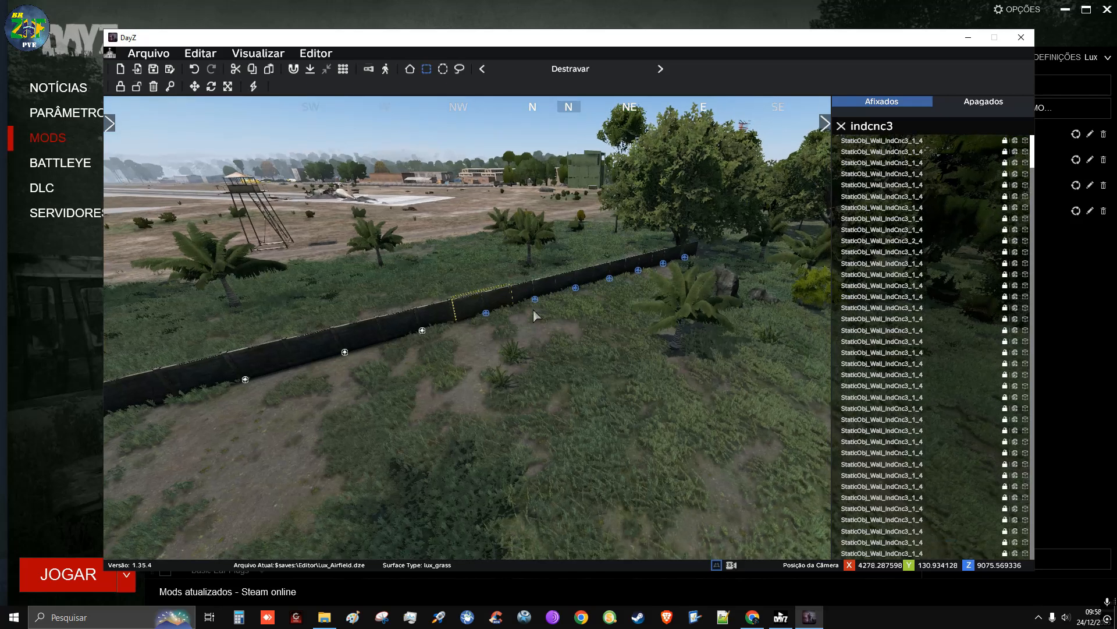
right_click(486, 314)
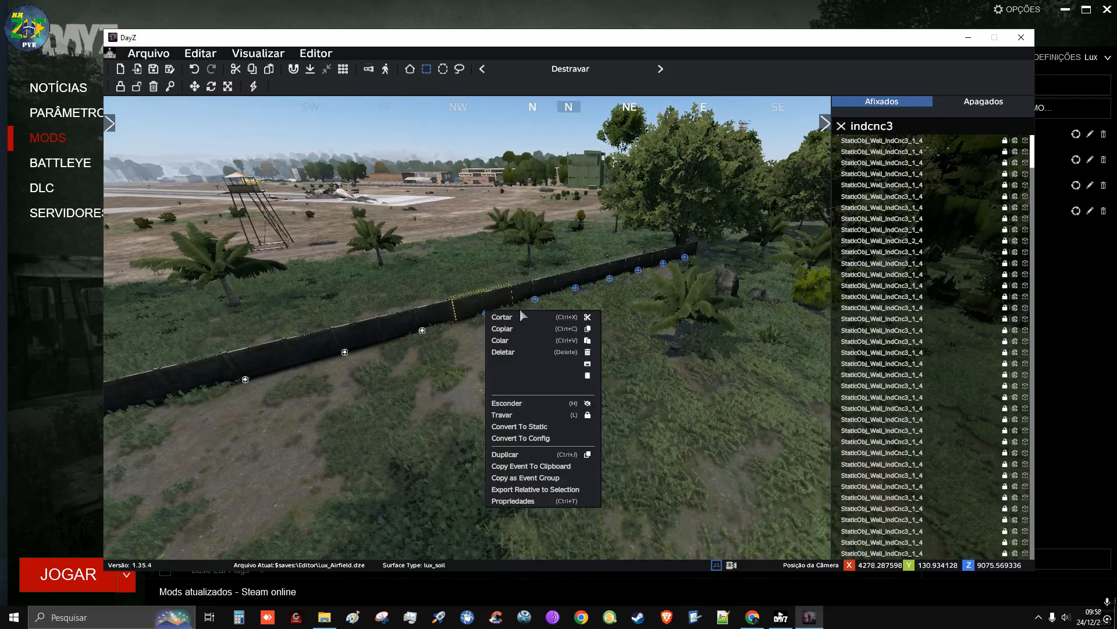
left_click(543, 286)
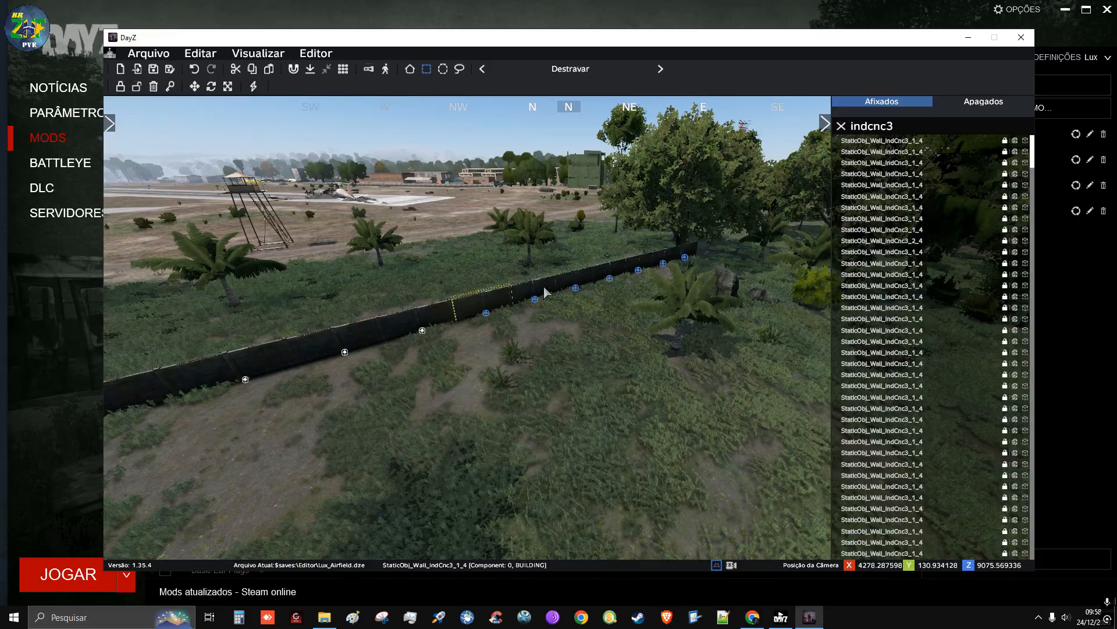
left_click(589, 394)
Fly above the woods and examine the complete wall row between the road bend and the airfield's eastern end
key("w")
right_click_drag(589, 393, 483, 396)
key("w")
key("s")
key("a")
key("d")
key("s")
key("q")
key("d")
key("s")
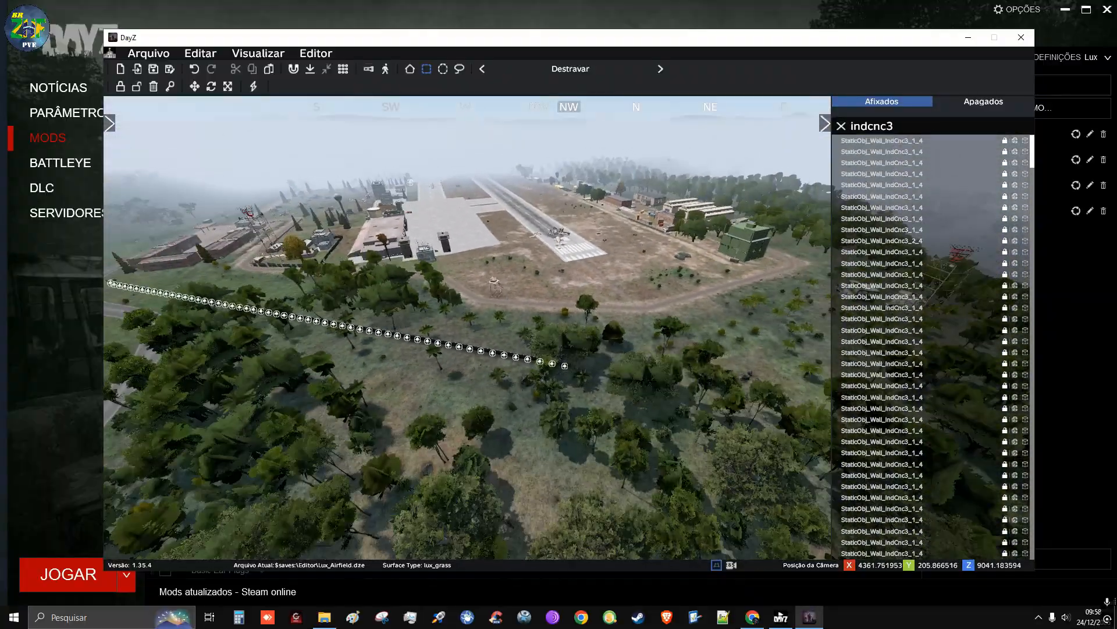
key("s")
key("w")
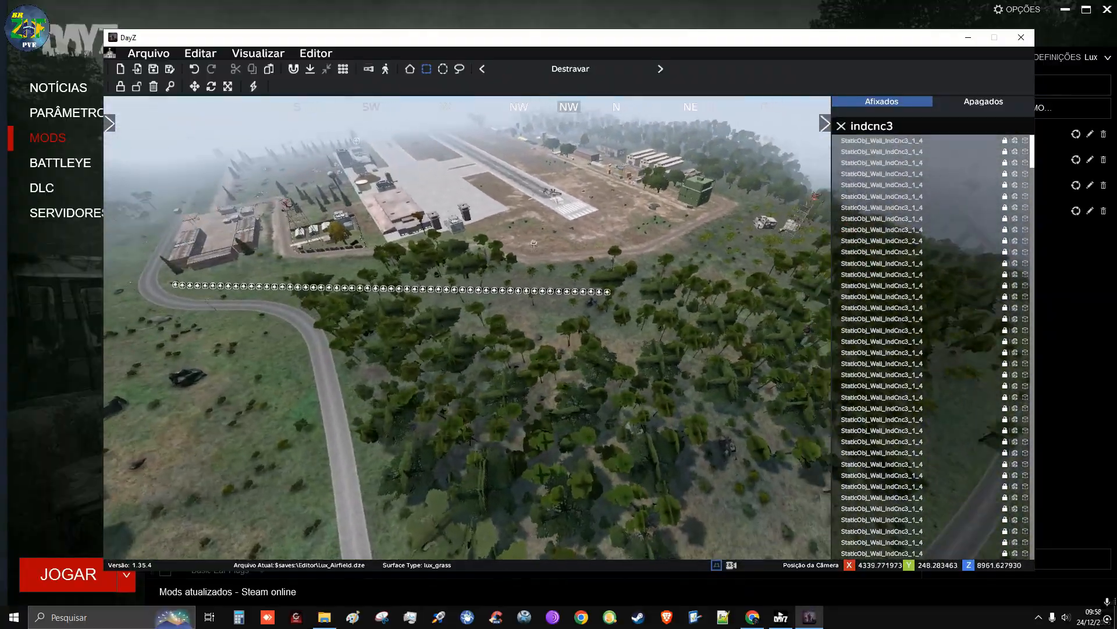
Paste a single wall section on the far side of the tree trunk at the end of the row
key("w")
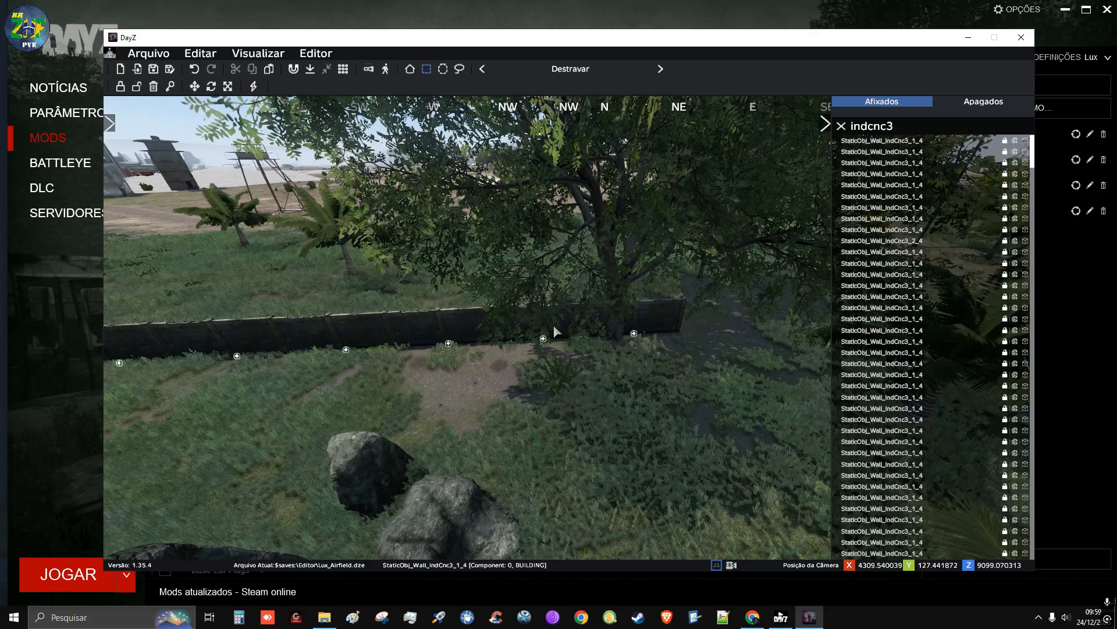
left_click_drag(577, 351, 564, 393)
right_click_drag(563, 394, 6, 391)
key("d")
key("d")
key("d")
key("w")
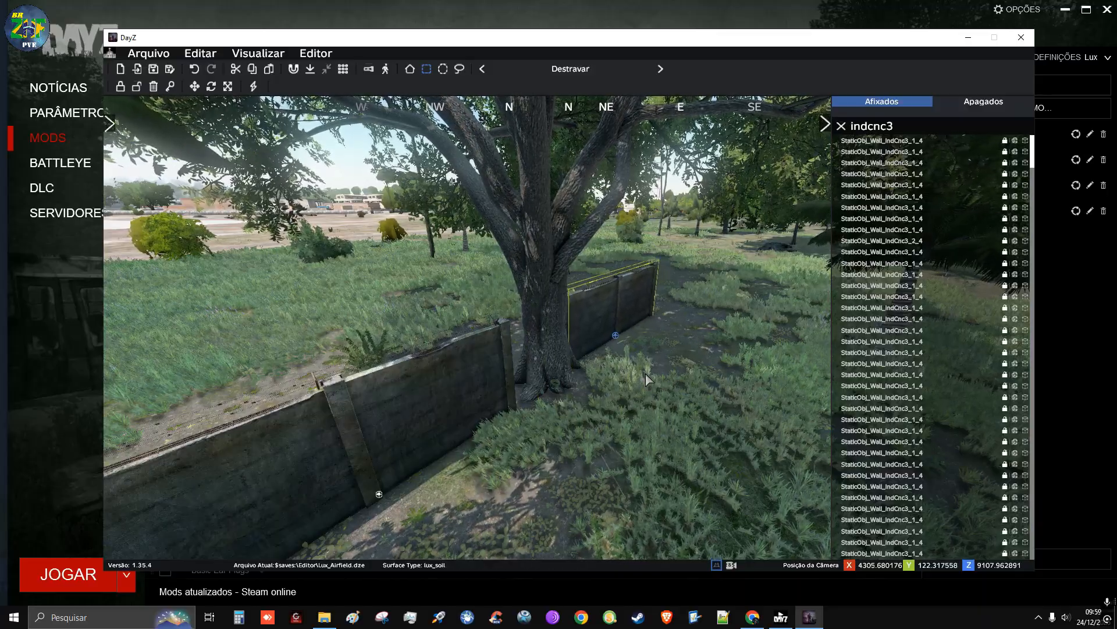
Shift the single wall section closer to the tree trunk and deselect it
key("d")
right_click_drag(656, 344, 559, 372)
key("a")
key("s")
mouse_move(558, 326)
right_mouse_down()
mouse_move(569, 345)
mouse_move(574, 322)
right_mouse_up()
key("w")
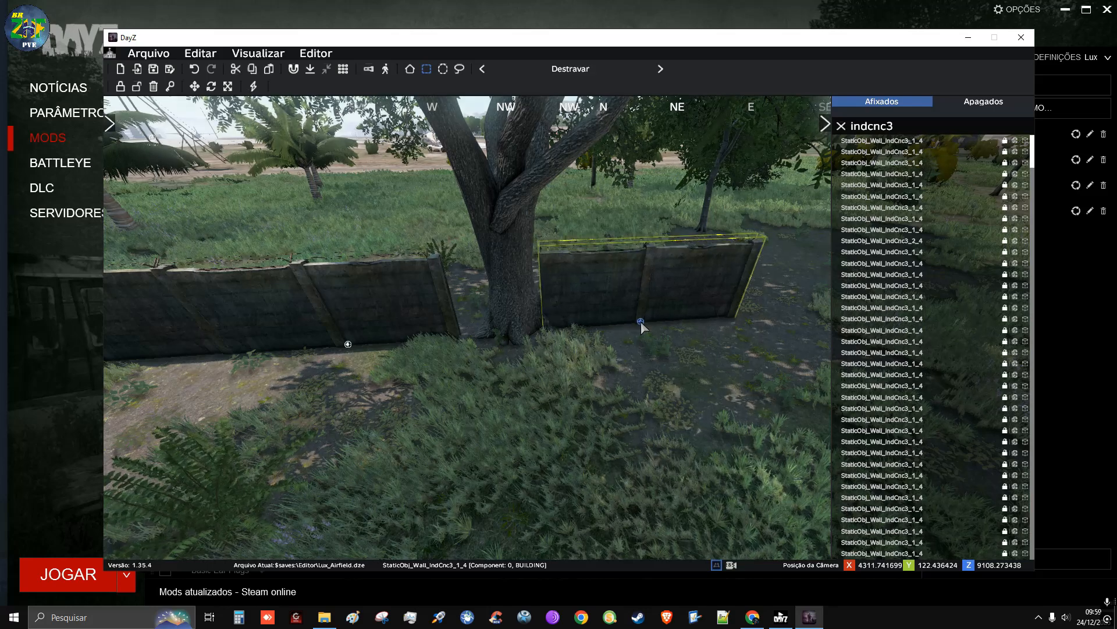
left_click_drag(641, 320, 634, 319)
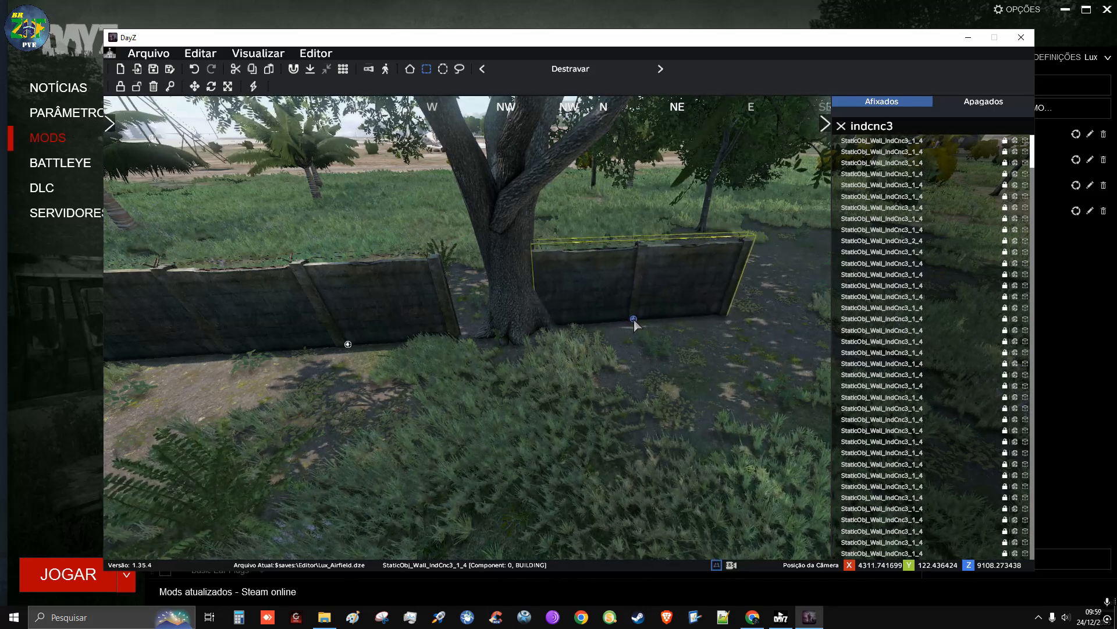
left_click(638, 339)
Examine the gap between the wall's end and the tree trunk from close range
key("a")
key("w")
mouse_move(638, 339)
right_mouse_down()
mouse_move(751, 339)
mouse_move(501, 335)
mouse_move(713, 339)
mouse_move(648, 356)
right_mouse_up()
key("s")
key("d")
key("w")
key("d")
key("s")
key("a")
key("a")
key("d")
key("w")
key("s")
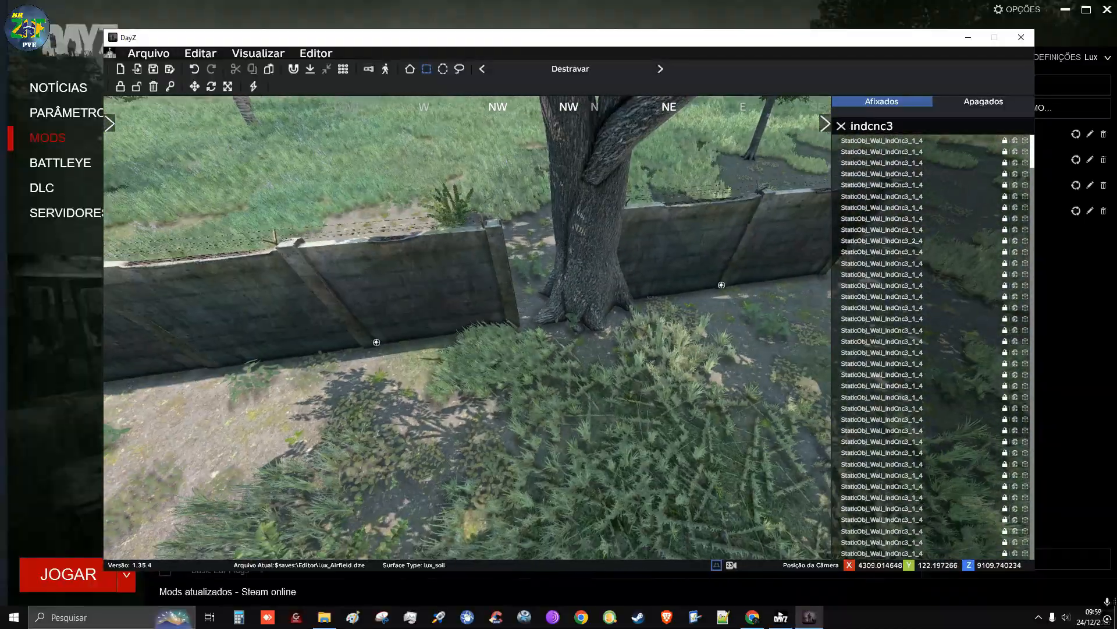
key("w")
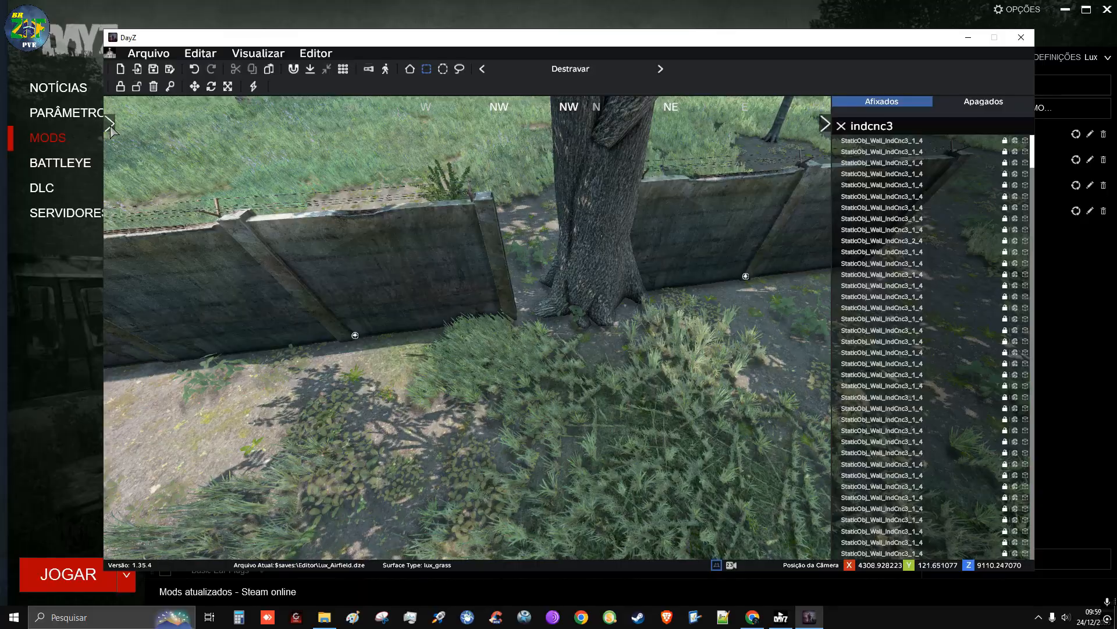
Open the object library and filter it by "cnc3" to find matching wall parts
left_click(110, 125)
type("cnc,")
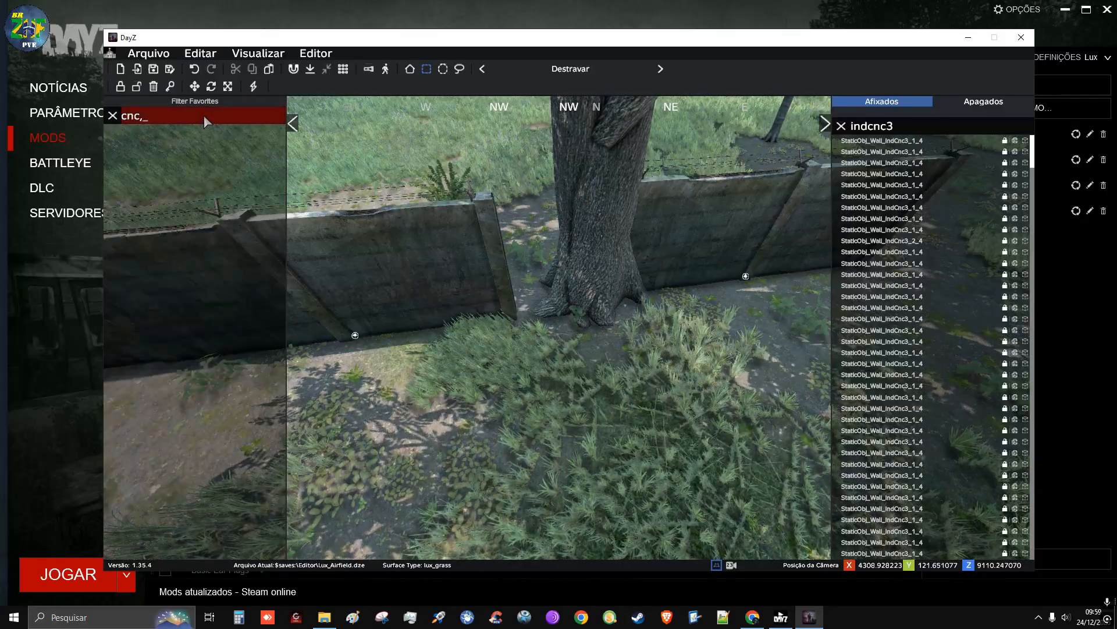
key("BackSpace")
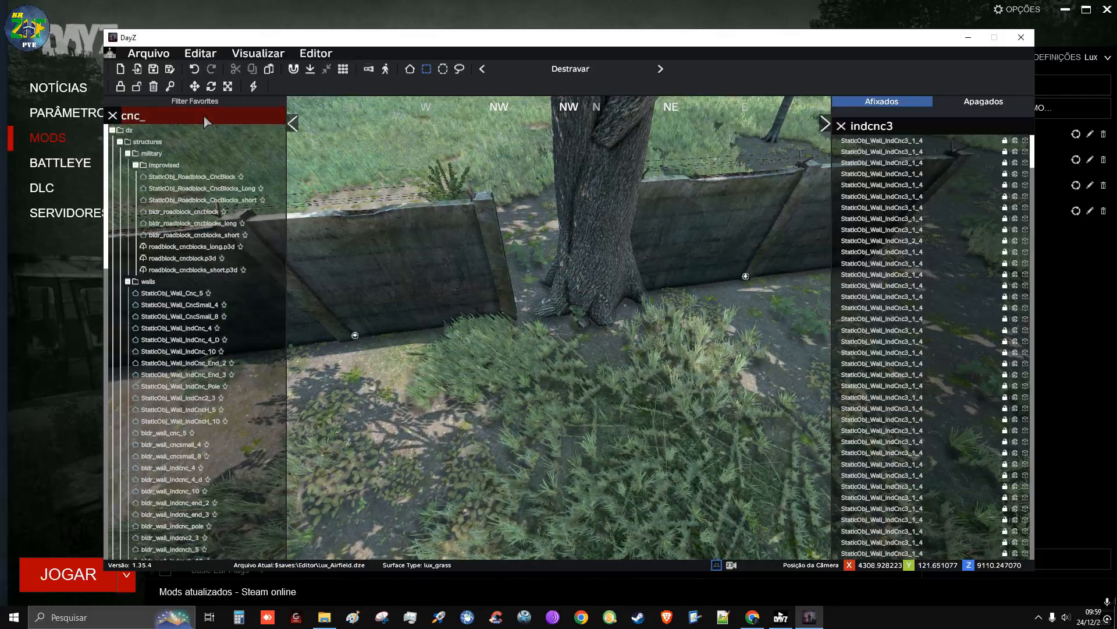
type("3")
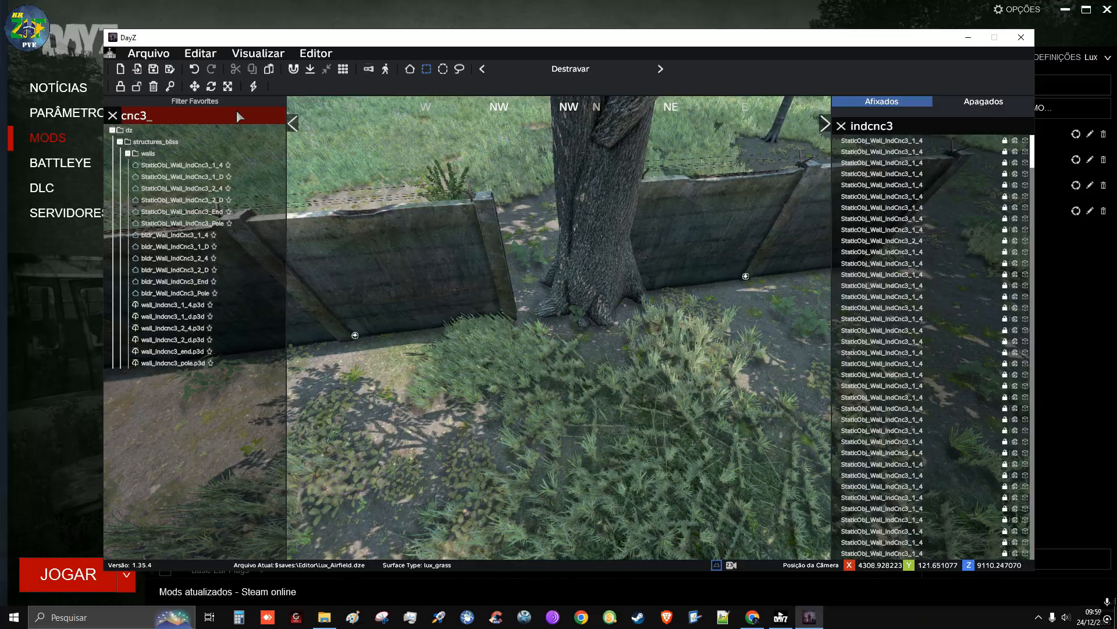
Place a StaticObj_Wall_IndCnc3_Pole in the gap between the wall's end and the tree trunk
left_click(197, 213)
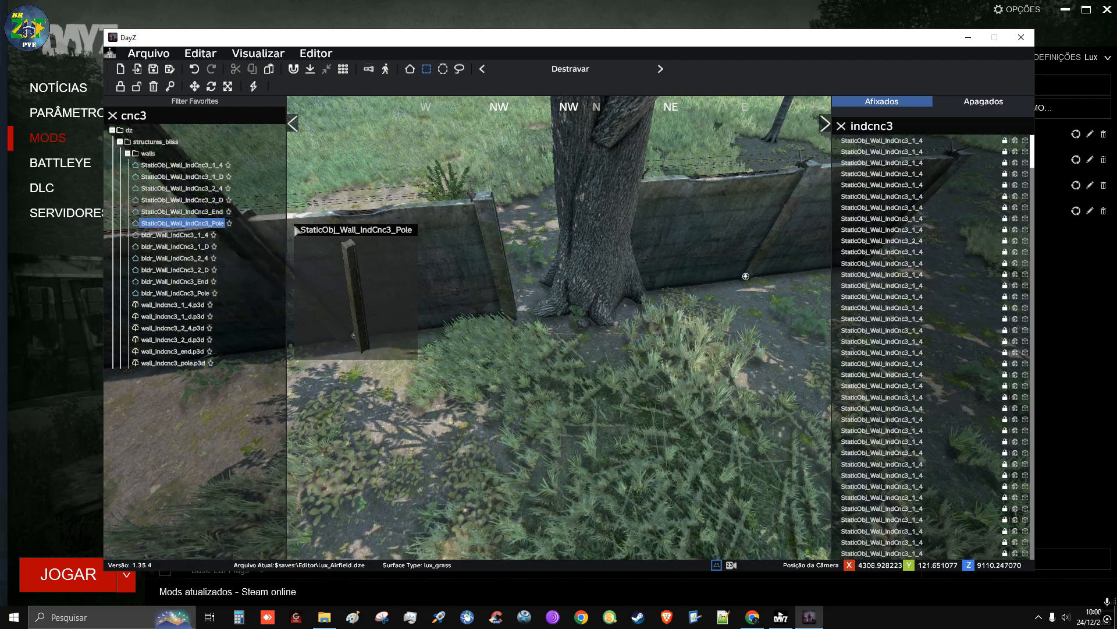
left_click_drag(196, 229, 522, 295)
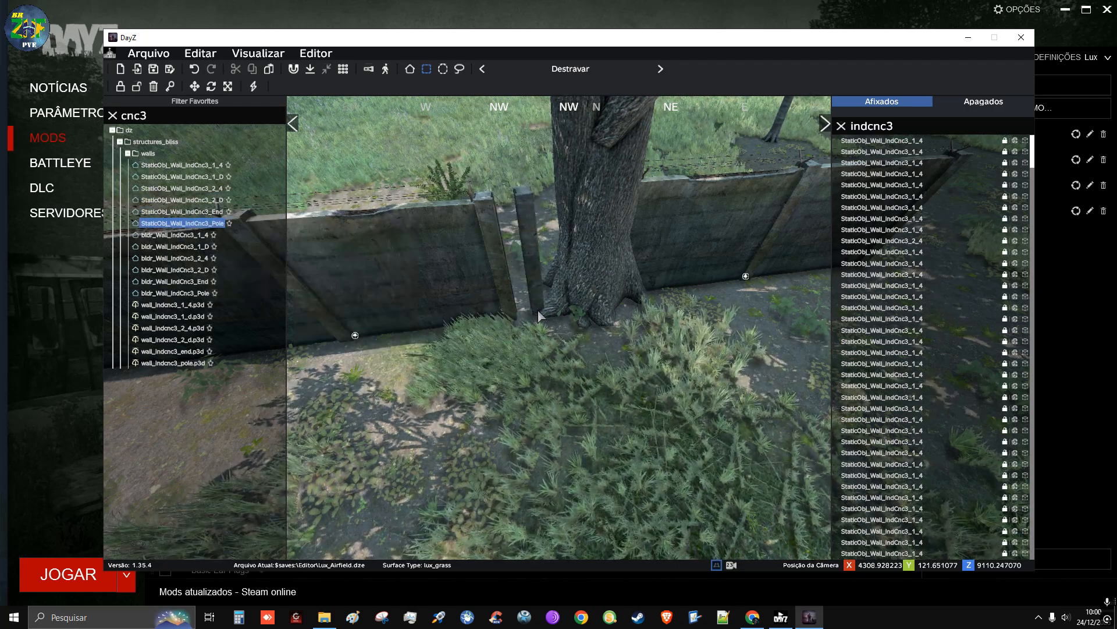
left_click_drag(546, 301, 536, 300)
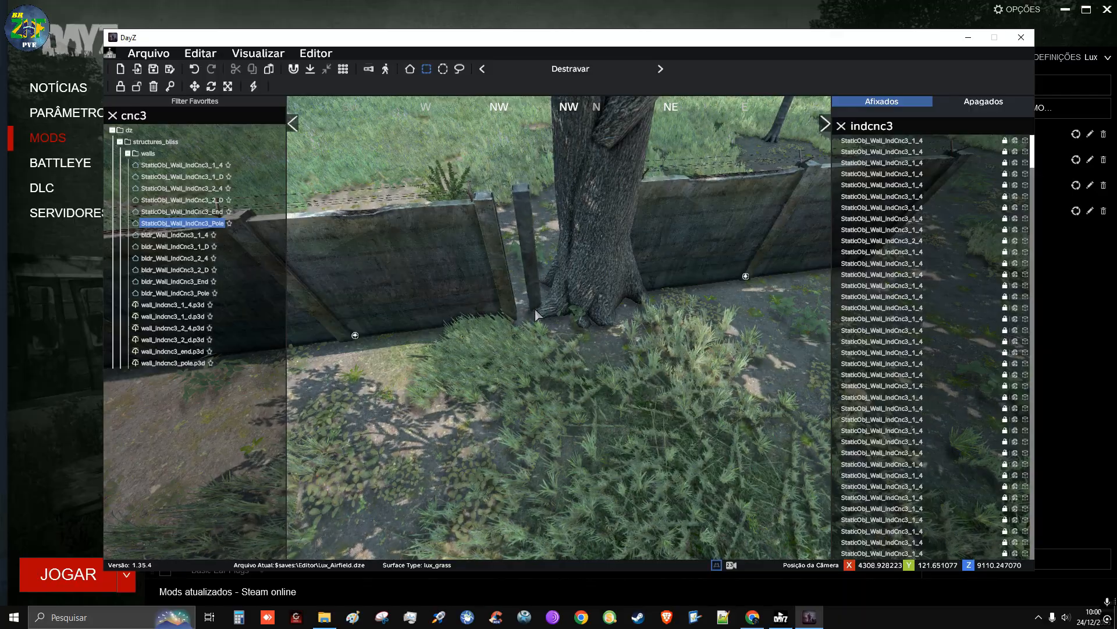
left_click(536, 303)
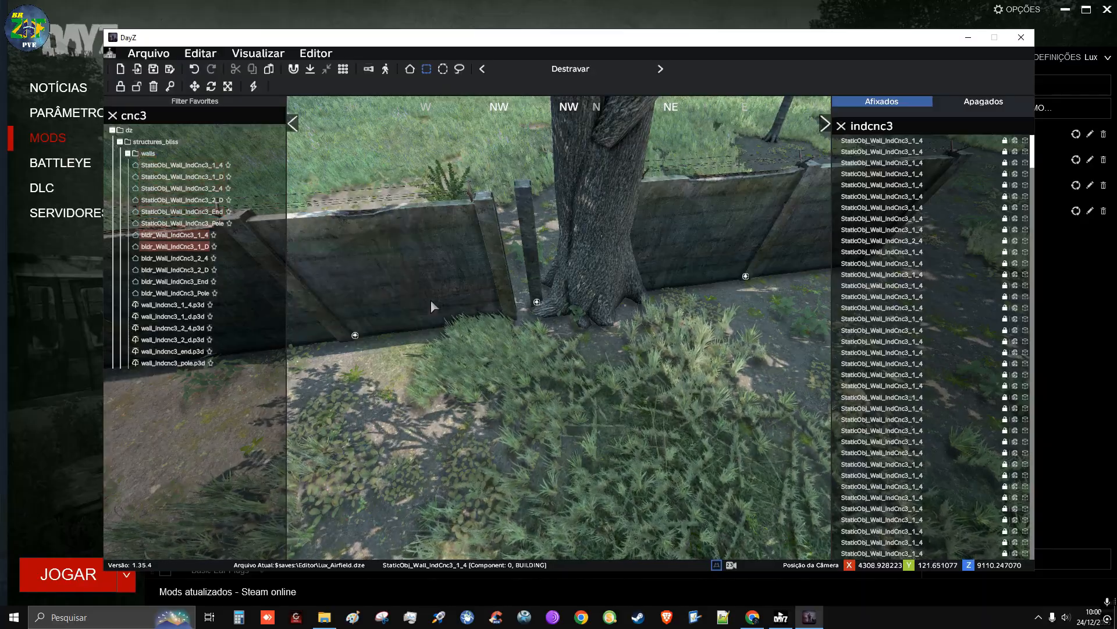
Fly up and back over the woods to examine the extended wall row and its end near the runway
right_click_drag(541, 343, 661, 347)
key("s")
key("q")
key("a")
key("s")
key("q")
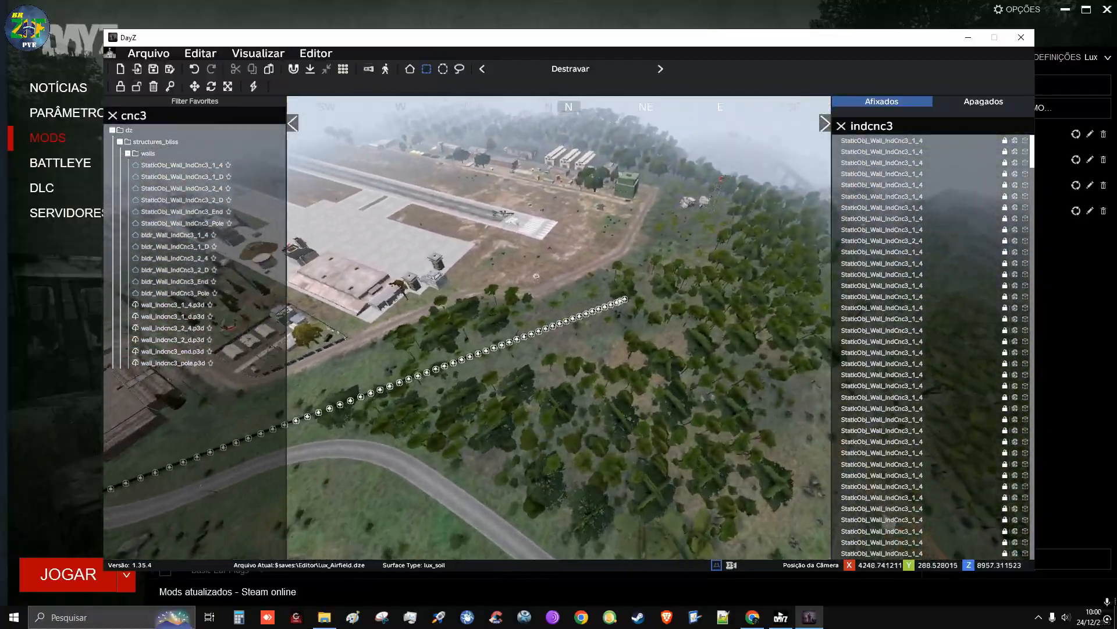
key("w")
key("d")
right_click_drag(553, 233, 452, 268)
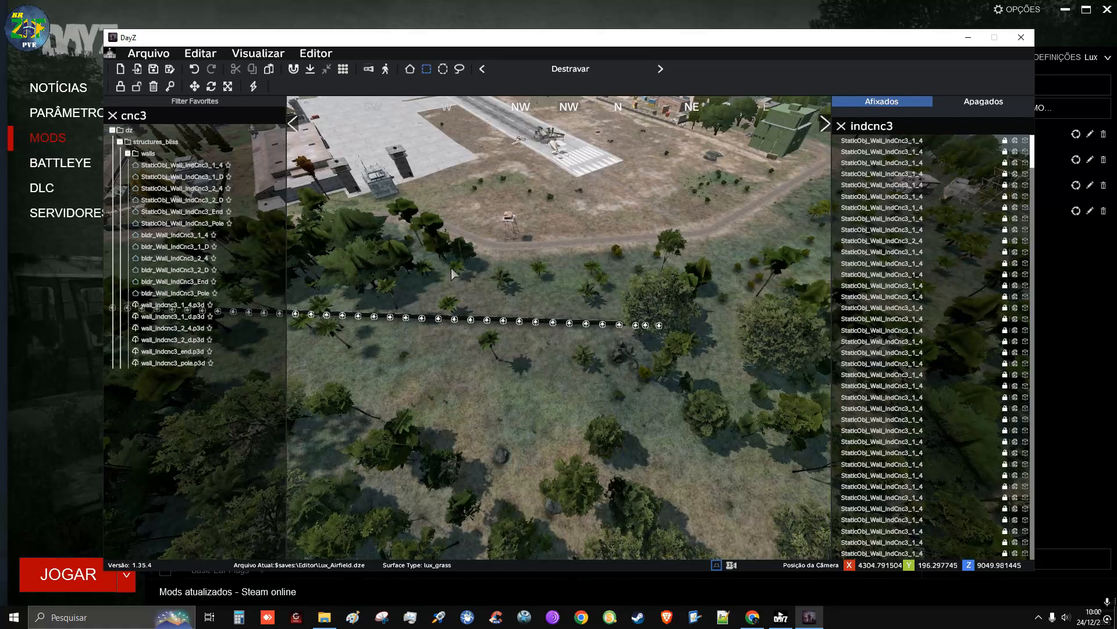
left_click_drag(416, 254, 553, 333)
left_click_drag(621, 378, 620, 384)
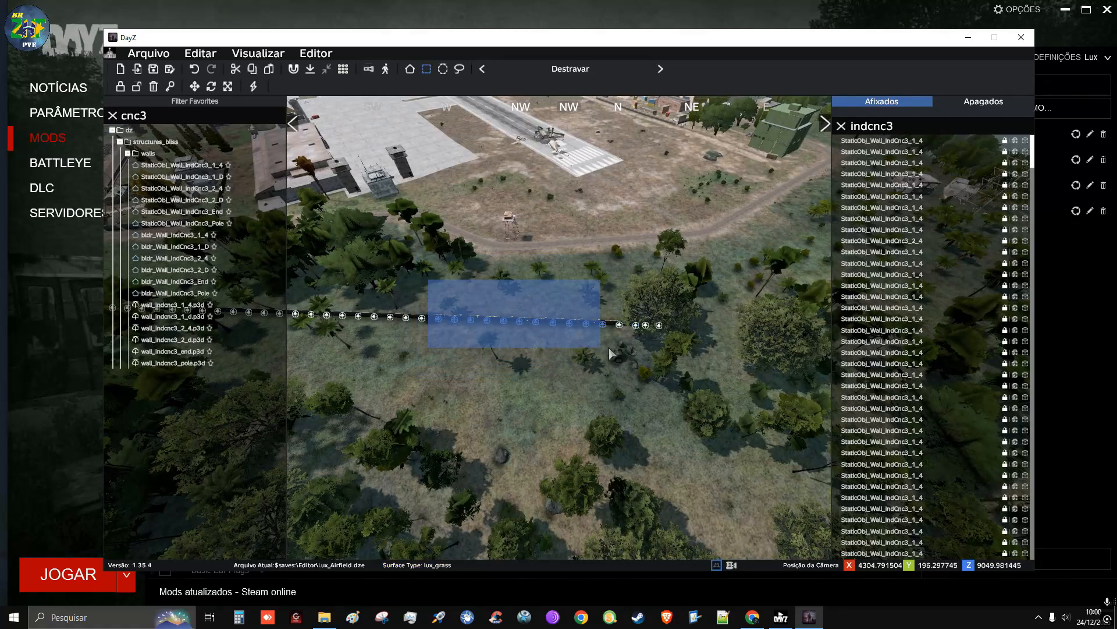
left_click_drag(617, 348, 617, 348)
Select the nine wall sections nearest the curved road at the wall's far end and copy them
left_click(531, 413)
key("w")
right_click_drag(531, 412, 536, 343)
key("s")
key("a")
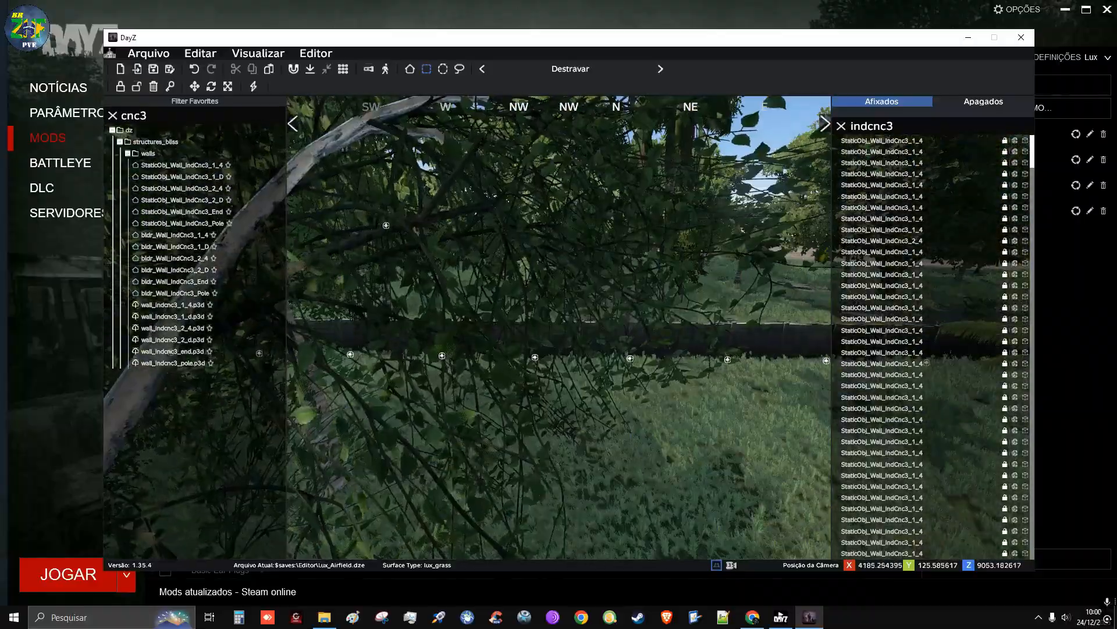
key("a")
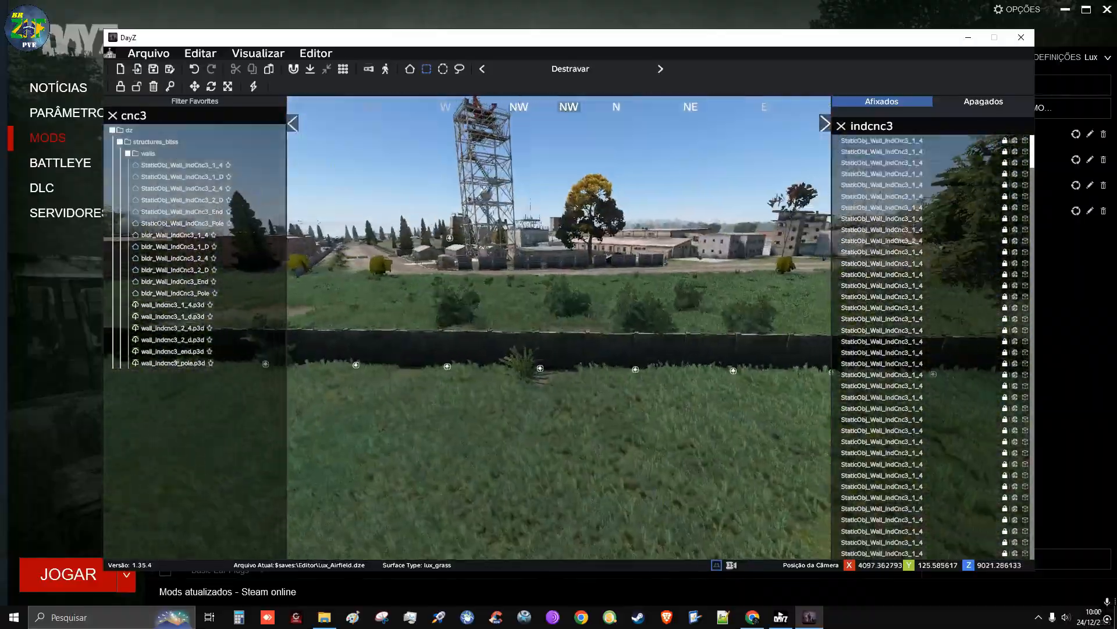
key("a")
key("d")
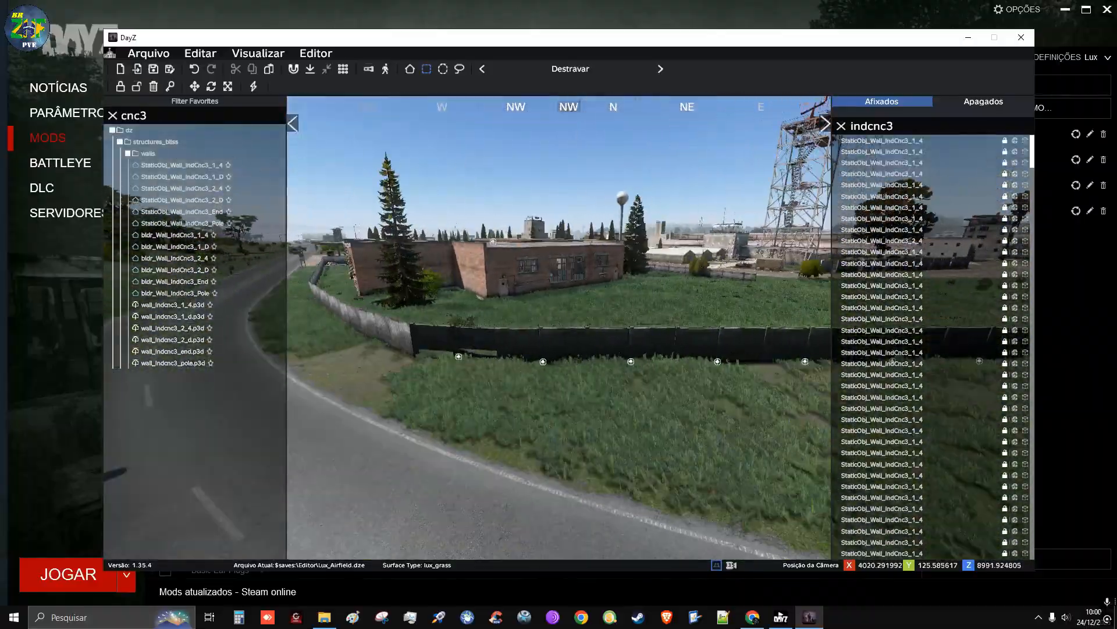
right_click_drag(536, 343, 547, 382)
key("s")
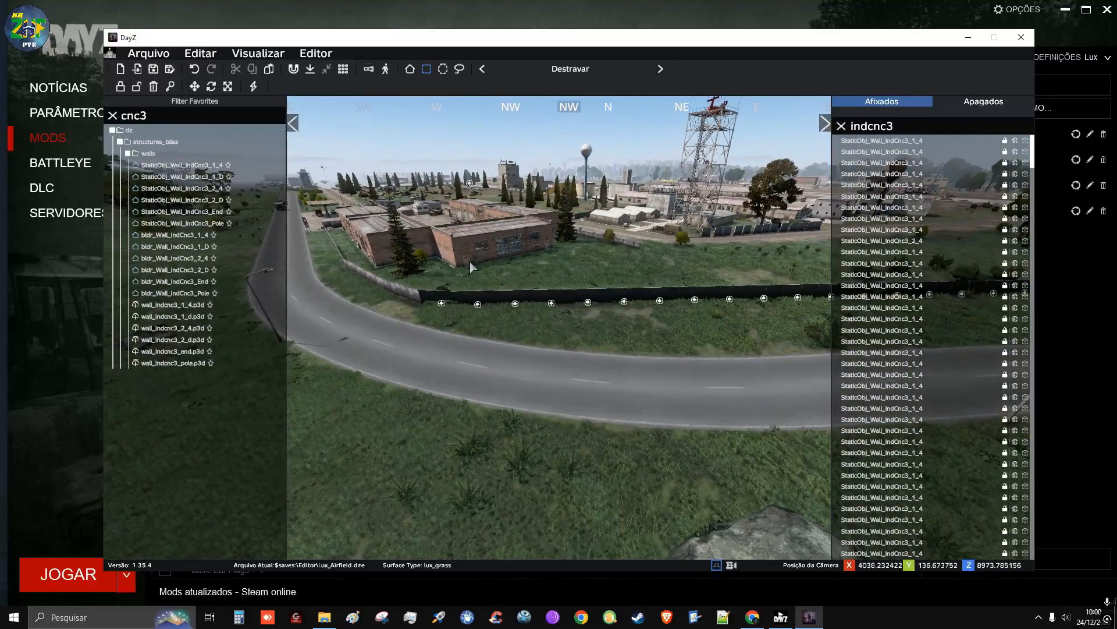
left_click_drag(421, 252, 806, 339)
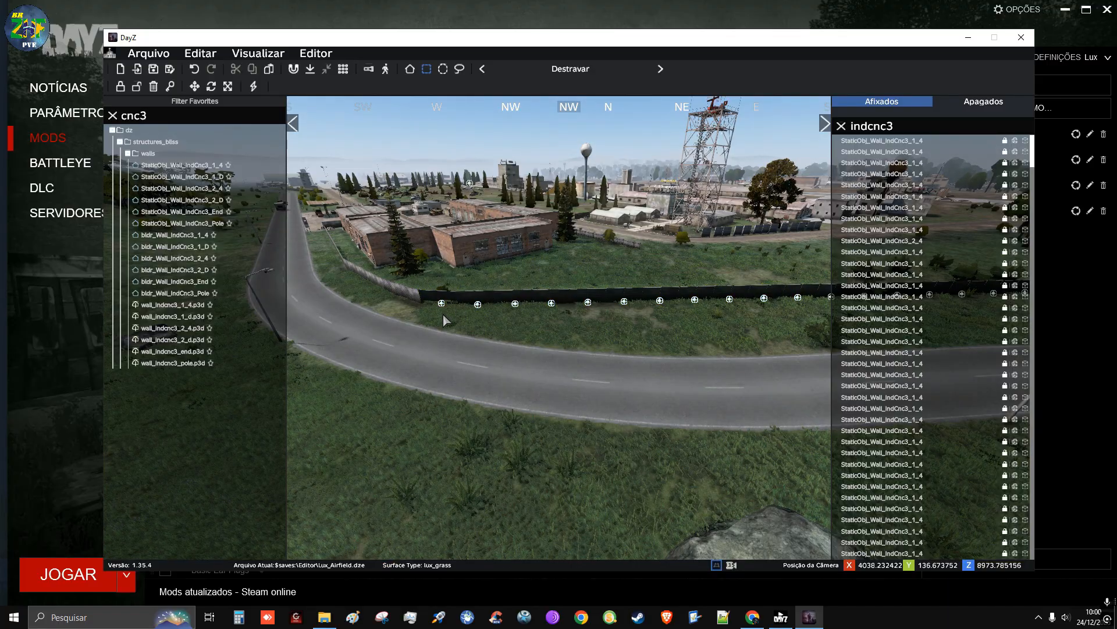
left_click_drag(440, 257, 794, 367)
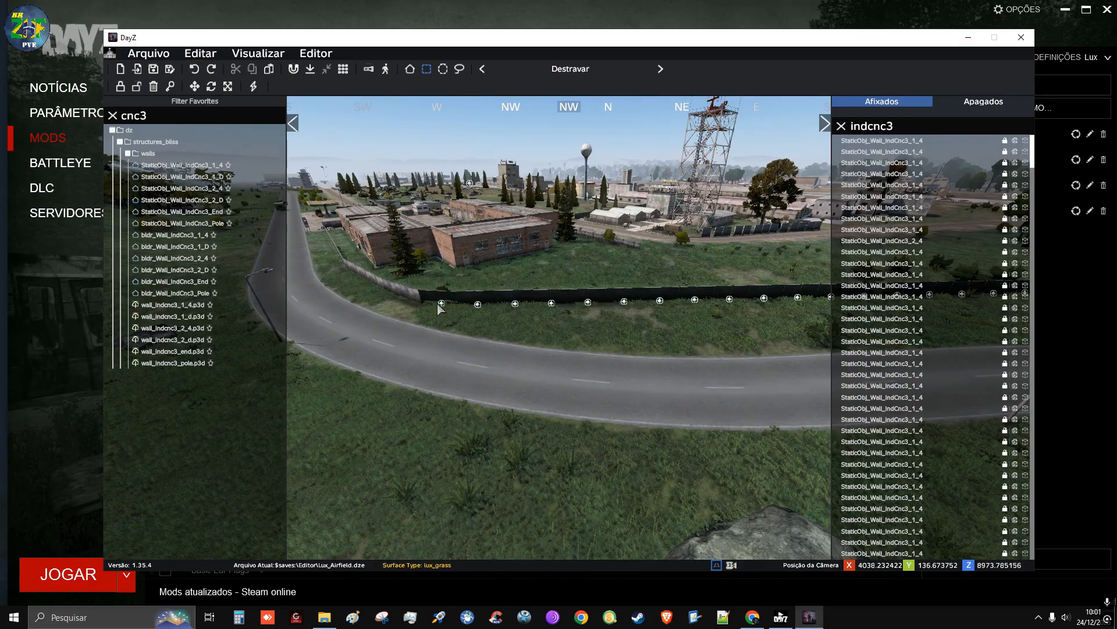
left_click_drag(419, 259, 752, 367)
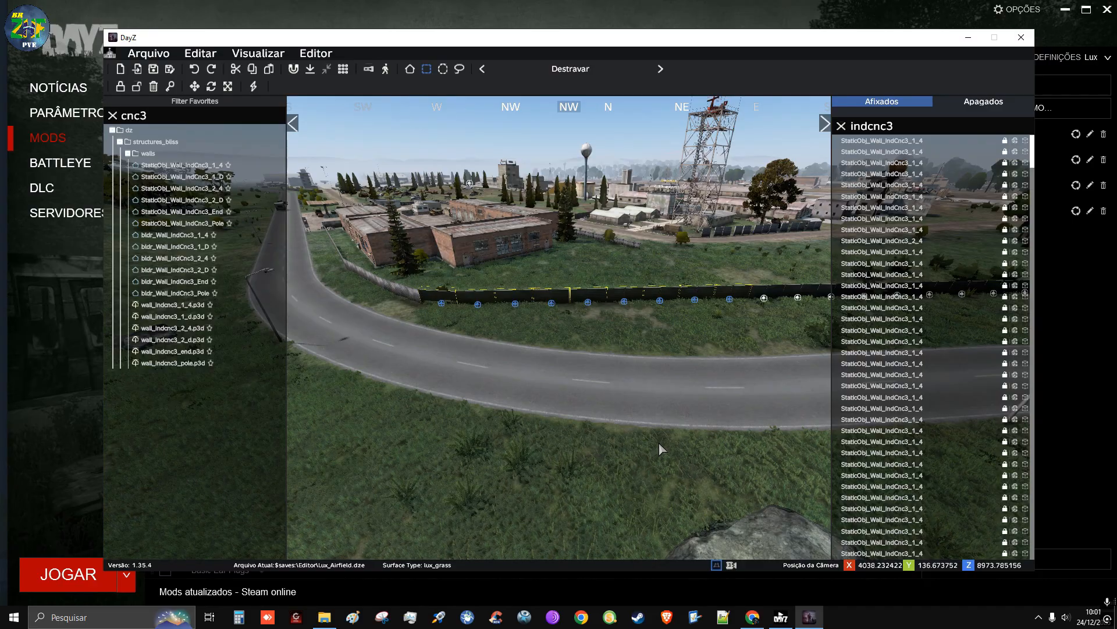
key("ctrl+d")
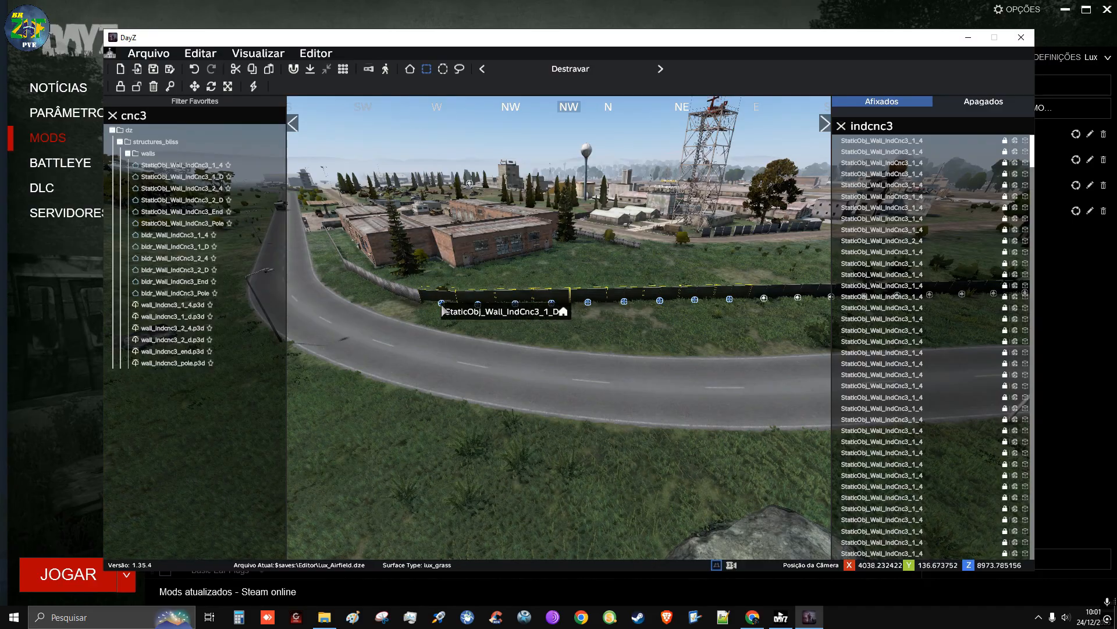
Place the copied row of nine sections in the woods near the wall's open end by the runway
left_click_drag(443, 310, 453, 534)
key("d")
key("q")
key("d")
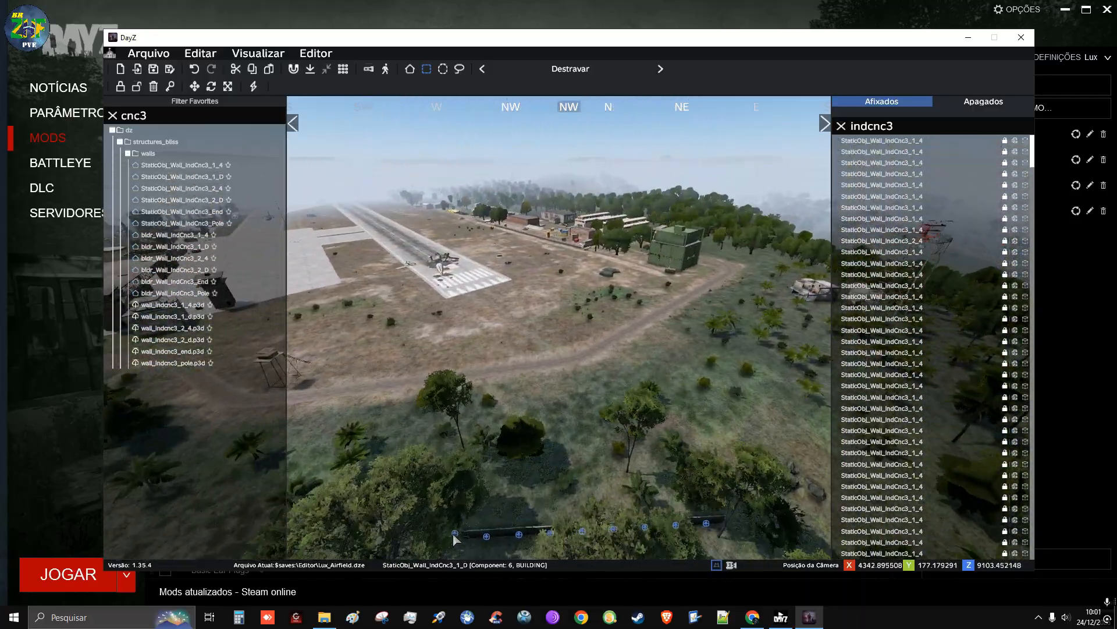
right_click_drag(451, 535, 408, 608)
Move the copied row against the wall's open end so that its first section closes the gap
mouse_move(603, 367)
right_mouse_down()
mouse_move(582, 387)
mouse_move(609, 345)
mouse_move(501, 361)
mouse_move(454, 340)
mouse_move(419, 349)
mouse_move(500, 352)
mouse_move(390, 323)
mouse_move(407, 335)
mouse_move(625, 341)
mouse_move(619, 376)
mouse_move(652, 361)
mouse_move(595, 372)
right_mouse_up()
key("d")
key("w")
key("w")
key("s")
key("a")
key("w")
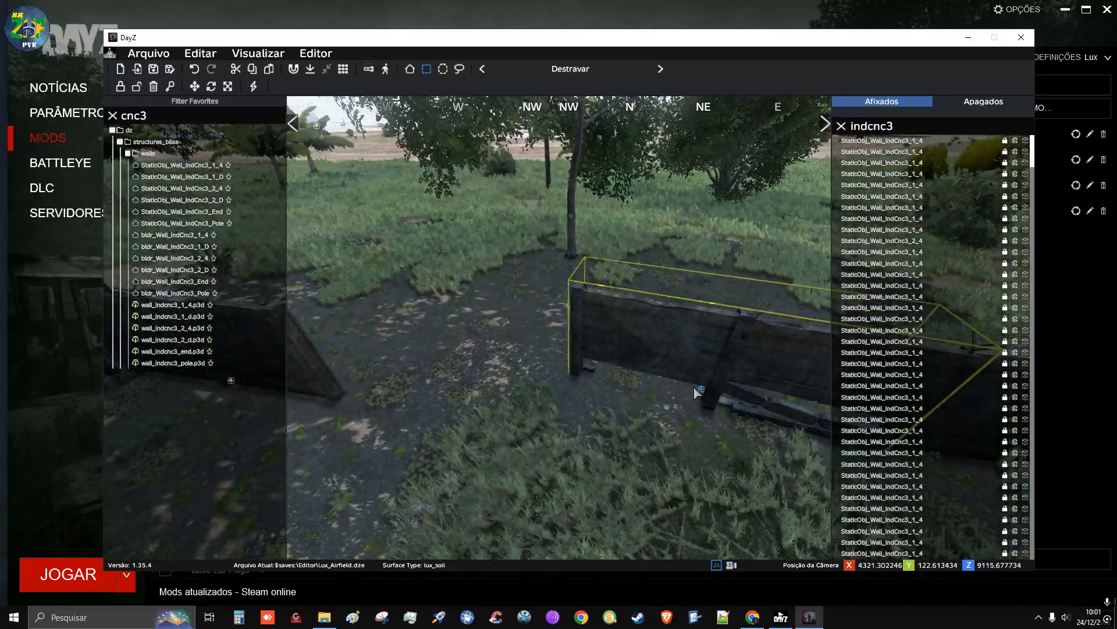
left_click_drag(694, 386, 481, 399)
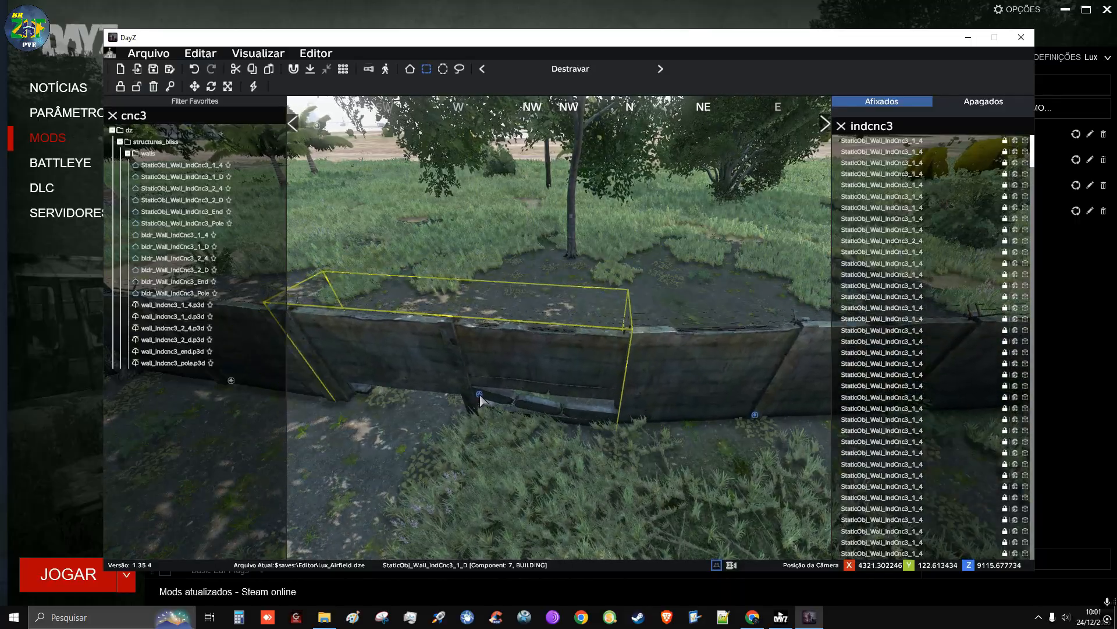
Examine the joined row of wall sections along its length and from above the trees
right_click_drag(531, 292, 218, 325)
key("s")
key("a")
key("w")
key("d")
key("a")
key("d")
key("q")
key("w")
key("w")
key("a")
key("d")
key("q")
key("w")
key("d")
key("a")
key("w")
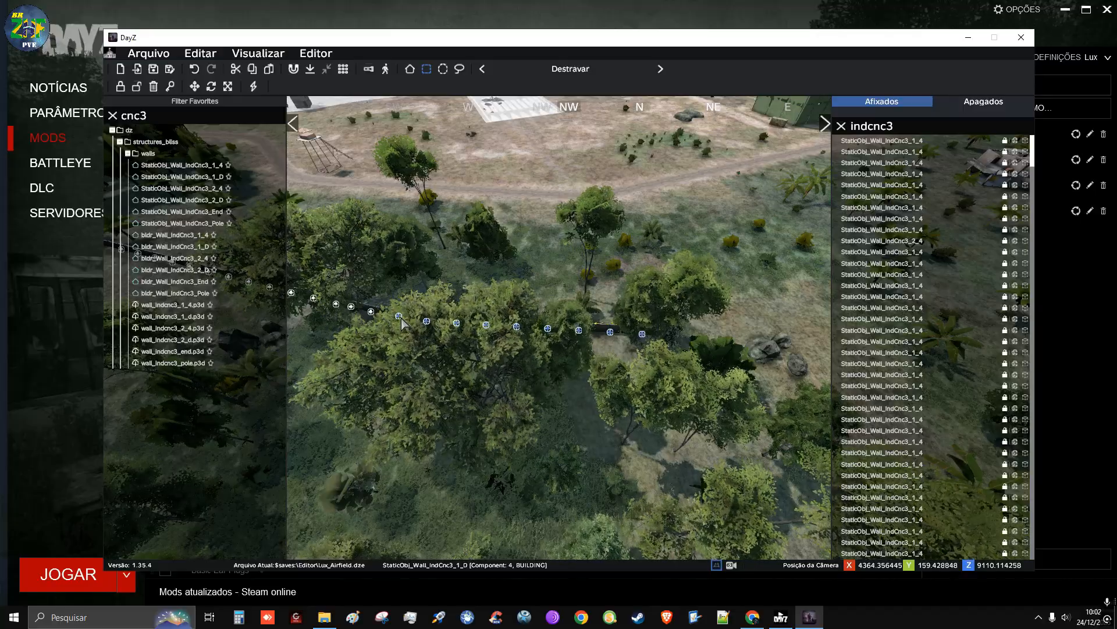
Place another copied row at the wall's new end, angle it northeast, and join it to the last section
left_click_drag(621, 349, 647, 331)
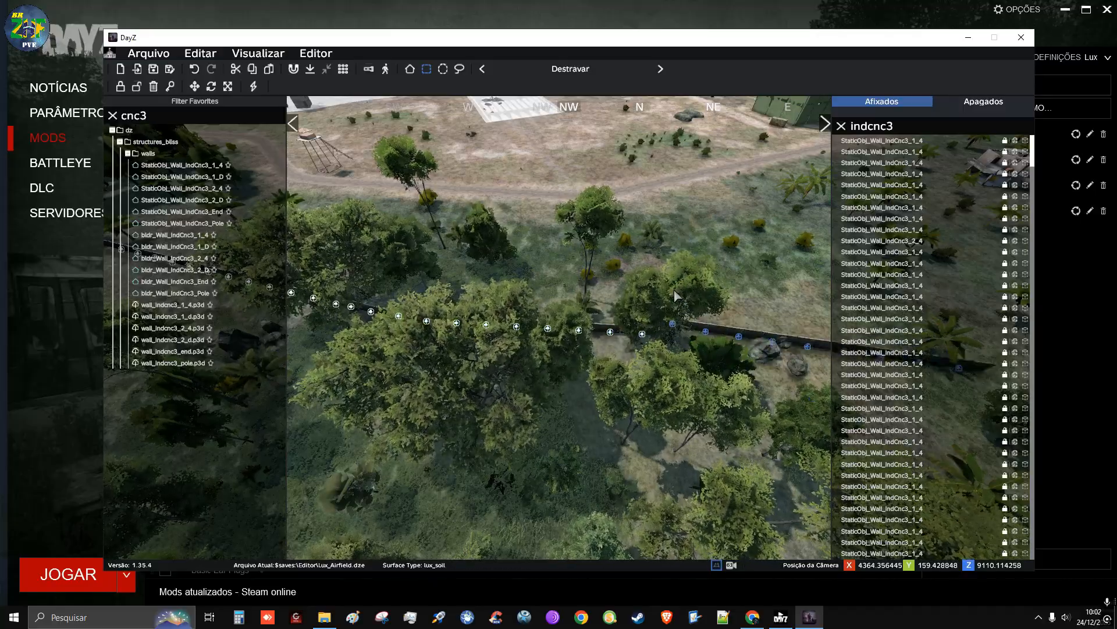
left_click_drag(674, 290, 635, 282, "shift")
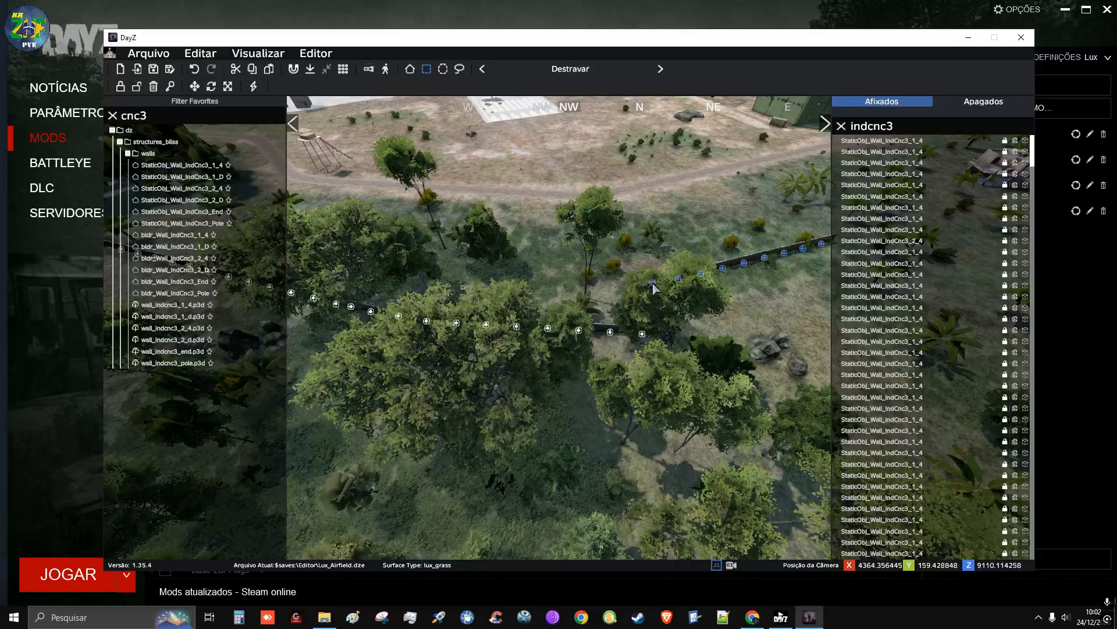
key("w")
right_click_drag(690, 334, 795, 352)
key("w")
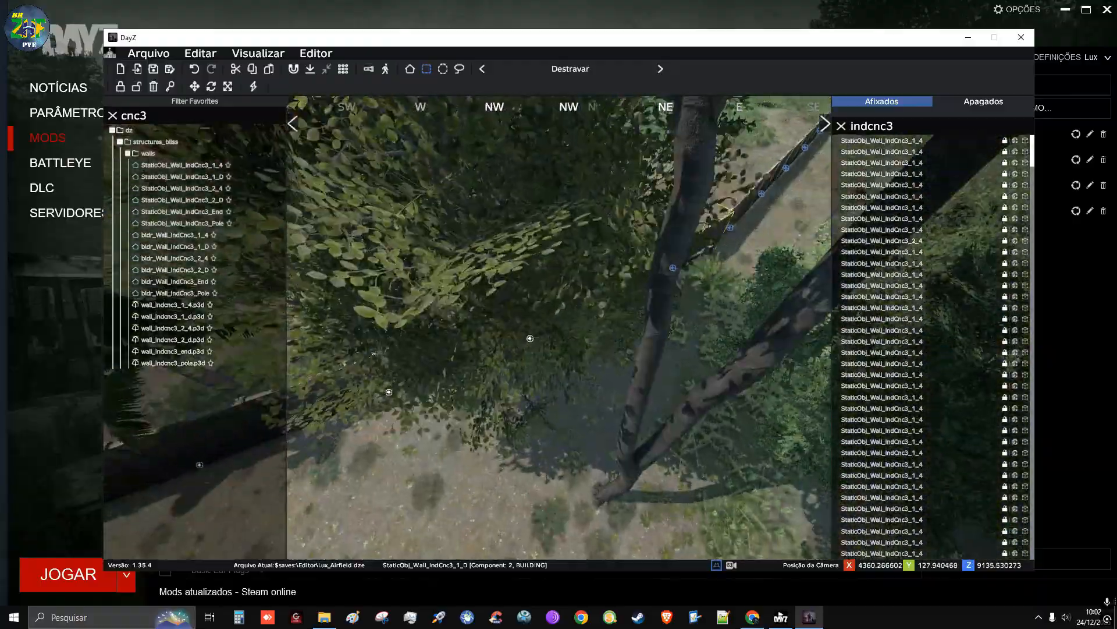
key("w")
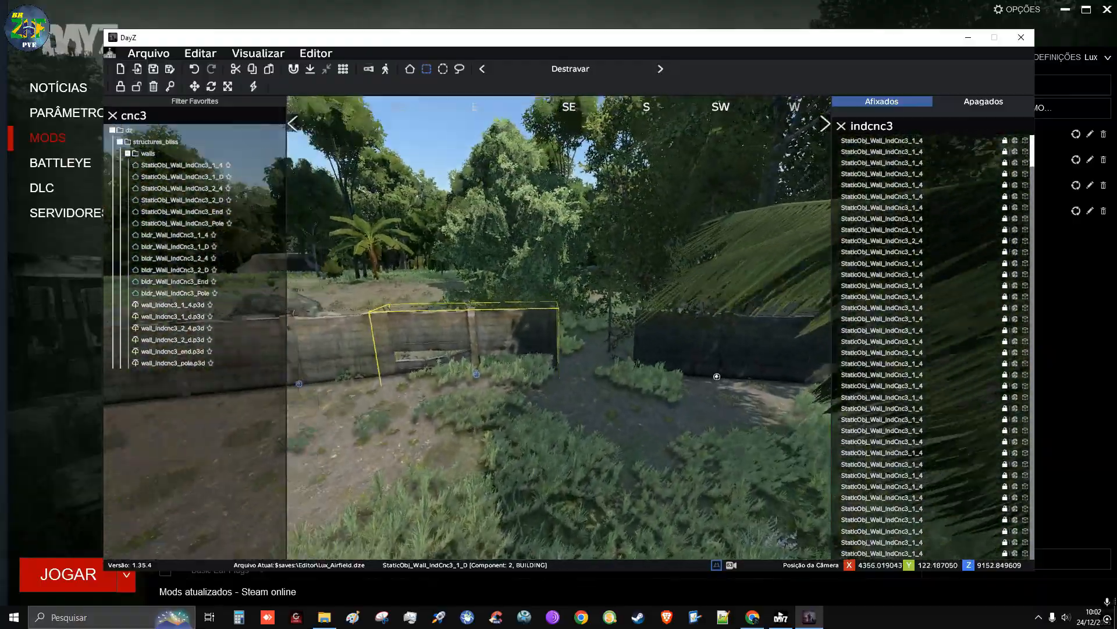
key("s")
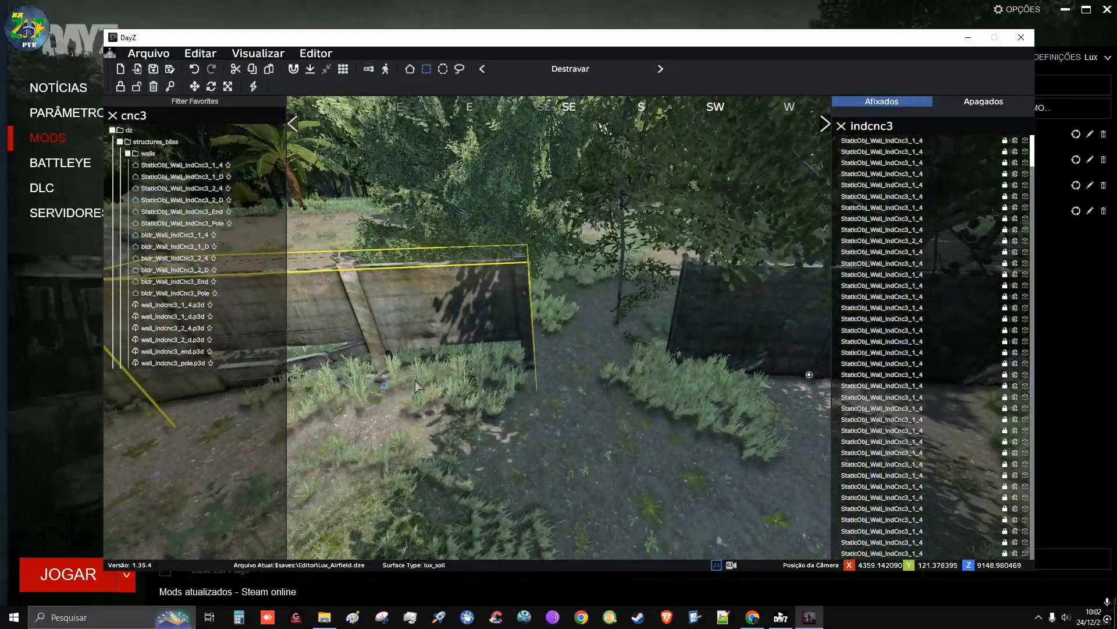
left_click_drag(386, 392, 529, 384)
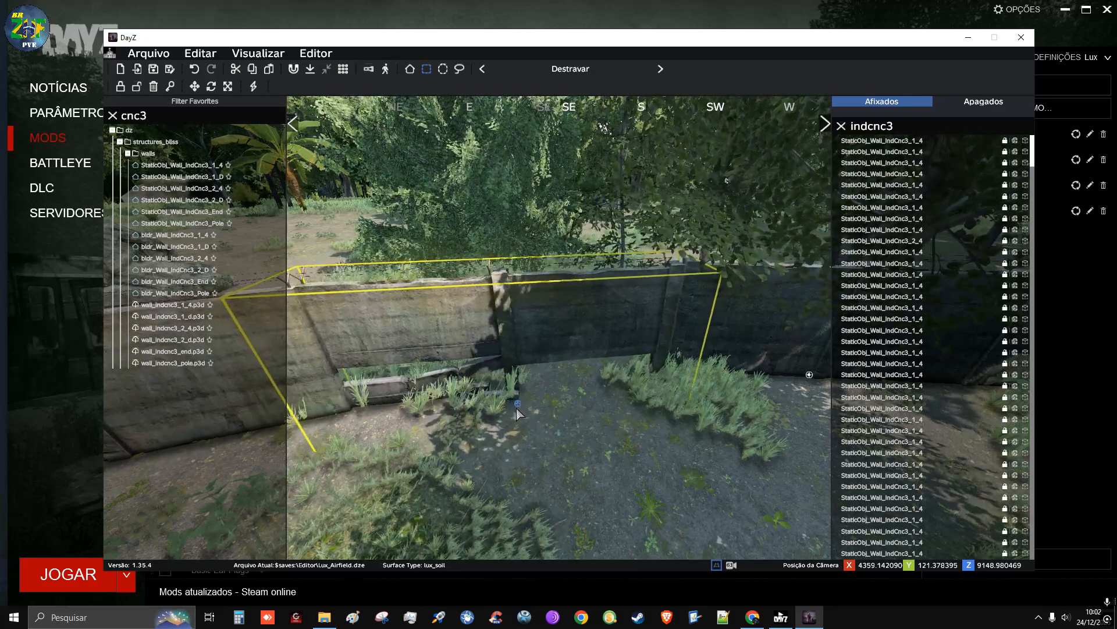
Examine the angled row from above and the open ground between its end and the lattice tower
key("q")
right_click_drag(517, 410, 94, 424)
key("d")
key("s")
key("q")
key("w")
key("d")
key("q")
key("d")
key("q")
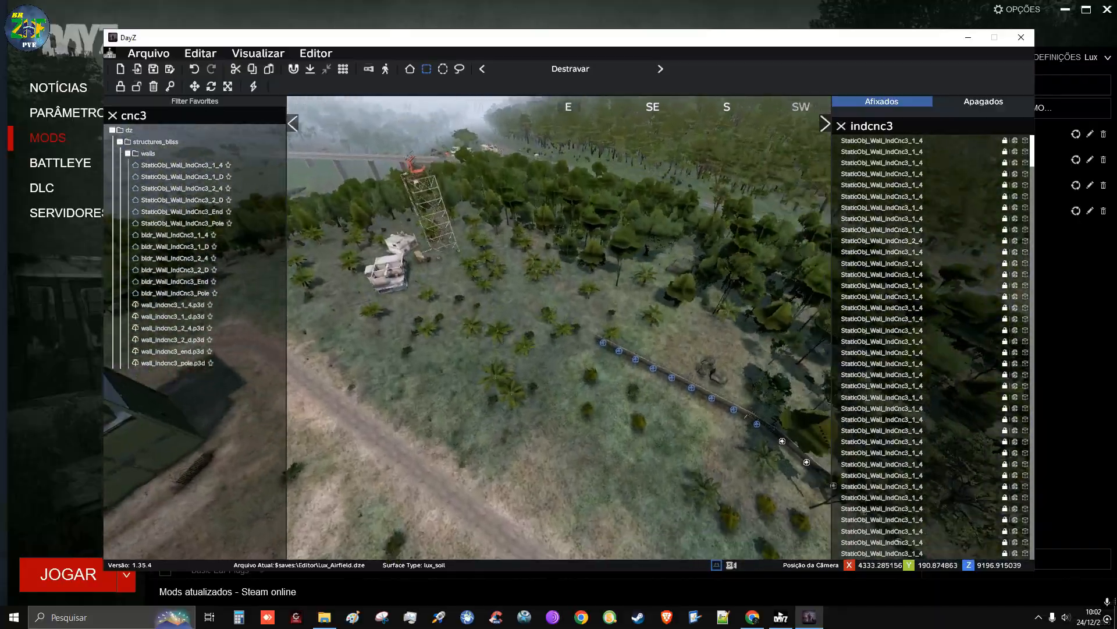
key("w")
mouse_move(559, 328)
right_mouse_down()
mouse_move(582, 372)
mouse_move(623, 375)
mouse_move(564, 337)
right_mouse_up()
key("s")
key("q")
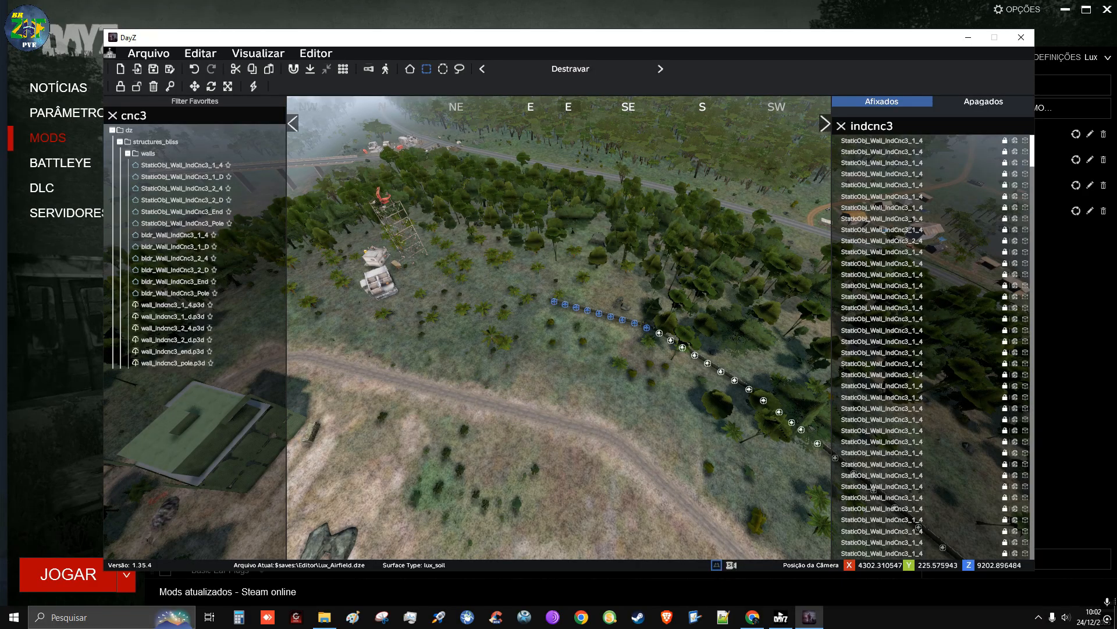
key("a")
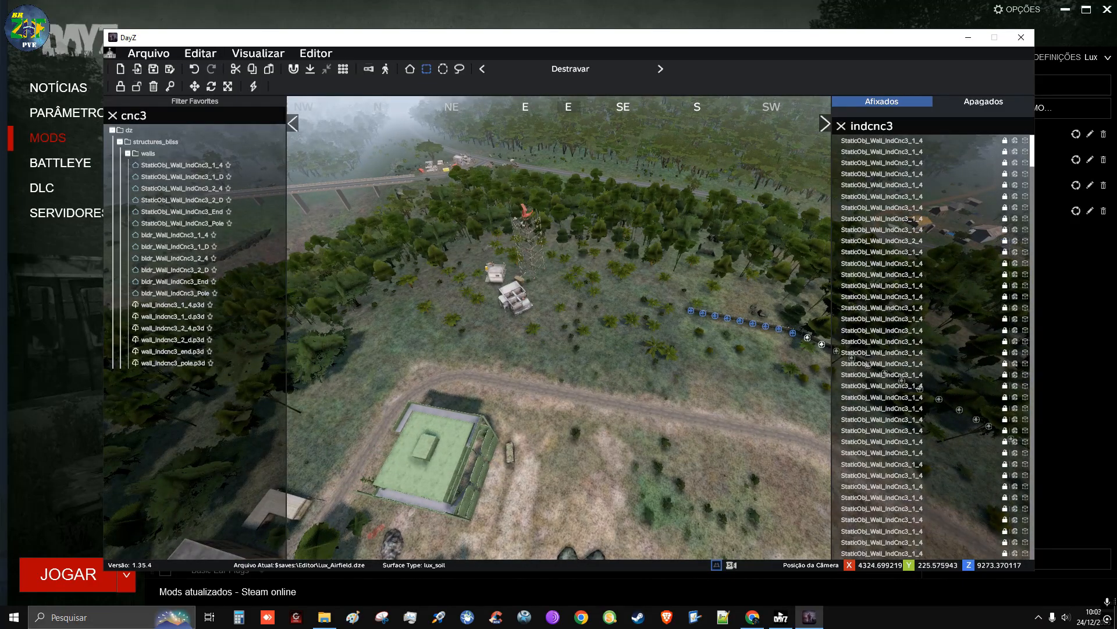
key("w")
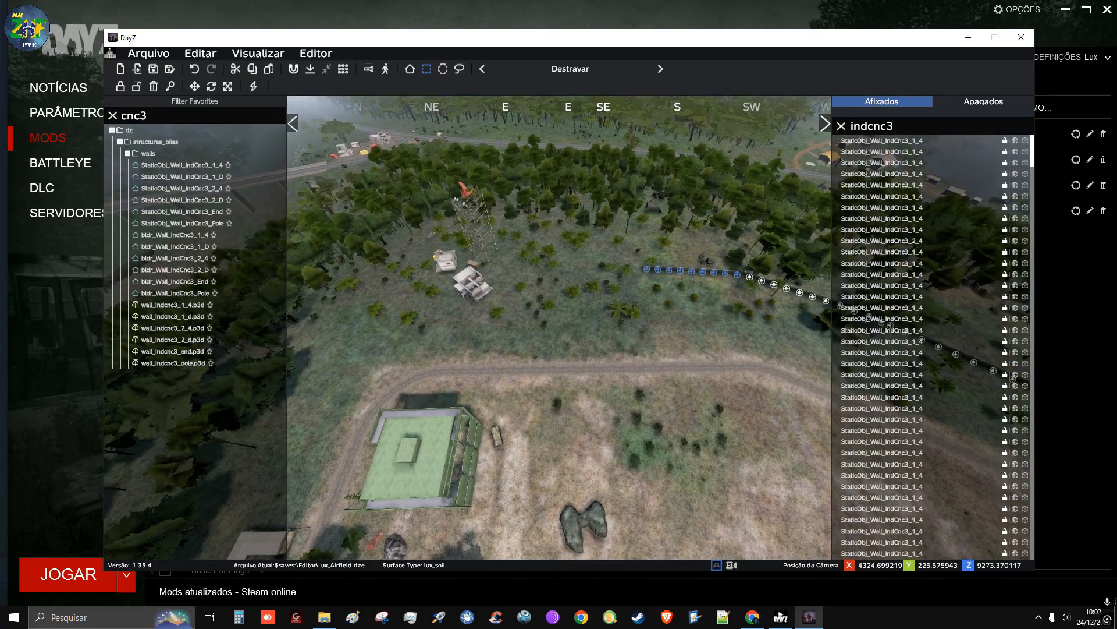
key("w")
key("d")
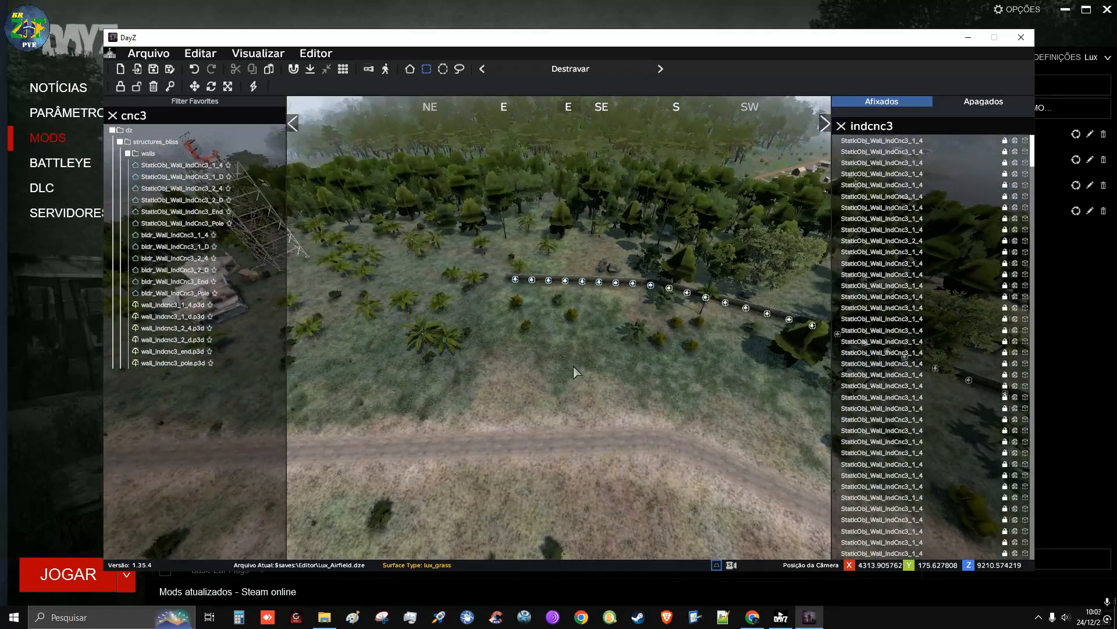
Place another copied row in the palm grove near the lattice tower and join it to the wall's end
left_click_drag(479, 227, 657, 325)
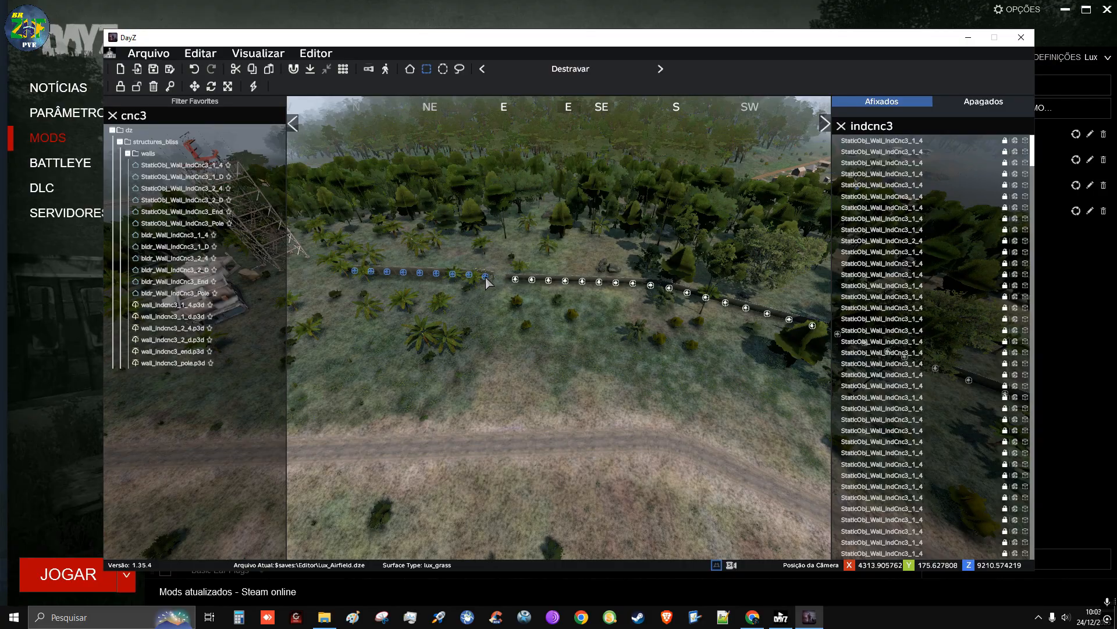
right_click_drag(526, 337, 896, 302)
key("w")
key("w")
key("a")
key("w")
right_click_drag(600, 291, 568, 333)
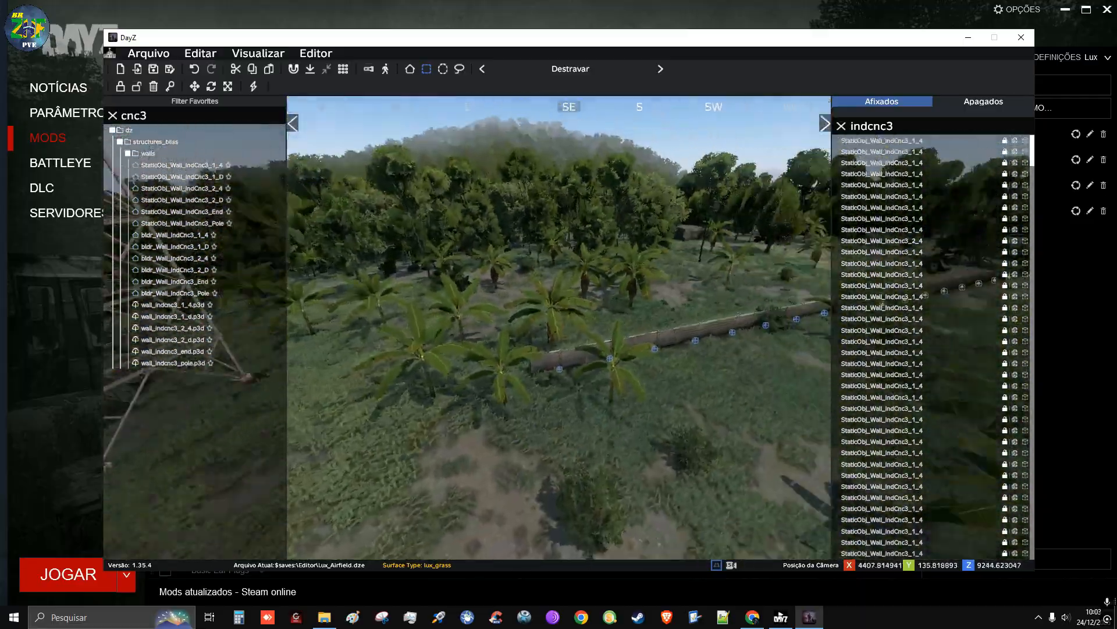
key("a")
mouse_move(568, 333)
right_mouse_down()
mouse_move(620, 333)
mouse_move(416, 334)
mouse_move(460, 334)
mouse_move(607, 374)
mouse_move(663, 364)
mouse_move(524, 334)
mouse_move(521, 370)
mouse_move(454, 369)
mouse_move(623, 343)
mouse_move(558, 291)
mouse_move(646, 373)
mouse_move(643, 343)
mouse_move(574, 334)
mouse_move(579, 350)
right_mouse_up()
Check the newly joined row, deselect it, and save the Lux_Airfield.dze file
key("w")
key("s")
key("d")
key("z")
key("q")
key("s")
key("q")
key("z")
key("w")
key("z")
key("s")
key("q")
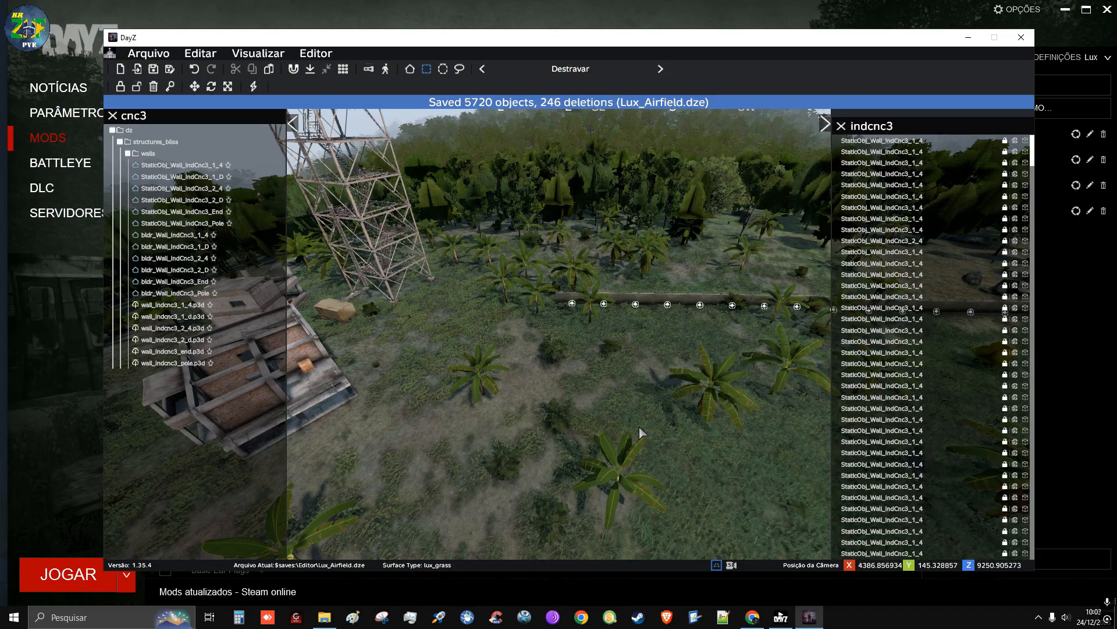
Examine the wall's end among the palms from several angles around the lattice tower and ruined buildings
right_click_drag(641, 429, 440, 460)
key("d")
key("q")
key("d")
key("a")
key("w")
key("s")
key("w")
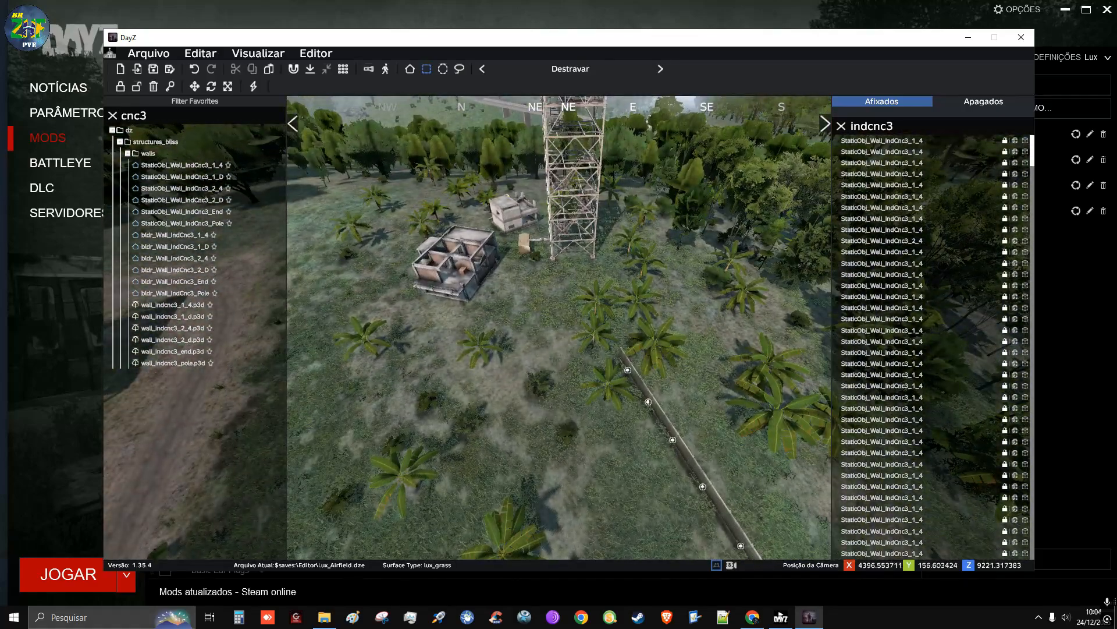
key("s")
right_click_drag(439, 460, 550, 380)
key("w")
key("w")
key("a")
key("w")
key("w")
key("s")
key("s")
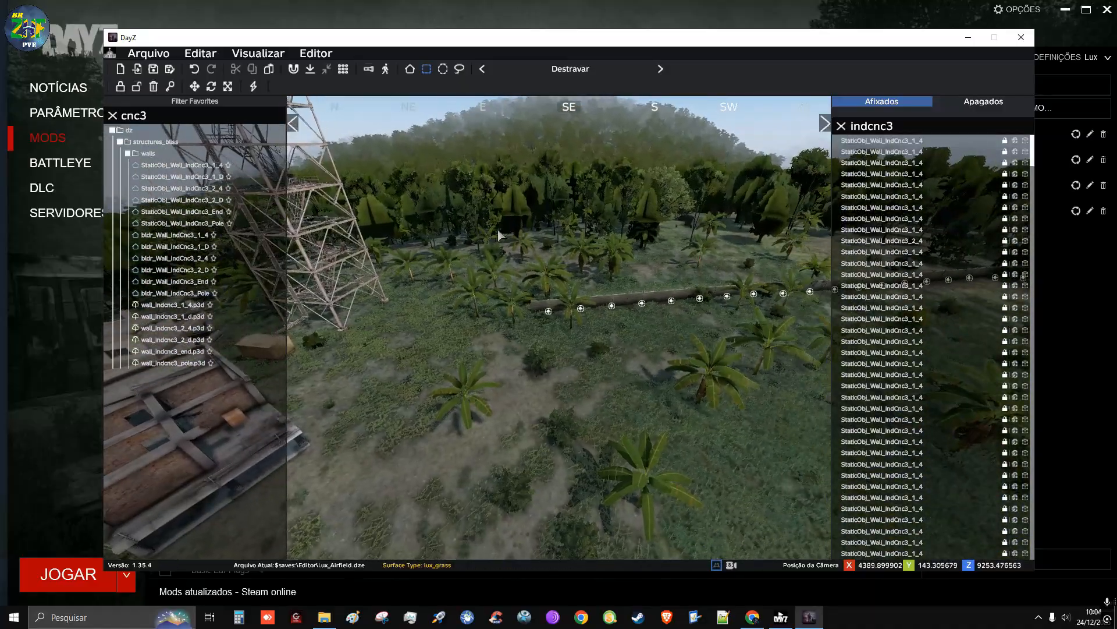
Place another copied row at the wall's end, turned to form a corner leading towards the woods
left_click_drag(495, 231, 704, 364)
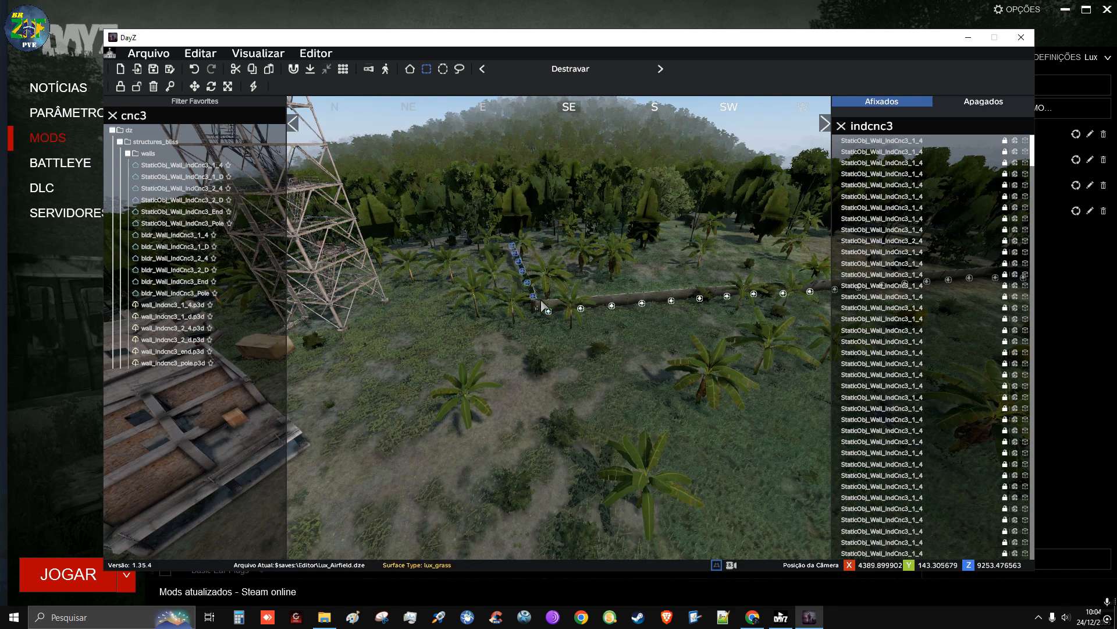
left_click_drag(523, 306, 531, 305)
key("d")
right_click_drag(690, 298, 152, 261)
key("w")
key("w")
key("q")
key("a")
key("d")
key("w")
key("w")
key("d")
key("d")
key("d")
key("d")
Move the turned row of wall sections beside the wall's end and lower it to ground level
right_click_drag(639, 356, 631, 357)
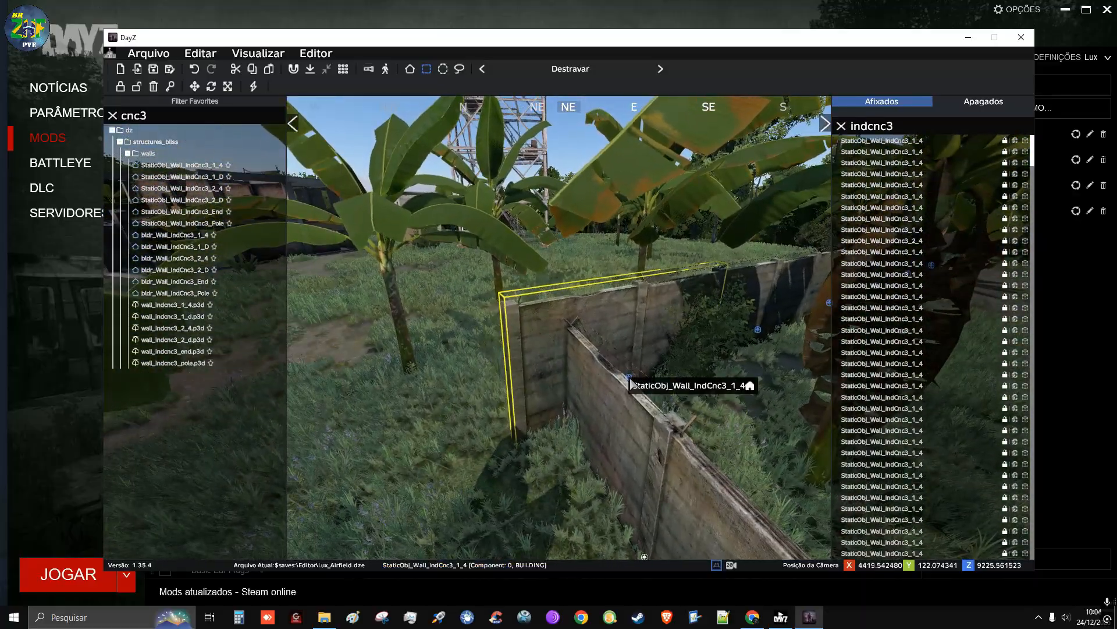
left_click_drag(632, 384, 663, 285)
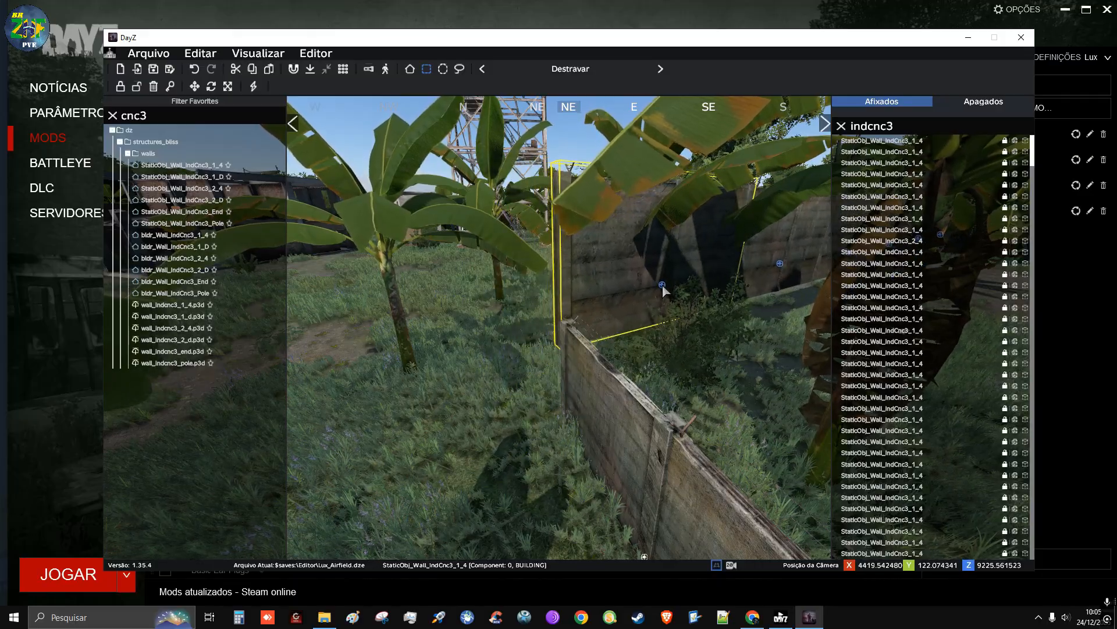
right_click_drag(662, 285, 852, 287)
key("a")
key("a")
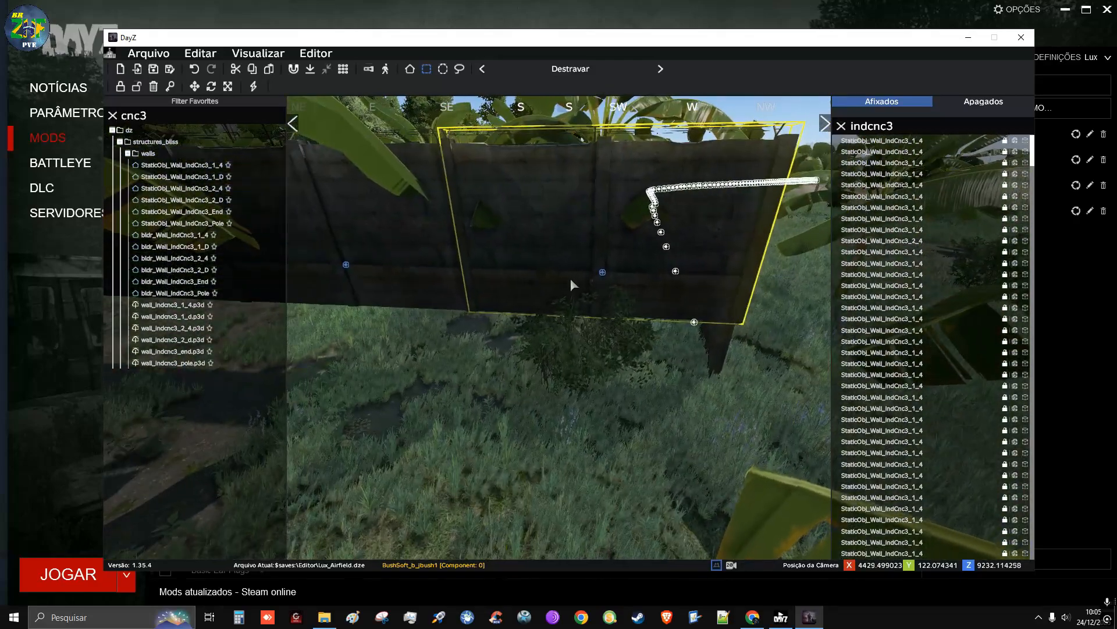
left_click_drag(603, 274, 574, 375)
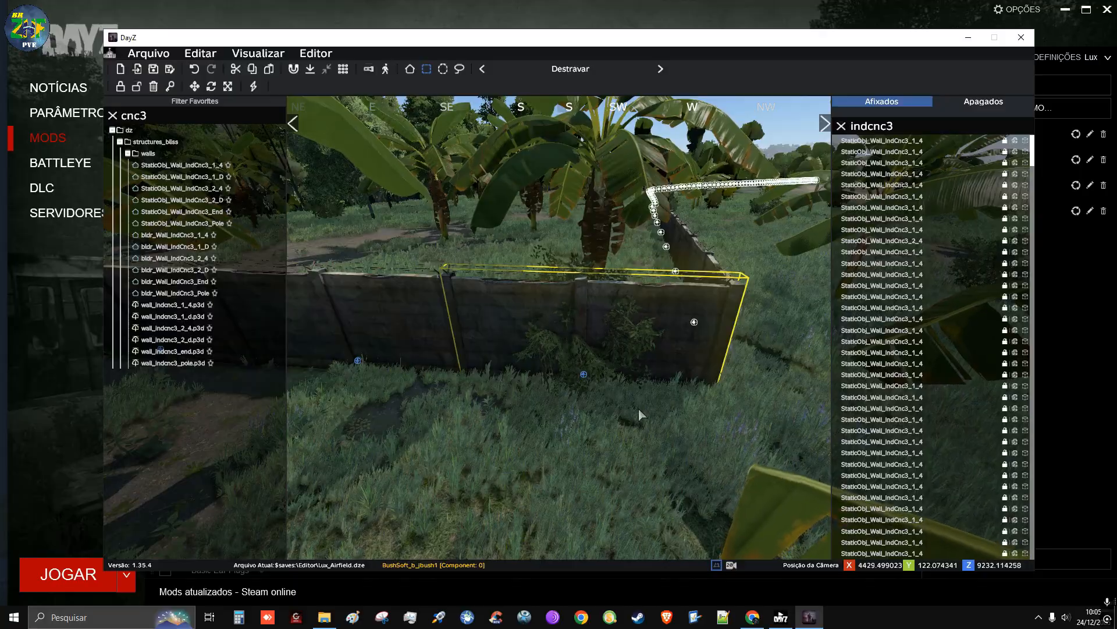
Align the turned row flush with the existing wall's end so the corner closes without a gap
key("d")
right_click_drag(638, 408, 454, 466)
key("d")
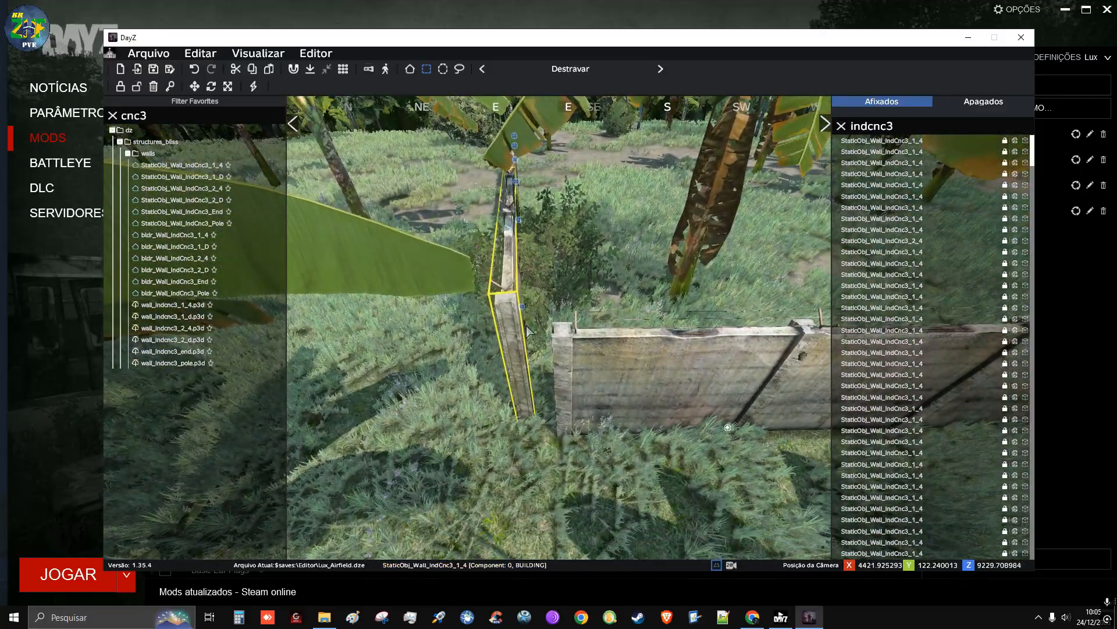
key("w")
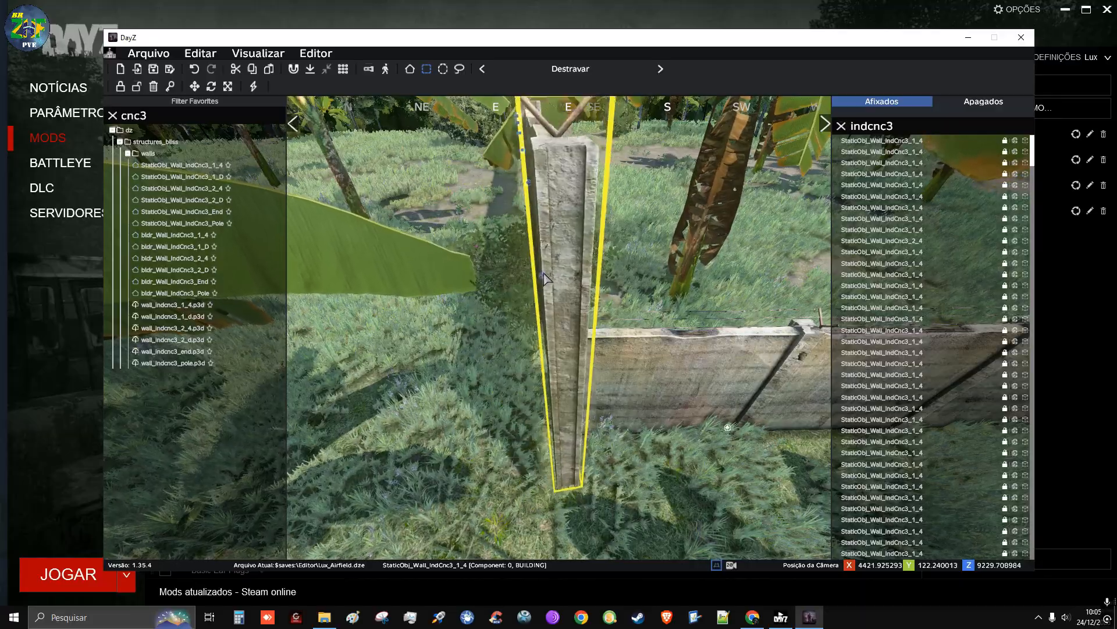
left_click_drag(529, 235, 545, 325)
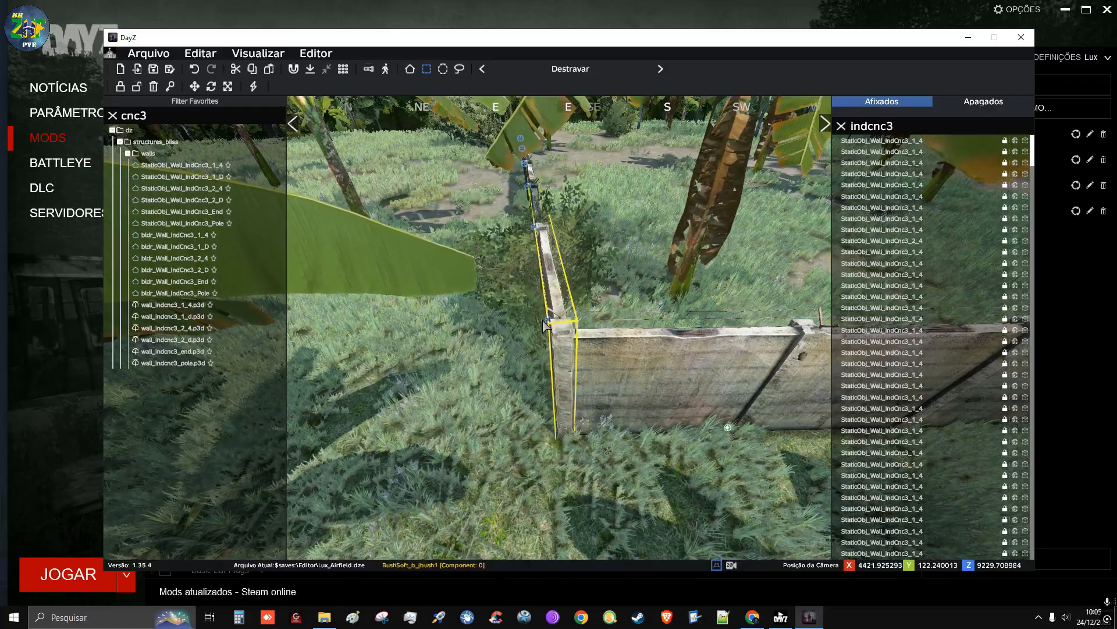
Deselect the joined corner row and save the Lux_Airfield.dze file
left_click(507, 336)
right_click_drag(508, 336, 579, 340)
key("a")
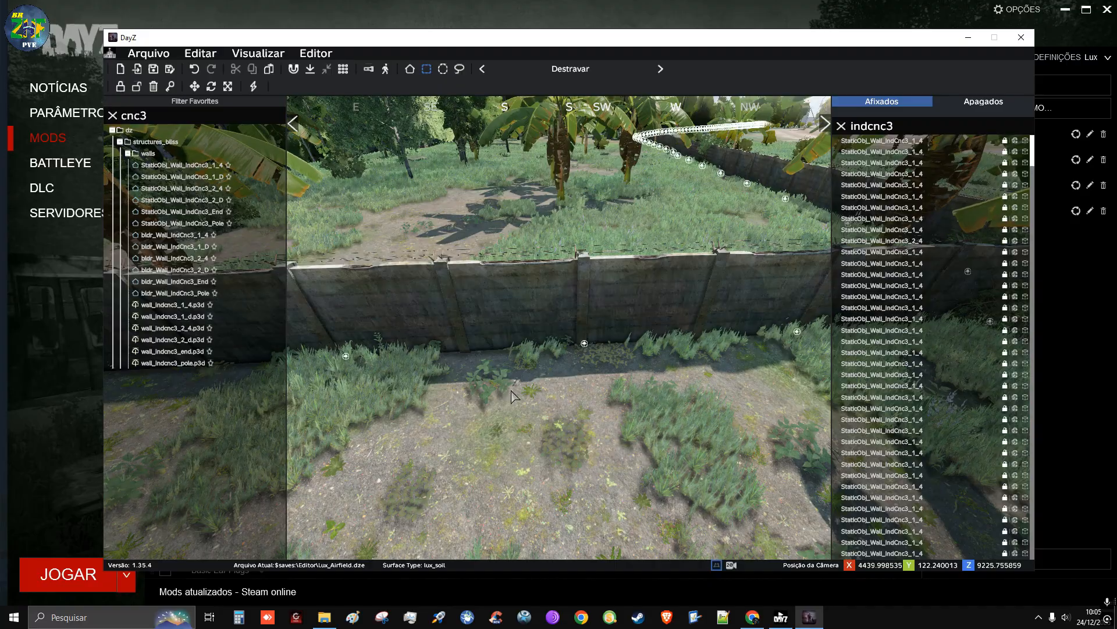
Try hiding one section of the new row and undo it
right_click(585, 343)
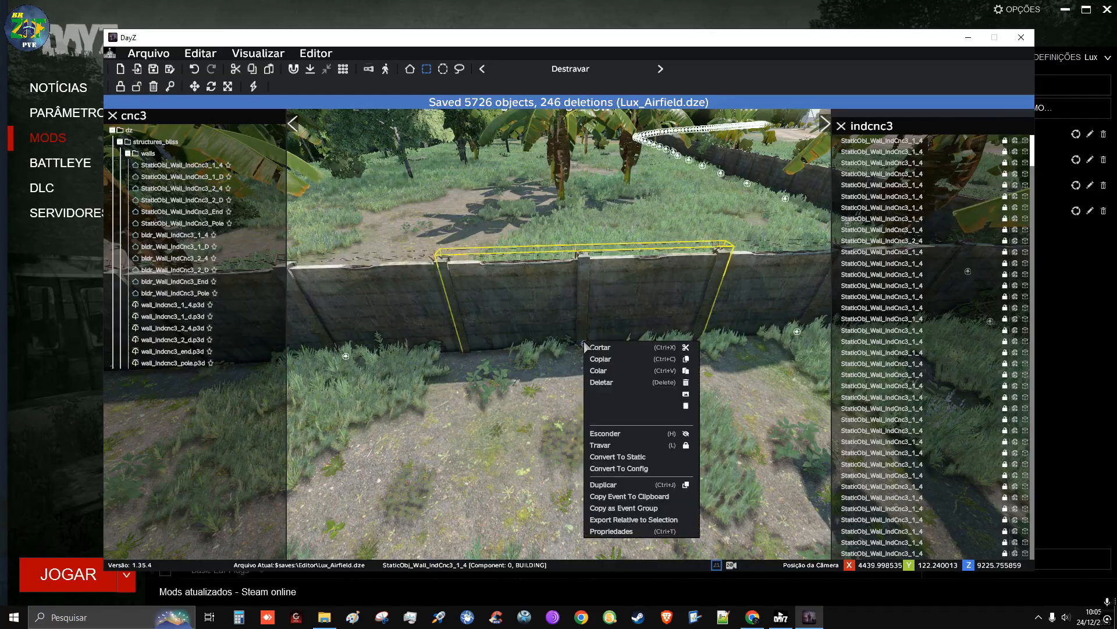
left_click(606, 433)
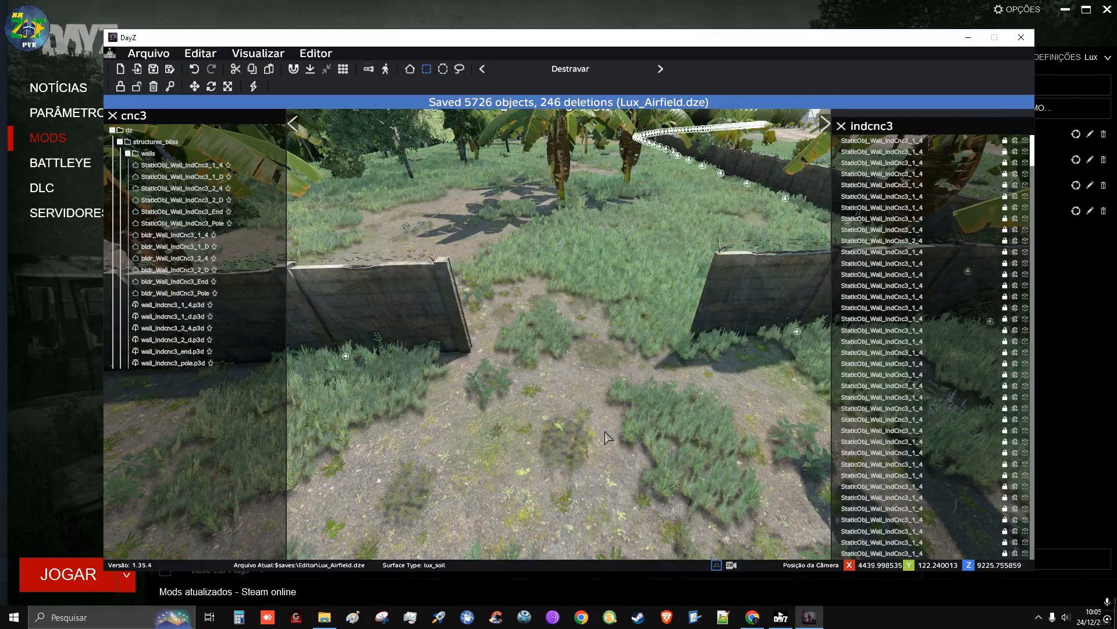
left_click(195, 69)
right_click(585, 344)
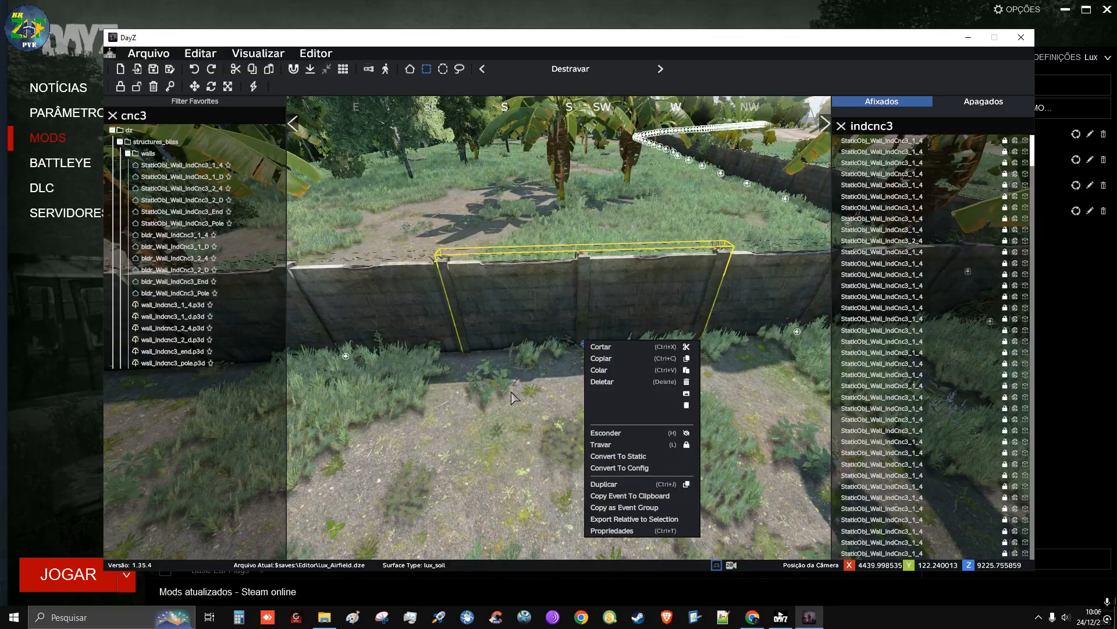
left_click(497, 435)
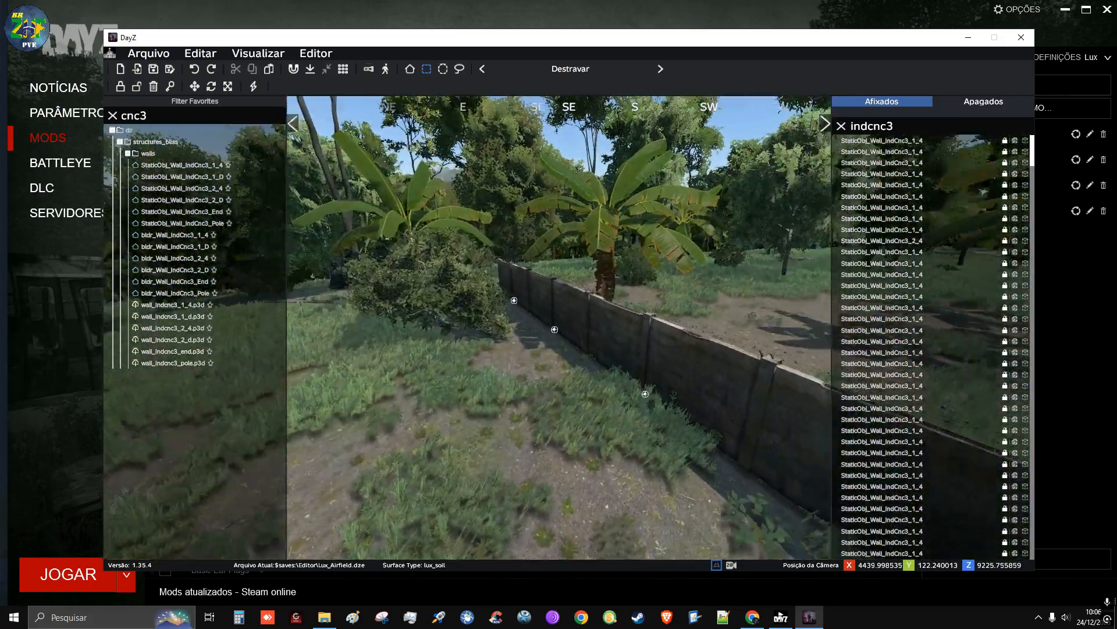
Select the row's last two wall sections and turn them north to form a second corner among the palms
key("a")
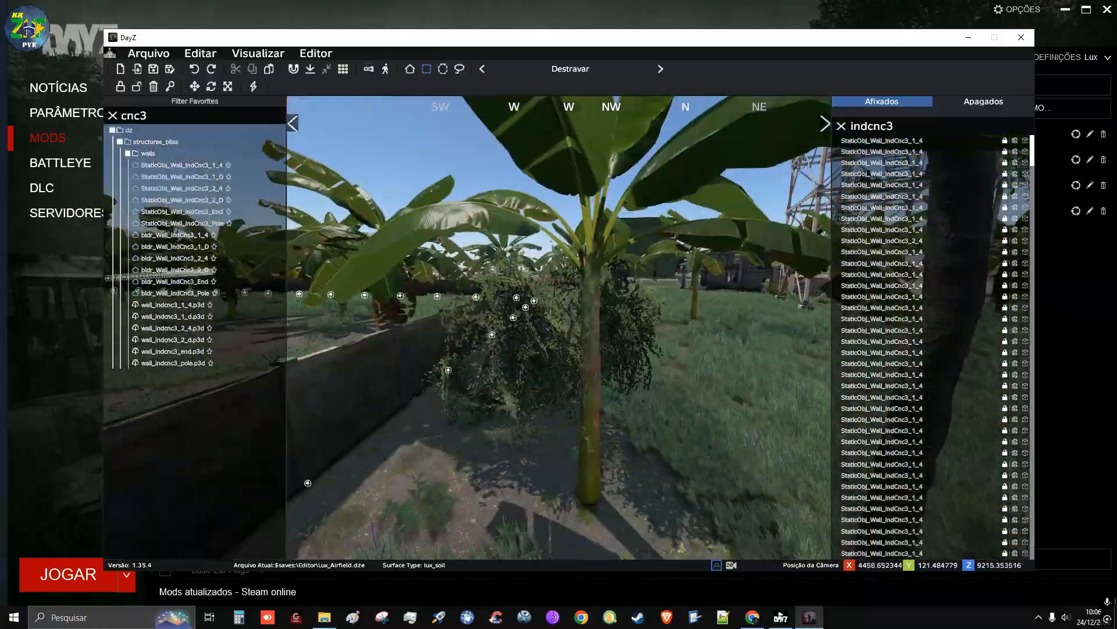
key("a")
key("q")
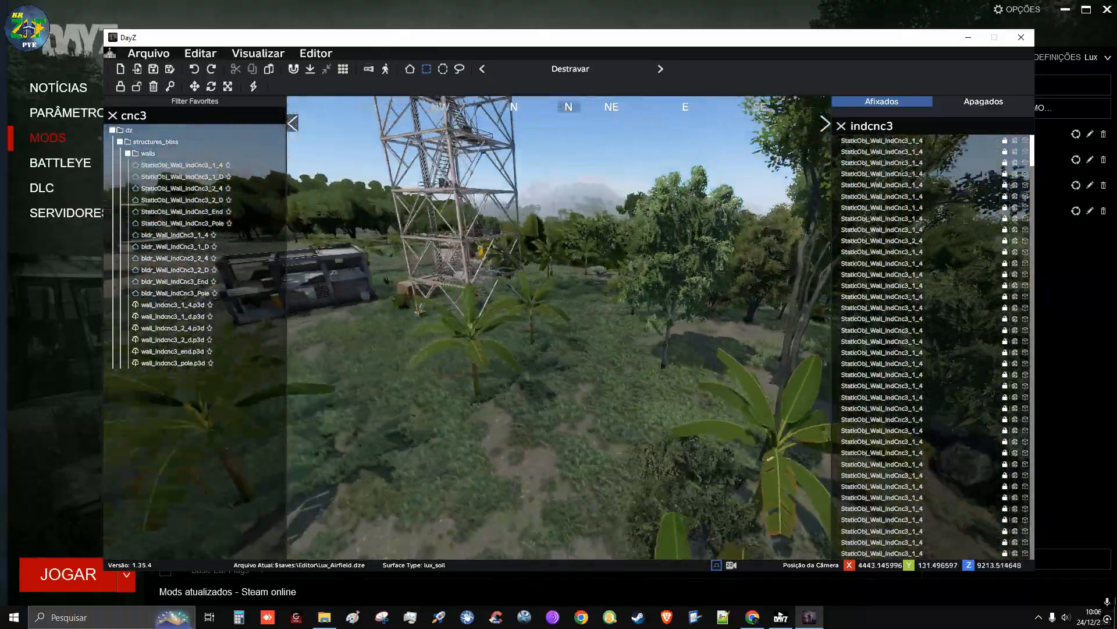
key("s")
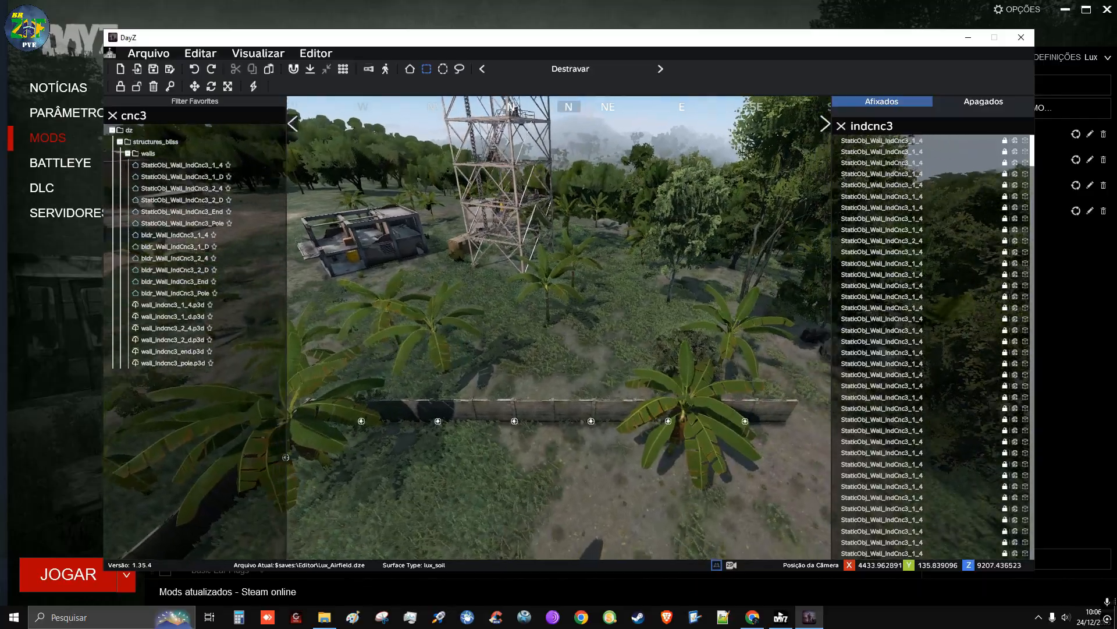
key("w")
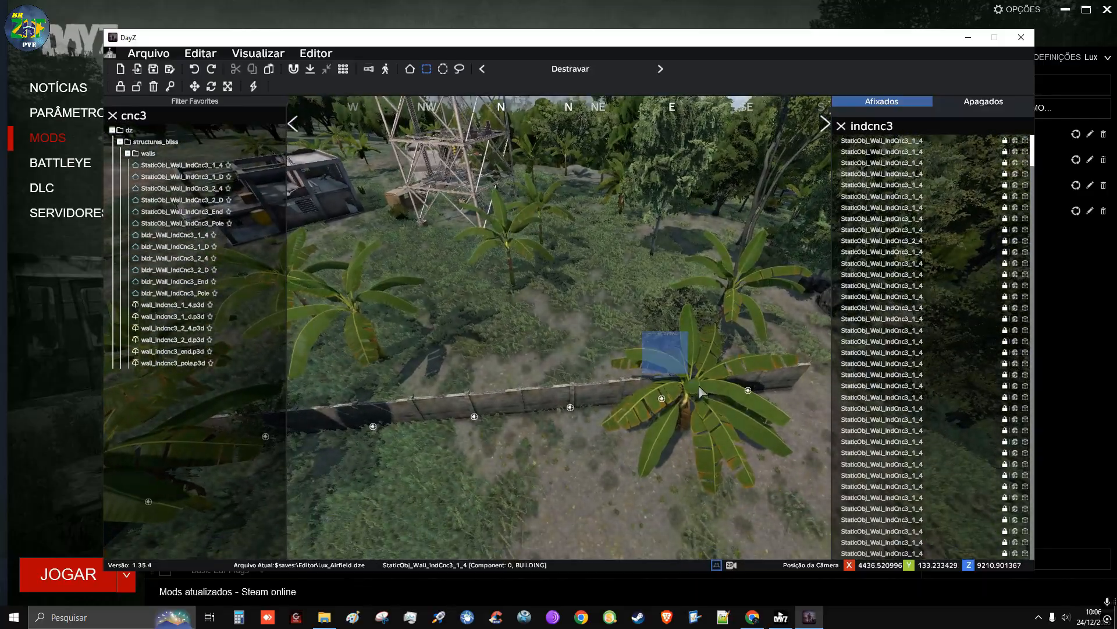
left_click_drag(700, 391, 788, 444)
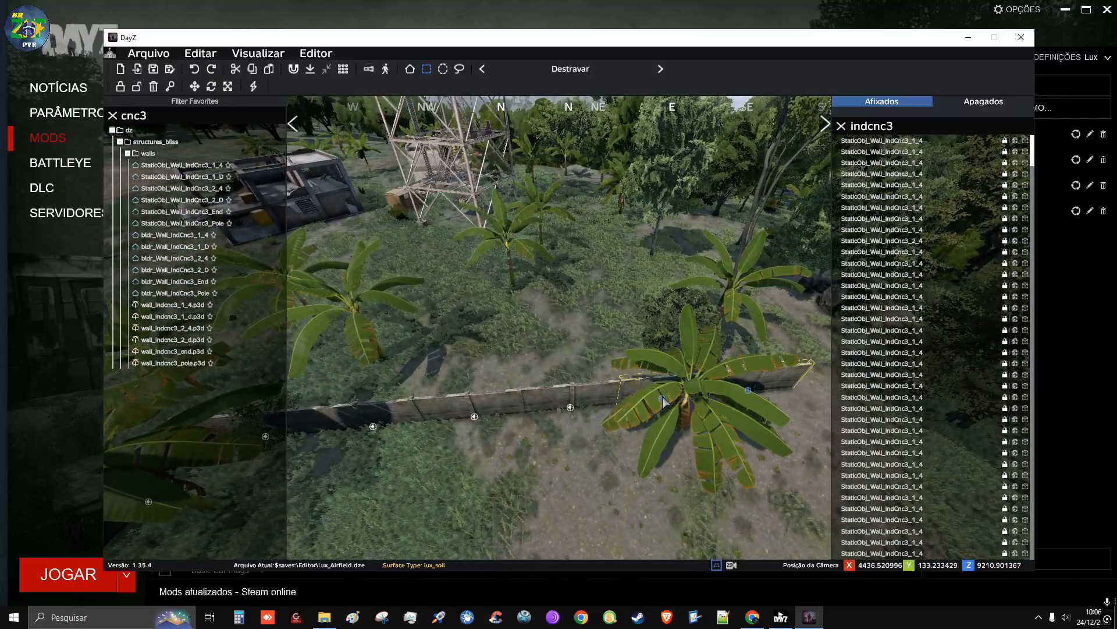
left_click_drag(618, 350, 606, 345)
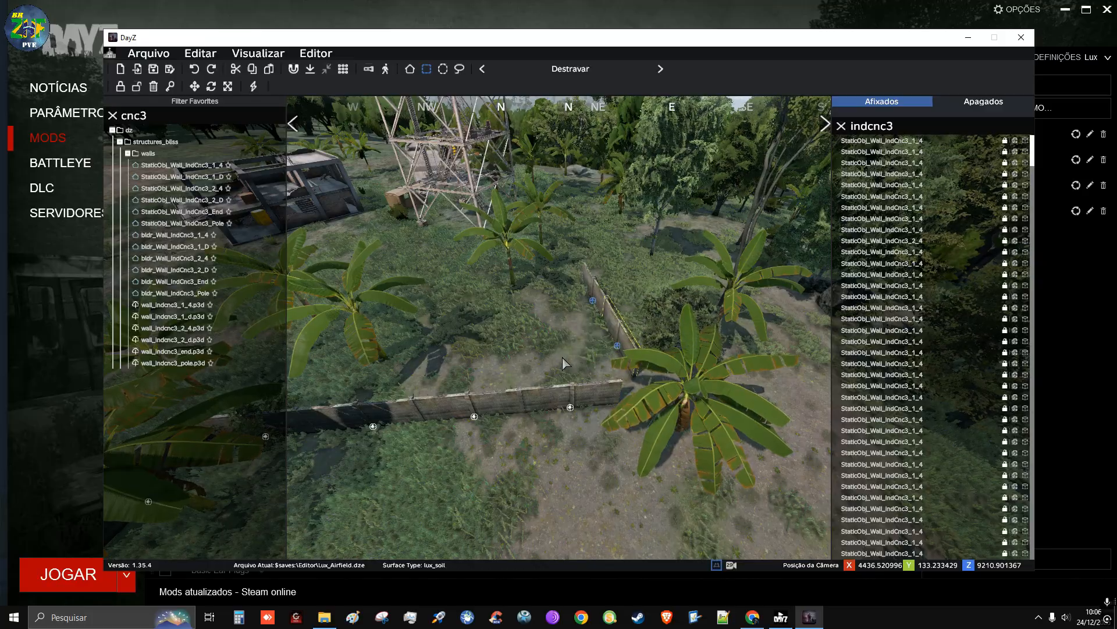
left_click_drag(554, 349, 606, 359)
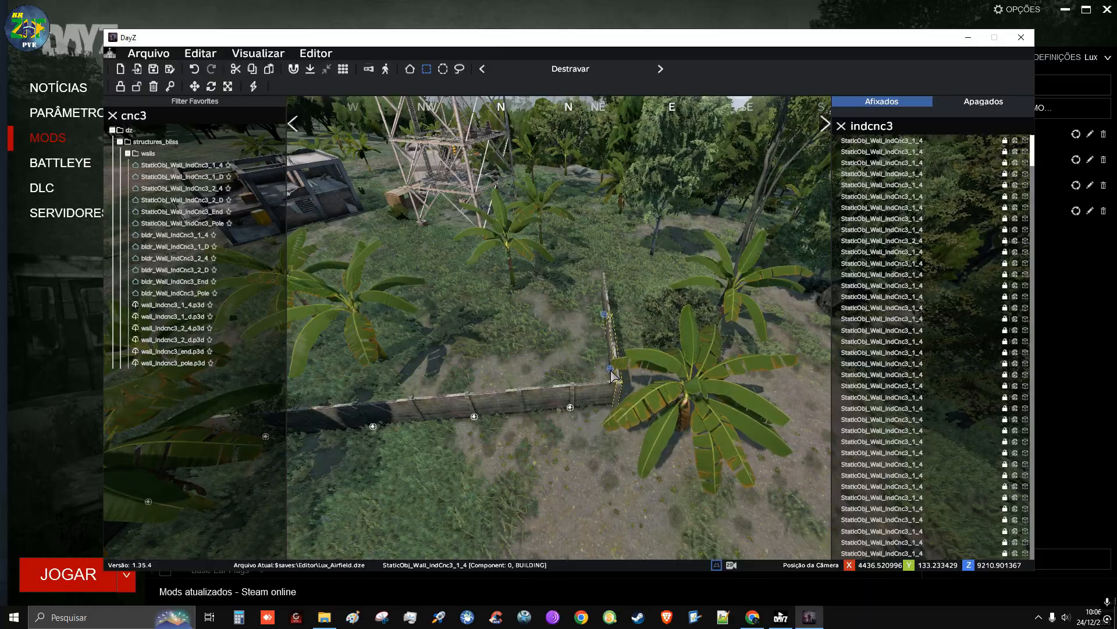
Fit the two turned sections against the wall's end to close the second corner
key("w")
key("d")
right_click_drag(611, 373, 116, 343)
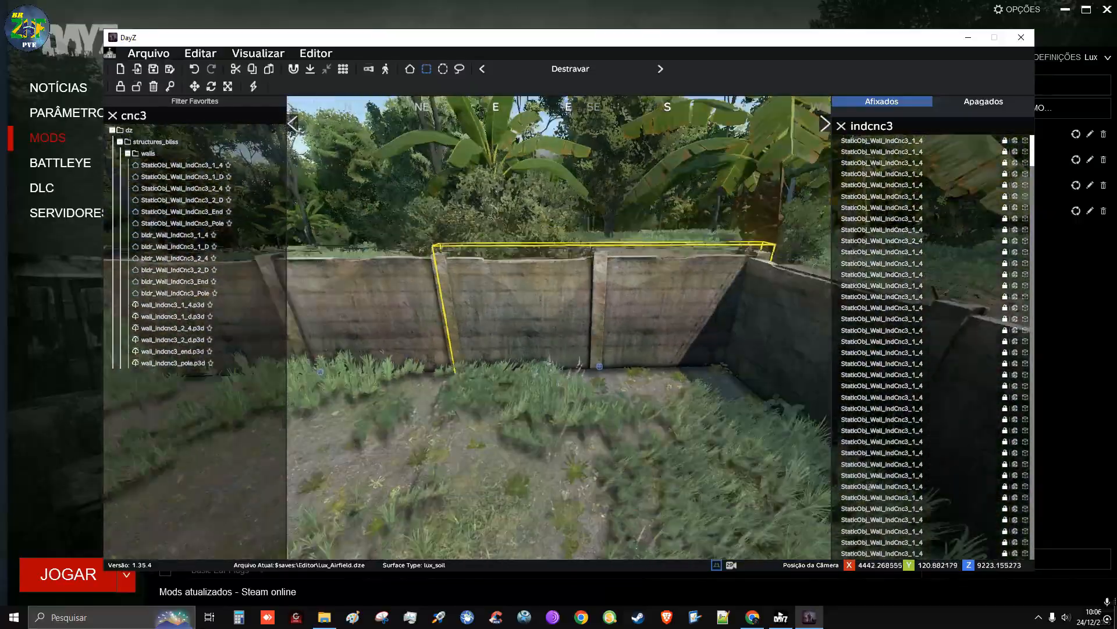
right_click_drag(593, 319, 573, 320)
key("s")
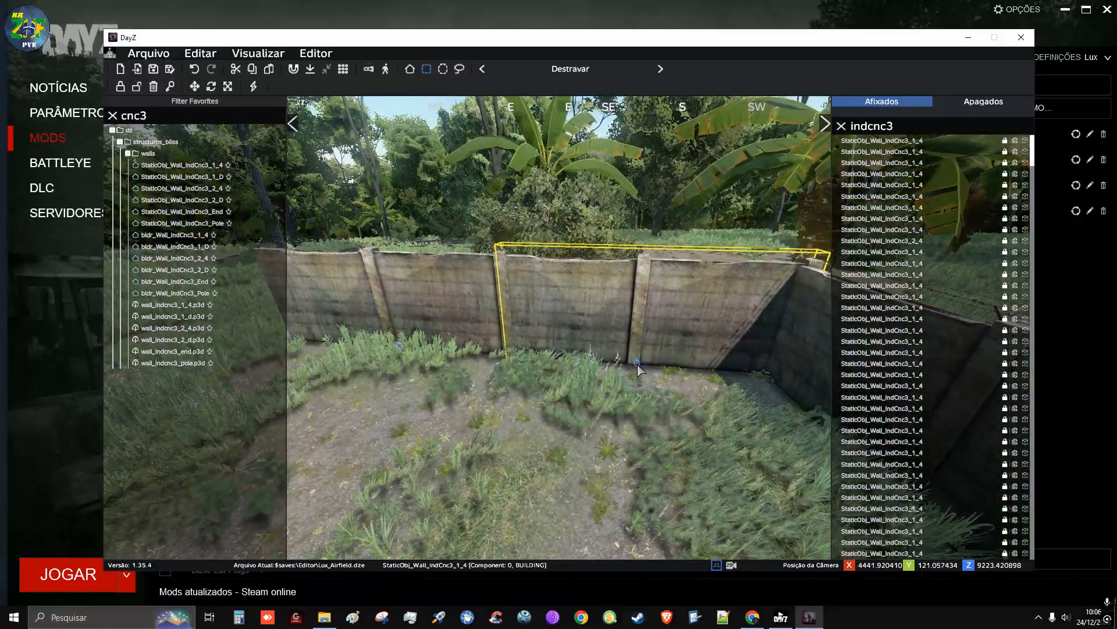
mouse_move(638, 363)
left_mouse_down("alt")
mouse_move(606, 367)
mouse_move(628, 366)
left_mouse_up("alt")
key("d")
right_click_drag(624, 362, 351, 237)
Examine the second corner and the wall's free end from several angles
key("w")
key("q")
key("s")
key("a")
key("q")
key("w")
key("w")
key("a")
Place a StaticObj_Wall_IndCnc3_1_D section at the wall's free end, turned in line with the last sections
key("w")
key("d")
key("s")
key("d")
key("d")
key("q")
key("d")
key("w")
key("z")
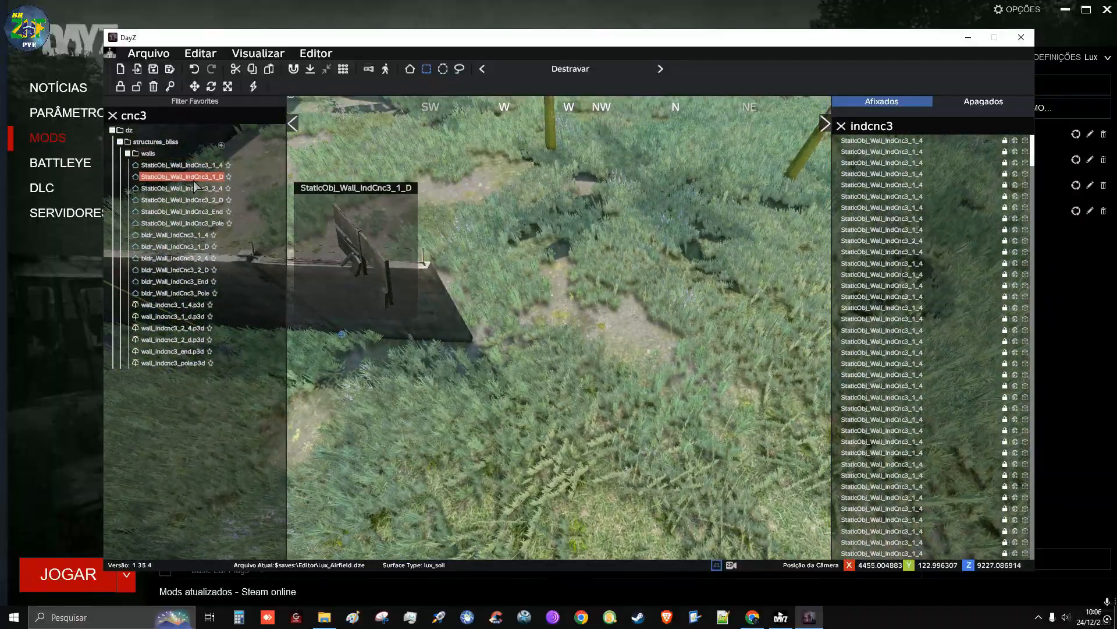
scroll(542, 326, "down", 5)
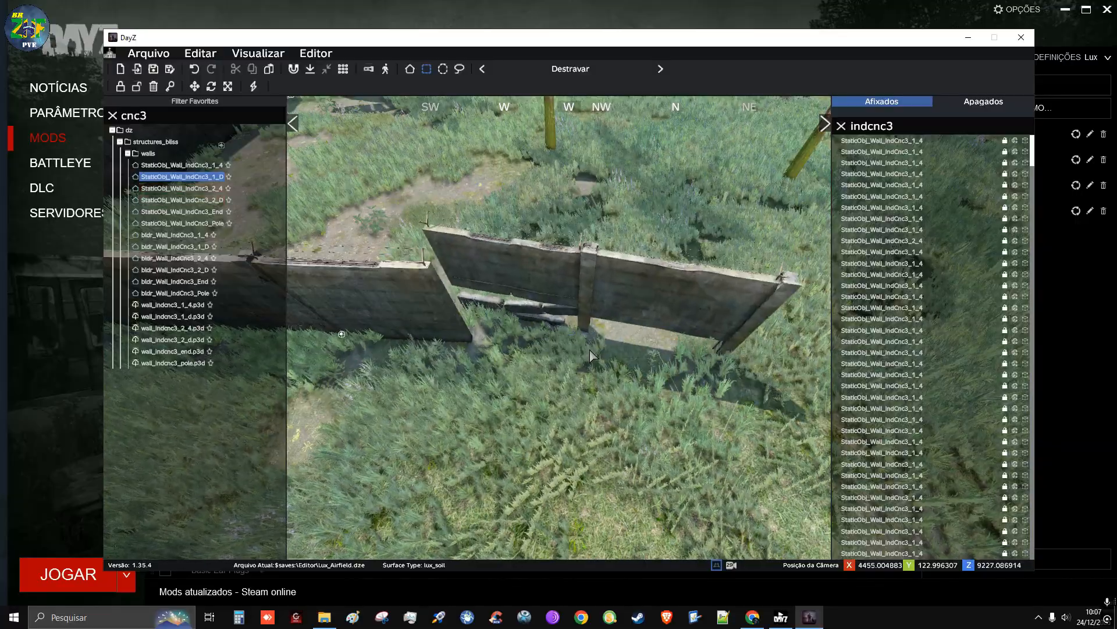
left_click(612, 371)
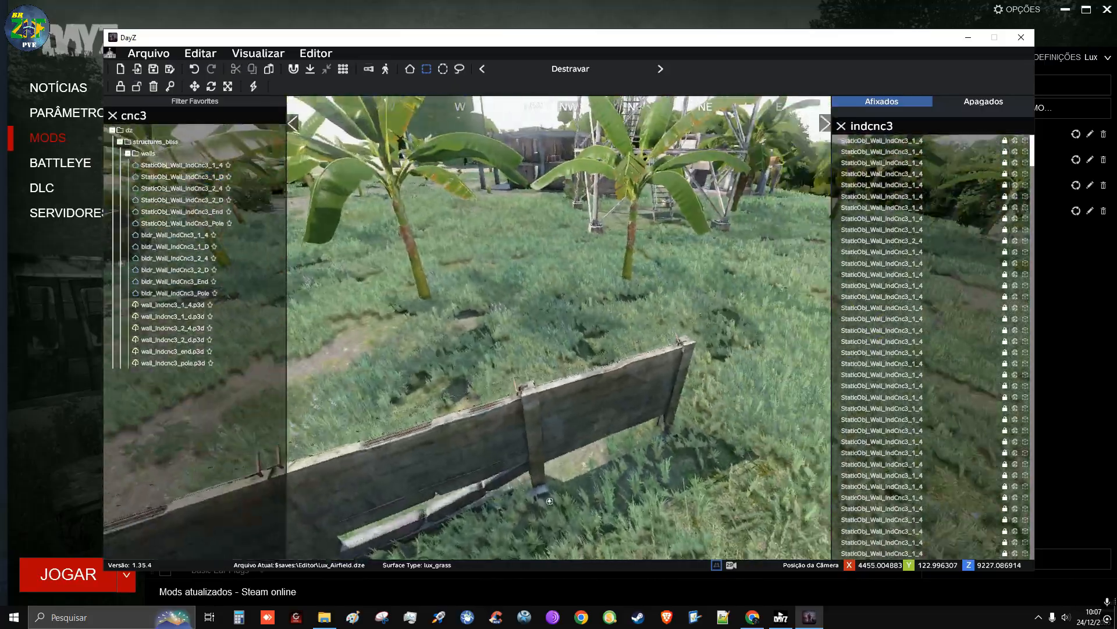
Place a copied row of three wall sections beyond the wall's end beside the lattice tower, turned in line
key("w")
key("q")
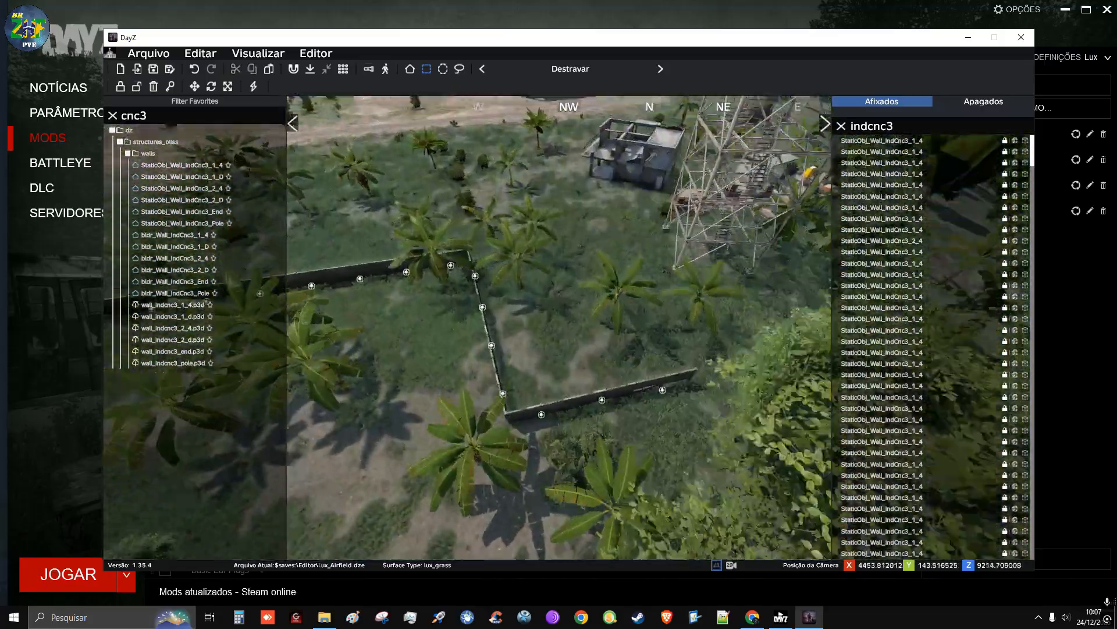
key("a")
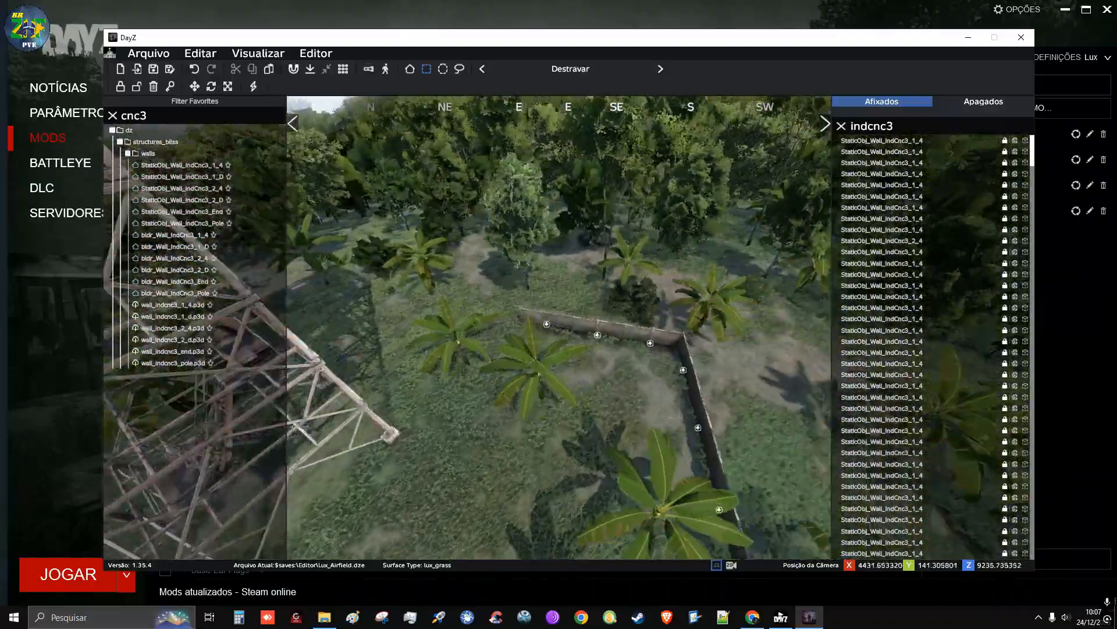
key("a")
key("q")
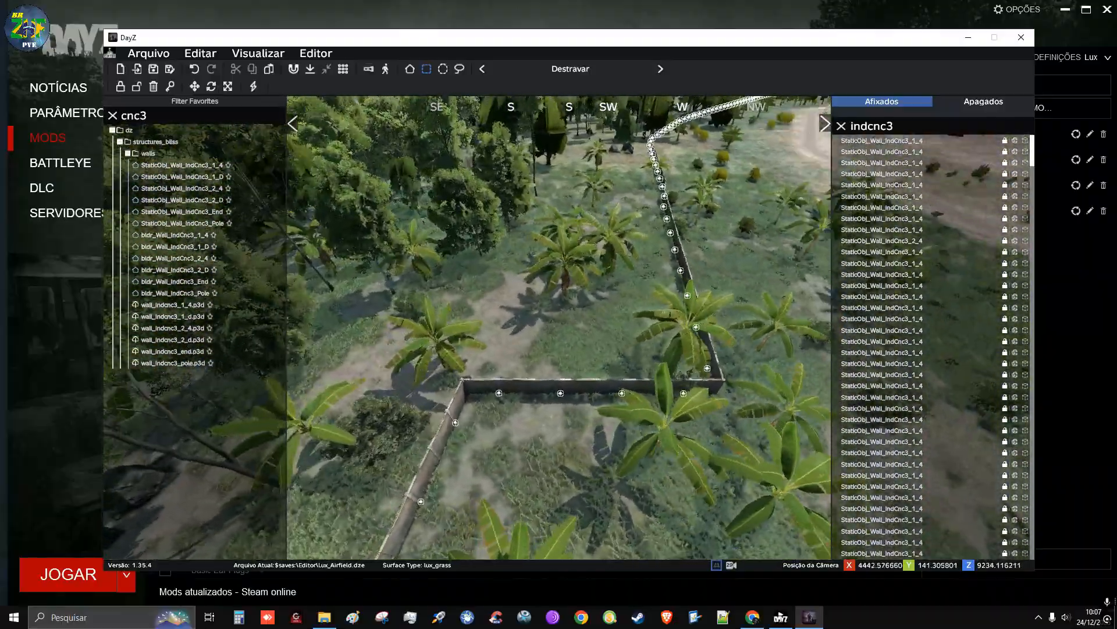
key("s")
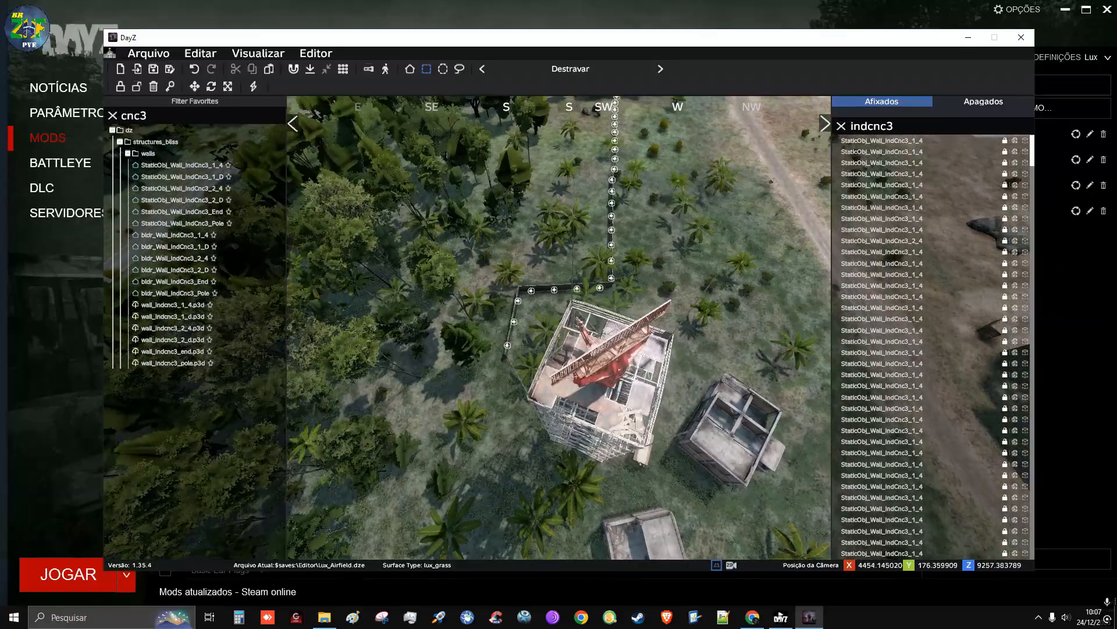
key("w")
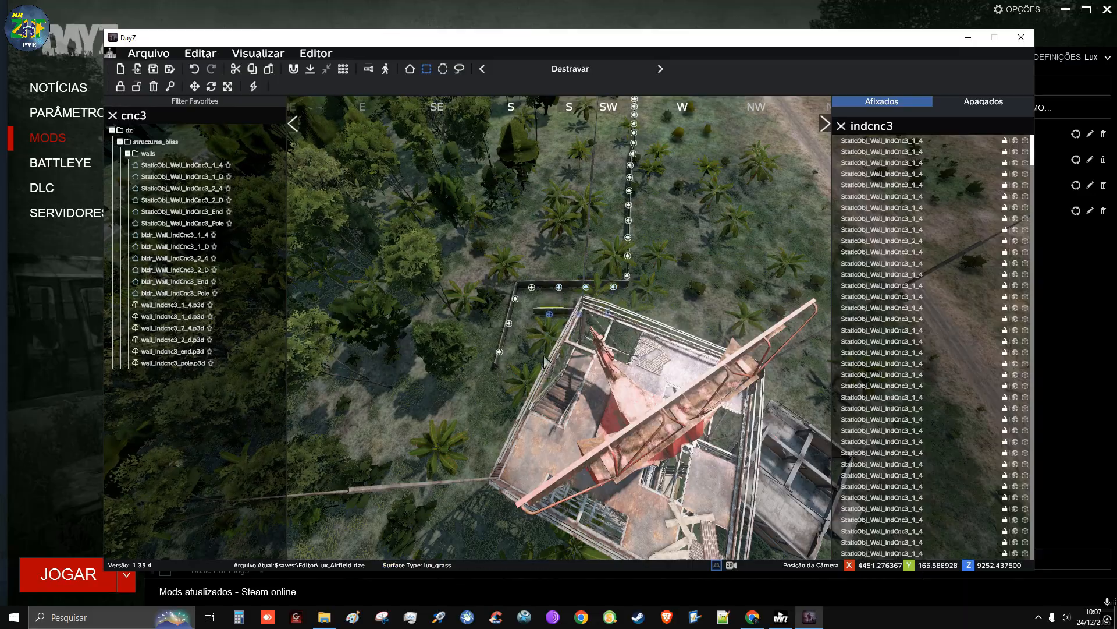
left_click_drag(473, 387, 456, 390, "shift")
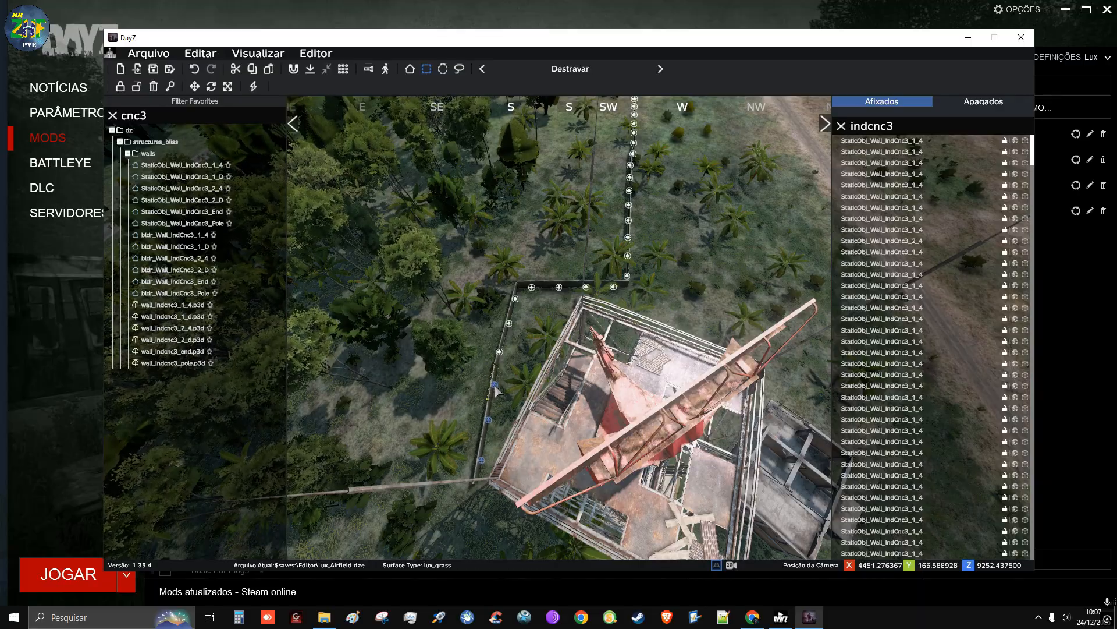
Join the copied row's first section flush to the wall's end near the tower
right_click_drag(556, 373, 273, 320)
key("d")
key("w")
key("w")
key("d")
key("d")
key("d")
right_click_drag(569, 308, 570, 326)
mouse_move(620, 346)
left_mouse_down()
mouse_move(602, 345)
mouse_move(609, 355)
left_mouse_up()
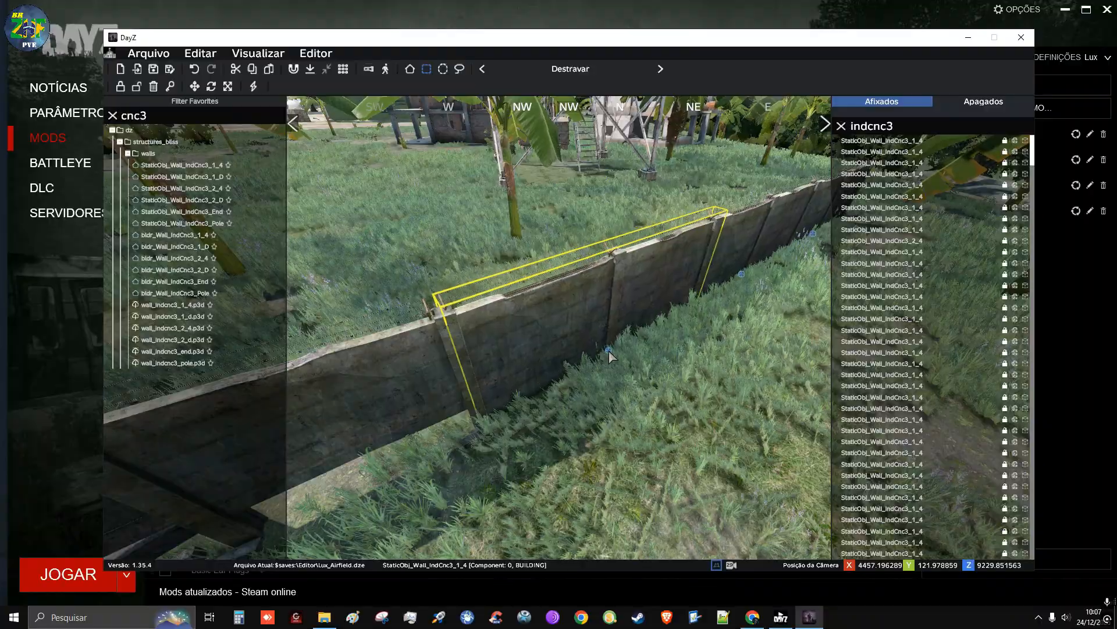
Place another copied three-section row past the wall's new end, continuing the line beyond the lattice tower
key("w")
right_click_drag(636, 399, 550, 449)
key("q")
key("s")
key("w")
key("s")
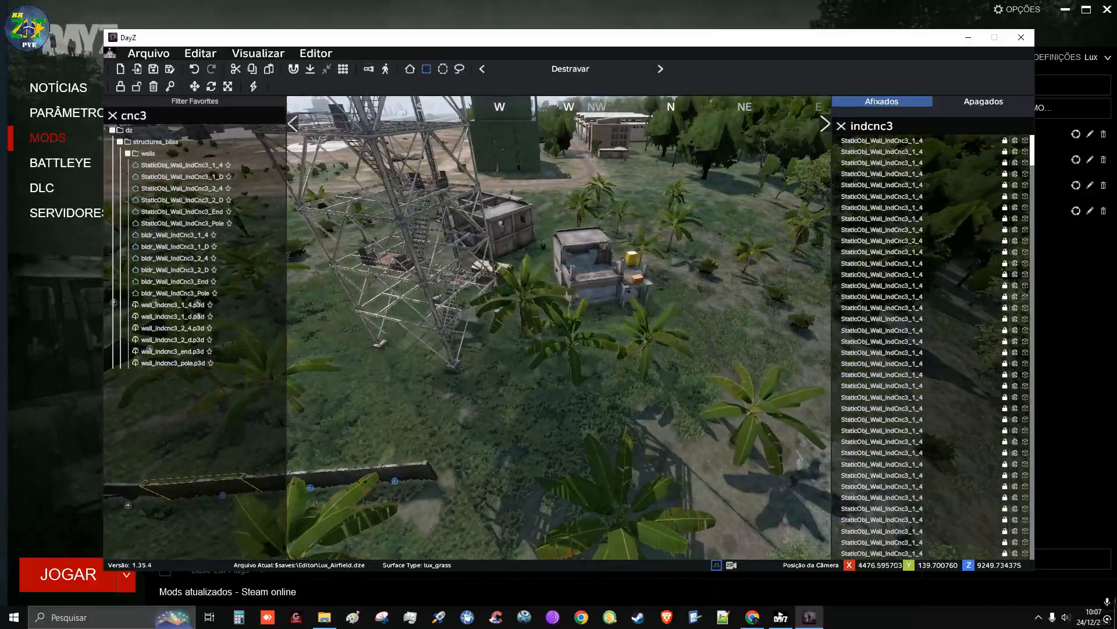
key("w")
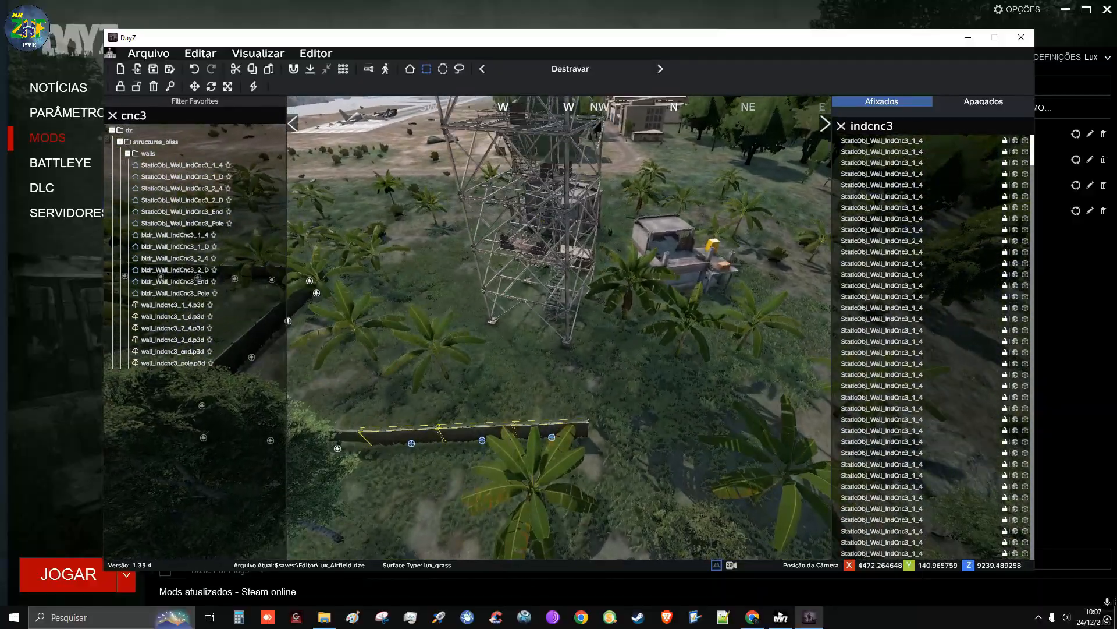
mouse_move(405, 401)
right_mouse_down()
mouse_move(381, 401)
mouse_move(409, 420)
right_mouse_up()
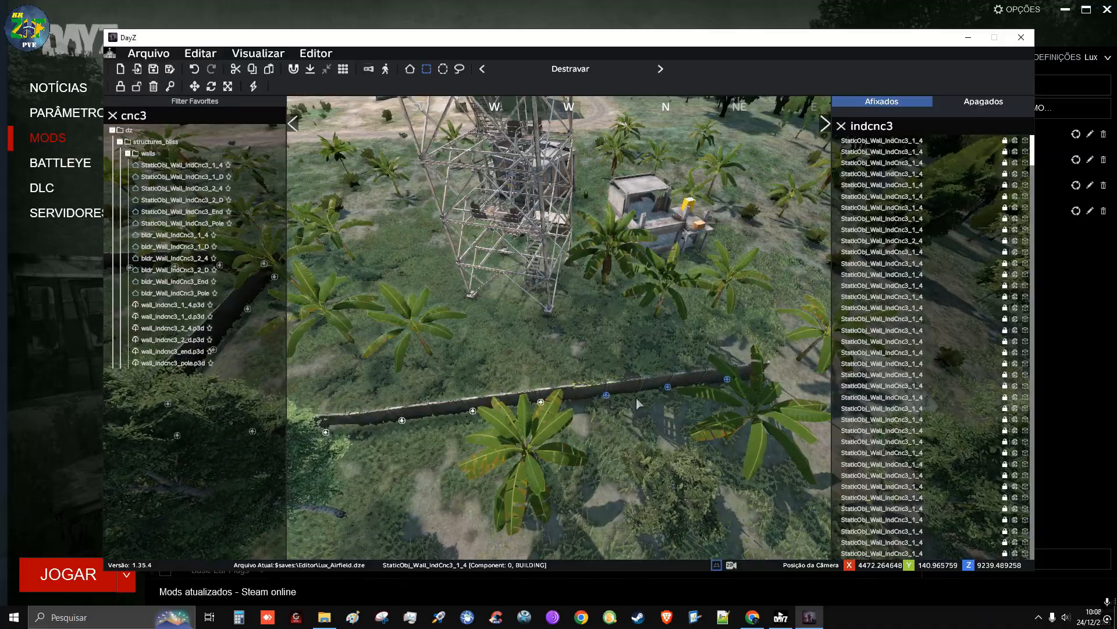
Join the copied three-section row flush to the wall's end beside the lattice tower
key("w")
right_click_drag(636, 397, 634, 326)
key("w")
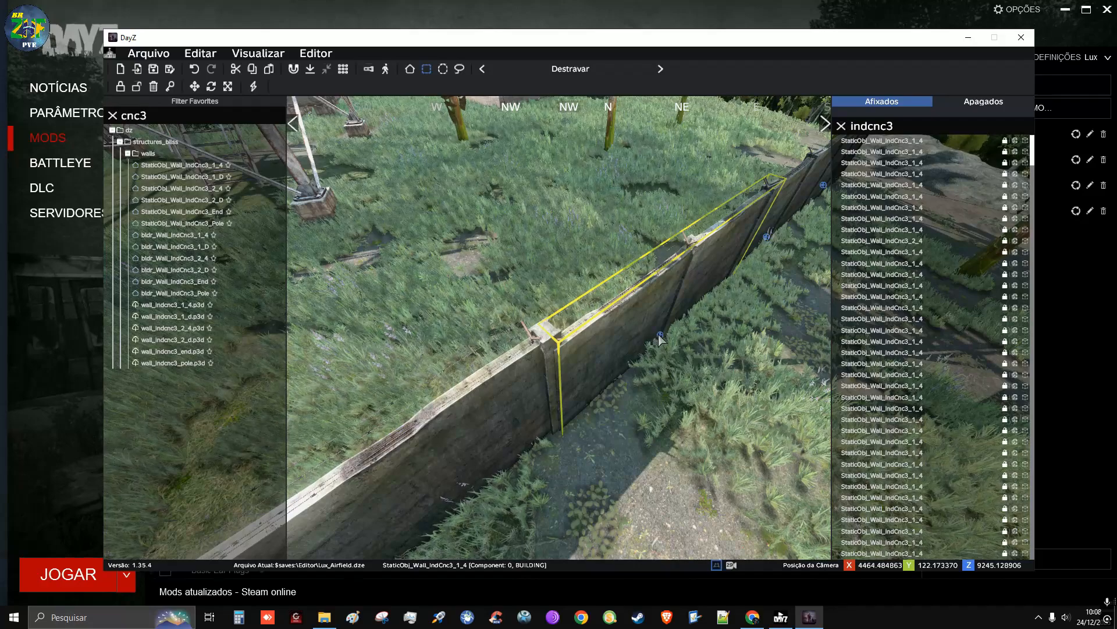
left_click_drag(658, 335, 654, 335)
right_click_drag(679, 352, 599, 366)
Place another copied three-section row past the wall's new end, turned to continue the line
key("d")
key("w")
key("q")
key("w")
key("q")
key("w")
key("q")
key("a")
left_click(593, 477)
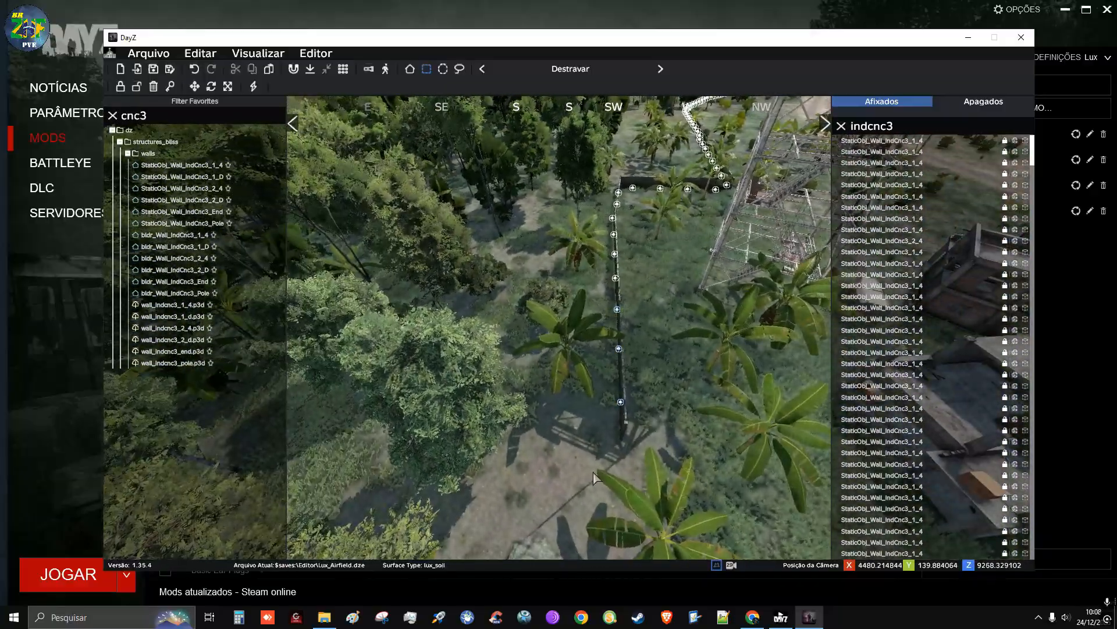
left_click_drag(527, 452, 621, 215)
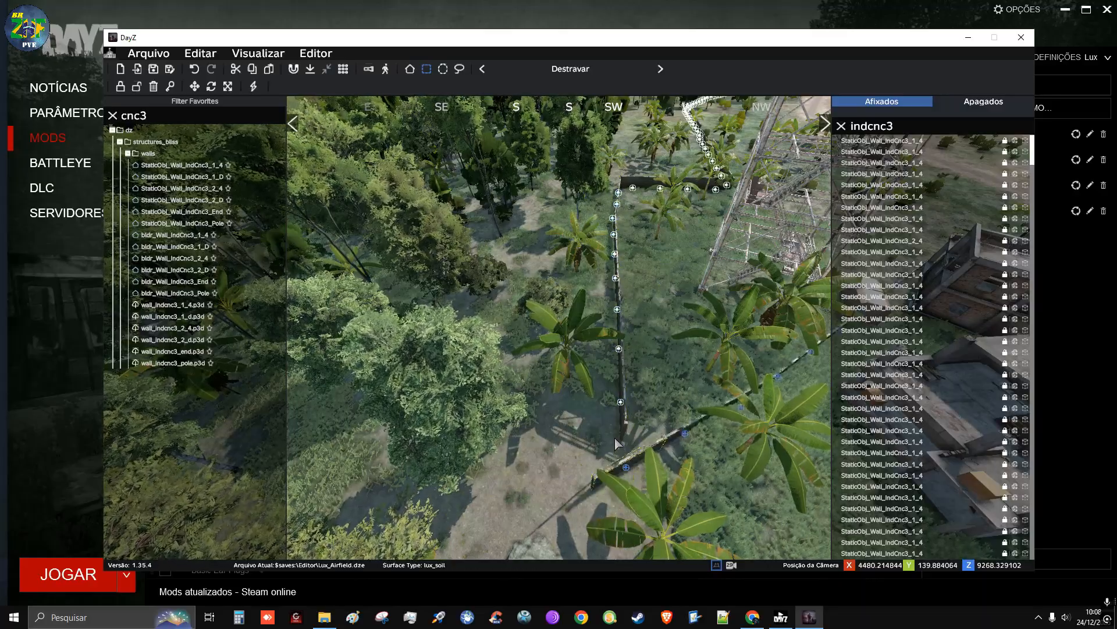
mouse_move(615, 442)
left_mouse_down()
mouse_move(702, 423)
mouse_move(726, 442)
mouse_move(636, 473)
left_mouse_up()
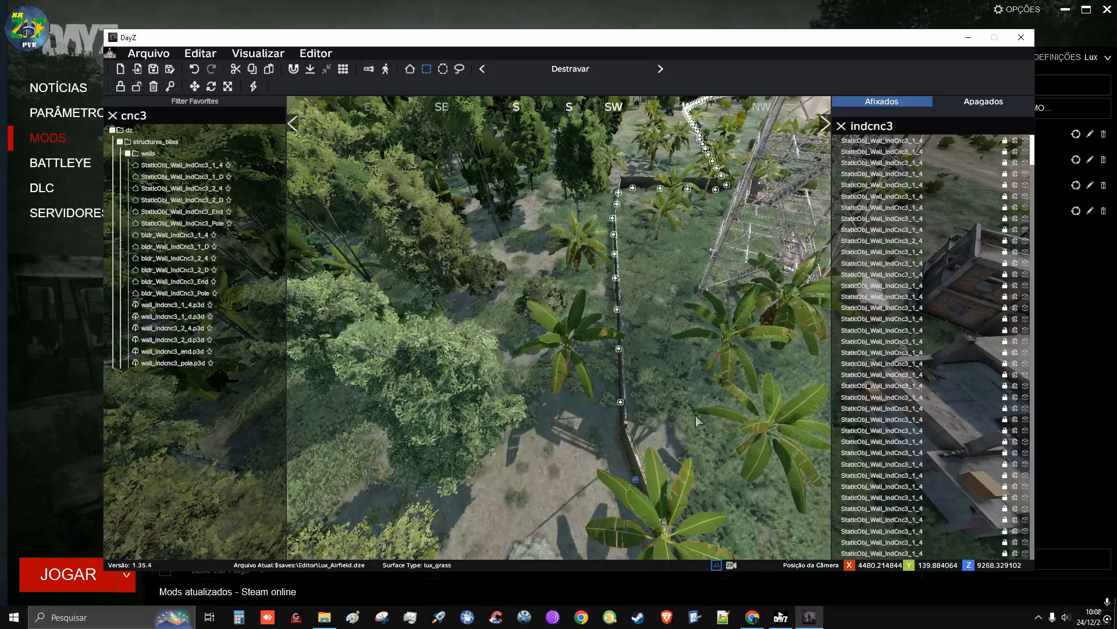
Raise the newly joined row until its top is level with the neighbouring wall
right_click_drag(696, 416, 1007, 357)
key("d")
key("a")
key("w")
key("w")
key("a")
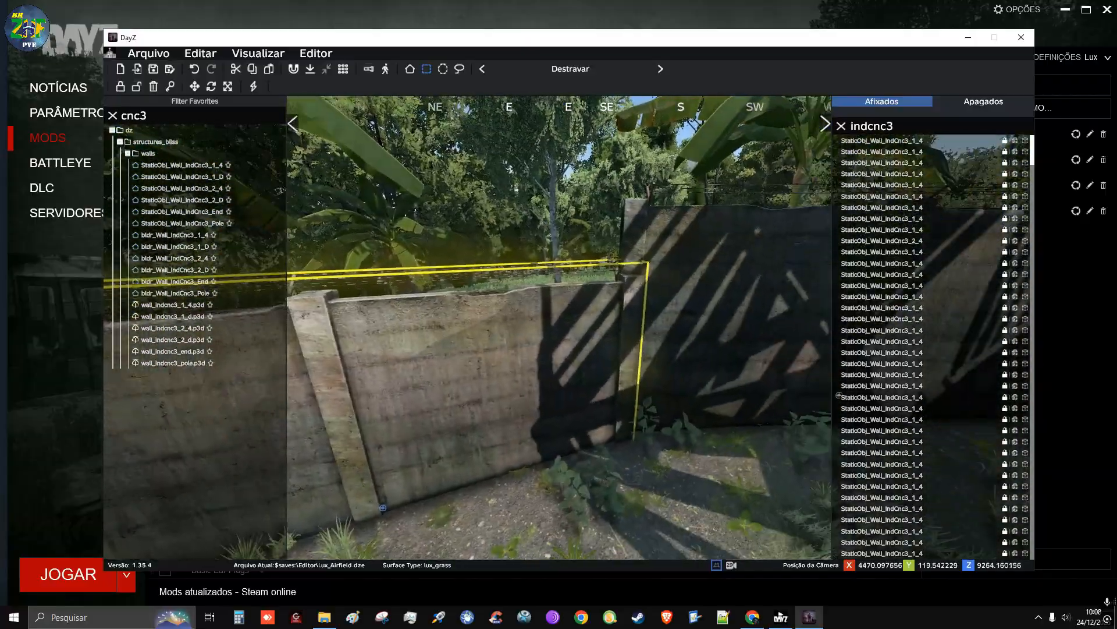
key("s")
right_click_drag(597, 337, 557, 350)
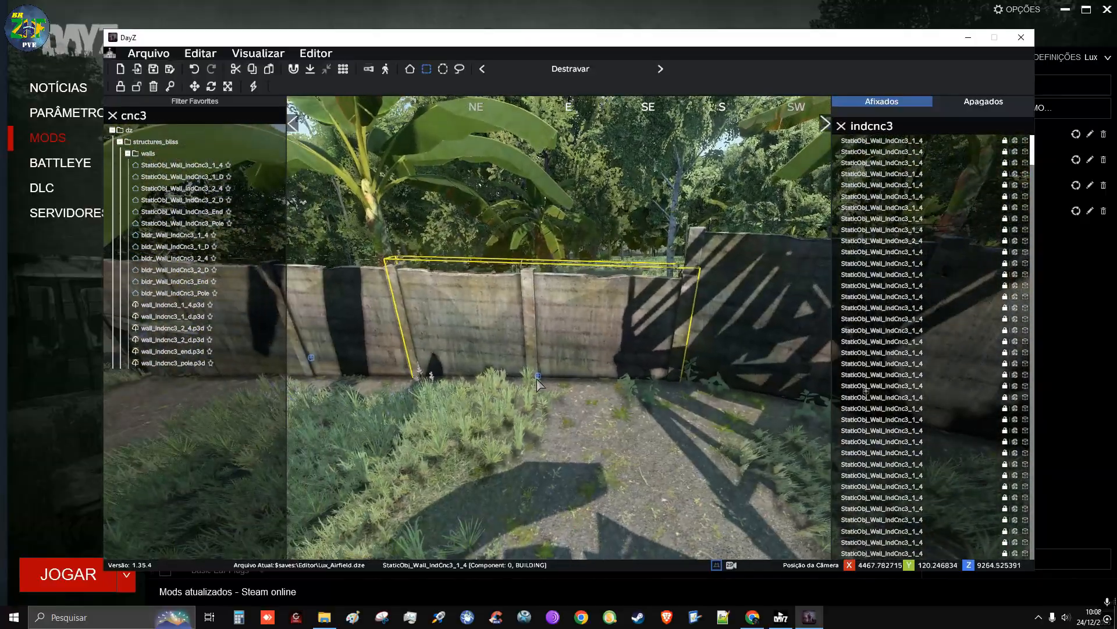
key("w")
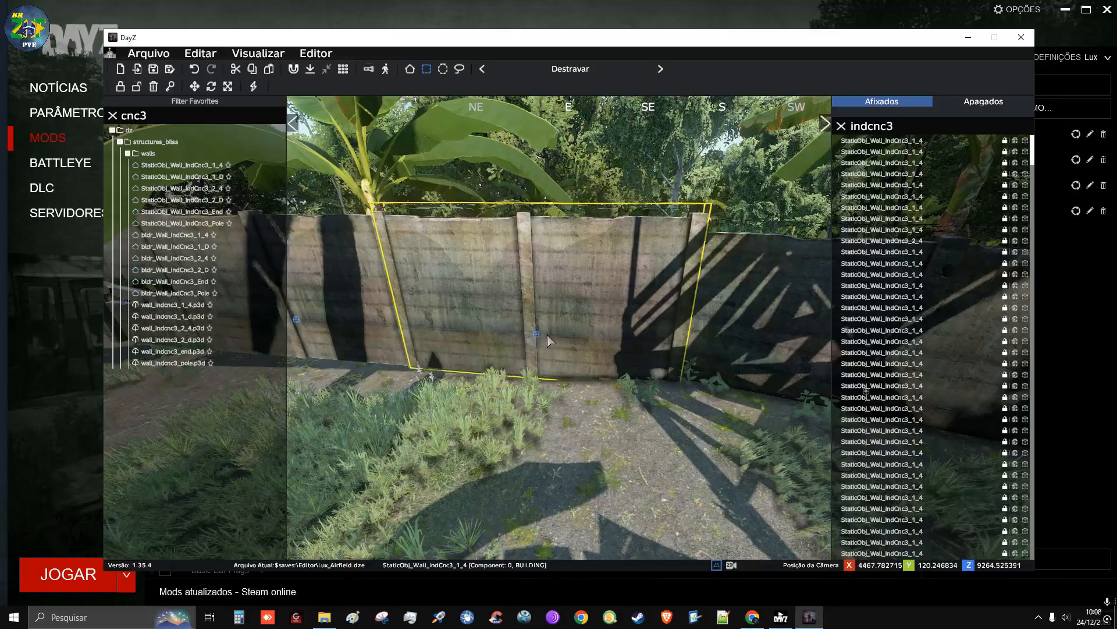
left_click_drag(549, 343, 550, 343, "alt")
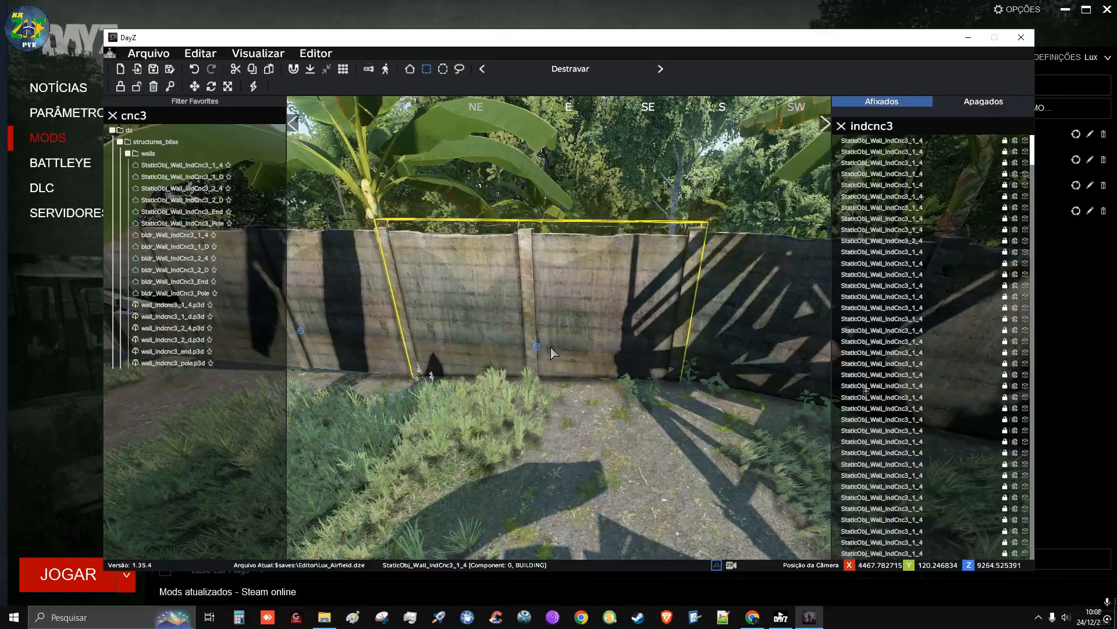
key("w")
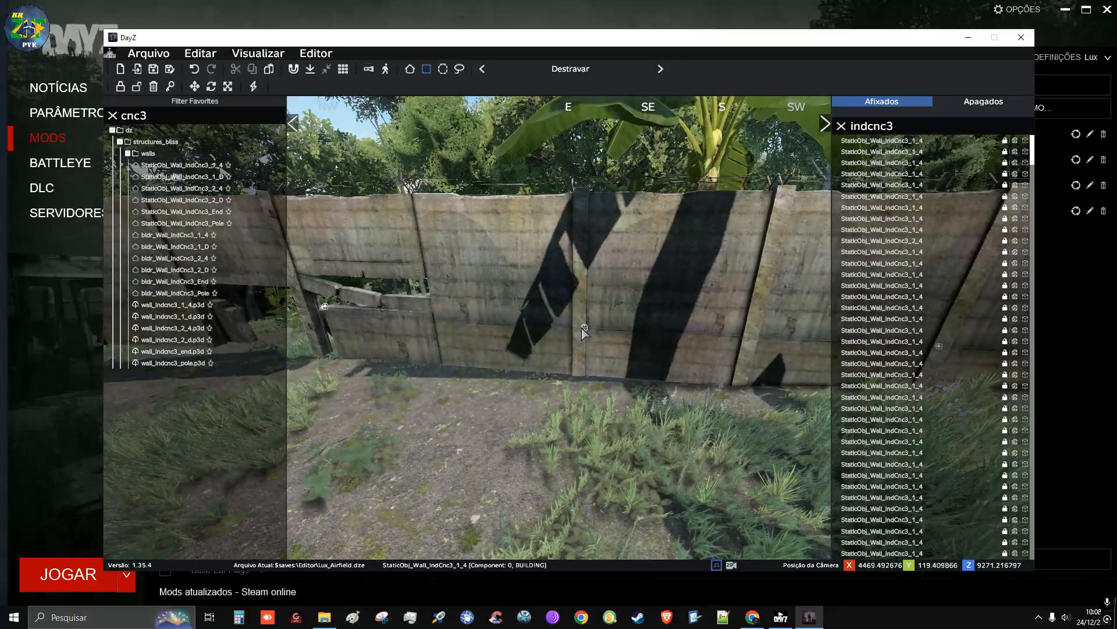
Save the Lux_Airfield editor file
right_click(586, 331)
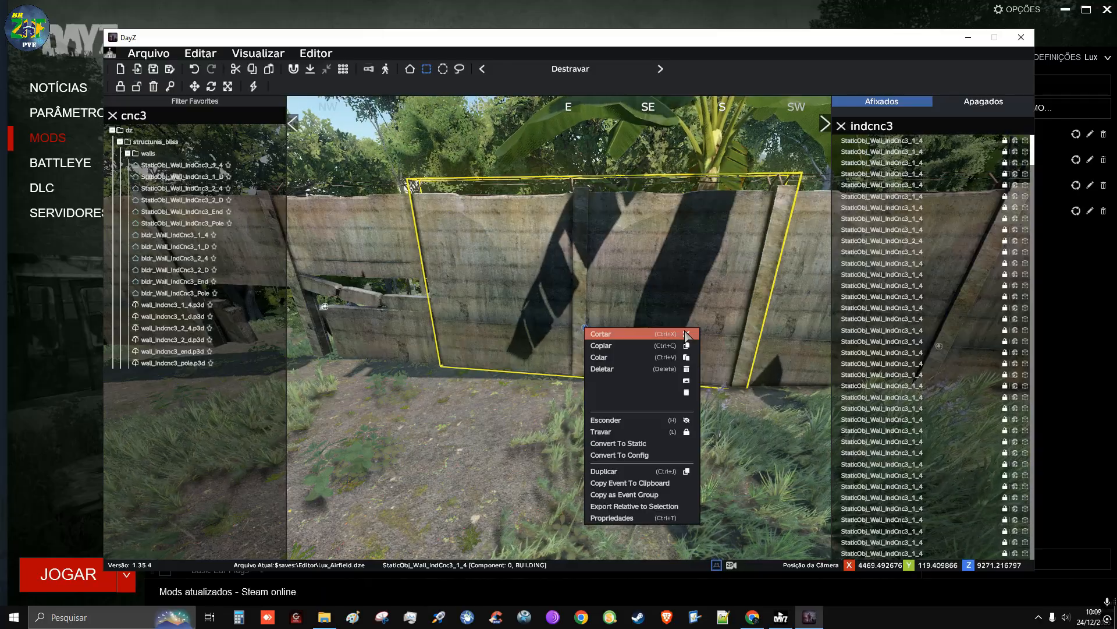
left_click(478, 476)
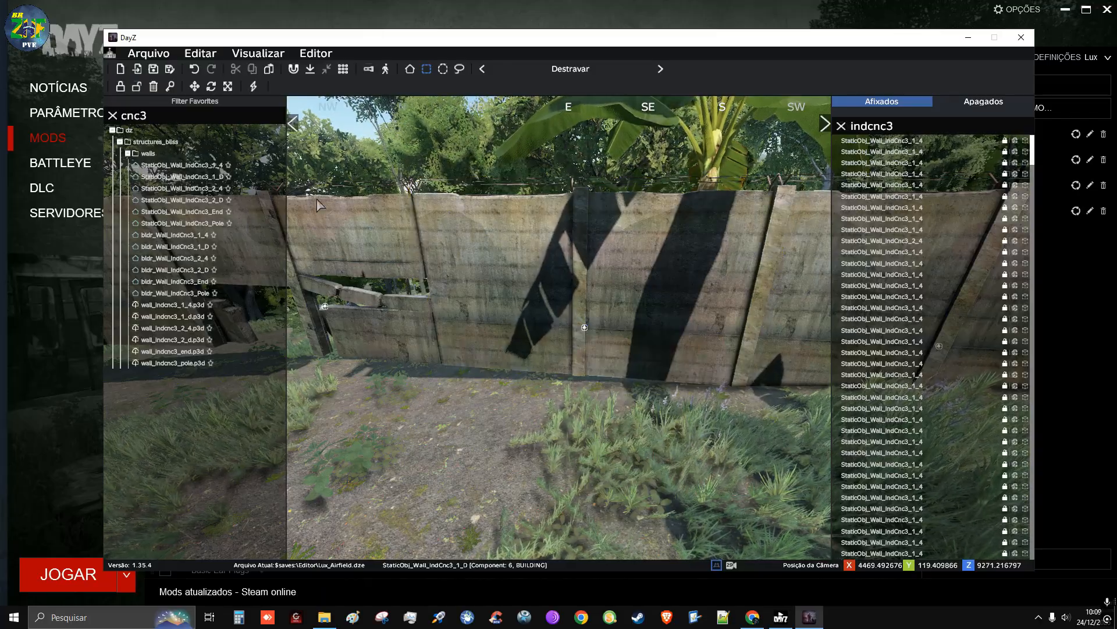
left_click(153, 69)
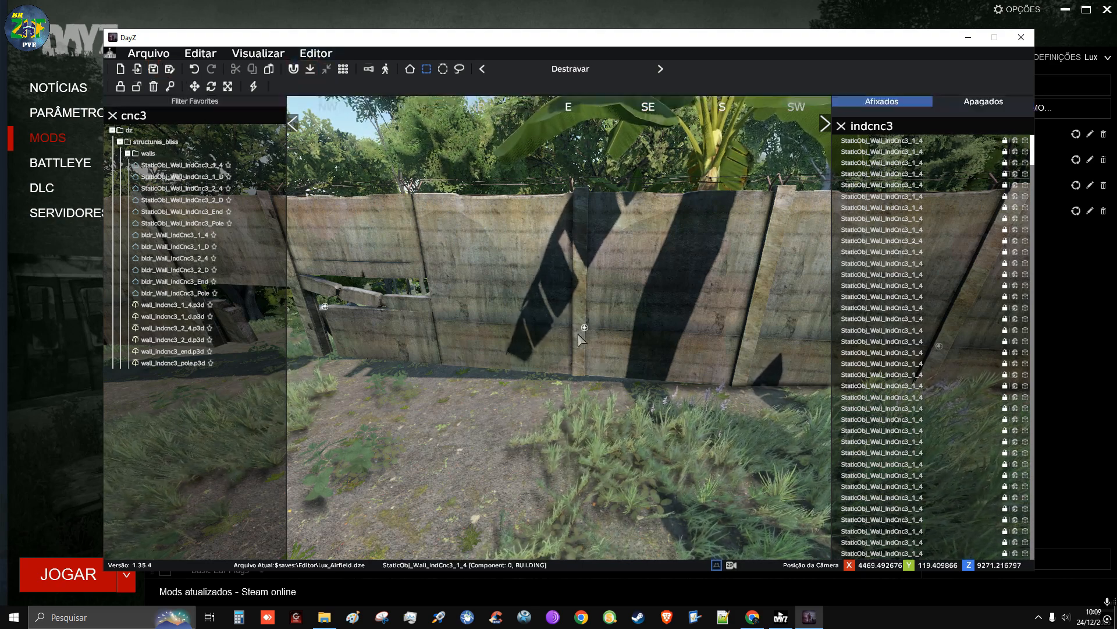
Nudge the StaticObj_Wall_IndCnc3_1_4 section next to the broken panel slightly along the wall
left_click(579, 331)
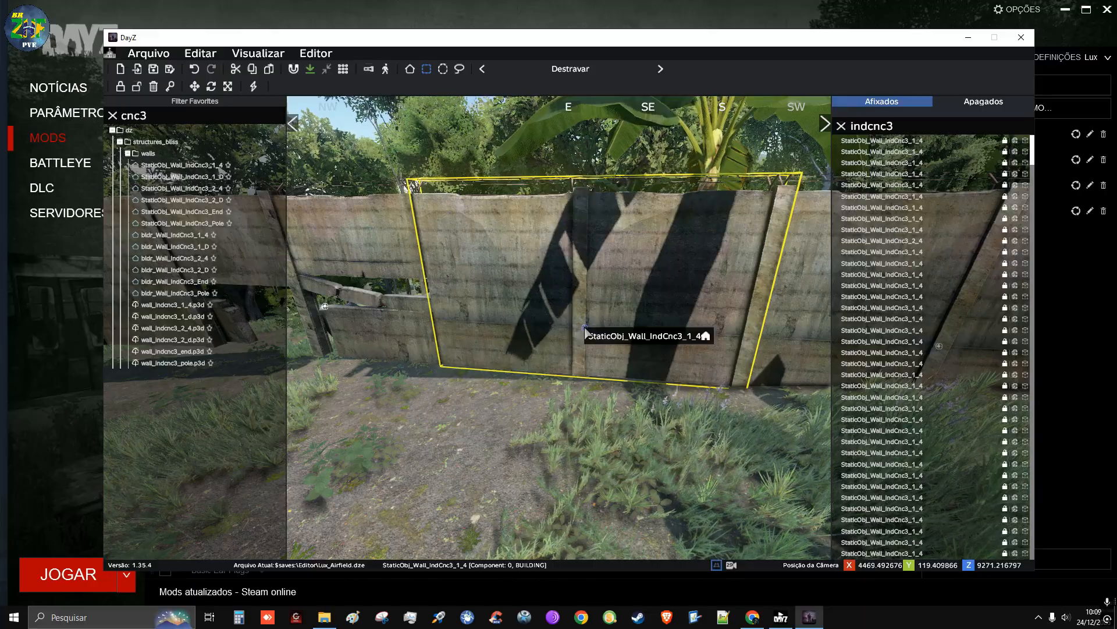
left_click_drag(582, 329, 575, 382)
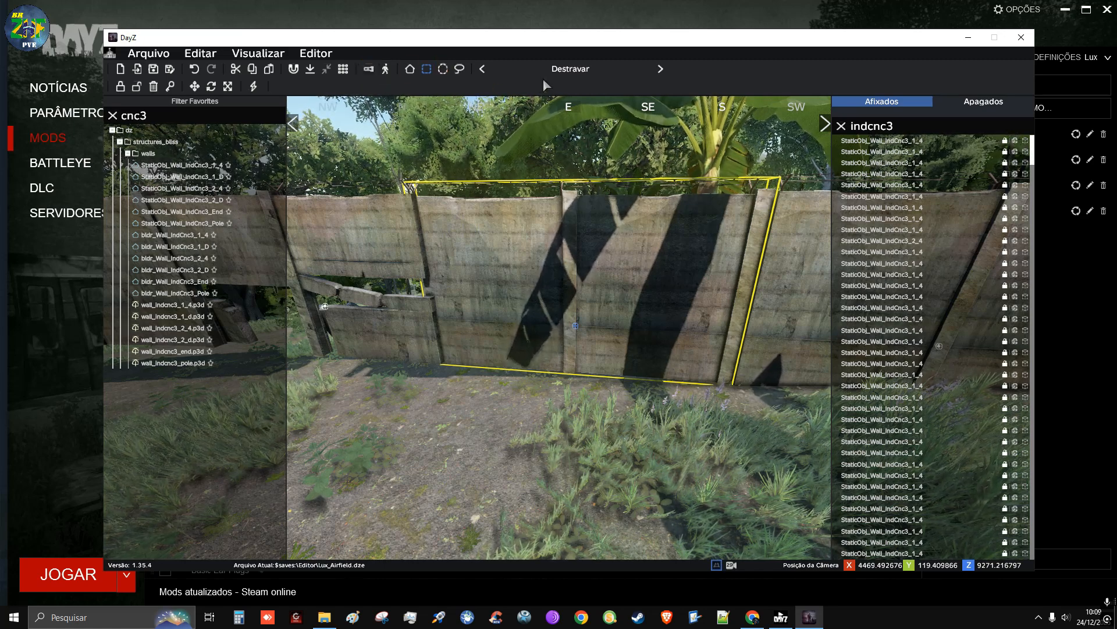
Review the general and object properties of the StaticObj_Wall_IndCnc3_1_4 section next to the broken panel
right_click(577, 331)
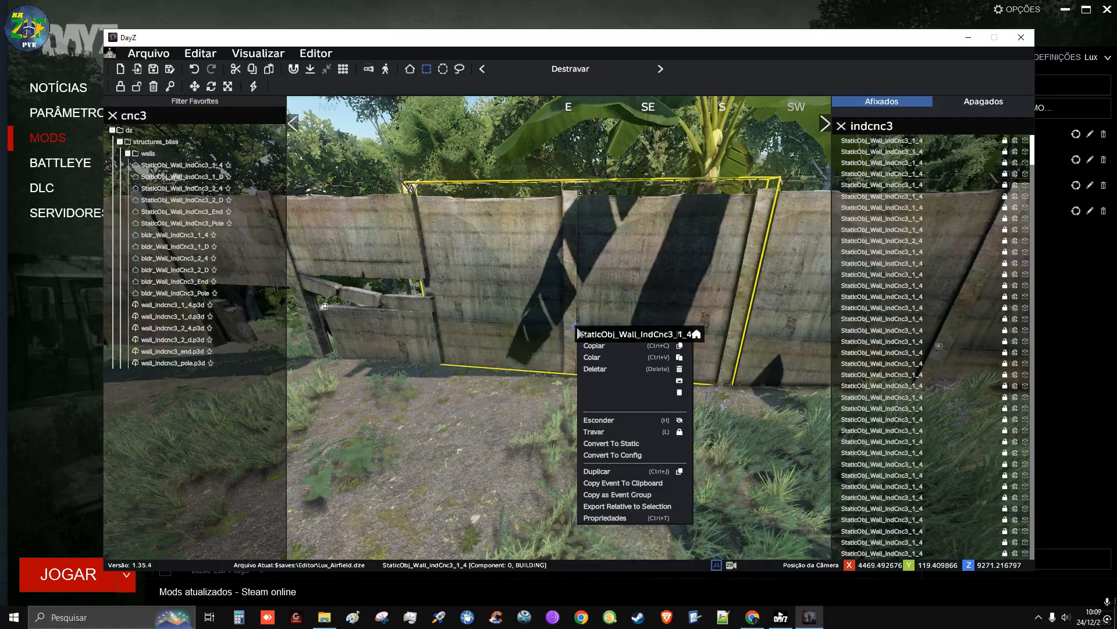
left_click(608, 517)
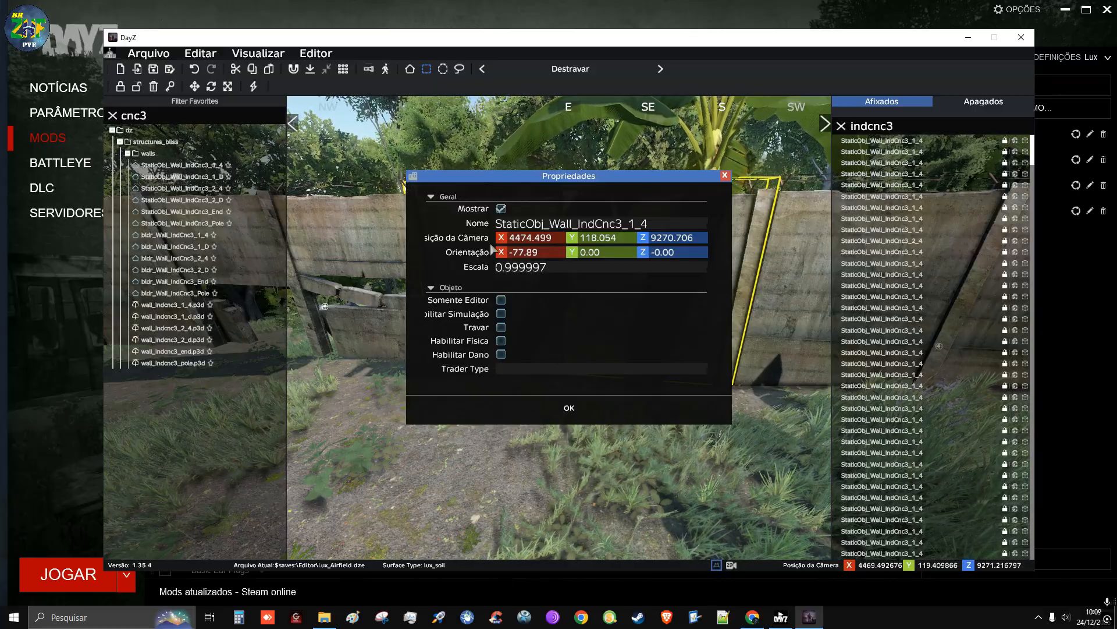
left_click(433, 197)
left_click(432, 214)
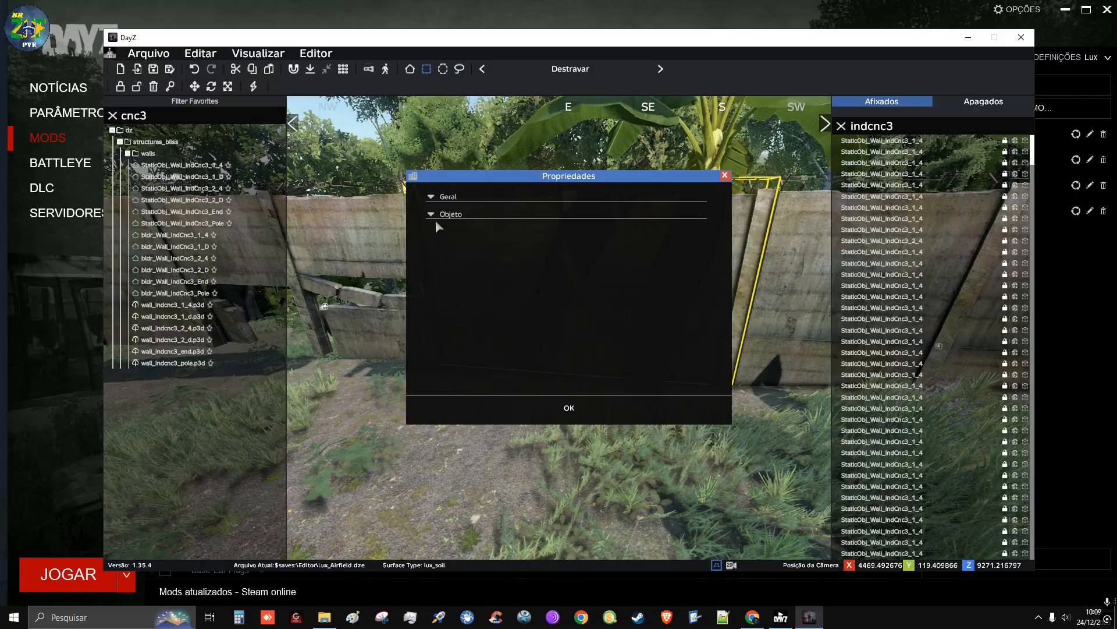
left_click(607, 406)
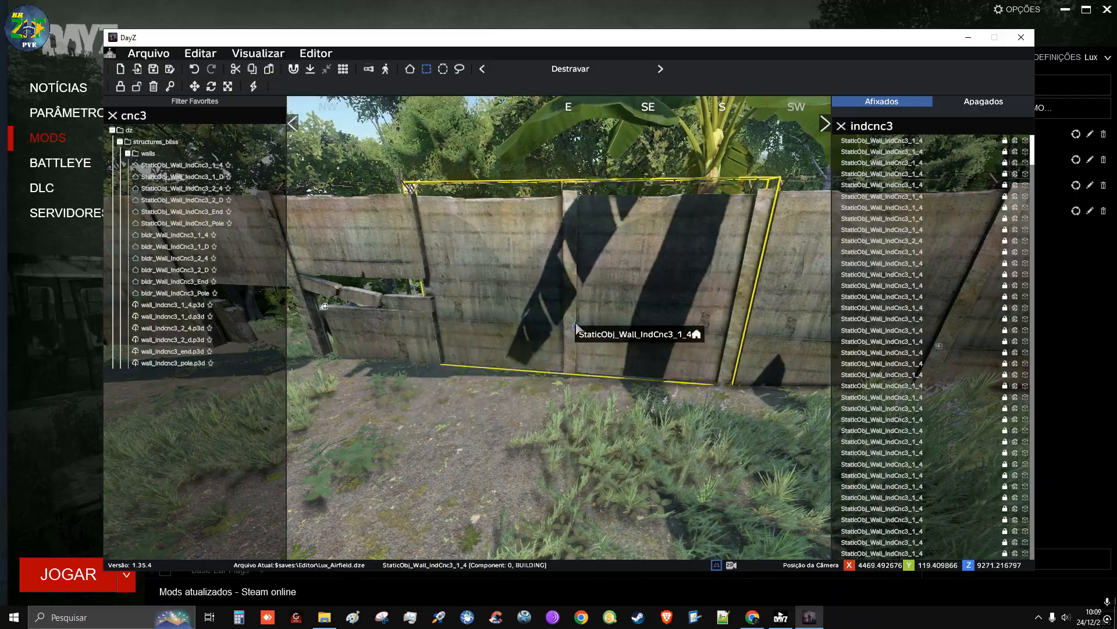
Lower the StaticObj_Wall_IndCnc3_1_4 section and the adjacent broken StaticObj_Wall_IndCnc3_1_D section toward the ground
left_click_drag(576, 328, 580, 347, "alt")
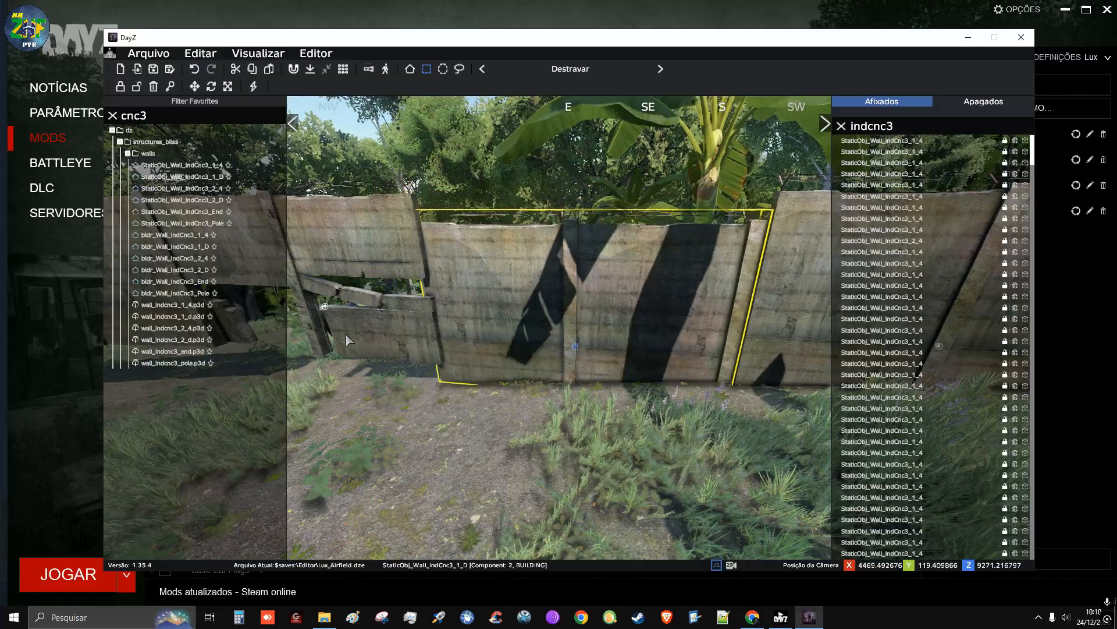
left_click_drag(325, 308, 324, 338, "alt")
left_click(474, 408)
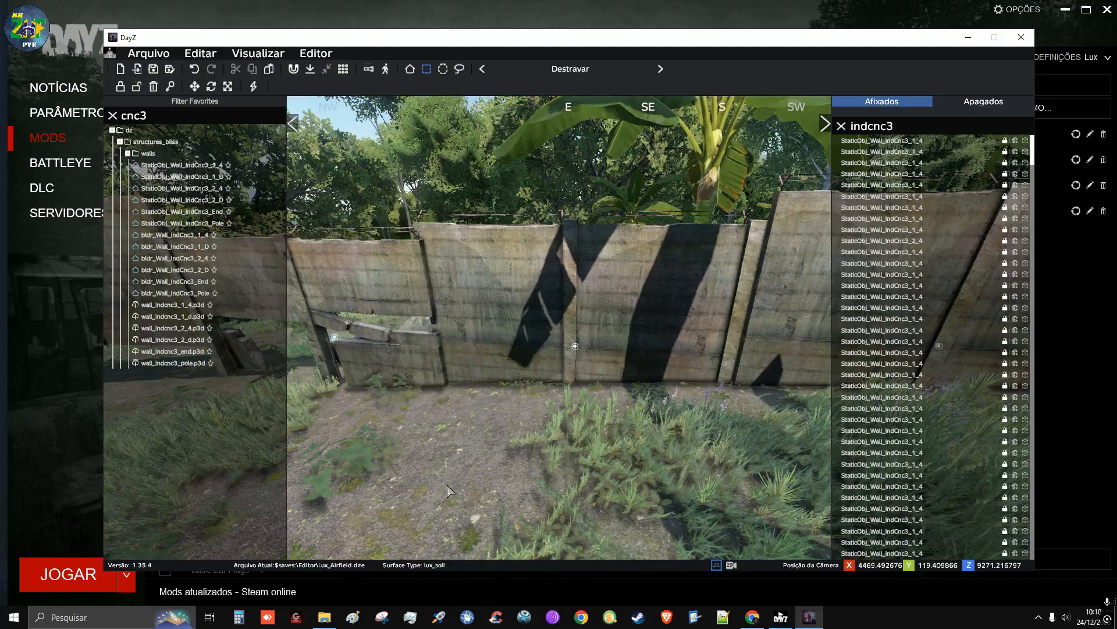
Lower the StaticObj_Wall_IndCnc3_1_4 section on the other side of the broken panel toward the ground
key("a")
right_click_drag(484, 388, 593, 384)
left_click(599, 345)
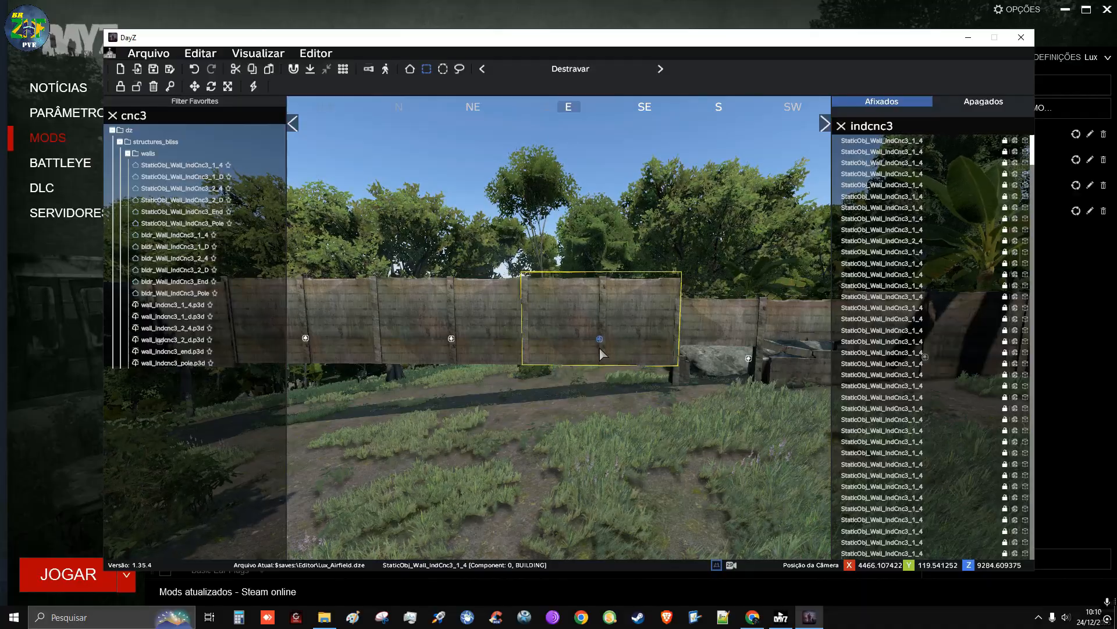
left_click_drag(600, 344, 606, 390)
left_click(651, 457)
Lower the broken StaticObj_Wall_IndCnc3_1_D section level with the lowered section beside it
right_click_drag(650, 457, 431, 463)
key("d")
key("w")
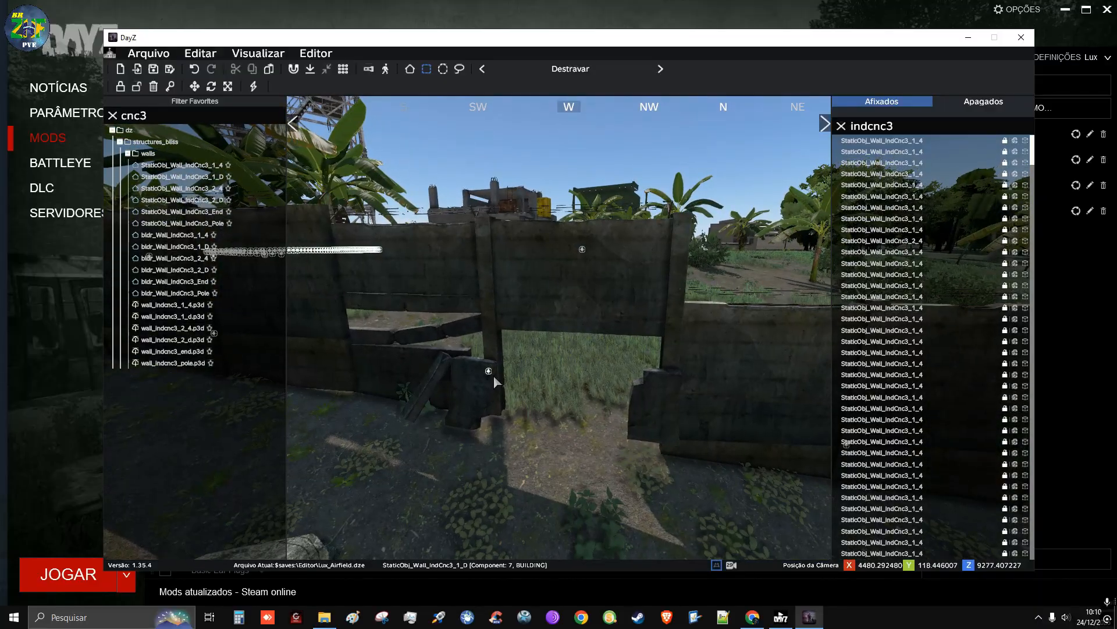
left_click_drag(486, 369, 458, 431)
key("w")
Examine the height steps and gaps between the wall sections around the broken panel
right_click_drag(446, 501, 481, 528)
key("s")
key("w")
key("s")
key("w")
key("s")
key("q")
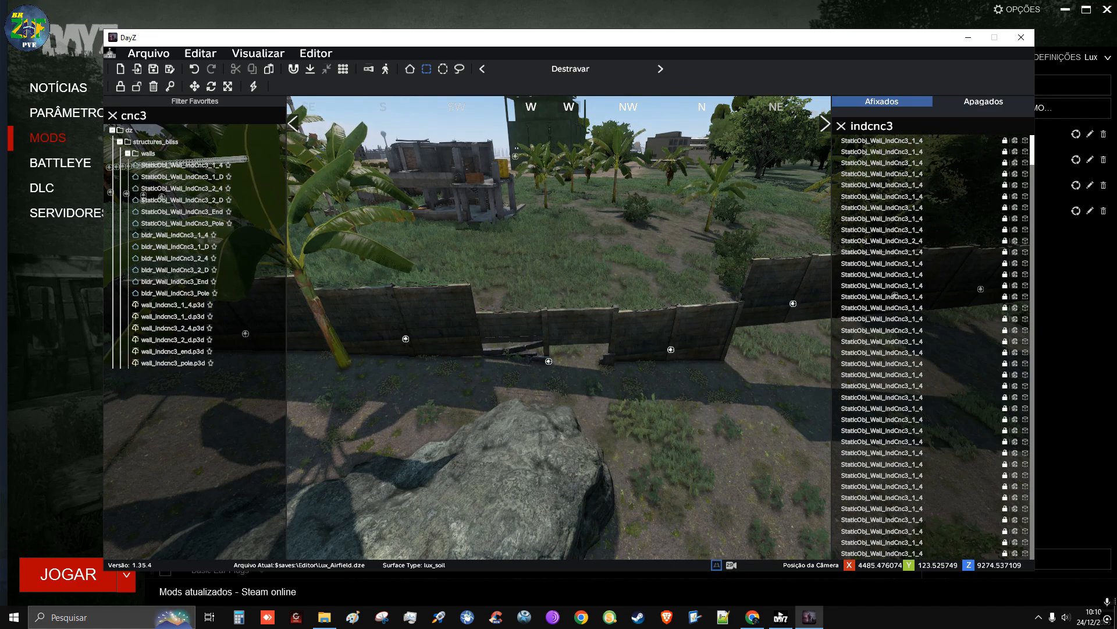
right_click_drag(481, 529, 480, 483)
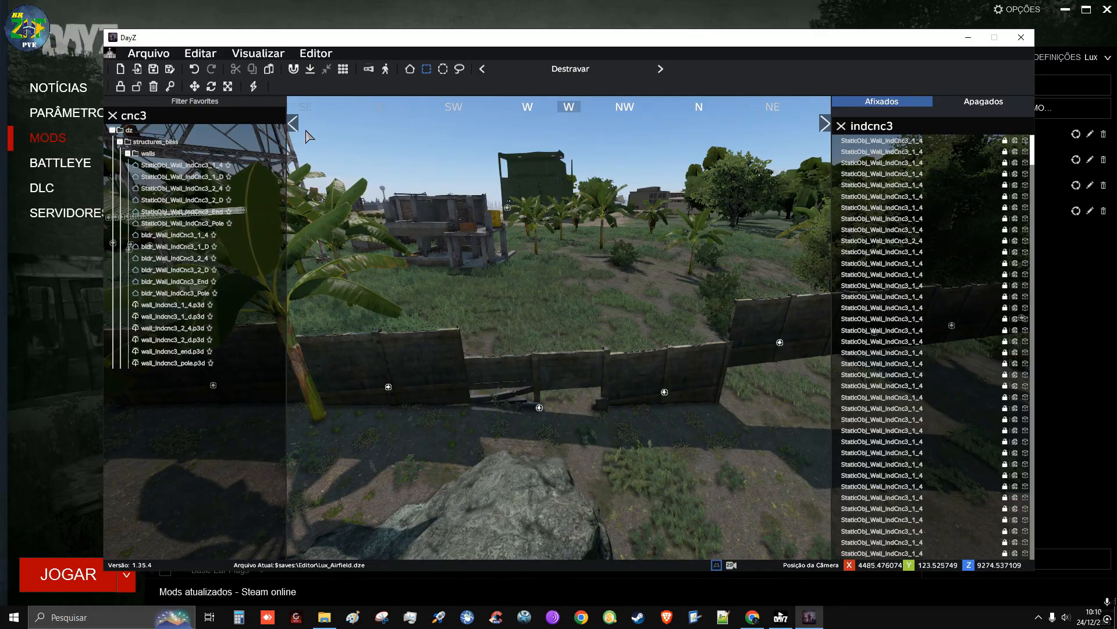
left_click(333, 55)
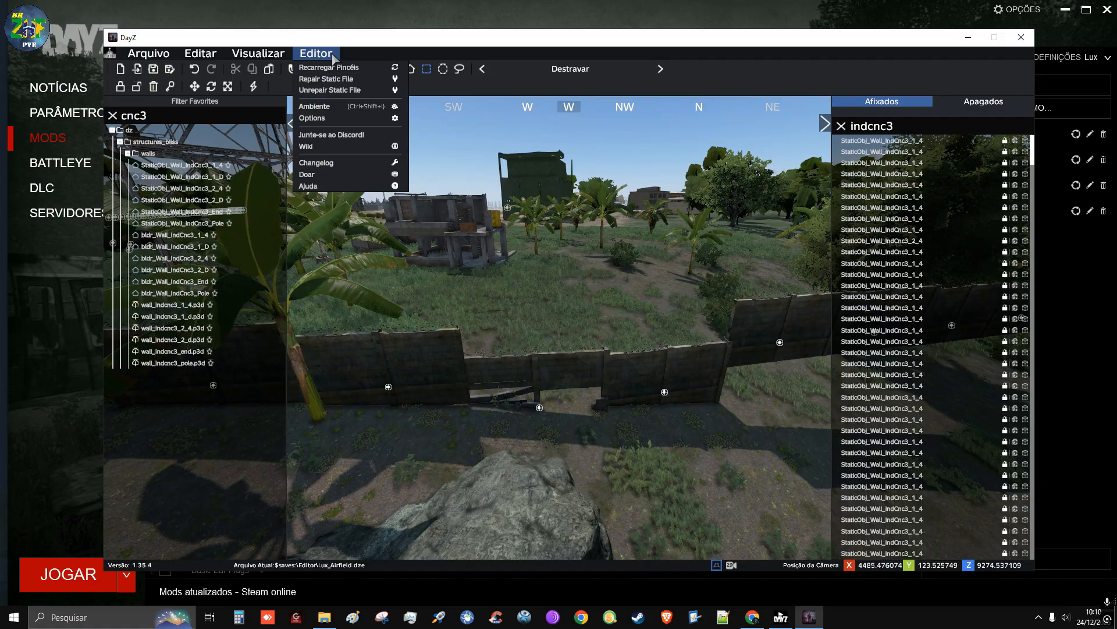
left_click(536, 425)
left_click_drag(476, 442, 595, 395)
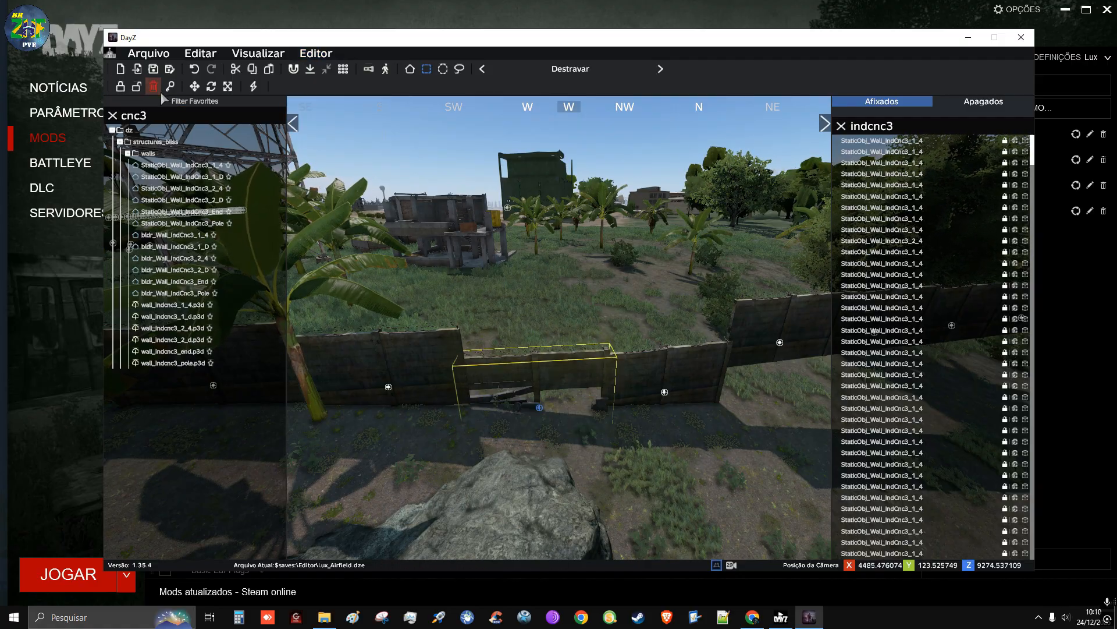
left_click(192, 88)
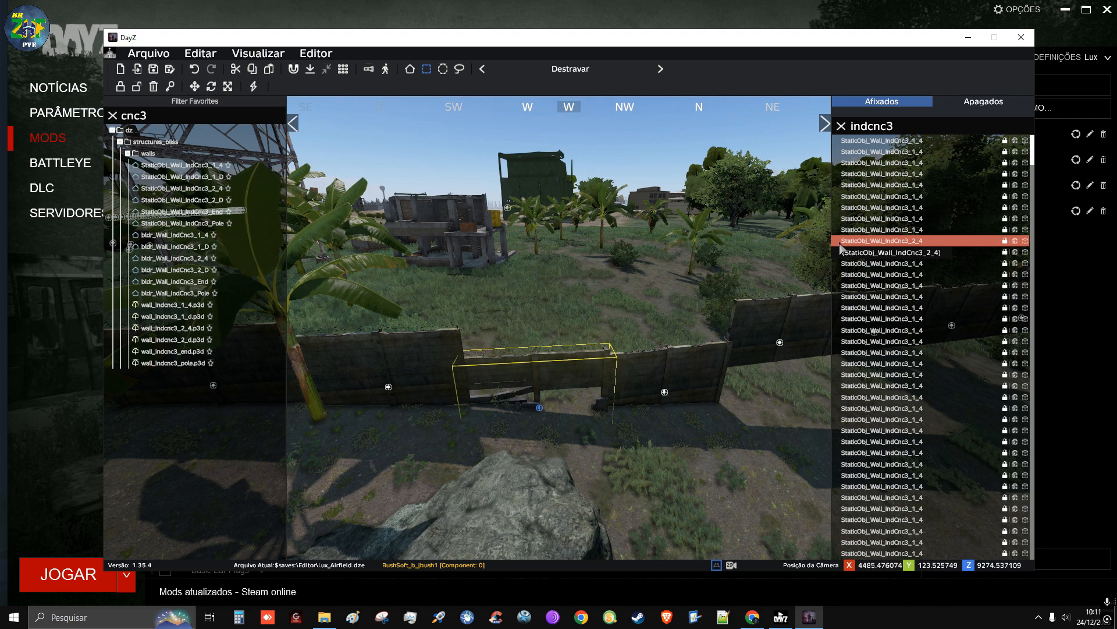
right_click(540, 407)
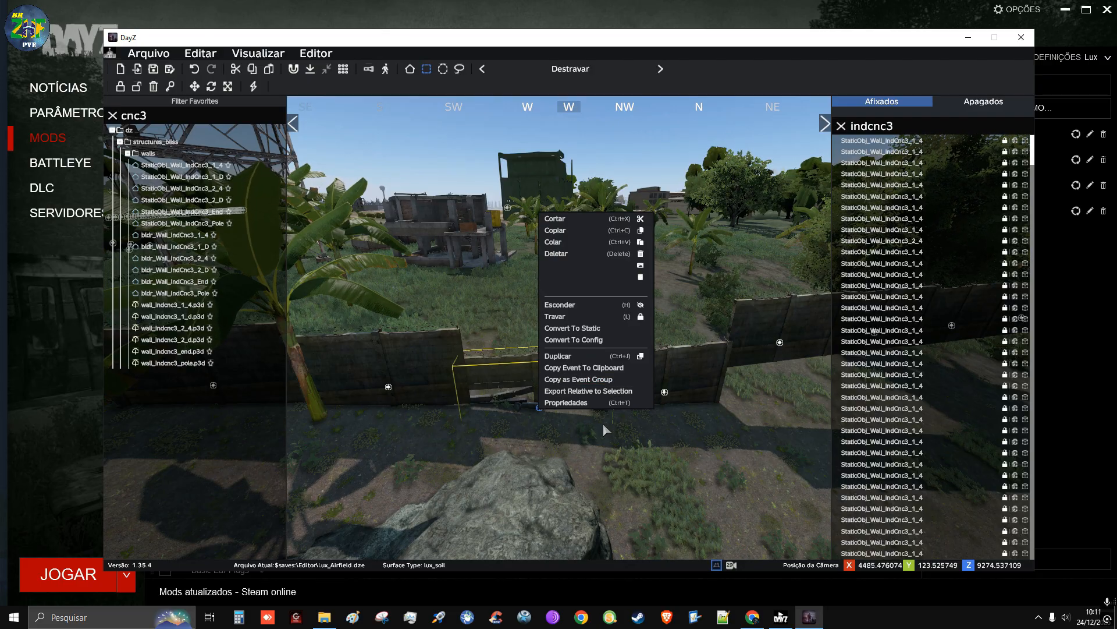
left_click(563, 471)
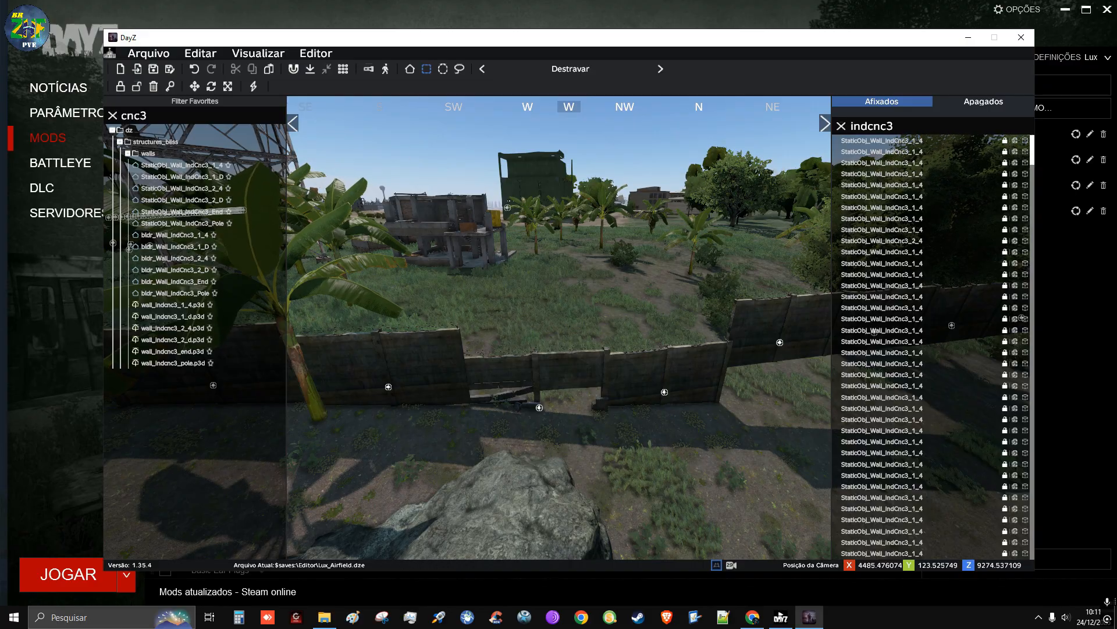
key("alt+Tab")
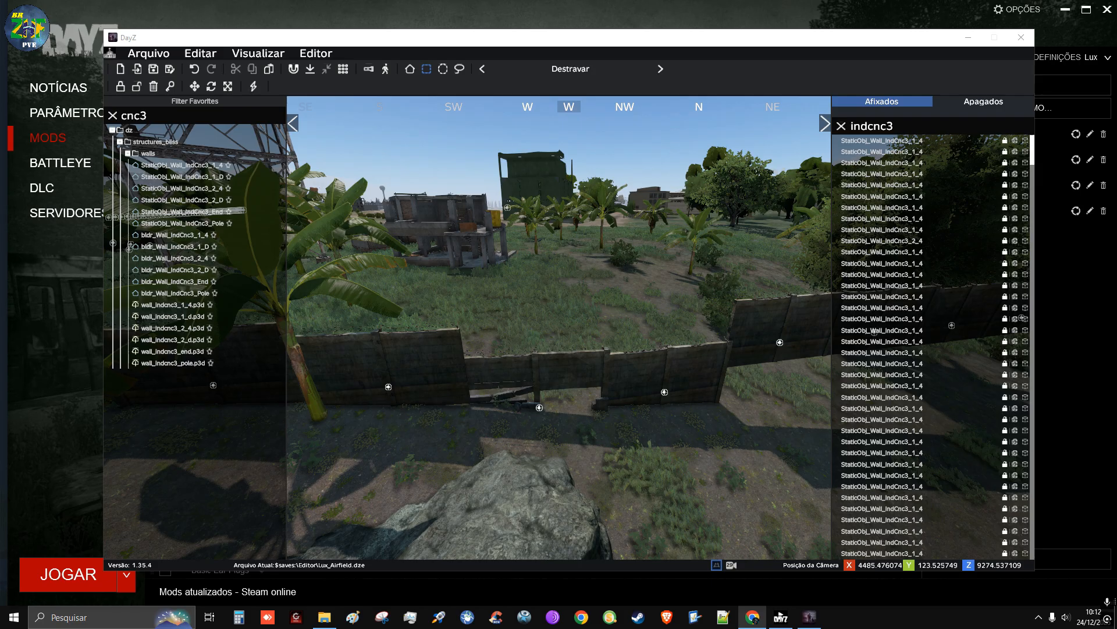
left_click(539, 406)
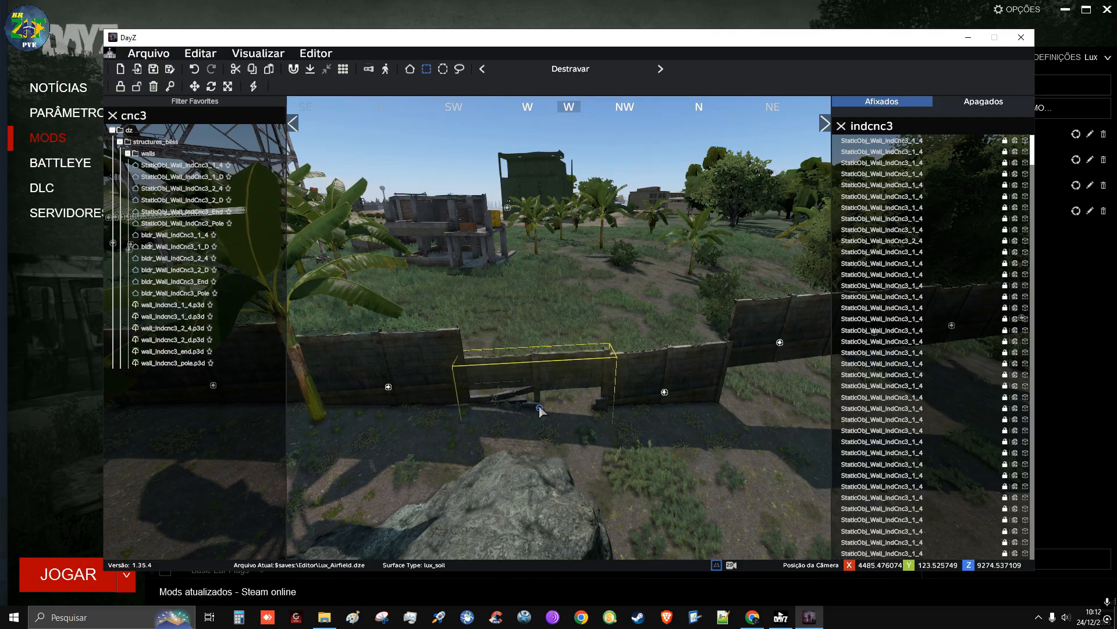
left_click(542, 410)
left_click(539, 407)
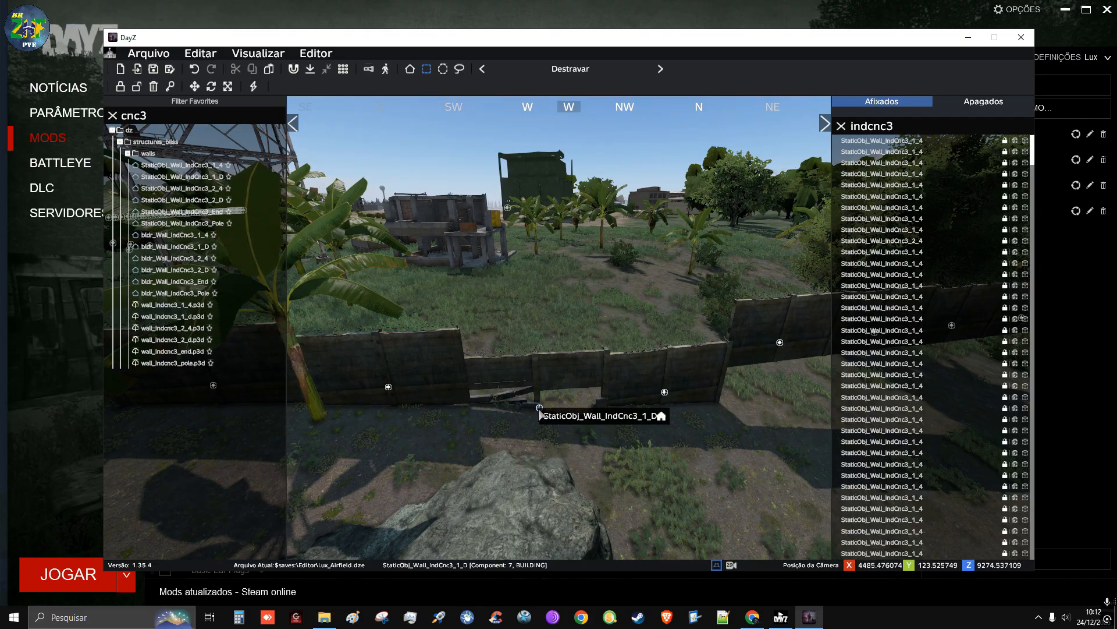
left_click(539, 408)
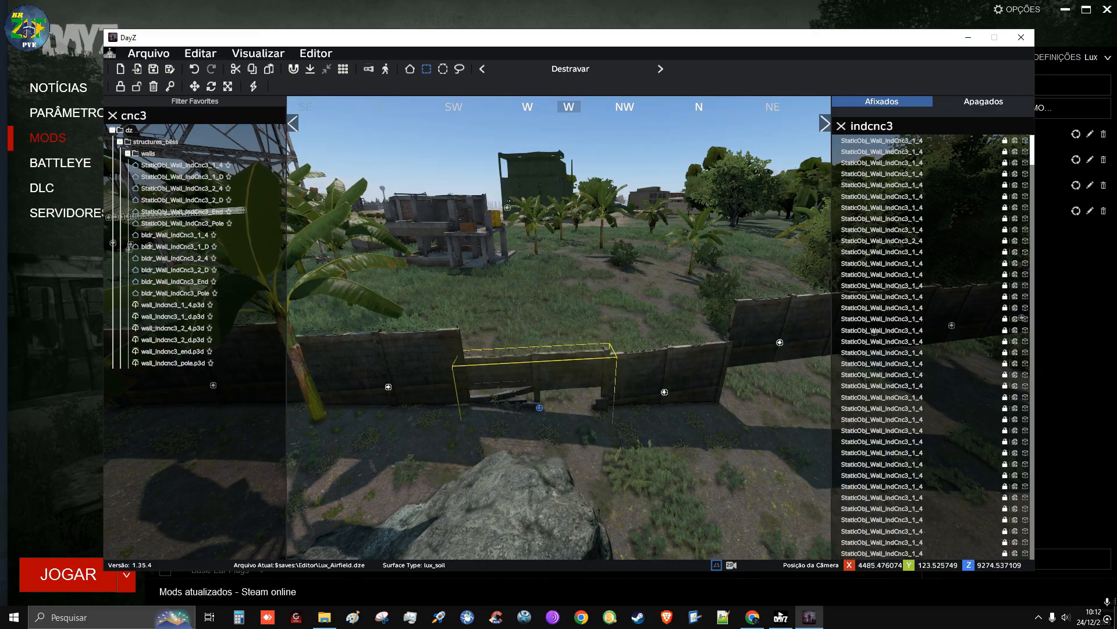
left_click(750, 383)
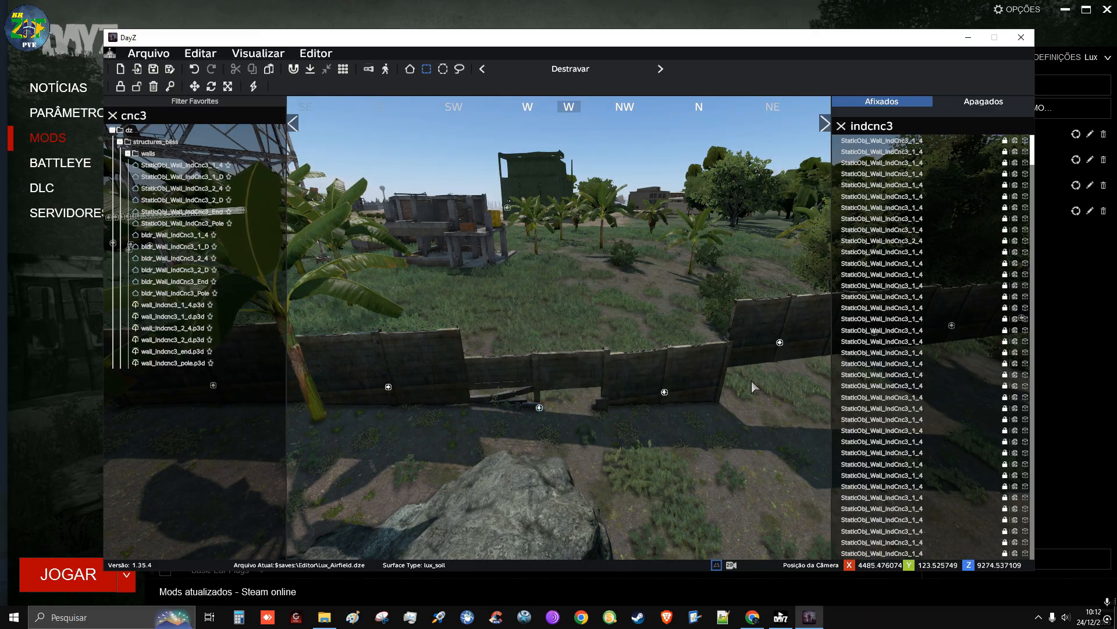
Lower the raised StaticObj_Wall_IndCnc3_1_4 section north of the broken panel to line up with the lowered section beside it
left_click(781, 348)
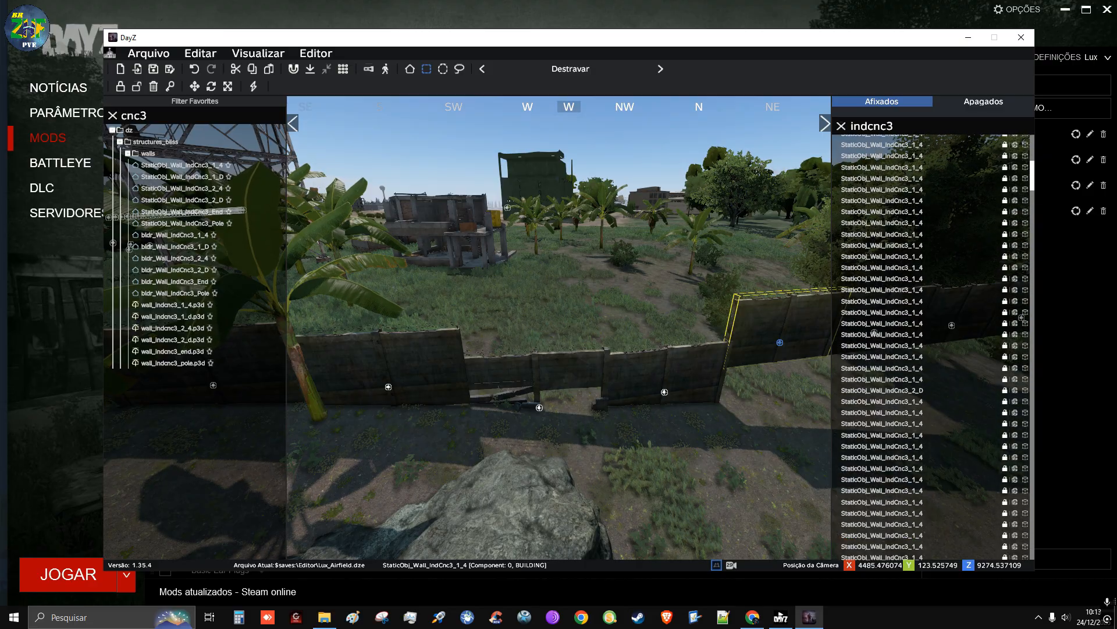
scroll(933, 347, "down", 6)
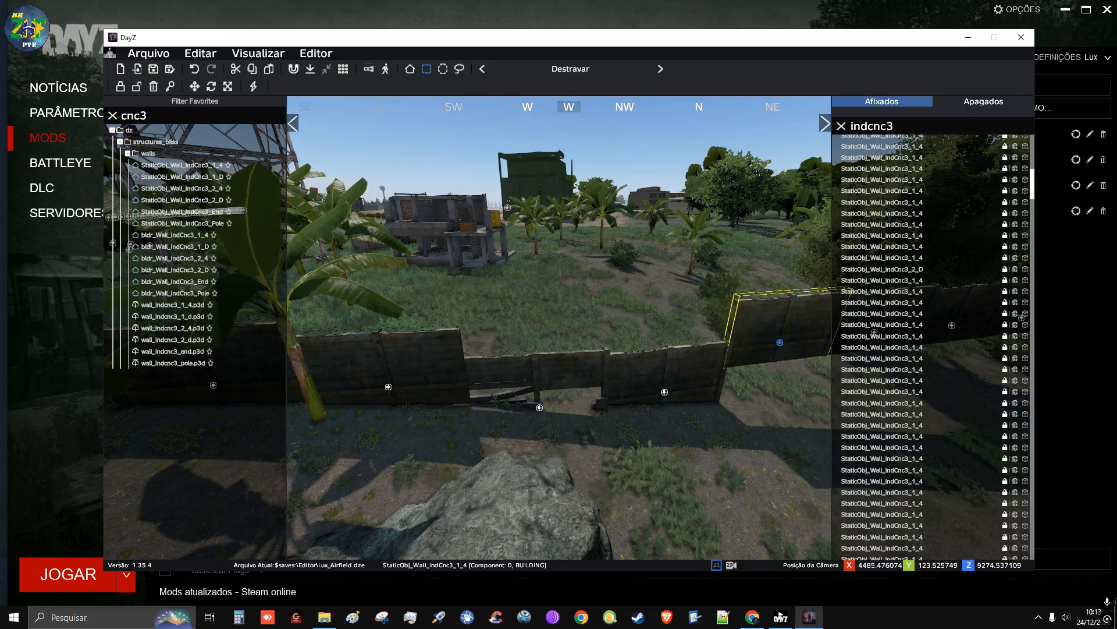
left_click(675, 423)
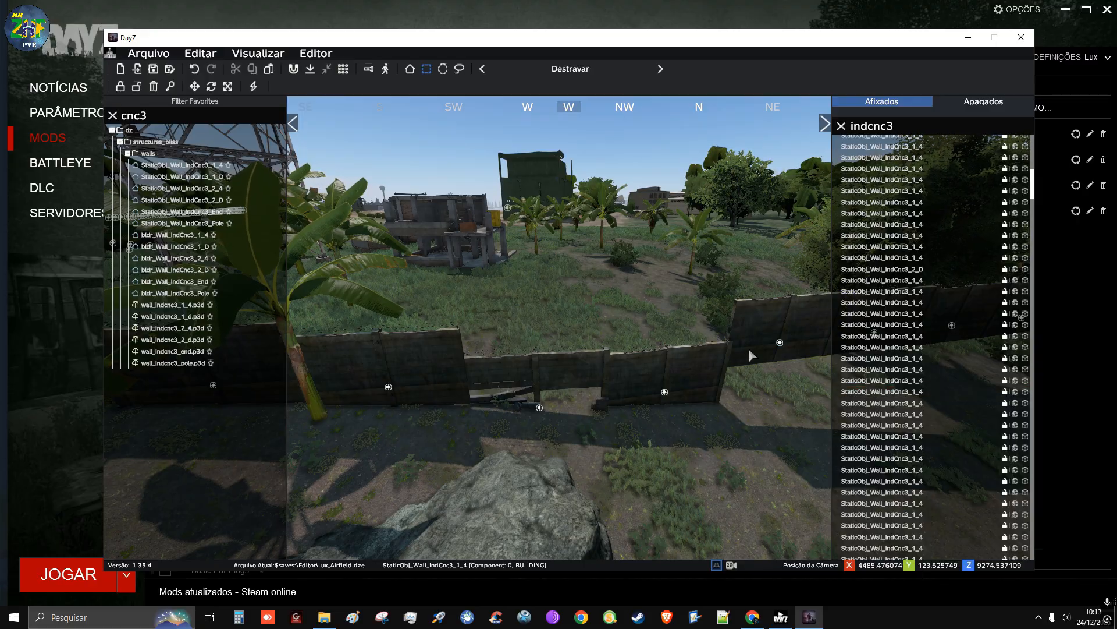
left_click_drag(749, 350, 766, 398)
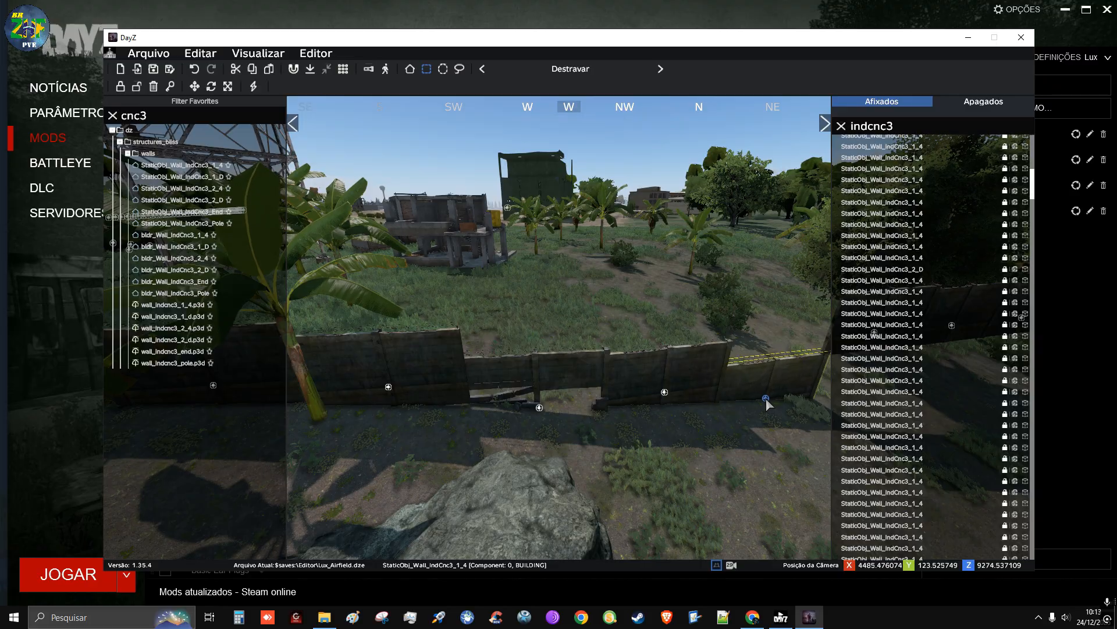
Lower the two raised wall sections beside the banana plant, south of the broken panel, toward the ground
left_click(415, 424)
right_click_drag(415, 424, 373, 424)
key("a")
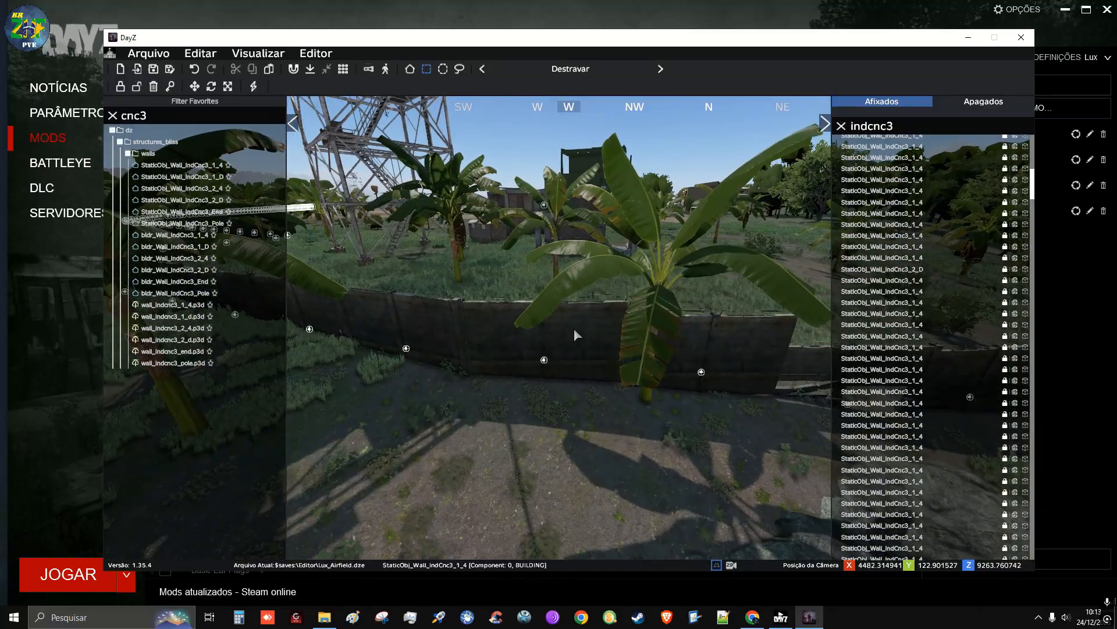
left_click(550, 368)
mouse_move(542, 374)
left_mouse_down()
mouse_move(665, 395)
mouse_move(715, 359)
mouse_move(687, 384)
mouse_move(694, 390)
left_mouse_up()
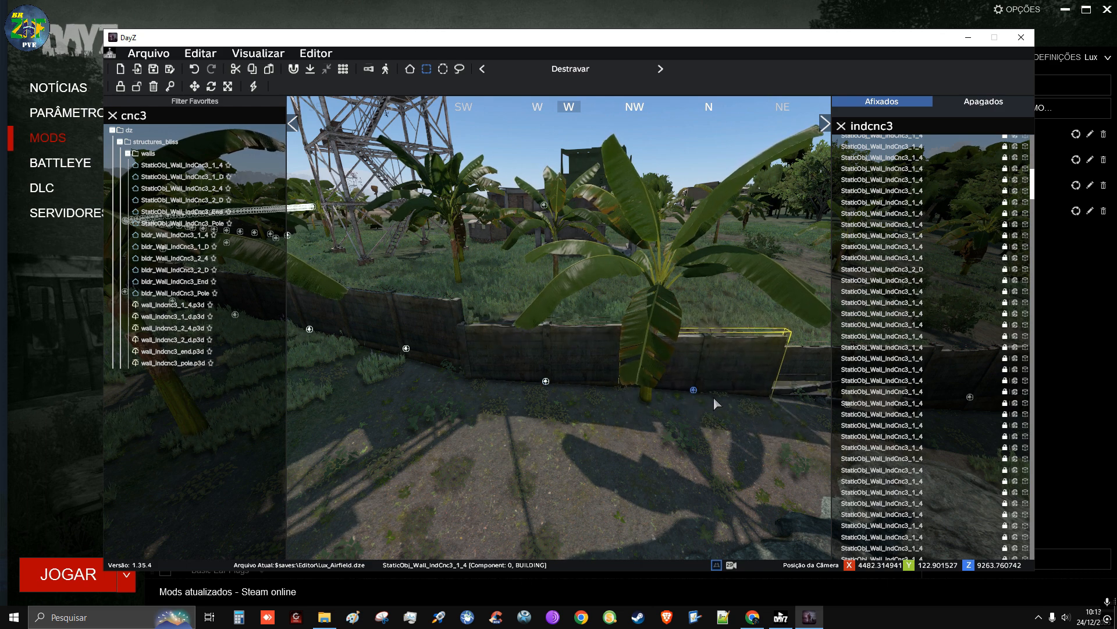
Fine-tune the broken StaticObj_Wall_IndCnc3_1_D section's position from the opposite side of the wall, setting it slightly lower between its neighbours
key("d")
right_click_drag(714, 397, 343, 399)
key("w")
key("a")
right_click_drag(582, 362, 556, 375)
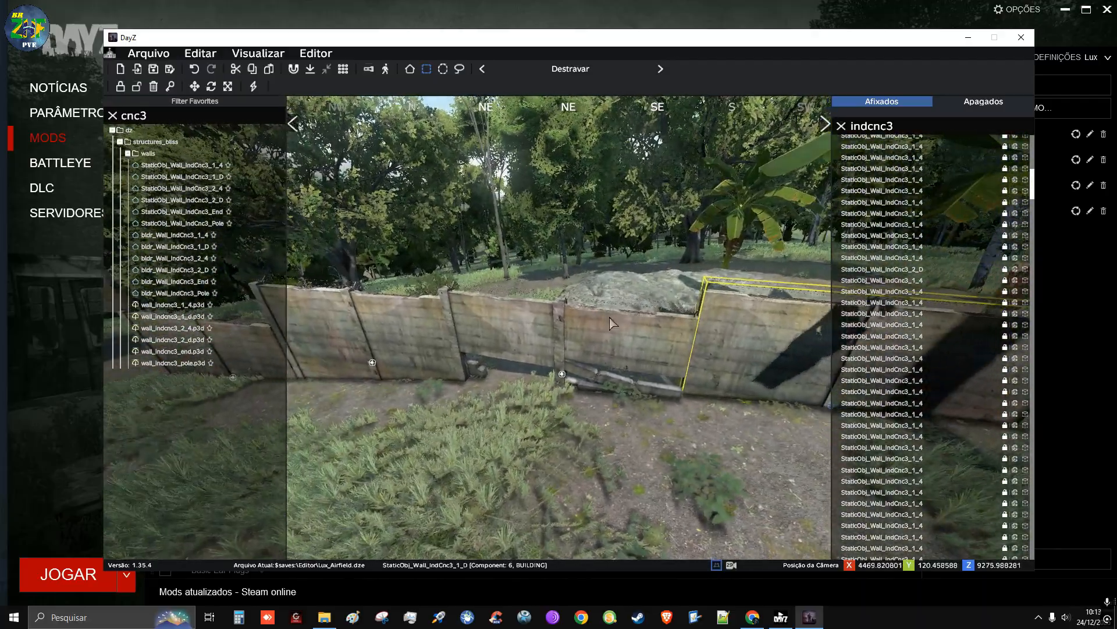
left_click(573, 362)
left_click_drag(573, 363, 566, 380)
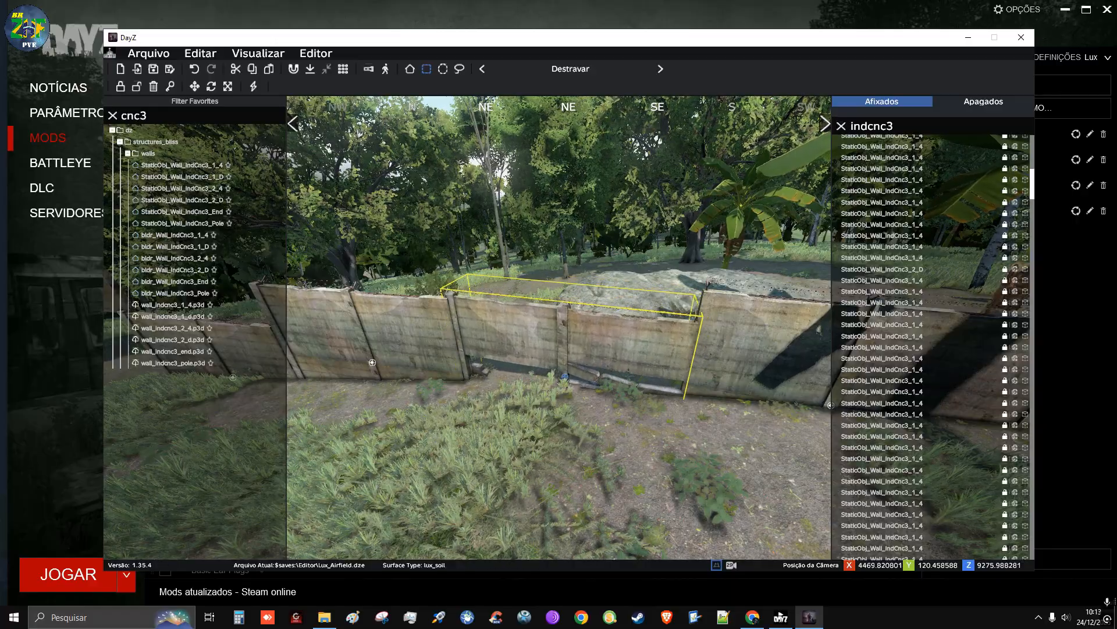
Adjust the heights of the next two wall sections north of the broken panel to follow the ground
key("a")
right_click_drag(558, 375, 560, 323)
left_click_drag(562, 348, 558, 364)
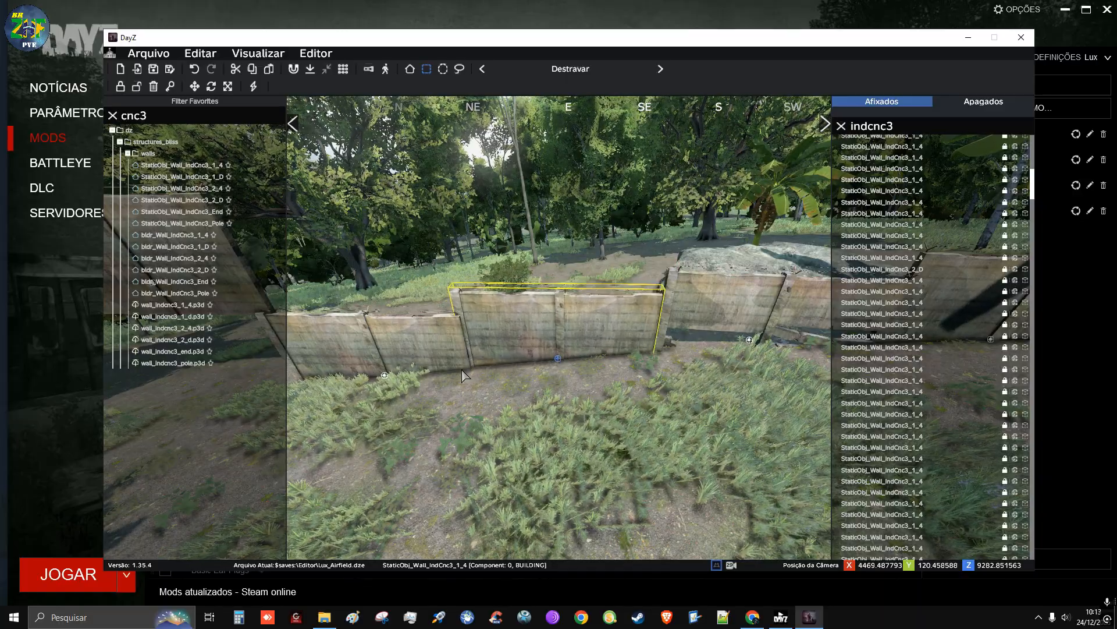
key("w")
right_click_drag(582, 325, 585, 342)
mouse_move(583, 345)
left_mouse_down()
mouse_move(572, 344)
mouse_move(582, 344)
left_mouse_up()
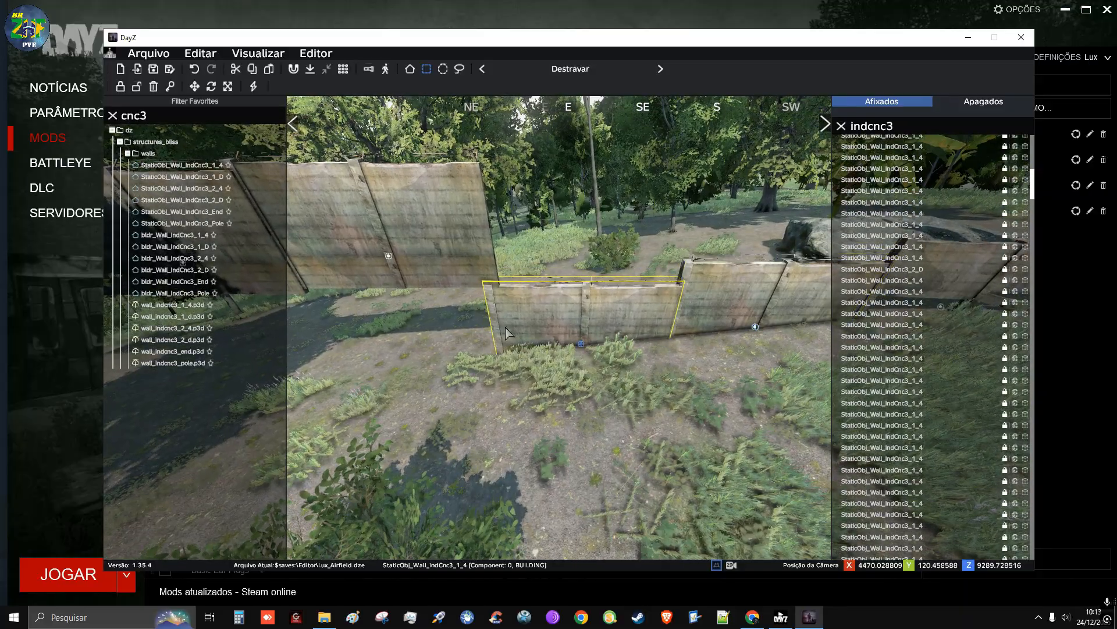
Select the four raised sections at the wall's north end together and bring them down against the end of the lowered row
key("d")
right_click_drag(514, 348, 364, 408)
key("q")
key("d")
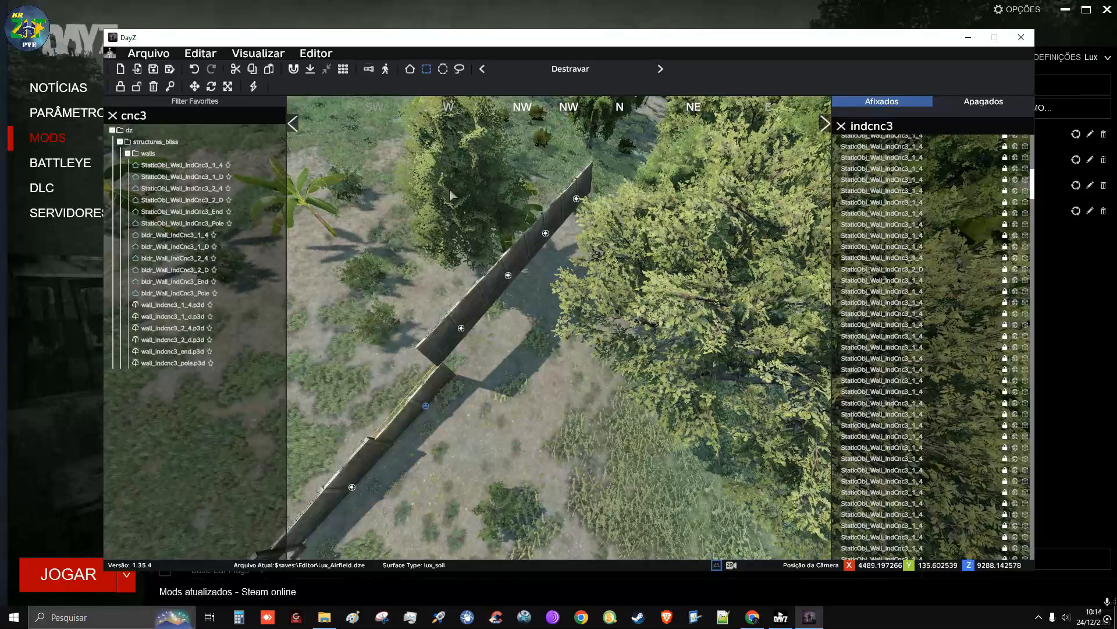
left_click_drag(399, 144, 667, 314)
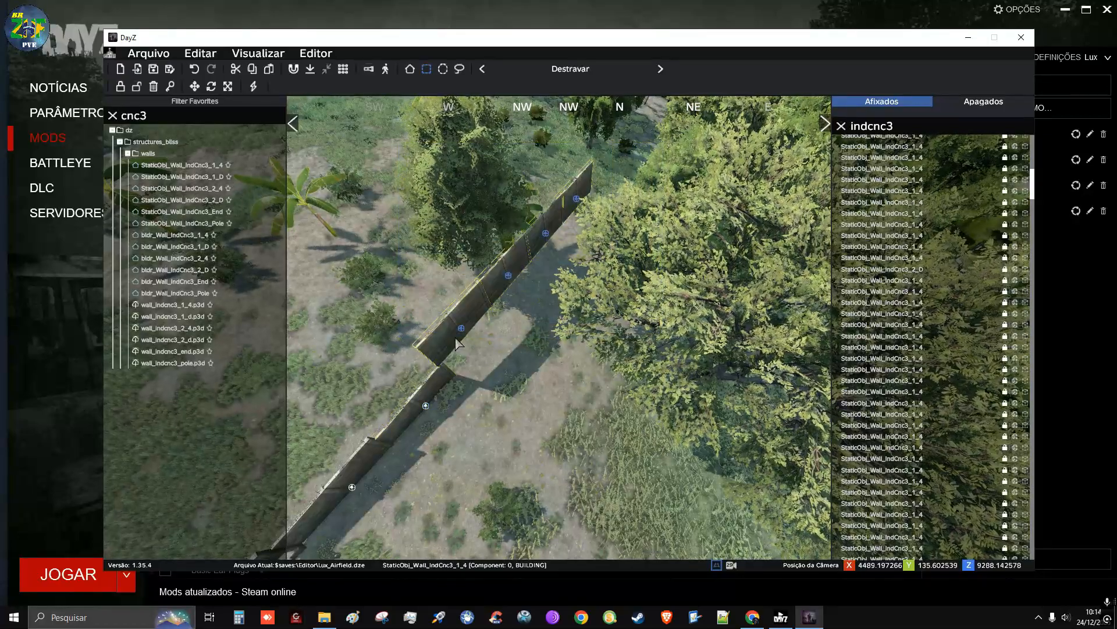
left_click_drag(465, 333, 482, 348)
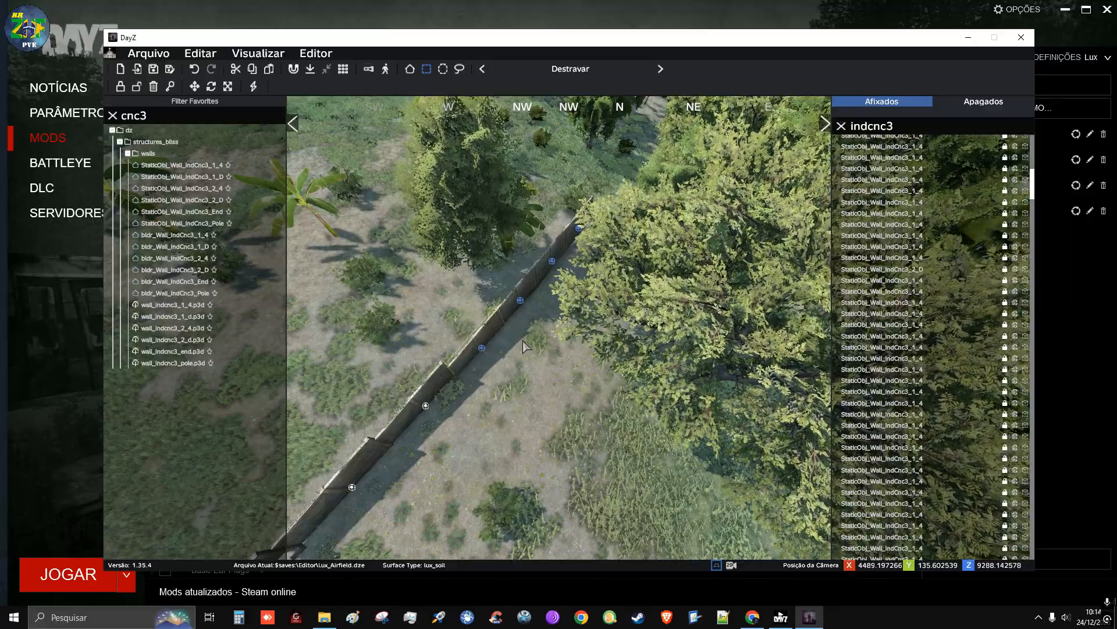
Shift the four selected sections slightly along the wall line so their near end meets the adjoining section's post
key("a")
right_click_drag(522, 340, 628, 297)
key("z")
key("w")
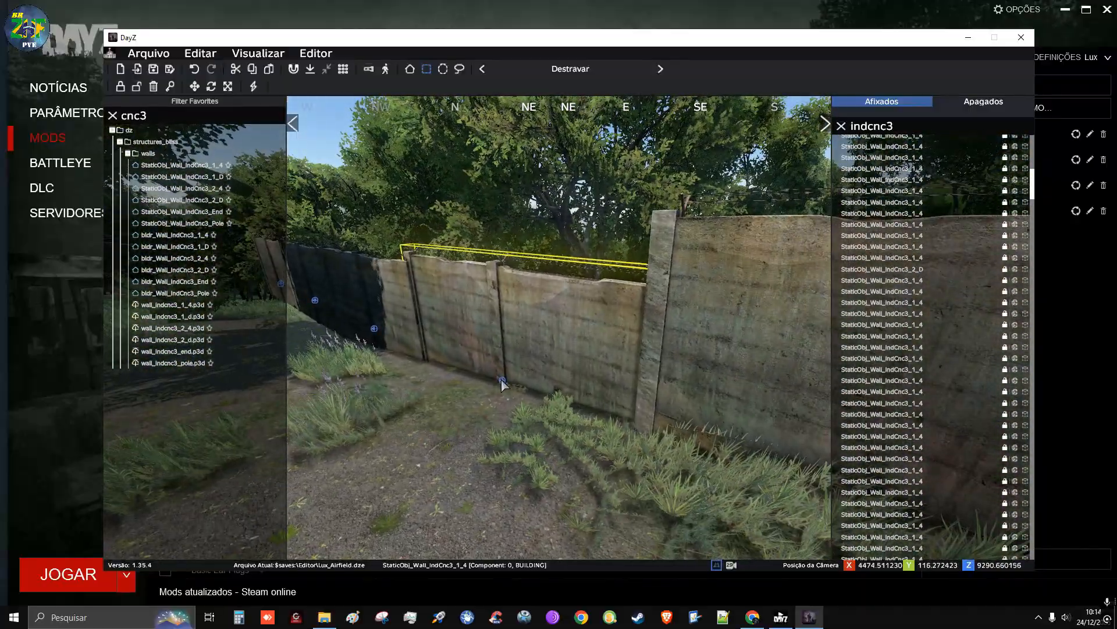
mouse_move(502, 379)
left_mouse_down()
mouse_move(490, 371)
mouse_move(497, 383)
left_mouse_up()
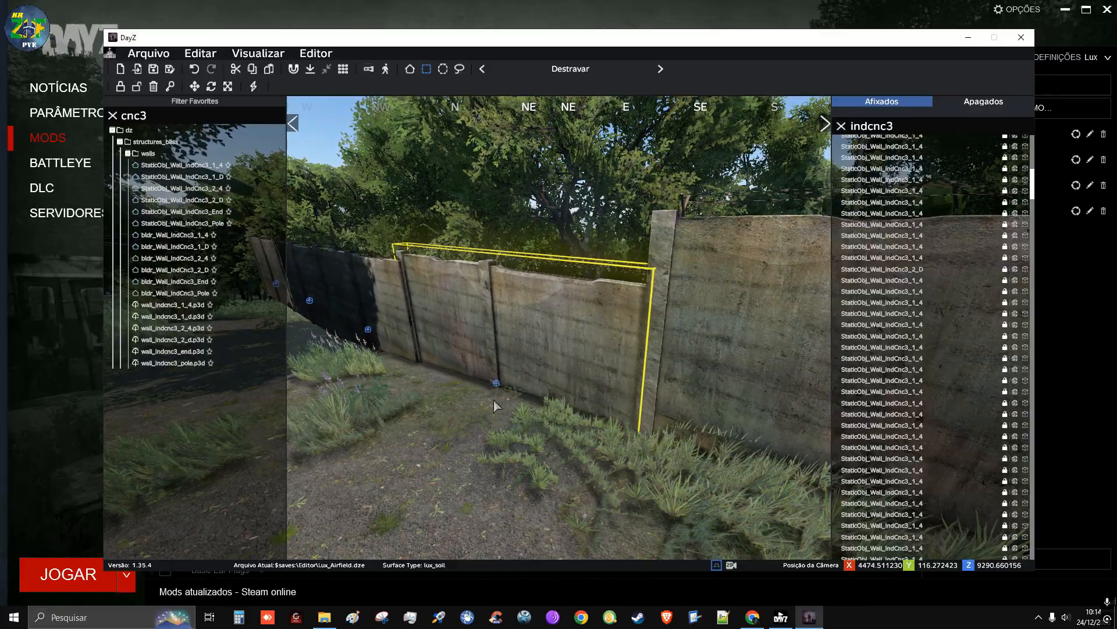
Select only the two outermost sections at the wall's north end and lower them together toward the ground
right_click_drag(495, 426, 582, 426)
key("a")
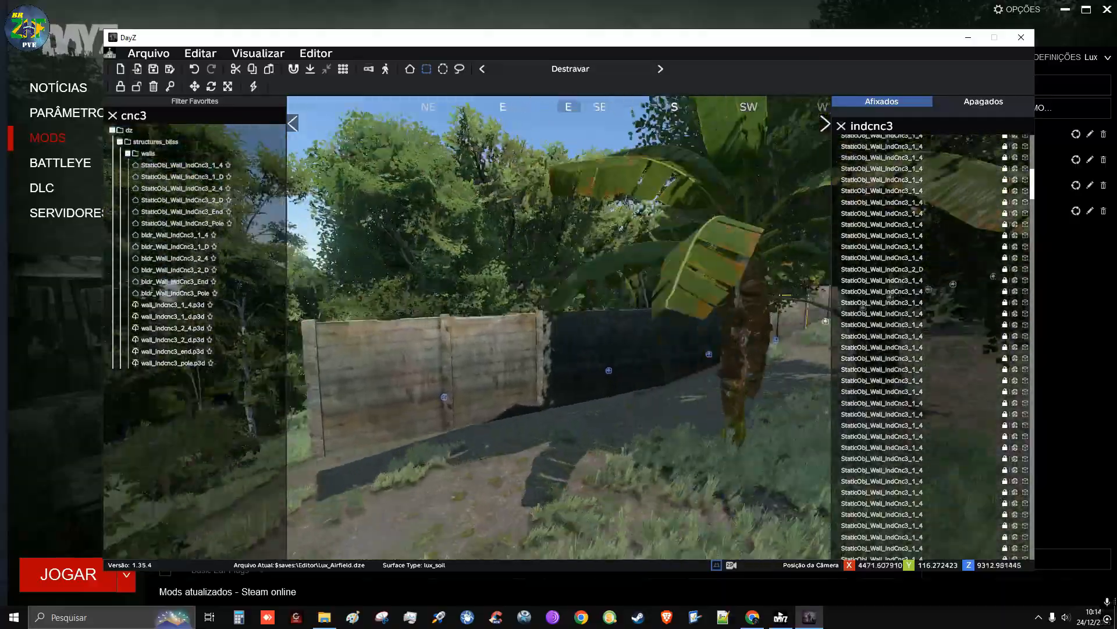
key("d")
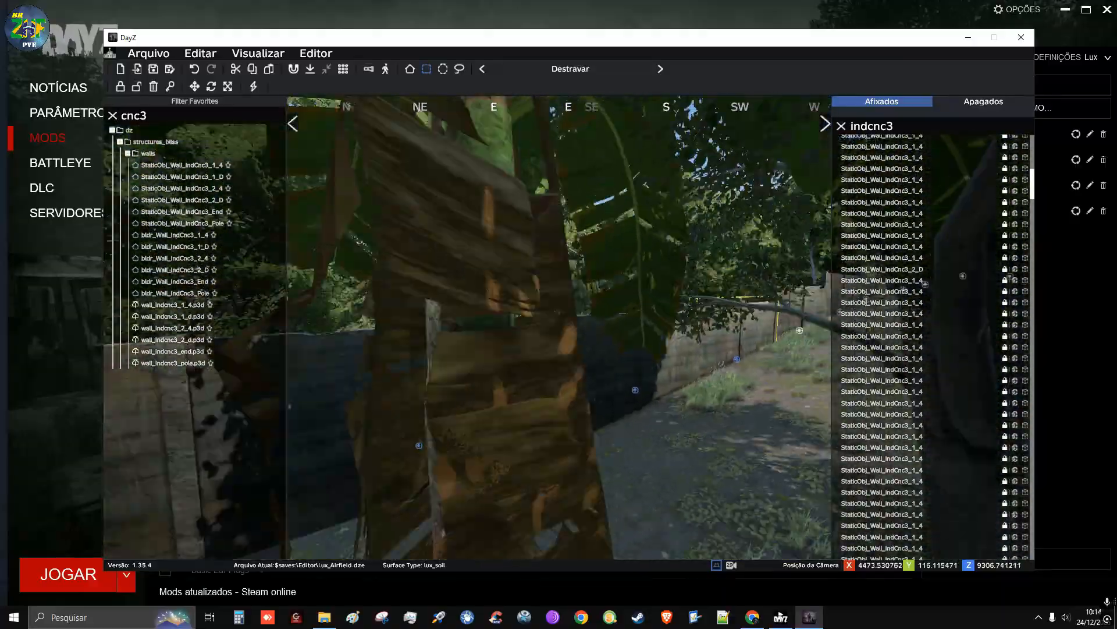
key("a")
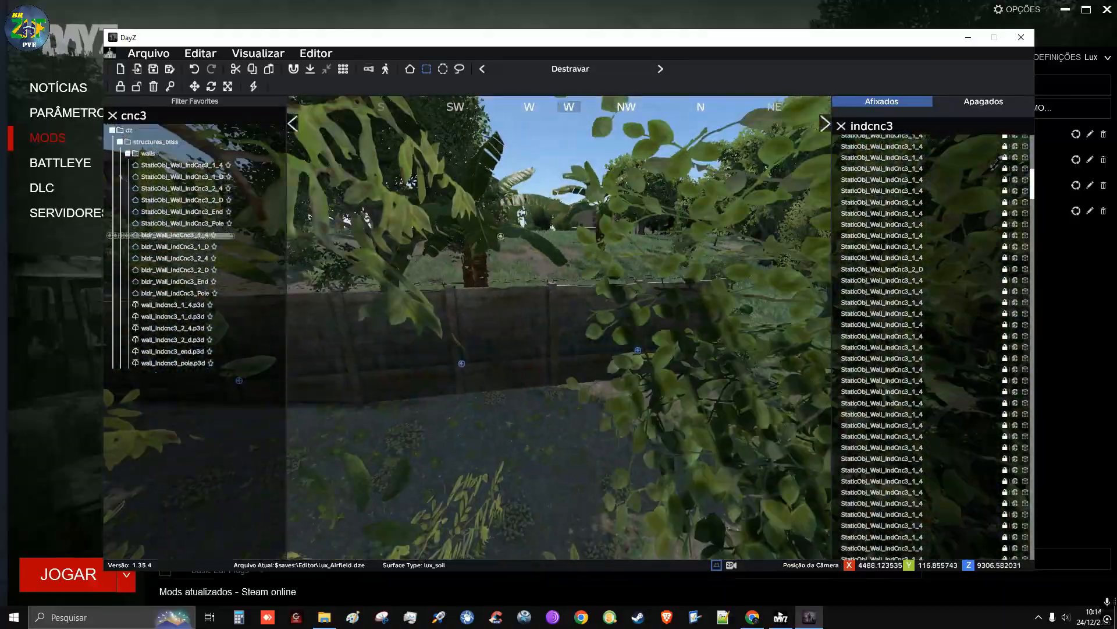
key("d")
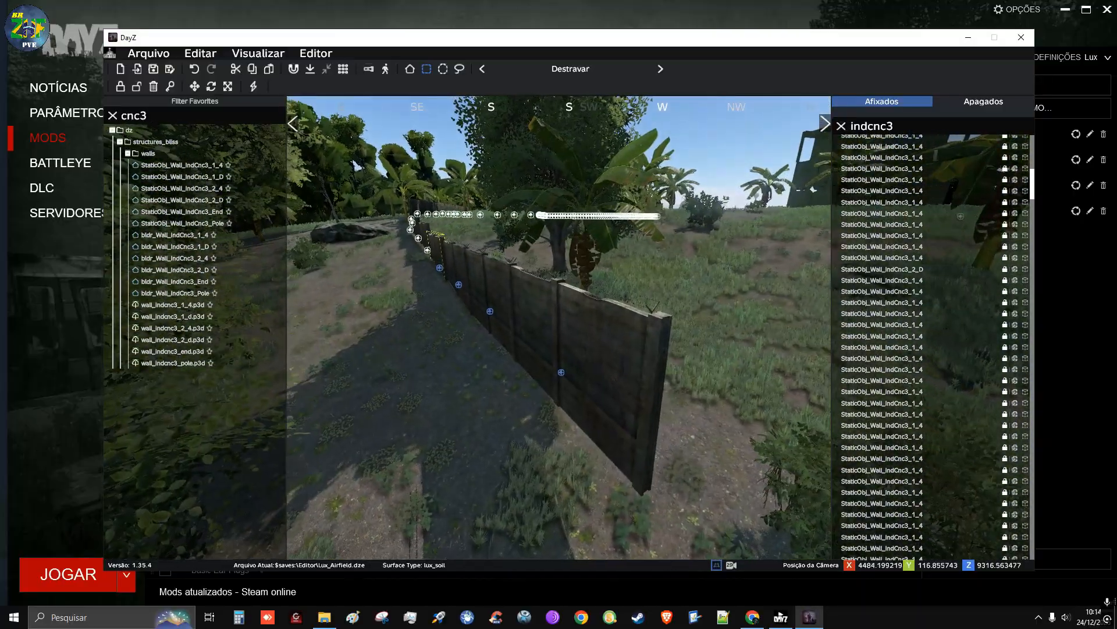
key("a")
left_click(515, 427)
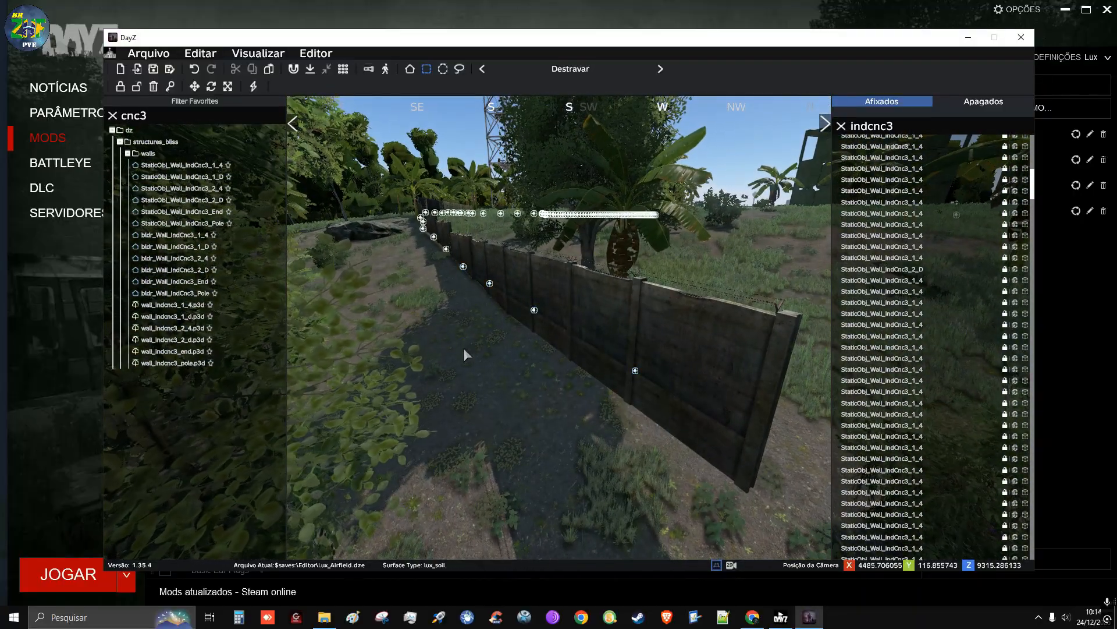
left_click_drag(462, 324, 750, 369)
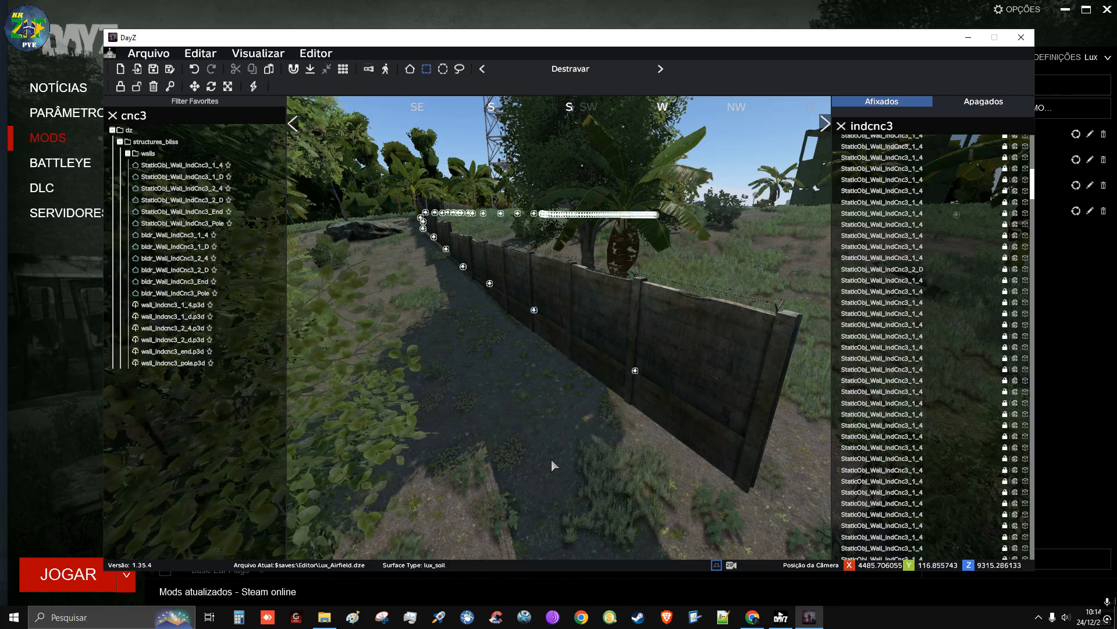
left_click_drag(519, 474, 698, 314)
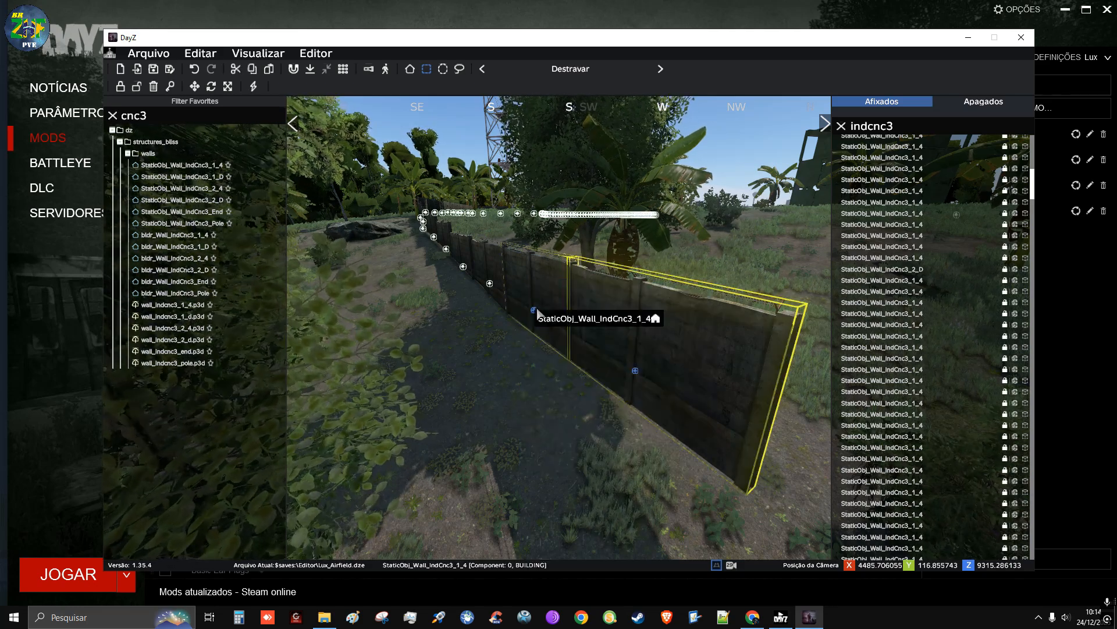
left_click_drag(536, 312, 538, 344)
Lower the single wall section adjoining the two lowered end sections to form an intermediate height step
right_click_drag(537, 344, 611, 352)
key("a")
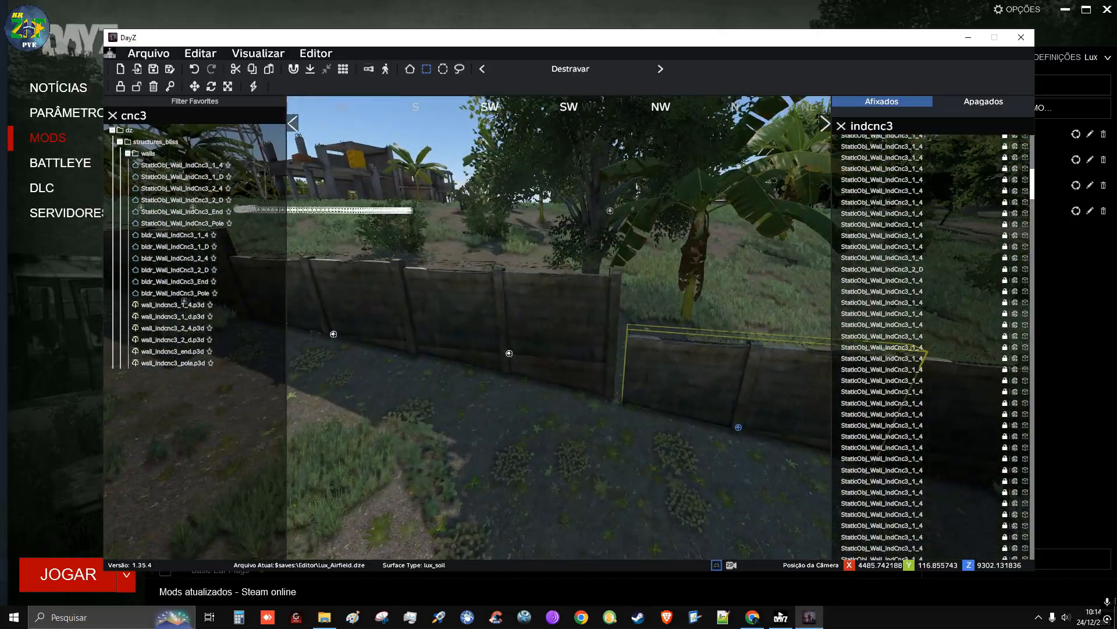
right_click_drag(379, 345, 433, 343)
key("a")
right_click_drag(550, 351, 515, 350)
left_click_drag(627, 372, 632, 393)
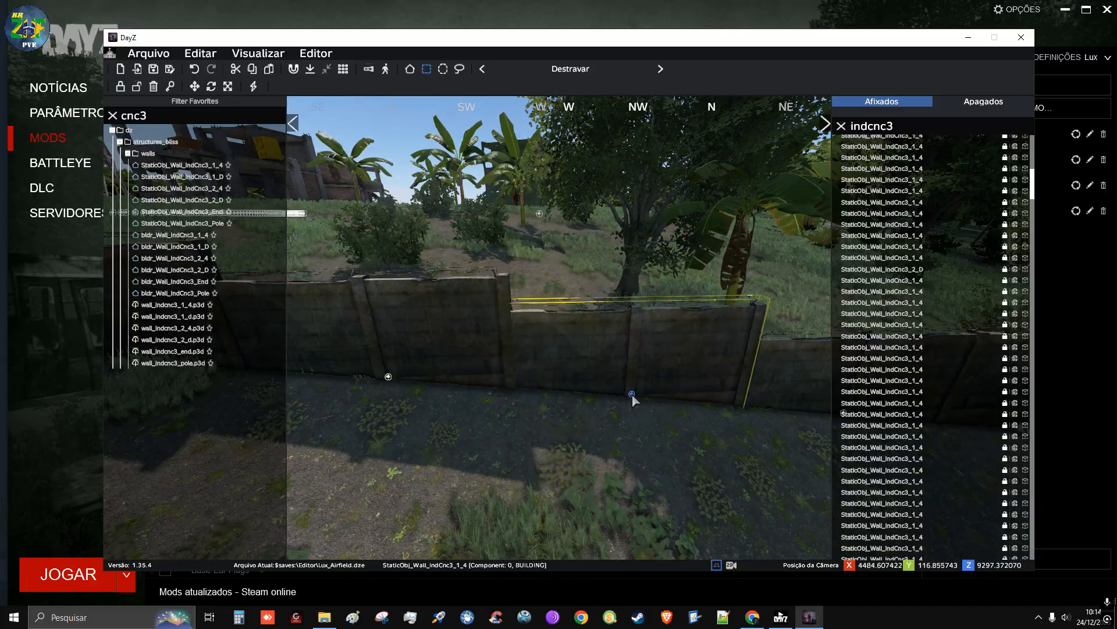
Lower the very last section at the wall's north end further to follow the sloping ground
left_click(646, 446)
key("d")
right_click_drag(646, 447, 605, 457)
key("w")
key("a")
key("w")
left_click_drag(558, 386, 566, 417)
Examine the stepped wall line from its north end for height differences and ground contact
left_click(556, 461)
key("a")
right_click_drag(557, 439, 571, 319)
right_click_drag(428, 374, 372, 370)
key("d")
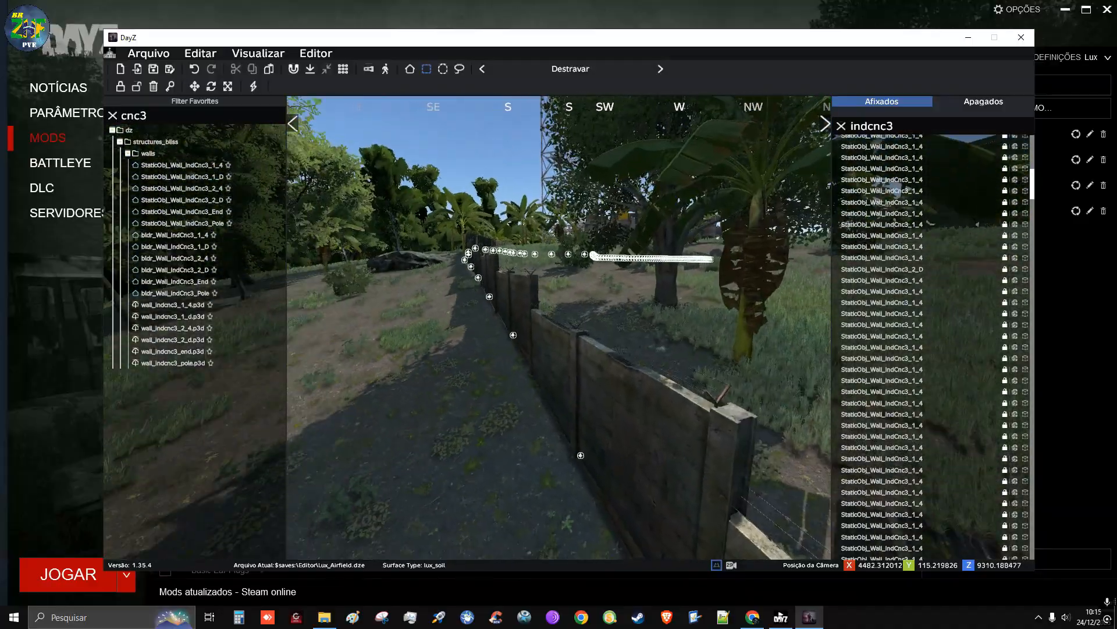
key("s")
right_click_drag(488, 309, 419, 360)
key("s")
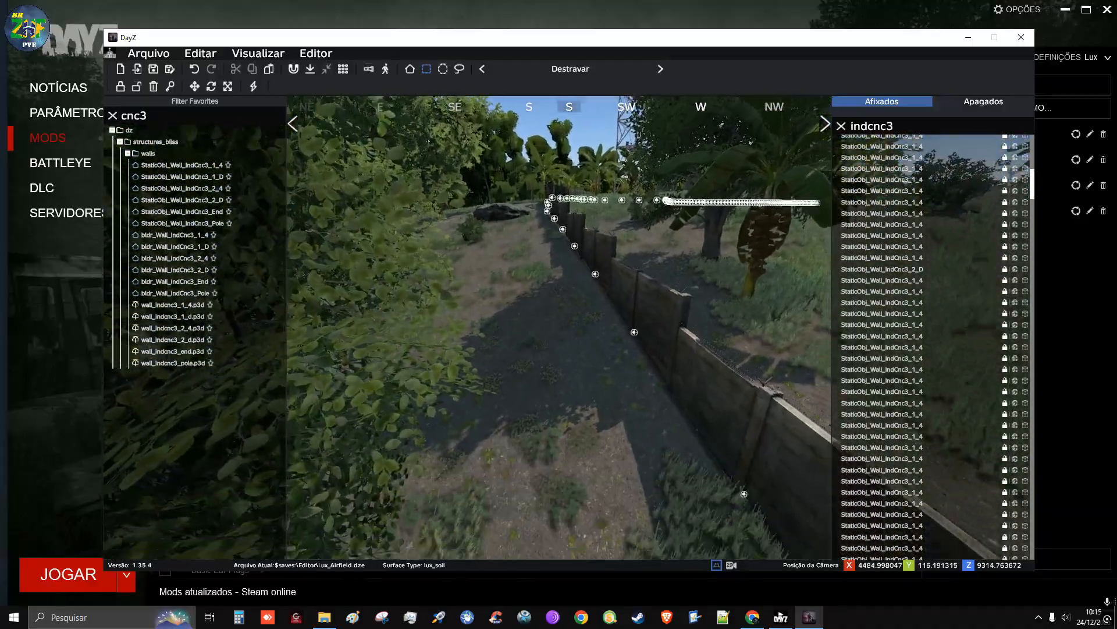
key("w")
right_click_drag(570, 256, 574, 320)
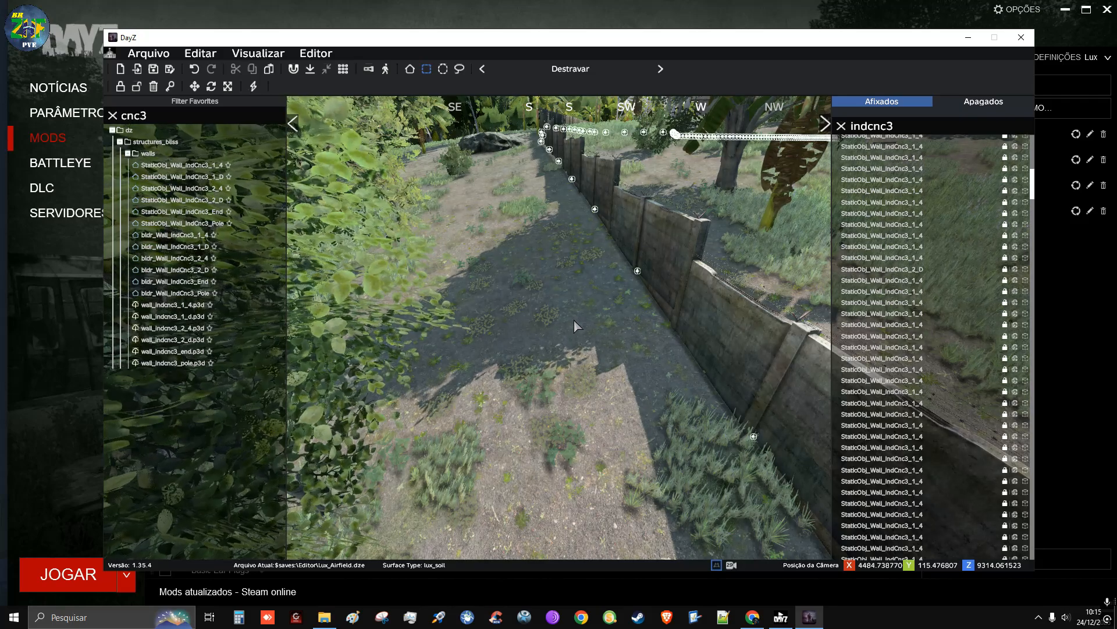
Switch to the player character in third-person view and walk up to the wall to check its height
key("y")
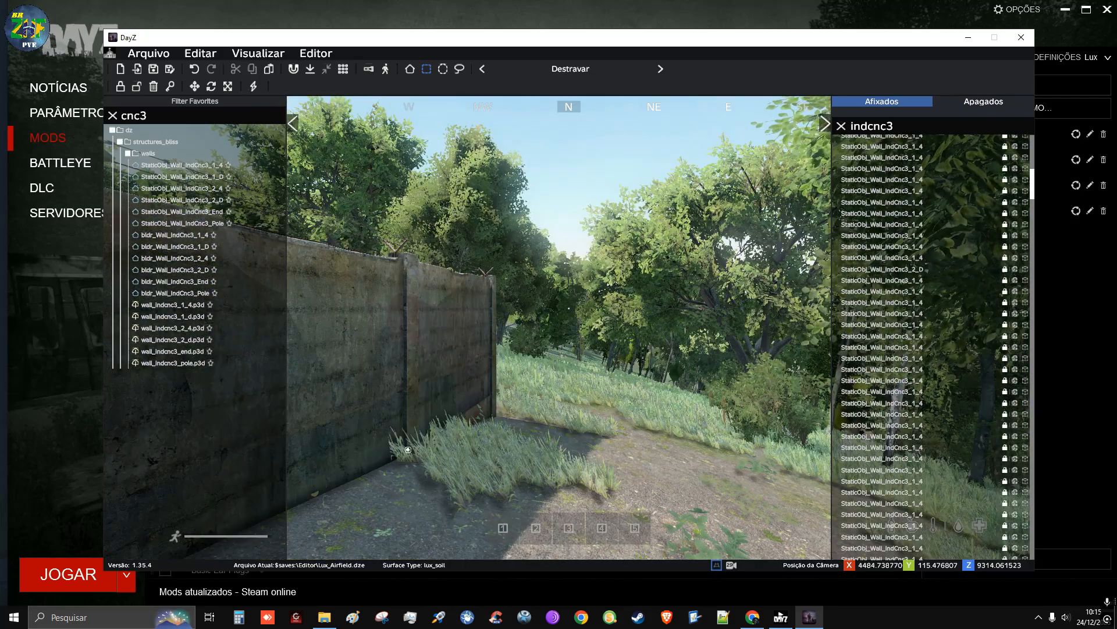
key("v")
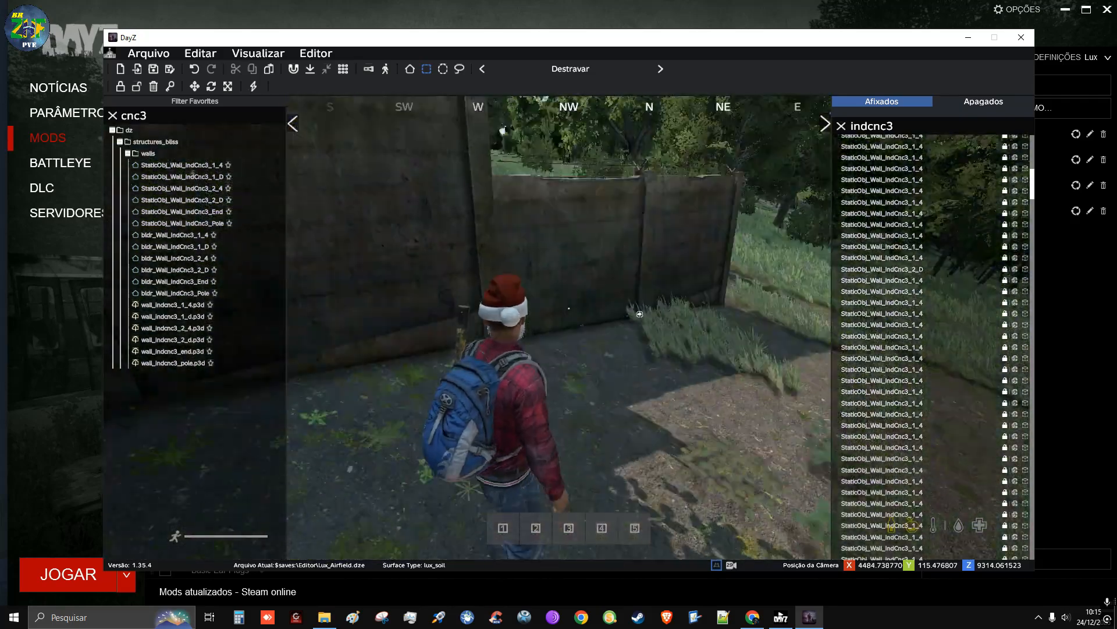
key("w")
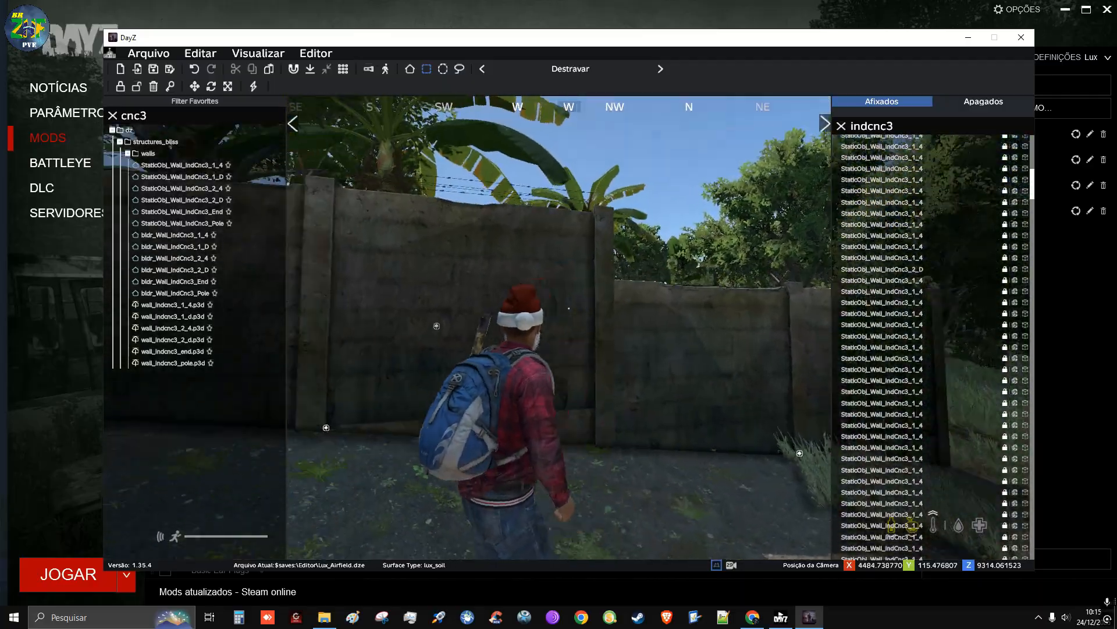
key("w")
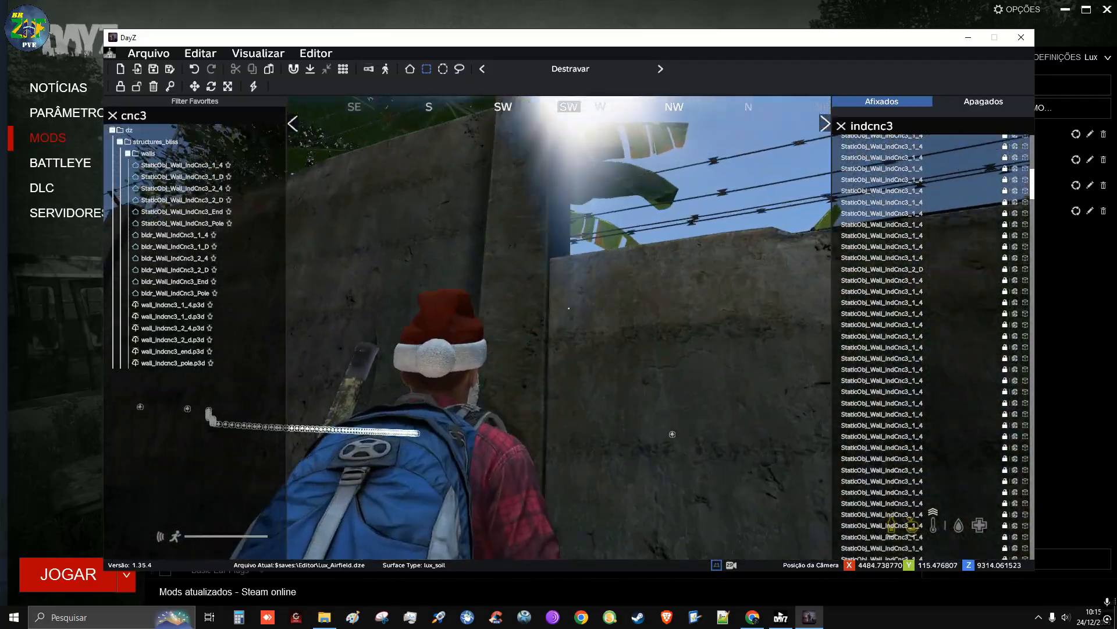
Walk the player character along the wall to its north end, checking its height and the ground contact
key("w")
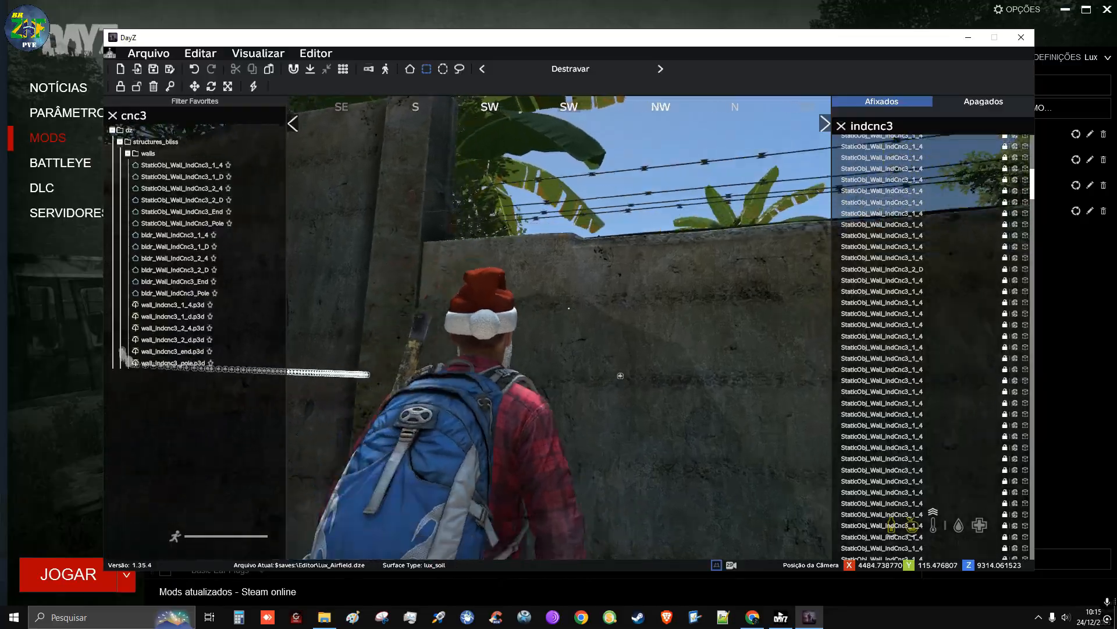
key("w")
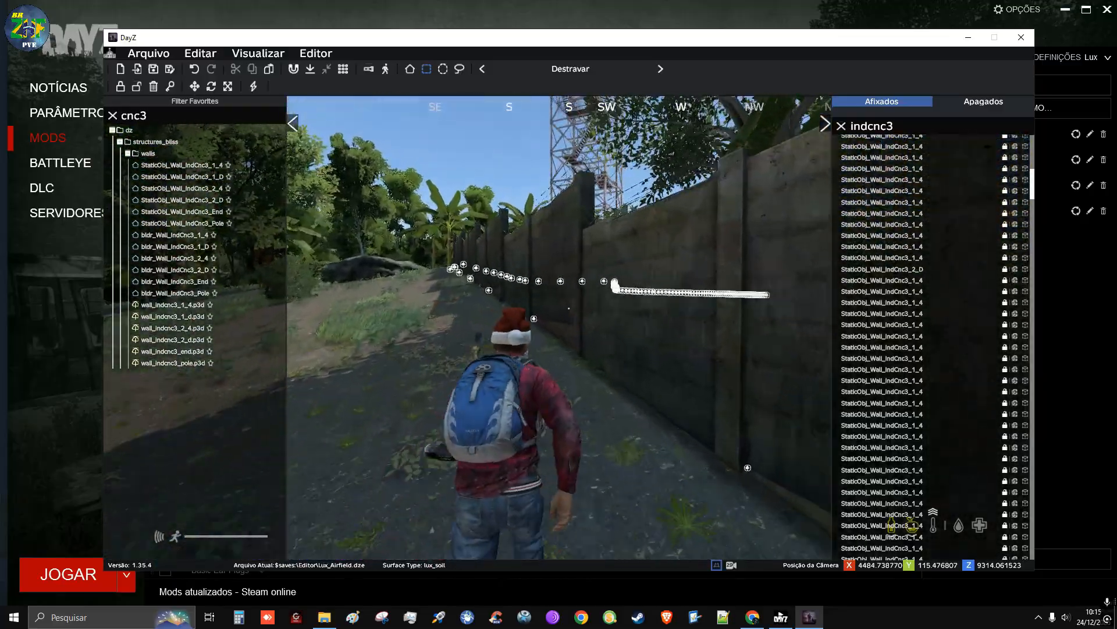
key("w")
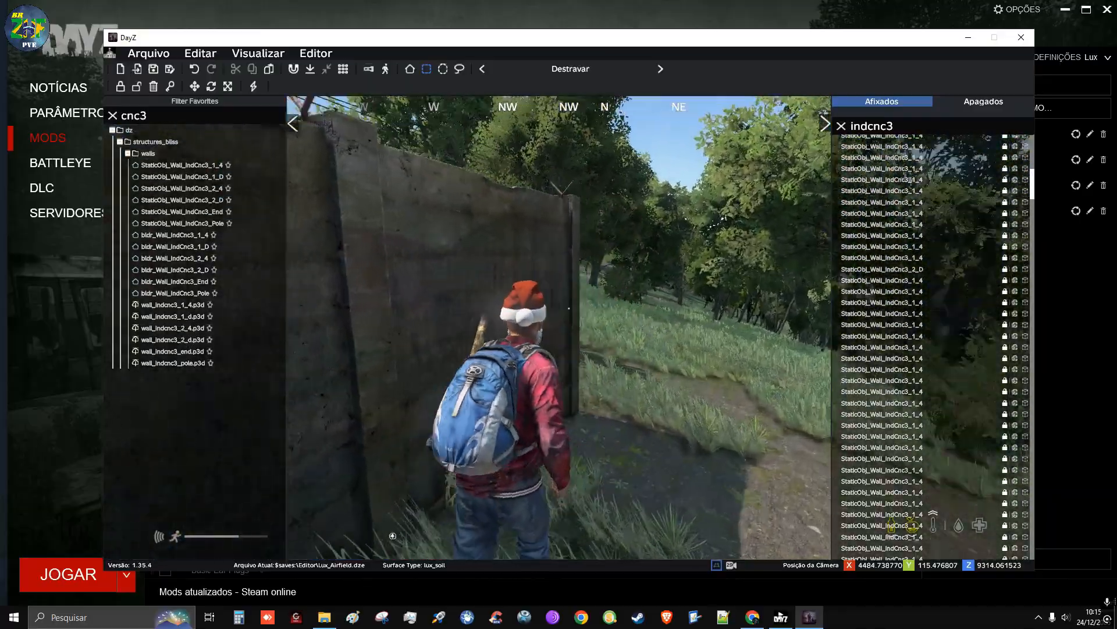
key("w")
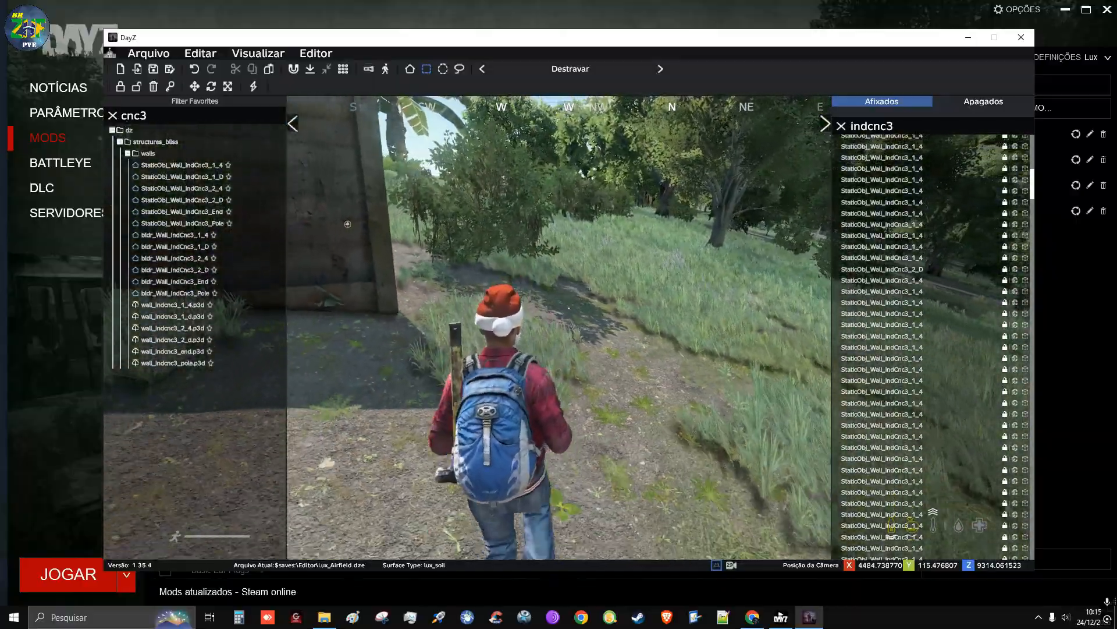
Return to the free editor camera and survey the perimeter wall's course, the forested hill and the airfield from the air
key("Insert")
right_click_drag(575, 326, 730, 308)
key("q")
key("s")
key("w")
key("q")
key("w")
key("q")
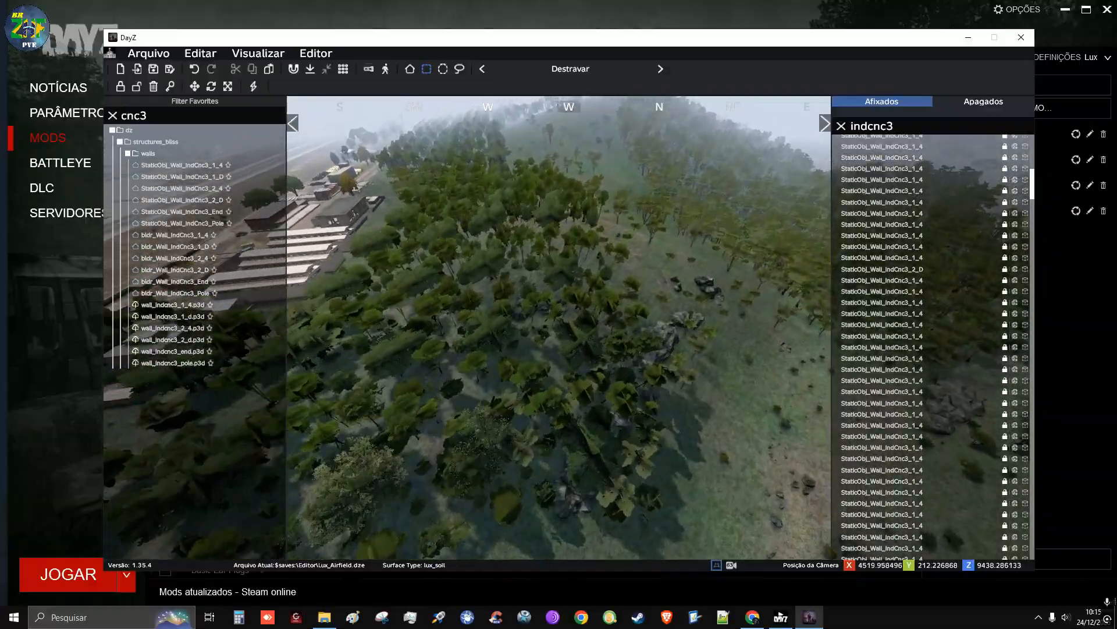
key("w")
key("q")
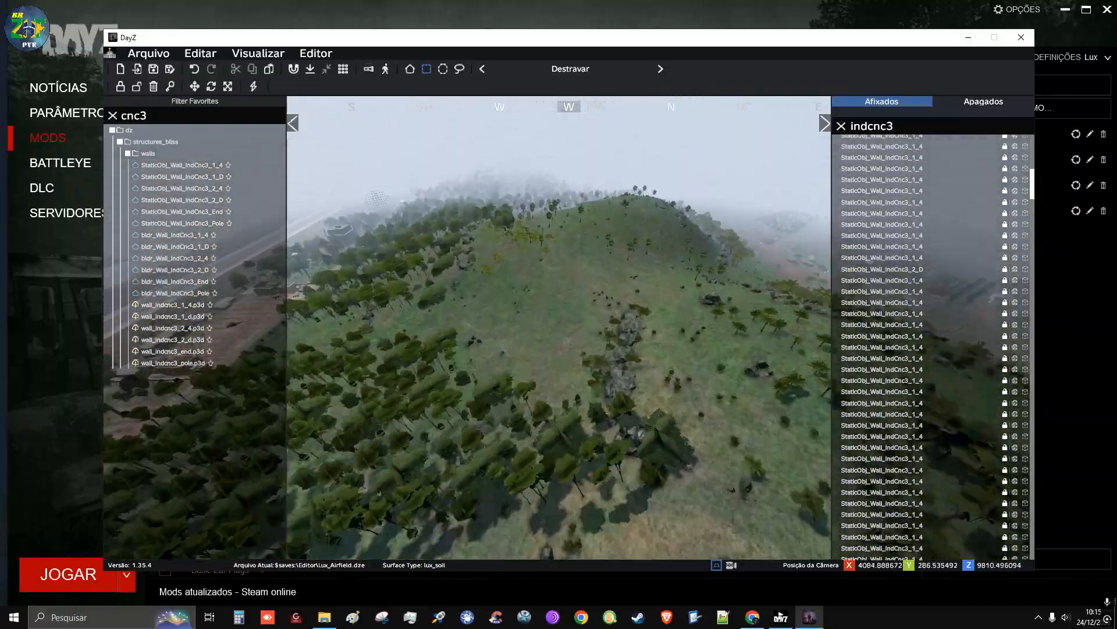
key("w")
right_click_drag(559, 329, 568, 378)
key("w")
key("w")
key("s")
right_click_drag(558, 329, 558, 308)
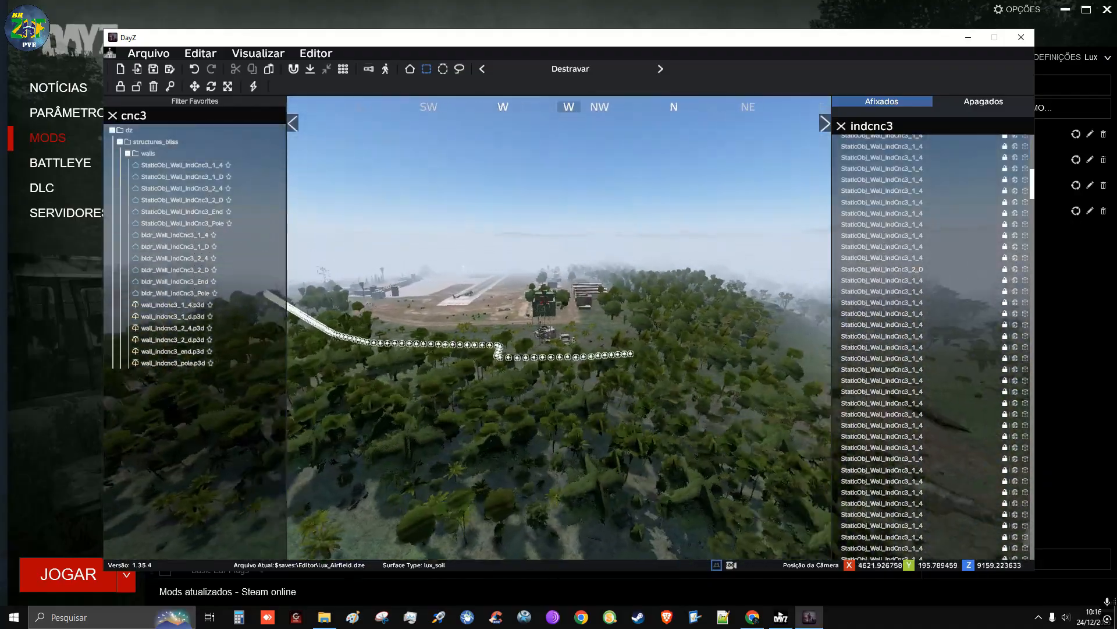
Examine the open ground beyond the wall's north end, next to the player character, from just above
key("w")
right_click_drag(432, 271, 529, 355)
key("w")
key("d")
key("w")
key("d")
key("a")
key("a")
key("w")
key("a")
key("d")
key("a")
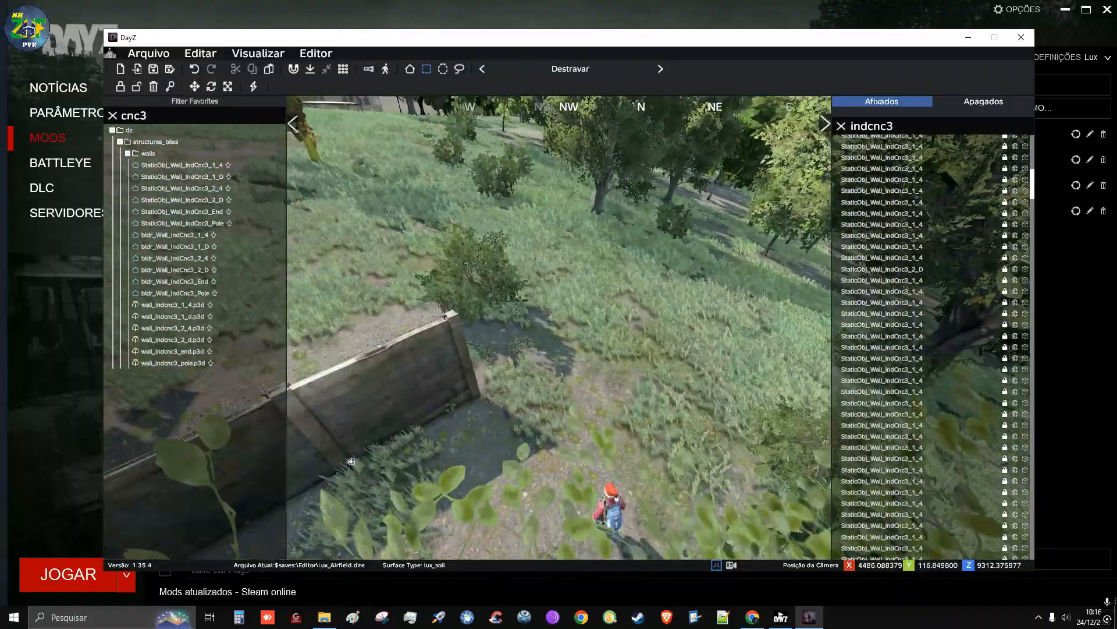
right_click_drag(506, 314, 516, 309)
Replace the cnc3 filter of the object library with a search for WRE
left_click(193, 116)
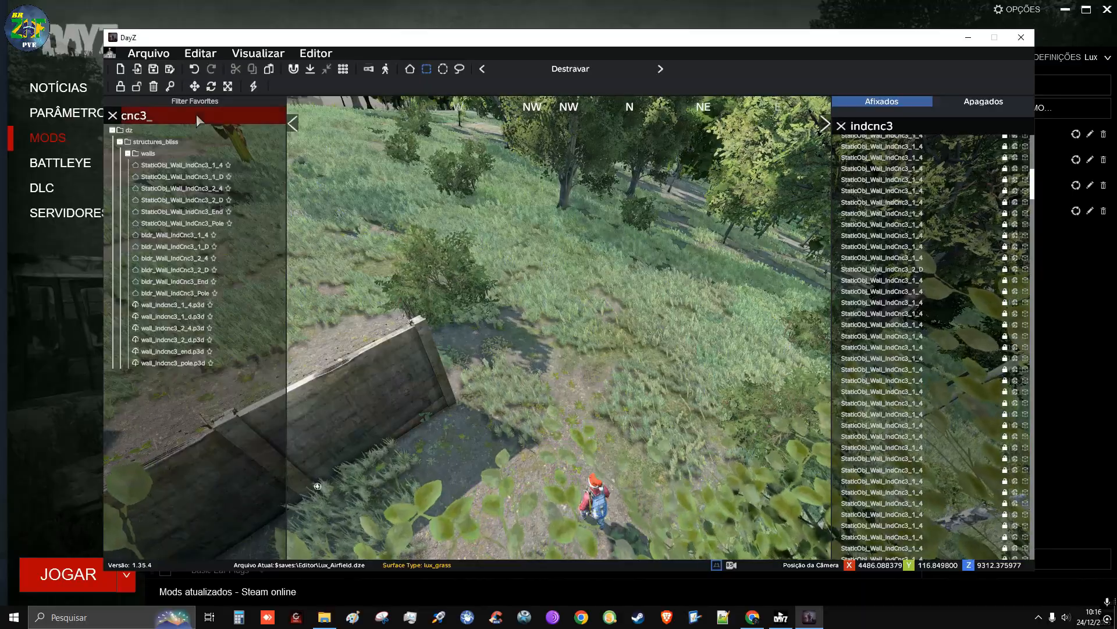
key("BackSpace")
key("BackSpace")
key("BackSpace")
key("BackSpace")
type("WRE")
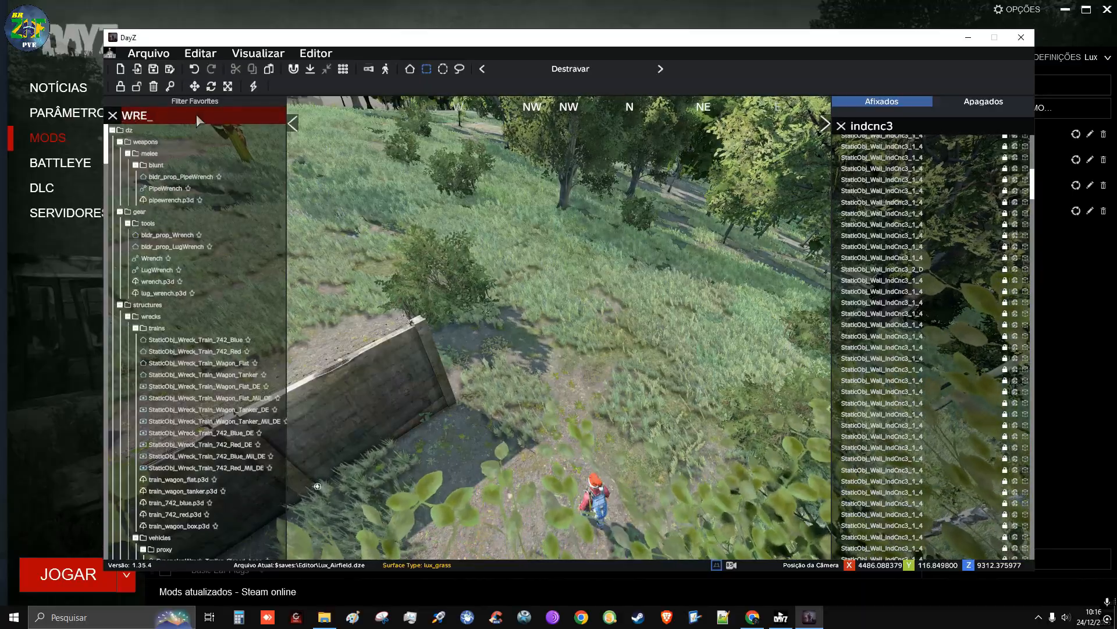
Change the object library search to MINE and look through the mining structures and their previews
key("BackSpace")
key("BackSpace")
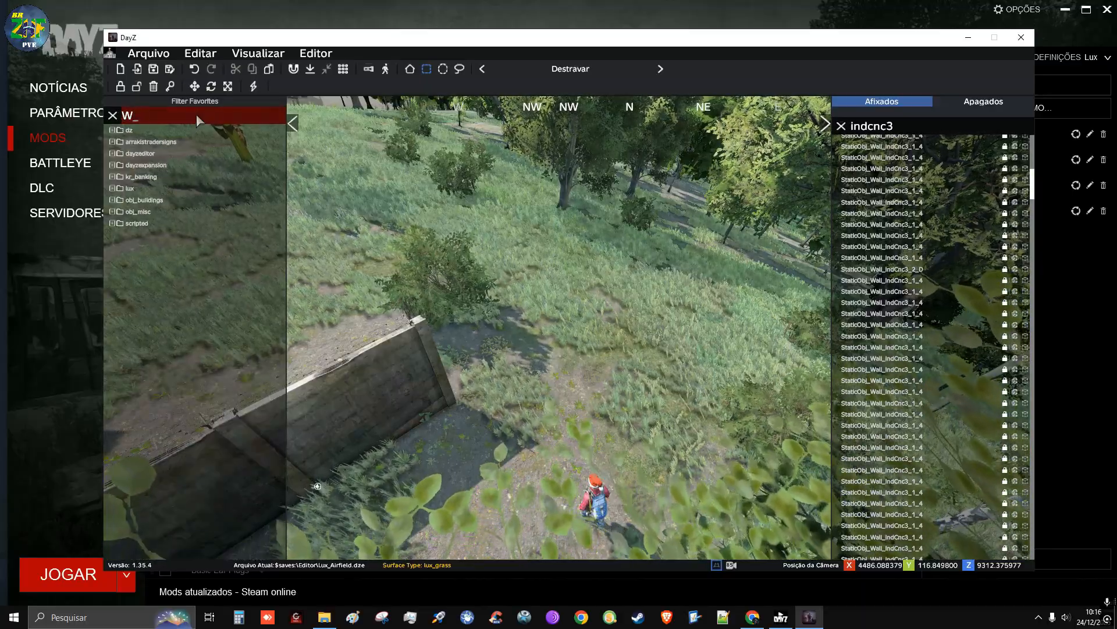
key("BackSpace")
type("MINE")
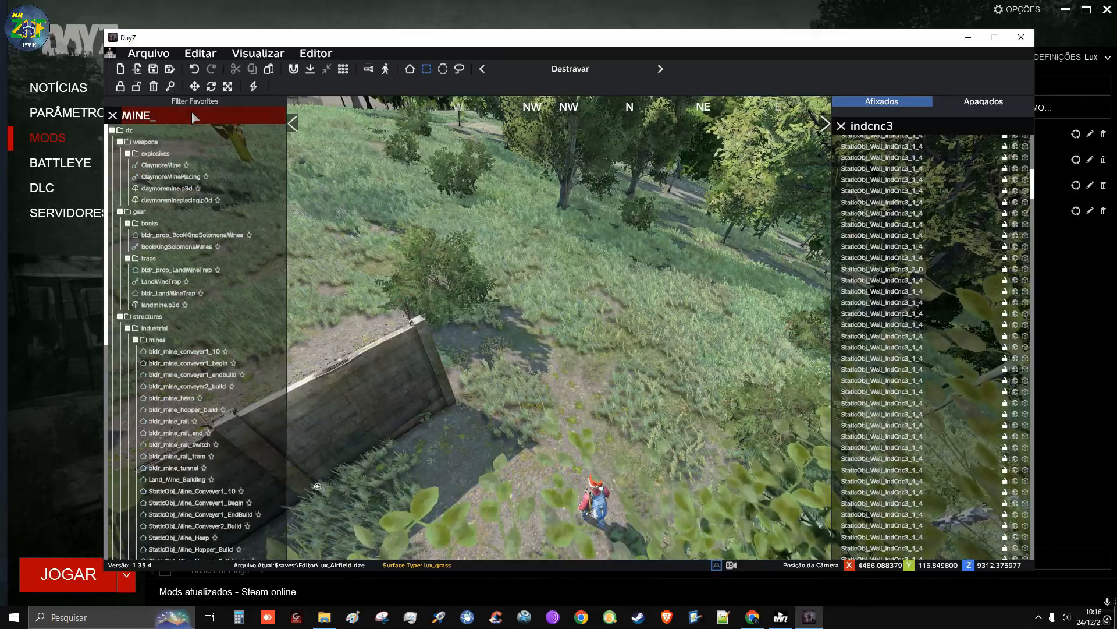
mouse_move(213, 182)
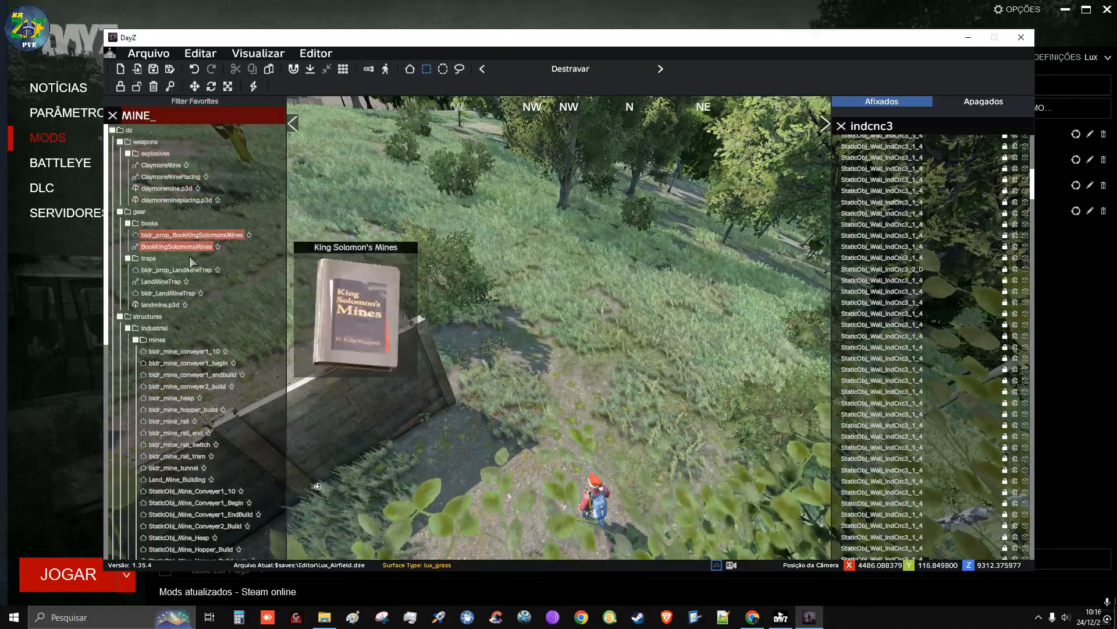
scroll(204, 241, "down", 6)
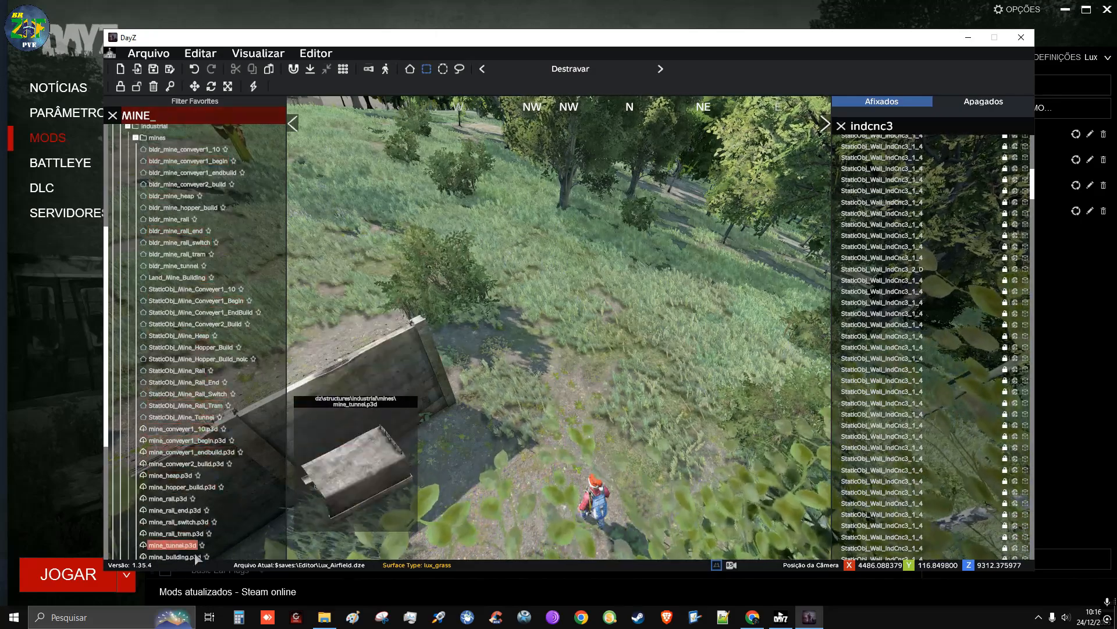
scroll(204, 438, "down", 6)
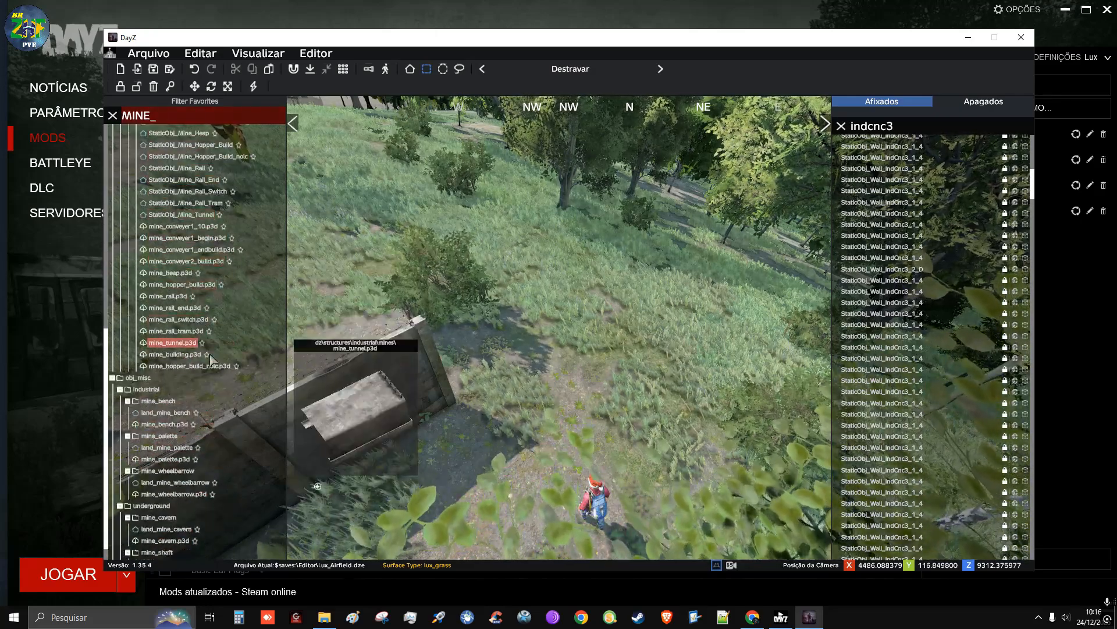
scroll(173, 558, "down", 1)
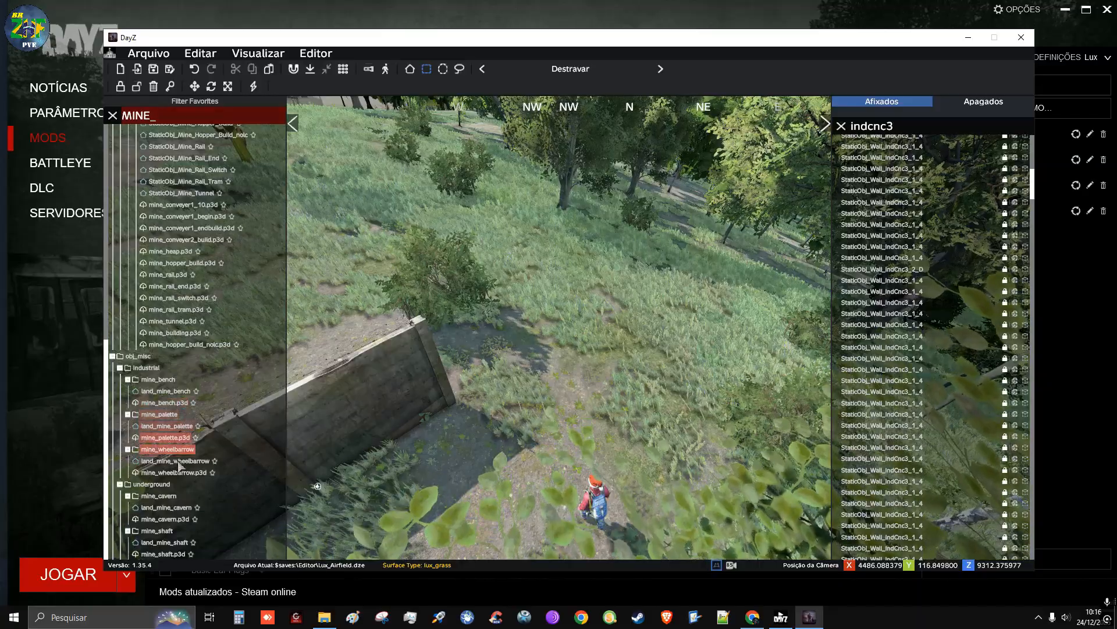
scroll(184, 140, "up", 5)
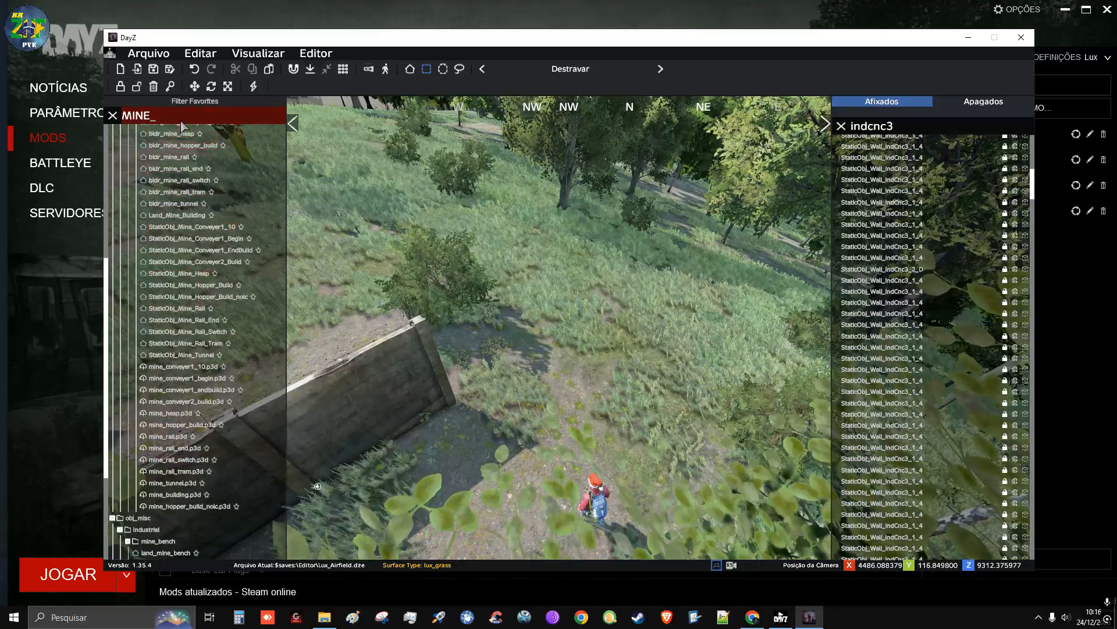
Search the object library for WRECK and compare the previews of the train and vehicle wrecks
key("BackSpace")
key("BackSpace")
key("BackSpace")
key("BackSpace")
type("WRECK_")
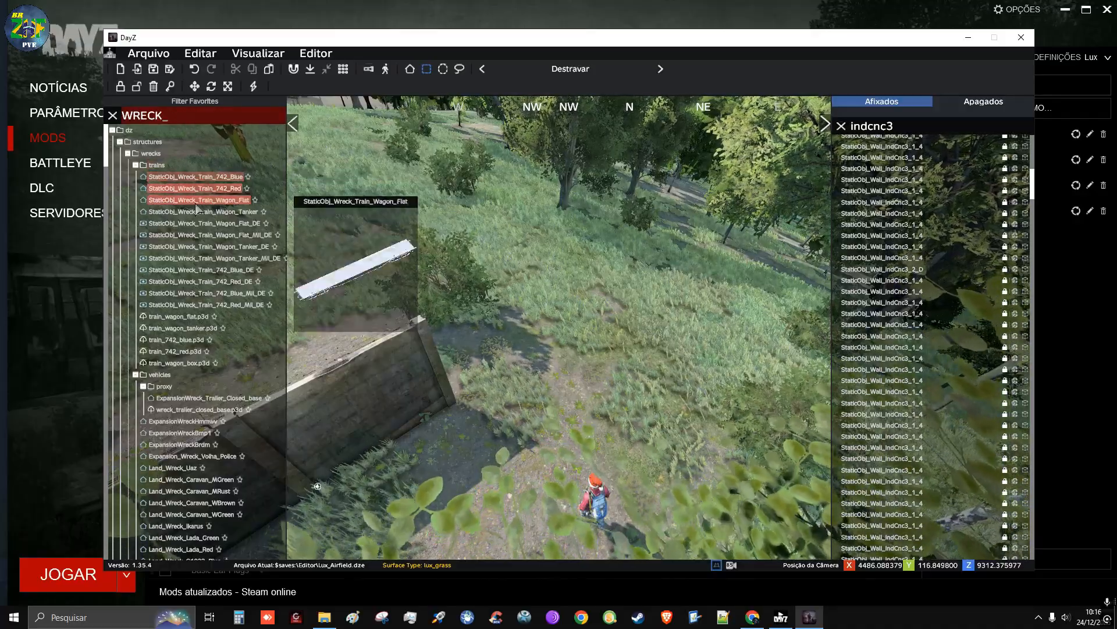
scroll(199, 430, "down", 5)
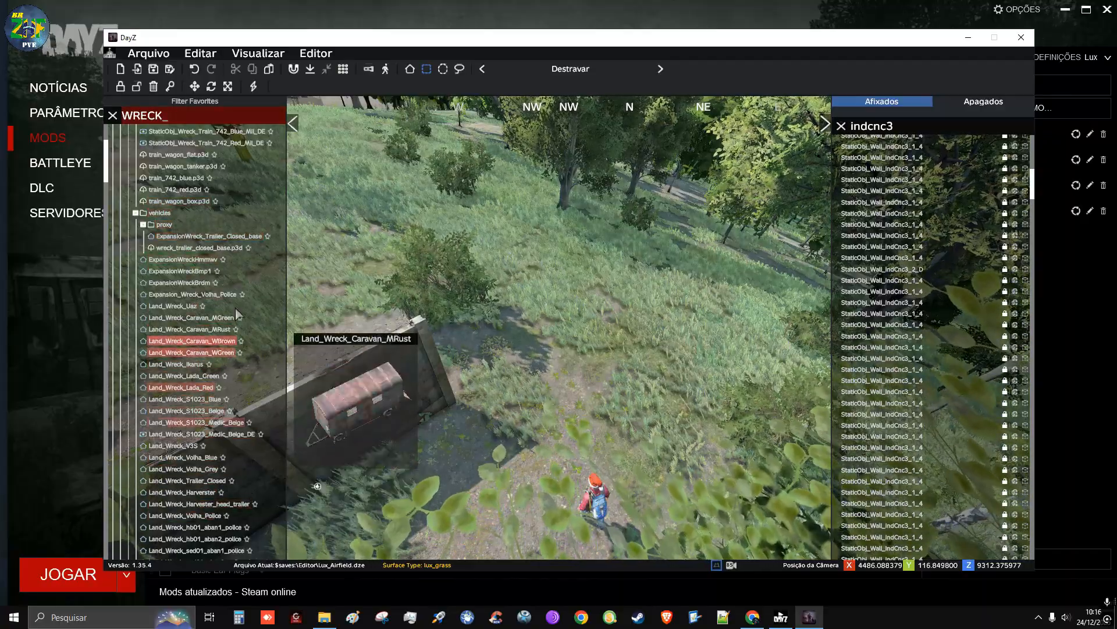
scroll(212, 326, "down", 5)
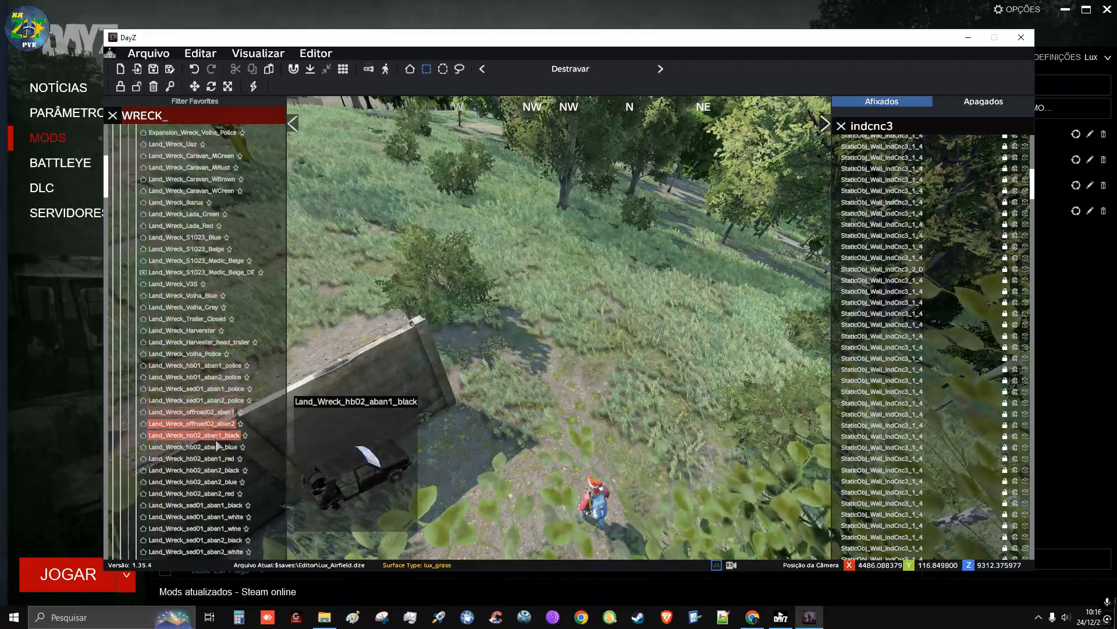
scroll(226, 234, "down", 5)
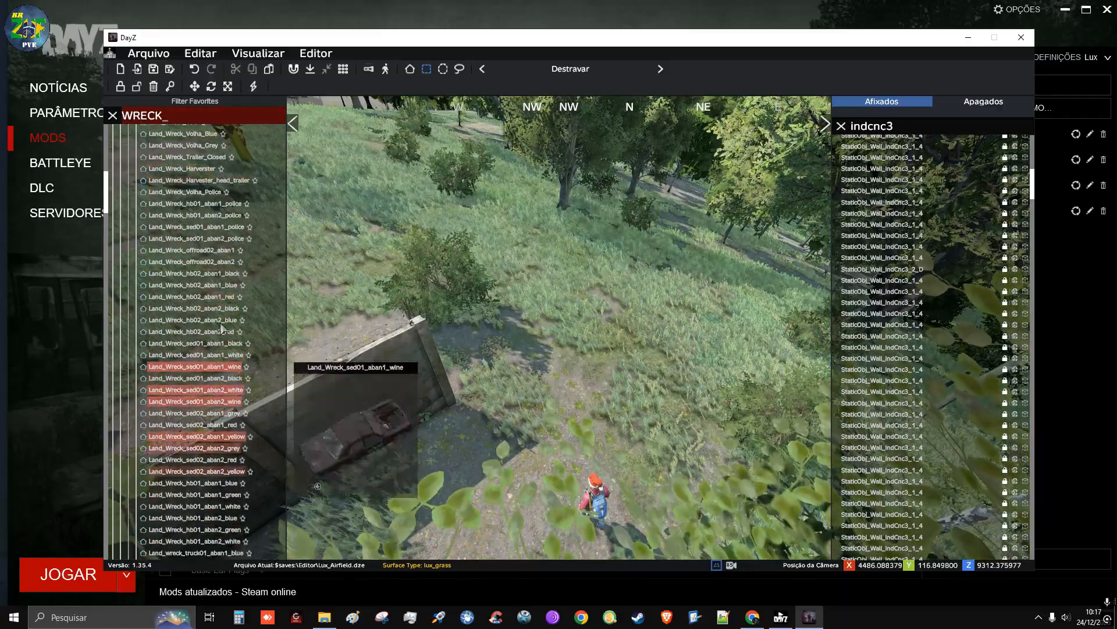
scroll(192, 396, "down", 6)
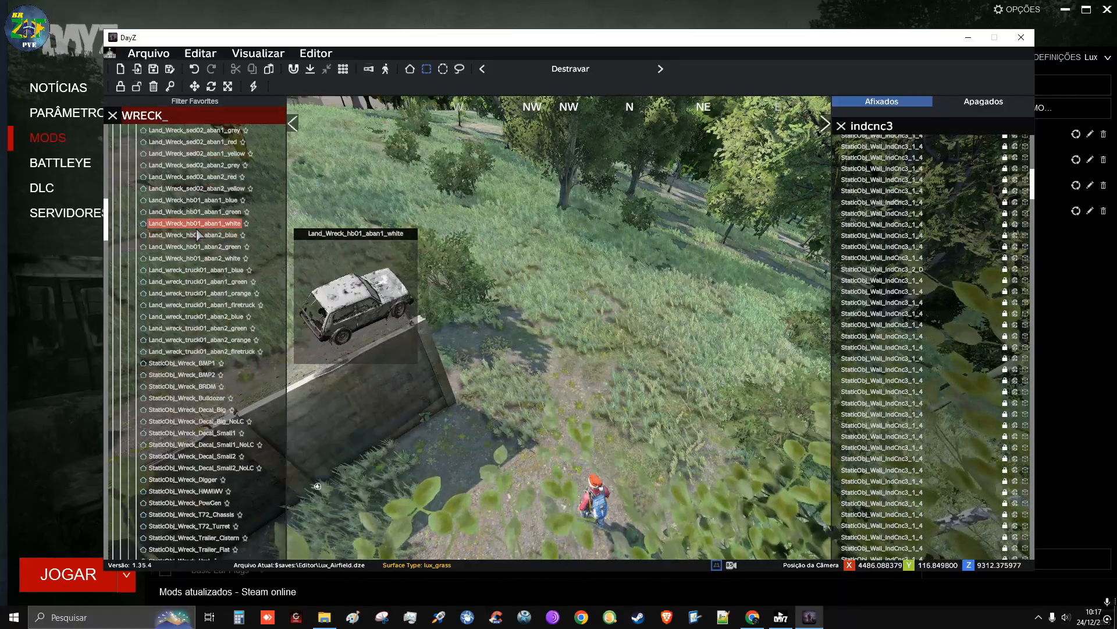
scroll(201, 250, "down", 6)
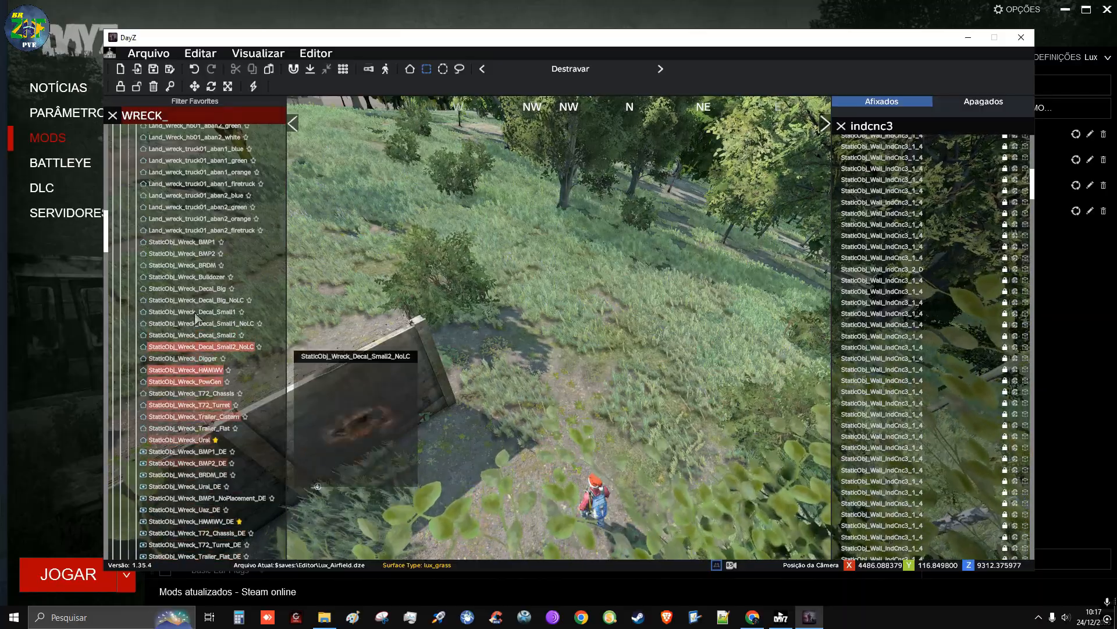
scroll(203, 277, "down", 4)
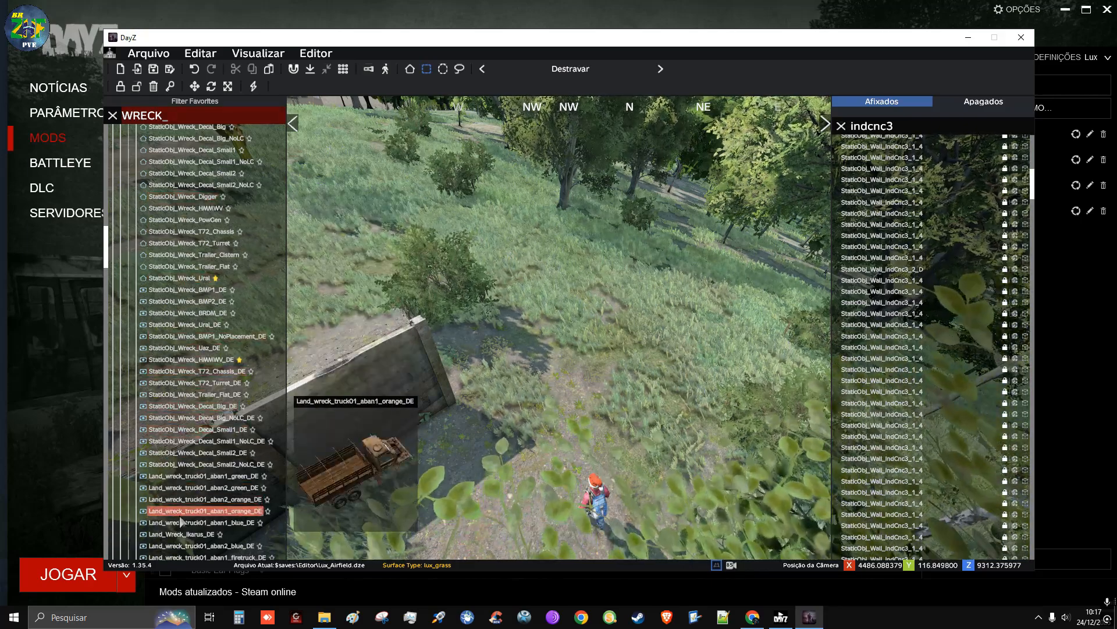
scroll(180, 465, "down", 5)
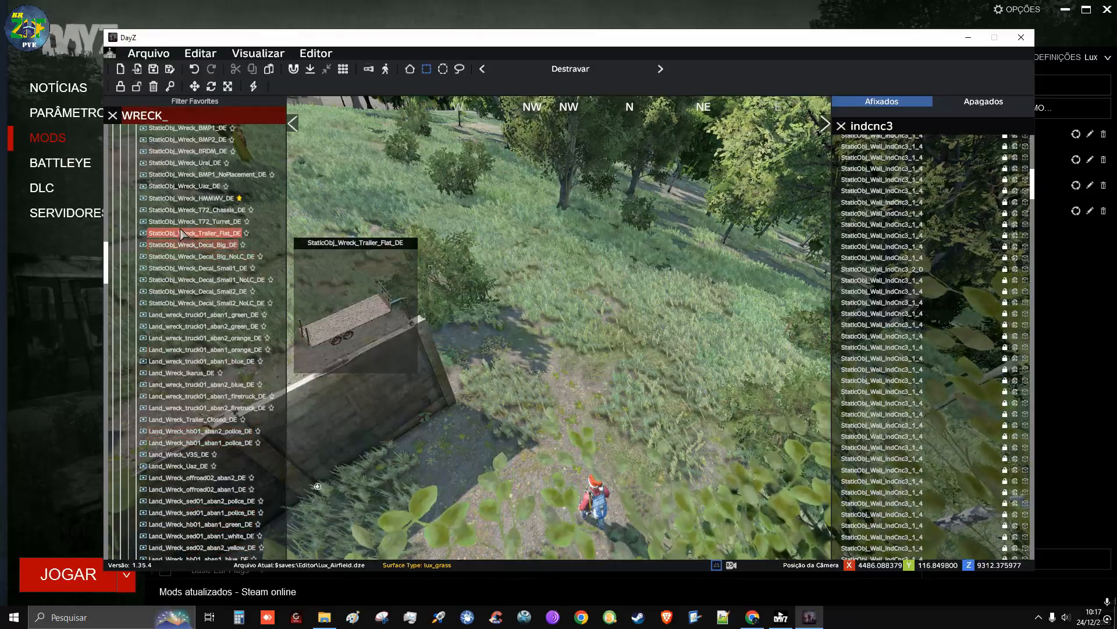
scroll(174, 222, "down", 5)
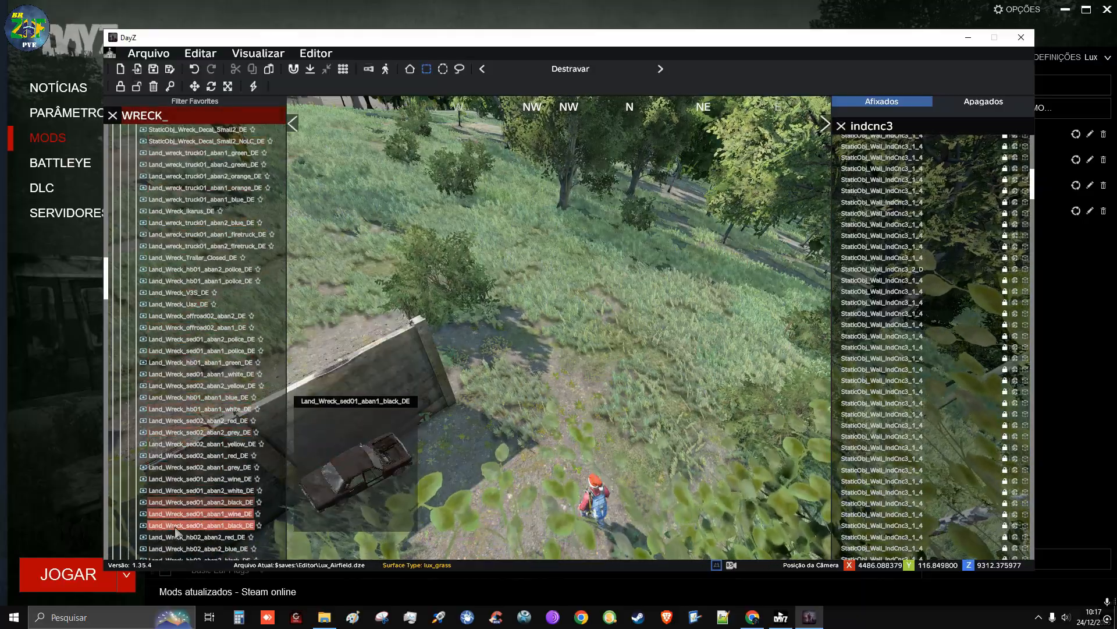
scroll(192, 326, "down", 5)
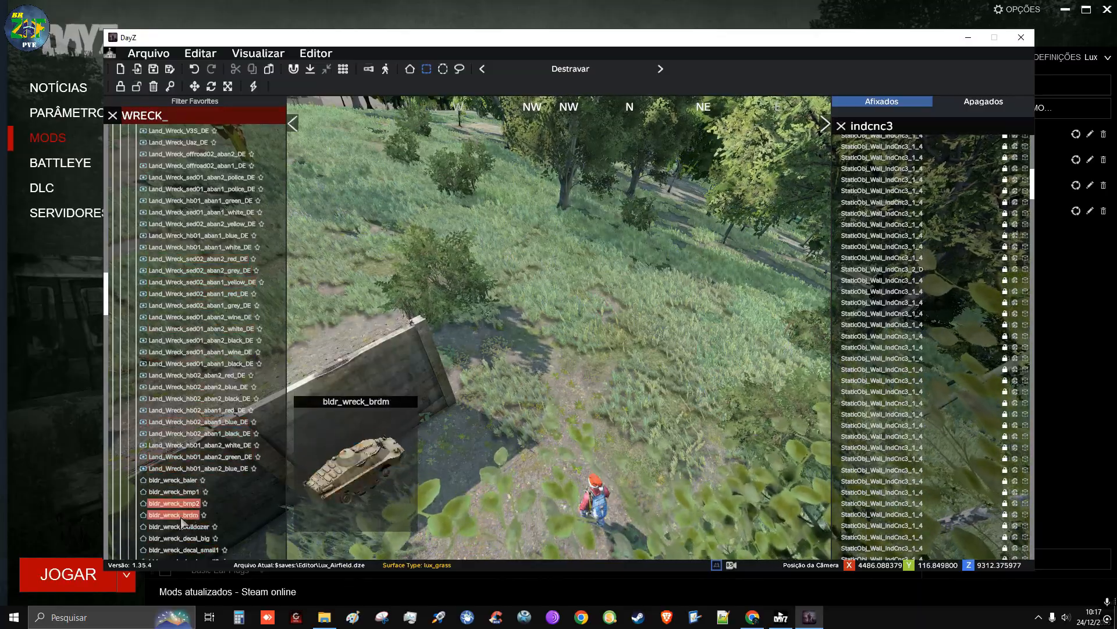
scroll(172, 434, "down", 5)
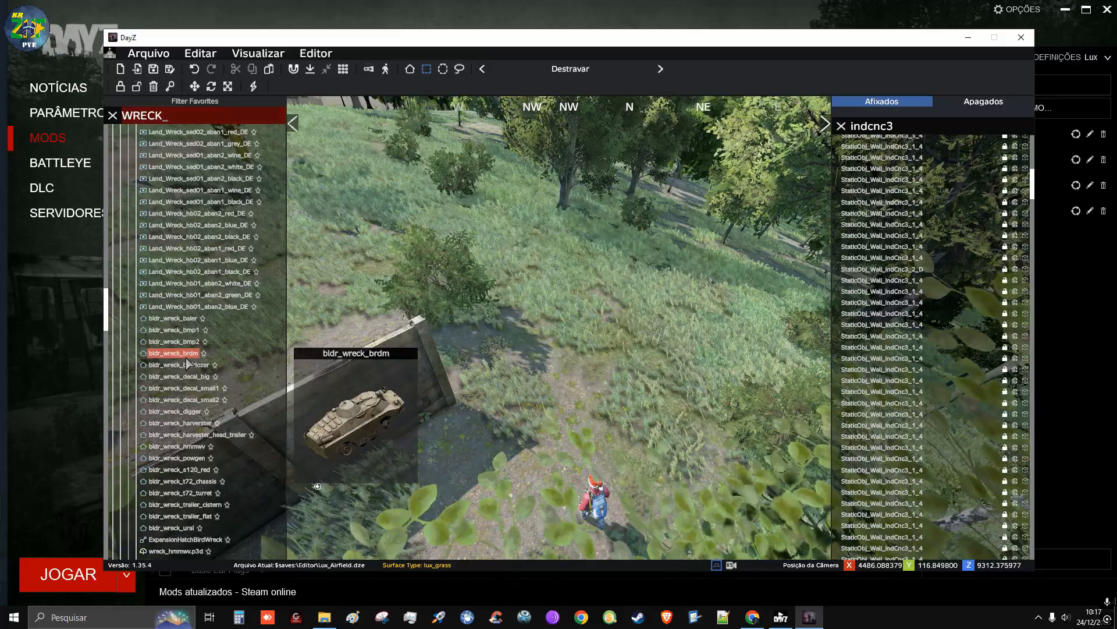
scroll(186, 367, "down", 10)
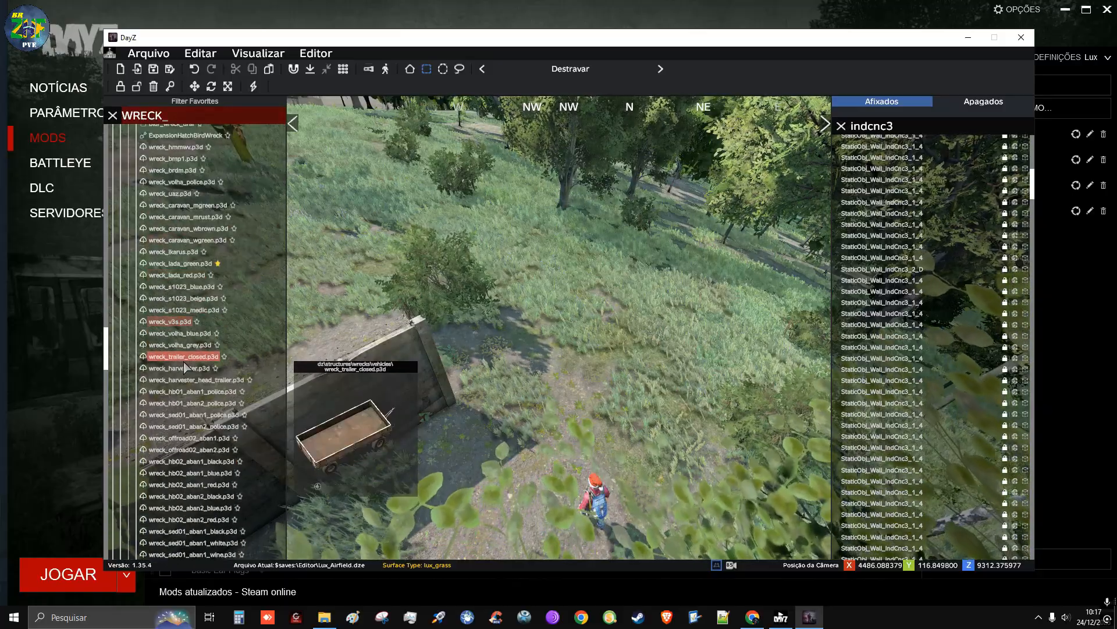
scroll(184, 379, "up", 6)
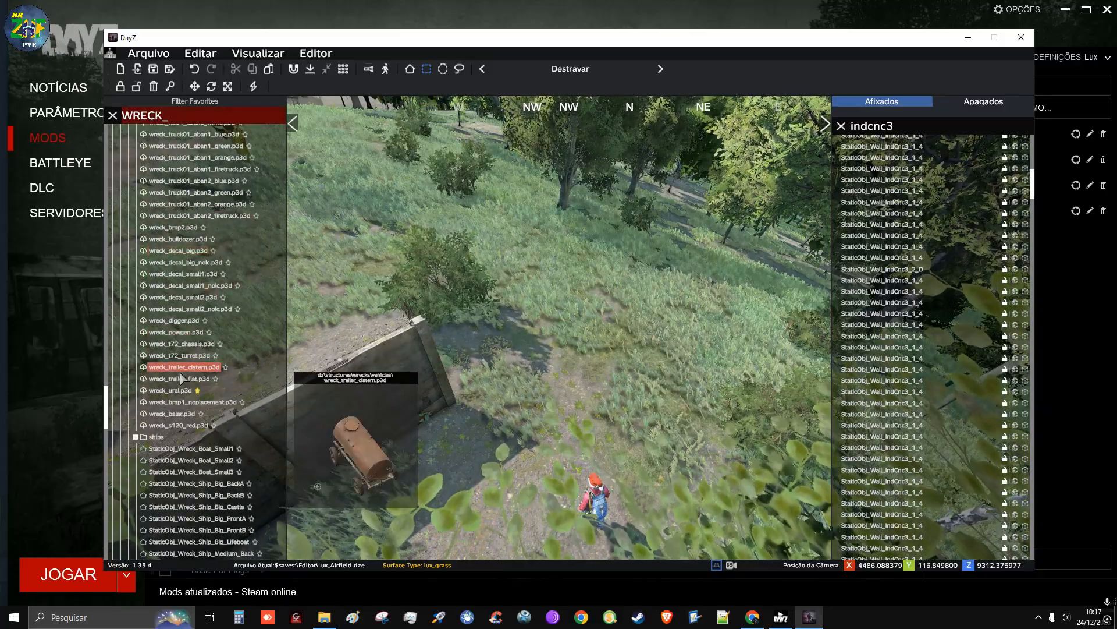
scroll(182, 379, "down", 8)
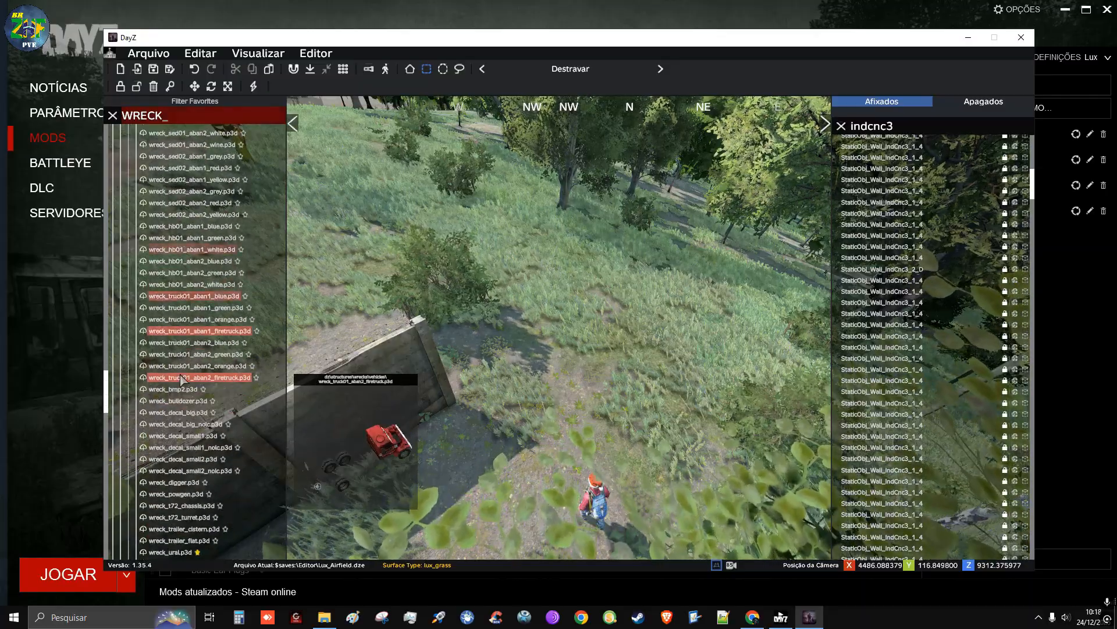
Find Land_Wreck_Mining_Excavator among the structures_bliss vehicle wrecks and place it on the ground just beyond the wall's north end
scroll(180, 374, "down", 10)
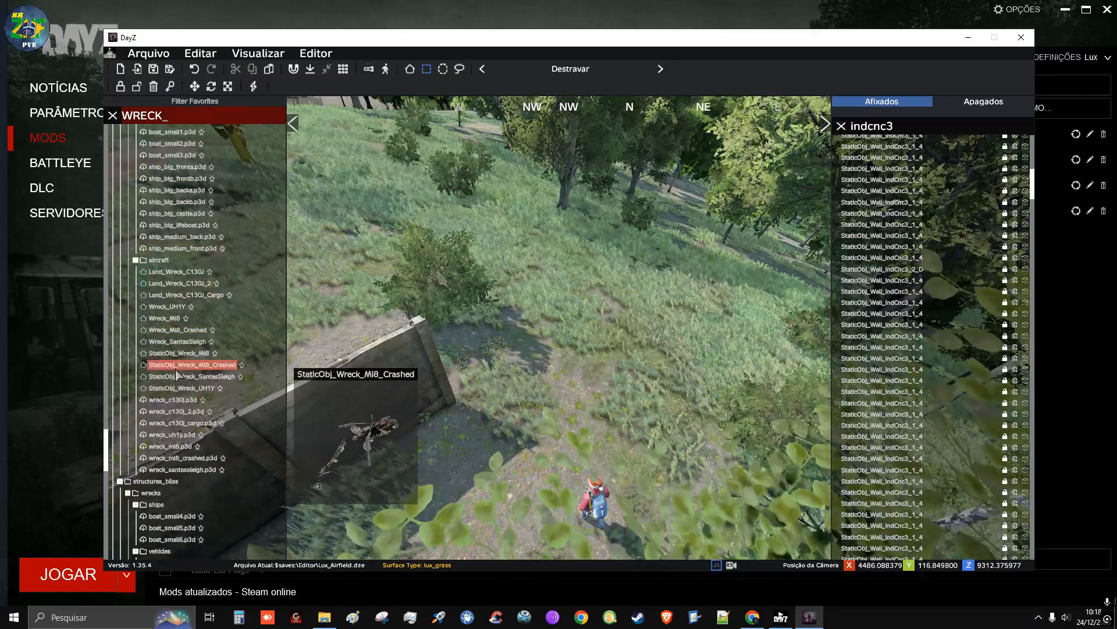
scroll(169, 368, "up", 6)
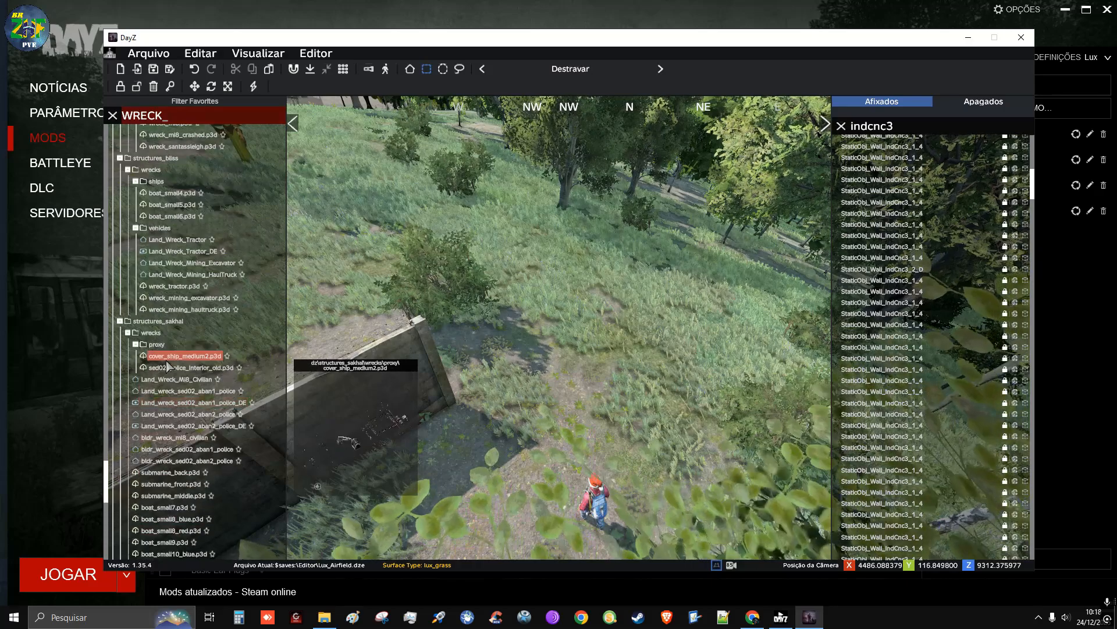
scroll(167, 366, "down", 1)
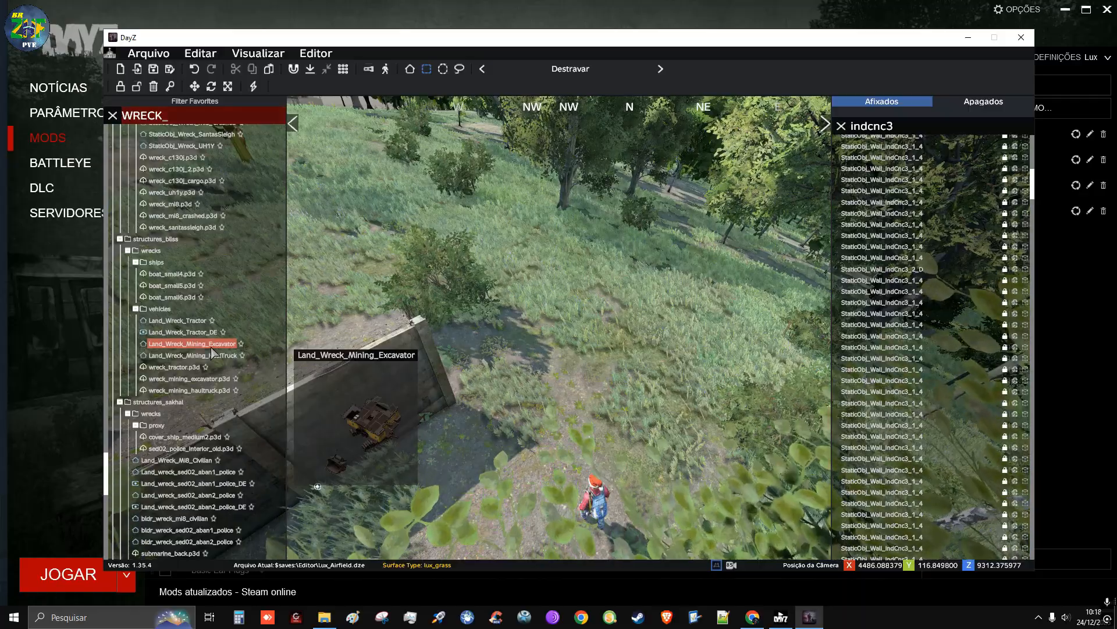
left_click_drag(213, 349, 577, 229)
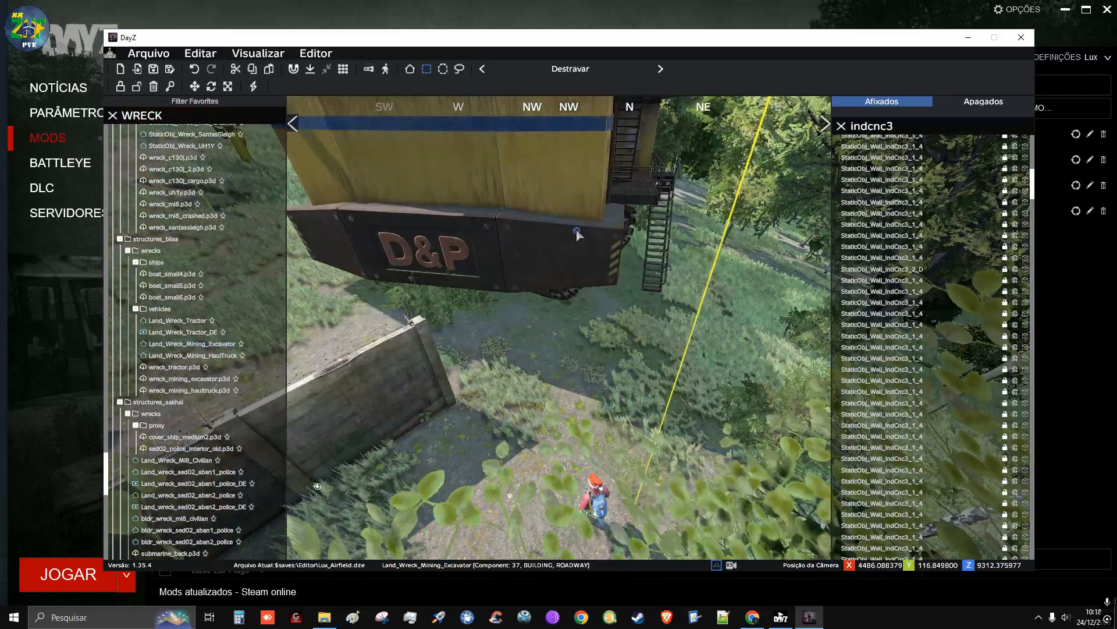
Delete the placed Land_Wreck_Mining_Excavator and look through the remaining wreck models in the object library
key("Delete")
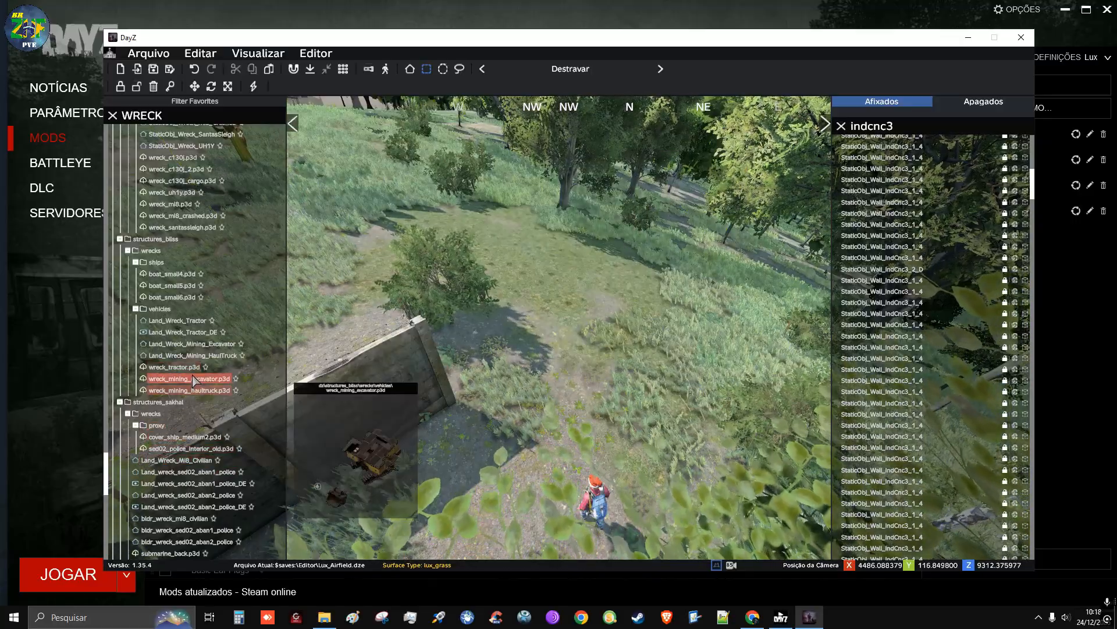
scroll(201, 465, "down", 6)
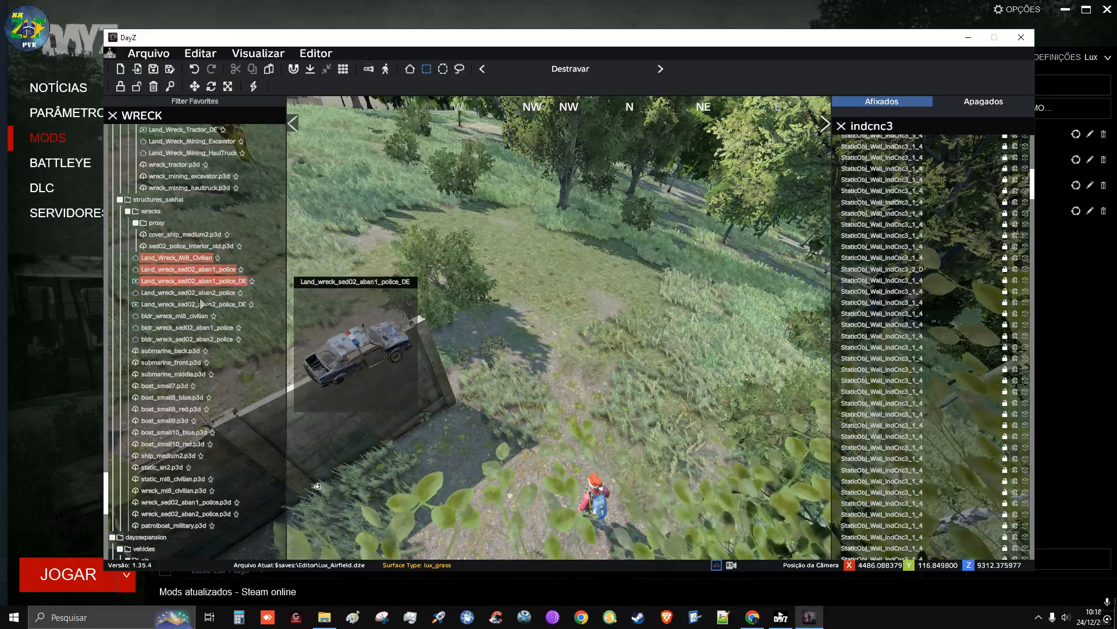
scroll(192, 204, "up", 3)
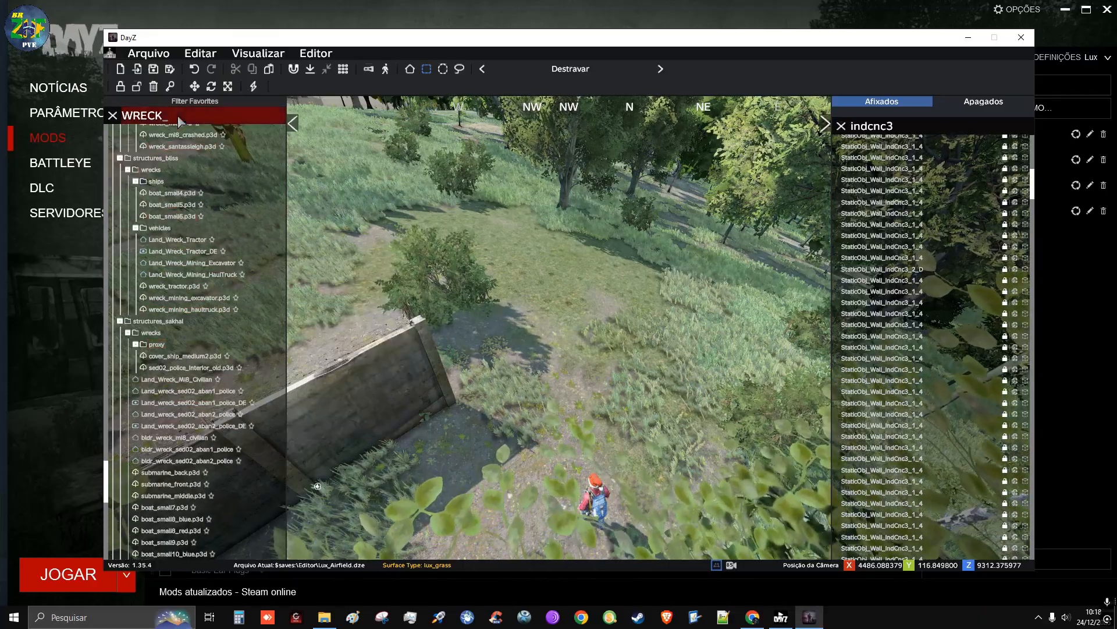
Search the object library for DIGGE and place StaticObj_Wreck_Digger on the grass beyond the wall's north end
key("BackSpace")
key("BackSpace")
key("BackSpace")
key("BackSpace")
key("BackSpace")
type("DIGG")
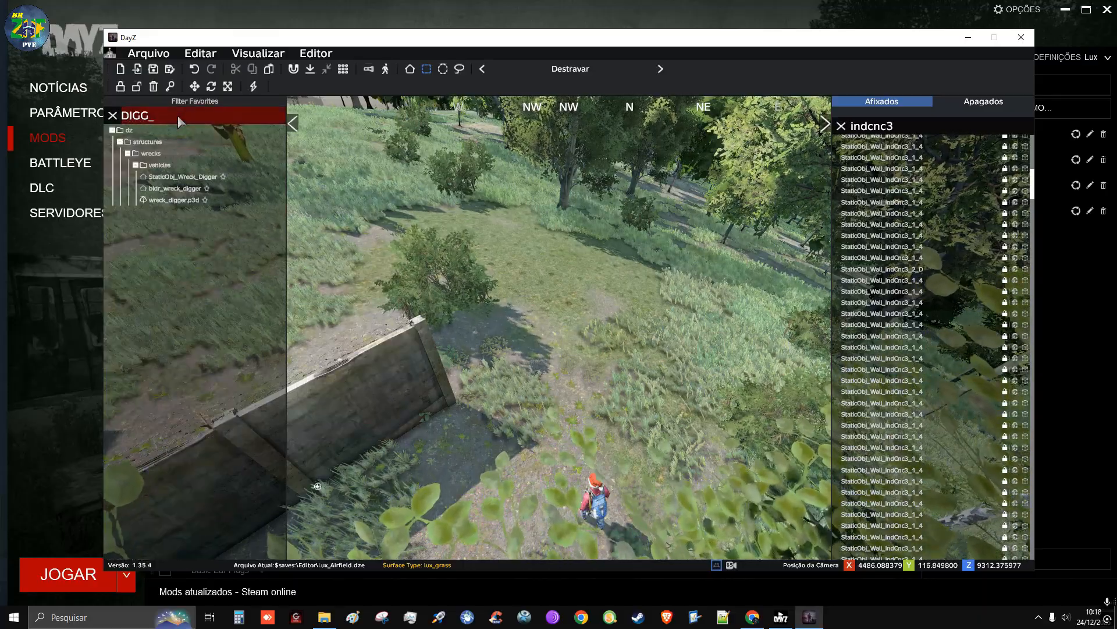
type("E")
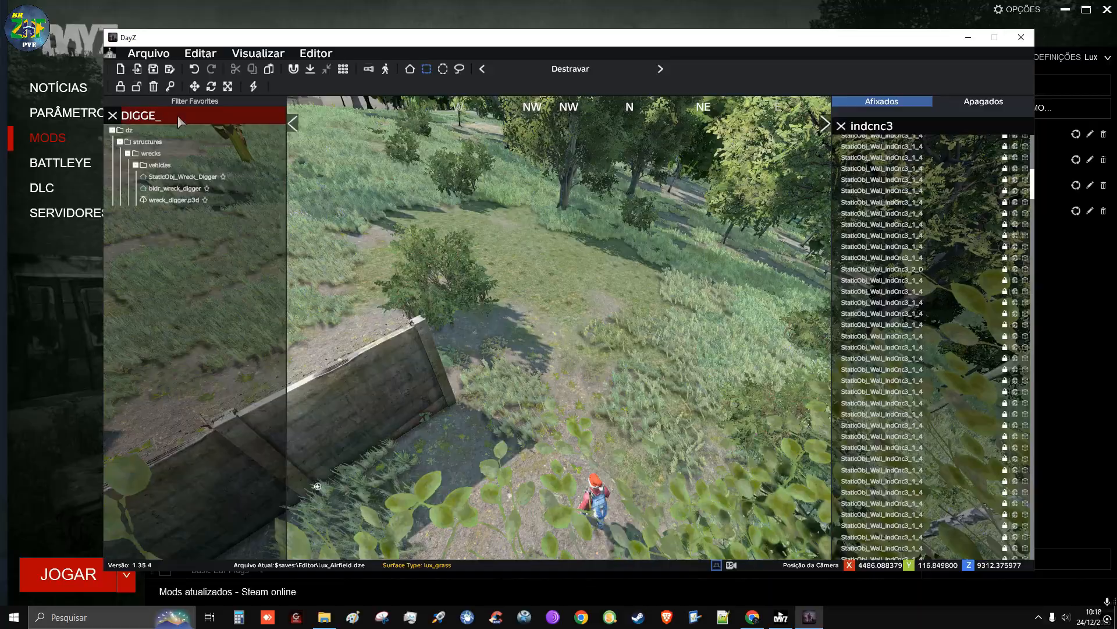
left_click(176, 177)
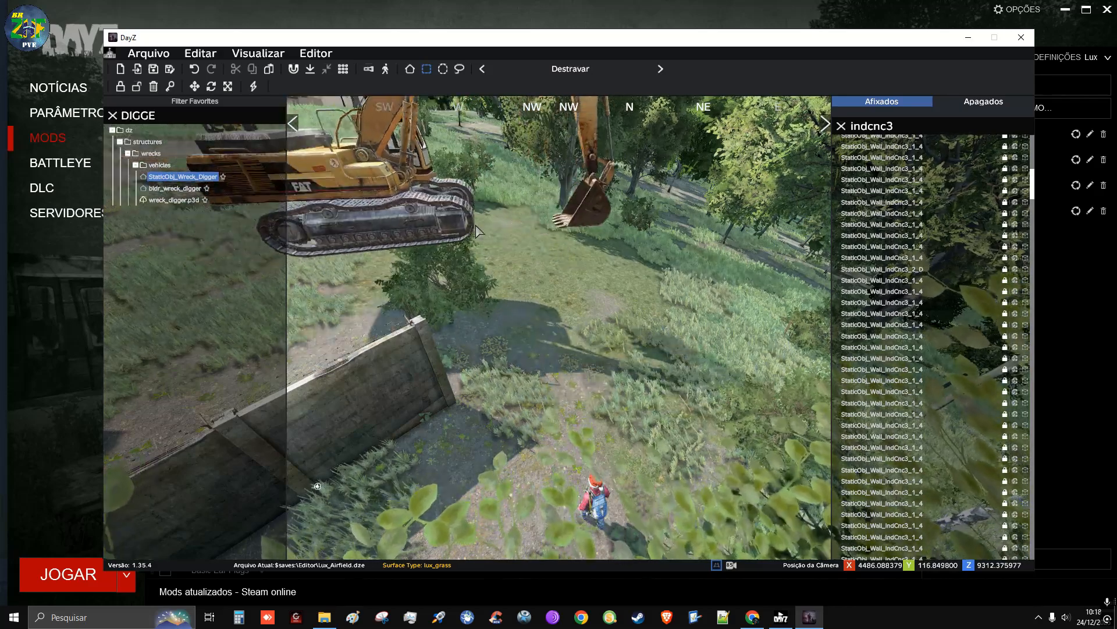
left_click(515, 236)
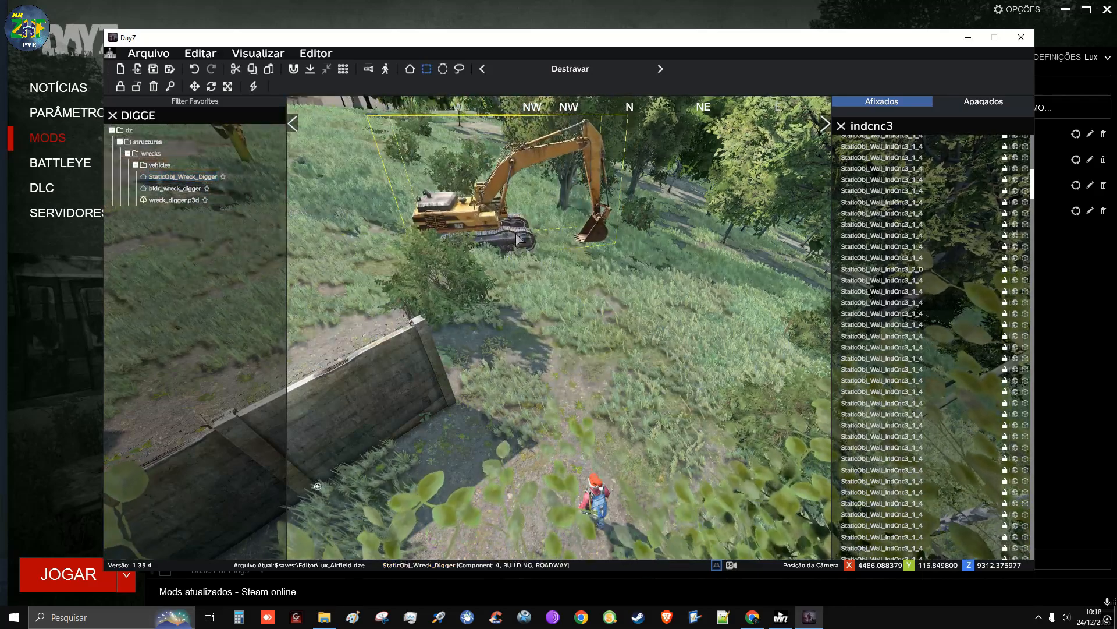
Check the placed digger's properties and move the digger closer to the wall's north end
right_click(518, 239)
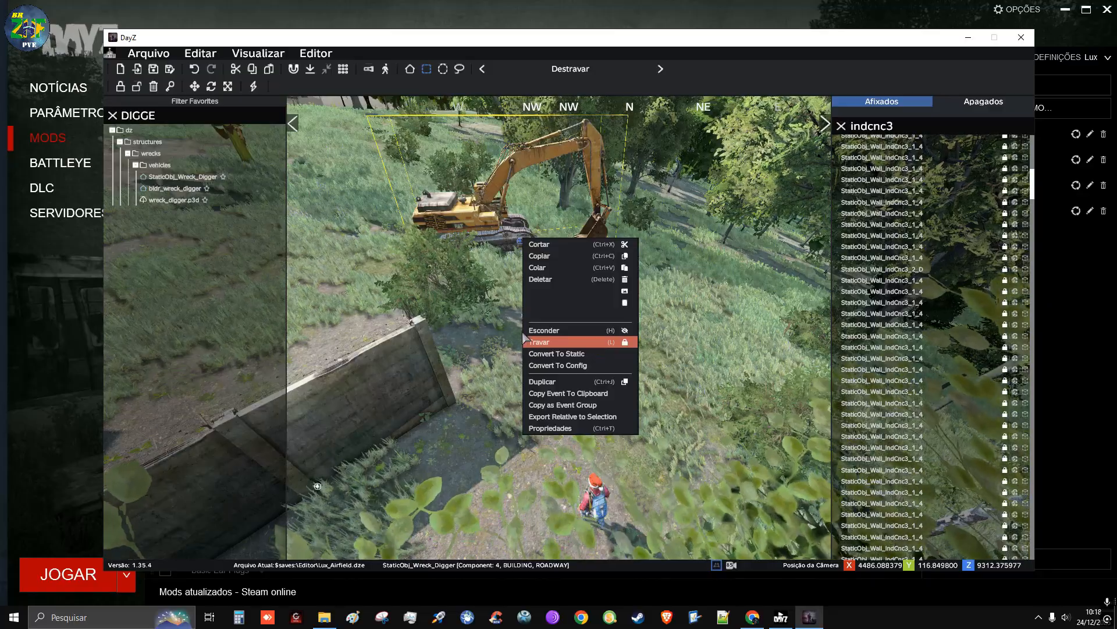
left_click(550, 427)
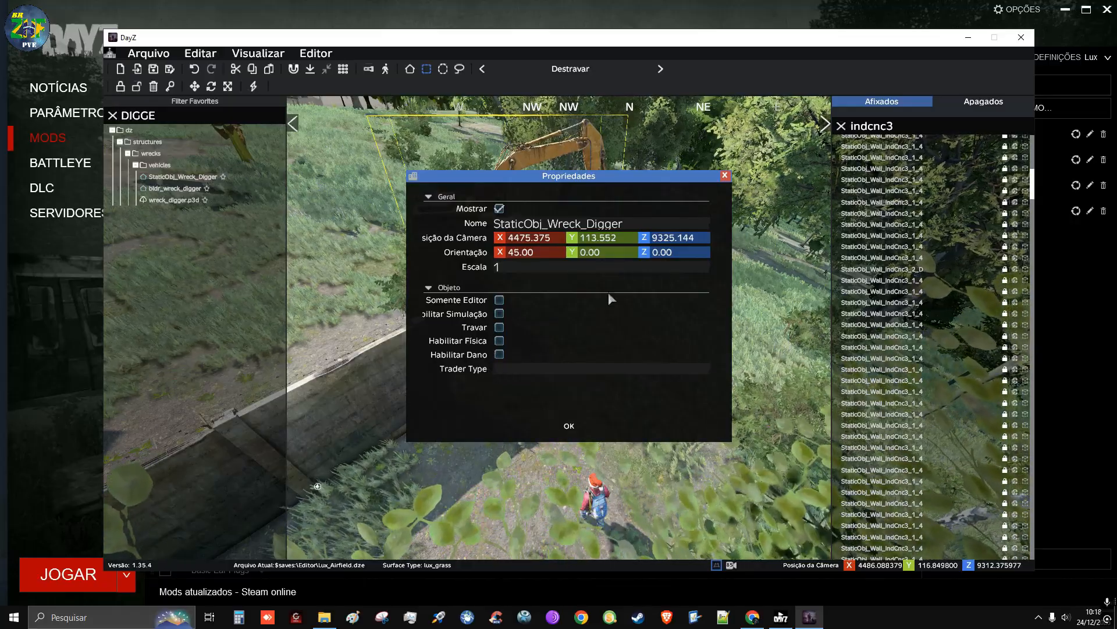
left_click(724, 176)
left_click_drag(520, 244, 359, 311)
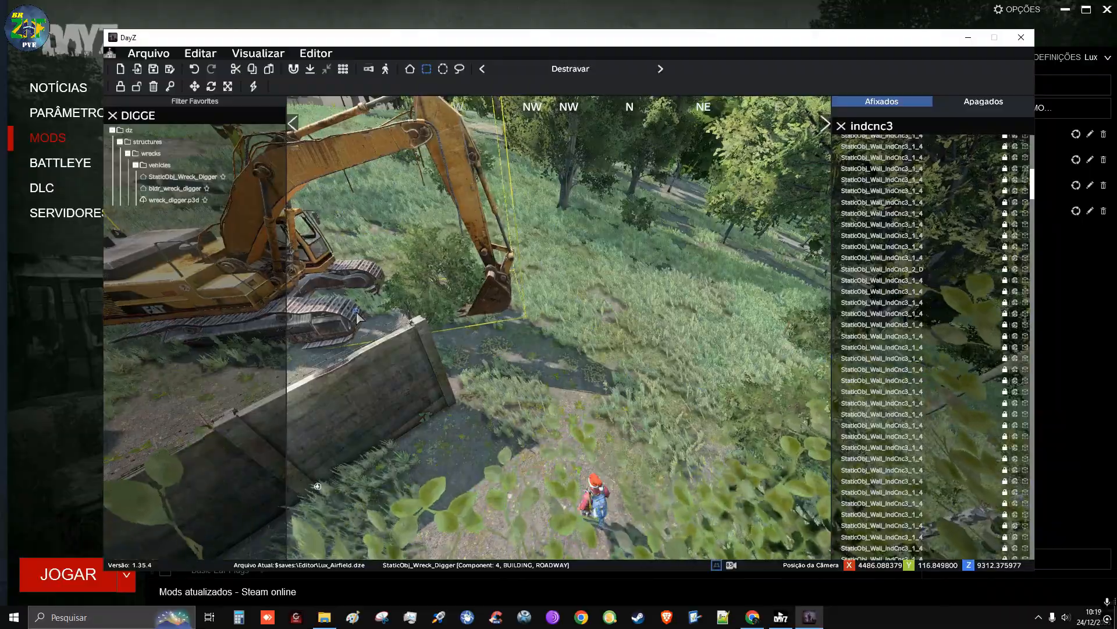
left_click_drag(357, 315, 431, 307)
Fly around the digger and the wall's end to examine the digger's placement from the opposite side
left_click(432, 307)
key("d")
right_click_drag(431, 307, 257, 293)
key("d")
key("d")
key("s")
key("w")
key("a")
key("s")
key("s")
key("d")
key("d")
key("a")
key("w")
key("a")
key("w")
key("a")
key("s")
right_click_drag(382, 308, 402, 316)
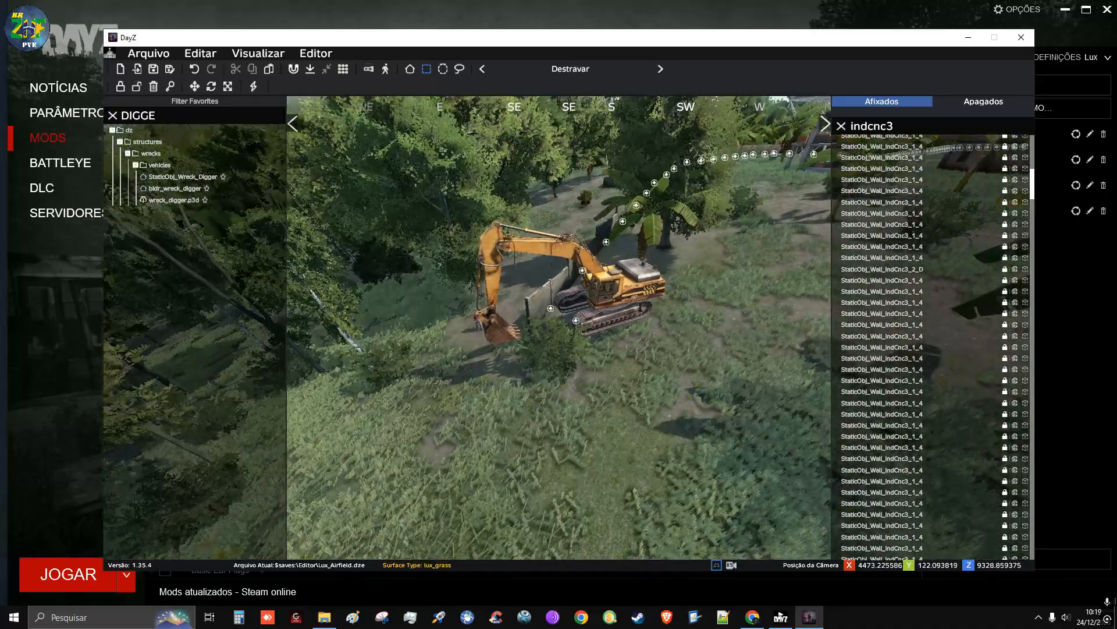
key("d")
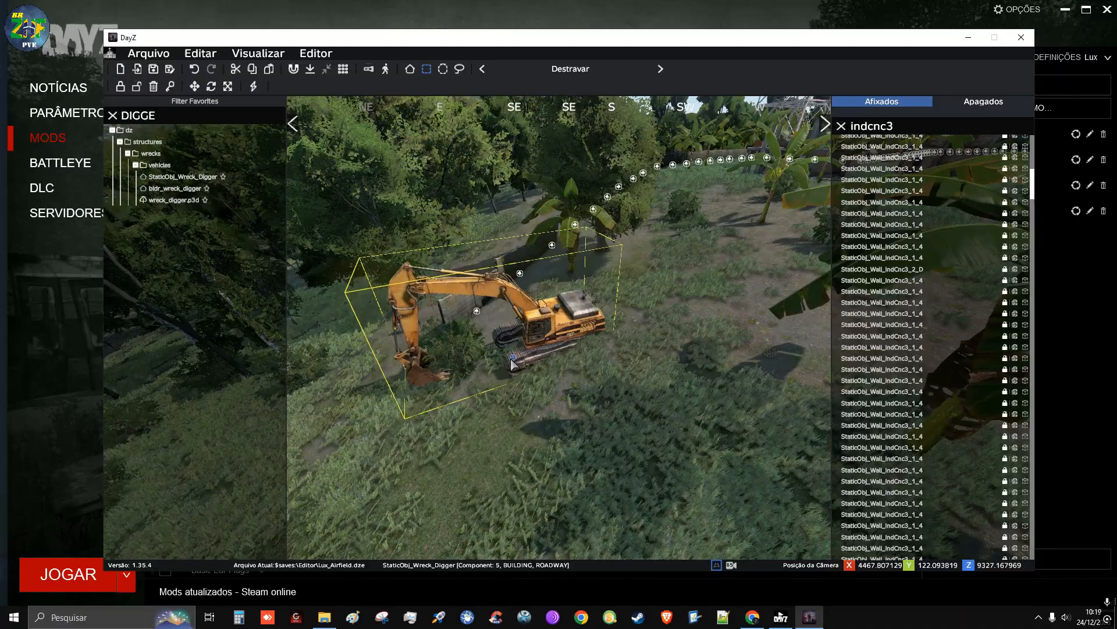
Reposition the digger on the sloping grass near the wall's north end and inspect it from the side
left_click_drag(494, 366, 560, 460)
left_click(560, 455)
key("a")
right_click_drag(561, 455, 696, 372)
key("w")
scroll(559, 327, "down", 8)
key("s")
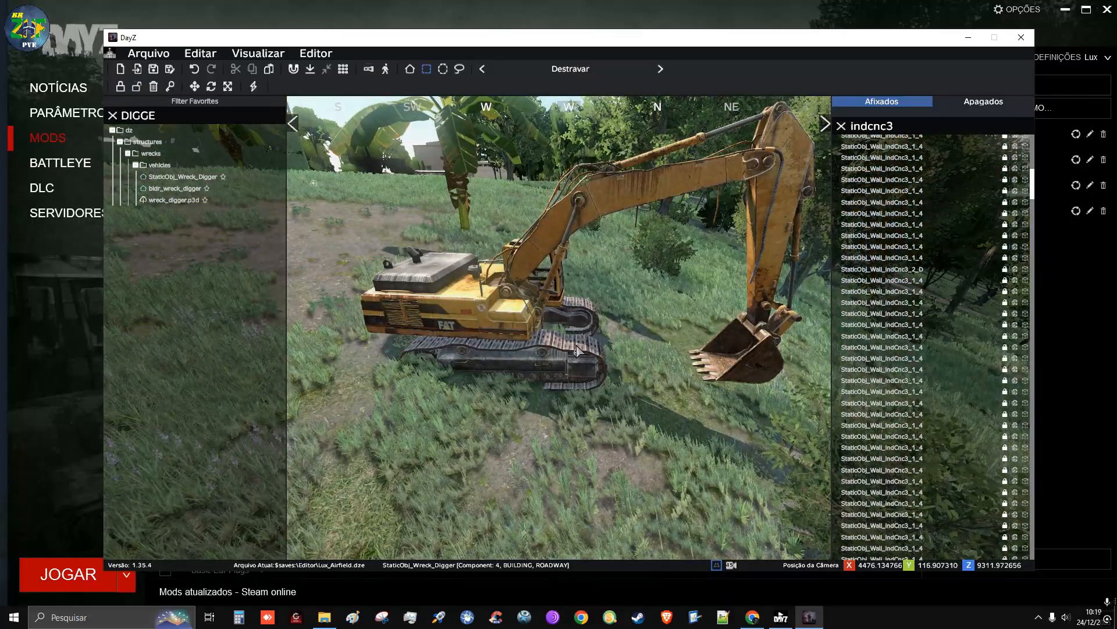
Tilt the digger to match the slope with a Y orientation of about -13 and settle its tracks on the ground
double_click(578, 355)
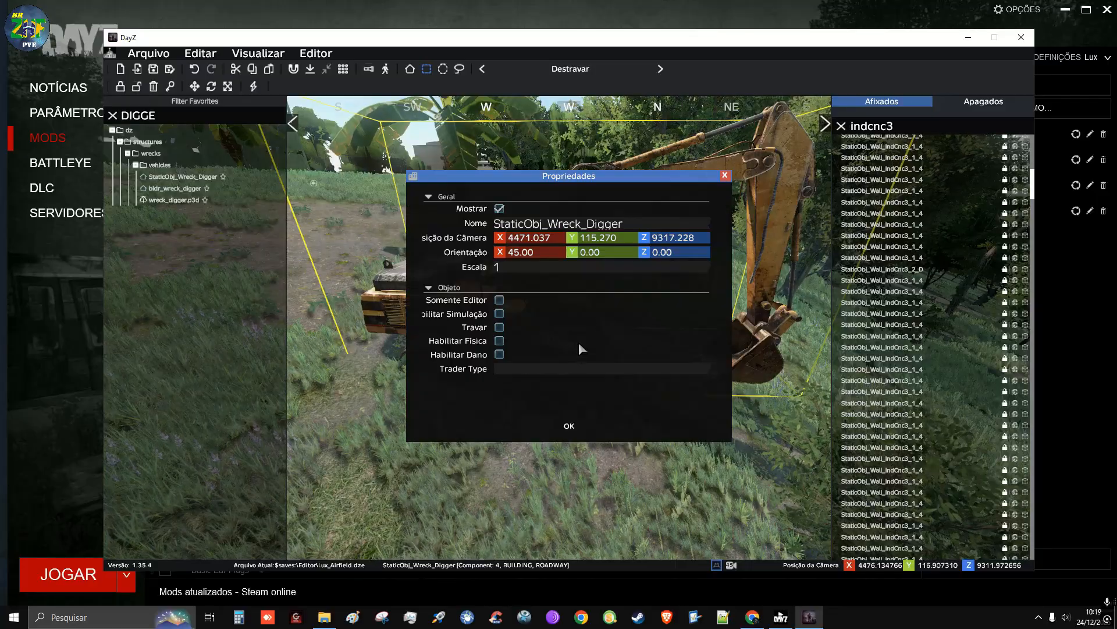
left_click_drag(568, 180, 225, 261)
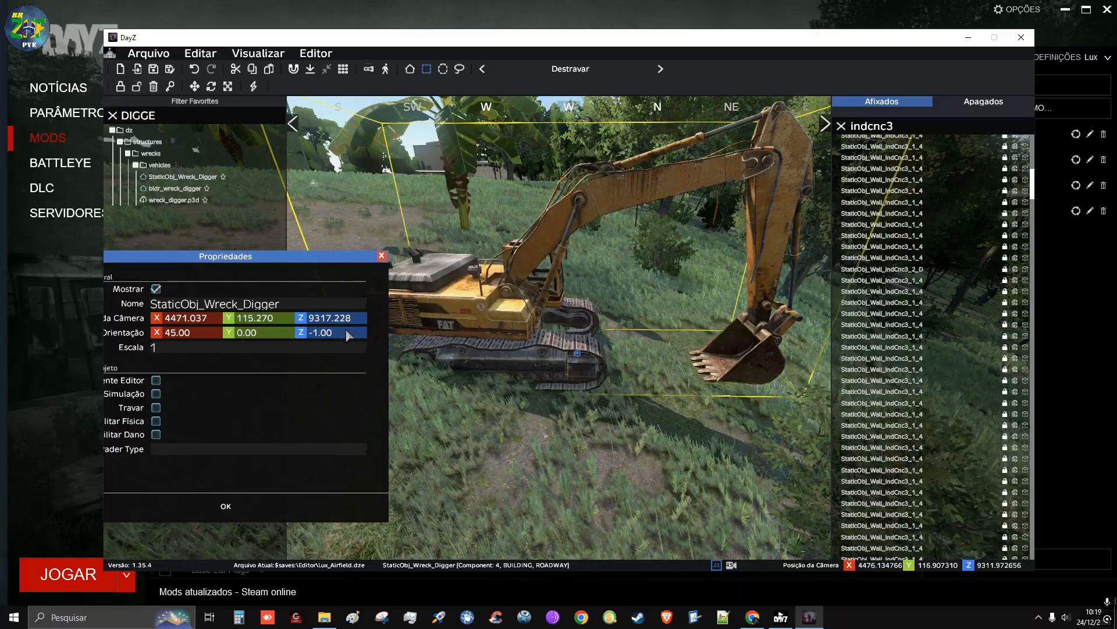
scroll(281, 333, "down", 3)
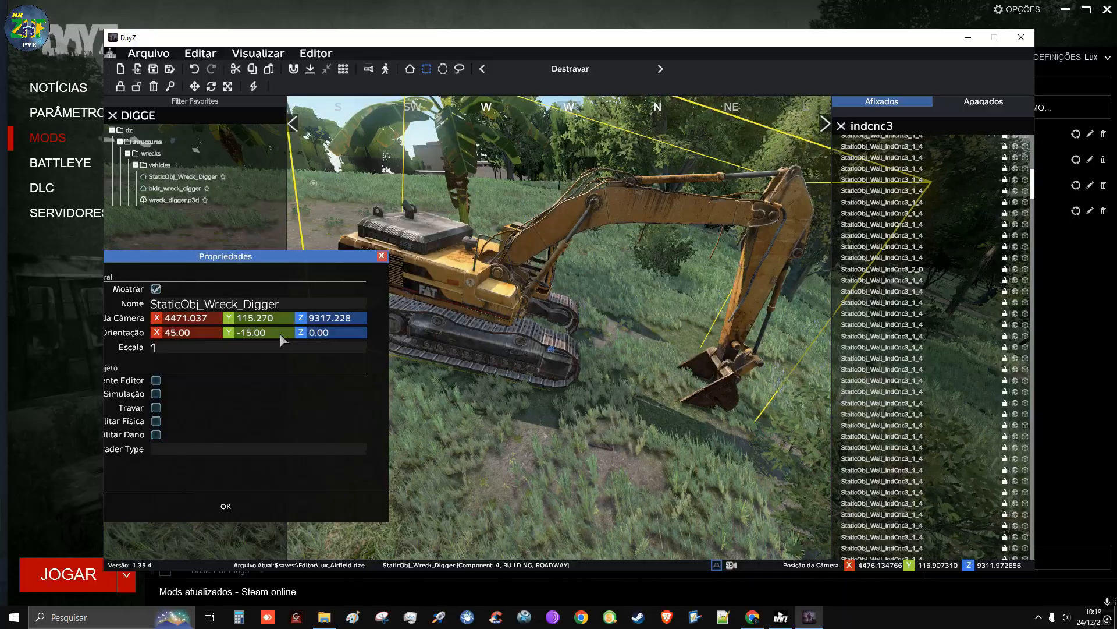
scroll(287, 319, "down", 1)
scroll(287, 319, "up", 1)
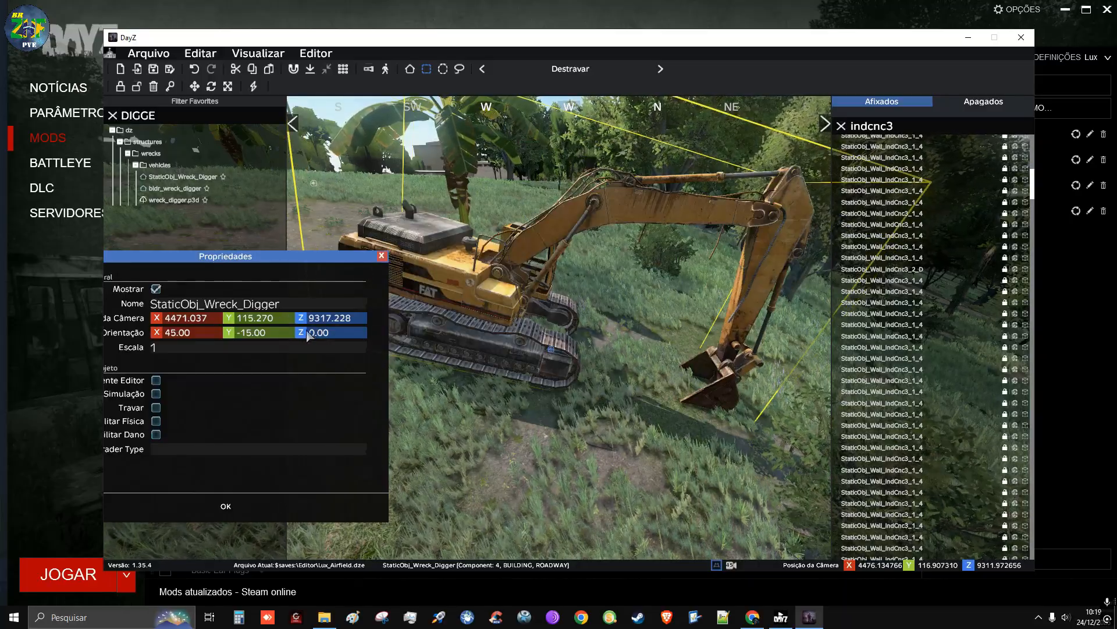
scroll(275, 333, "up", 4)
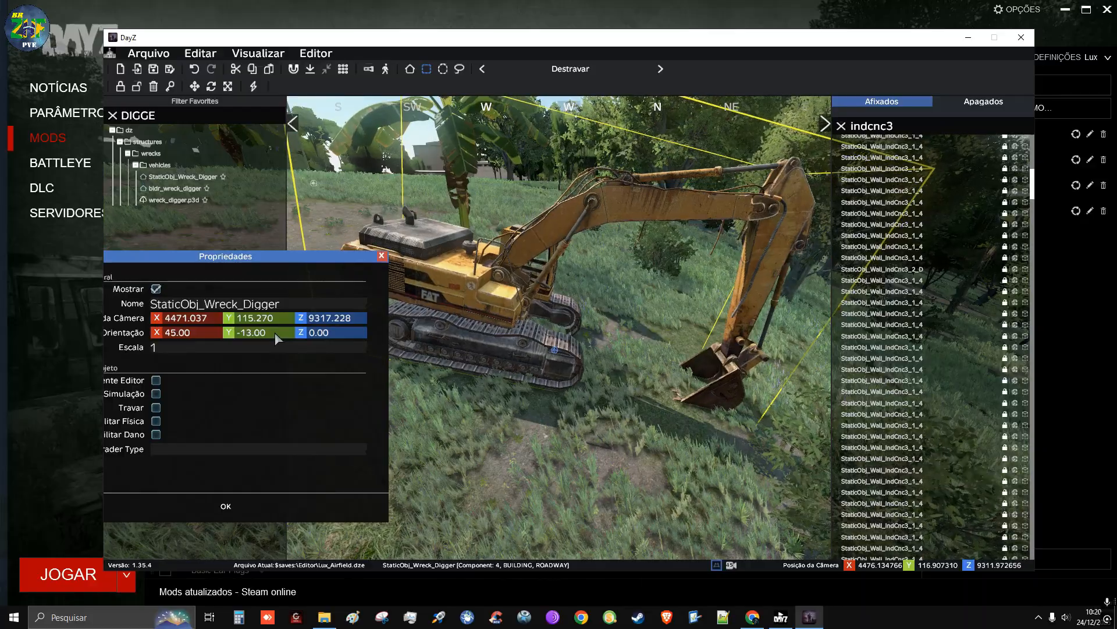
scroll(275, 333, "down", 2)
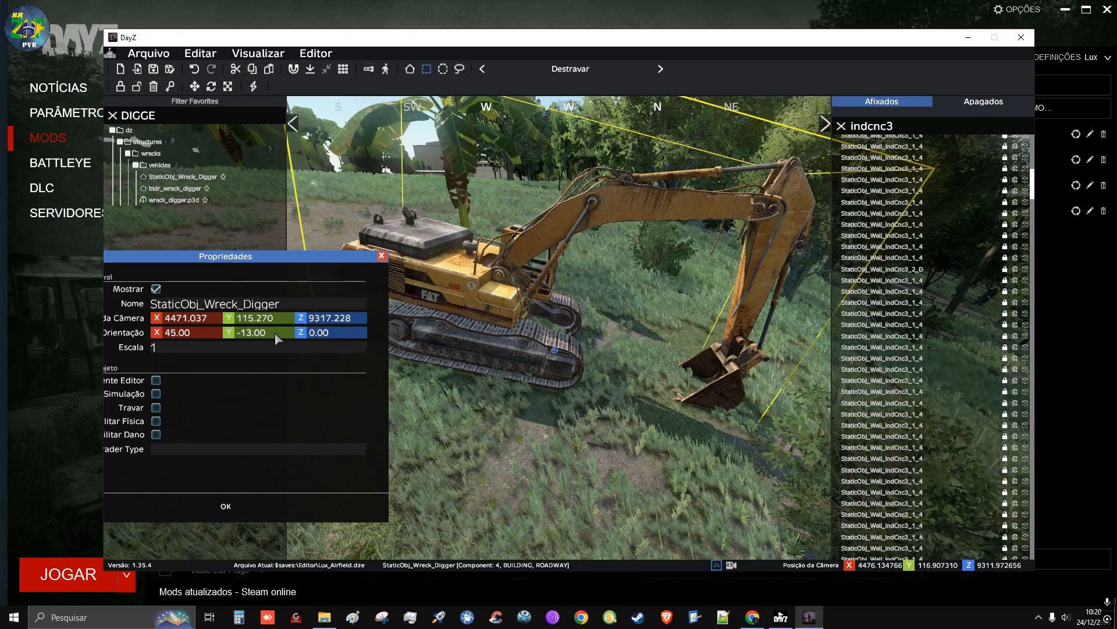
scroll(275, 333, "up", 1)
left_click(225, 504)
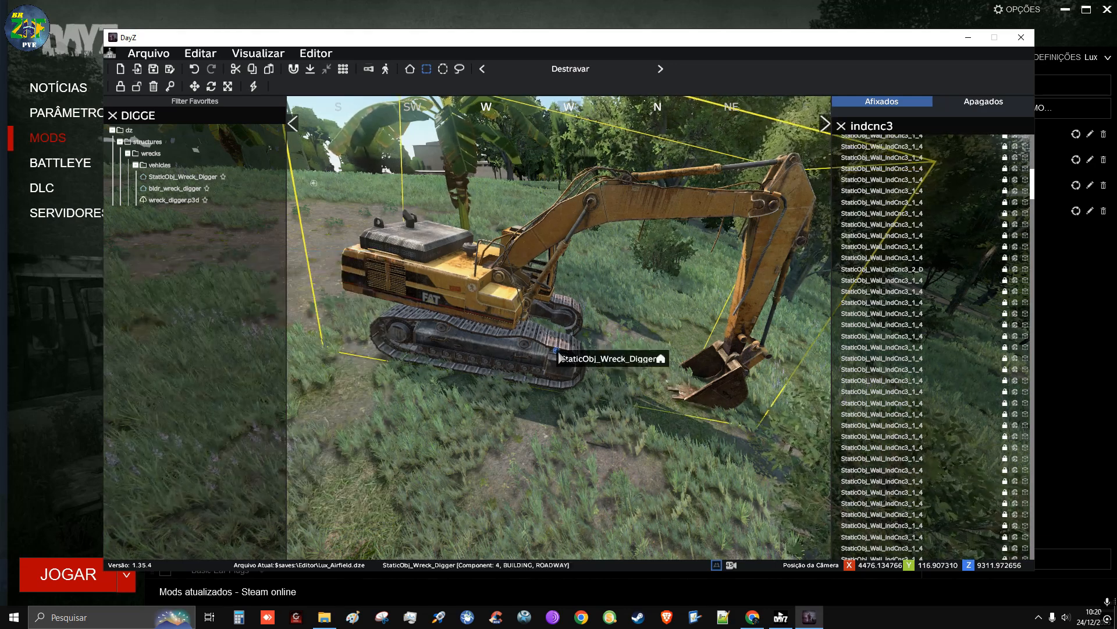
left_click_drag(555, 351, 554, 356, "alt")
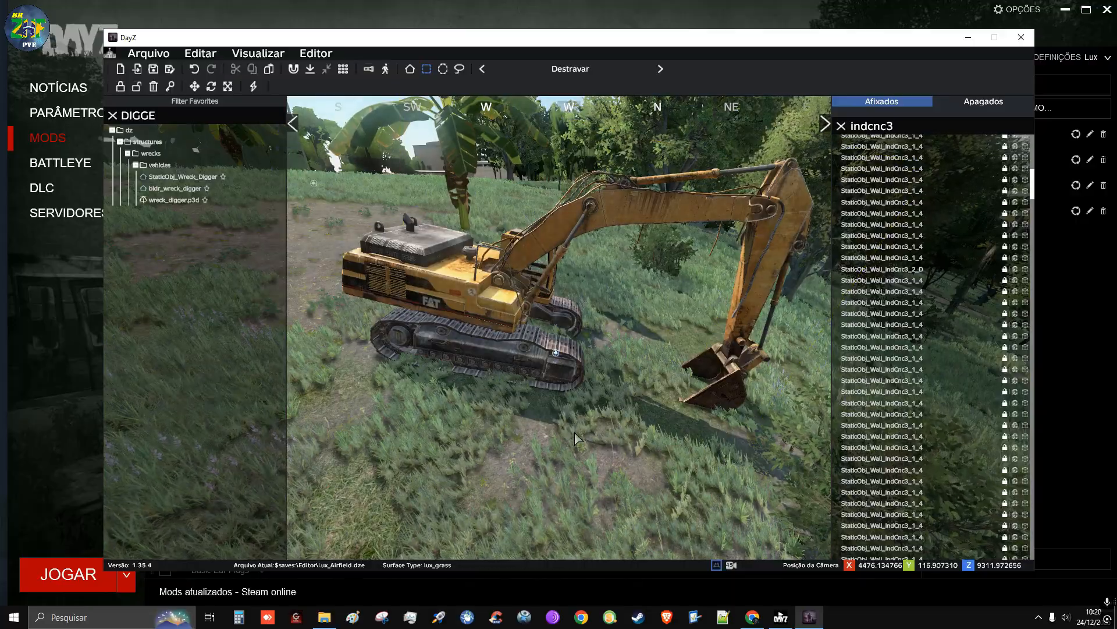
Replace the object library search with CNC to find concrete wall pieces for the wall's north end
key("d")
mouse_move(790, 417)
right_mouse_down()
mouse_move(873, 421)
mouse_move(832, 428)
mouse_move(763, 416)
mouse_move(779, 417)
right_mouse_up()
key("s")
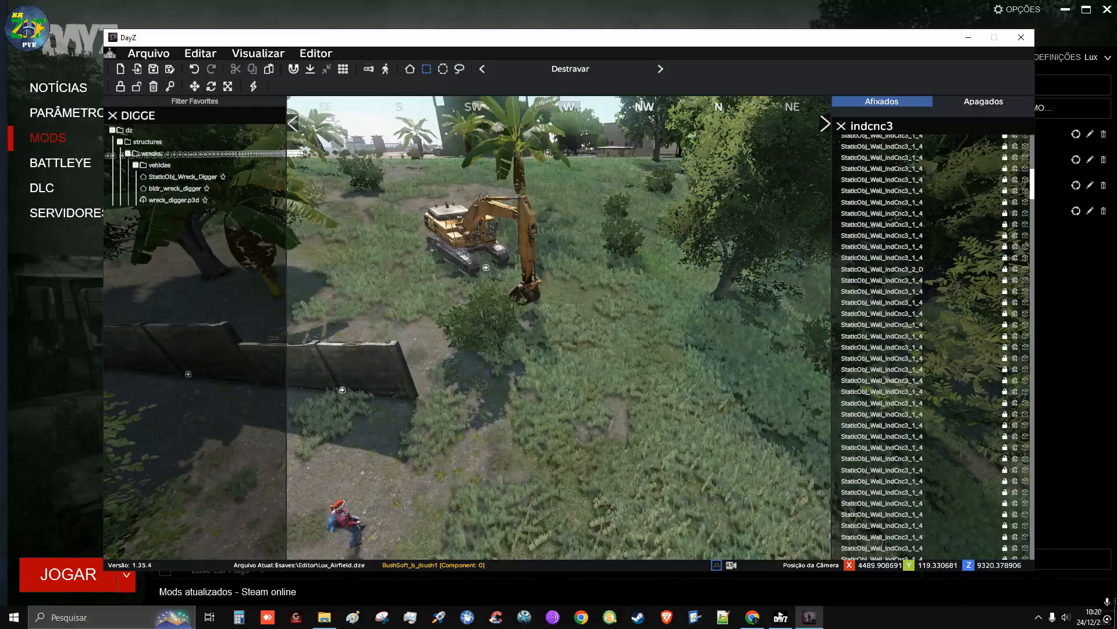
key("w")
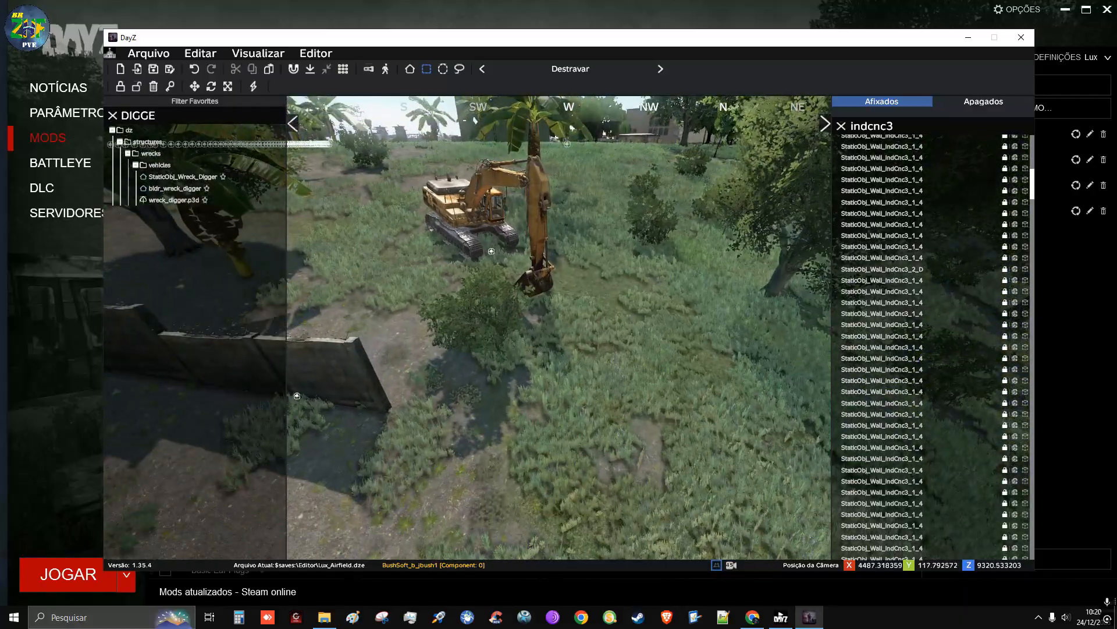
left_click(183, 114)
key("BackSpace")
key("BackSpace")
key("BackSpace")
key("BackSpace")
key("BackSpace")
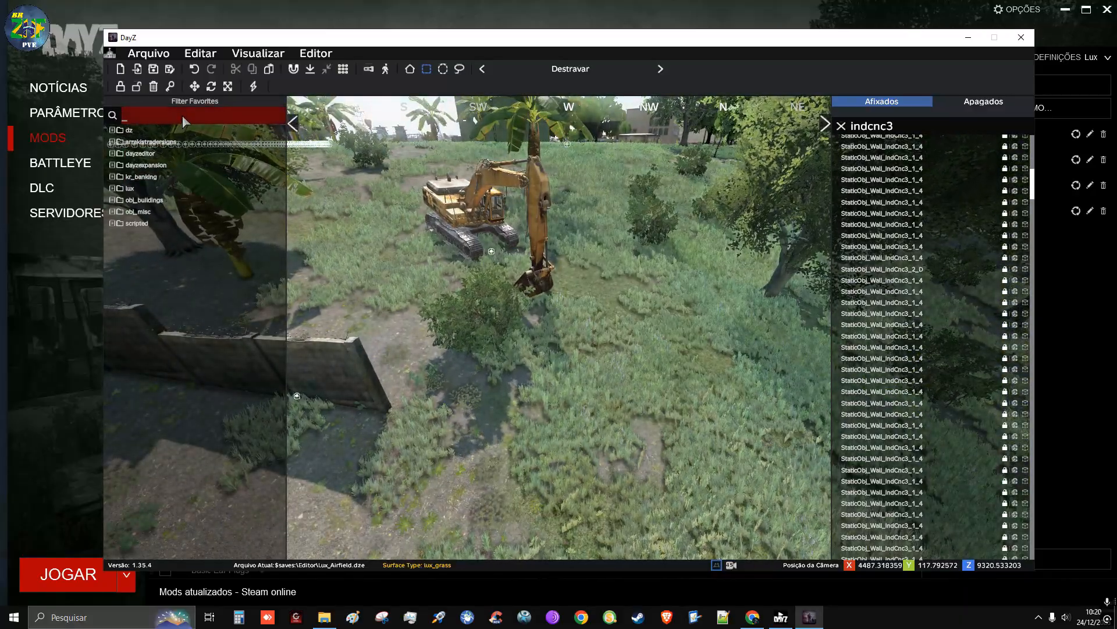
type("CNC")
Compare the previews of the concrete roadblocks, walls and barriers, including the structures_bliss wall pieces
mouse_move(197, 180)
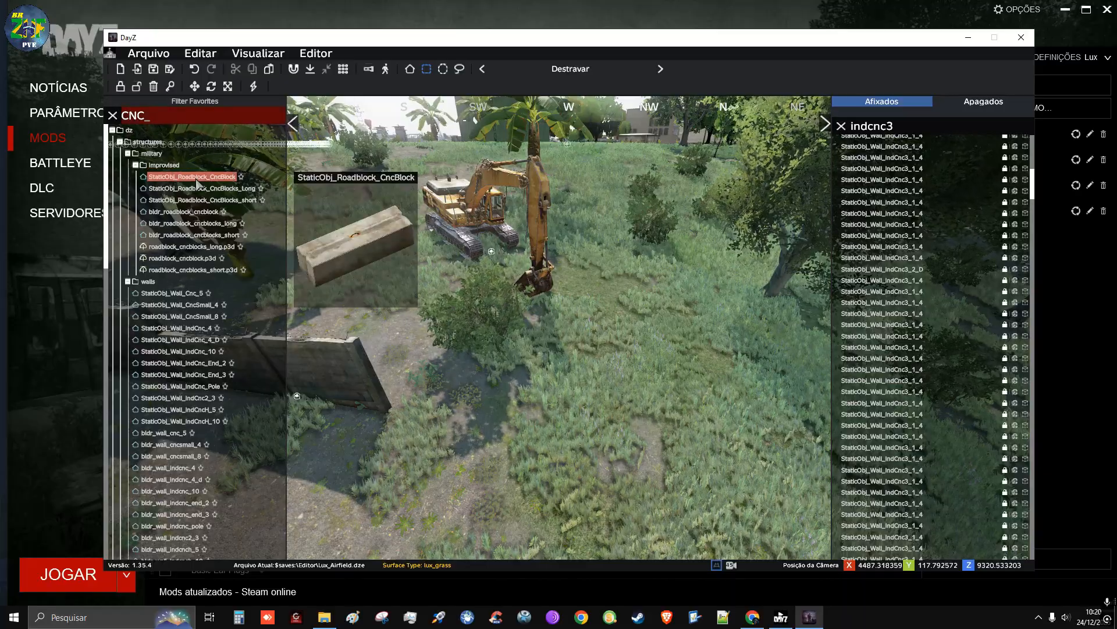
mouse_move(202, 201)
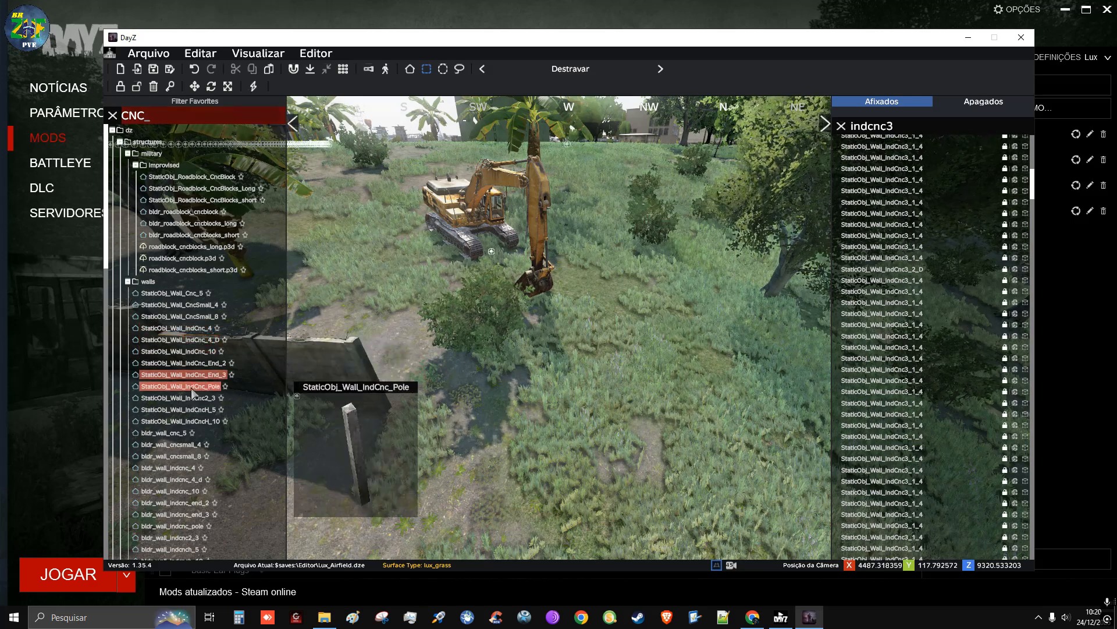
mouse_move(198, 373)
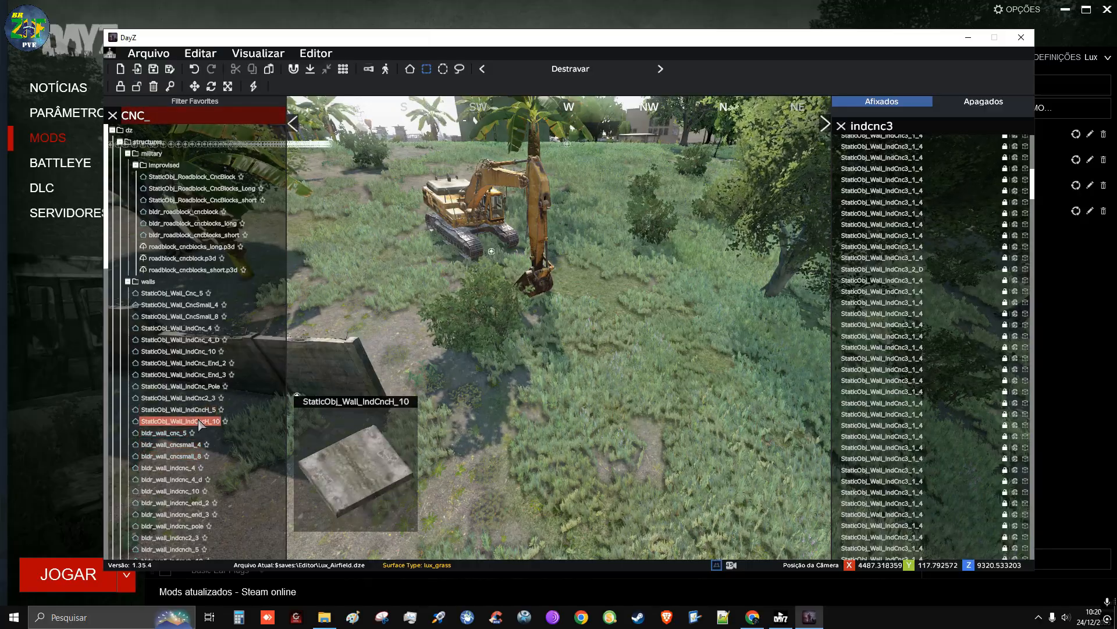
scroll(225, 228, "down", 3)
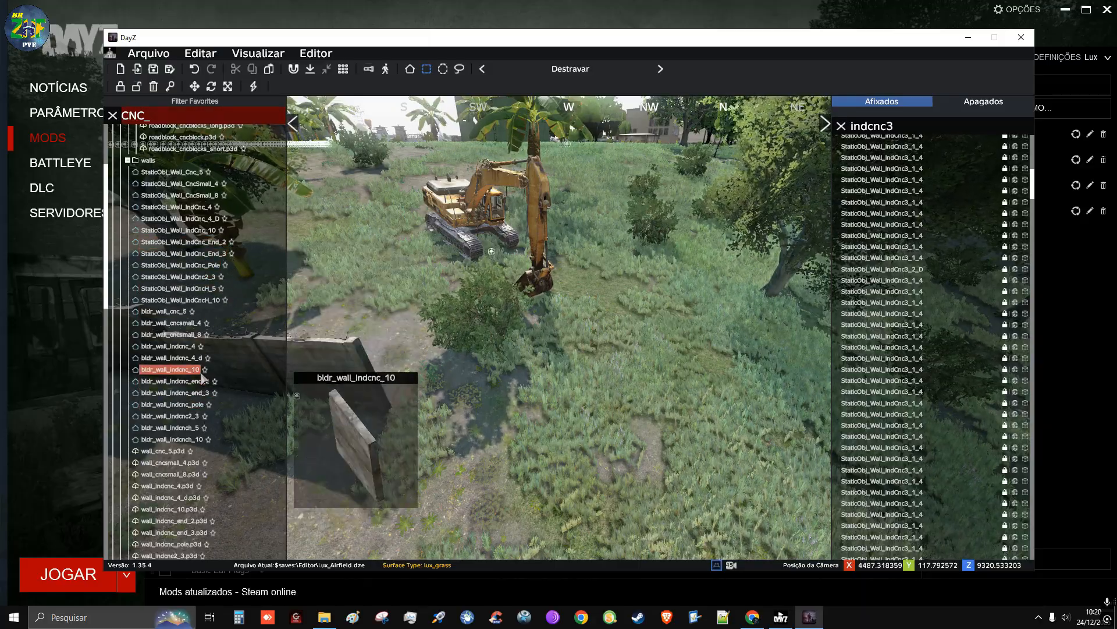
scroll(198, 323, "down", 3)
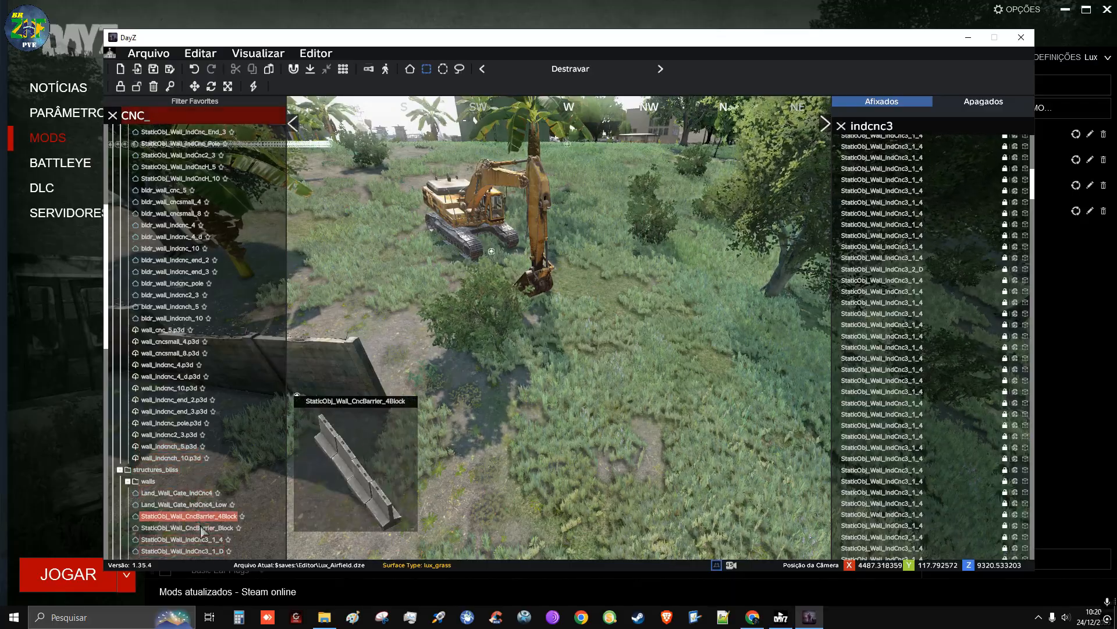
scroll(217, 301, "down", 5)
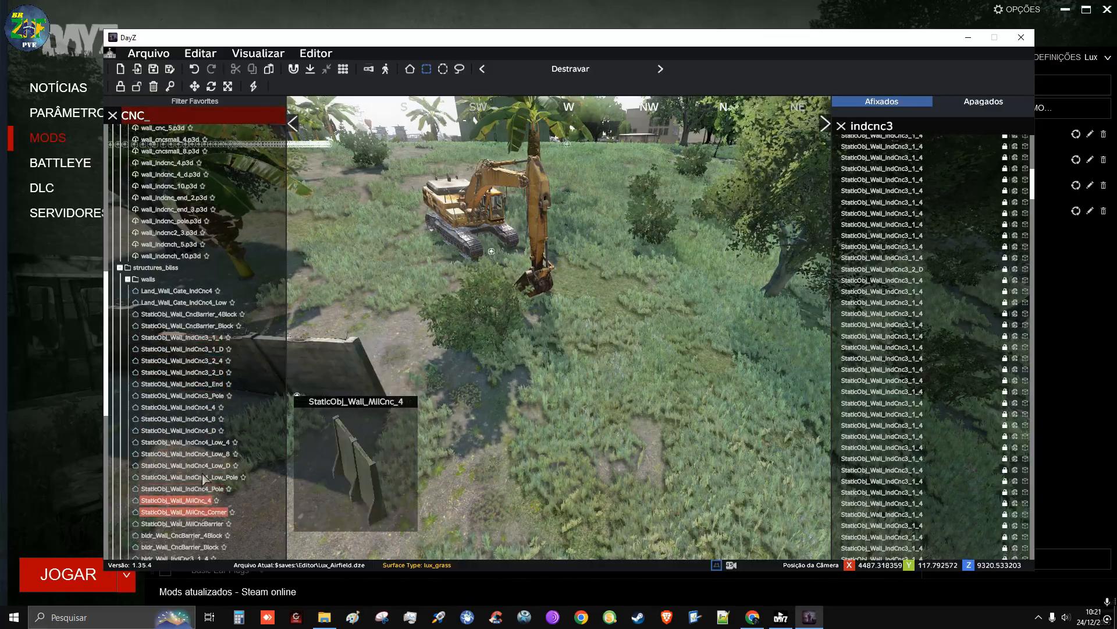
scroll(204, 479, "down", 3)
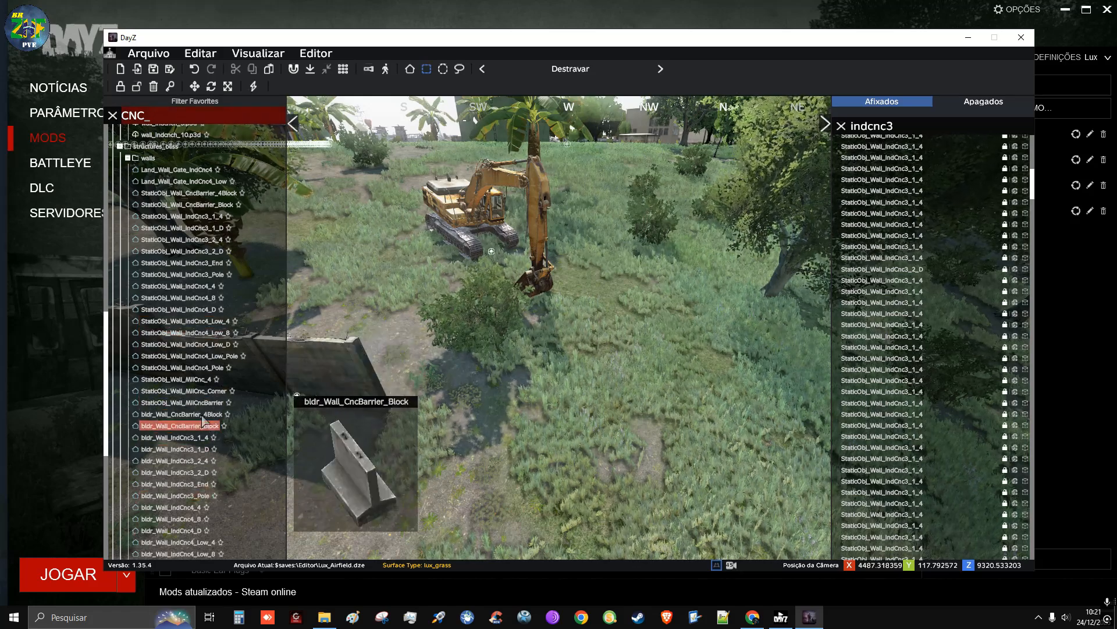
scroll(210, 395, "up", 5)
scroll(203, 369, "down", 2)
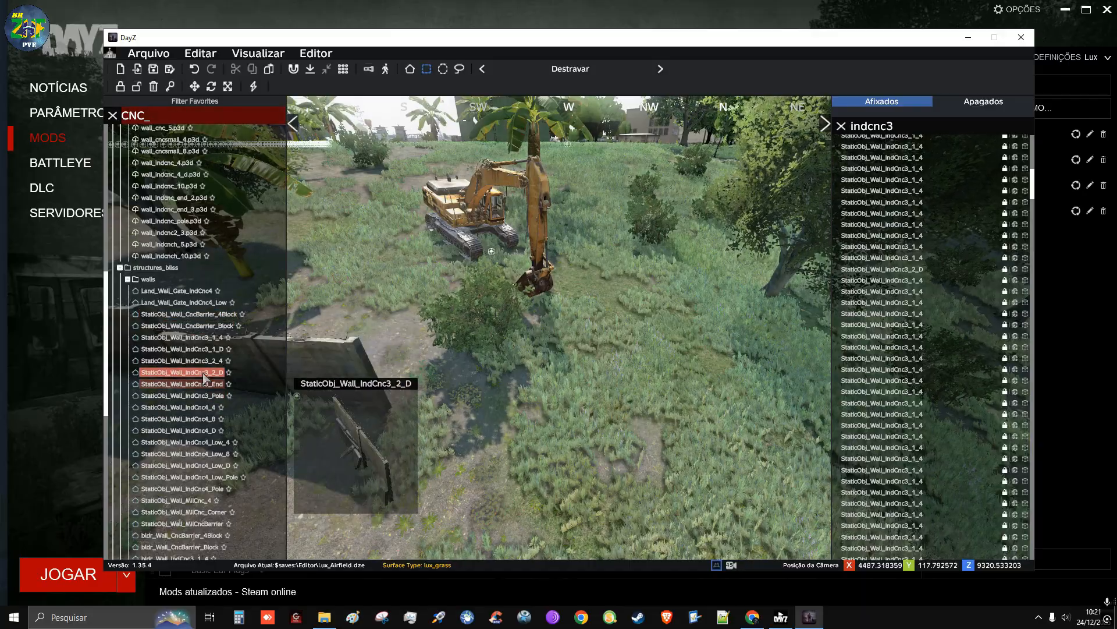
Place a damaged StaticObj_Wall_IndCnc3_1_D section at the wall's north end and a StaticObj_Wall_IndCnc3_End piece just beyond it
left_click(196, 350)
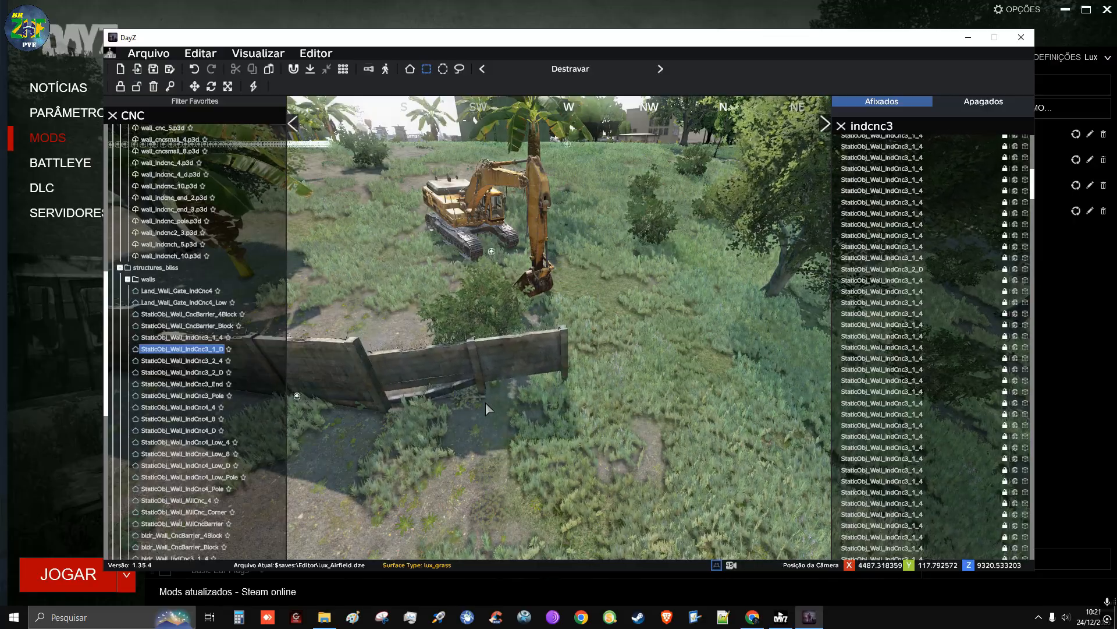
left_click(480, 409)
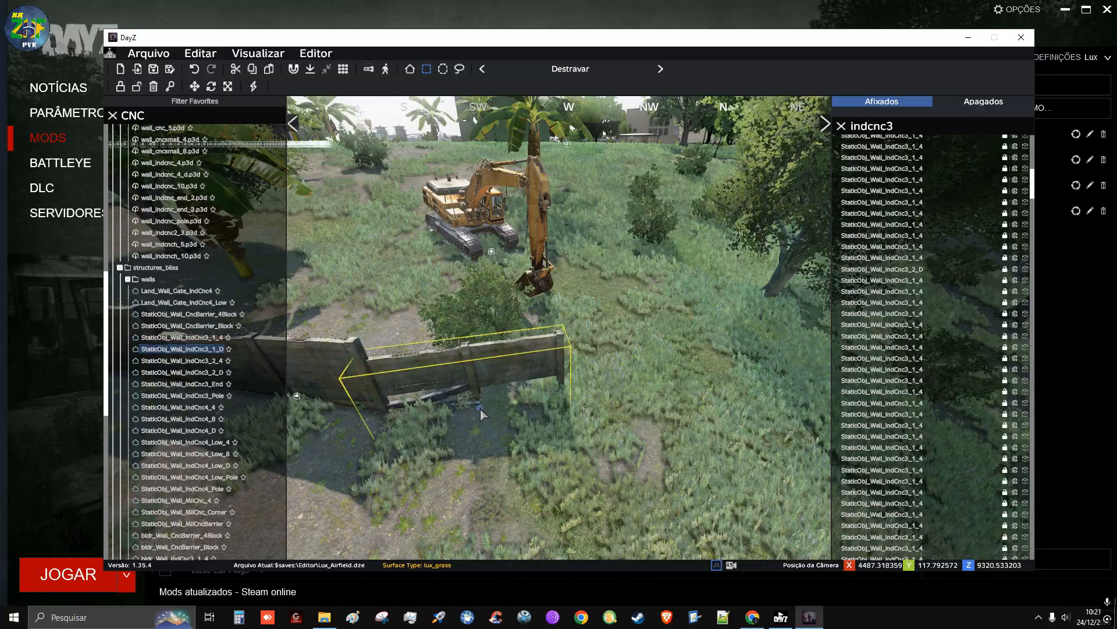
left_click(205, 383)
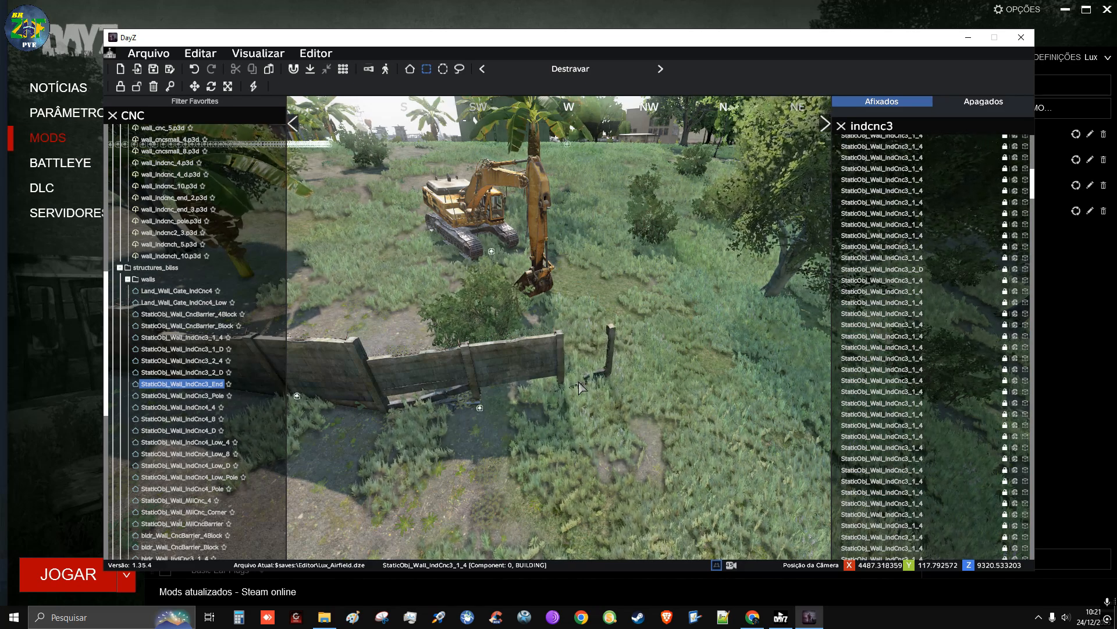
left_click(580, 389)
left_click_drag(579, 385, 579, 388)
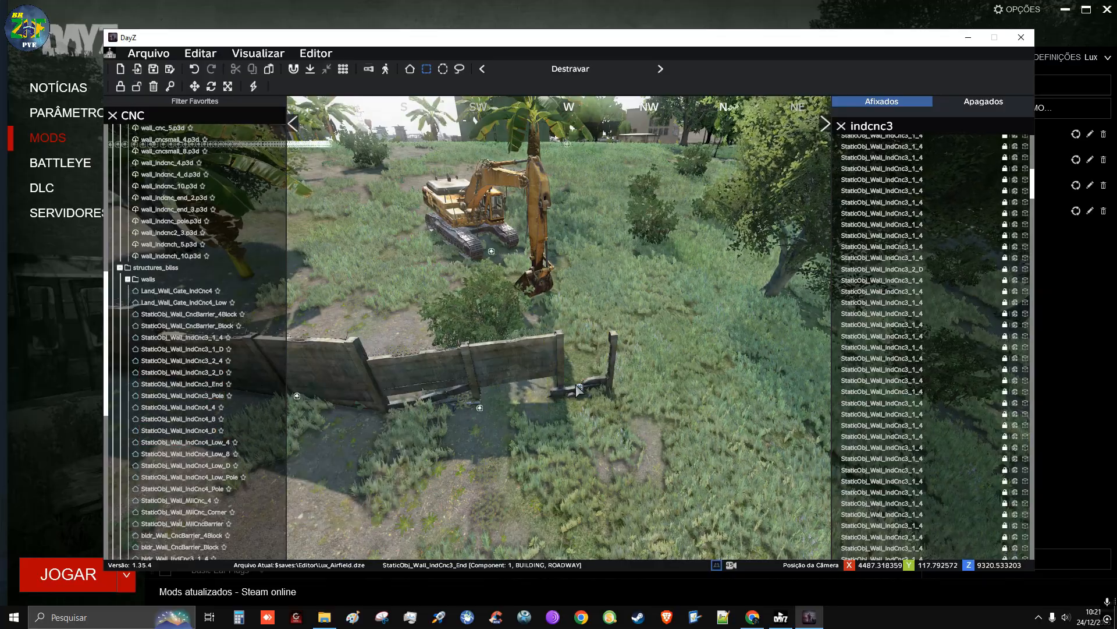
Replace the end piece at the wall's north end with another damaged StaticObj_Wall_IndCnc3_1_D section, narrowing the object library search to CNC3
key("Delete")
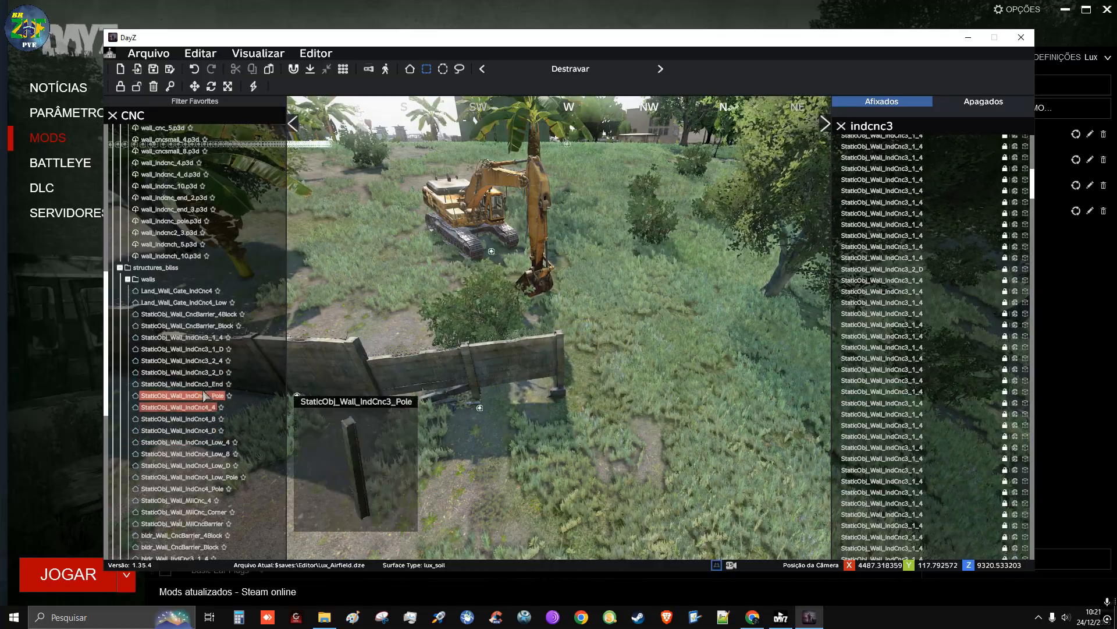
left_click(174, 117)
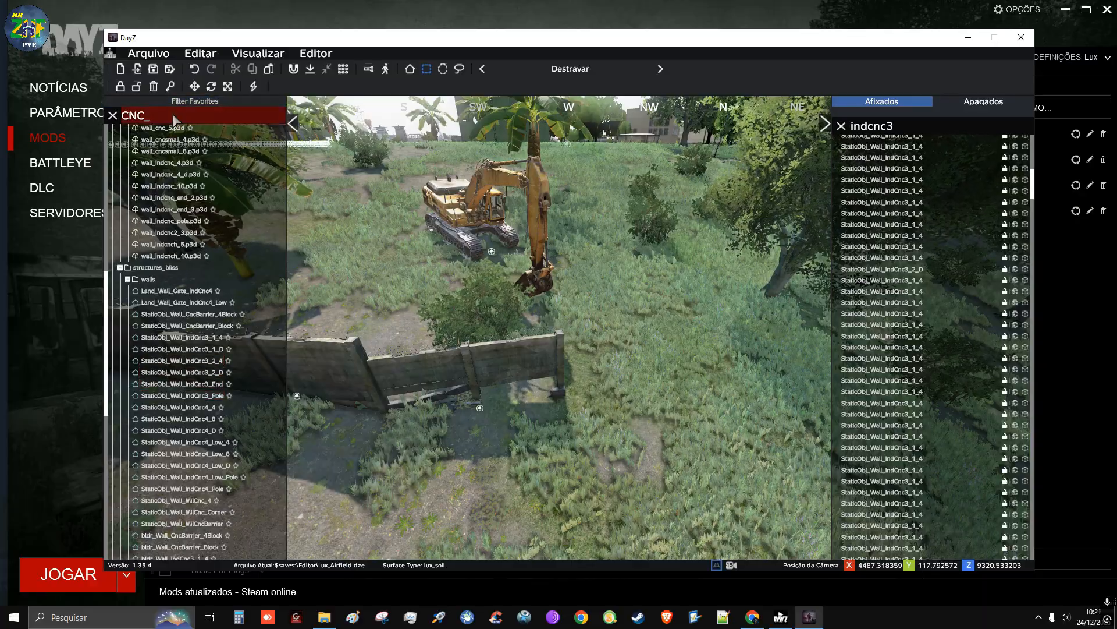
type("3")
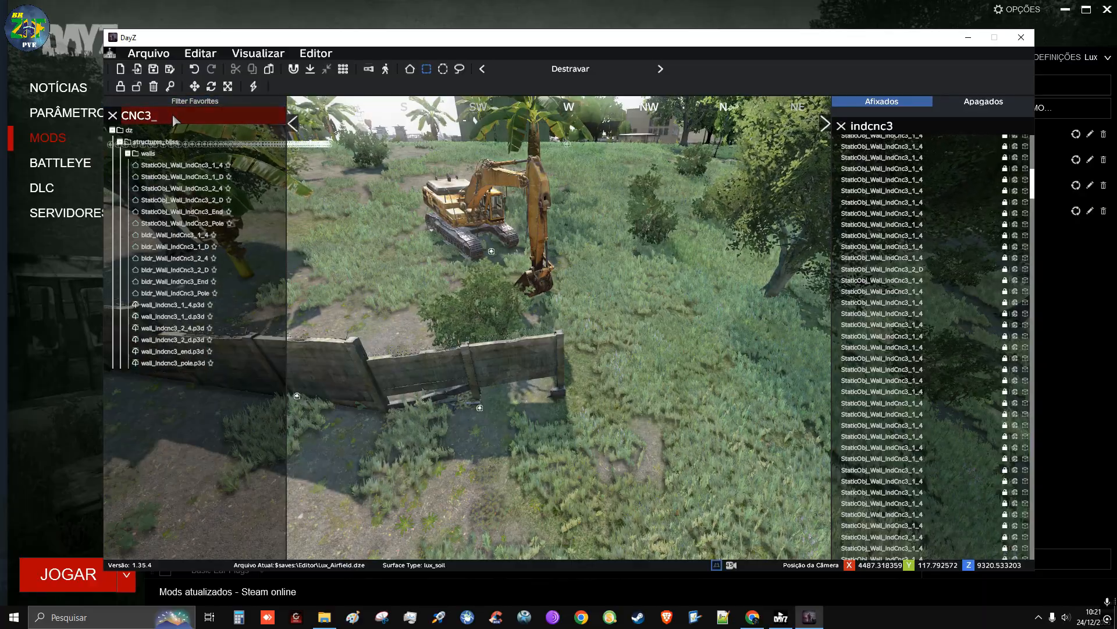
mouse_move(190, 216)
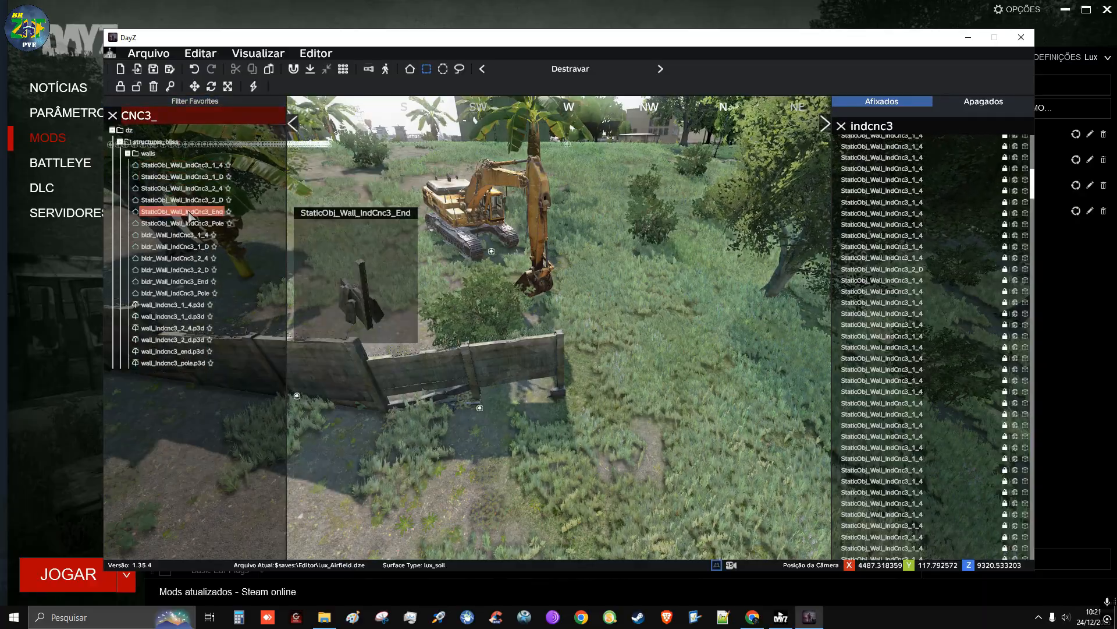
left_click(201, 177)
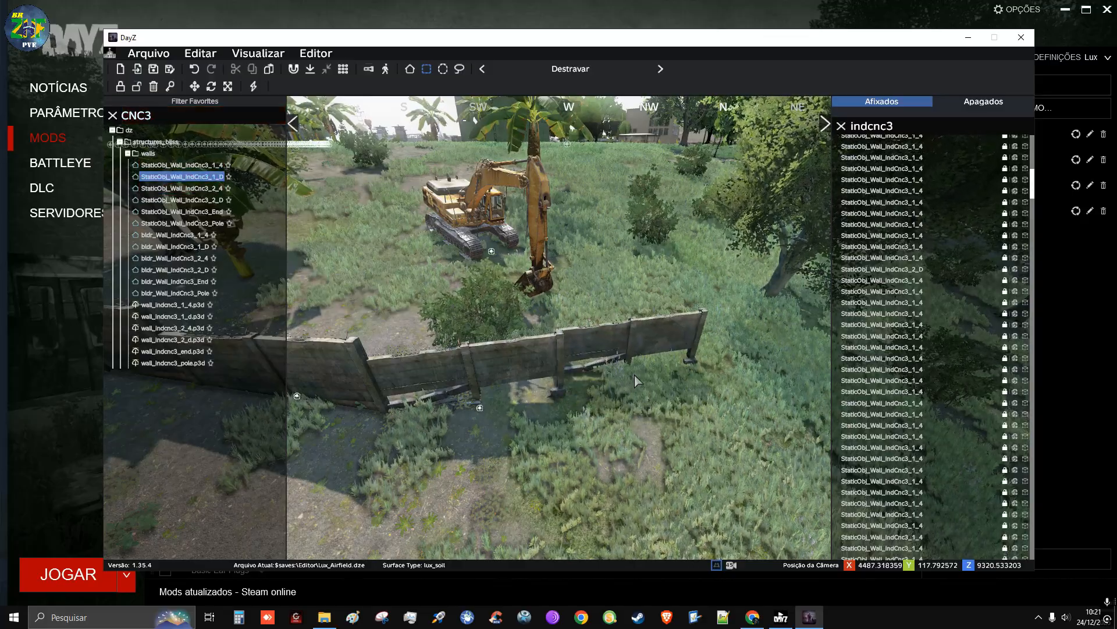
left_click(639, 396)
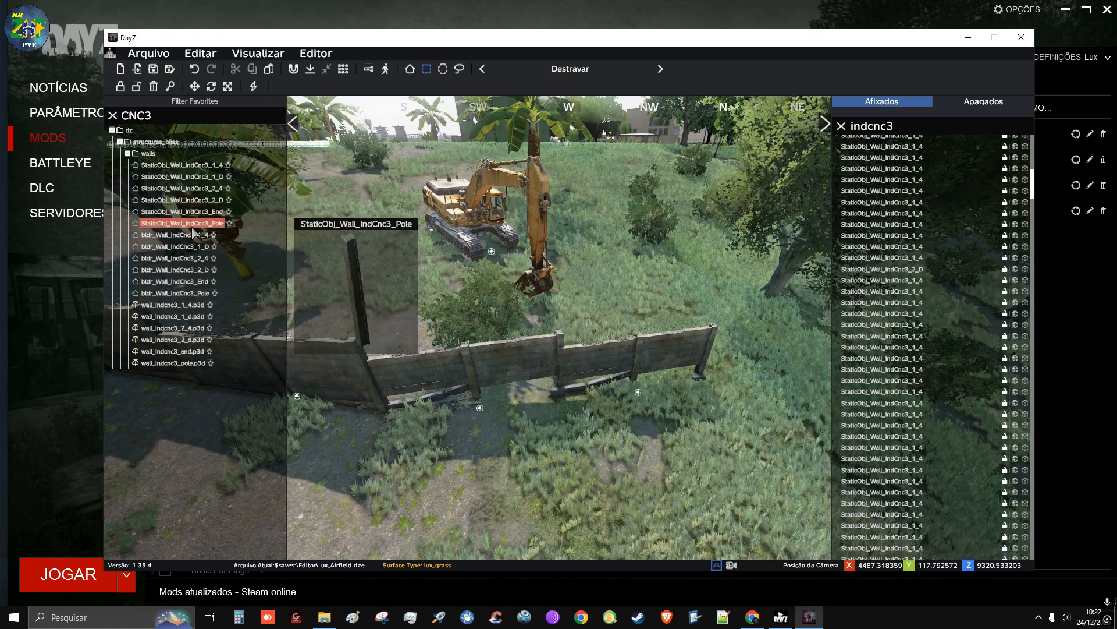
Place a StaticObj_Wall_IndCnc3_2_4 panel between the wall and the digger bucket and tip it nearly flat with a Y orientation of about 79
left_click(203, 191)
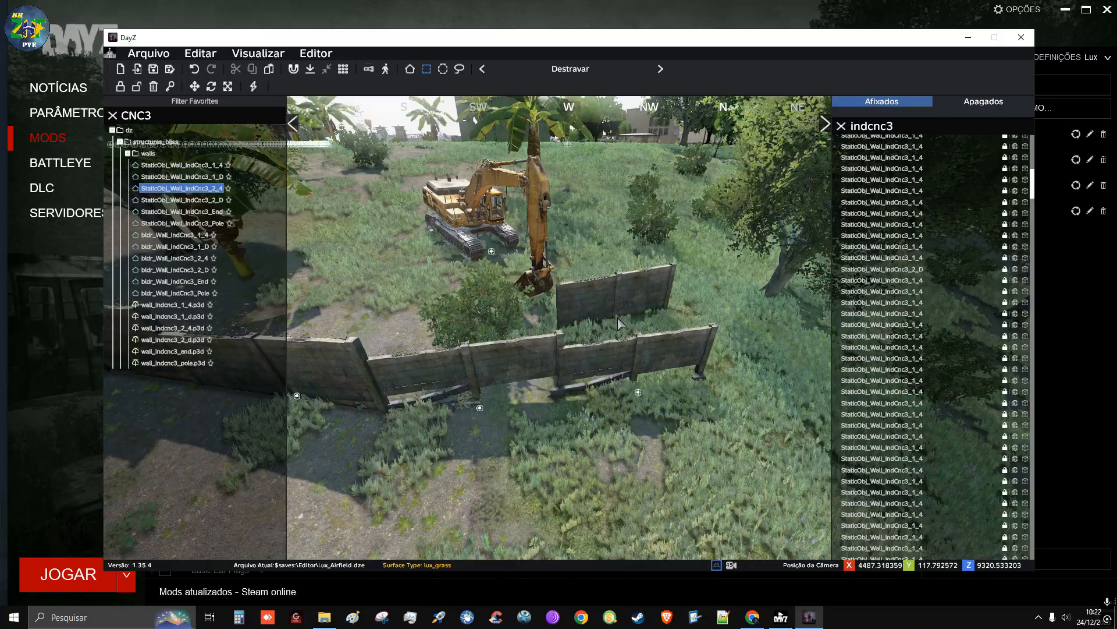
left_click(617, 321)
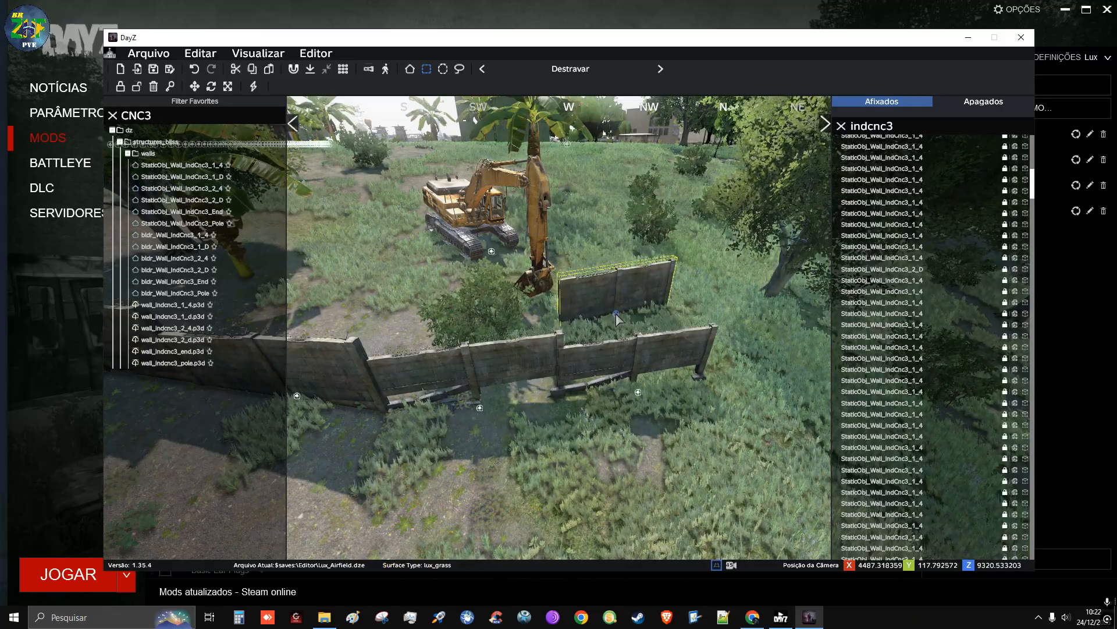
double_click(616, 314)
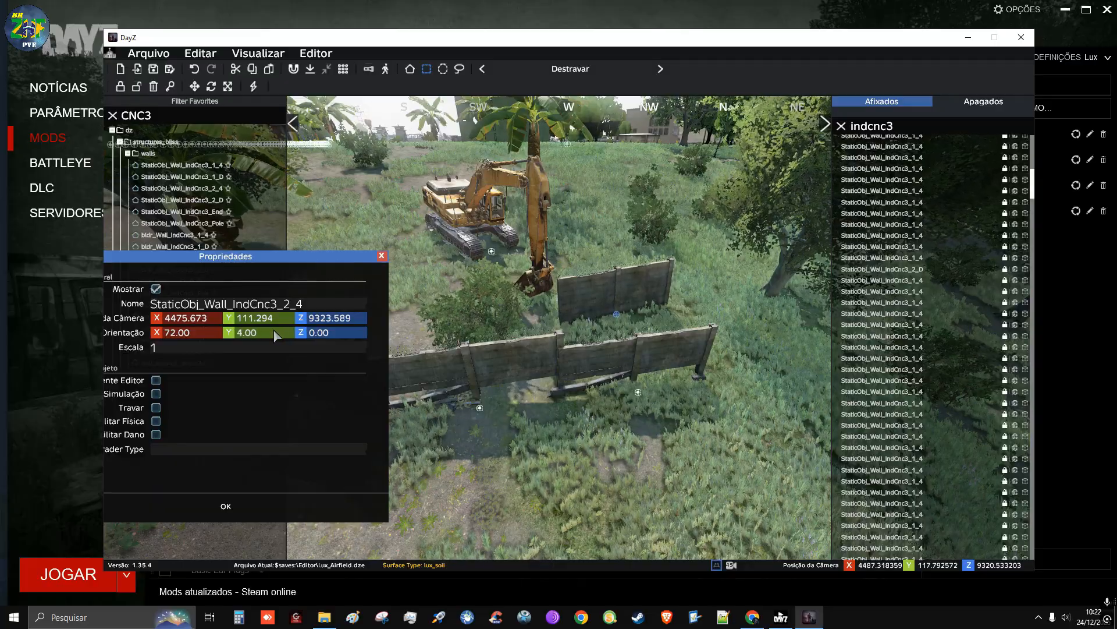
scroll(274, 330, "up", 18)
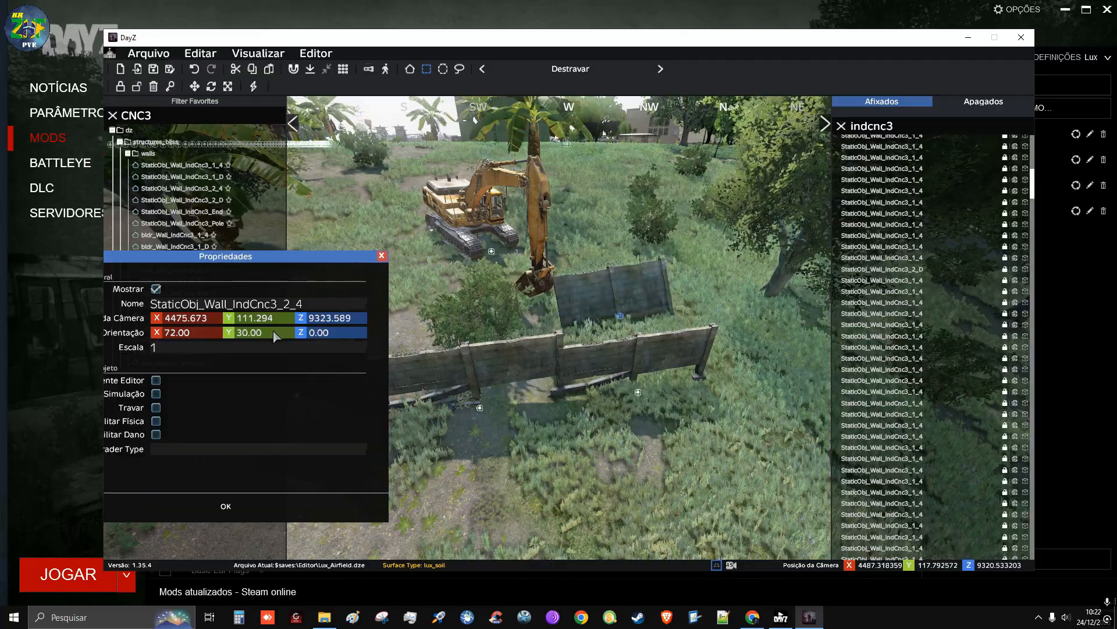
scroll(284, 330, "up", 13)
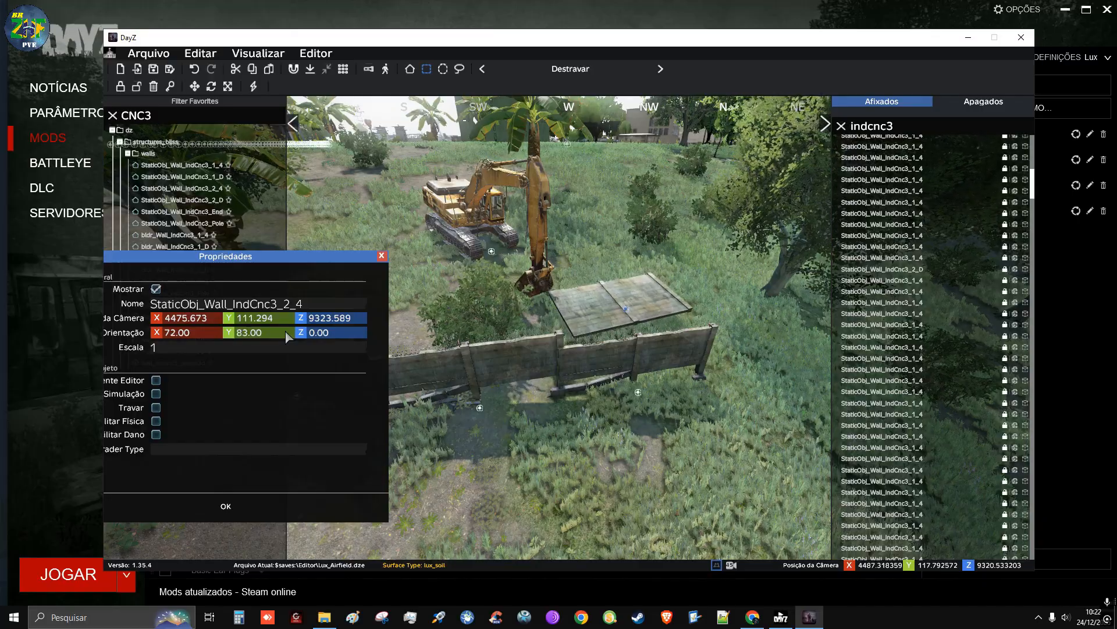
scroll(285, 332, "up", 1)
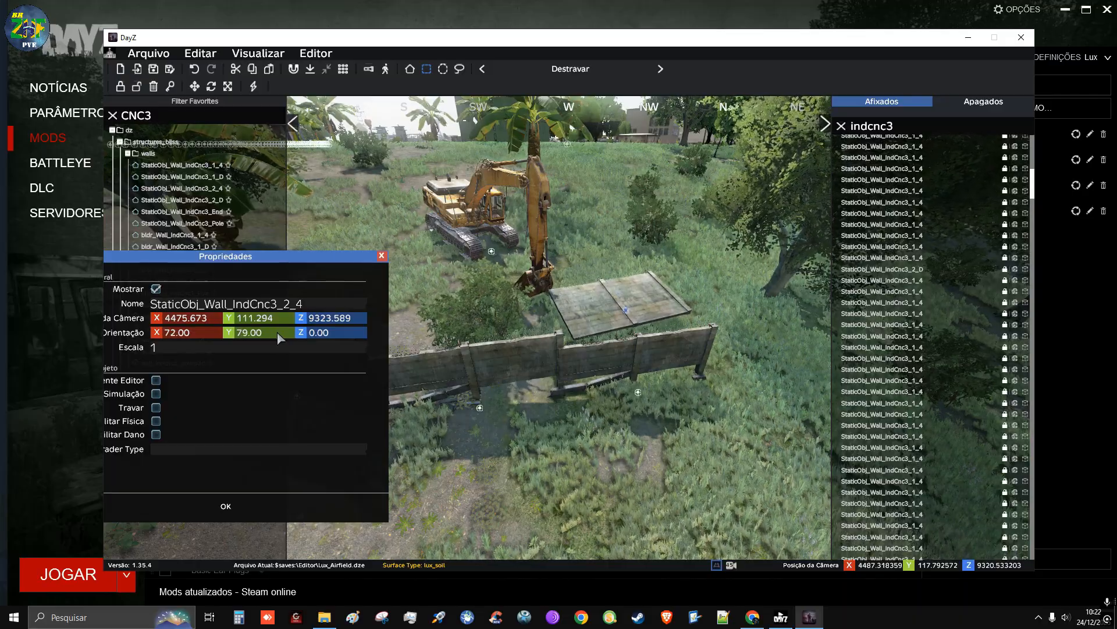
left_click(225, 507)
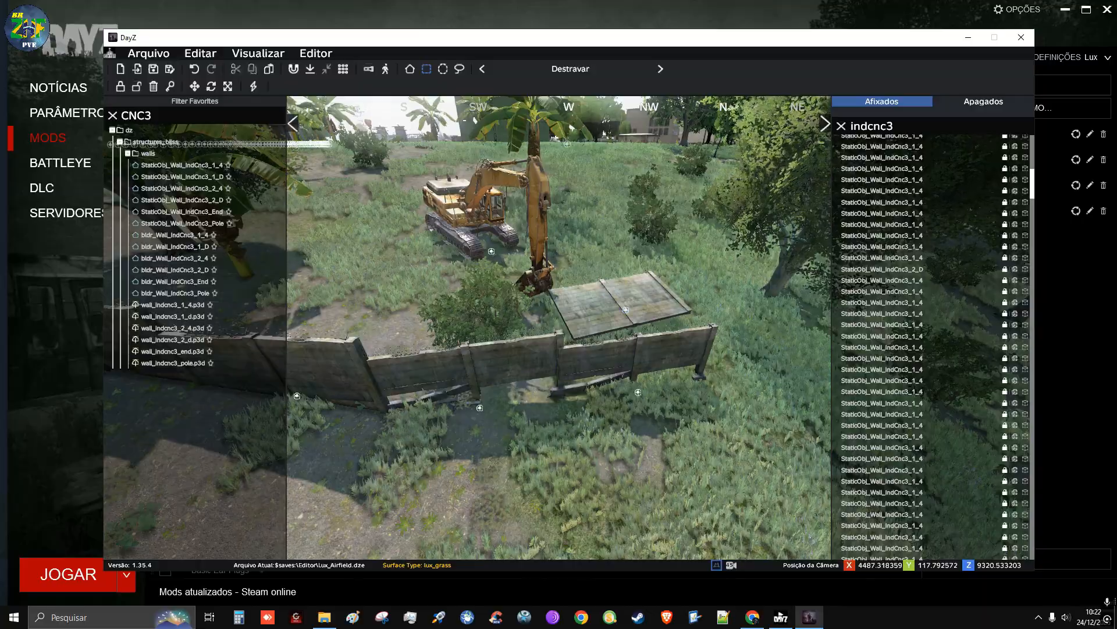
Lower the tipped StaticObj_Wall_IndCnc3_2_4 panel so it lies sunk into the grass behind the wall's north end
key("d")
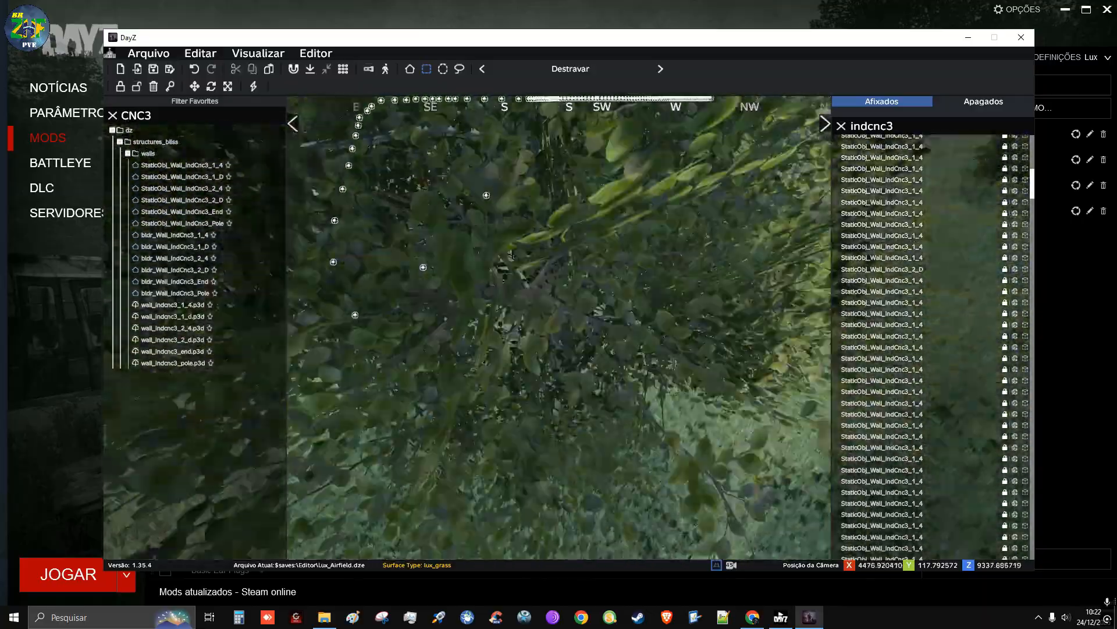
key("d")
key("w")
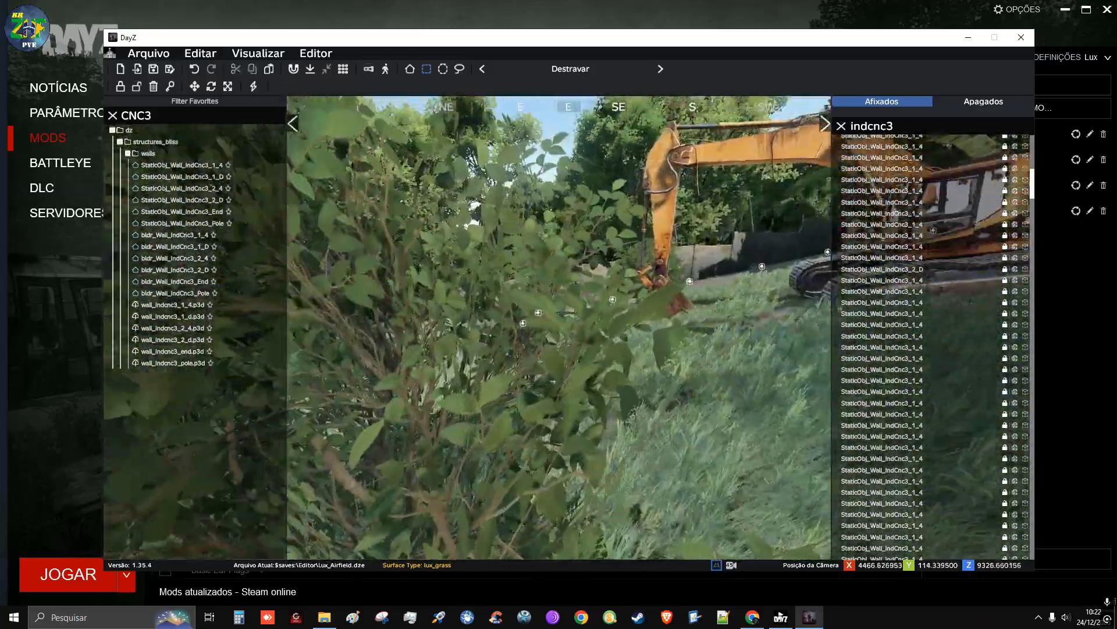
key("w")
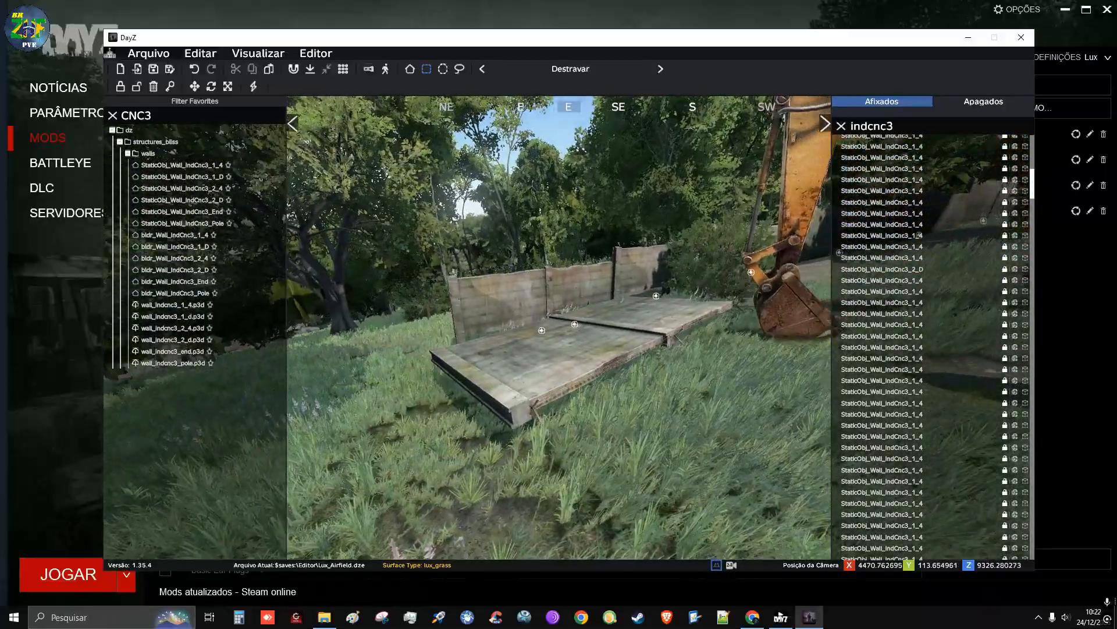
key("a")
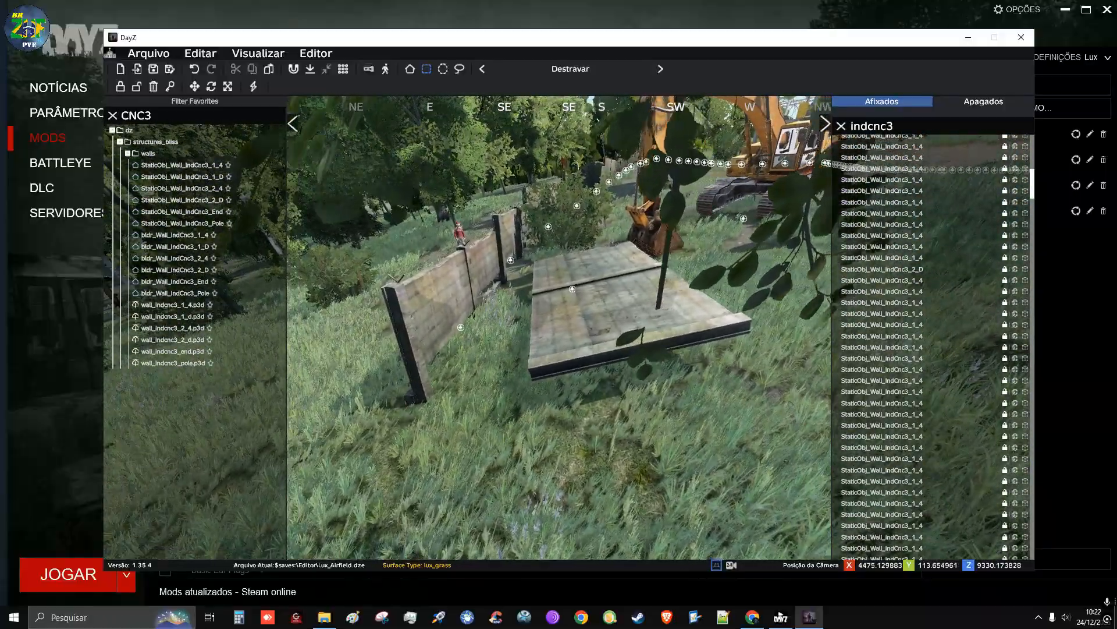
key("a")
key("w")
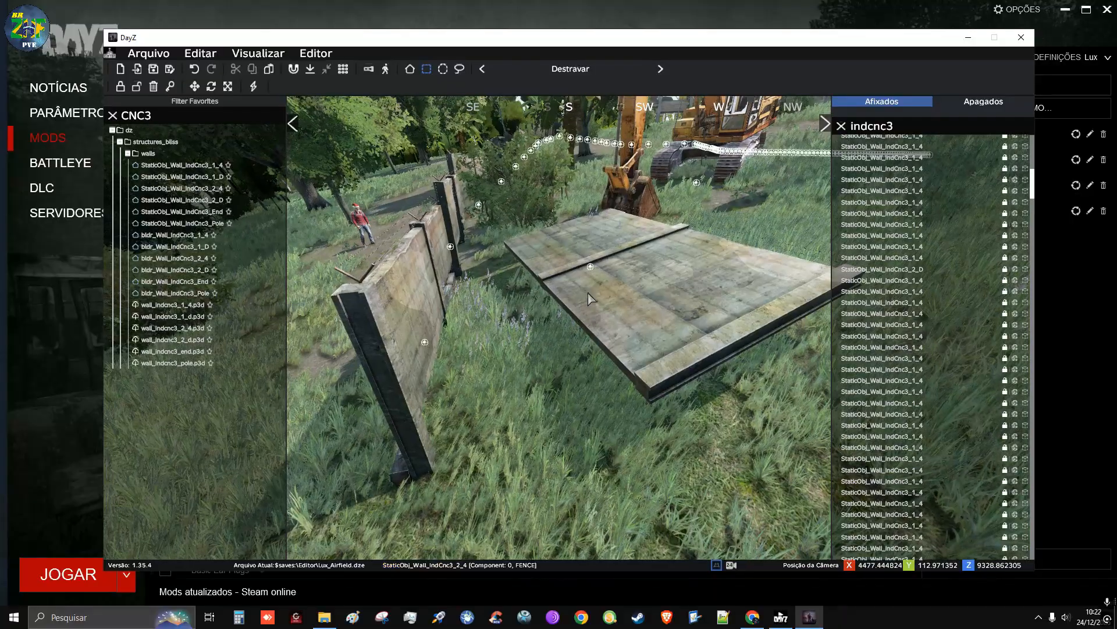
left_click_drag(590, 268, 590, 301)
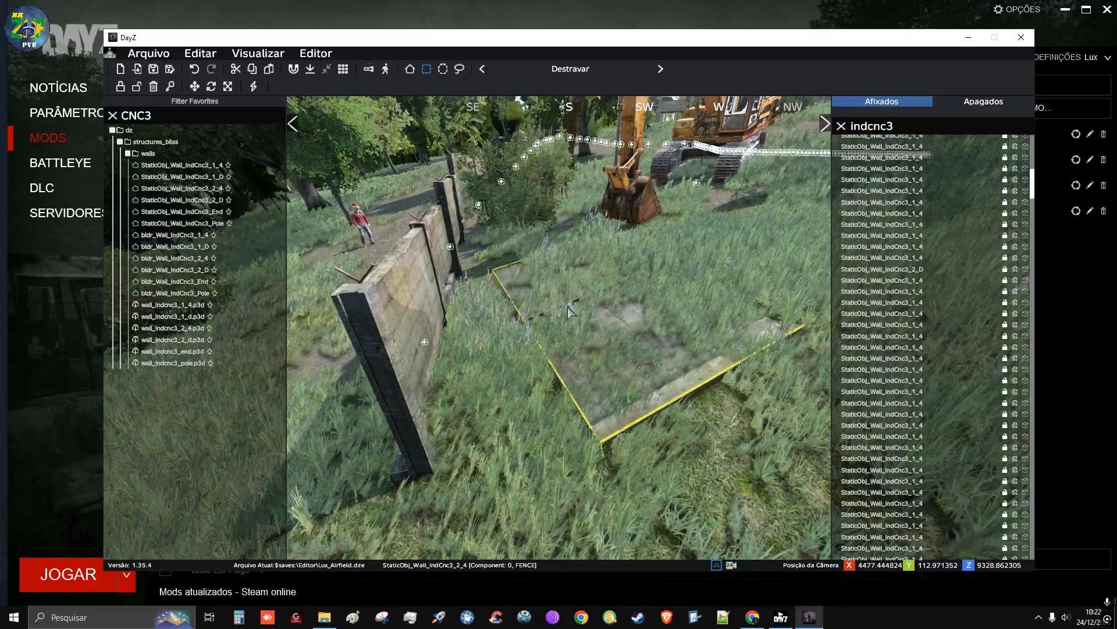
mouse_move(570, 313)
left_mouse_down()
mouse_move(579, 323)
mouse_move(556, 313)
left_mouse_up()
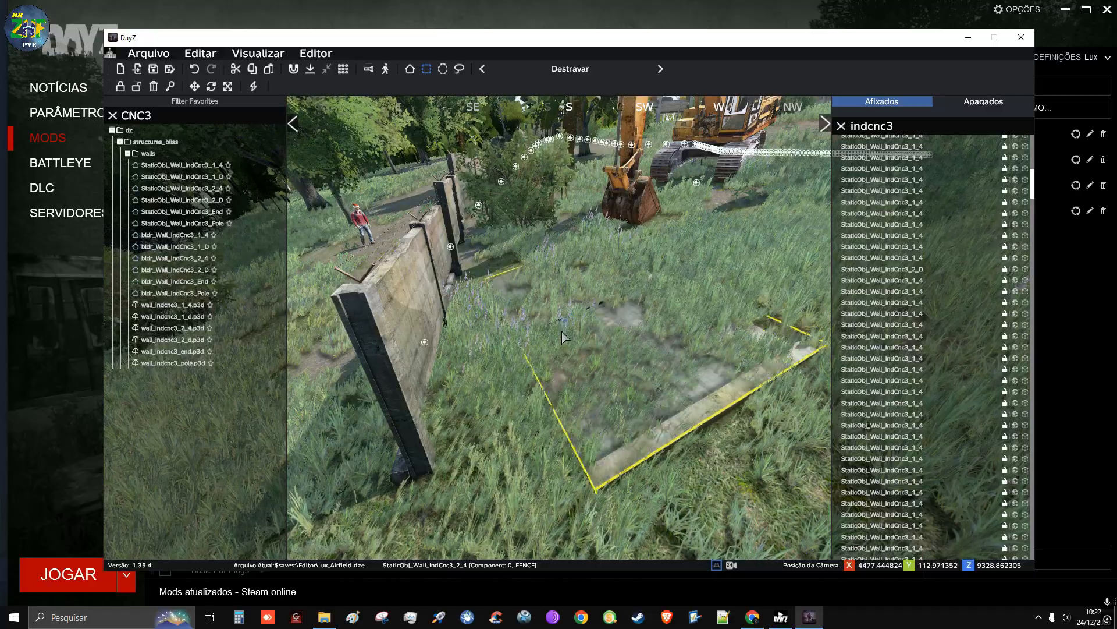
mouse_move(547, 323)
left_mouse_down()
mouse_move(540, 346)
mouse_move(556, 326)
left_mouse_up()
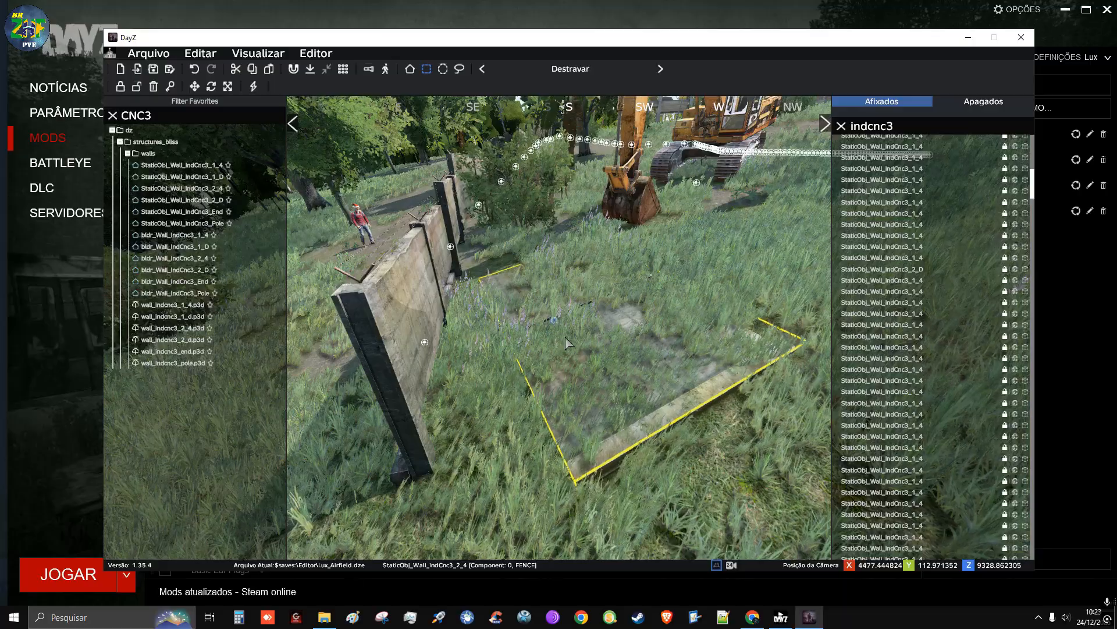
Move the fallen wall panel across the grass to the spot beside the digger bucket
right_click_drag(714, 477, 817, 501)
key("q")
key("a")
key("w")
key("s")
key("a")
key("w")
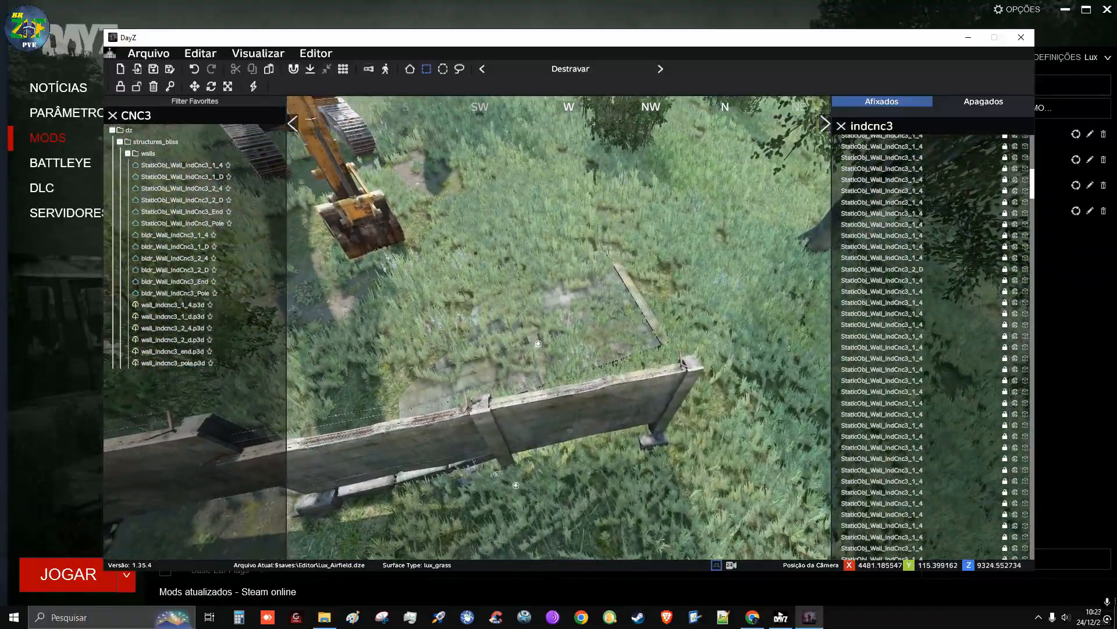
left_click_drag(549, 350, 660, 305)
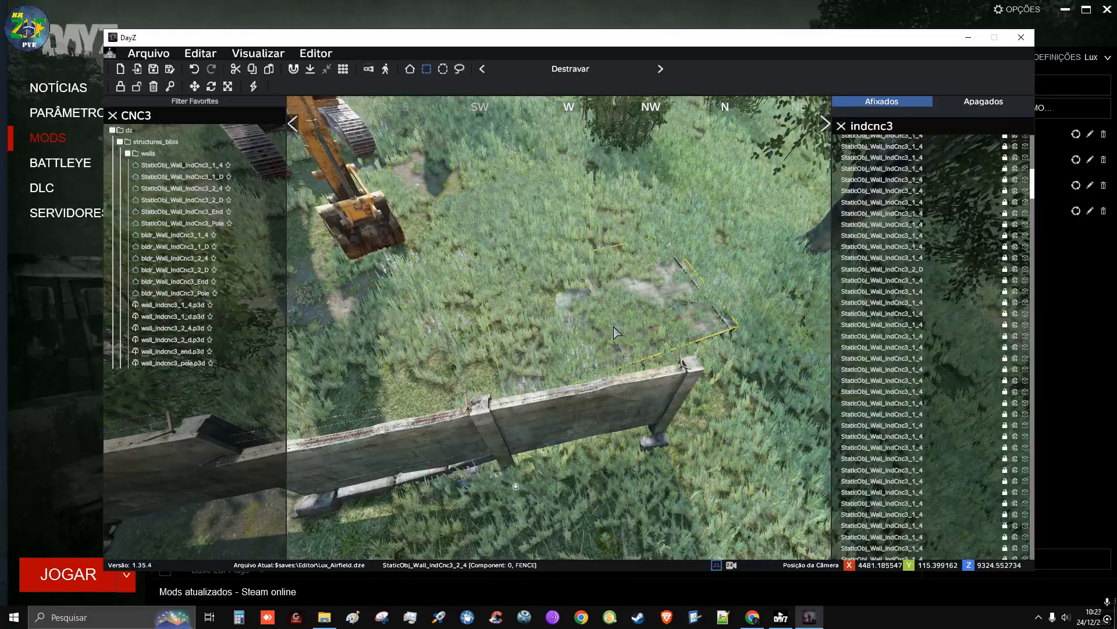
Set the fallen panel's orientation to X 68, Y 77, Z 1 and move it back onto the grass near the standing wall
double_click(478, 194)
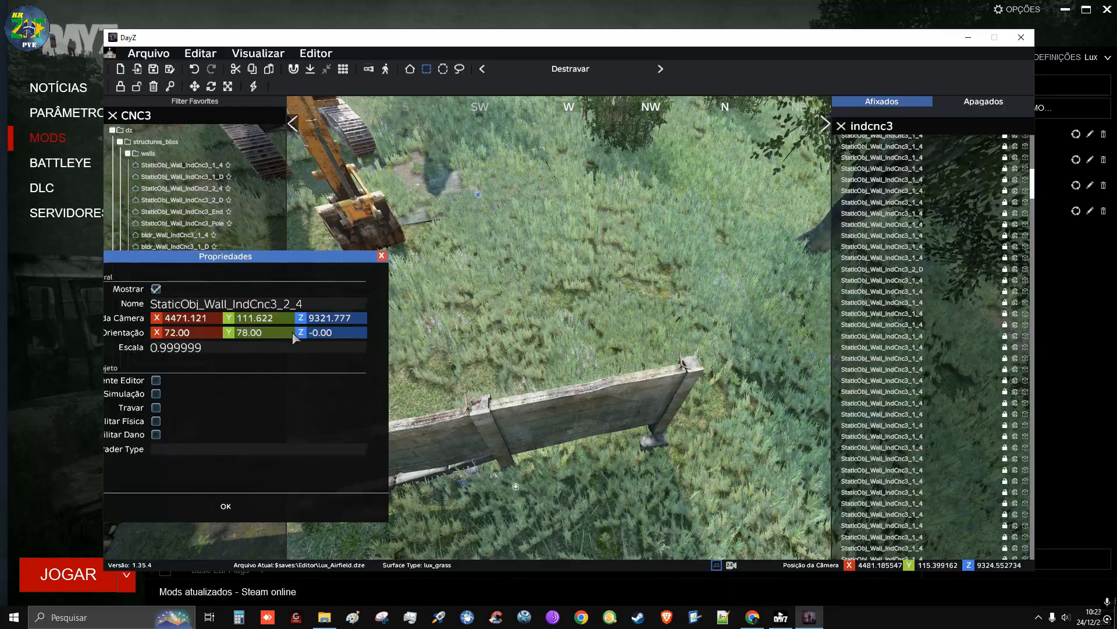
scroll(358, 332, "down", 2)
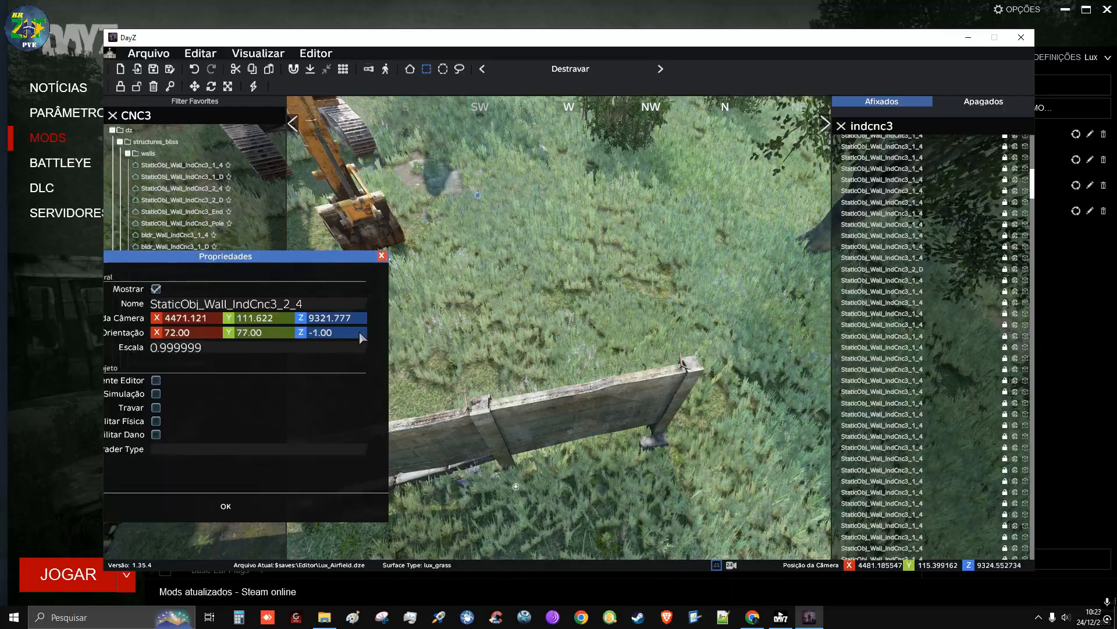
scroll(359, 331, "up", 3)
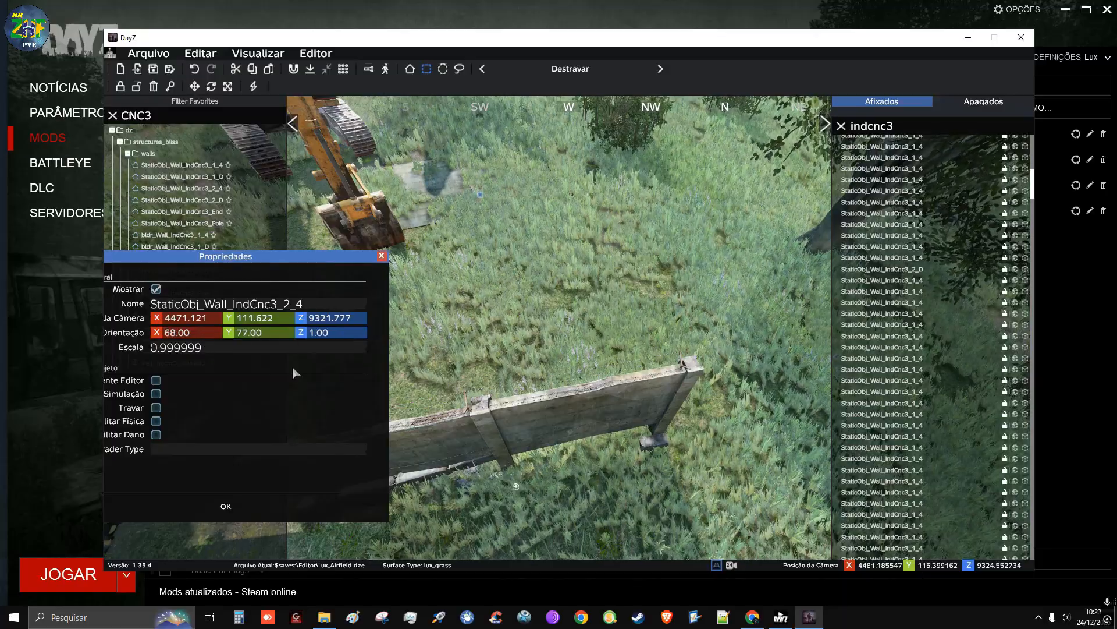
left_click(227, 507)
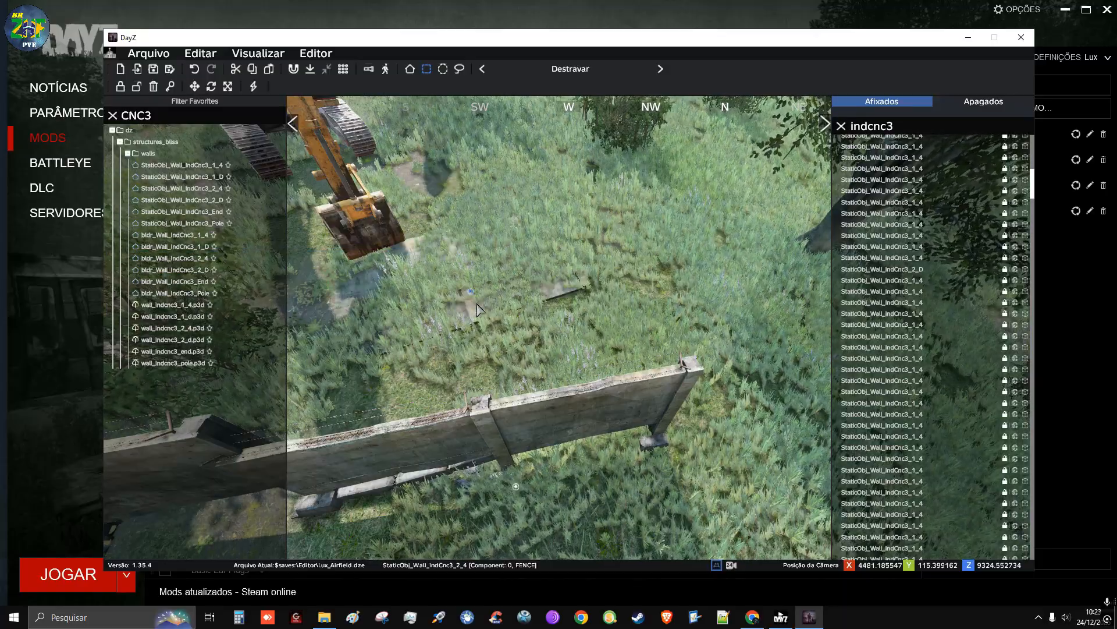
mouse_move(477, 304)
left_mouse_down()
mouse_move(576, 324)
mouse_move(515, 330)
left_mouse_up()
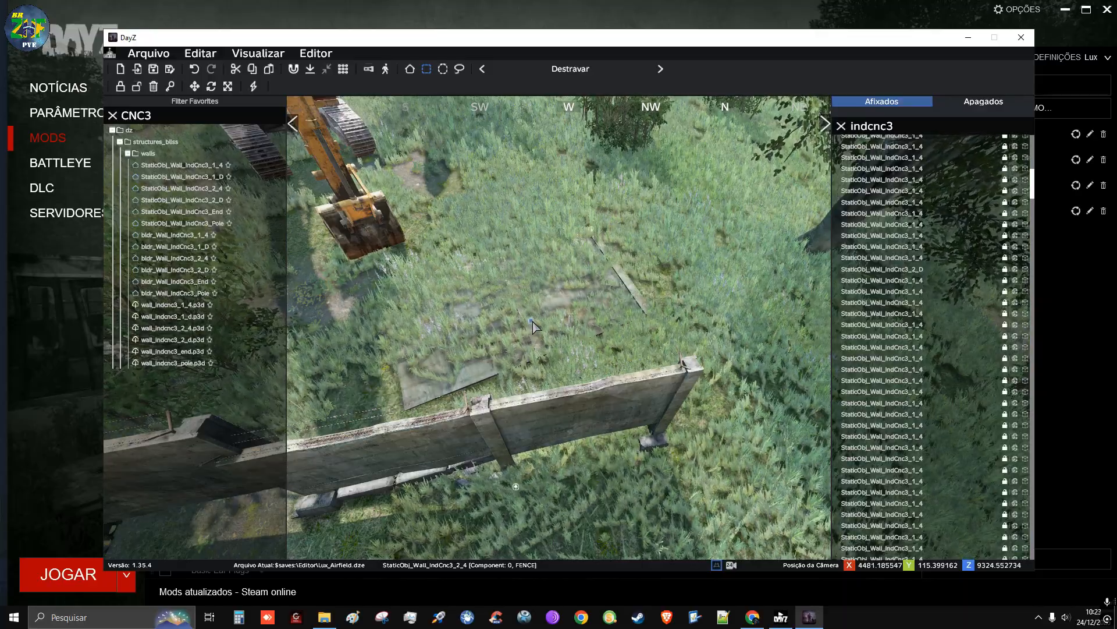
Replace the object library search with CONCRE and place a bldr_misc_concretepanels stack on the grass beyond the wall's north end
left_click(172, 119)
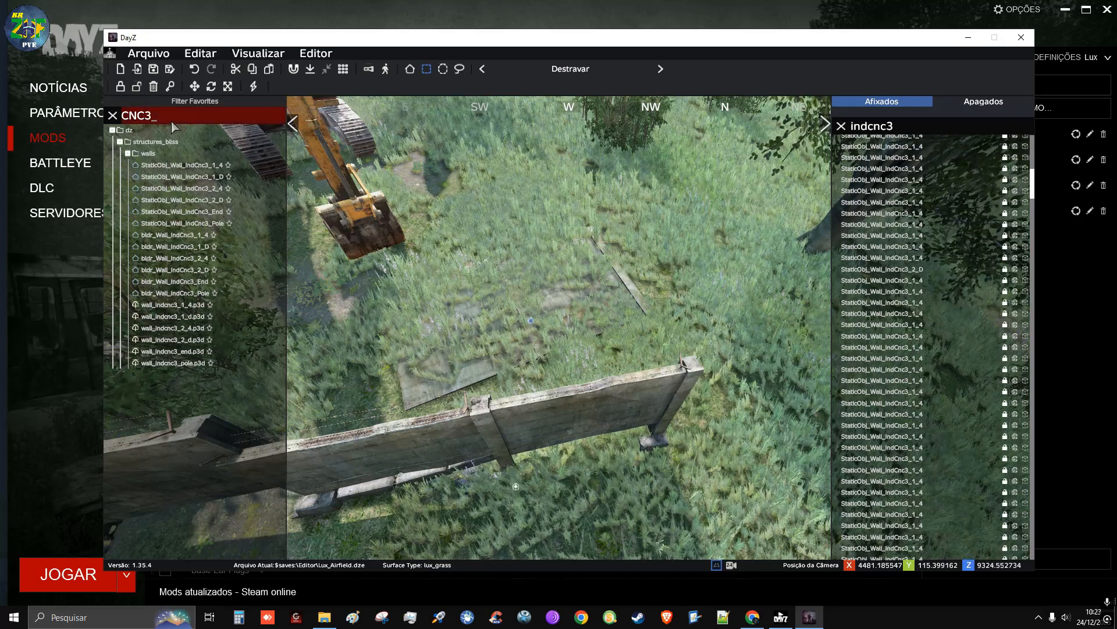
key("BackSpace")
key("BackSpace")
key("BackSpace")
key("BackSpace")
type("CONCRE")
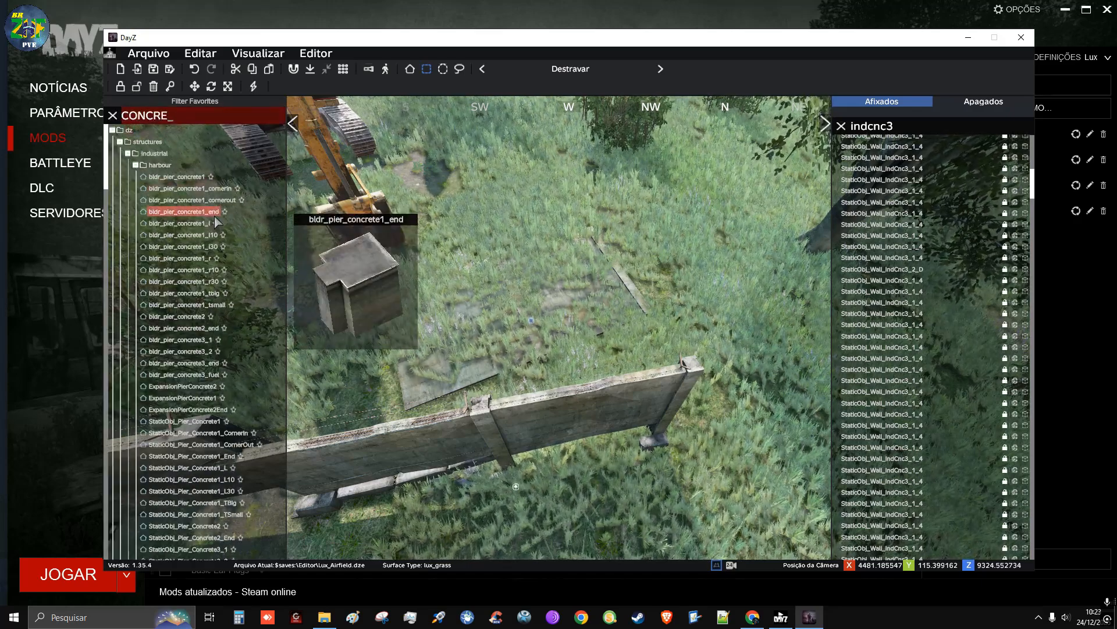
scroll(223, 403, "down", 8)
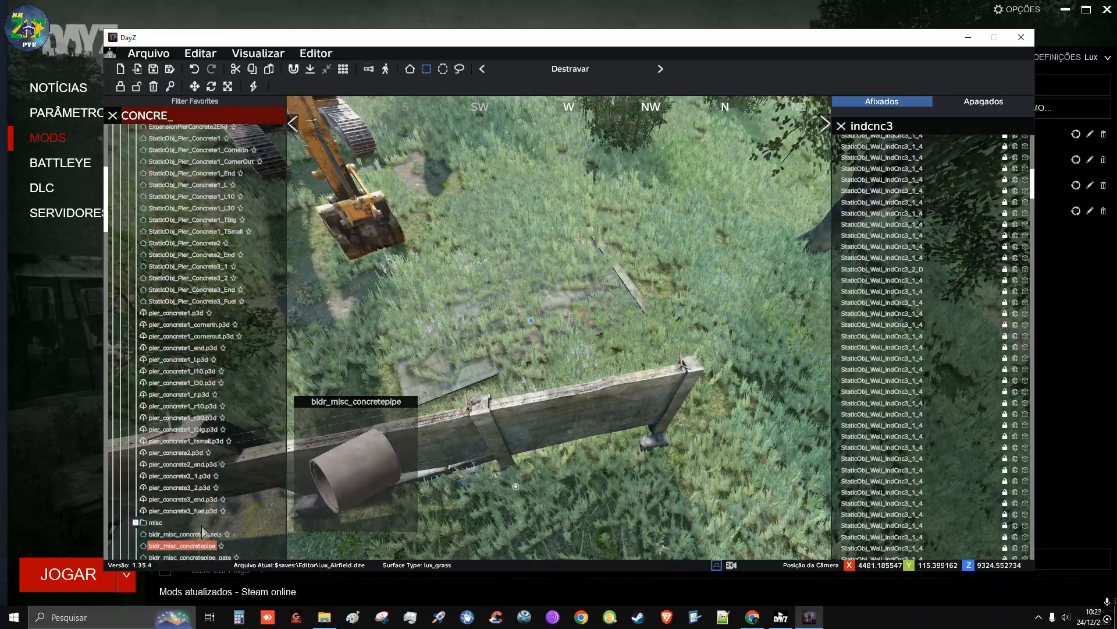
scroll(219, 262, "down", 4)
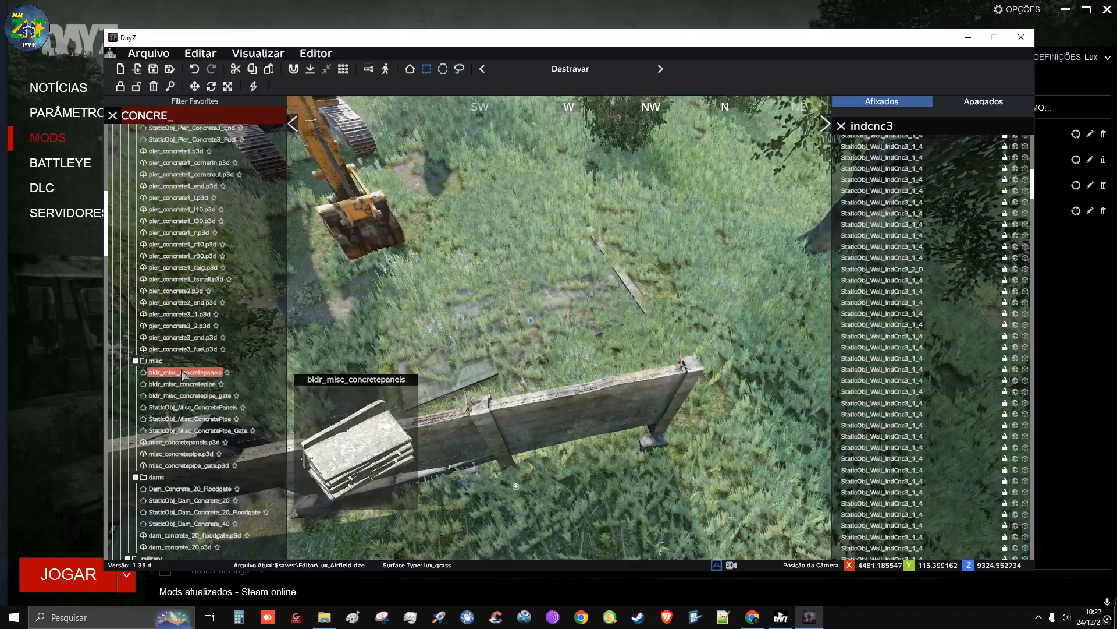
scroll(184, 374, "down", 2)
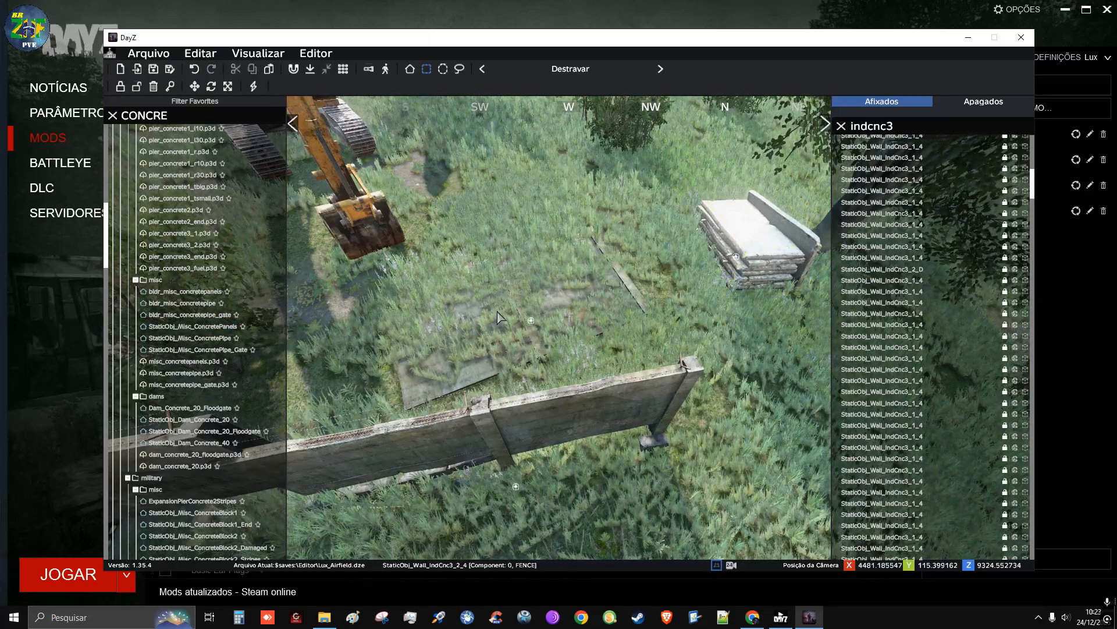
Try out a bldr_misc_concretepipe on the grass near the concrete panel stack and delete it
left_click(182, 303)
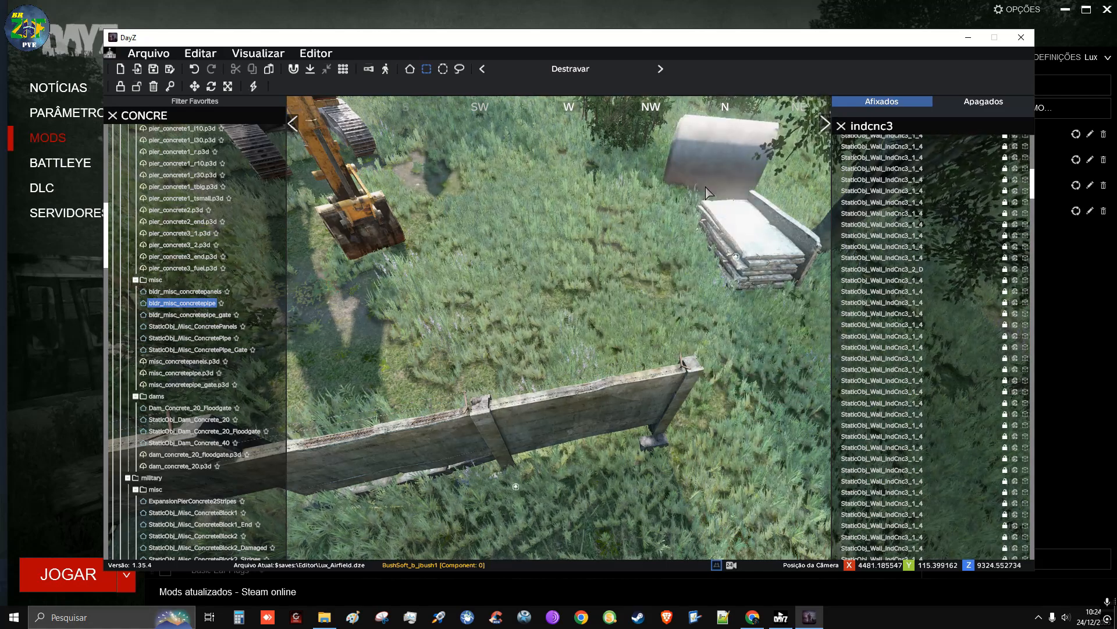
left_click(525, 268)
key("Delete")
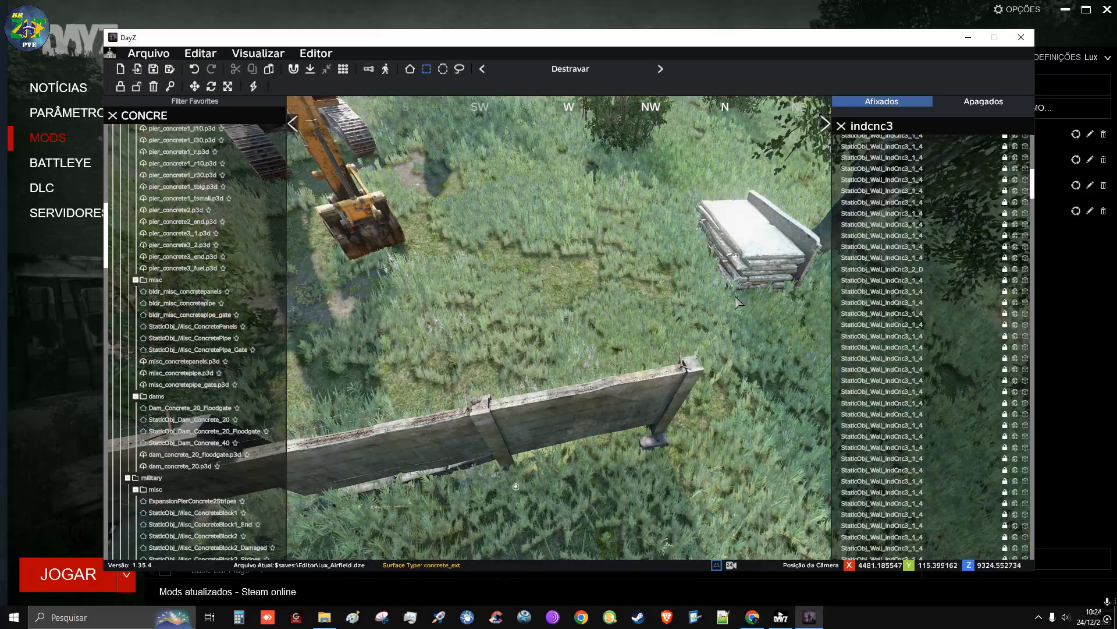
Move the concrete panel stack closer to the tree trunk and rotate it in place
key("d")
right_click_drag(714, 306, 695, 326)
key("d")
key("w")
key("a")
key("q")
key("s")
key("d")
key("w")
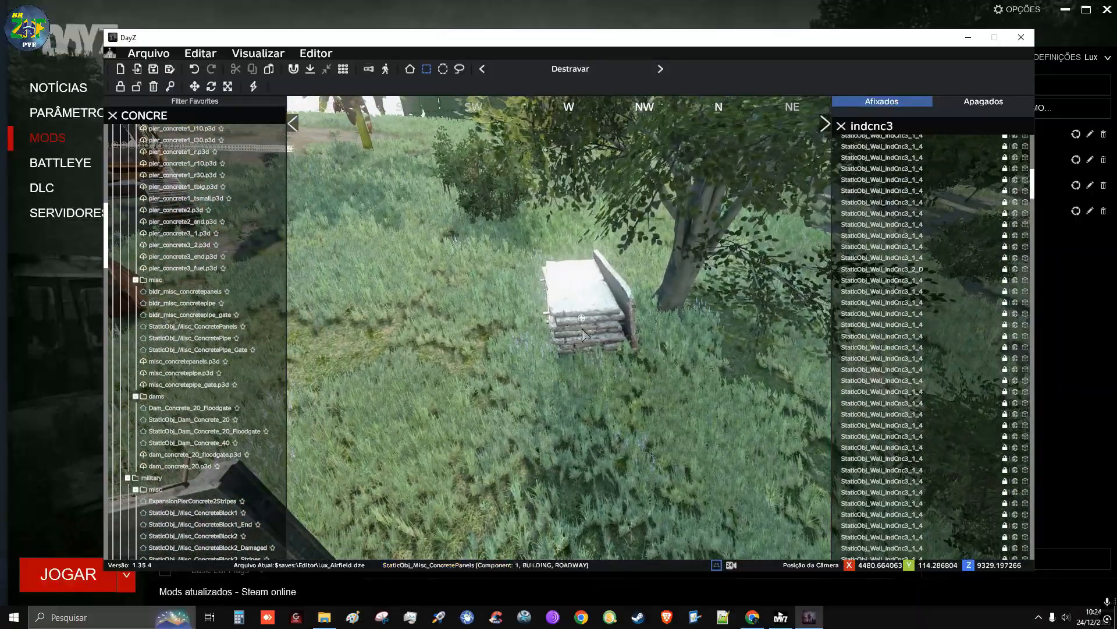
left_click_drag(583, 323, 578, 282)
left_click_drag(601, 325, 599, 286)
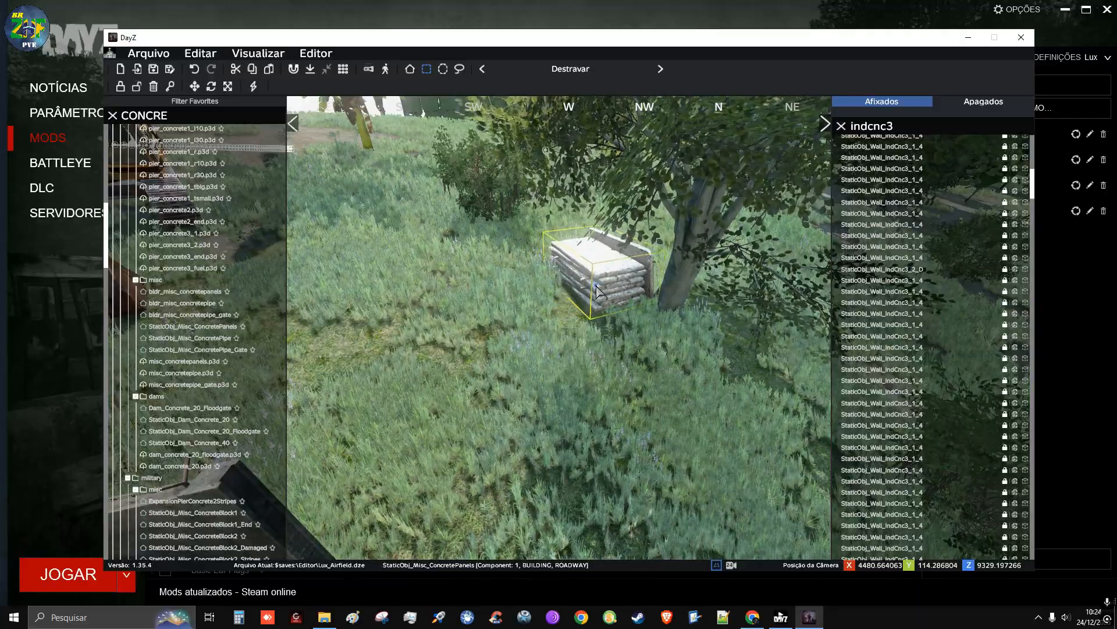
Set the concrete panel stack's Y orientation to 12 and nudge it into place on the grass beside the tree
double_click(597, 286)
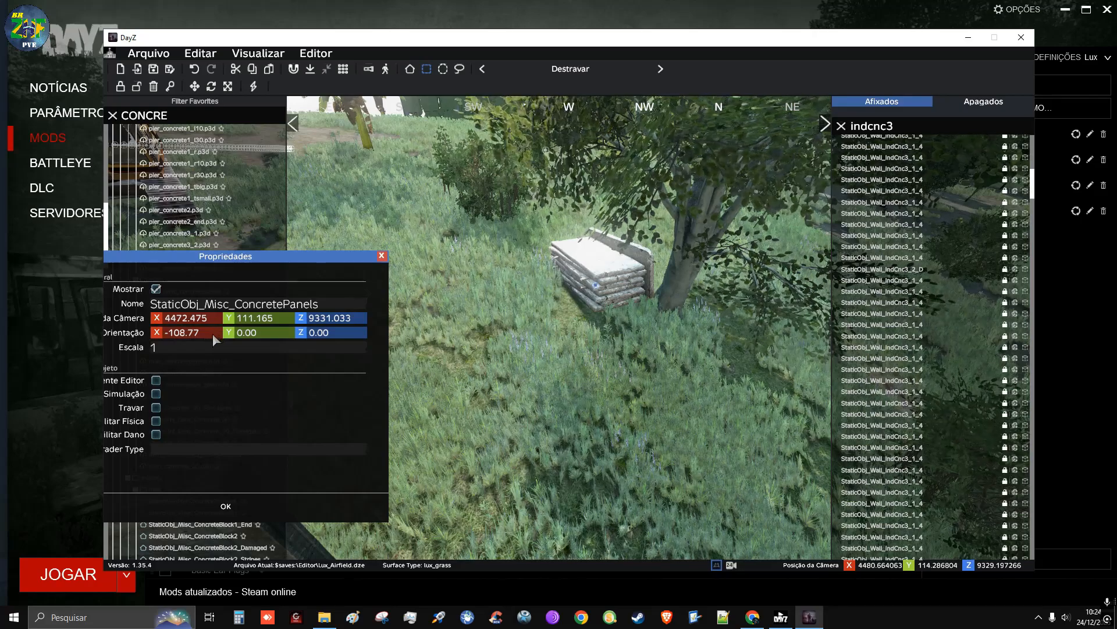
scroll(213, 333, "down", 2)
scroll(212, 333, "up", 2)
scroll(270, 334, "up", 12)
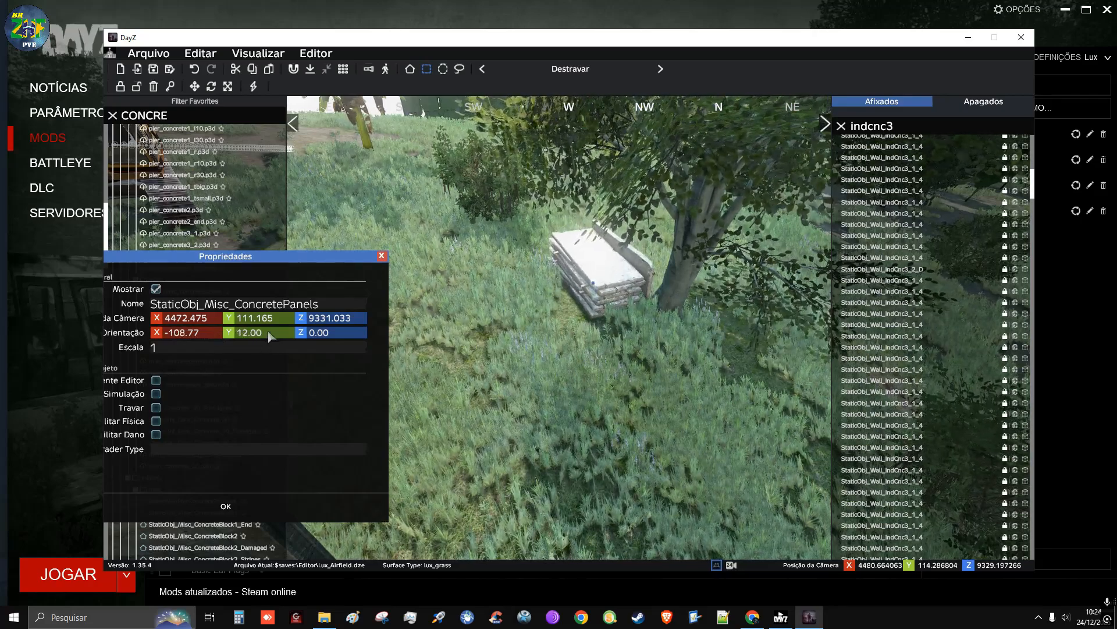
left_click(226, 506)
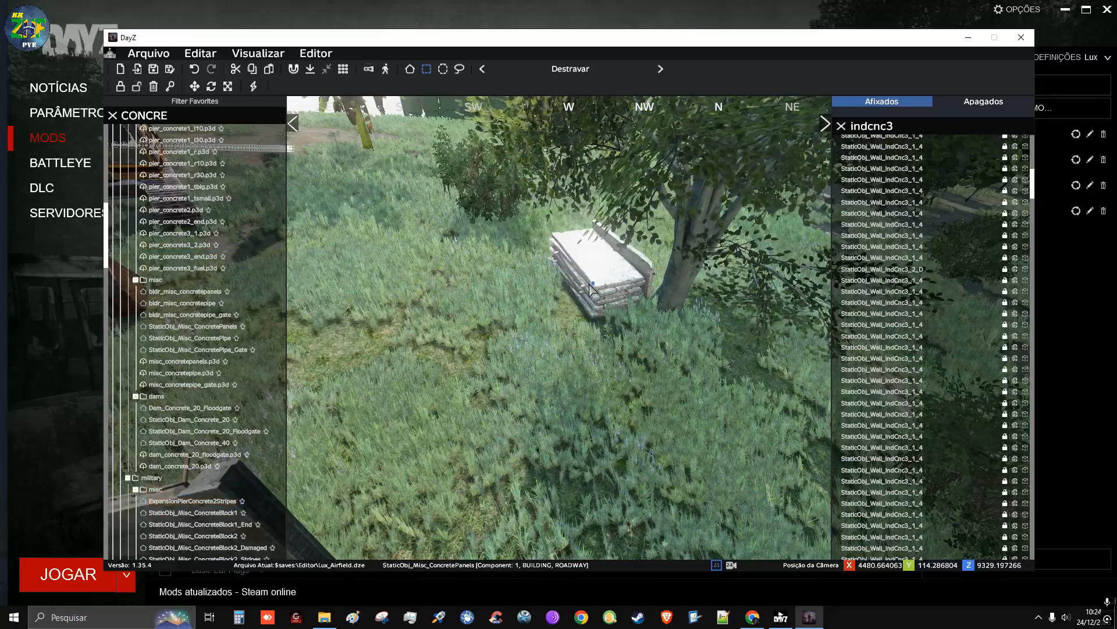
left_click_drag(591, 288, 599, 298)
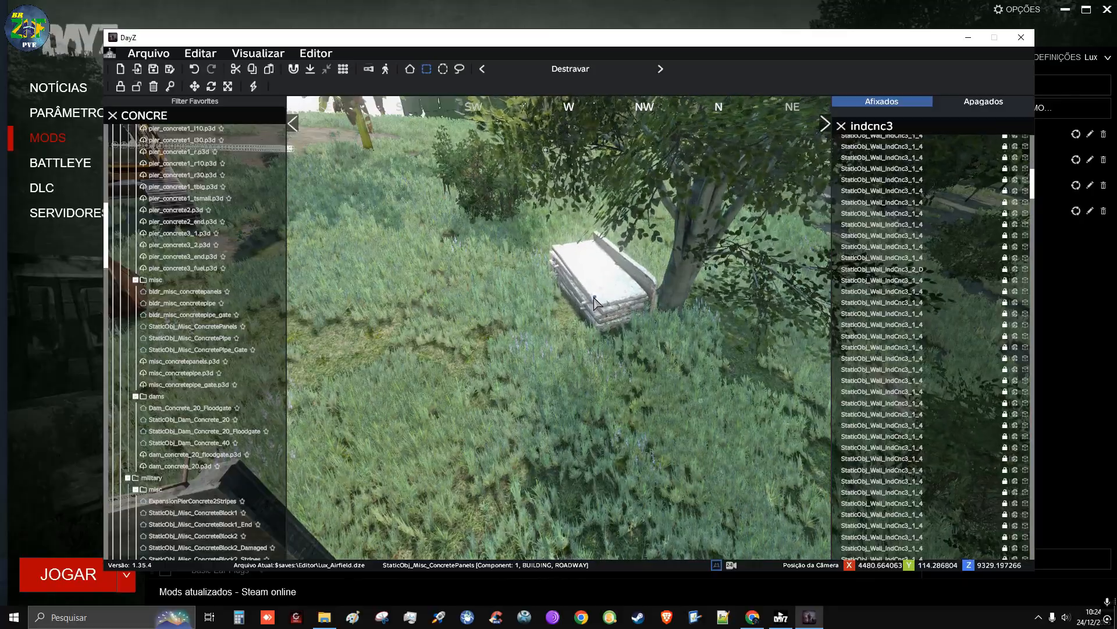
Replace the object library search with CNC3 and add a StaticObj_Wall_IndCnc3 section at the standing wall's open end
left_click(561, 369)
key("s")
right_click_drag(561, 369, 580, 343)
key("w")
key("a")
key("q")
key("s")
key("w")
key("d")
key("w")
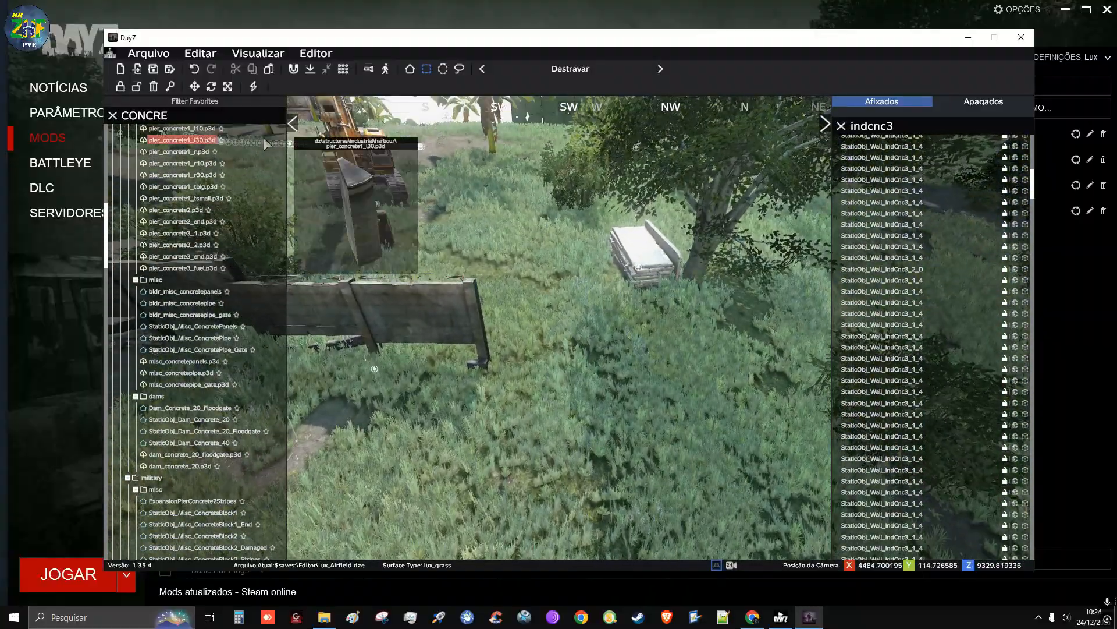
left_click(194, 113)
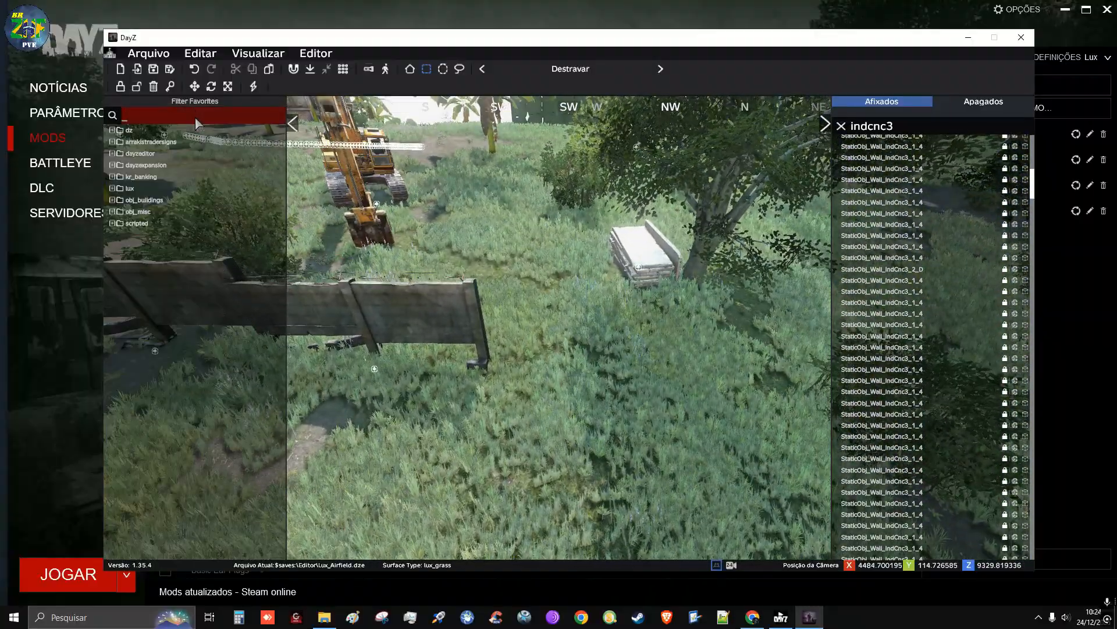
type("CNC0")
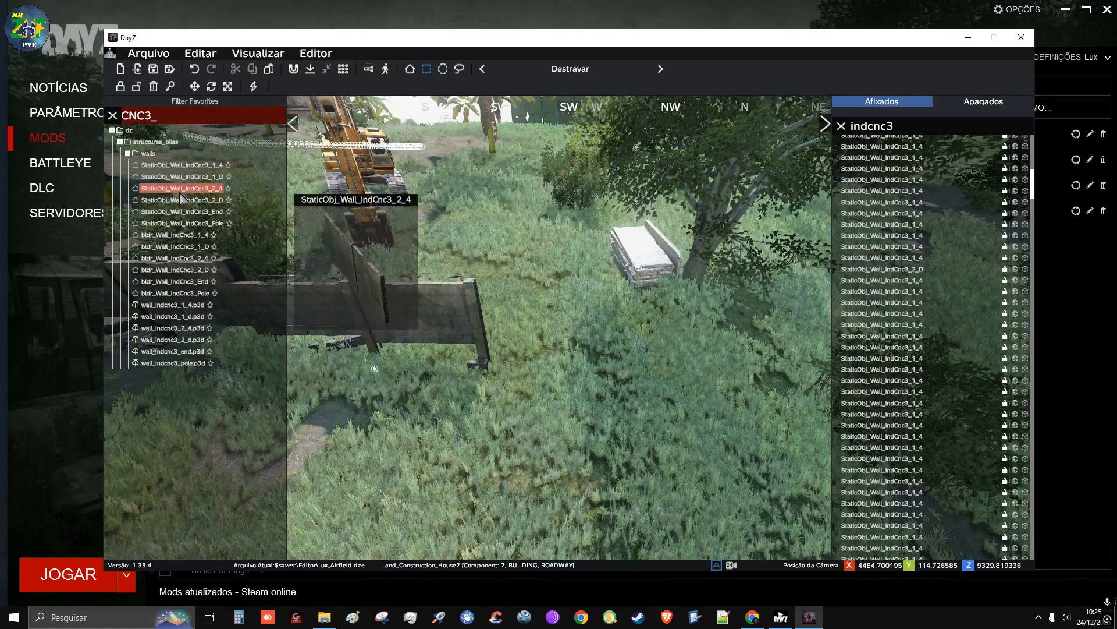
left_click_drag(183, 199, 592, 365)
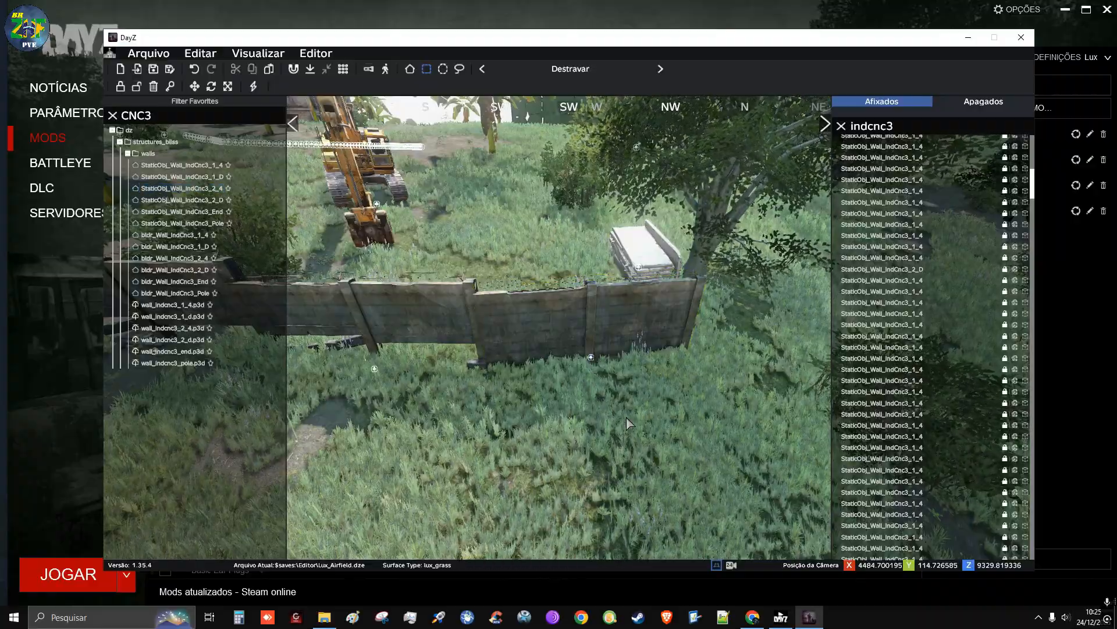
Extend the wall past the tree with a StaticObj_Wall_IndCnc3_1_4 section, rotated to continue the wall line
key("d")
right_click_drag(626, 417, 590, 448)
key("s")
key("q")
key("s")
key("z")
key("w")
key("w")
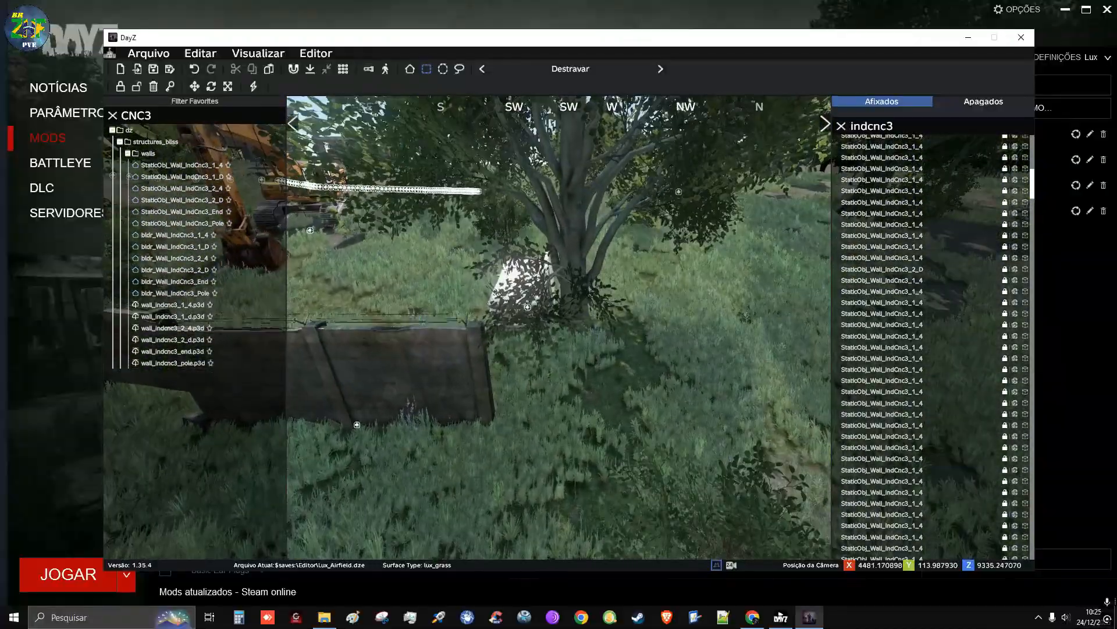
left_click(182, 165)
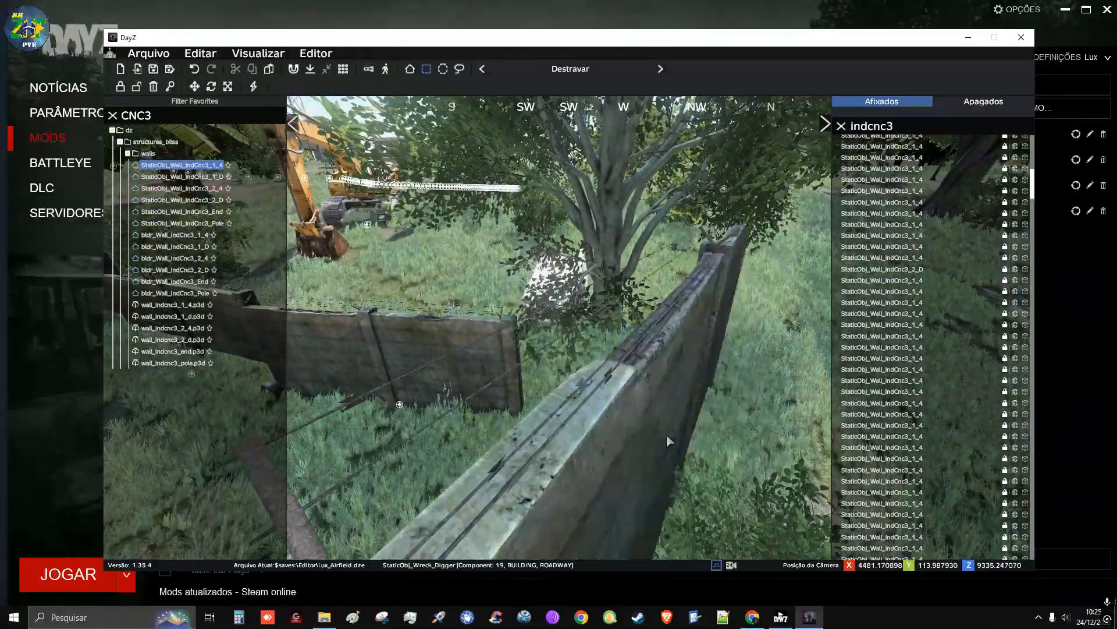
scroll(672, 428, "up", 5)
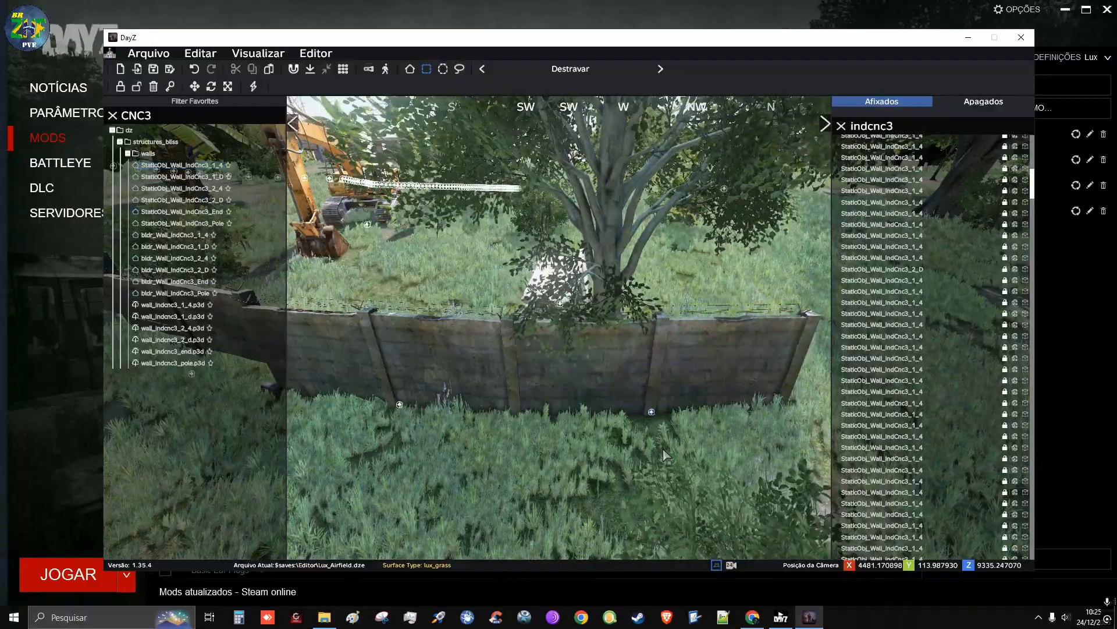
At the perimeter wall stretch along the paved road, replace the object library search with TOWER
key("w")
right_click_drag(666, 455, 544, 536)
key("d")
key("w")
key("s")
key("w")
key("w")
key("q")
key("w")
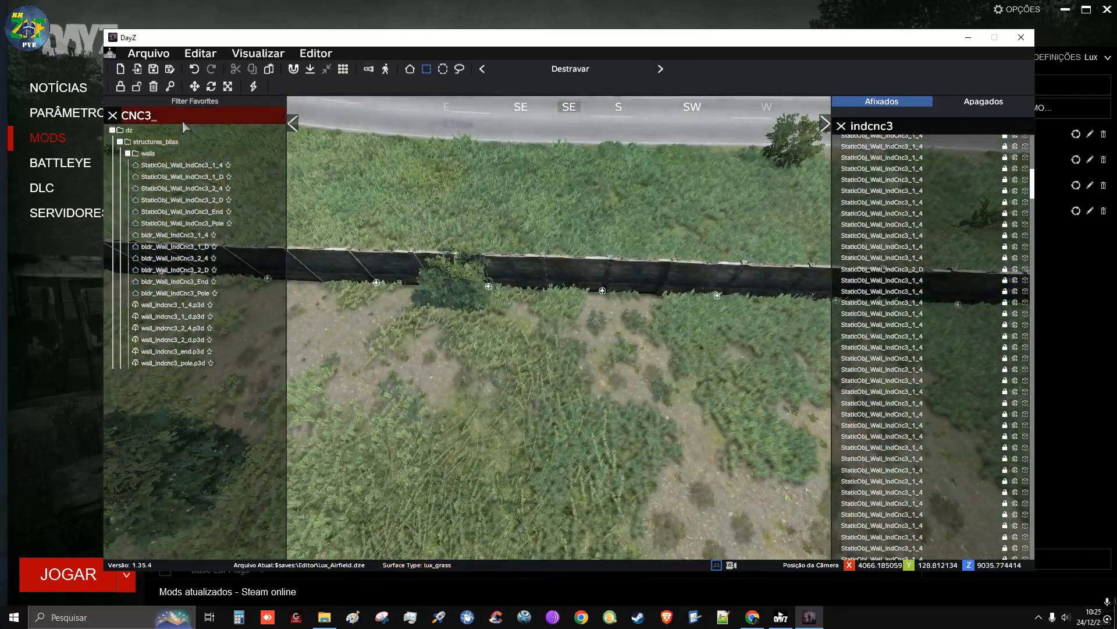
key("BackSpace")
key("BackSpace")
key("BackSpace")
key("BackSpace")
type("TOWER")
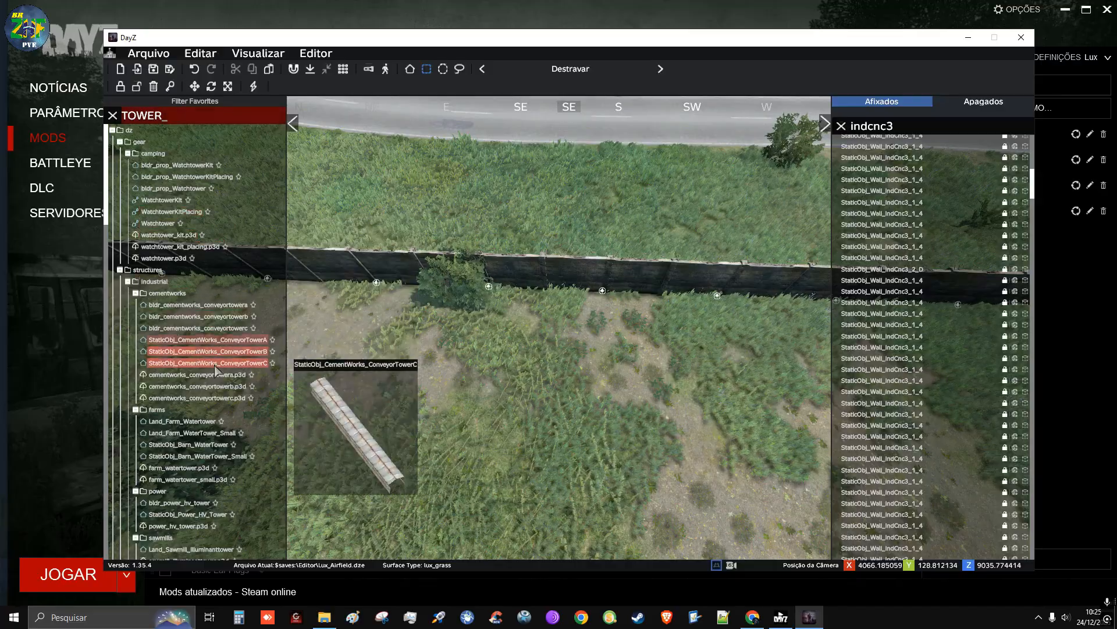
Place a Land_Mil_Tower_Small guard tower on the inner side of the perimeter wall along the road
scroll(243, 264, "down", 8)
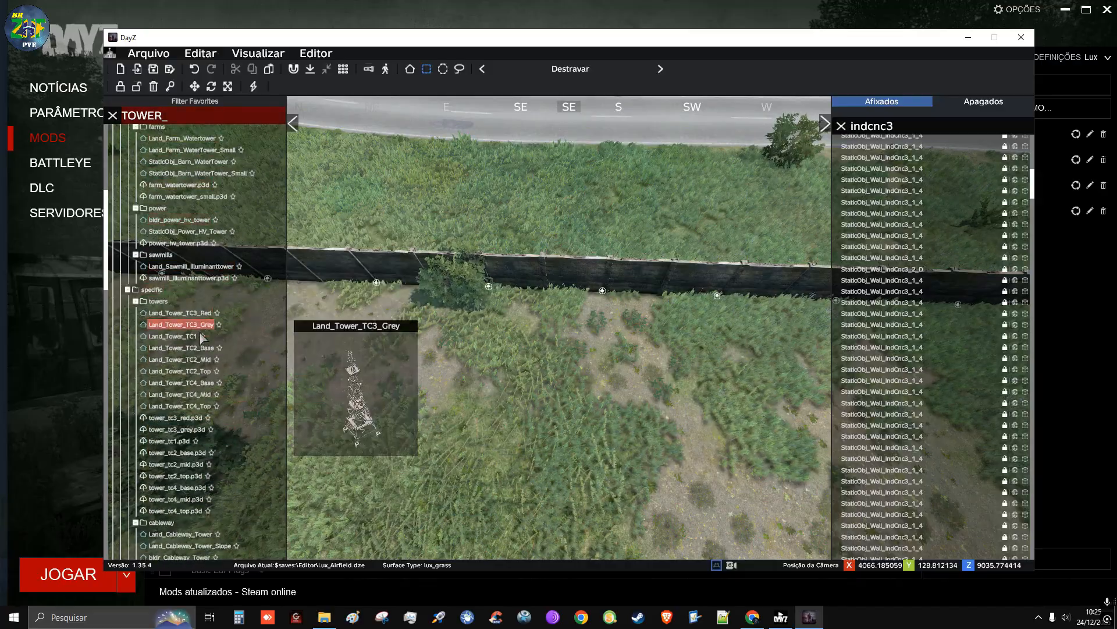
scroll(200, 524, "down", 8)
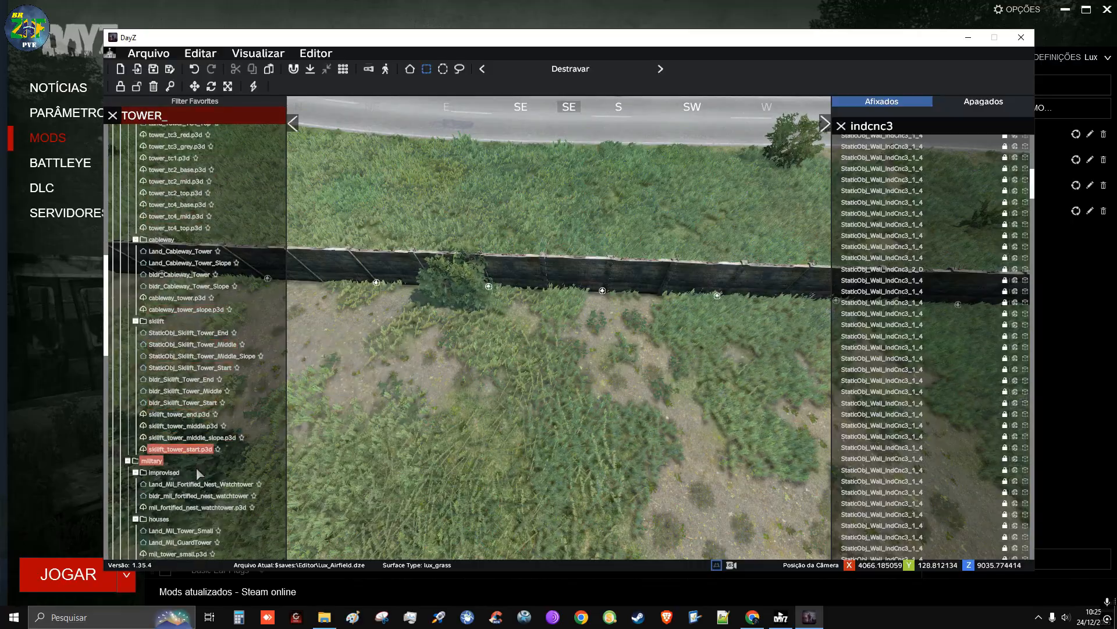
scroll(199, 350, "down", 5)
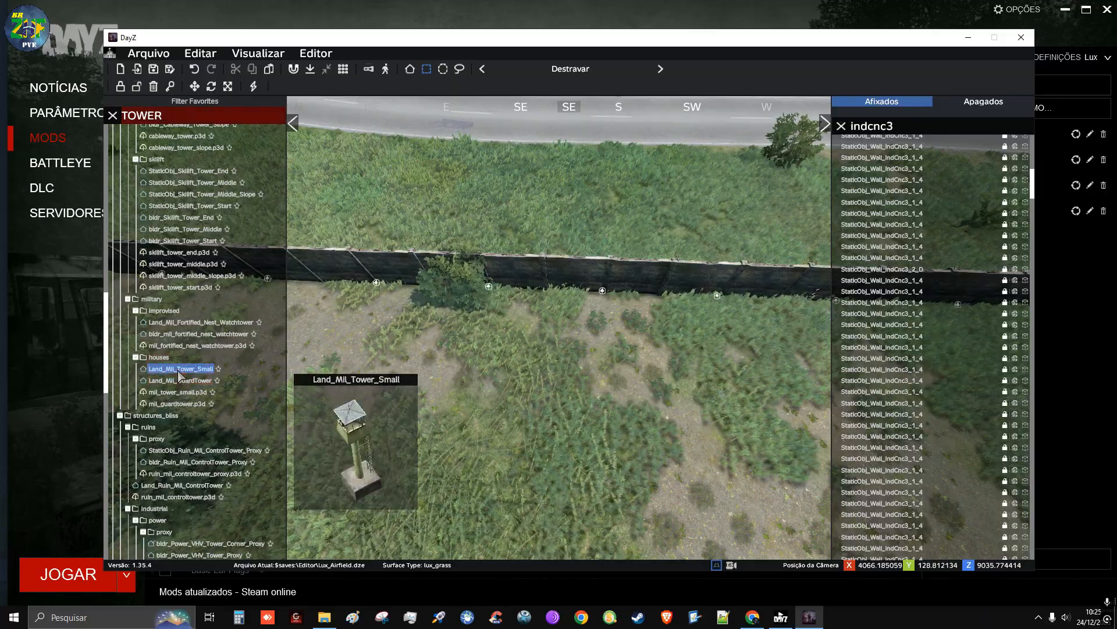
left_click(178, 370)
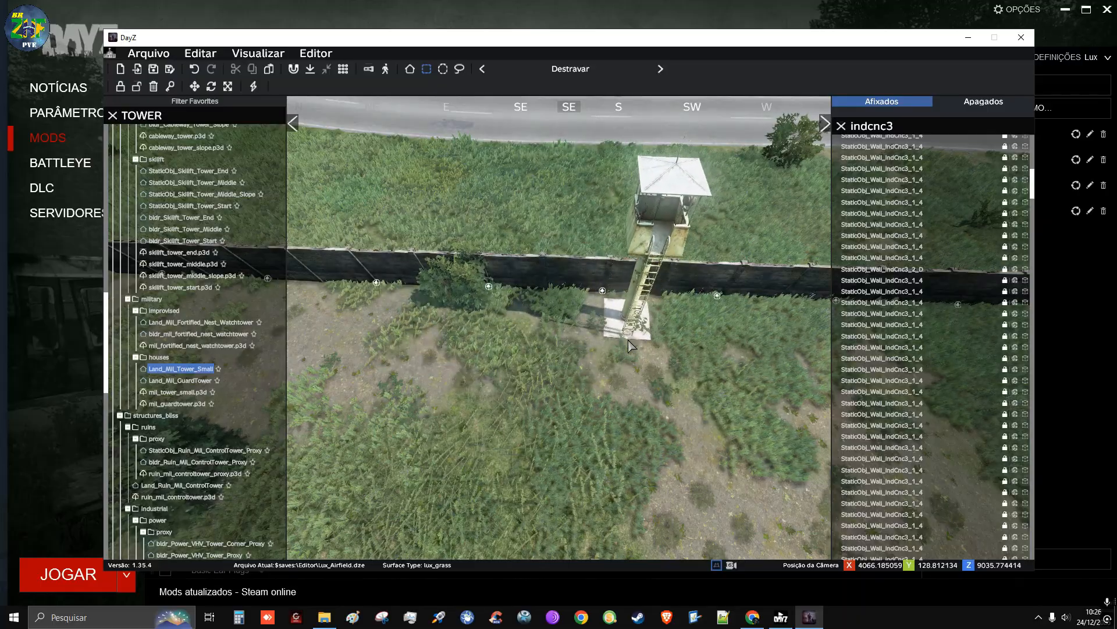
left_click(648, 424)
Place a second Land_Mil_Tower_Small inside the perimeter wall near the rusty-roofed building
key("d")
right_click_drag(648, 424, 384, 350)
key("s")
key("d")
key("s")
key("w")
key("w")
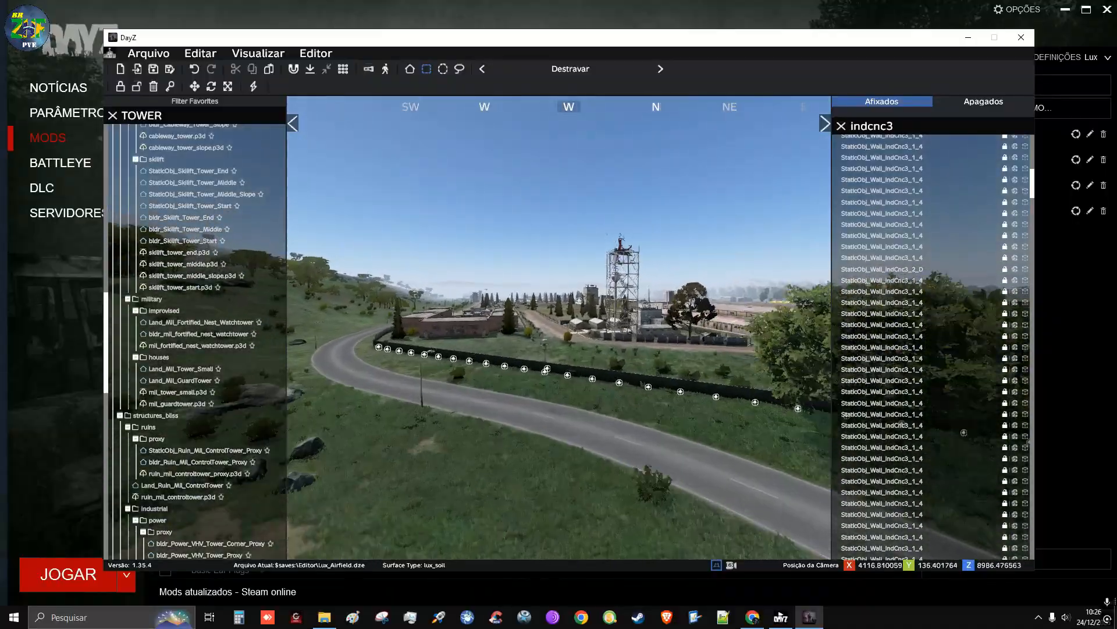
key("a")
right_click_drag(558, 349, 431, 419)
key("w")
key("q")
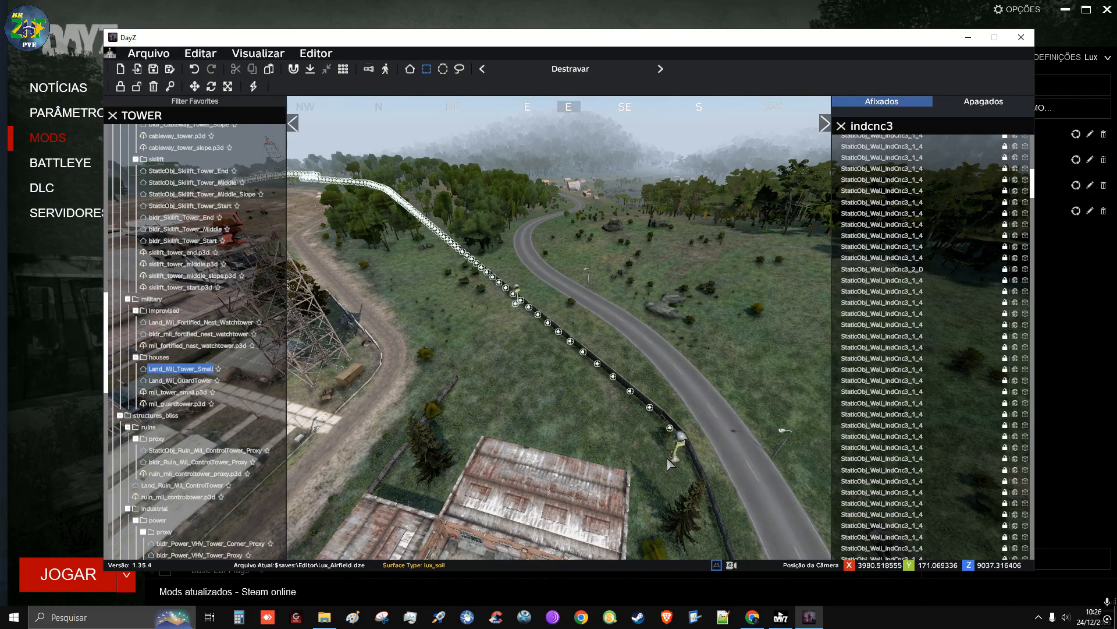
left_click_drag(667, 457, 672, 454)
Adjust the second guard tower so that its base sits close alongside the perimeter wall
key("a")
right_click_drag(633, 447, 594, 431)
key("w")
key("a")
key("d")
key("w")
key("d")
right_click_drag(536, 386, 543, 383)
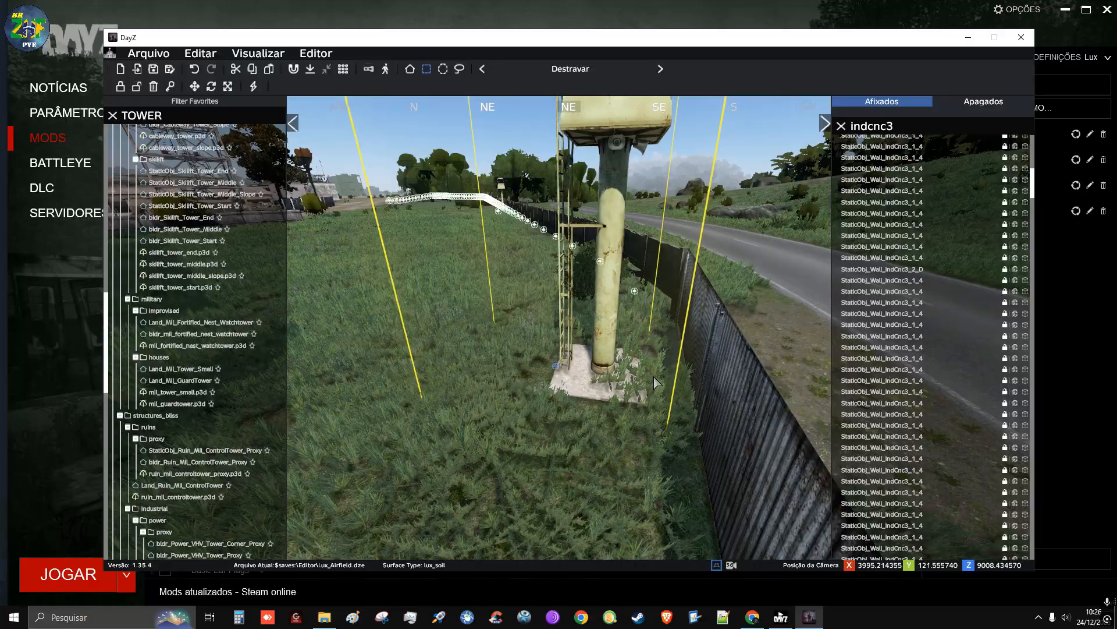
Return to the first guard tower and rotate it so that its base lines up with the perimeter wall
right_click_drag(622, 448, 723, 454)
key("s")
key("q")
key("w")
key("w")
key("s")
key("a")
key("a")
key("q")
key("s")
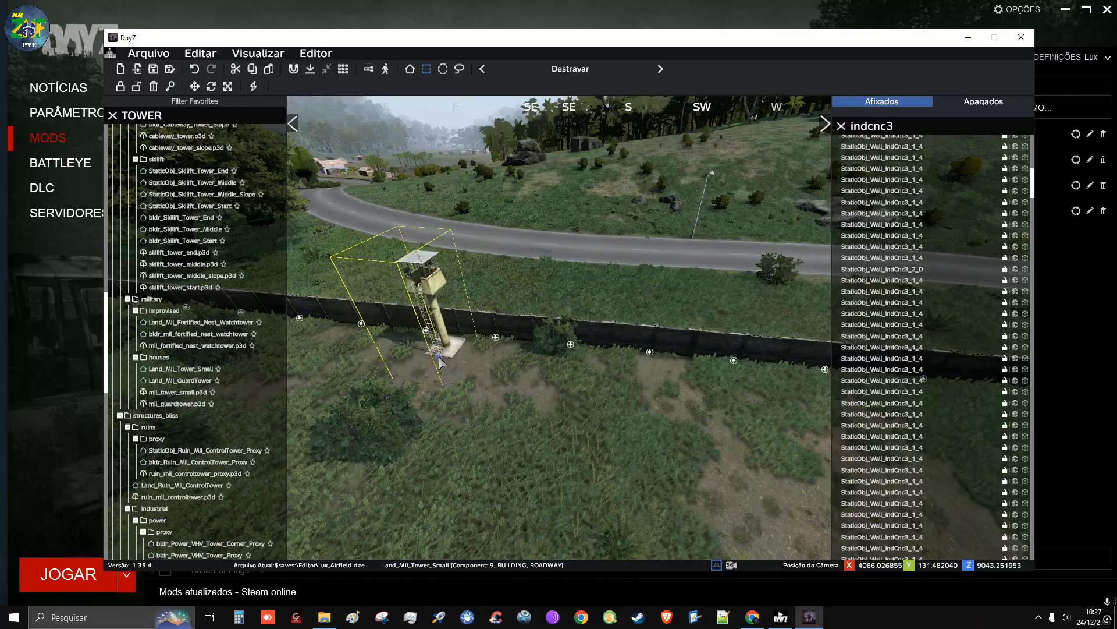
left_click(485, 385)
key("w")
right_click_drag(486, 386, 340, 391)
key("d")
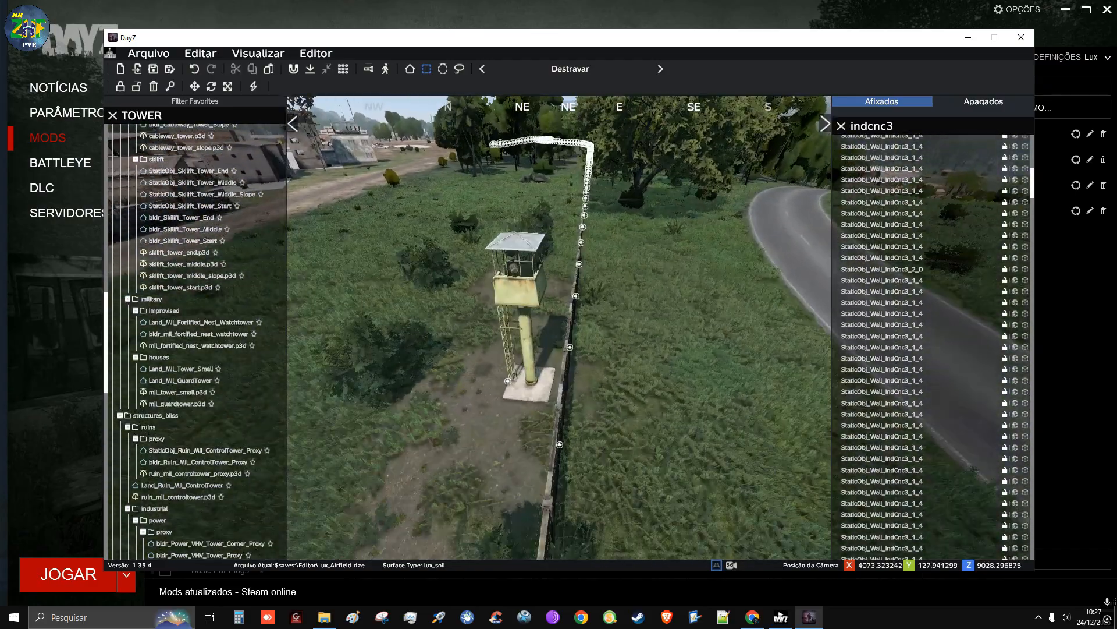
key("w")
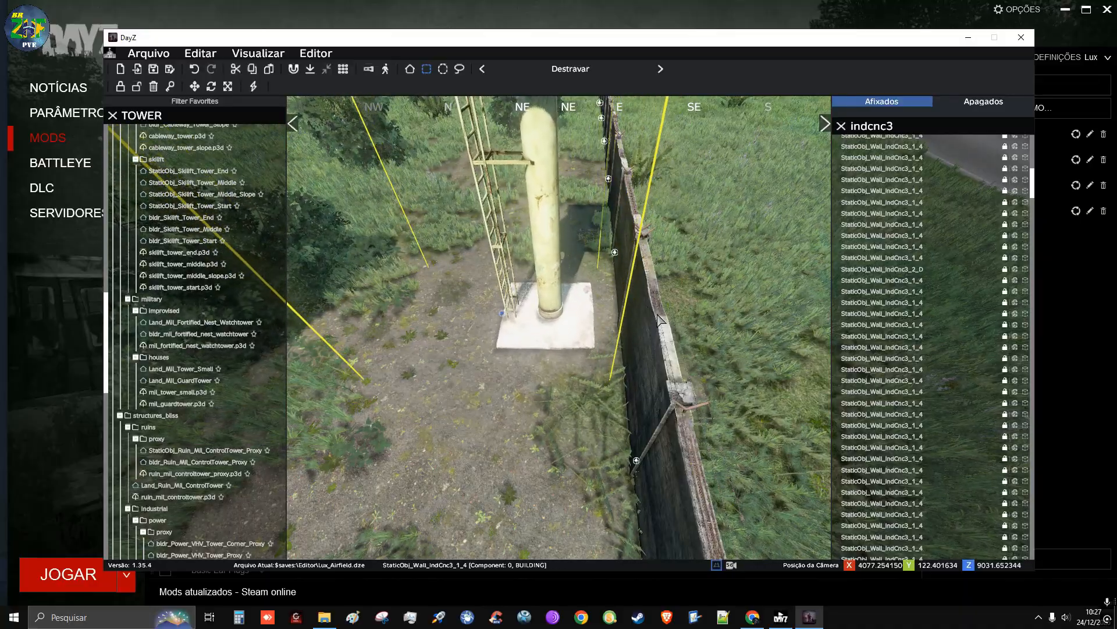
Place a third Land_Mil_Tower_Small farther northeast along the inner side of the perimeter wall
right_click_drag(535, 350, 537, 313)
key("w")
key("q")
key("w")
key("w")
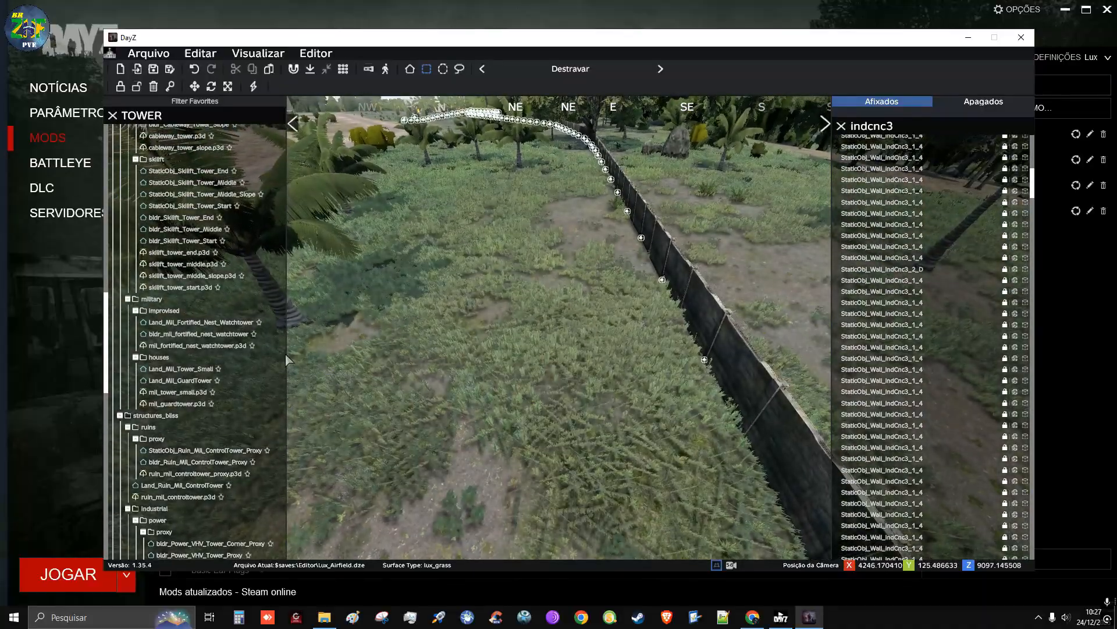
mouse_move(208, 374)
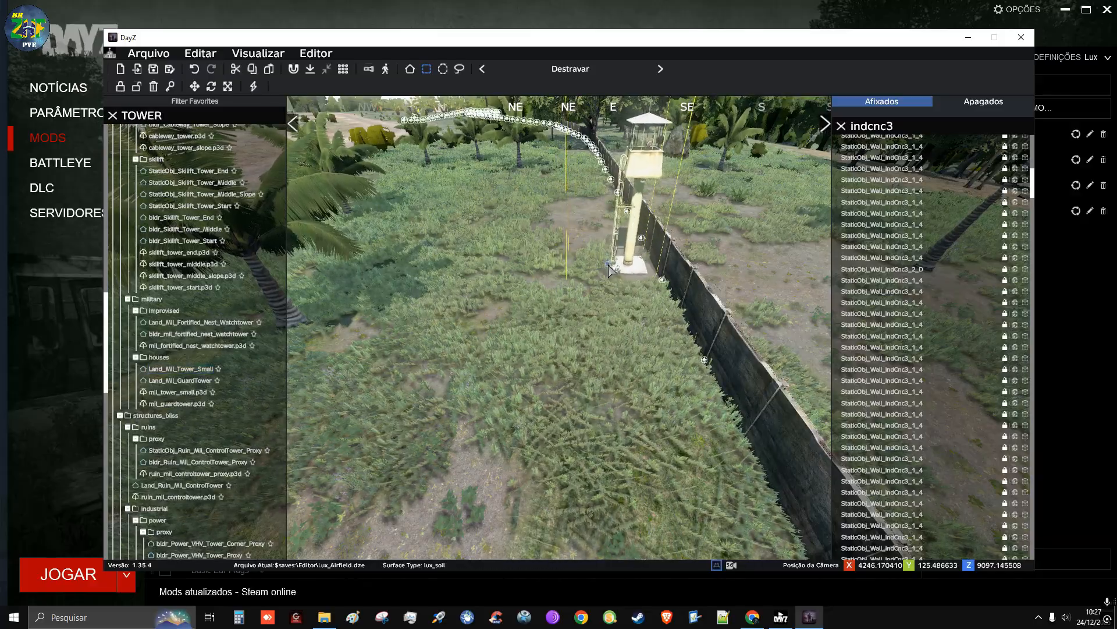
key("w")
Rotate the third guard tower so that its base runs parallel to the perimeter wall
right_click_drag(608, 265, 582, 361)
key("d")
key("q")
key("z")
mouse_move(518, 306)
left_mouse_down("shift")
mouse_move(520, 344)
mouse_move(629, 323)
mouse_move(641, 293)
mouse_move(644, 305)
left_mouse_up("shift")
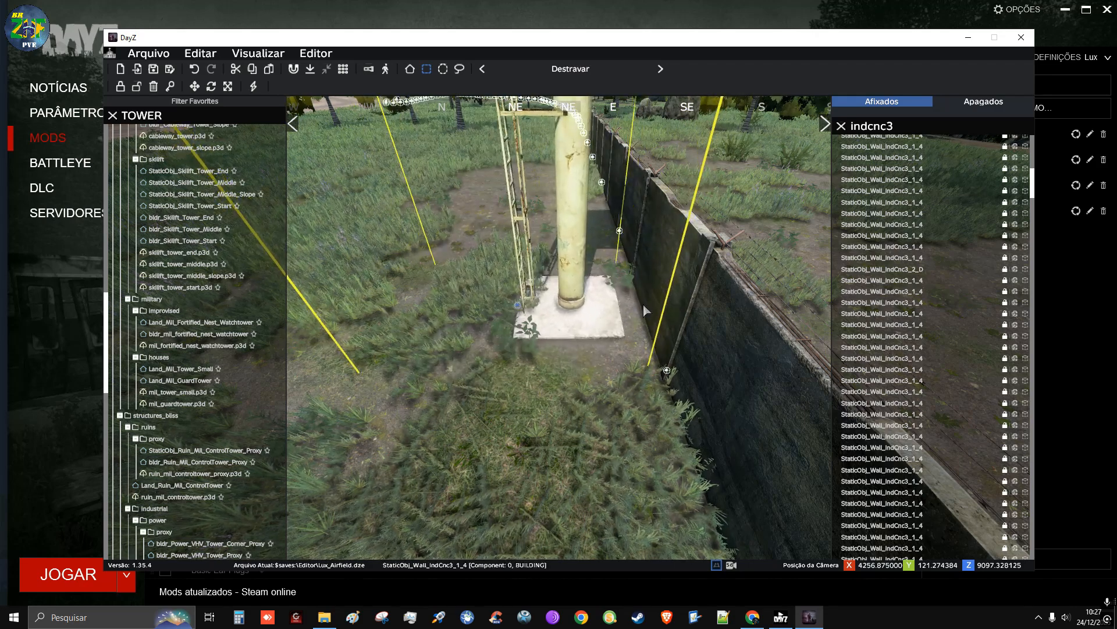
left_click(592, 379)
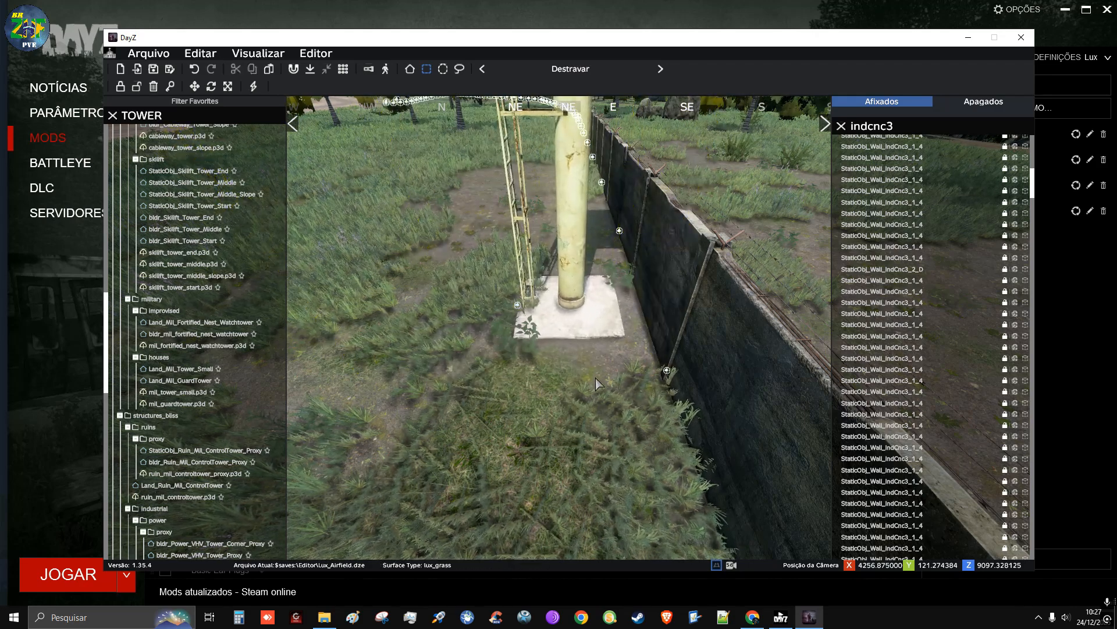
Place a fourth Land_Mil_Tower_Small inside the wall near the banana palms and rotate it toward the wall
right_click_drag(596, 378, 574, 311)
key("s")
key("w")
key("d")
key("q")
key("w")
key("w")
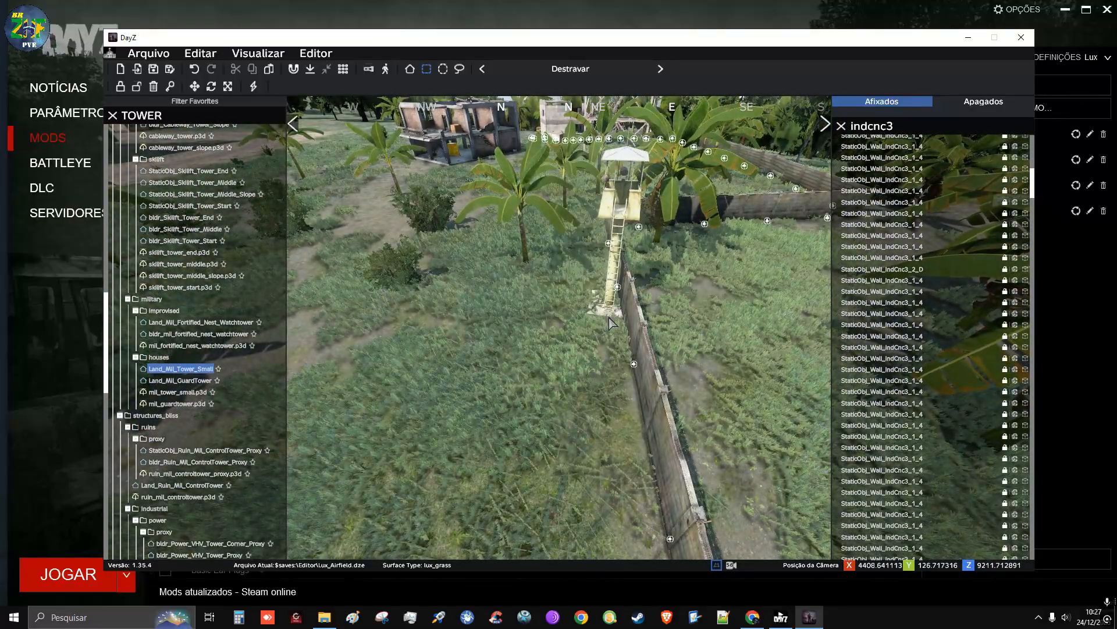
scroll(556, 329, "up", 5)
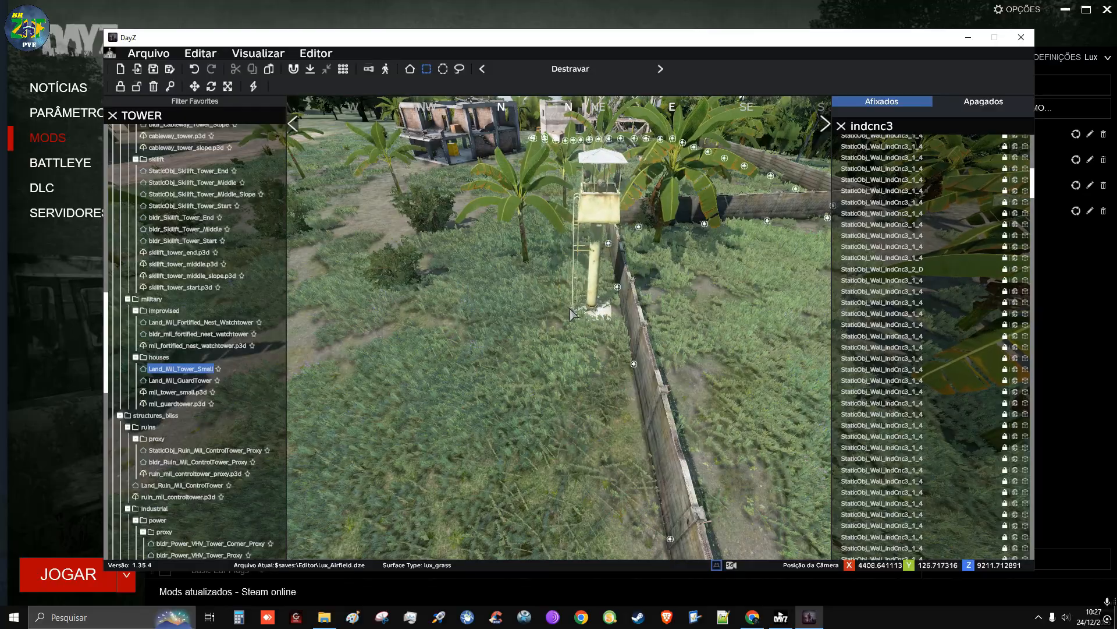
Fine-tune the fourth guard tower's rotation to line its base up with the adjacent wall
key("w")
right_click_drag(574, 340, 576, 363)
mouse_move(545, 315)
left_mouse_down("shift")
mouse_move(501, 348)
mouse_move(671, 307)
left_mouse_up("shift")
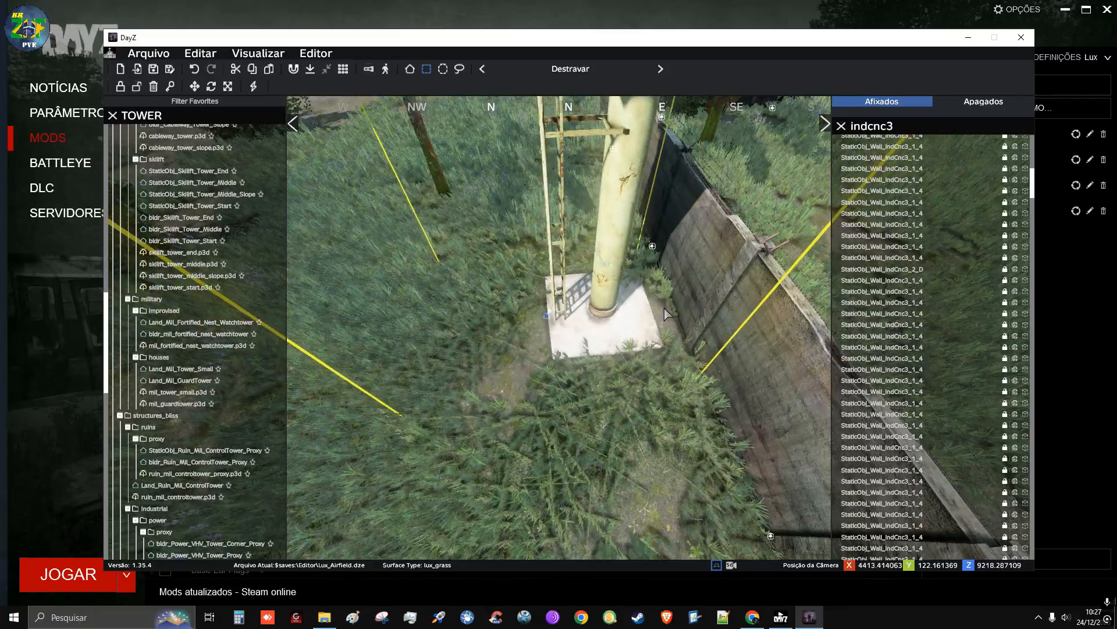
Examine the line of small guard towers along the perimeter wall from the dirt road farther southwest
key("s")
right_click_drag(656, 356, 627, 349)
key("w")
key("w")
key("w")
key("d")
key("w")
key("q")
key("w")
key("w")
key("w")
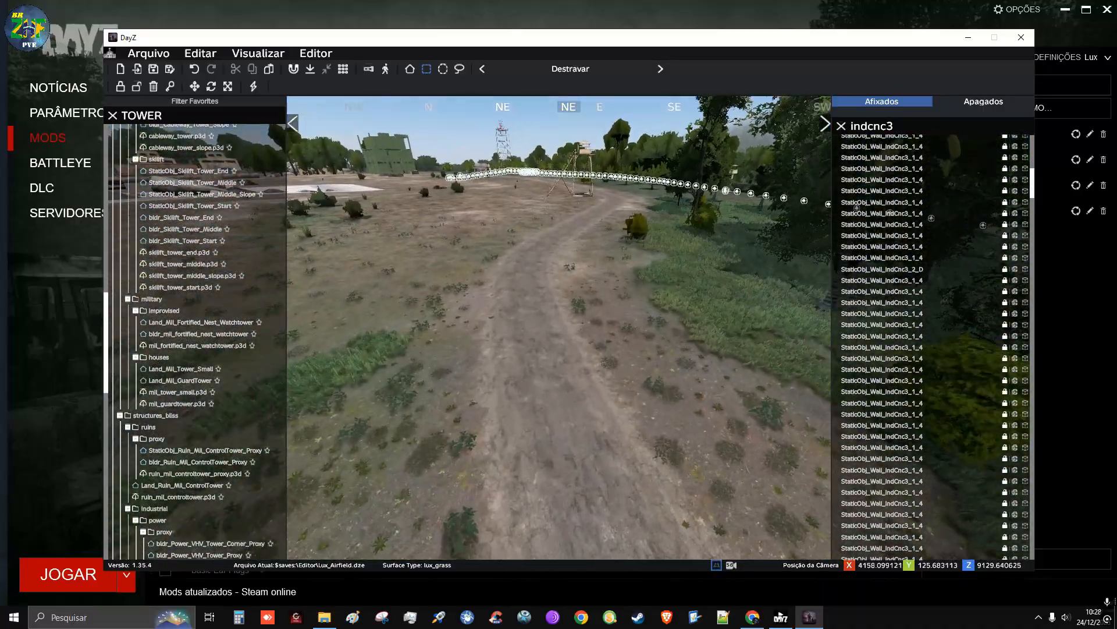
Search the object library for OFFROAD and preview the abandoned off-road wreck models
left_click(190, 120)
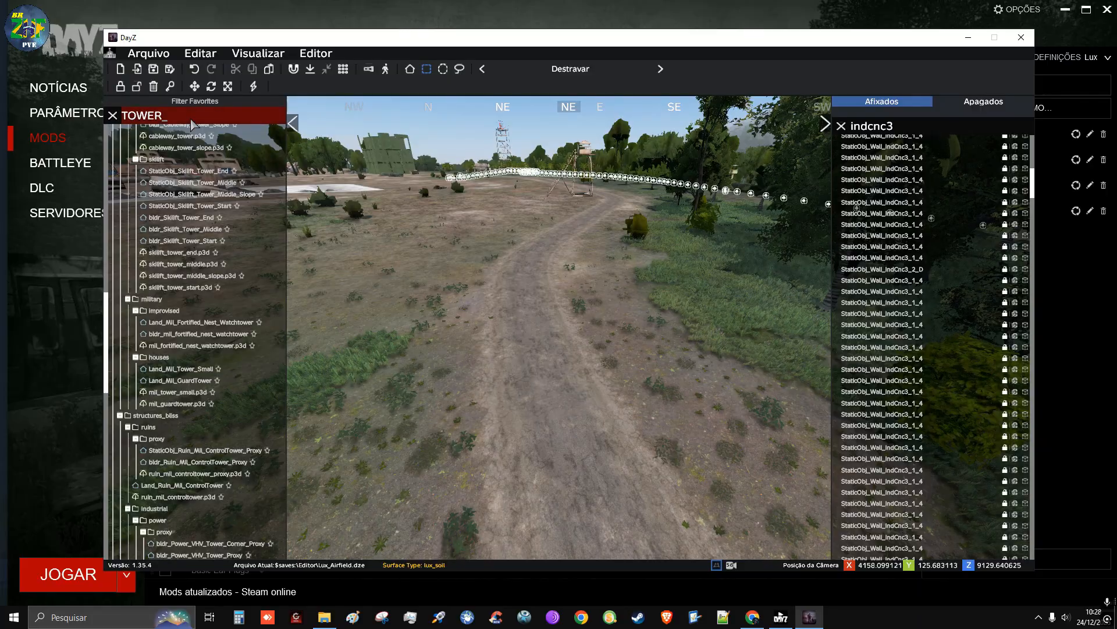
key("BackSpace")
key("BackSpace")
key("BackSpace")
key("BackSpace")
key("BackSpace")
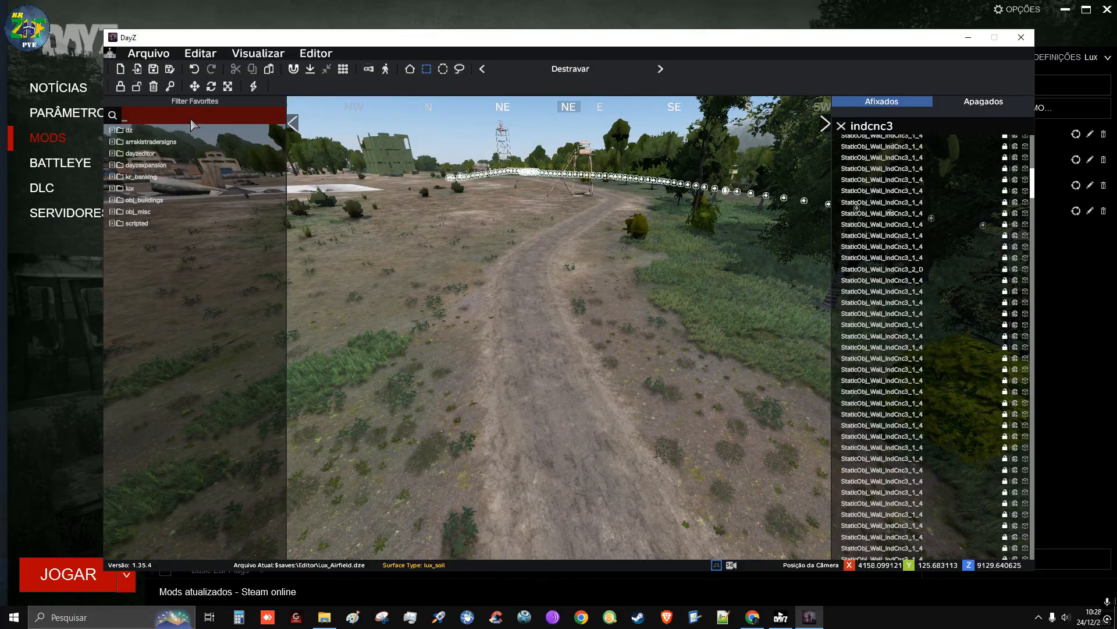
type("OFF")
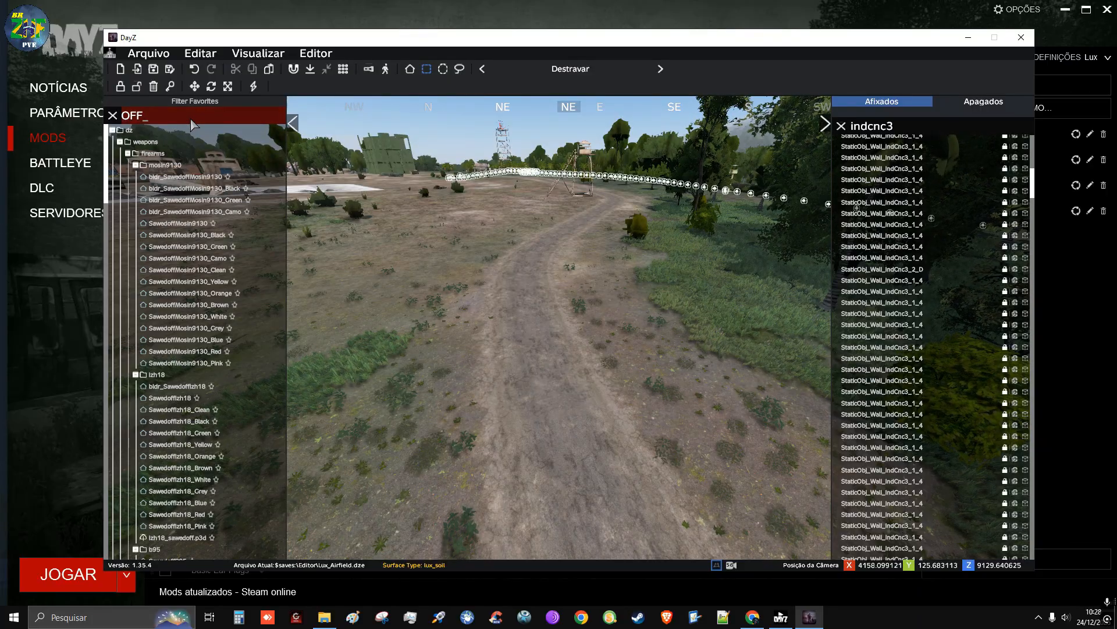
type("ROAD")
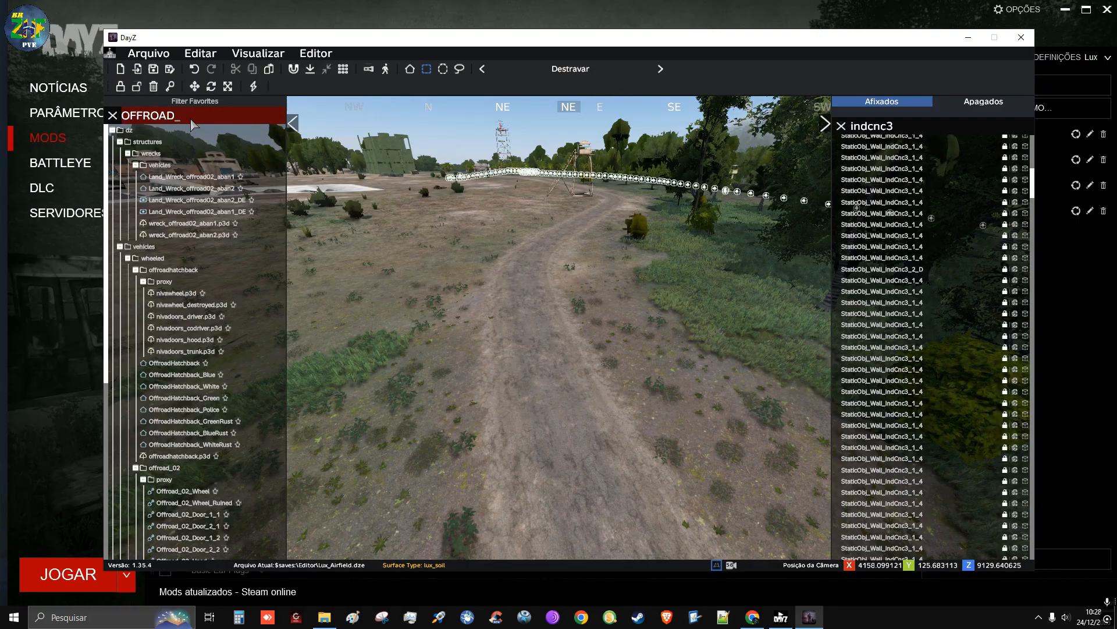
mouse_move(224, 181)
mouse_move(216, 204)
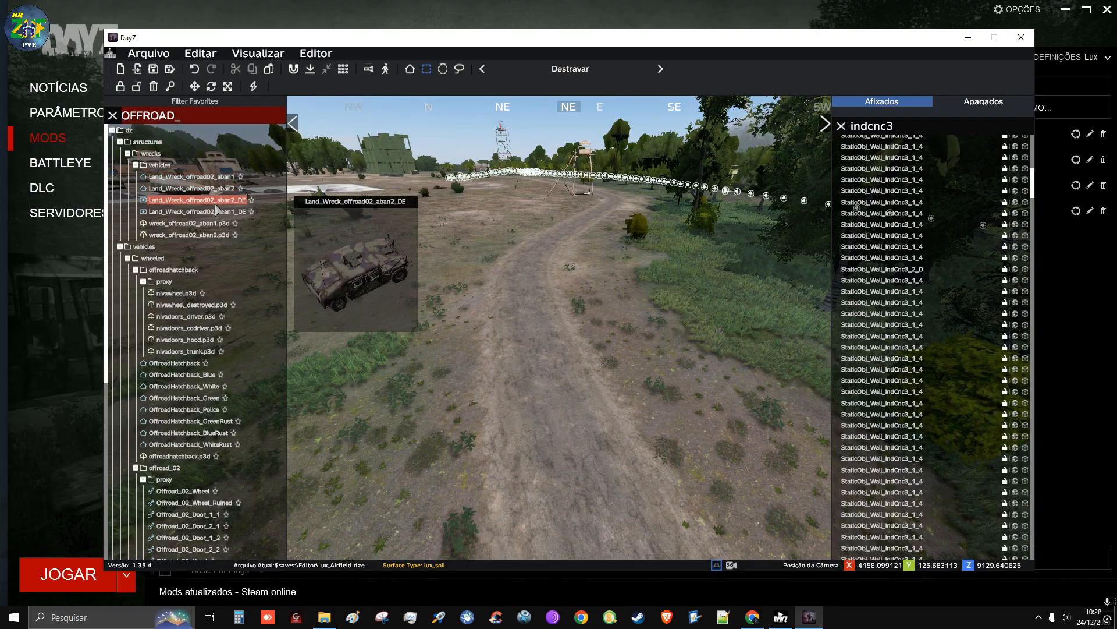
left_click_drag(213, 184, 553, 415)
Survey the dirt road up to its bend beside the tall green structure for a wreck location
key("d")
right_click_drag(643, 440, 413, 457)
key("w")
key("w")
key("q")
key("w")
key("w")
key("w")
right_click_drag(294, 253, 286, 253)
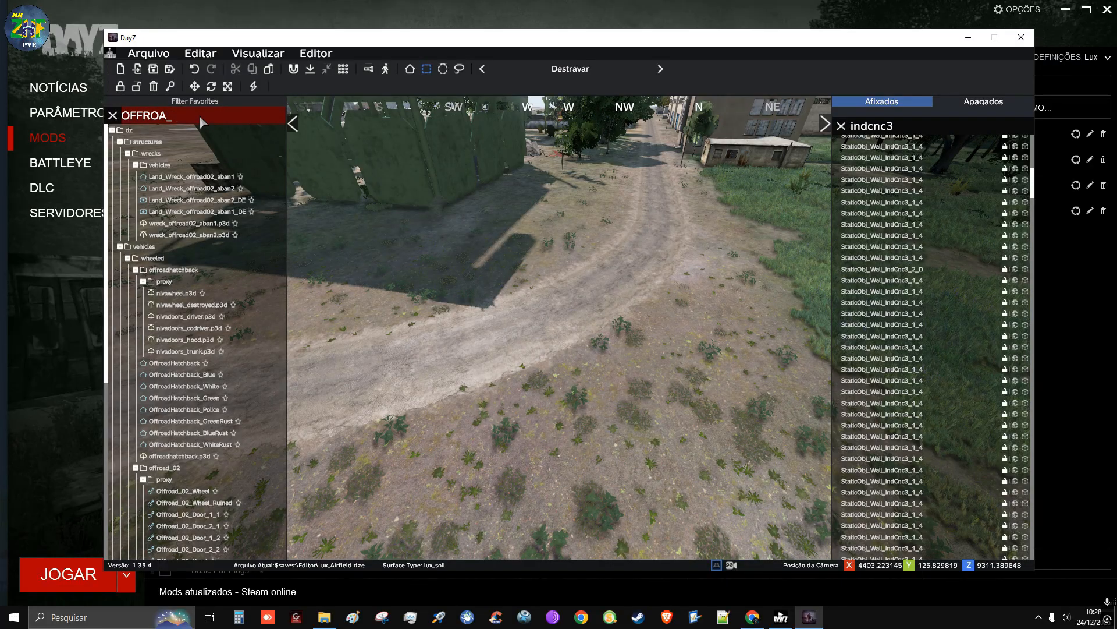
Search the object library for WREC and browse the vehicle wreck models
key("ctrl+a")
key("BackSpace")
type("WREC")
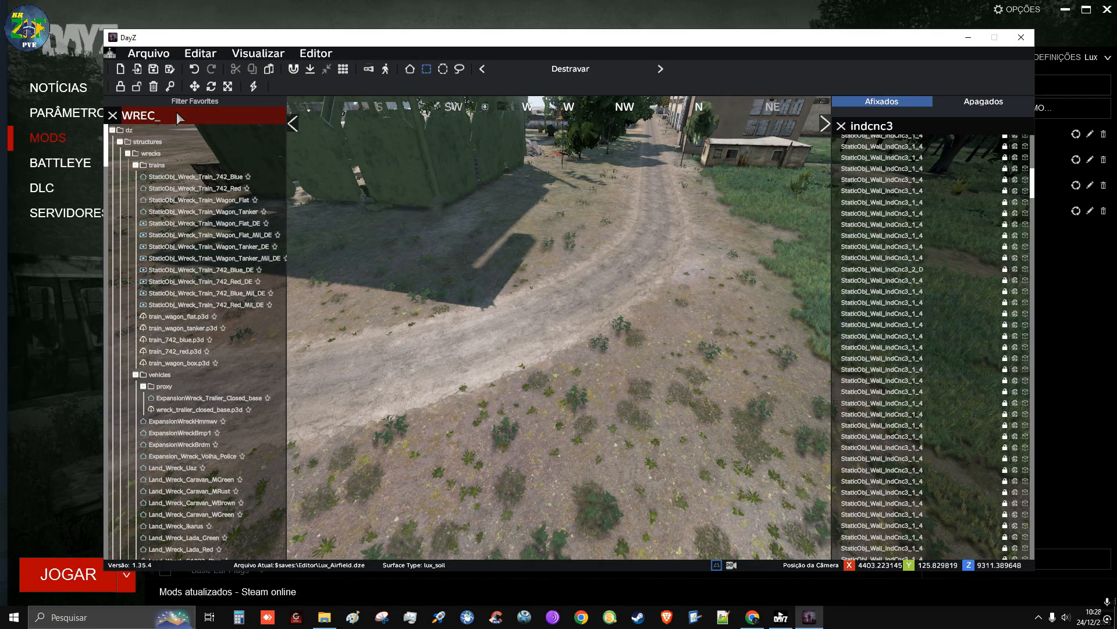
scroll(206, 297, "down", 3)
scroll(207, 297, "down", 2)
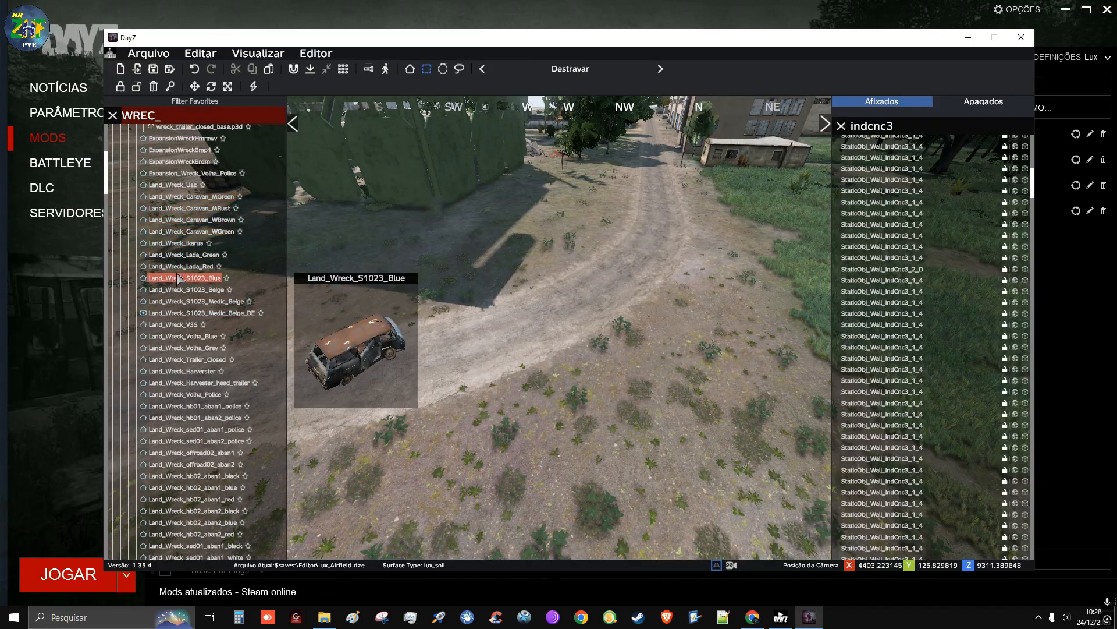
scroll(181, 274, "up", 2)
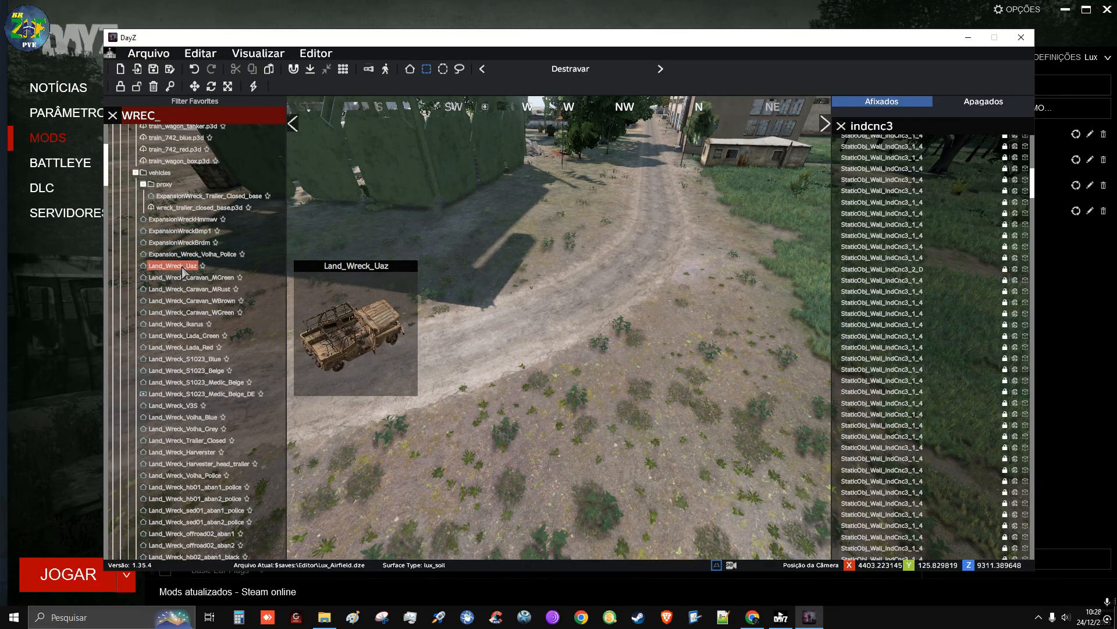
scroll(187, 245, "down", 2)
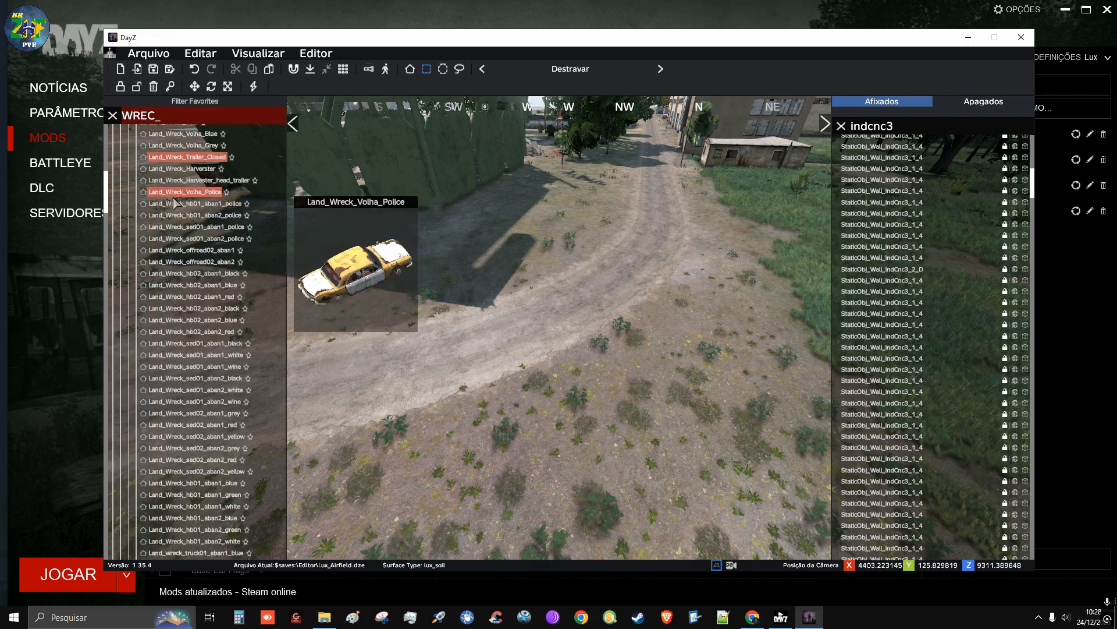
scroll(181, 216, "down", 5)
scroll(177, 204, "down", 3)
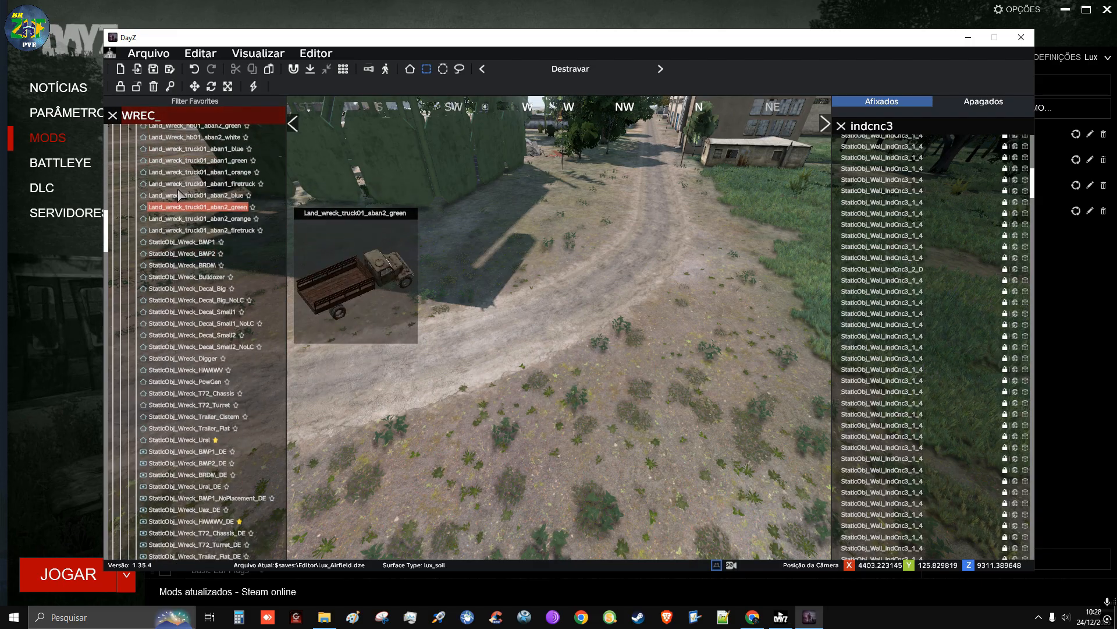
scroll(188, 236, "up", 1)
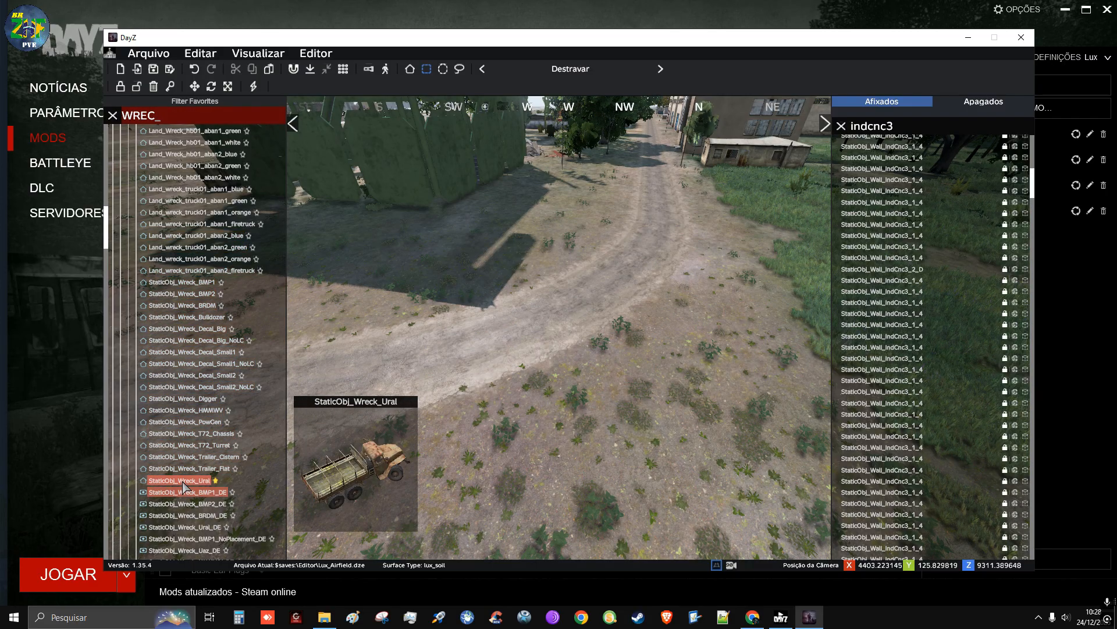
Place a StaticObj_Wreck_Ural on the dirt road bend, rotated to point along the road, and adjust its position
left_click_drag(166, 484, 552, 326)
scroll(551, 321, "up", 6)
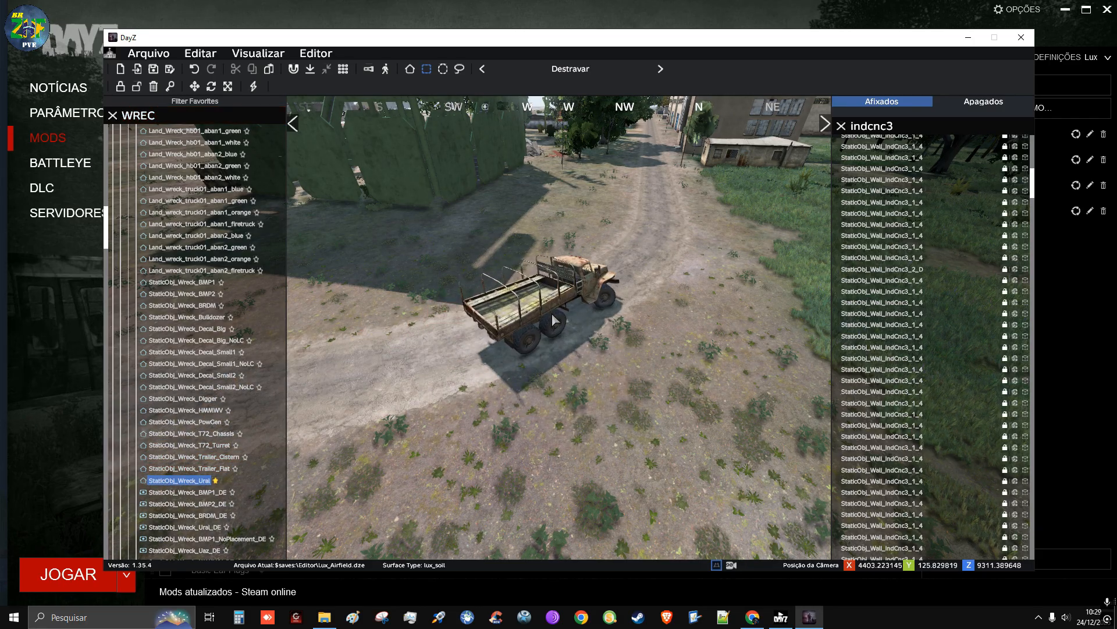
scroll(606, 319, "up", 5)
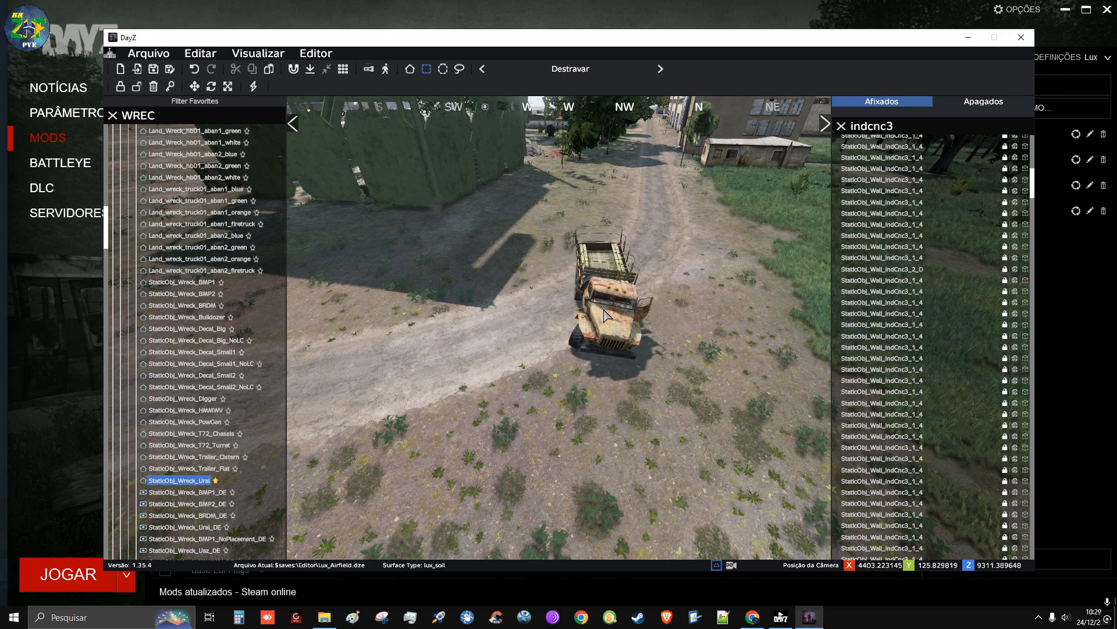
scroll(606, 319, "down", 20)
scroll(602, 318, "up", 6)
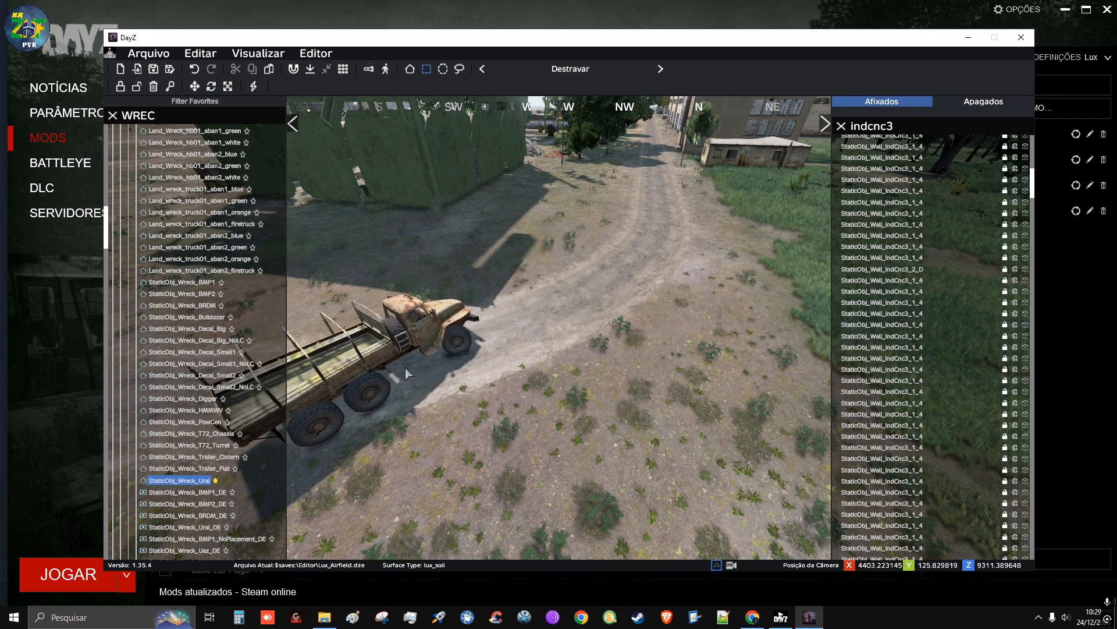
left_click(483, 342)
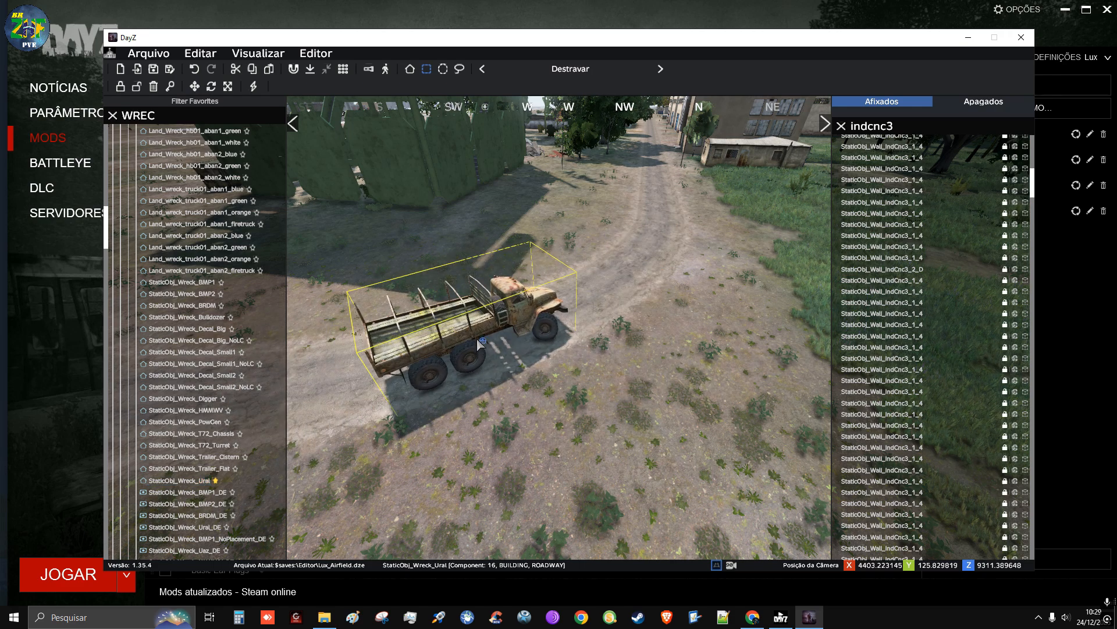
mouse_move(486, 339)
left_mouse_down()
mouse_move(503, 335)
mouse_move(468, 341)
left_mouse_up()
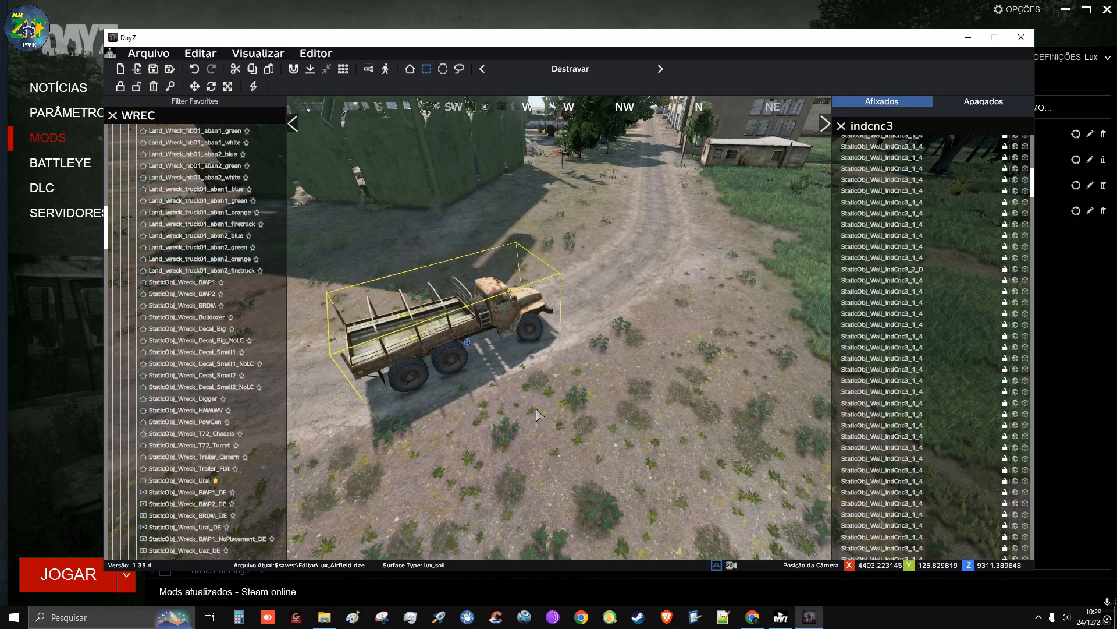
Place a StaticObj_Wreck_Decal_Small2 ground decal at the Ural truck wreck on the dirt road
key("space")
key("s")
key("d")
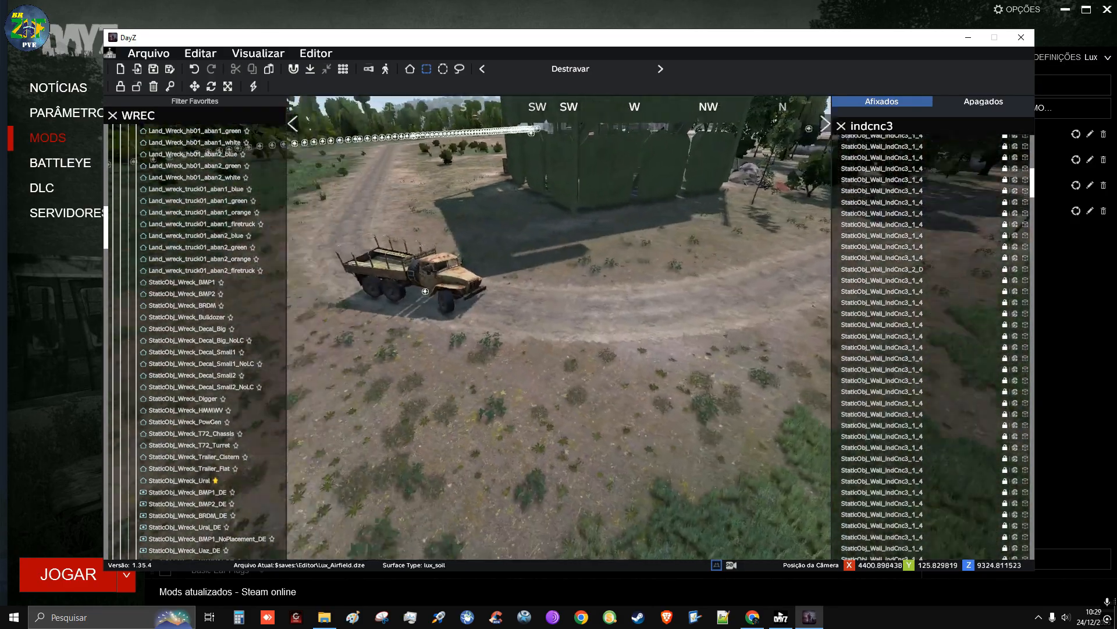
key("w")
key("space")
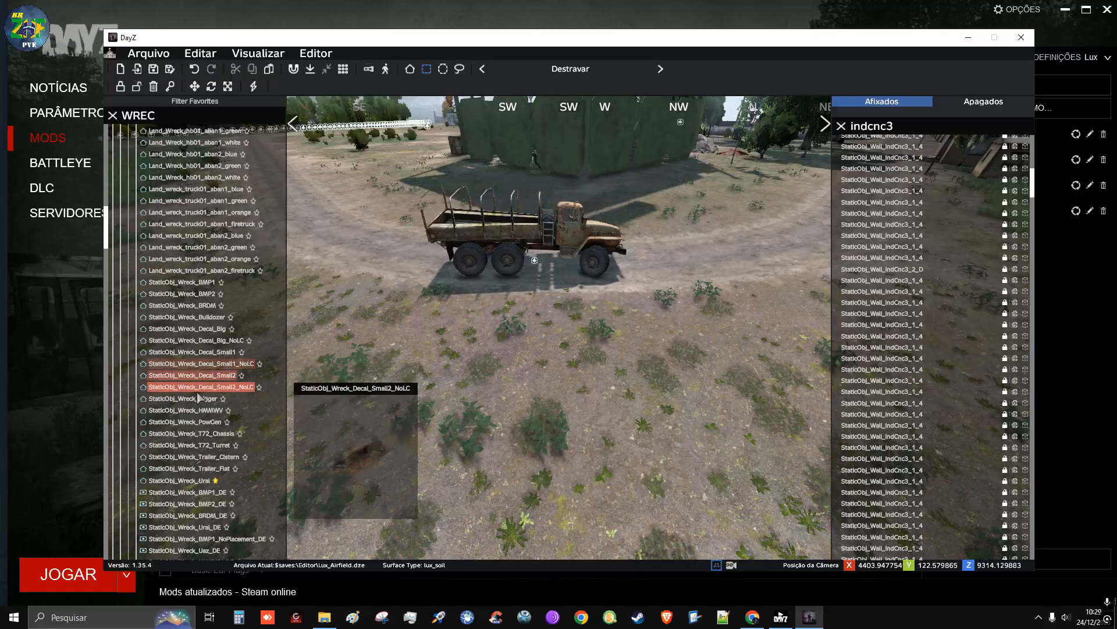
left_click(208, 365)
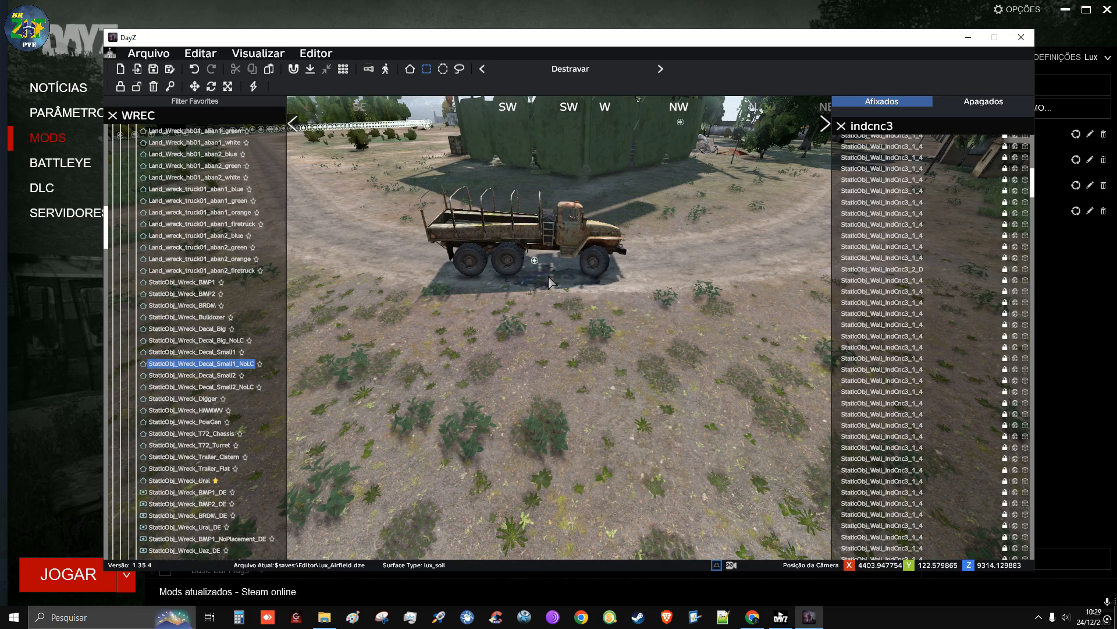
left_click(215, 377)
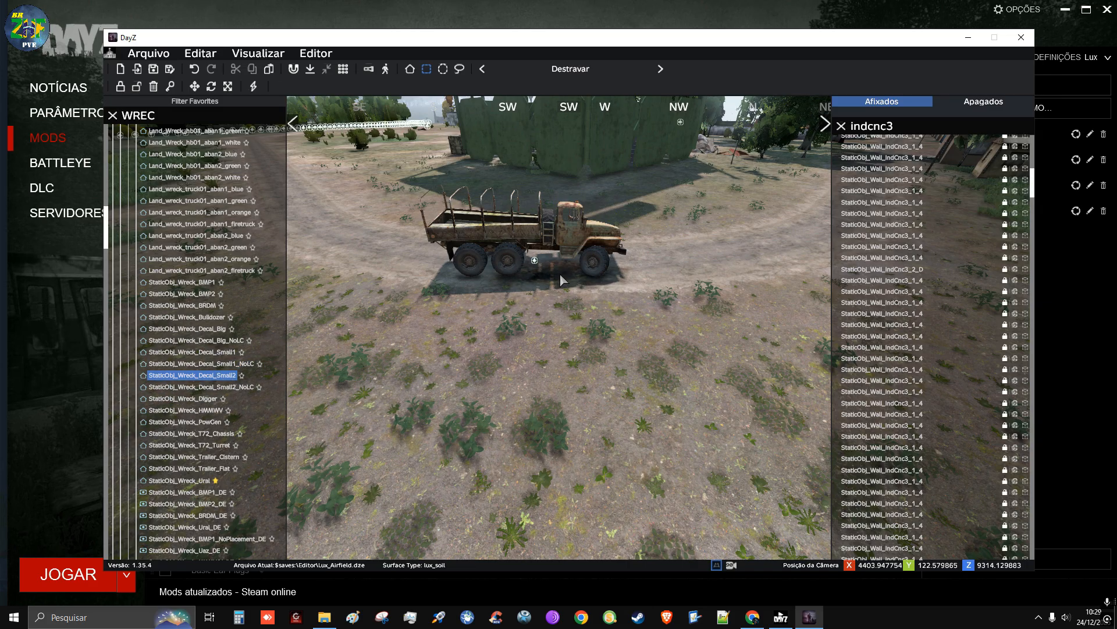
left_click(582, 238)
left_click(610, 291)
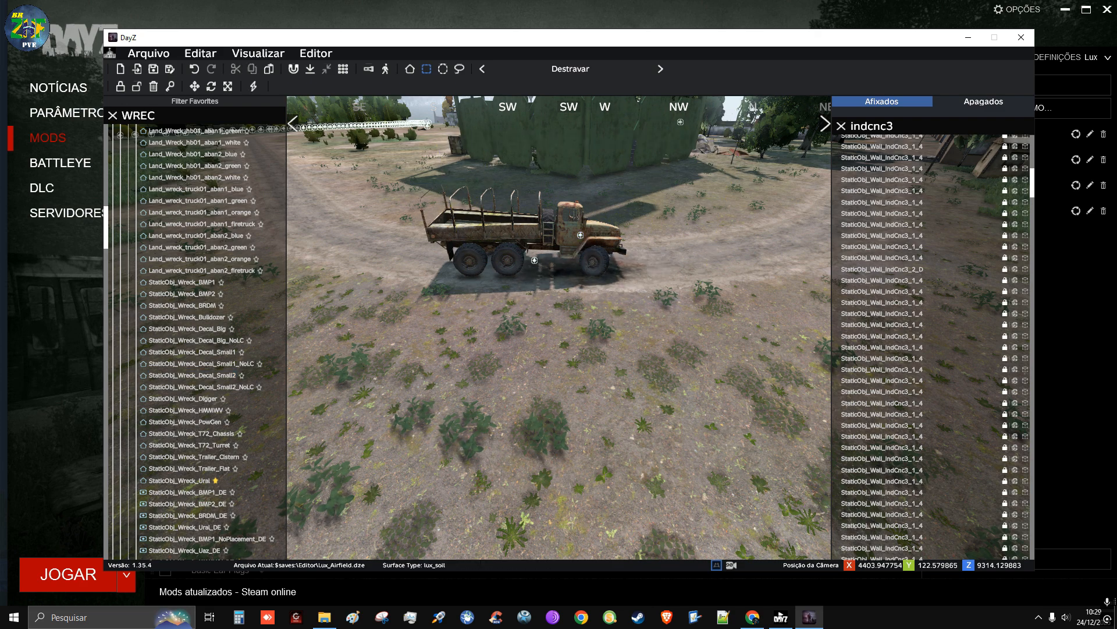
Check the Ural wreck from its cab side and shift it slightly to seat its wheels on the road
key("d")
right_click_drag(614, 315, 411, 320)
key("d")
key("w")
key("s")
key("w")
key("a")
key("w")
key("s")
mouse_move(612, 372)
right_mouse_down()
mouse_move(629, 370)
mouse_move(618, 362)
right_mouse_up()
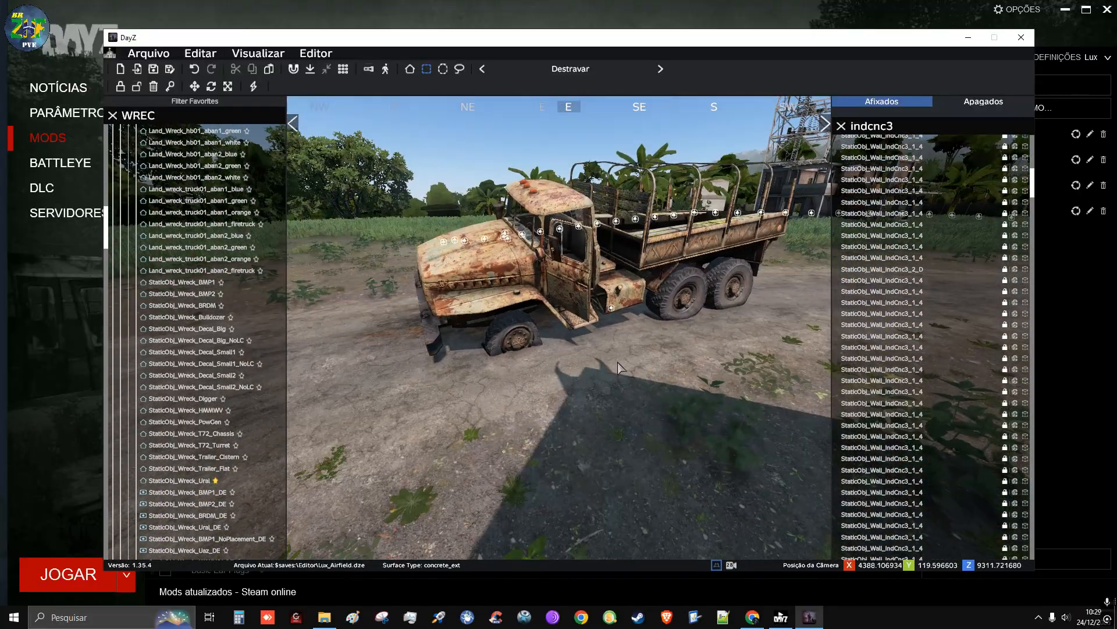
left_click(612, 312)
key("w")
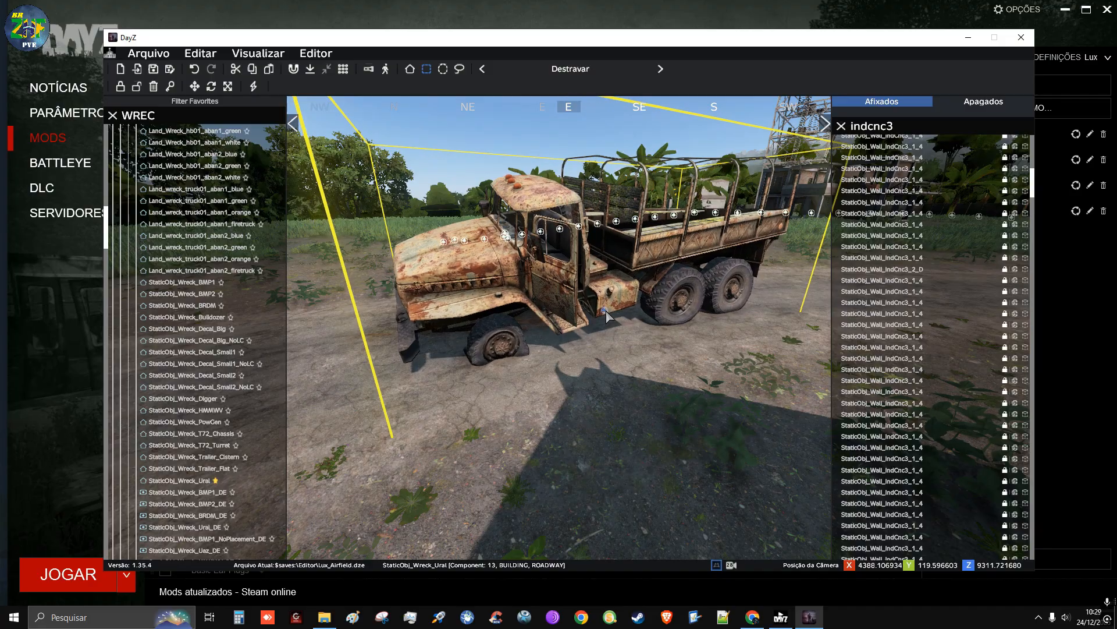
left_click_drag(608, 304, 617, 315, "alt")
left_click(661, 382)
Tilt the Ural wreck to match the ground by setting its orientation to Y -2.00 and Z -3.00
key("a")
right_click_drag(661, 383, 866, 399)
key("a")
key("w")
key("s")
key("w")
key("s")
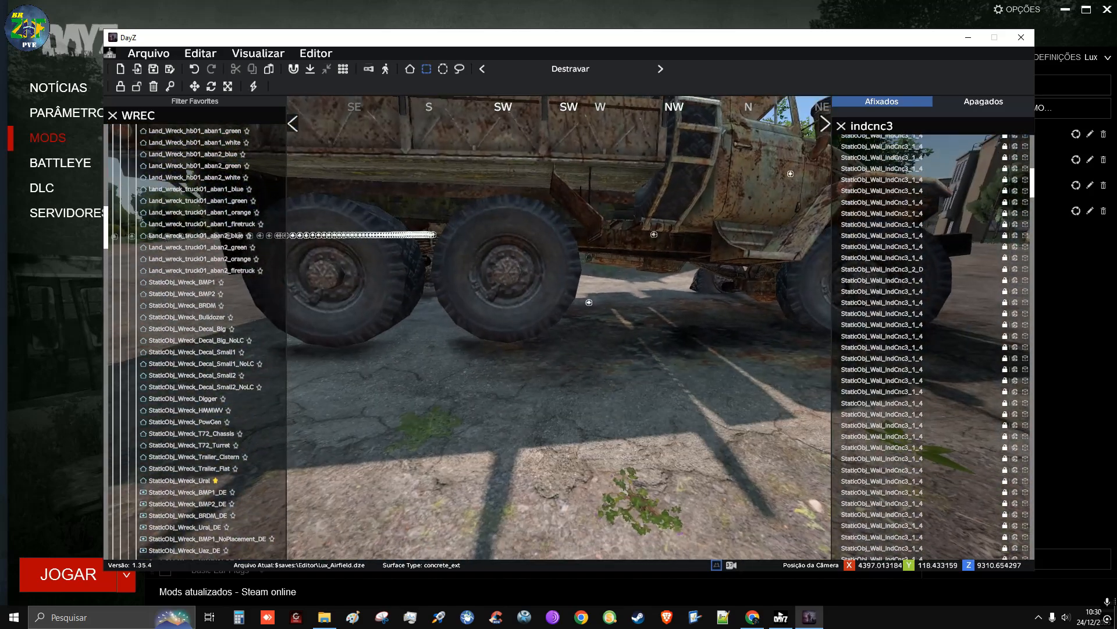
double_click(587, 302)
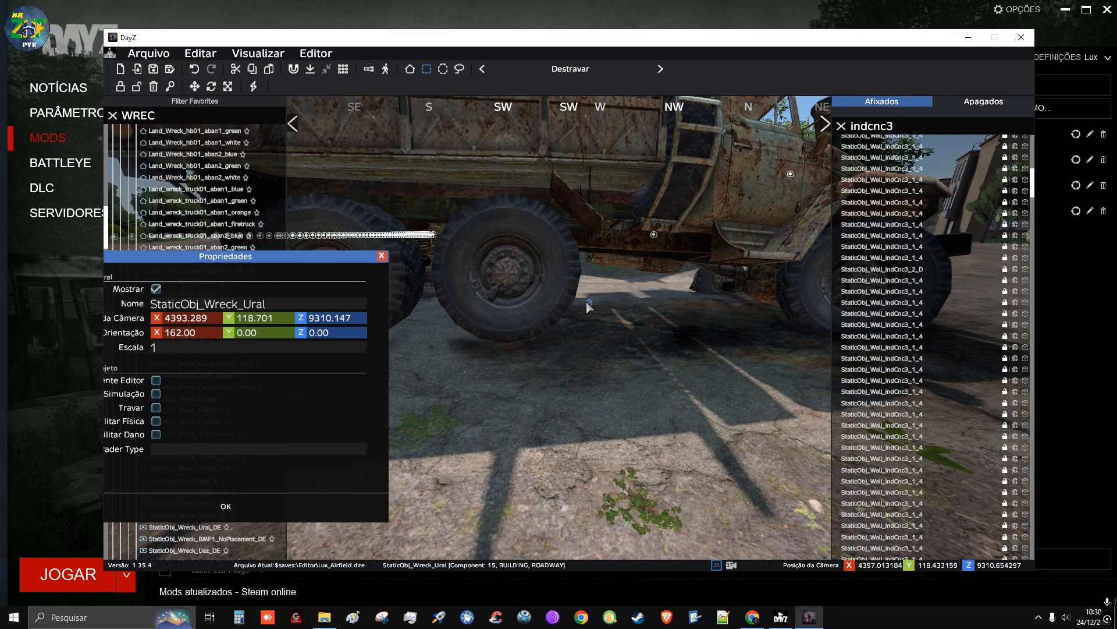
left_click_drag(312, 259, 648, 371)
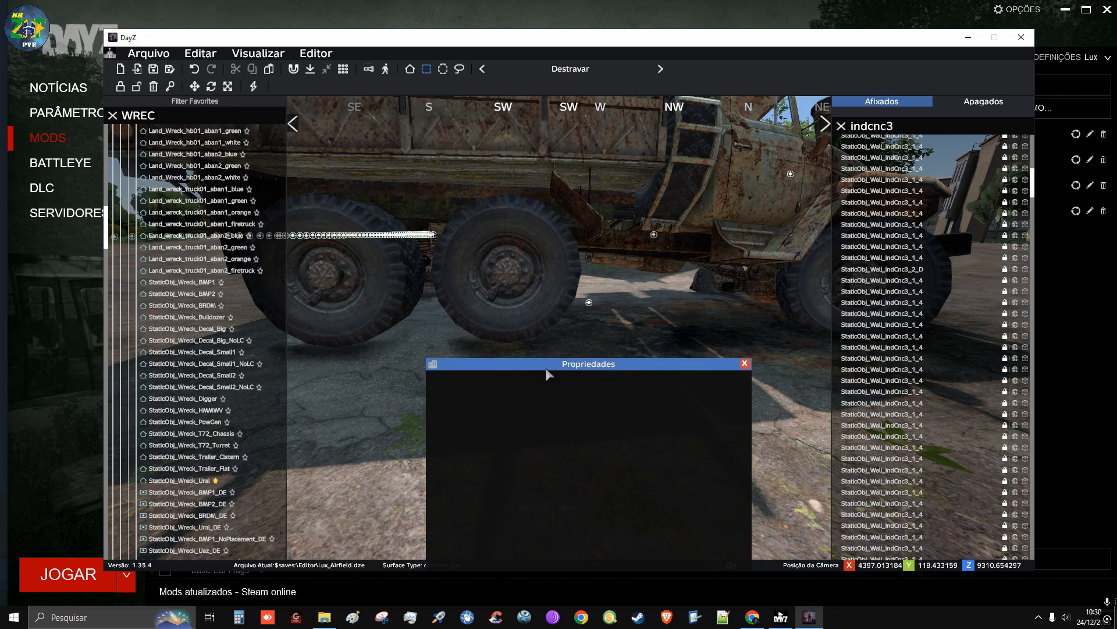
left_click_drag(546, 368, 571, 315)
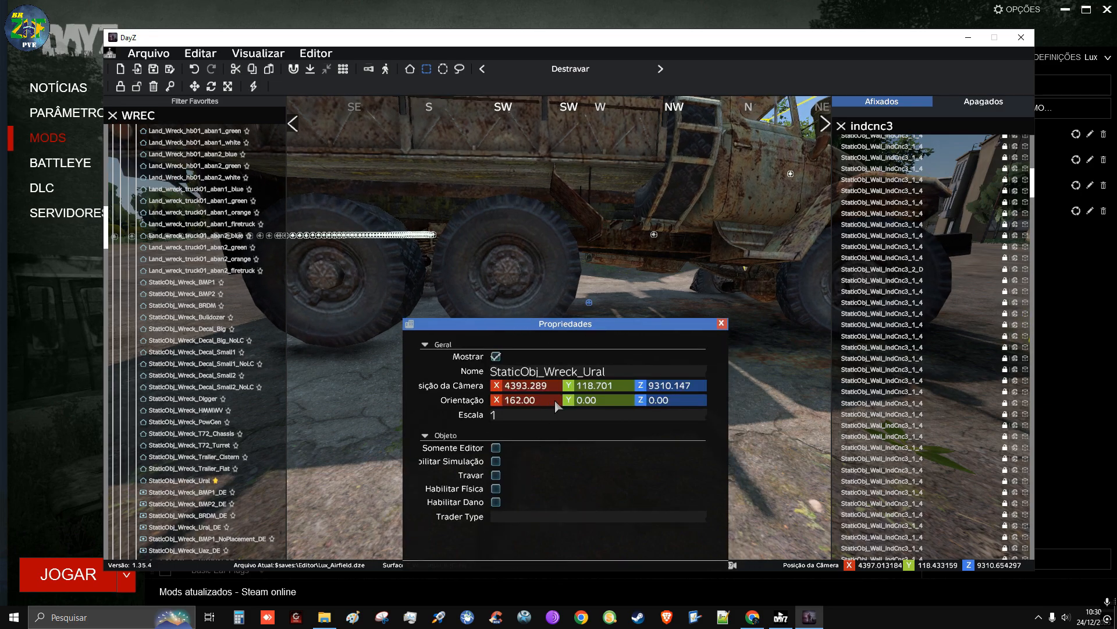
scroll(602, 398, "down", 1)
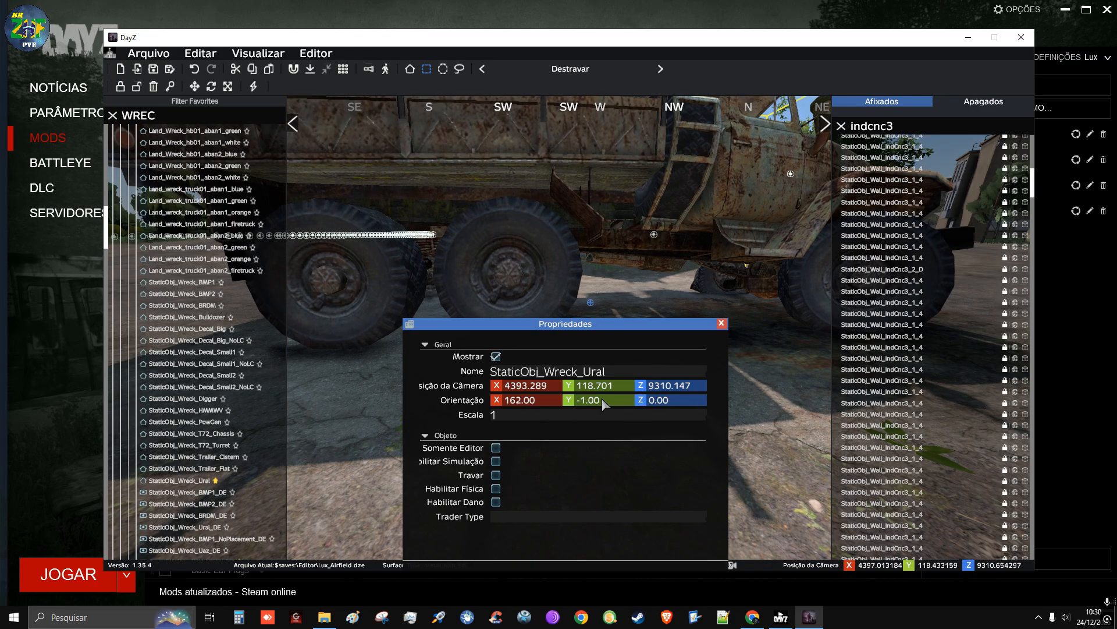
scroll(602, 398, "down", 1)
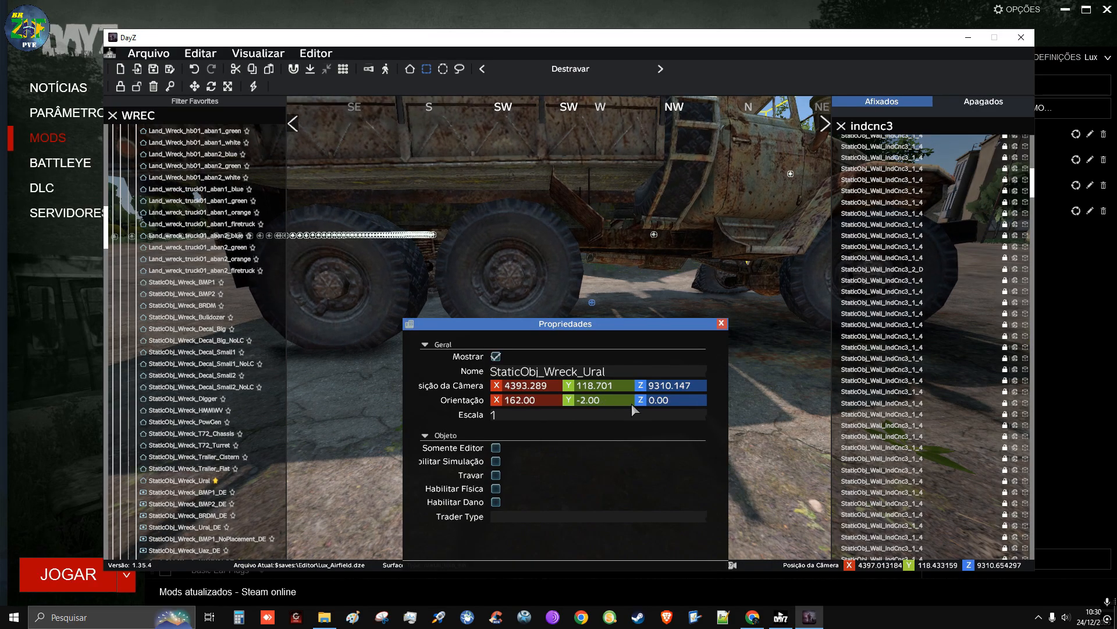
scroll(668, 400, "down", 4)
scroll(671, 402, "up", 1)
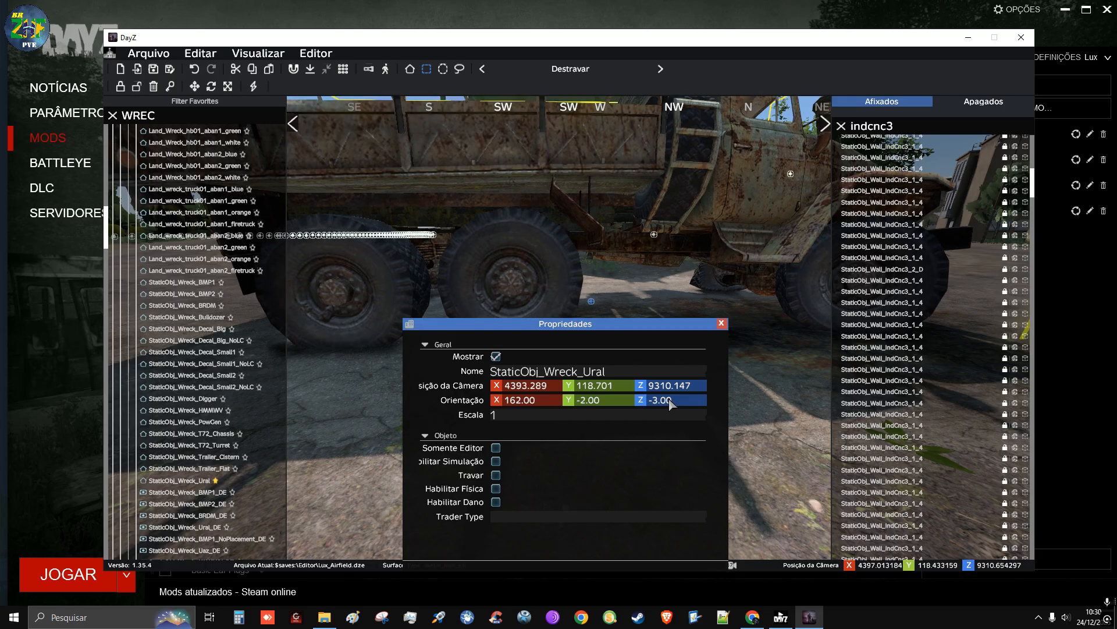
left_click_drag(586, 329, 518, 251)
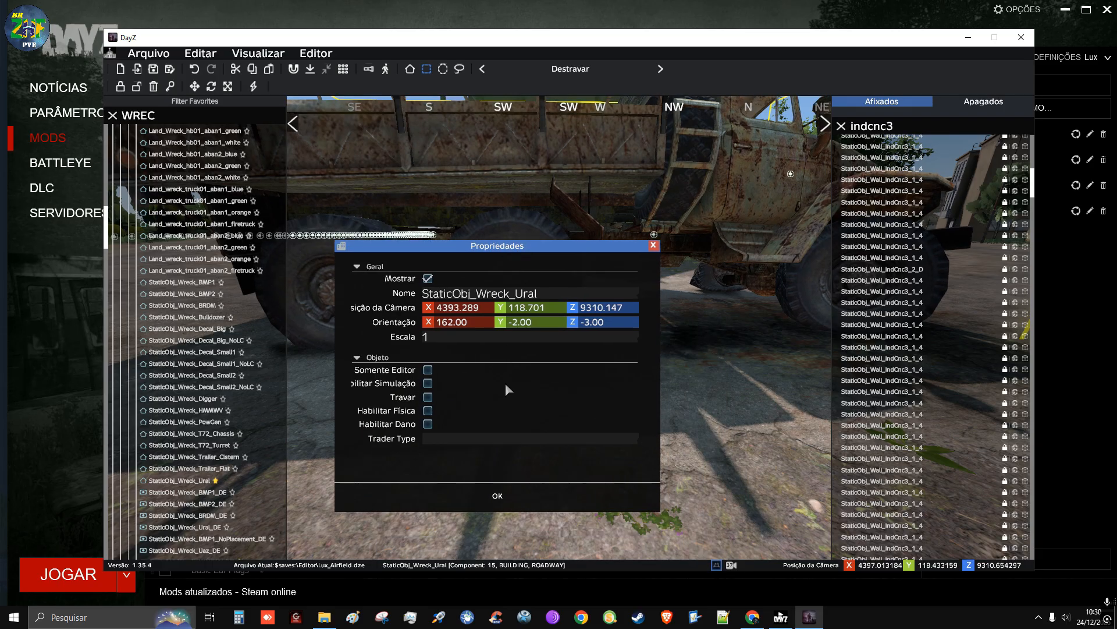
left_click(497, 496)
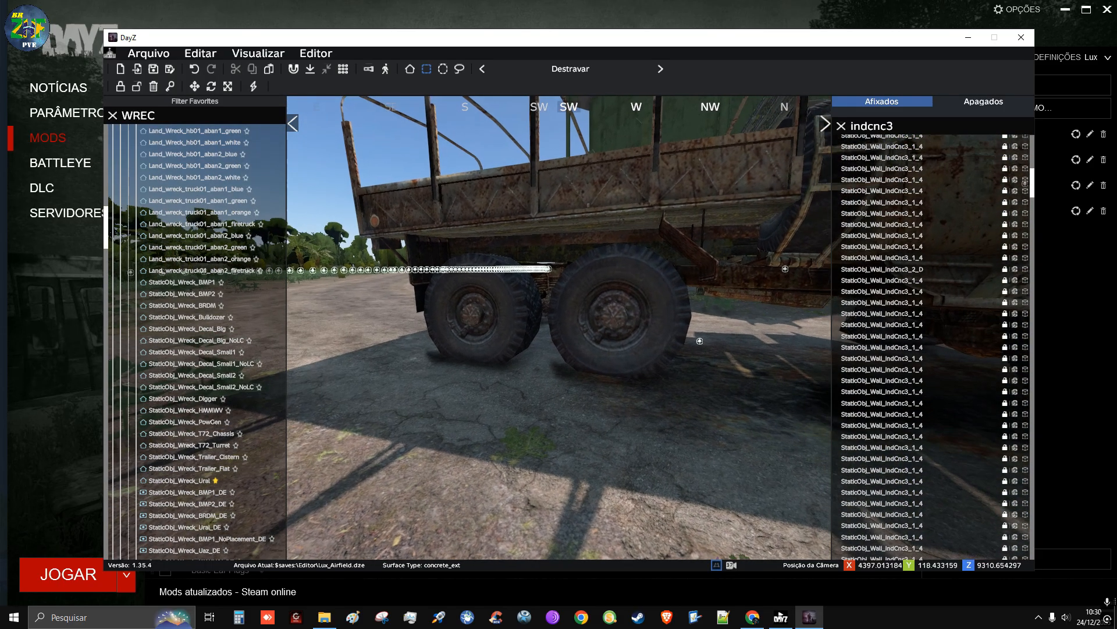
key("d")
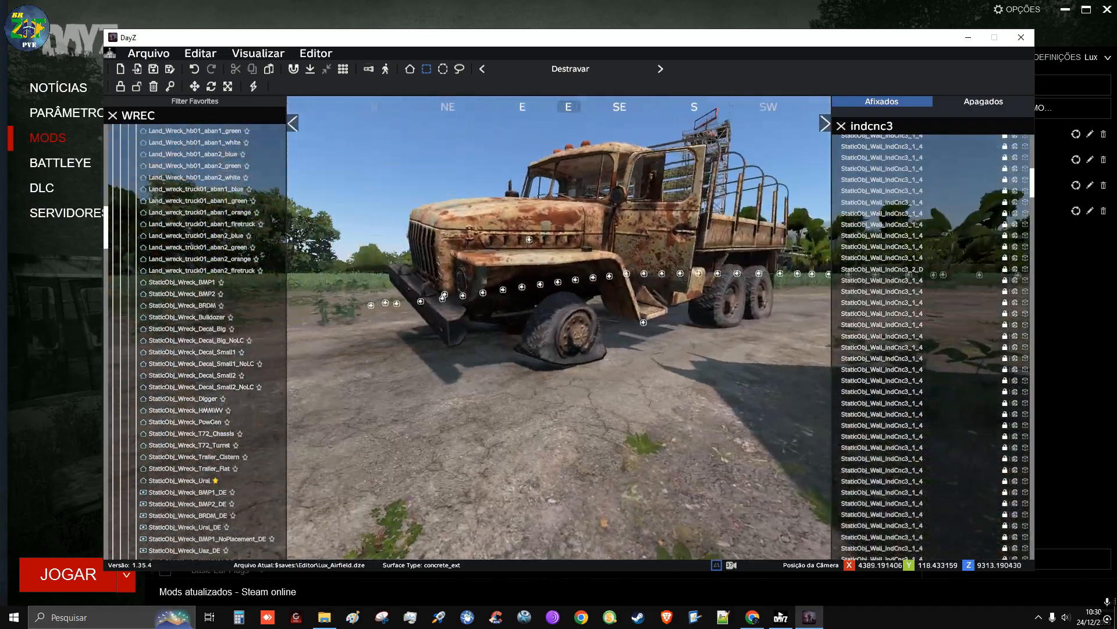
Inspect the Ural wreck on the dirt road from both sides and from above to check how it sits
key("d")
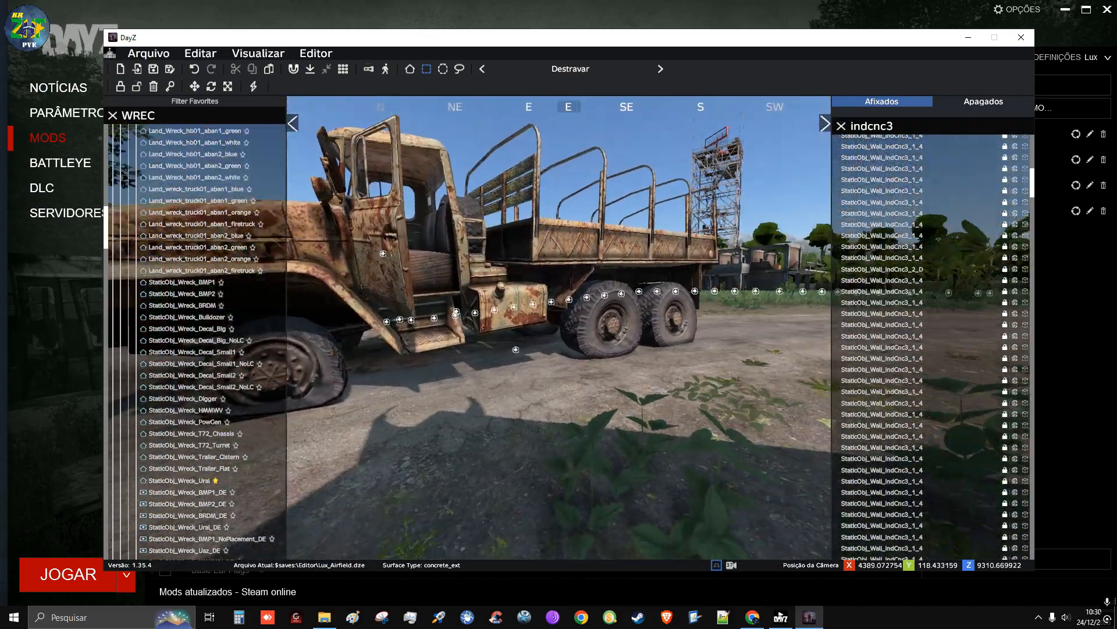
key("a")
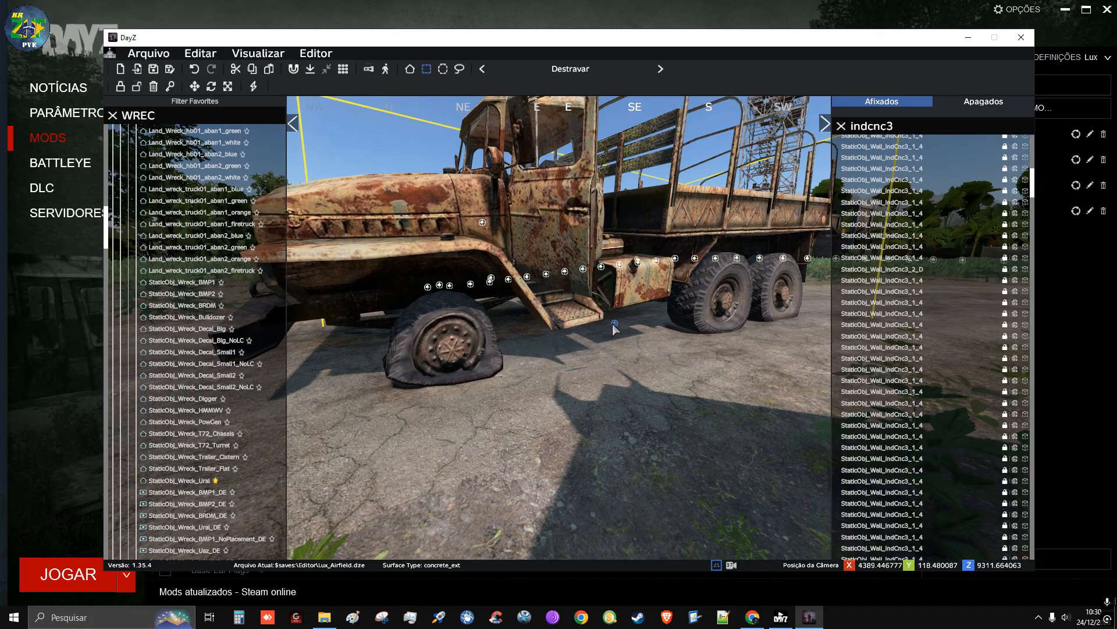
left_click(622, 386)
key("a")
right_click_drag(621, 387, 849, 442)
key("d")
key("a")
key("s")
key("q")
key("w")
key("d")
key("w")
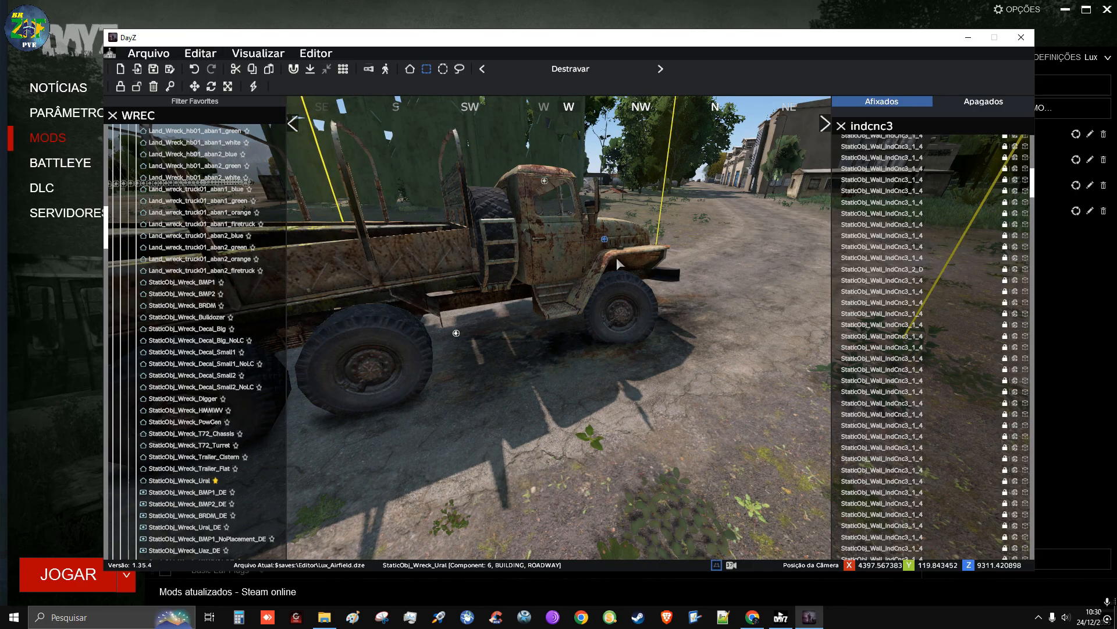
key("d")
mouse_move(669, 396)
right_mouse_down()
mouse_move(499, 397)
mouse_move(669, 399)
mouse_move(653, 397)
right_mouse_up()
key("s")
key("a")
key("s")
key("q")
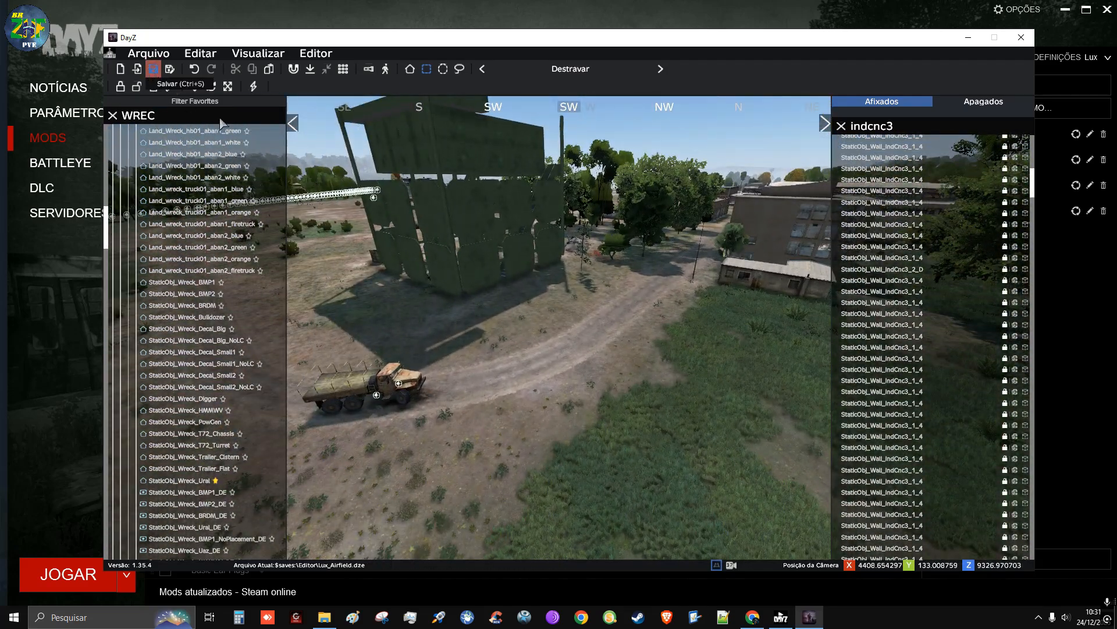
Place a StaticObj_Wreck_Uaz_DE under the open metal-roofed shed, rotated to park between its support posts
key("q")
right_click_drag(621, 391, 238, 383)
key("w")
key("q")
key("d")
key("w")
key("q")
key("w")
key("w")
key("q")
key("d")
key("d")
key("w")
key("a")
key("w")
key("s")
key("a")
key("d")
key("w")
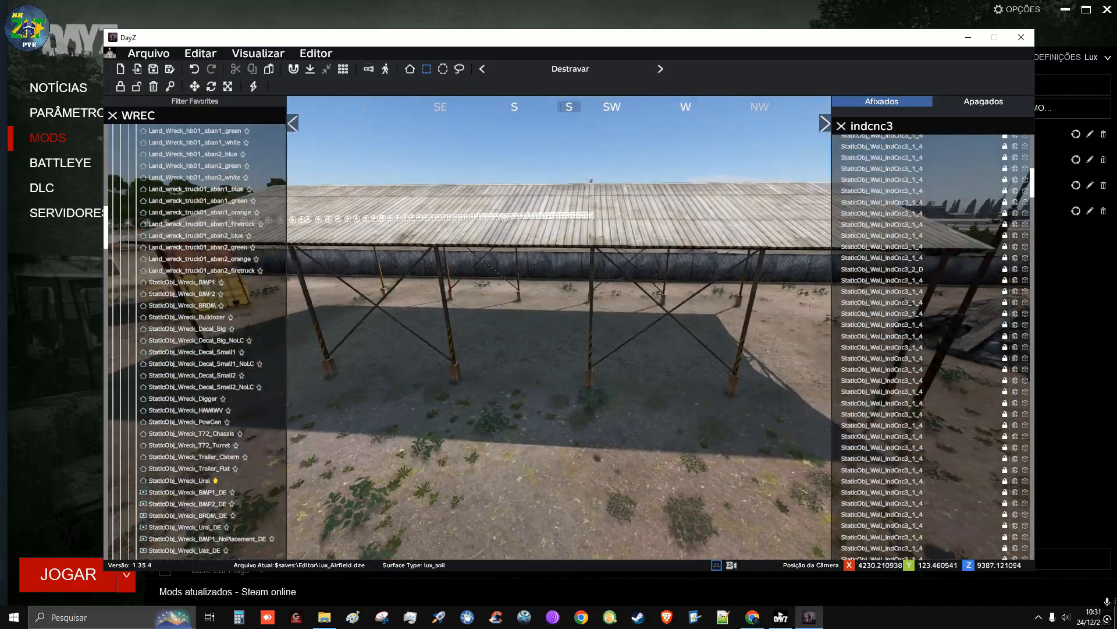
key("w")
right_click_drag(462, 250, 456, 281)
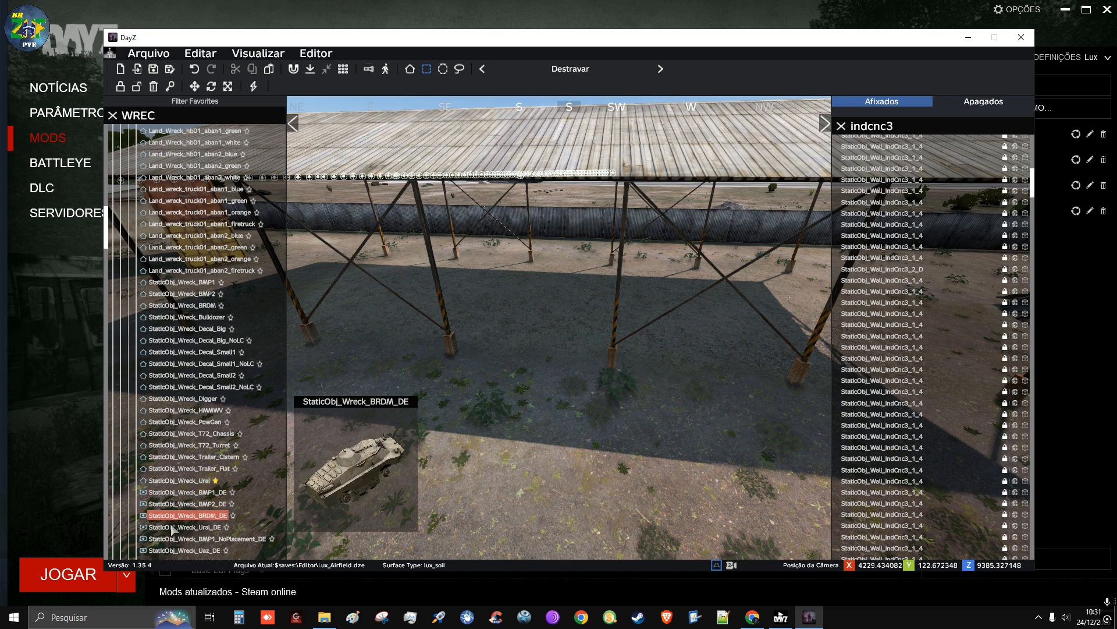
scroll(171, 474, "down", 3)
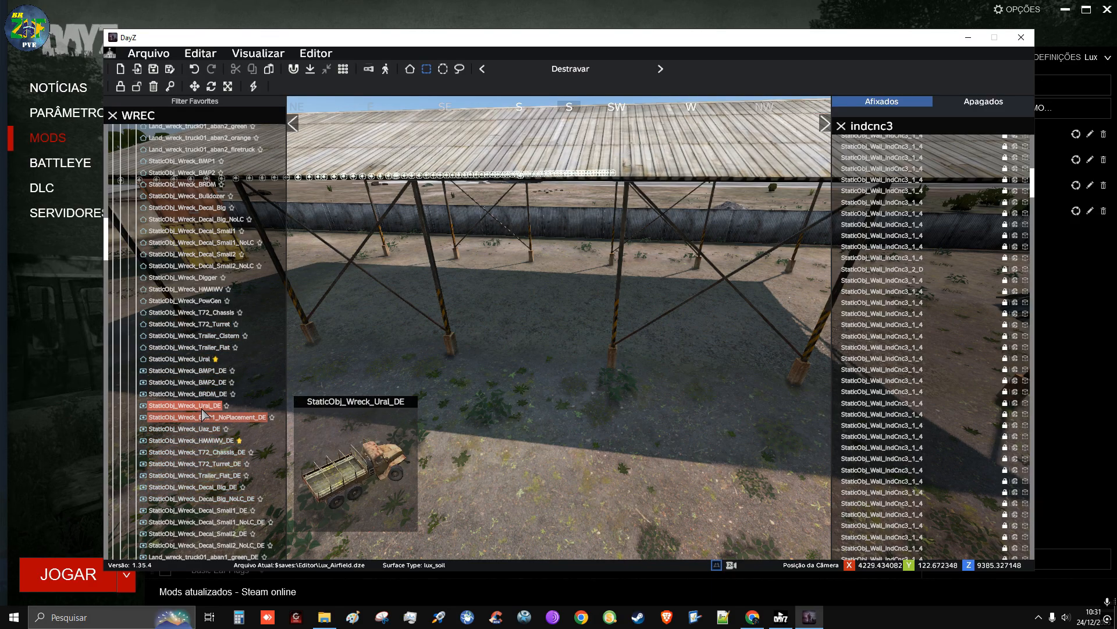
left_click(198, 434)
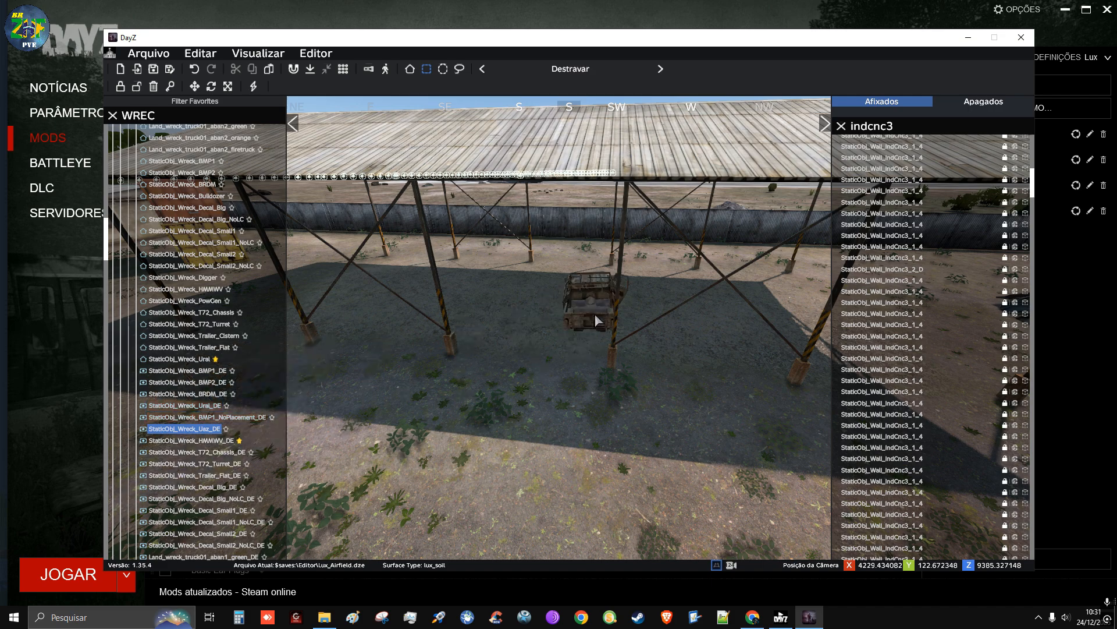
scroll(536, 323, "up", 4)
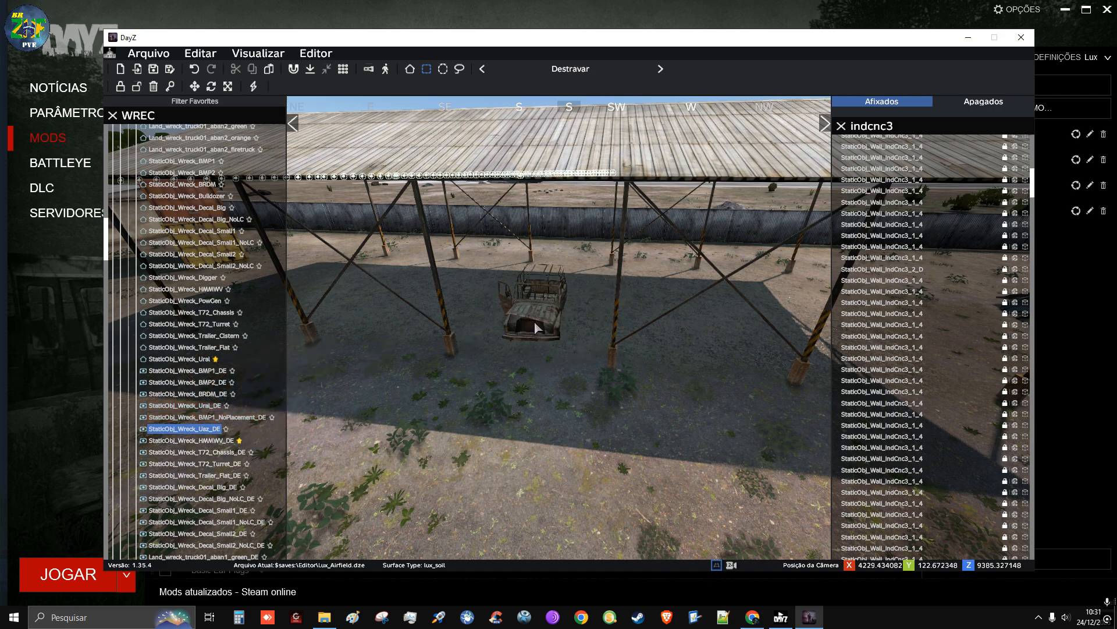
scroll(534, 320, "up", 2)
left_click(532, 316)
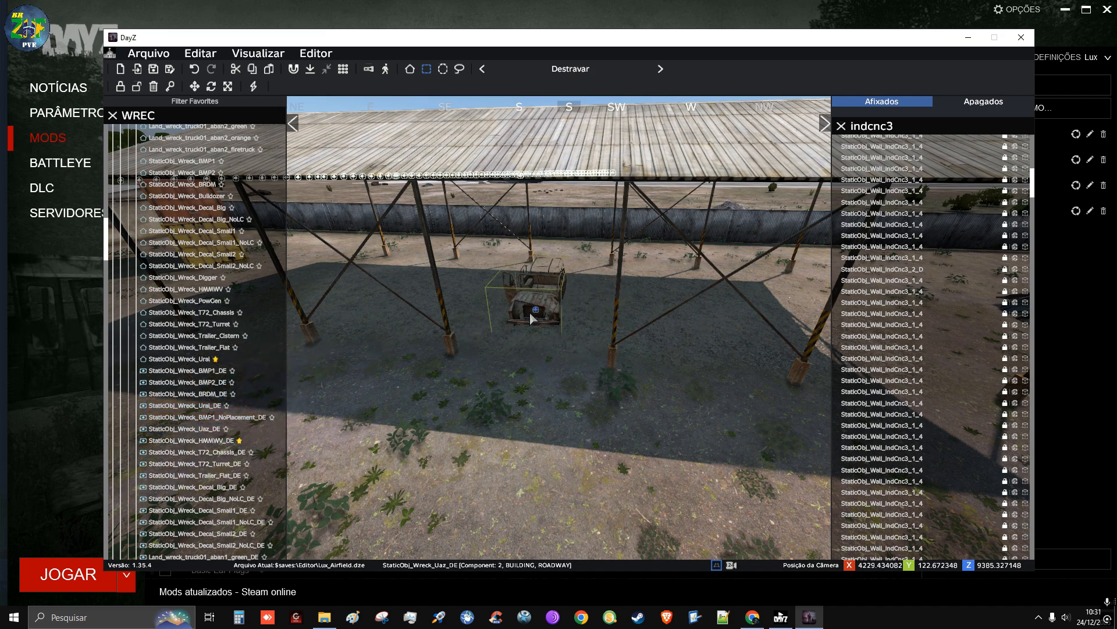
mouse_move(530, 313)
left_mouse_down()
mouse_move(521, 326)
mouse_move(530, 312)
left_mouse_up()
Place a StaticObj_Wreck_Ural under the same shed near the UAZ wreck, rotated to align with the shed's bays
key("d")
right_click_drag(547, 365, 350, 409)
key("a")
key("w")
key("w")
key("s")
key("d")
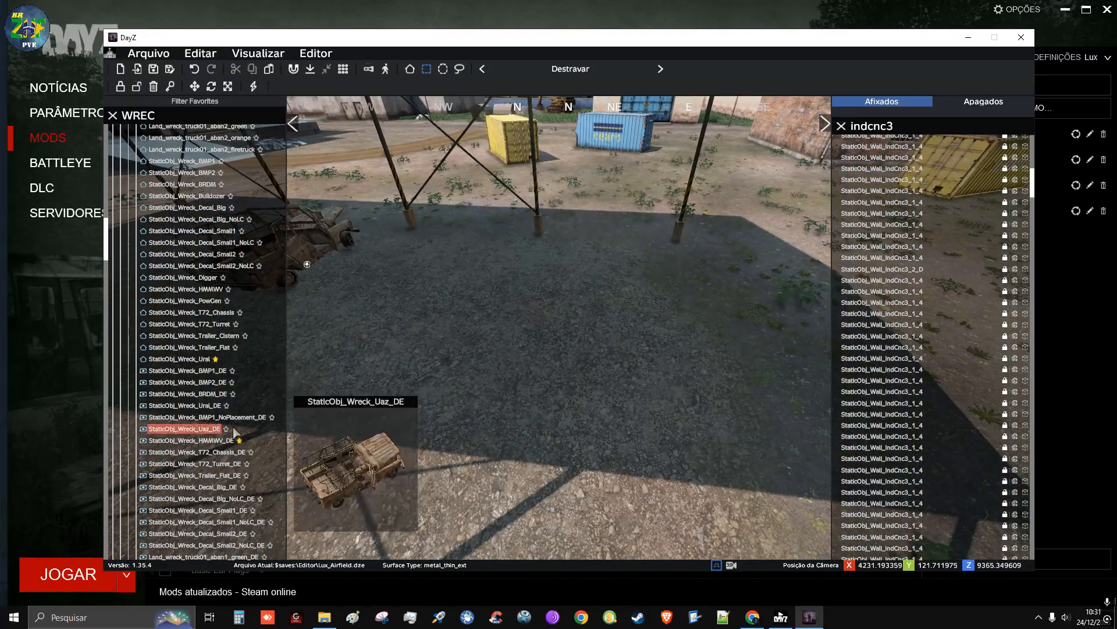
left_click(197, 362)
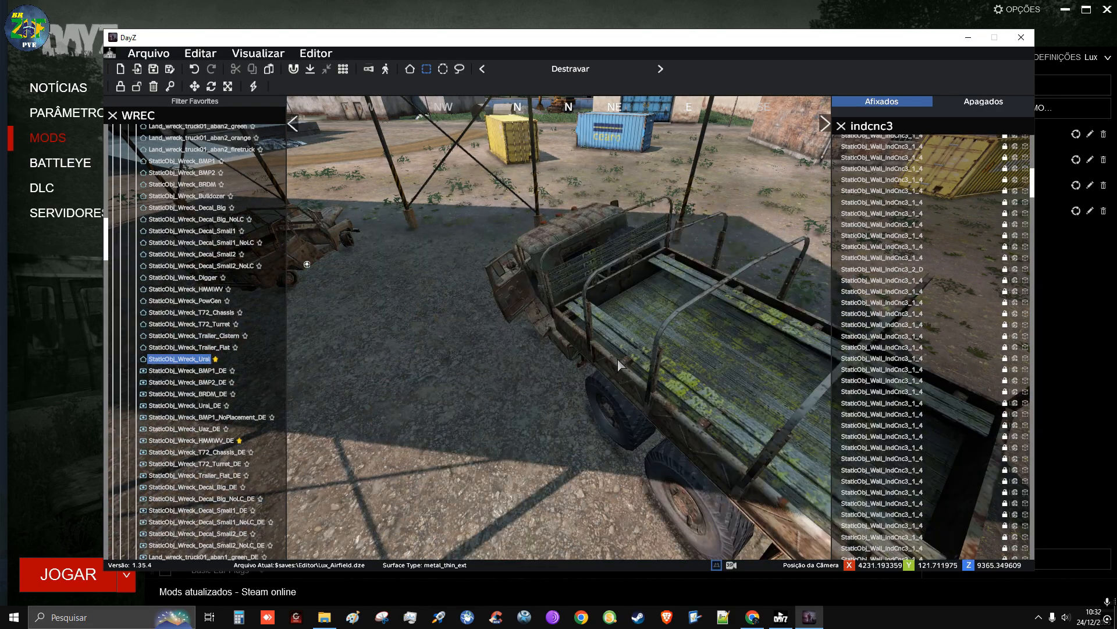
scroll(615, 358, "up", 8)
scroll(593, 334, "down", 2)
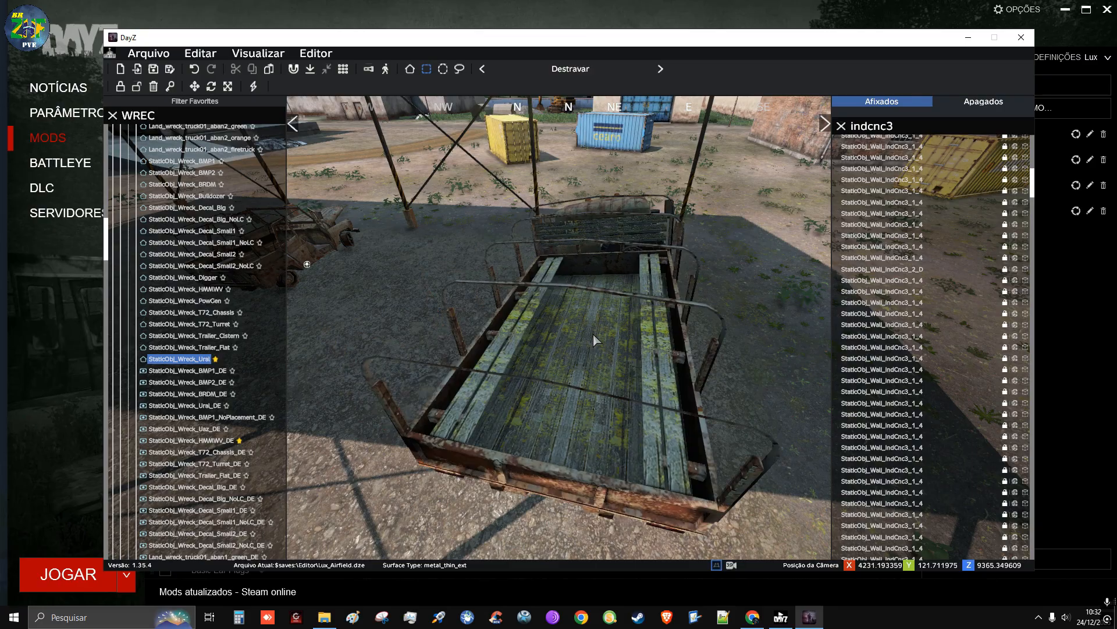
left_click(593, 333)
Check the UAZ and Ural wrecks under the shed from outside and from above
key("d")
right_click_drag(593, 334, 384, 300)
key("w")
key("w")
key("d")
key("d")
key("s")
key("a")
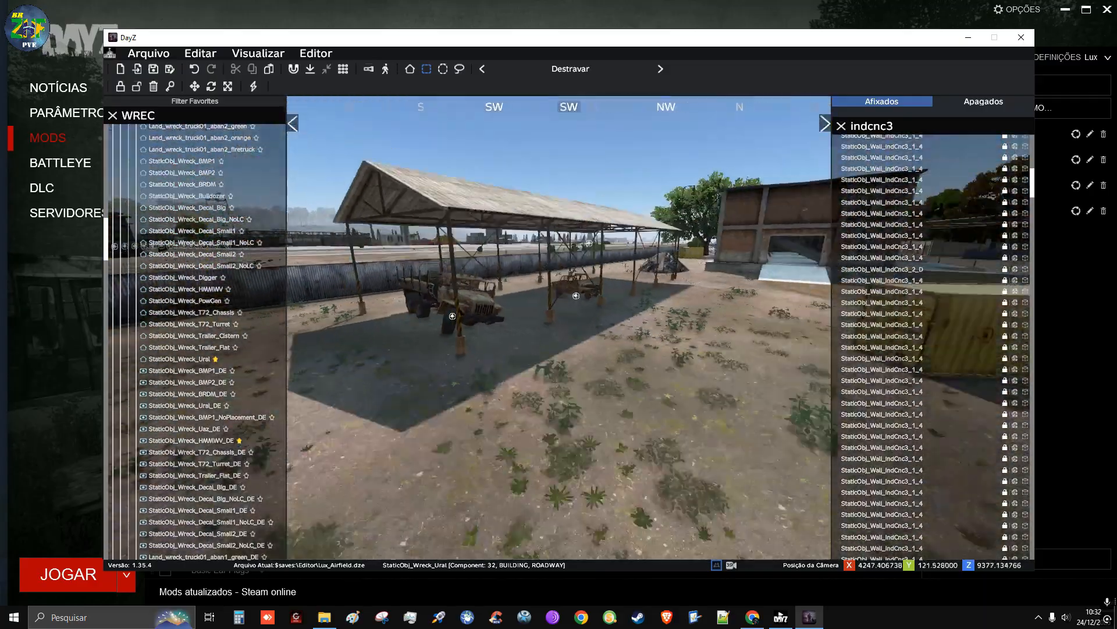
key("s")
key("q")
right_click_drag(617, 315, 556, 361)
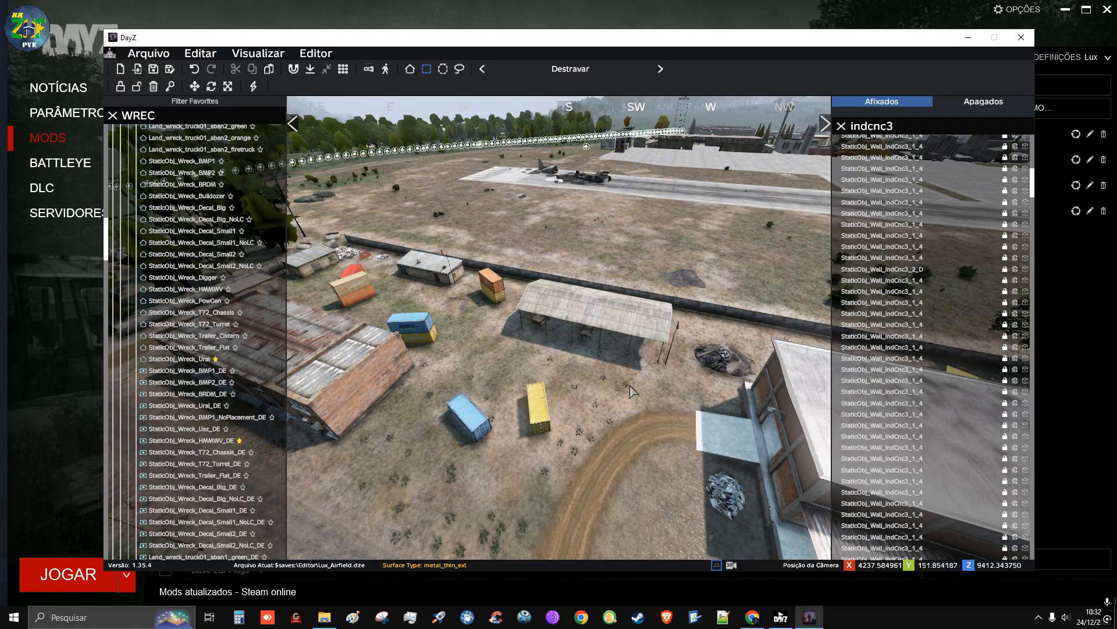
Save the map to Lux_Airfield.dze
right_click_drag(556, 361, 454, 381)
key("w")
key("w")
key("q")
key("a")
key("w")
key("d")
key("a")
key("q")
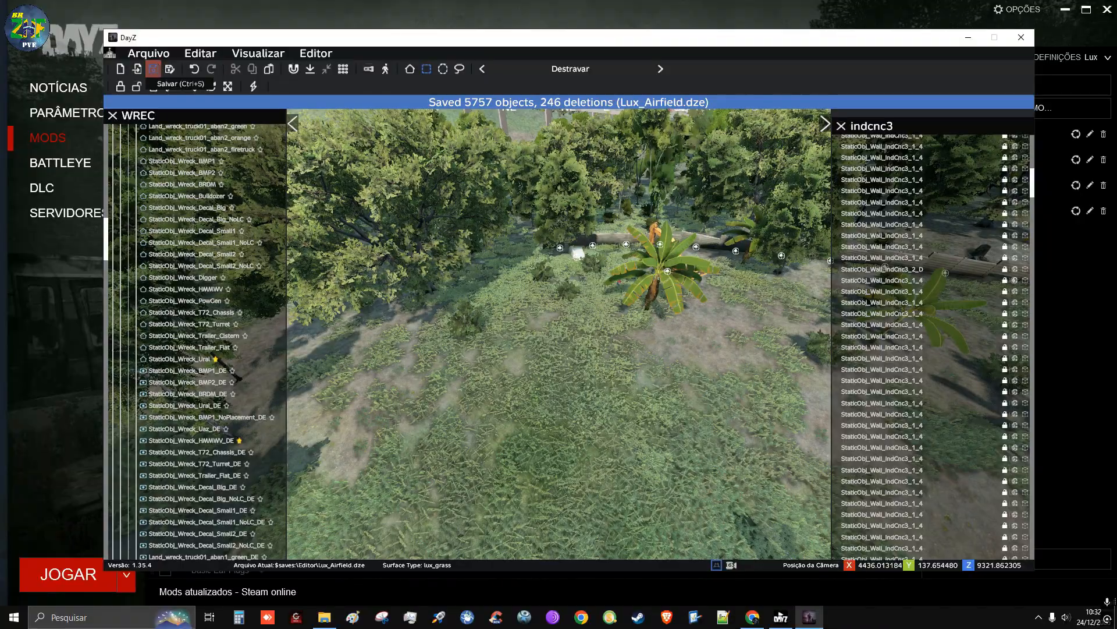
Switch to the player character near the digger wreck and walk along the concrete perimeter wall to check it at ground level
key("x")
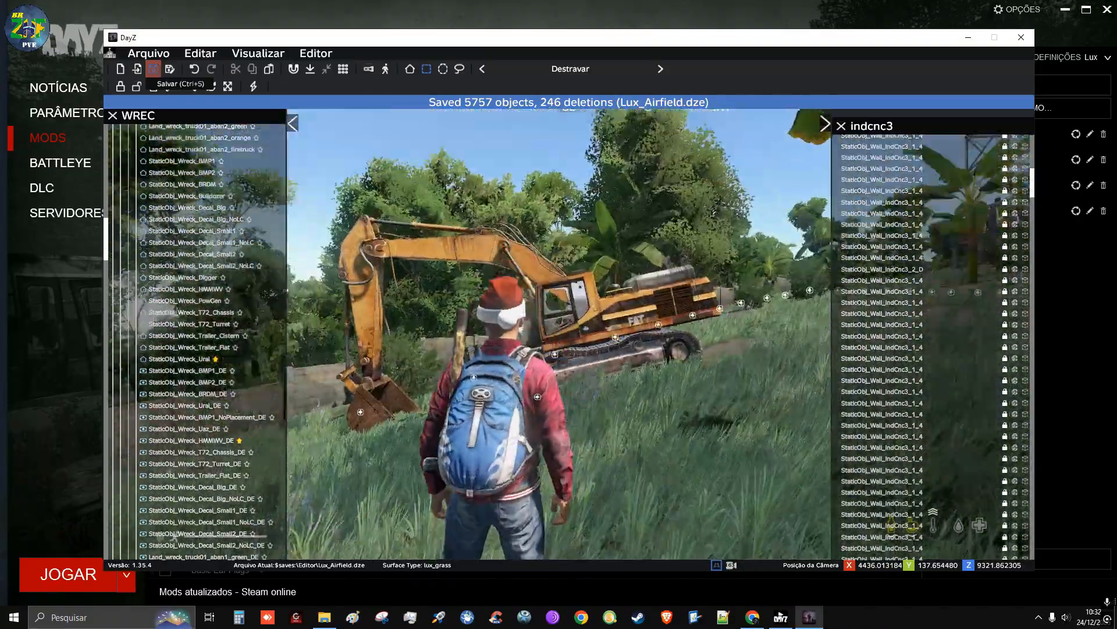
key("w")
key("w")
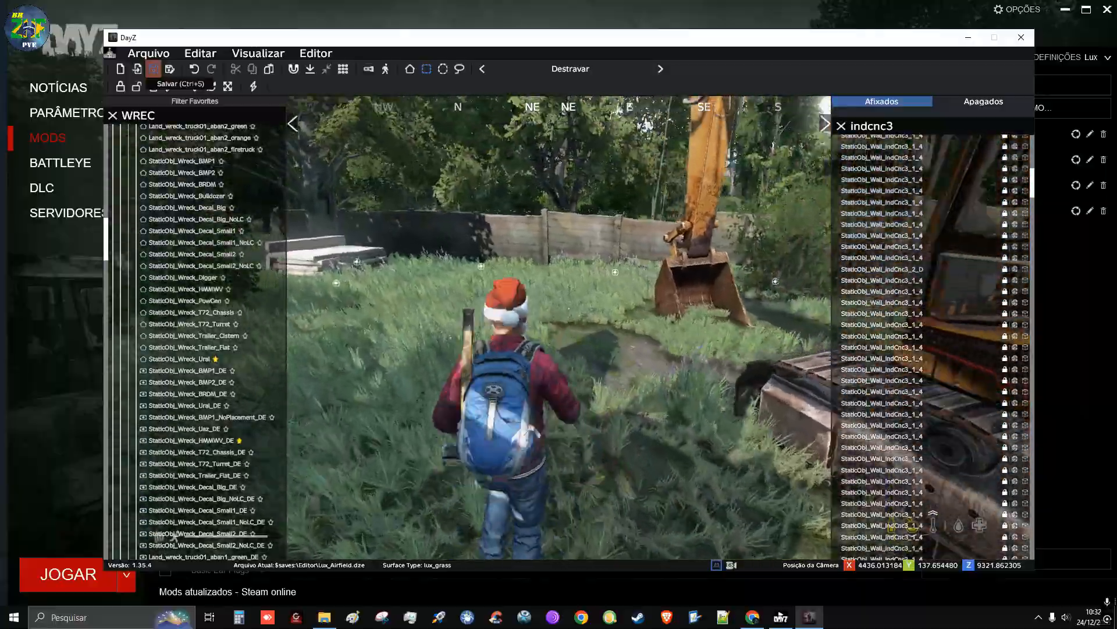
key("w")
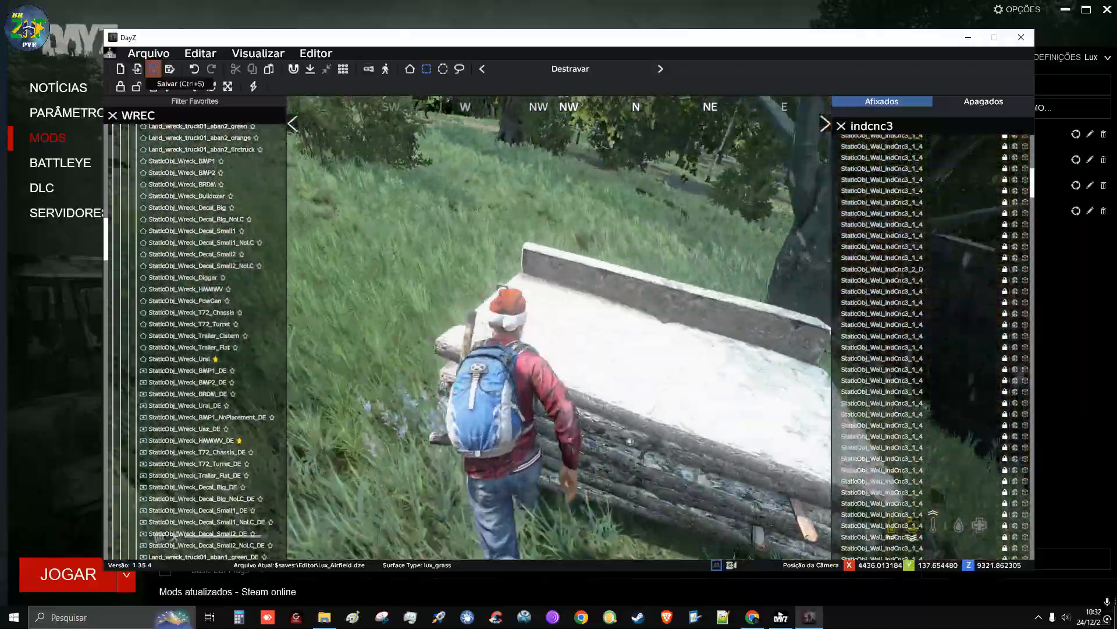
key("w")
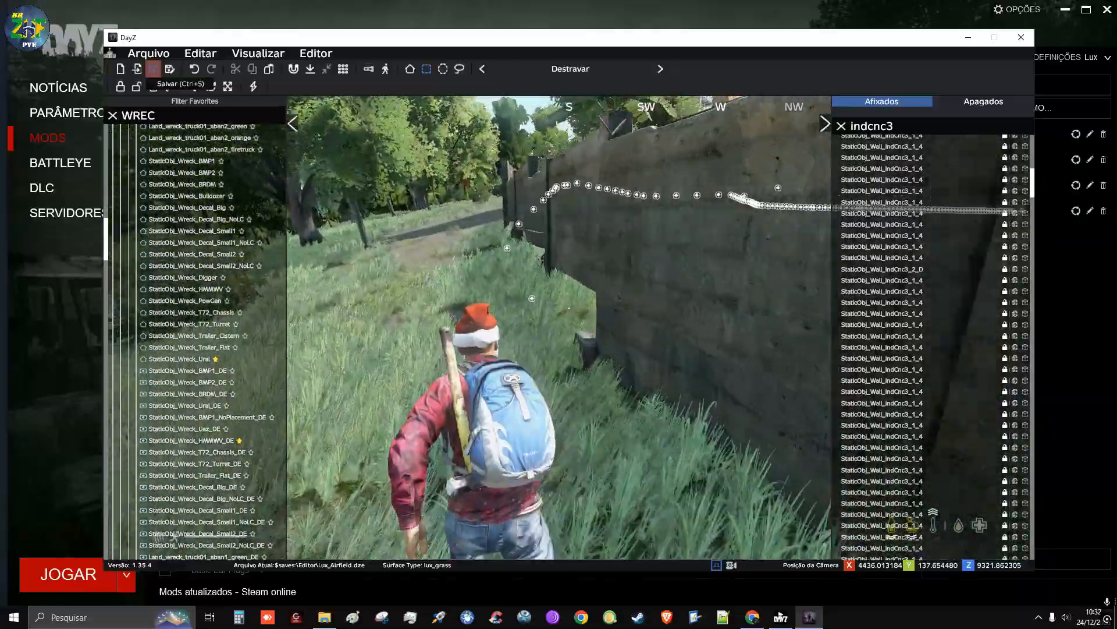
key("w")
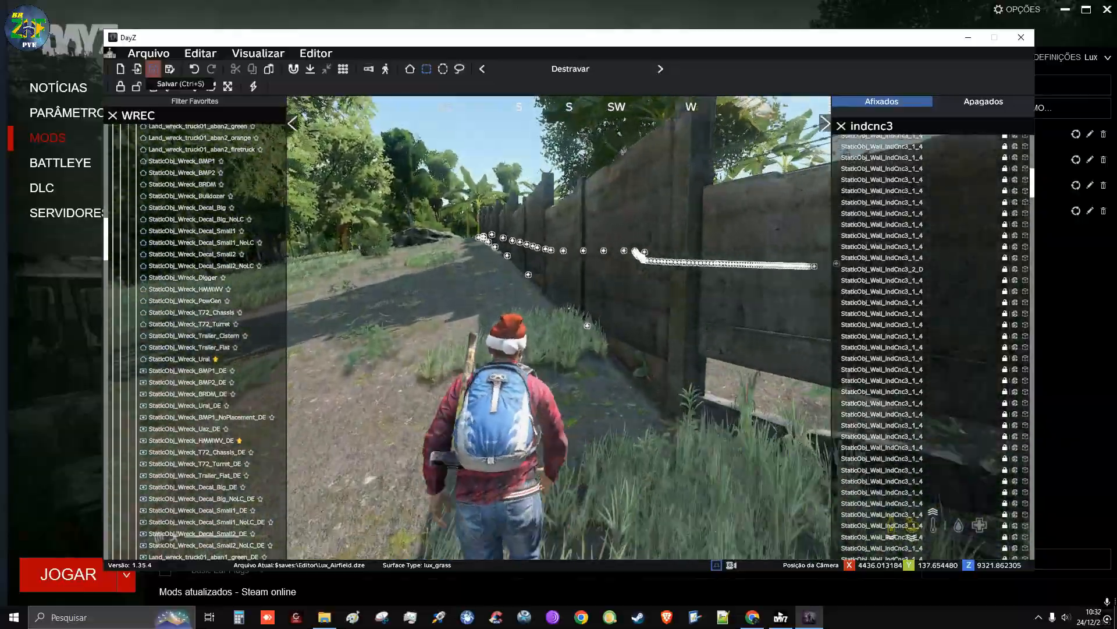
key("w")
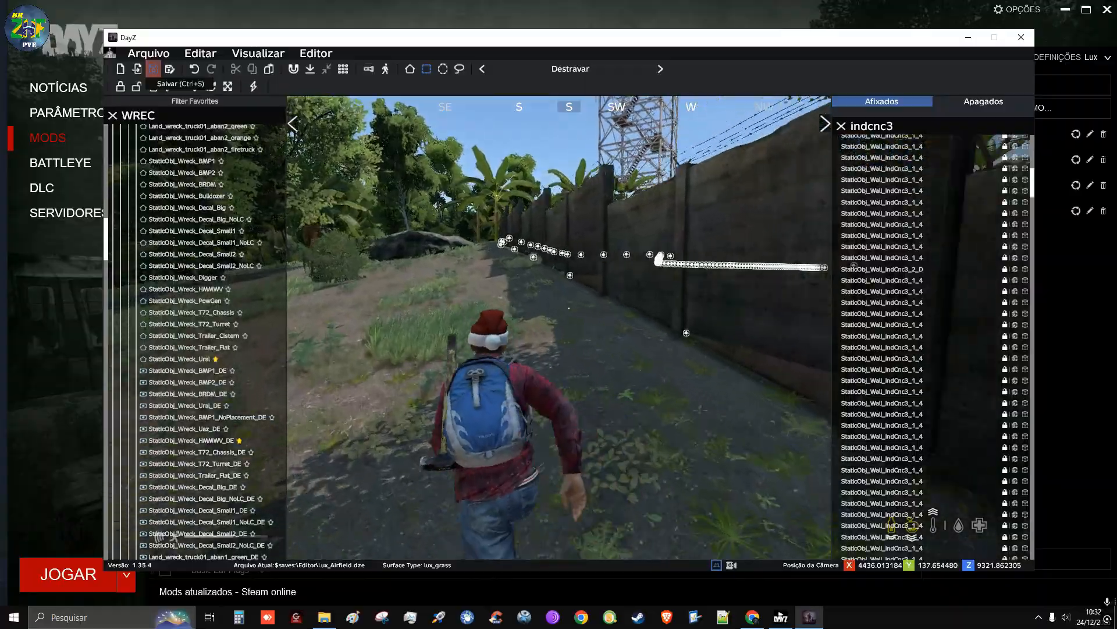
key("w")
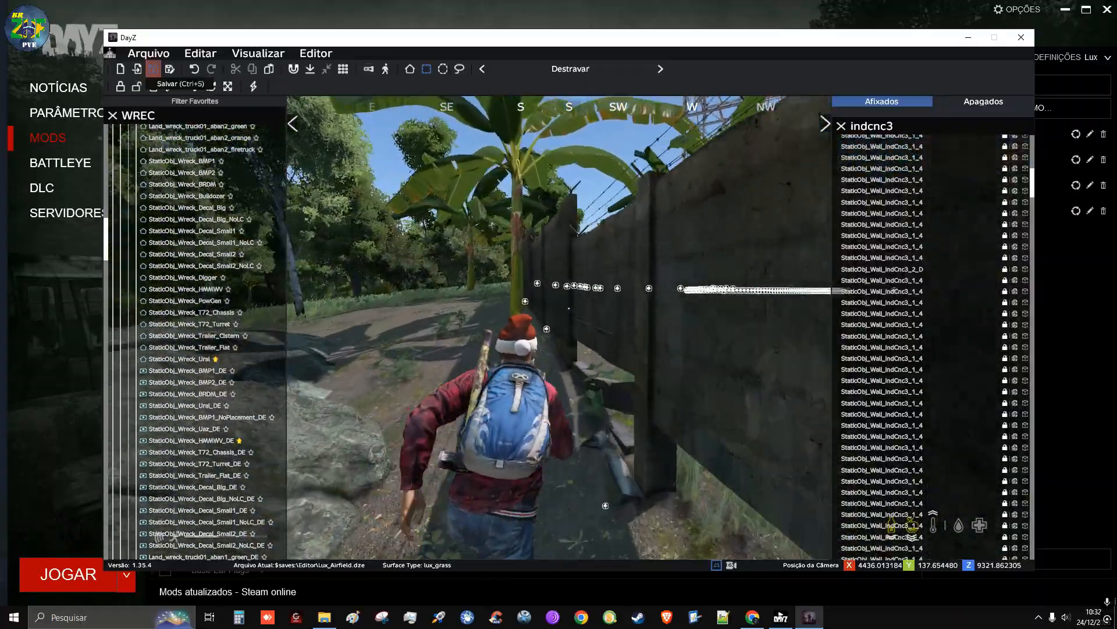
key("w")
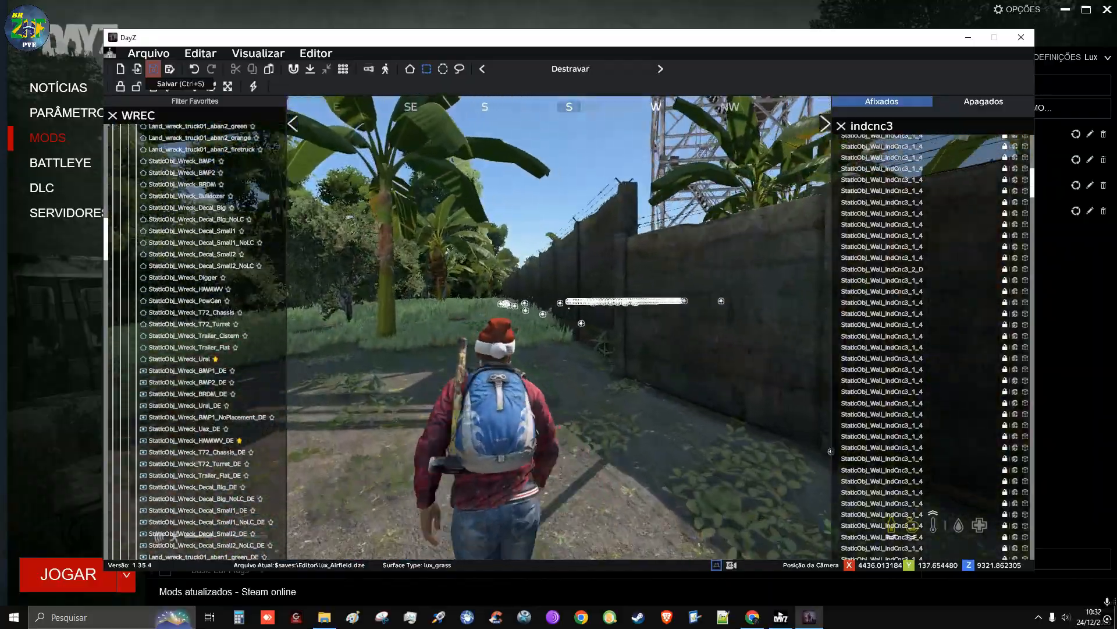
key("w")
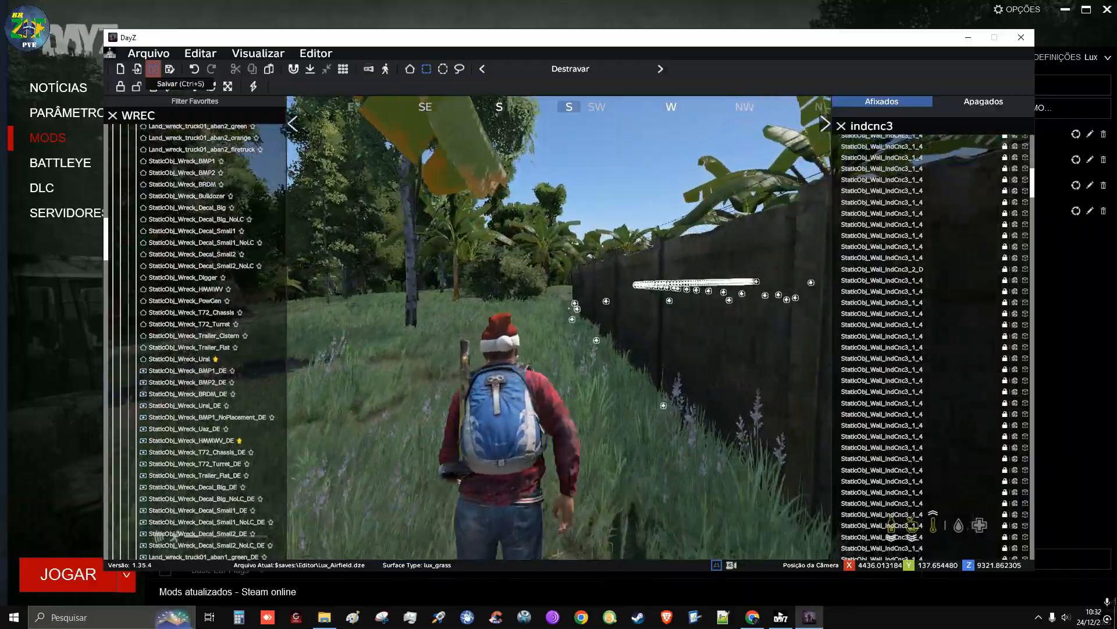
key("w")
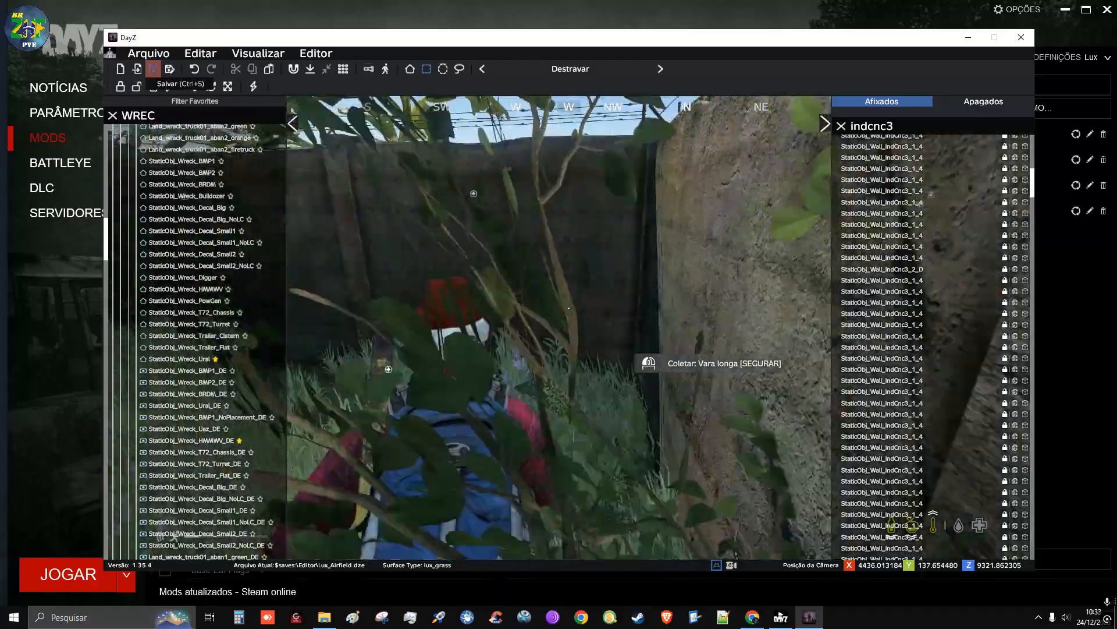
key("w")
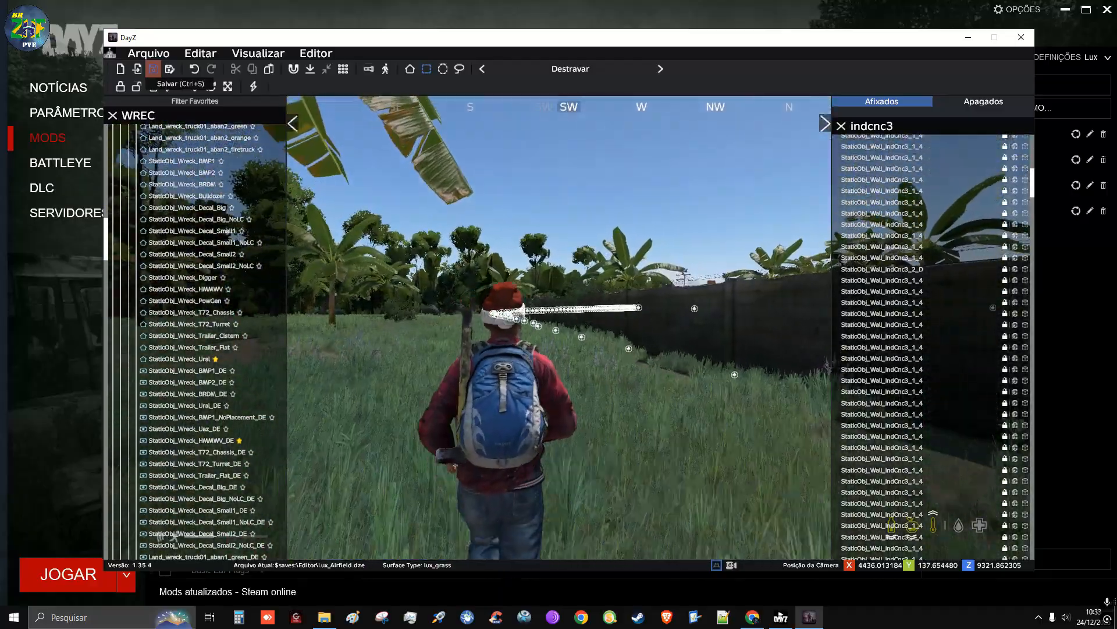
Leave the player character and follow the concrete perimeter wall southward past the banana trees to check for gaps
key("x")
right_click_drag(574, 326, 716, 271)
key("w")
key("w")
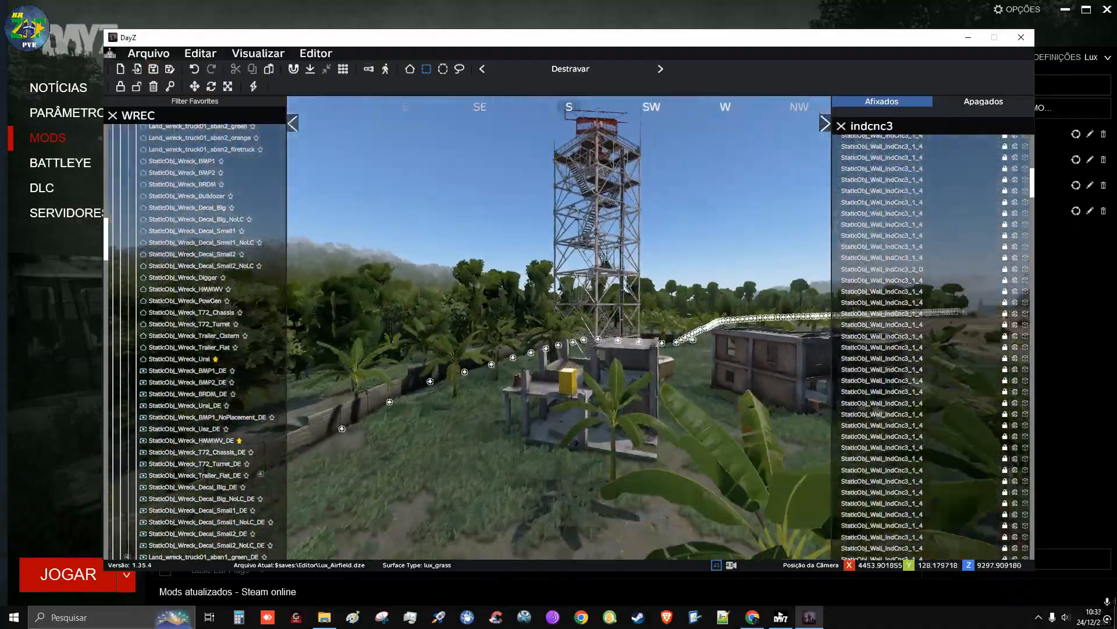
key("w")
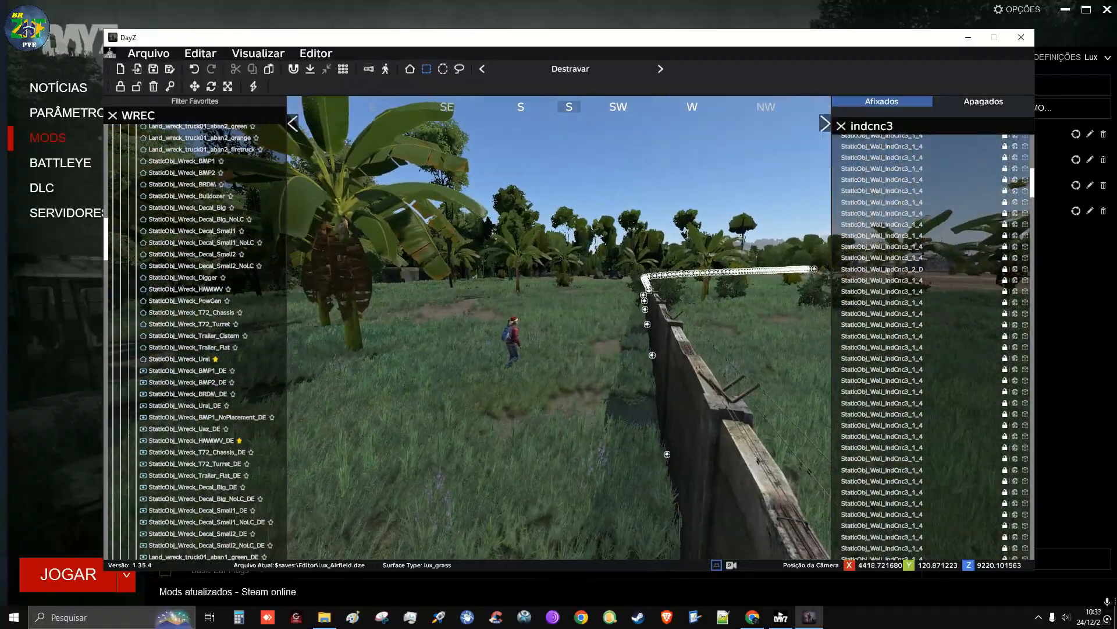
key("w")
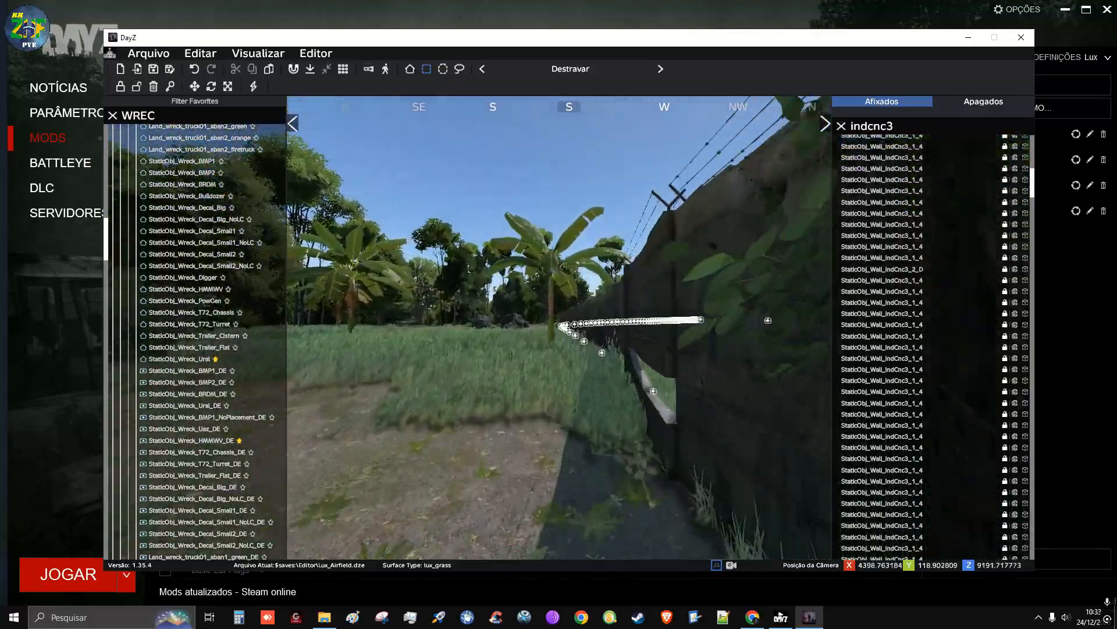
key("w")
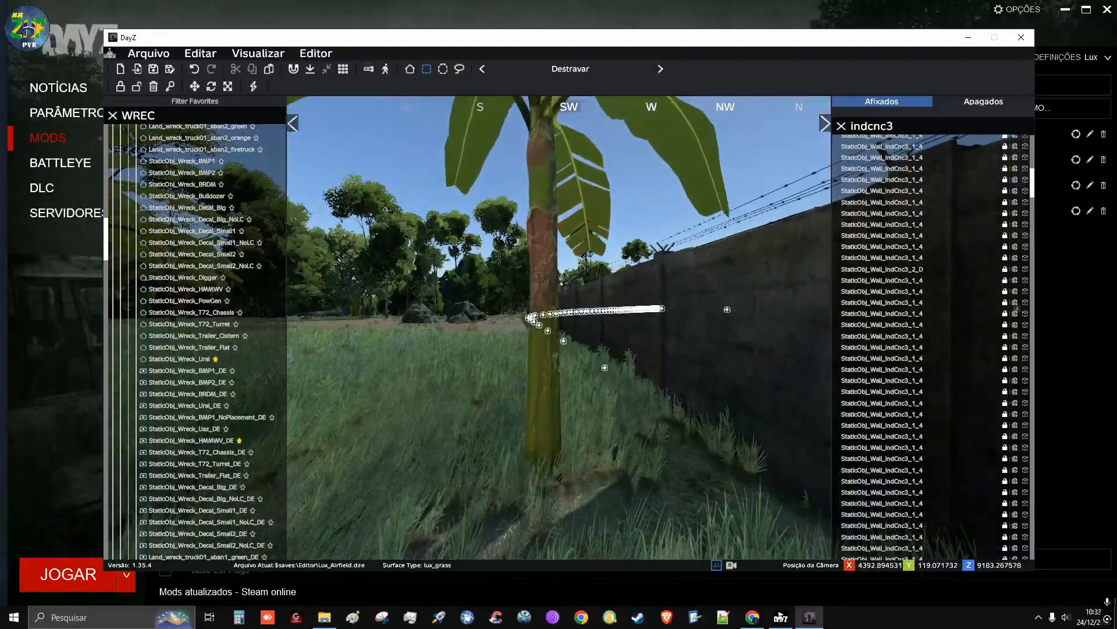
key("w")
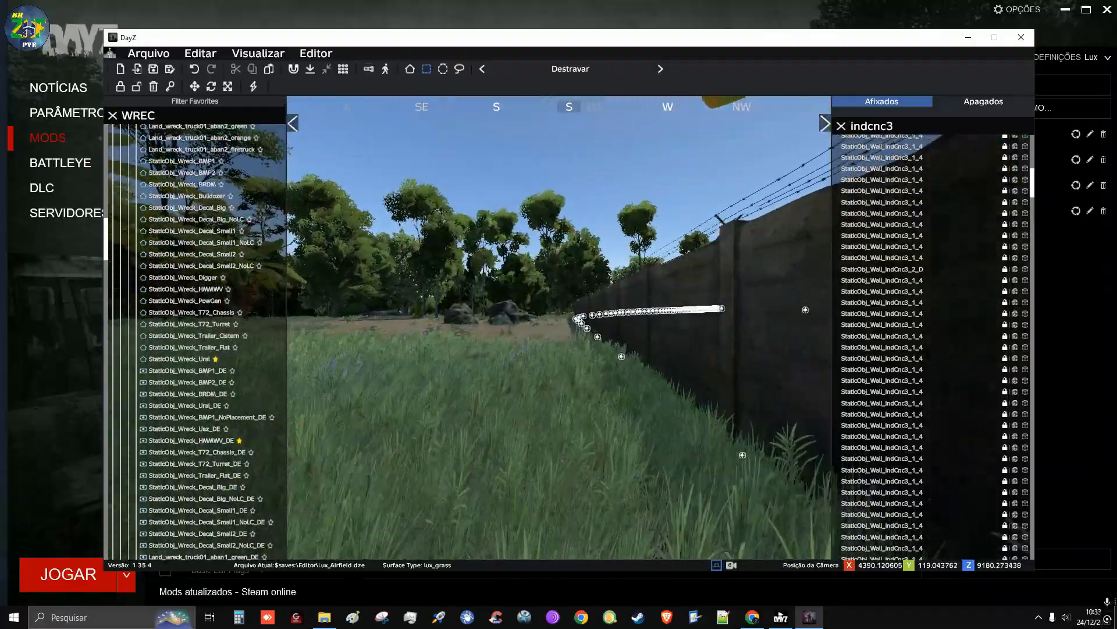
key("w")
Inspect the joints between wall sections along the shaded stretch up to the large tree
key("d")
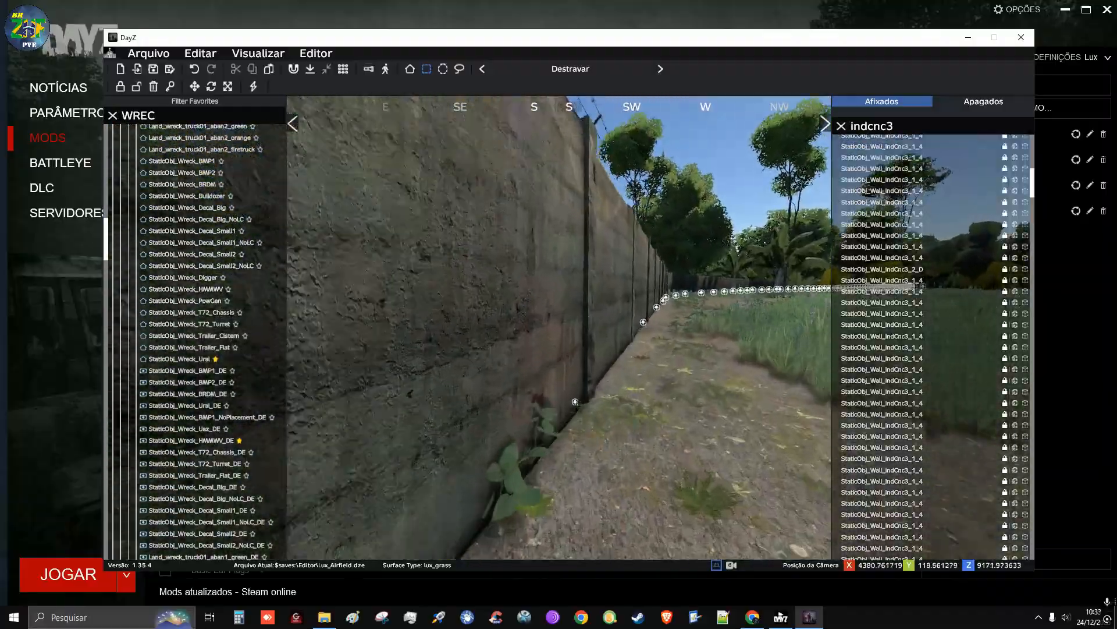
key("d")
key("w")
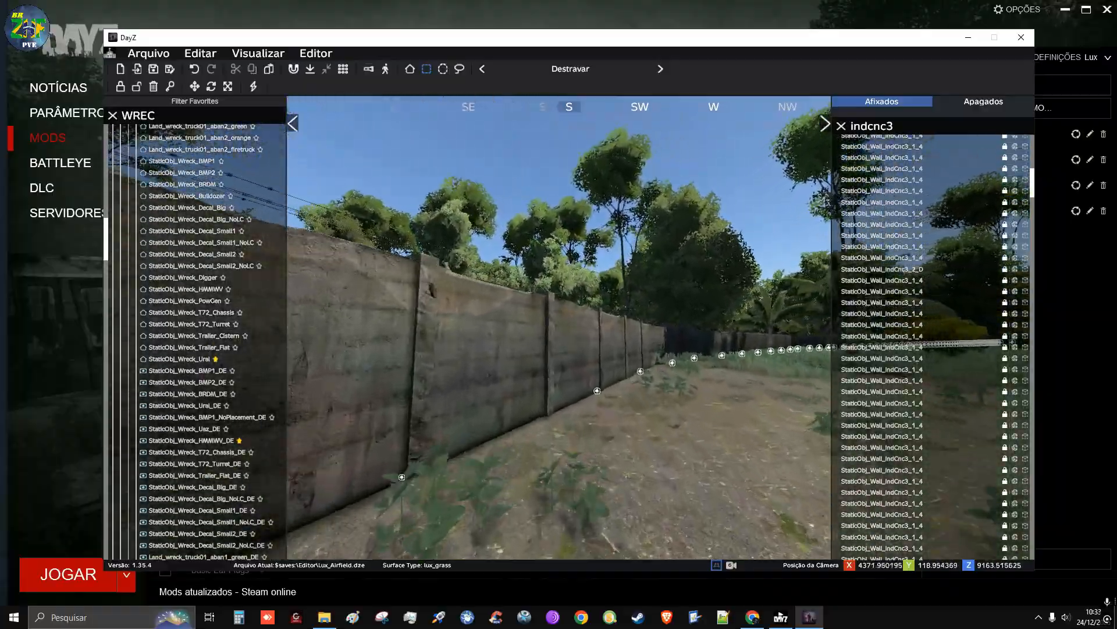
key("w")
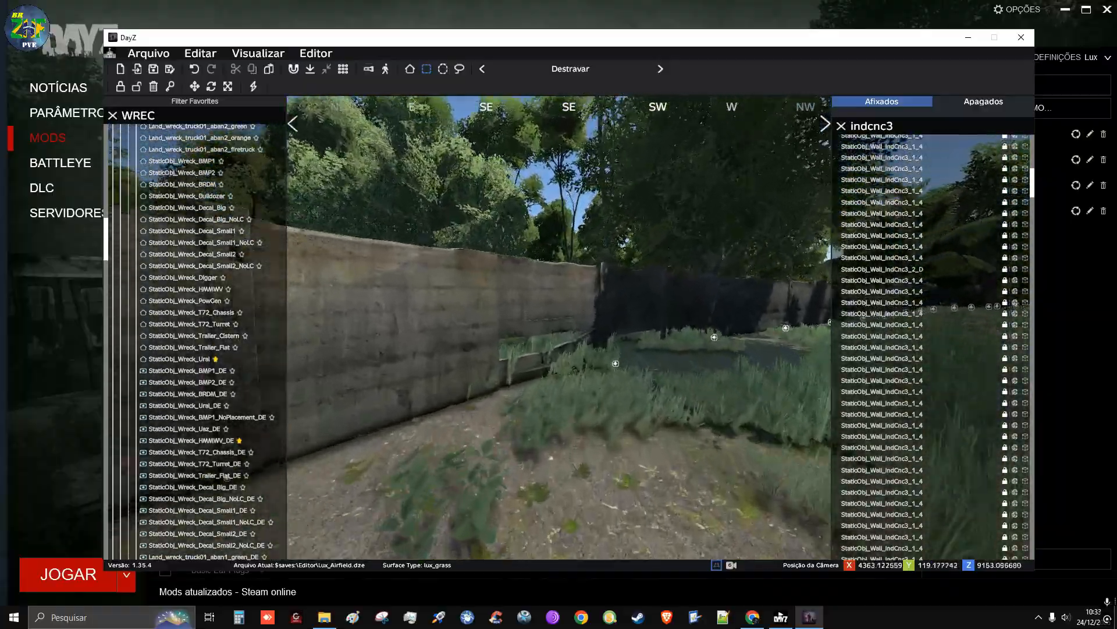
key("w")
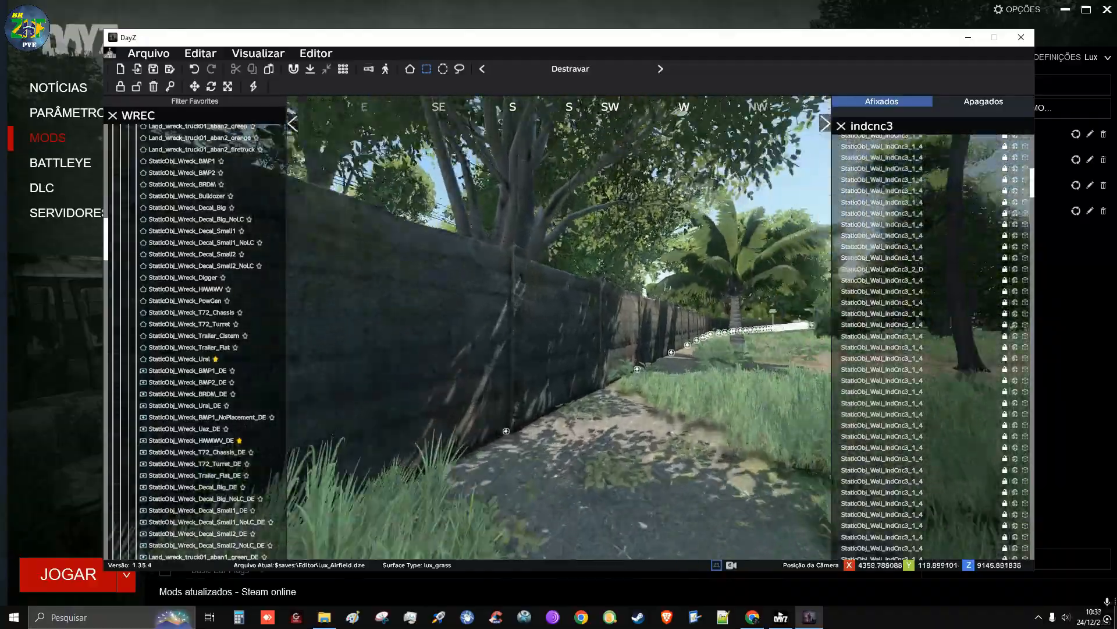
key("w")
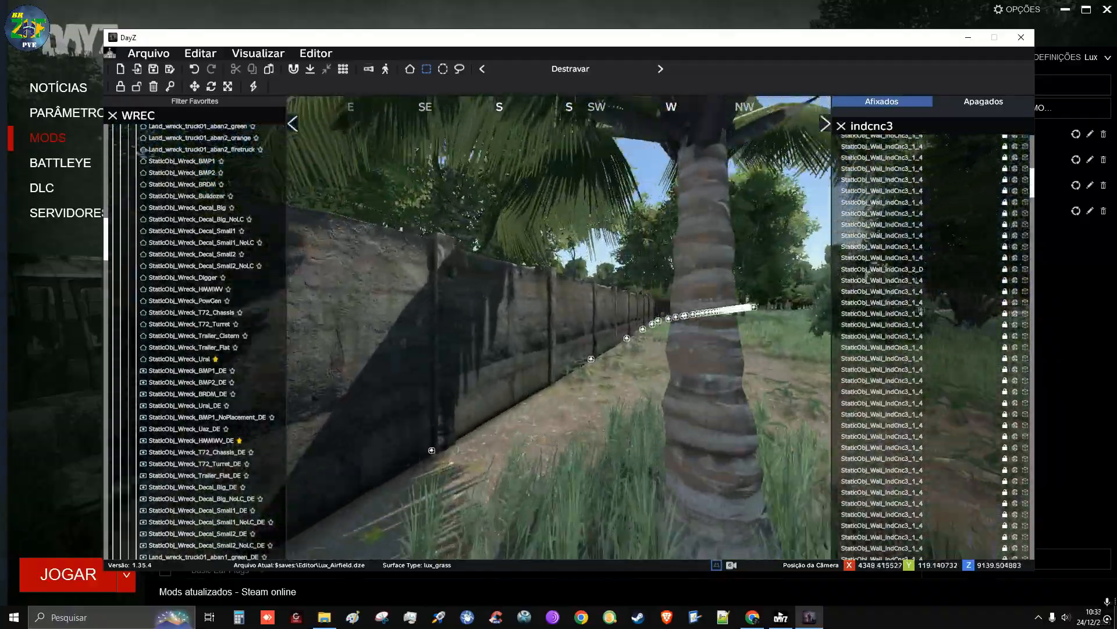
key("w")
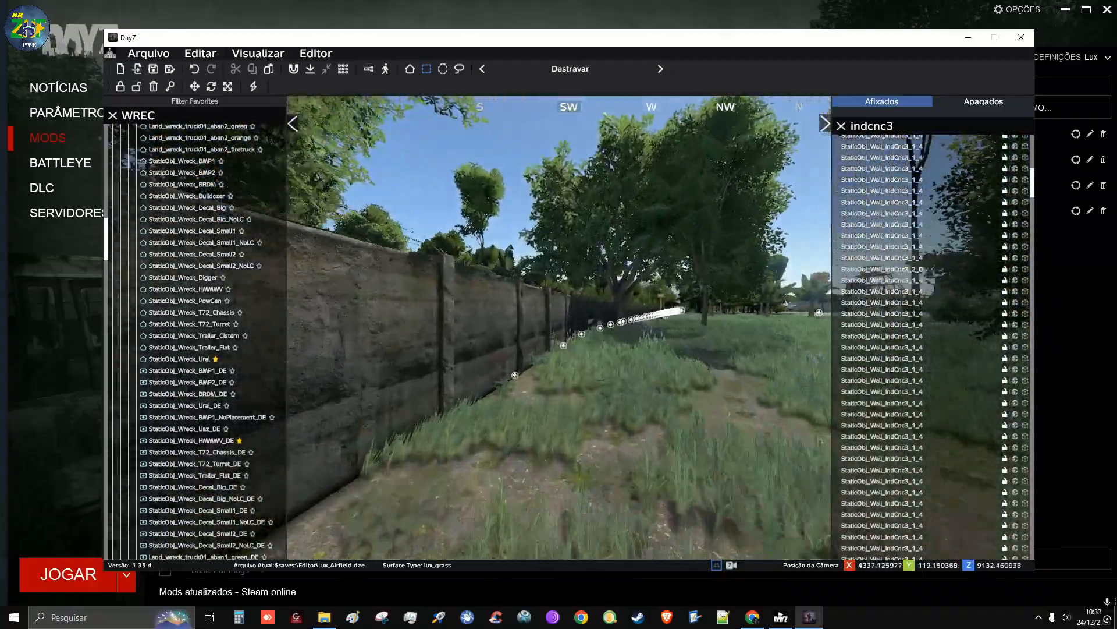
key("w")
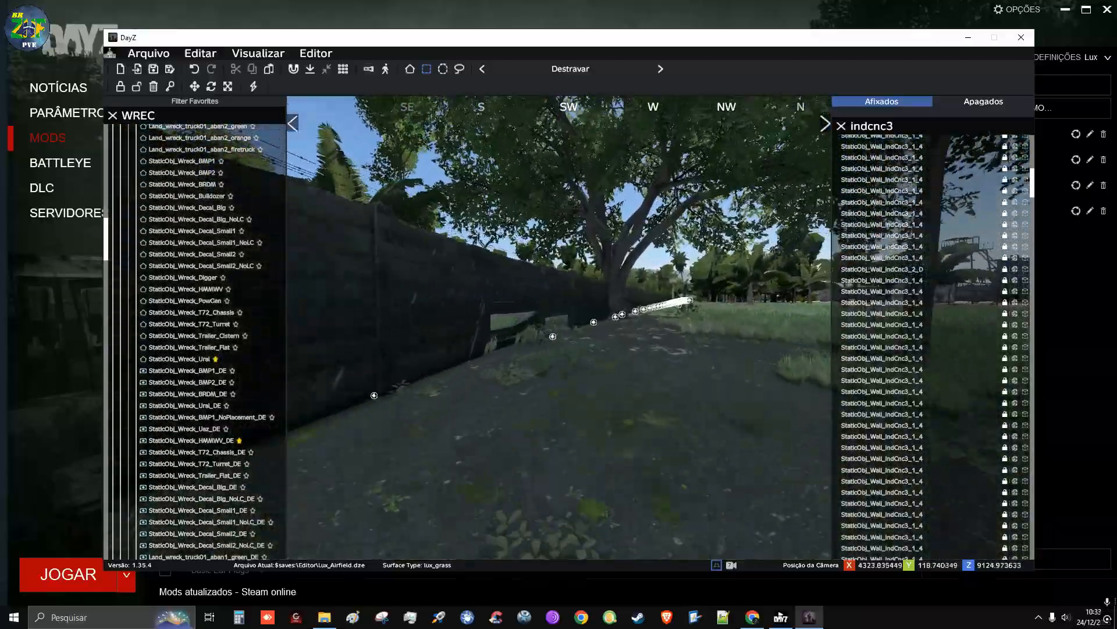
key("w")
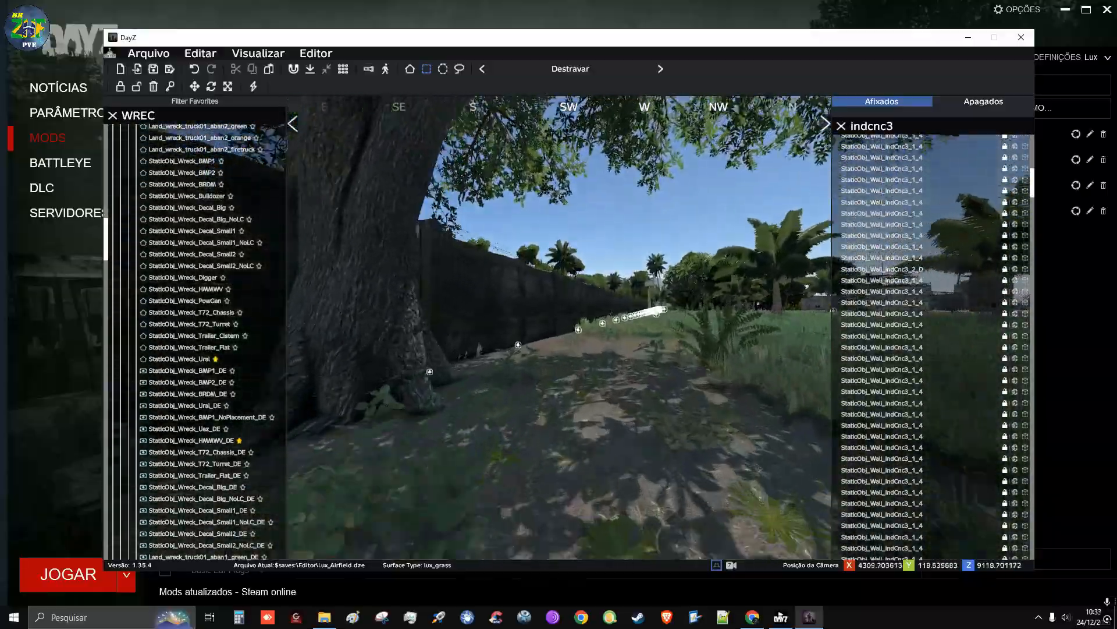
key("s")
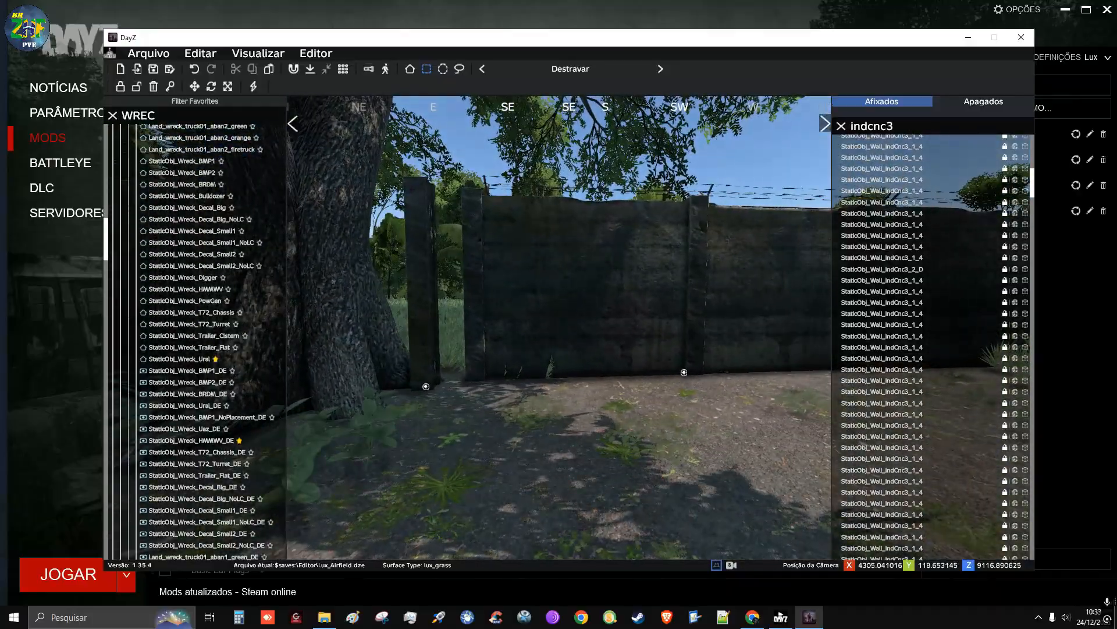
Check the wall from the large tree past the first watchtower and palms to the stretch facing the radar tower
key("w")
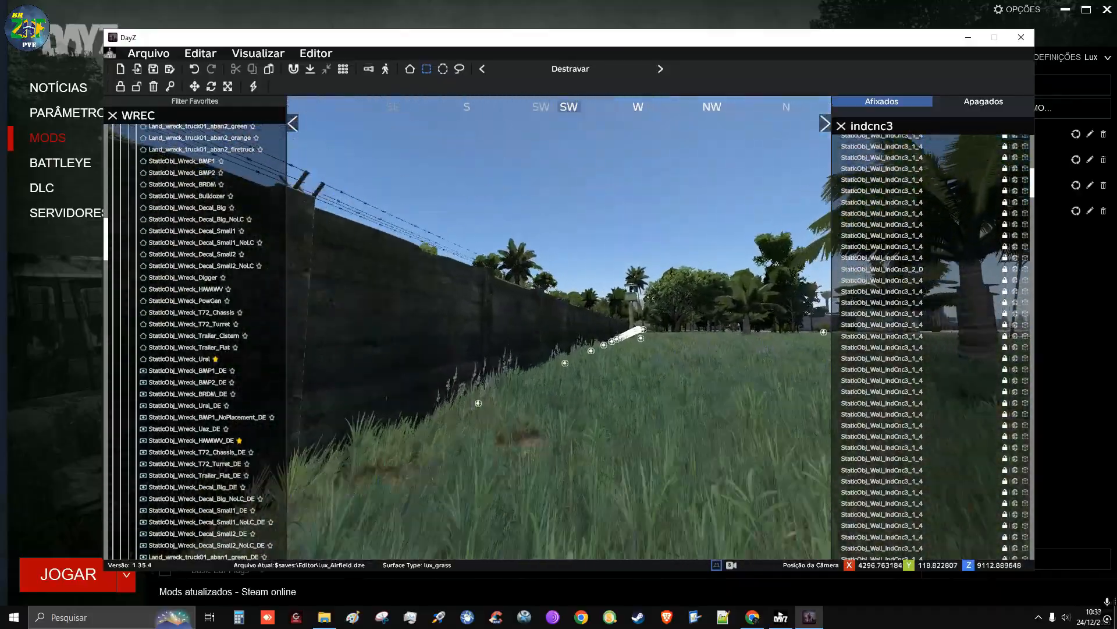
key("w")
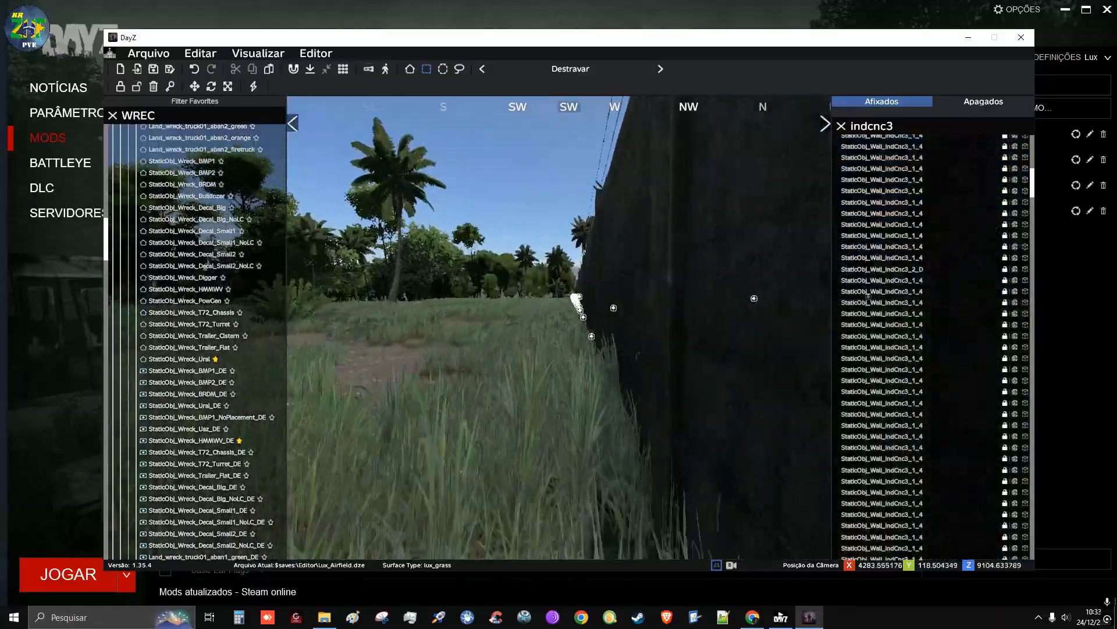
key("w")
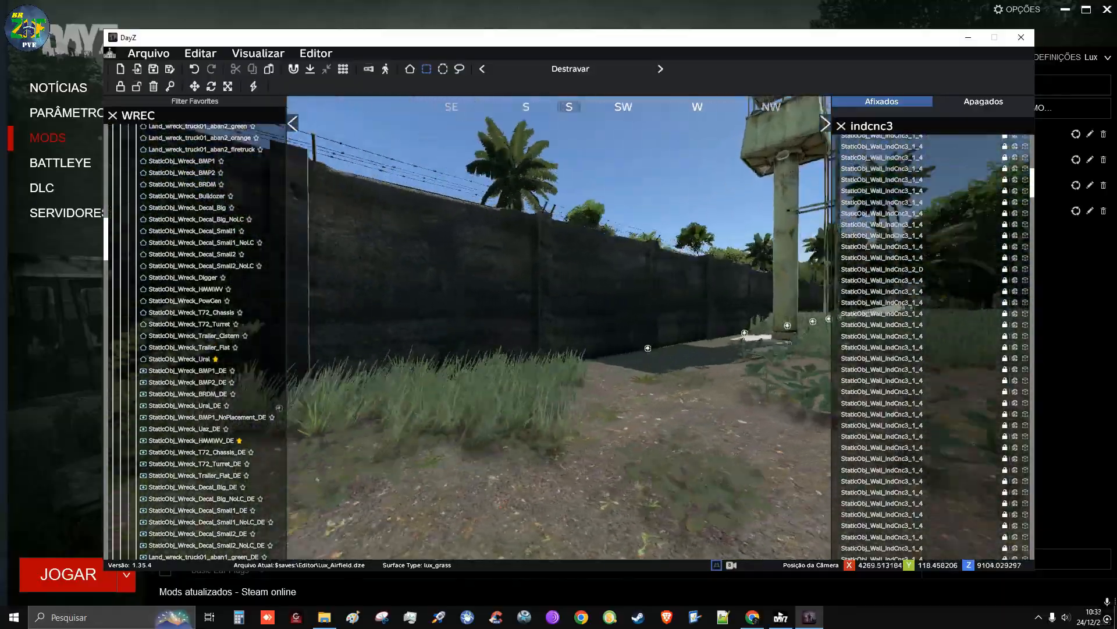
key("w")
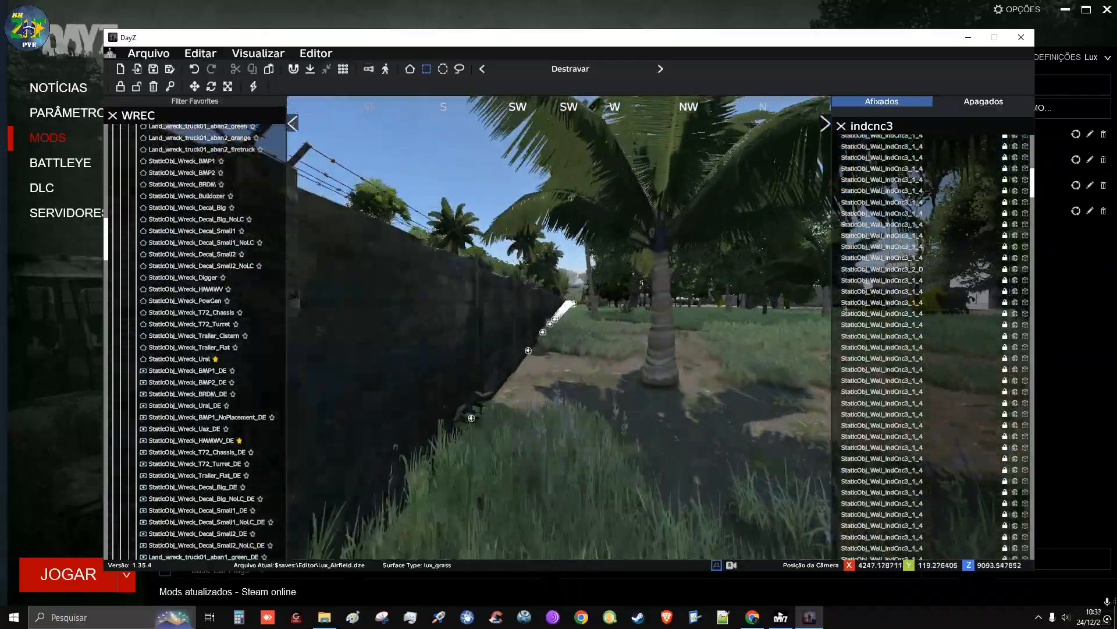
key("w")
key("w")
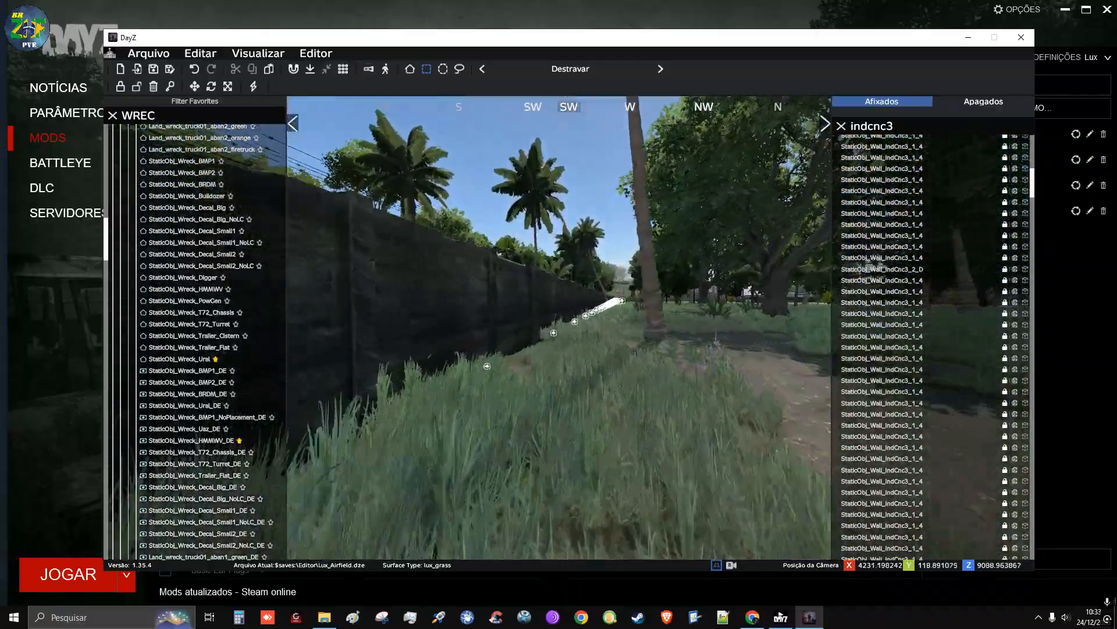
key("w")
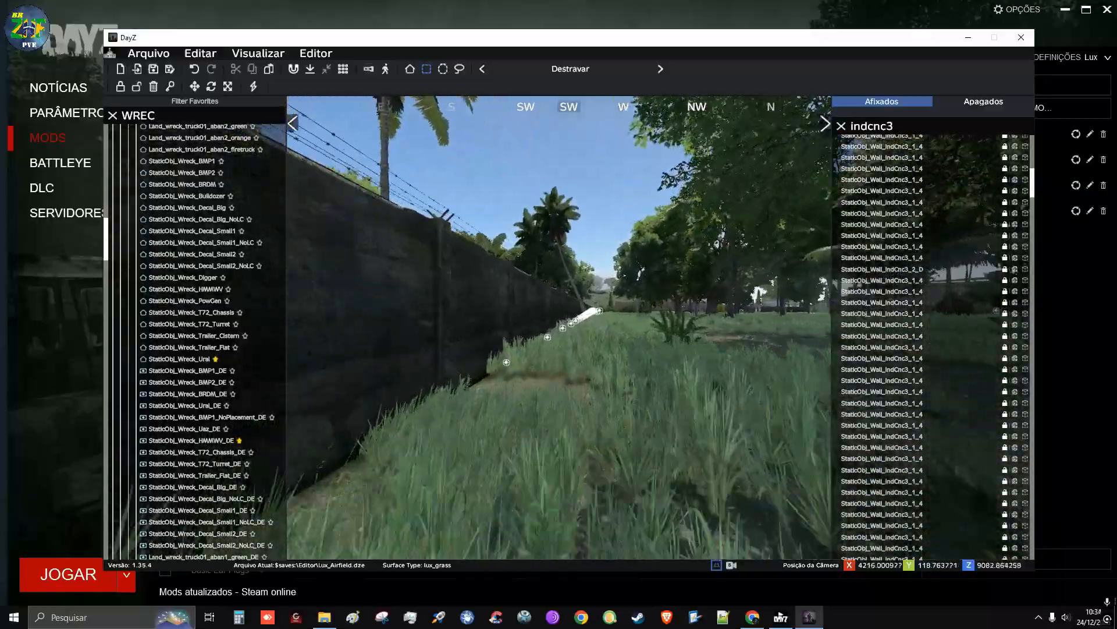
key("w")
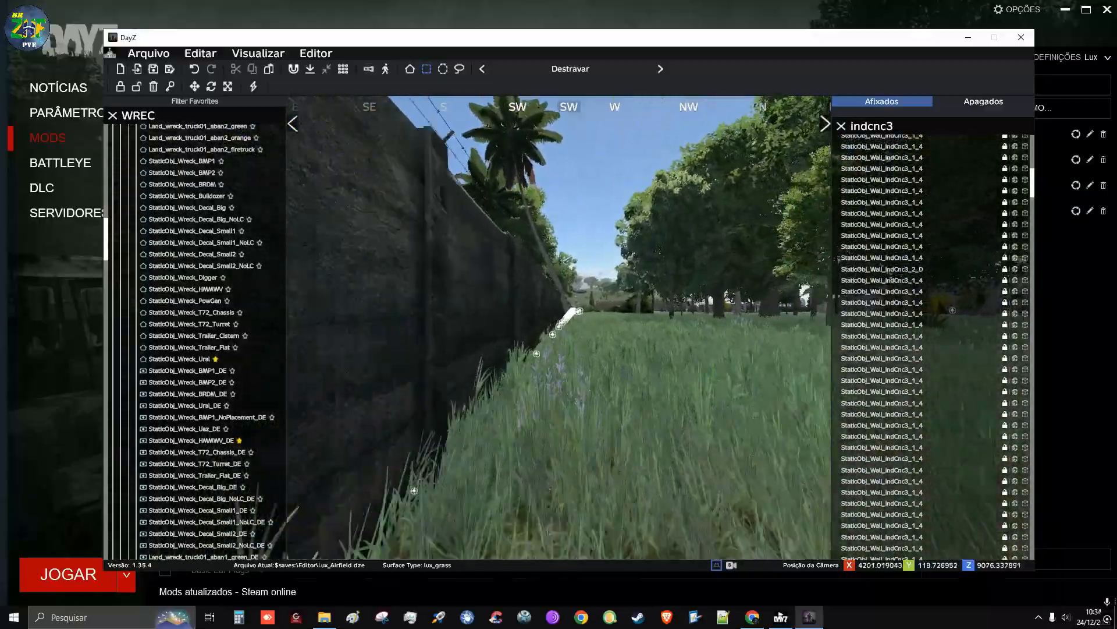
key("w")
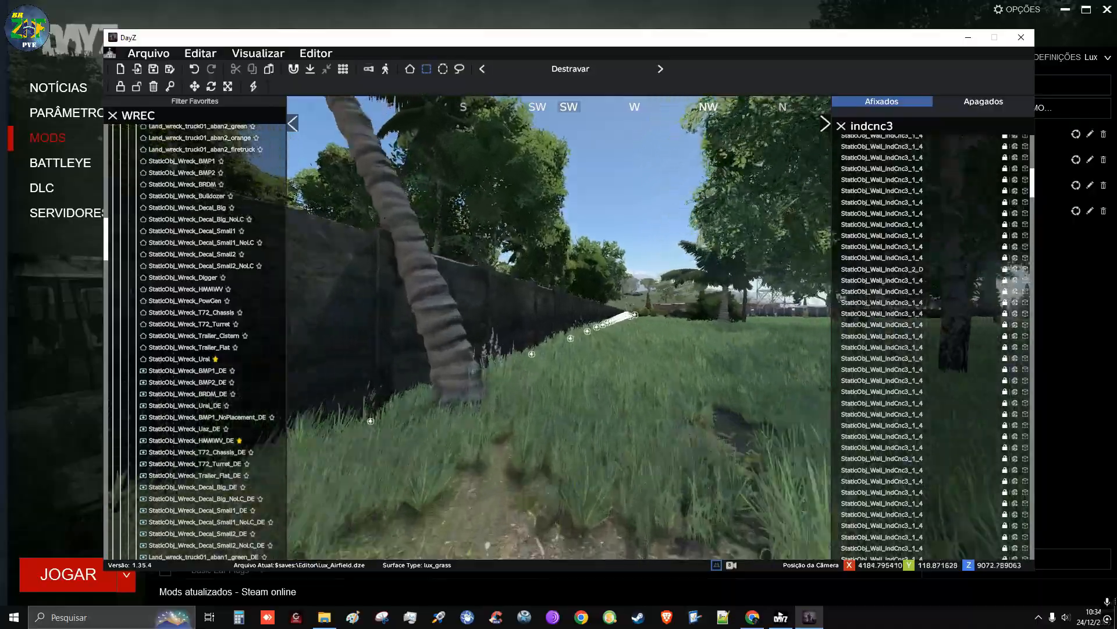
key("w")
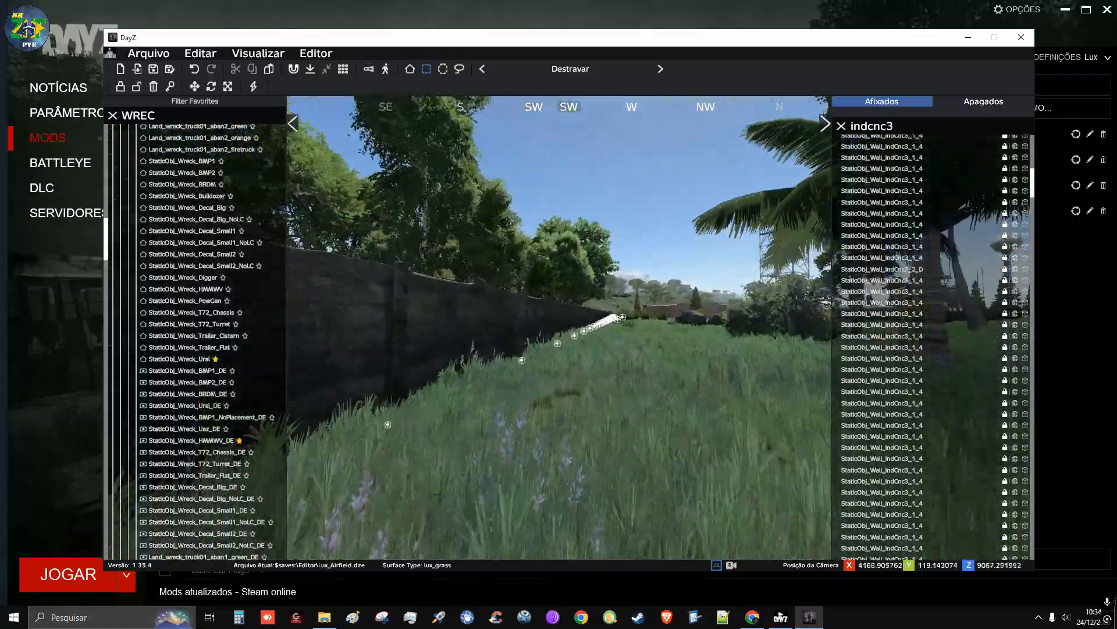
key("w")
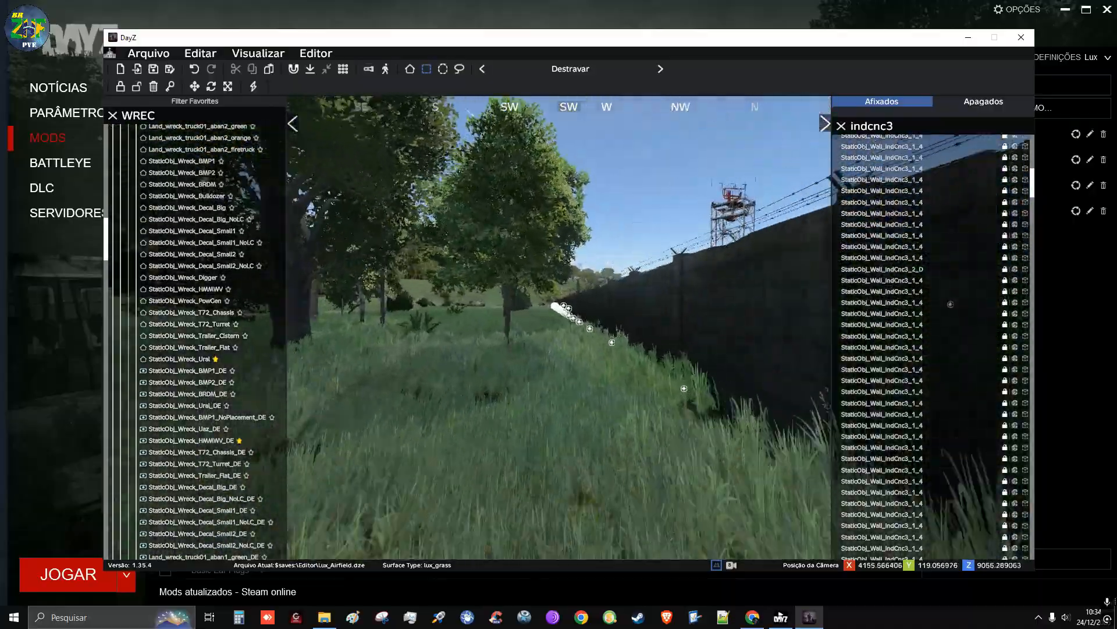
Examine the wall past the next watchtower to its end beside the road and the brick building
key("w")
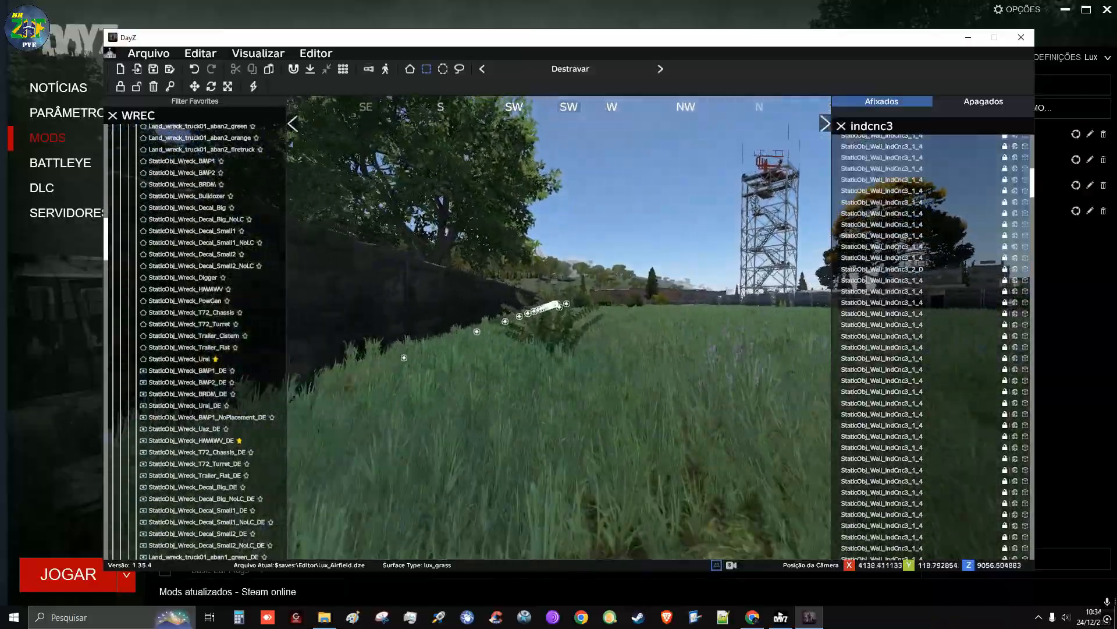
key("w")
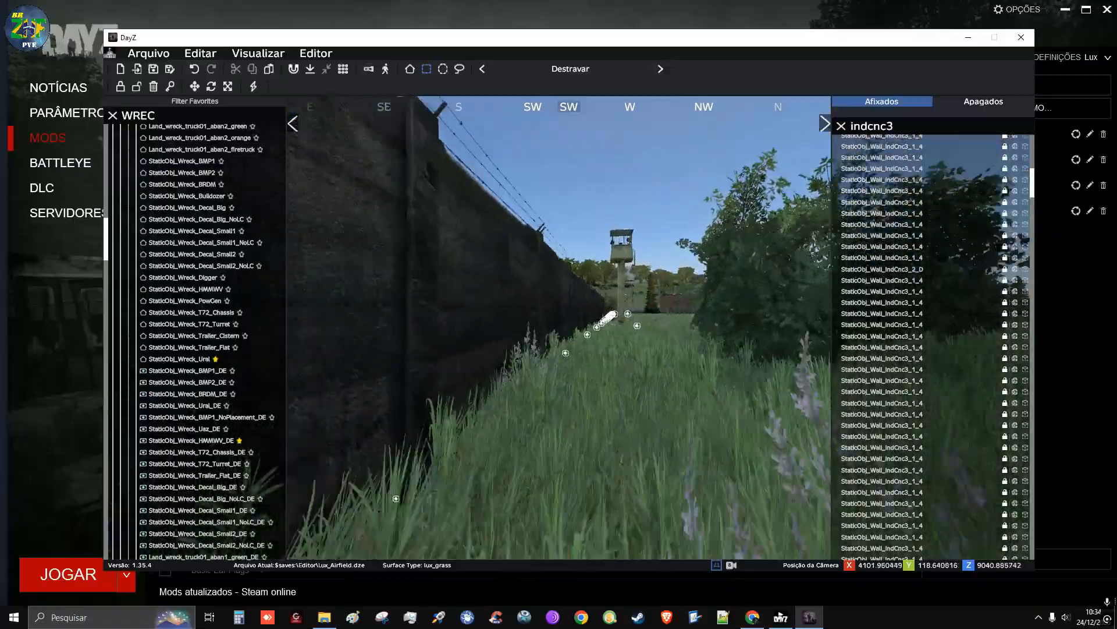
key("w")
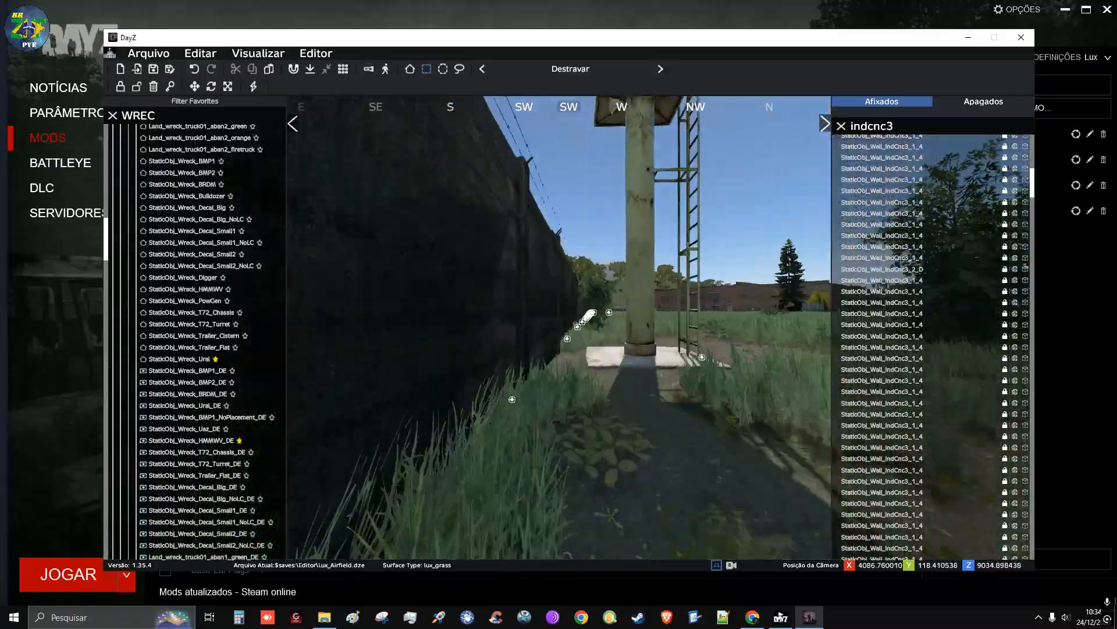
key("w")
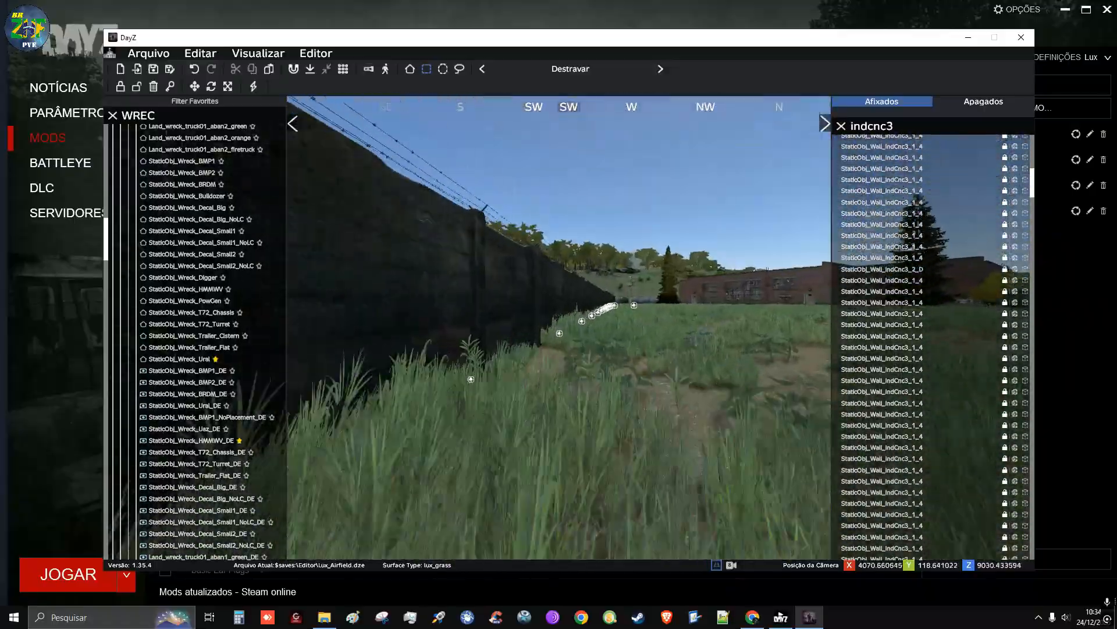
key("w")
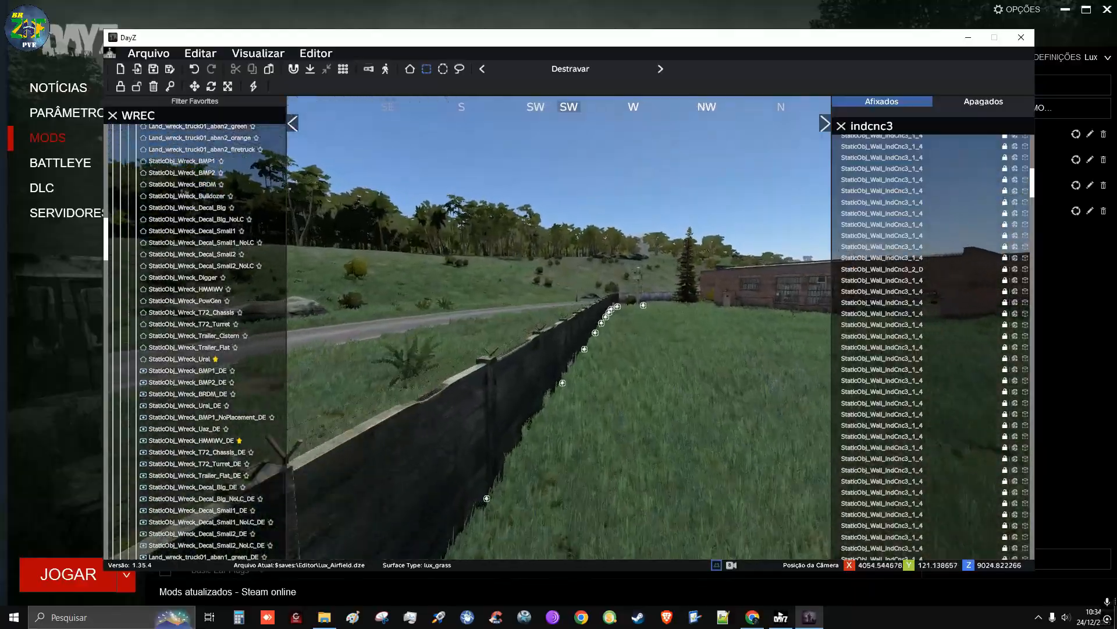
key("w")
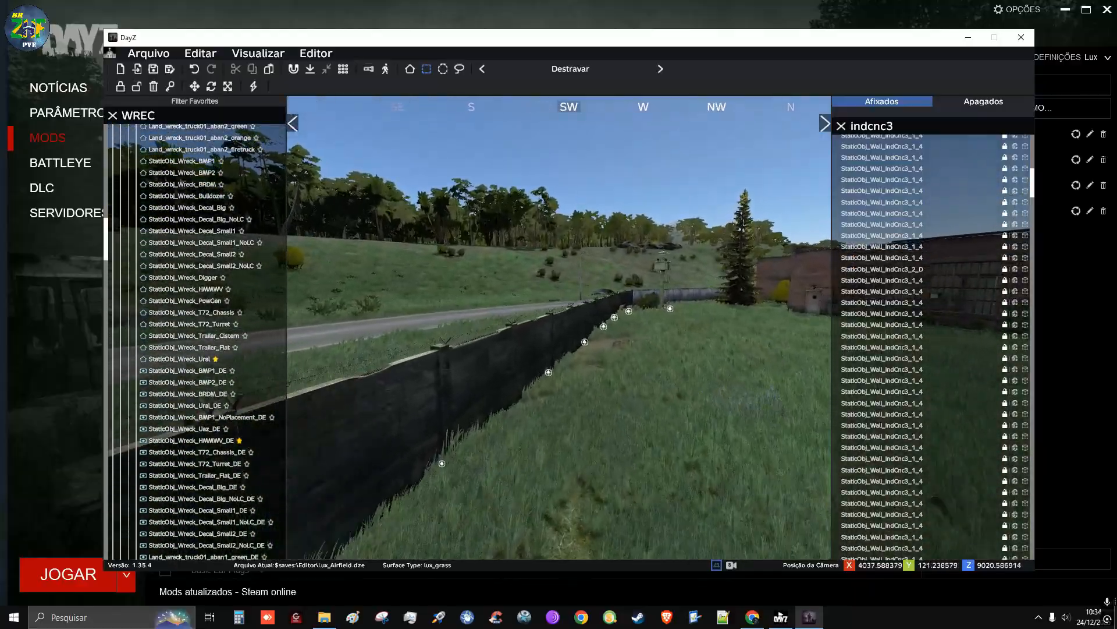
key("w")
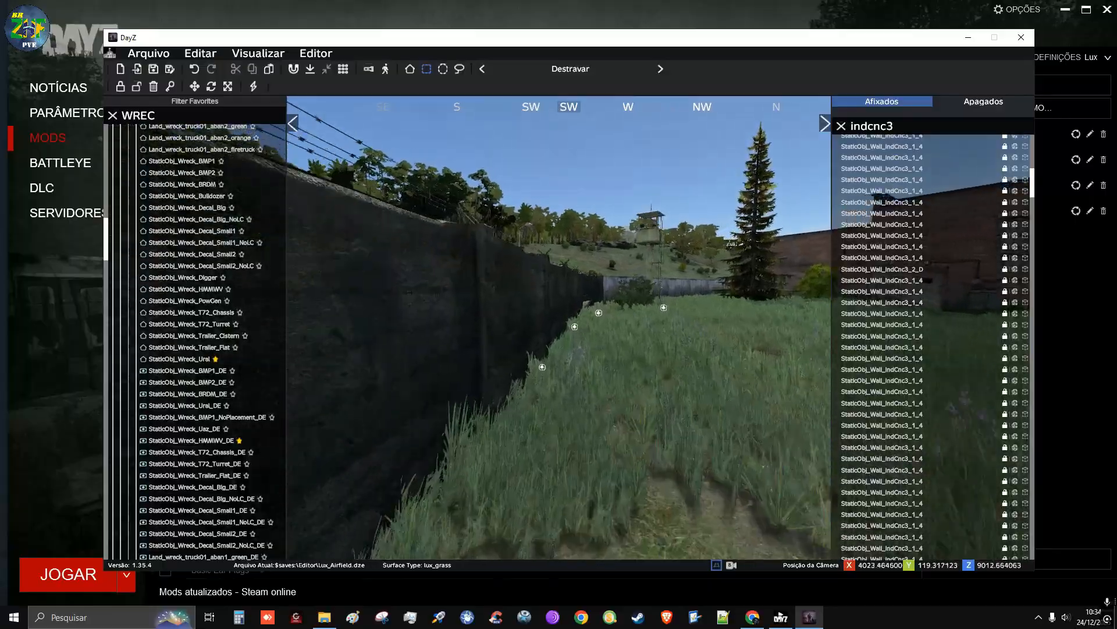
key("w")
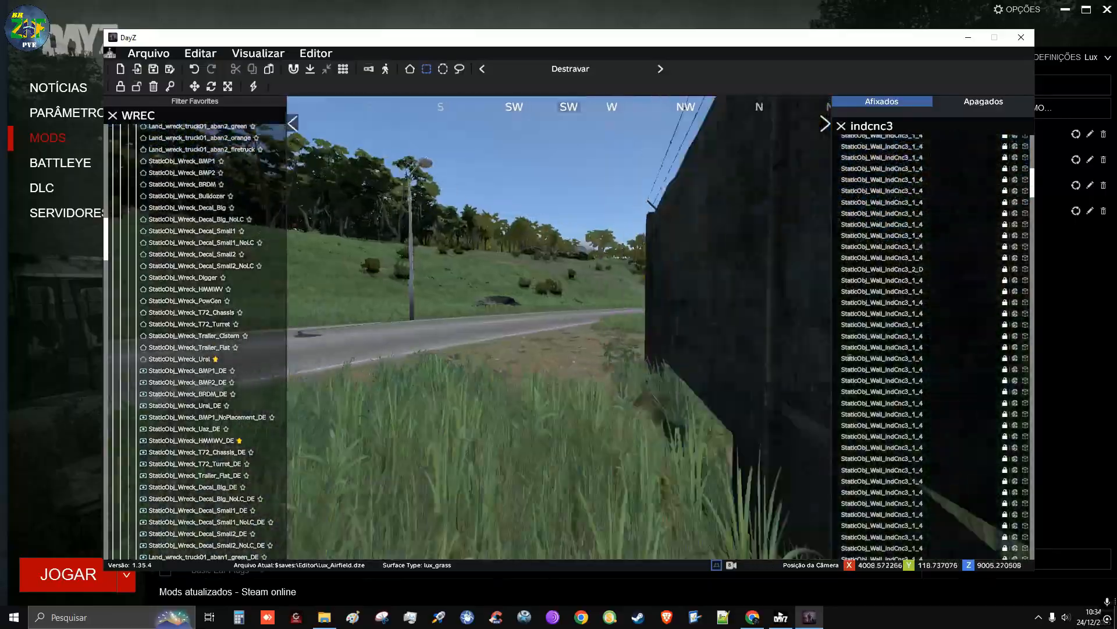
Select the concrete wall sections and watchtowers along the road and lock them
key("s")
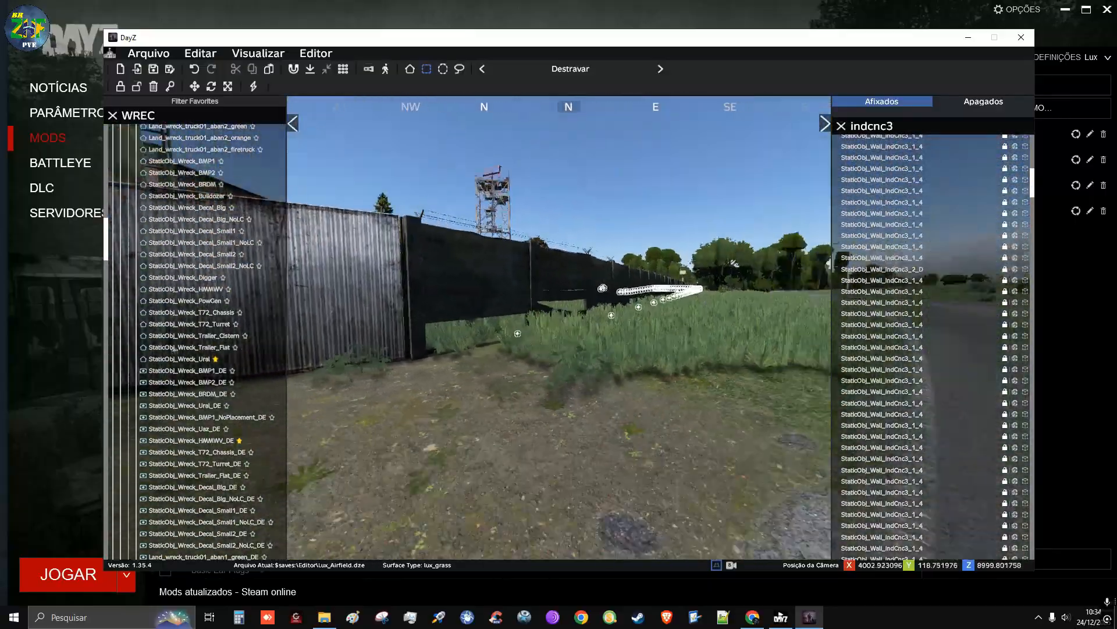
key("s")
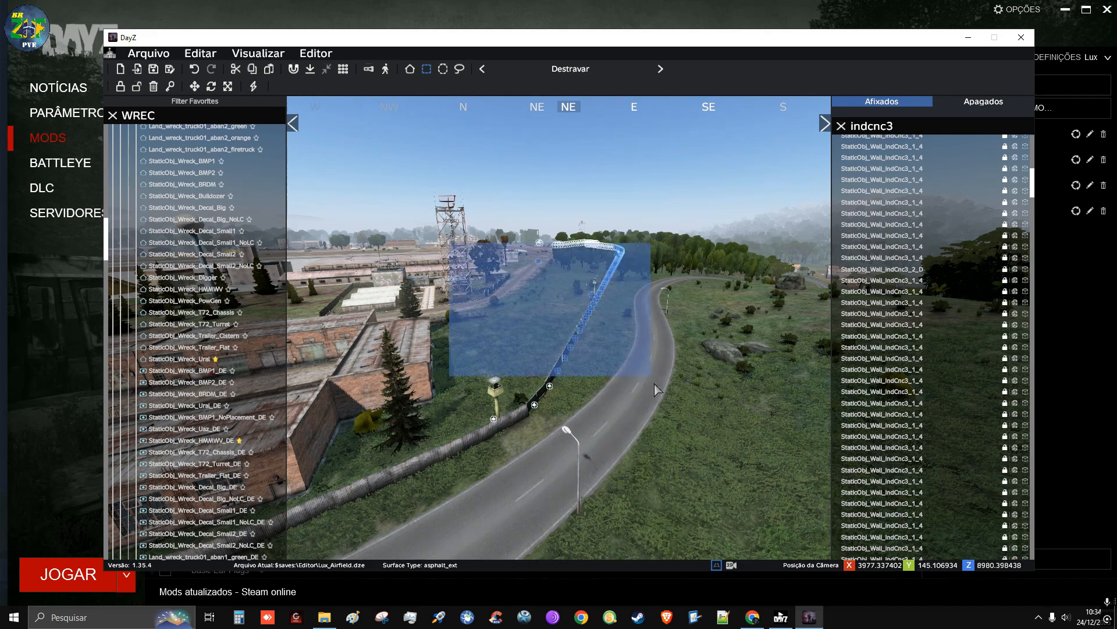
left_click(702, 469)
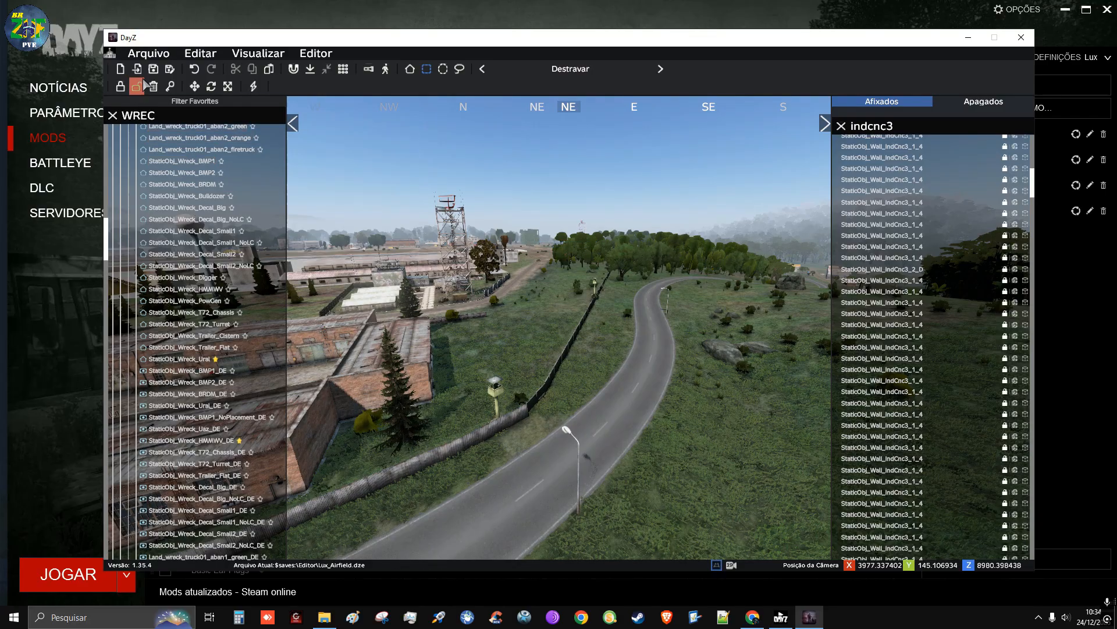
Survey the northeastern perimeter from above, examining the curved wall and the vehicle wrecks in the woods beyond the green building
right_click_drag(668, 396, 480, 404)
key("w")
key("q")
key("w")
key("w")
key("w")
key("d")
key("s")
key("q")
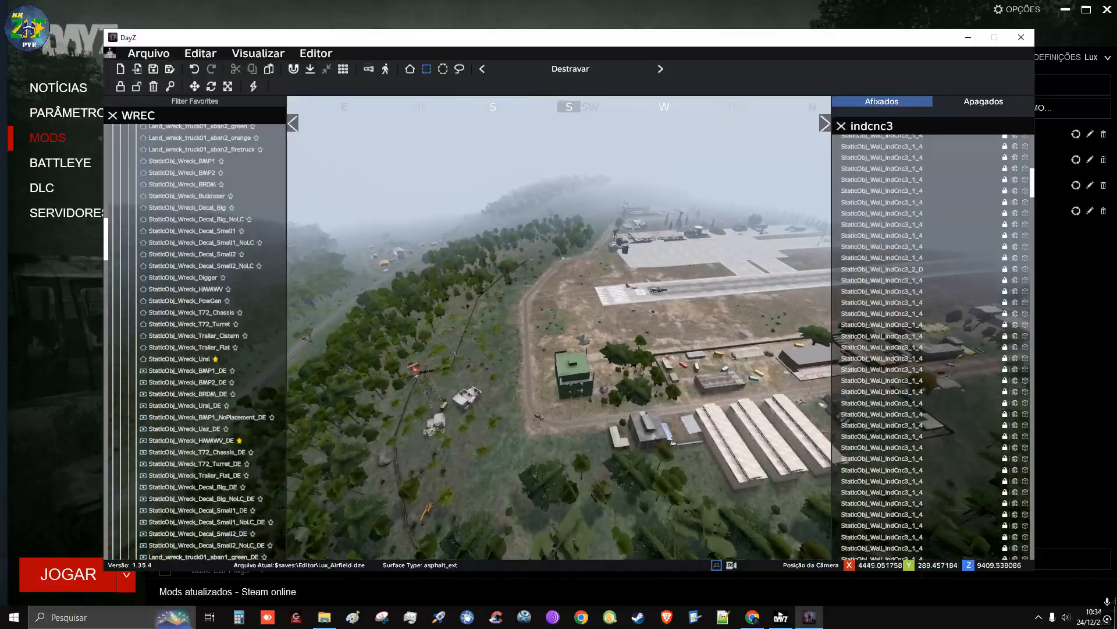
key("s")
right_click_drag(558, 327, 611, 327)
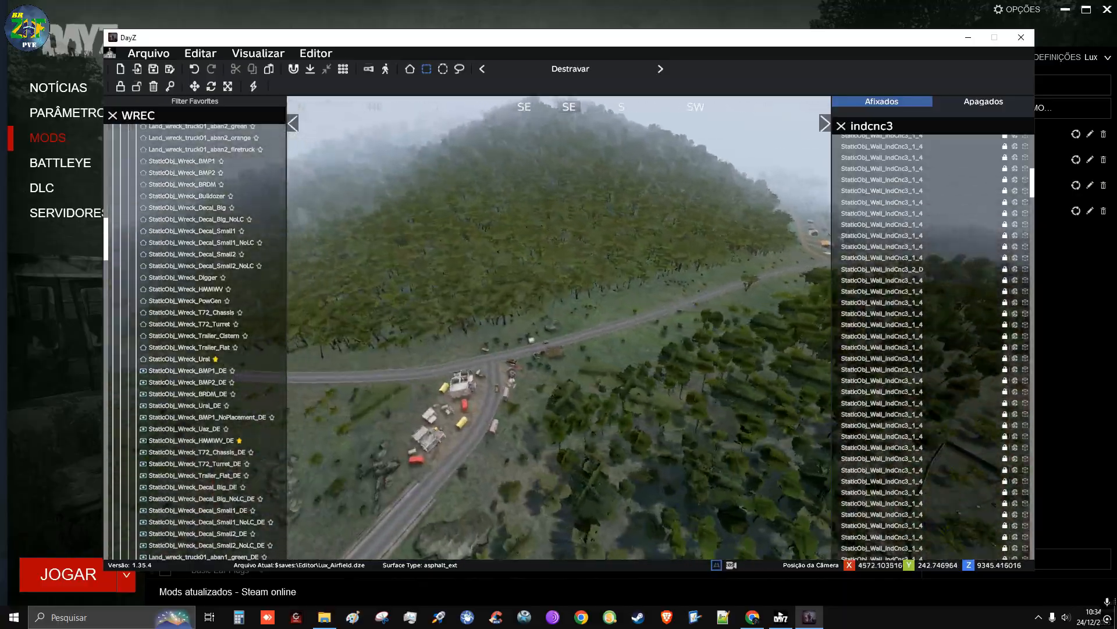
key("w")
right_click_drag(559, 327, 454, 298)
key("s")
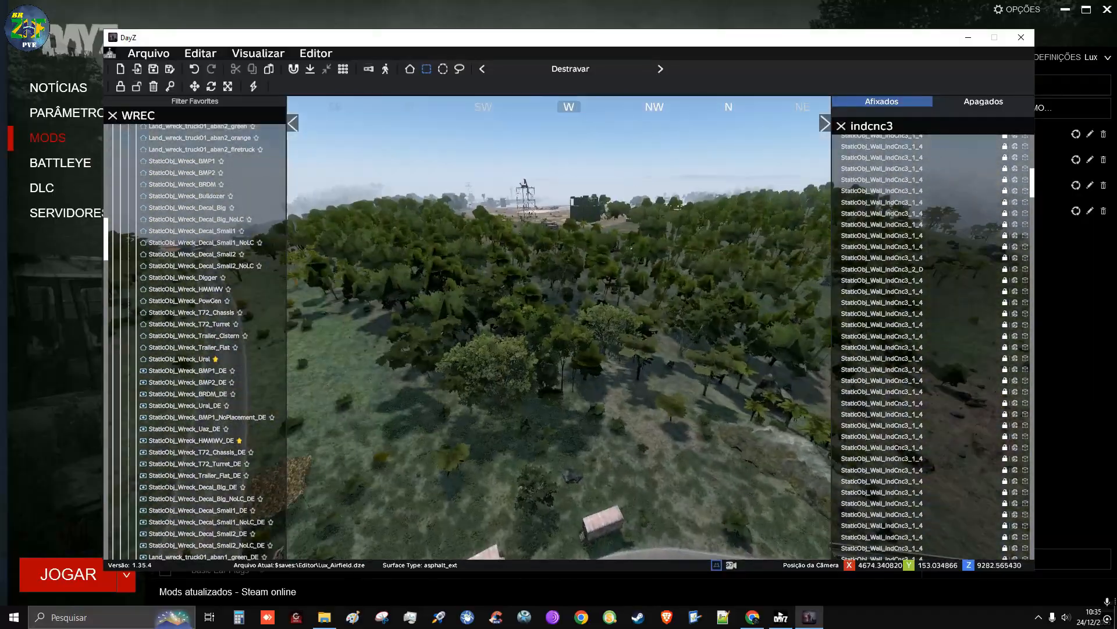
Inspect the airfield from the runway and hangars across to the walled camp with yellow tents and camouflage nets
key("w")
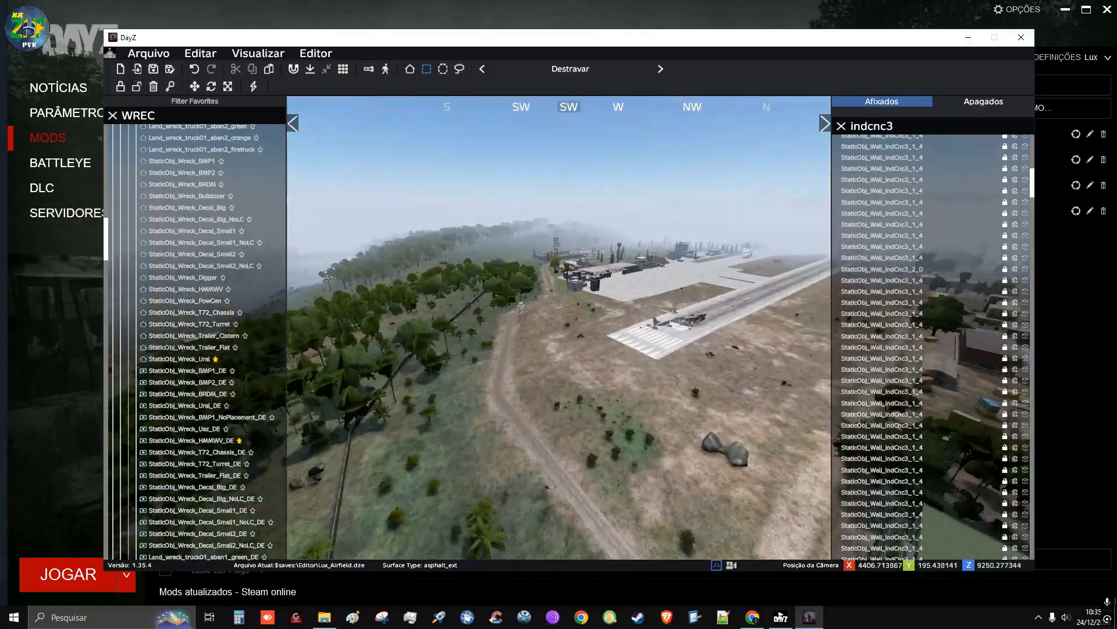
key("w")
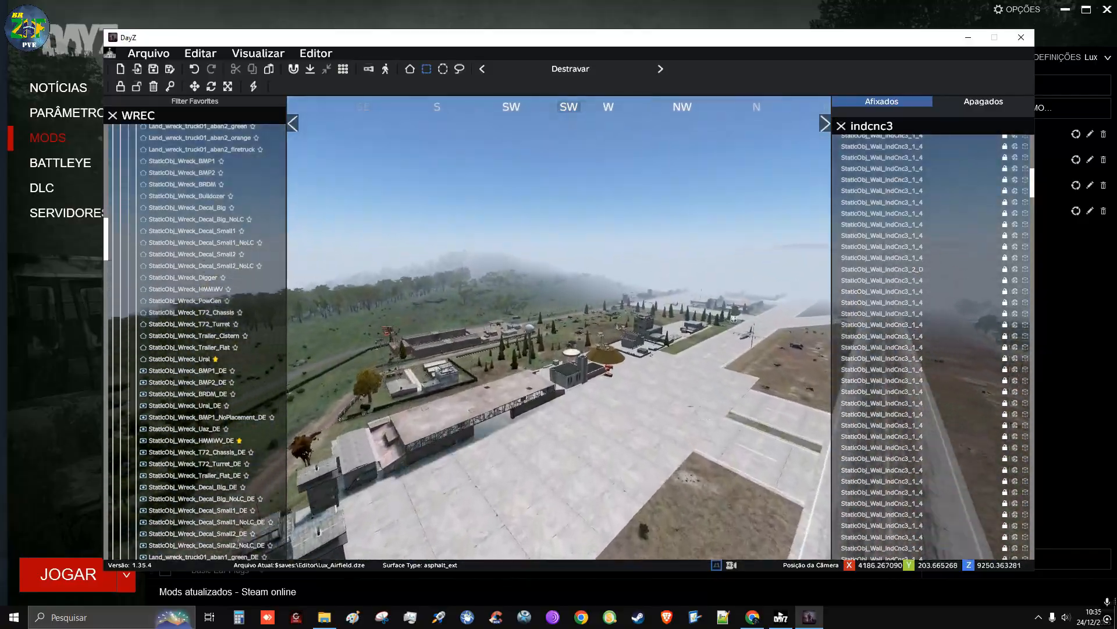
key("w")
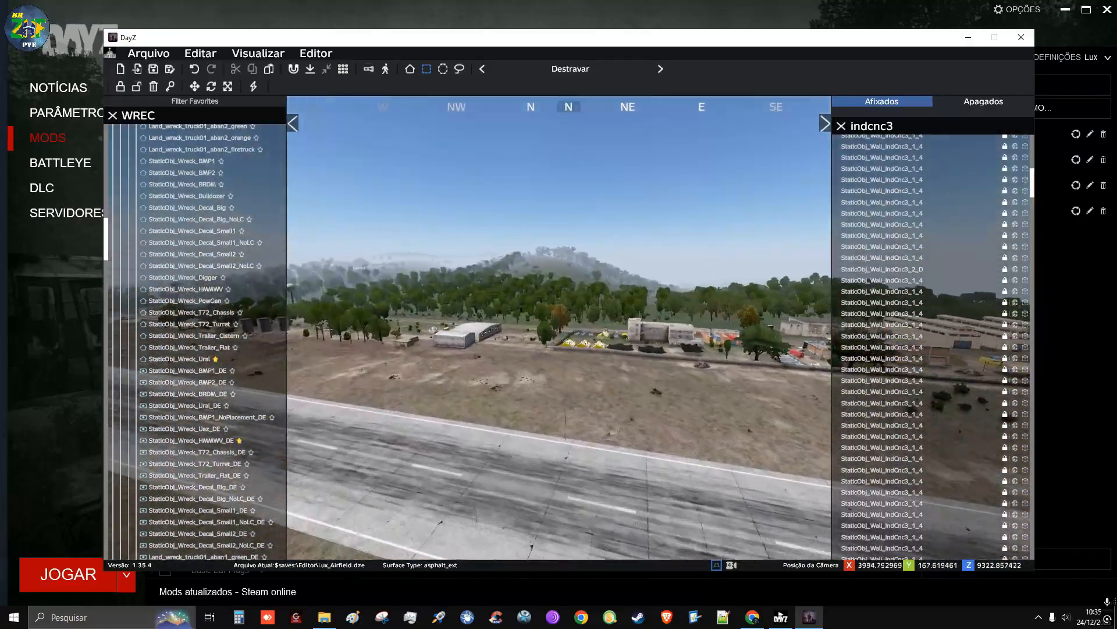
key("w")
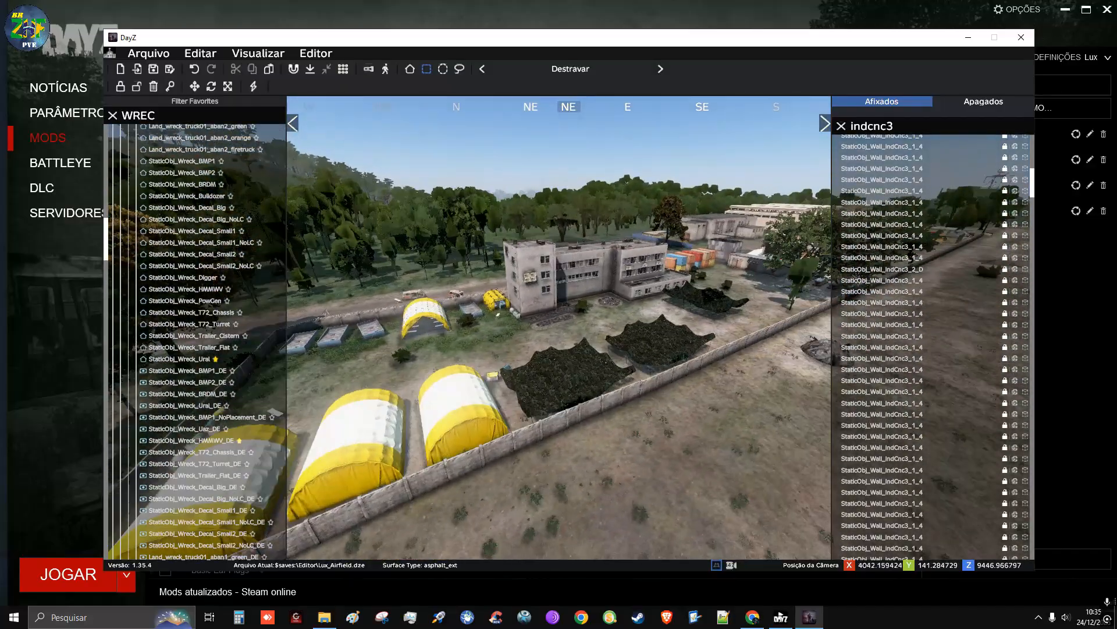
key("s")
key("w")
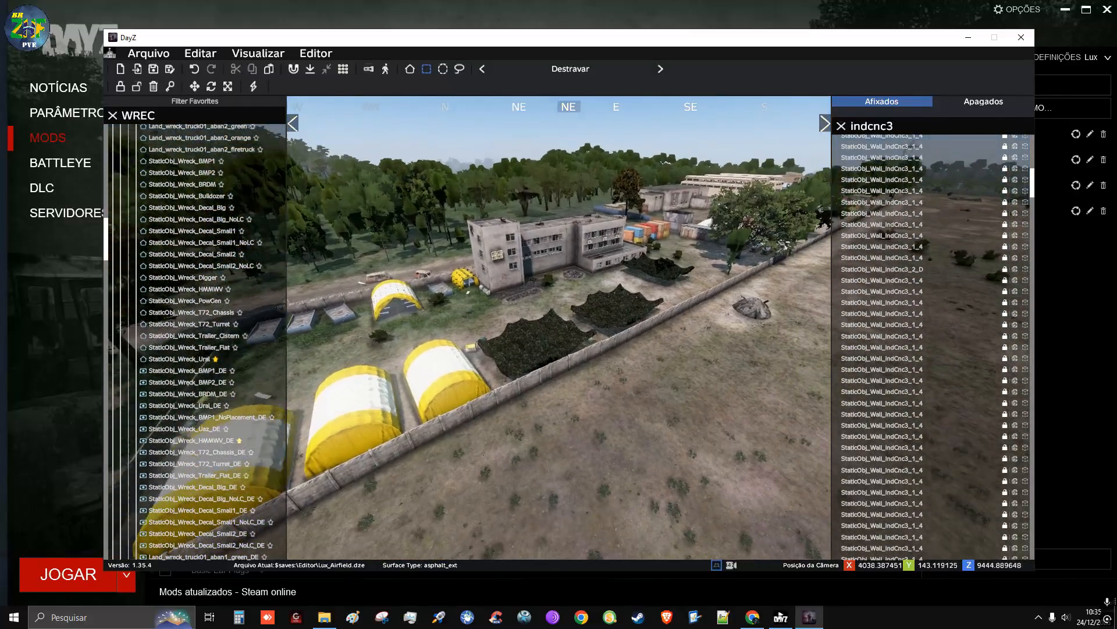
Save the Lux_Airfield.dze map and start closing it
left_click(154, 71)
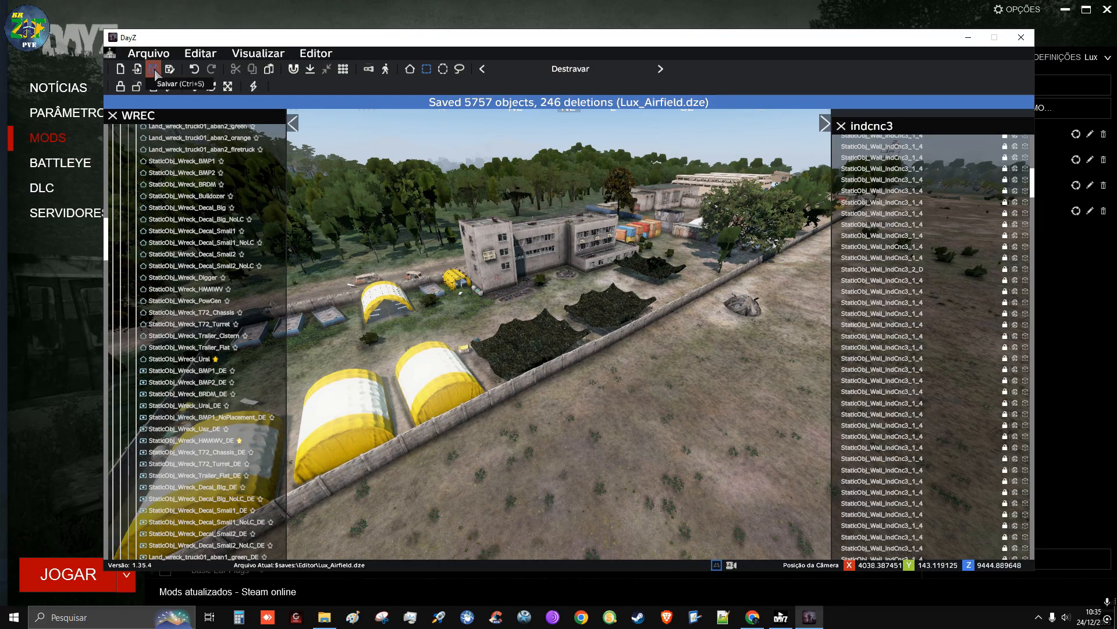
left_click(153, 58)
left_click(140, 108)
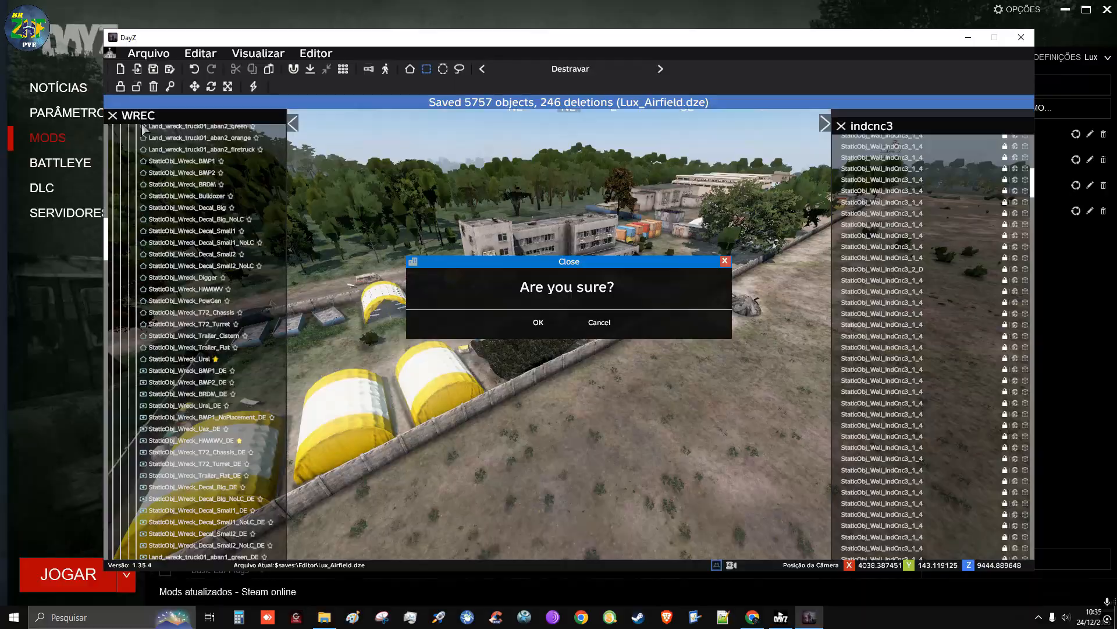